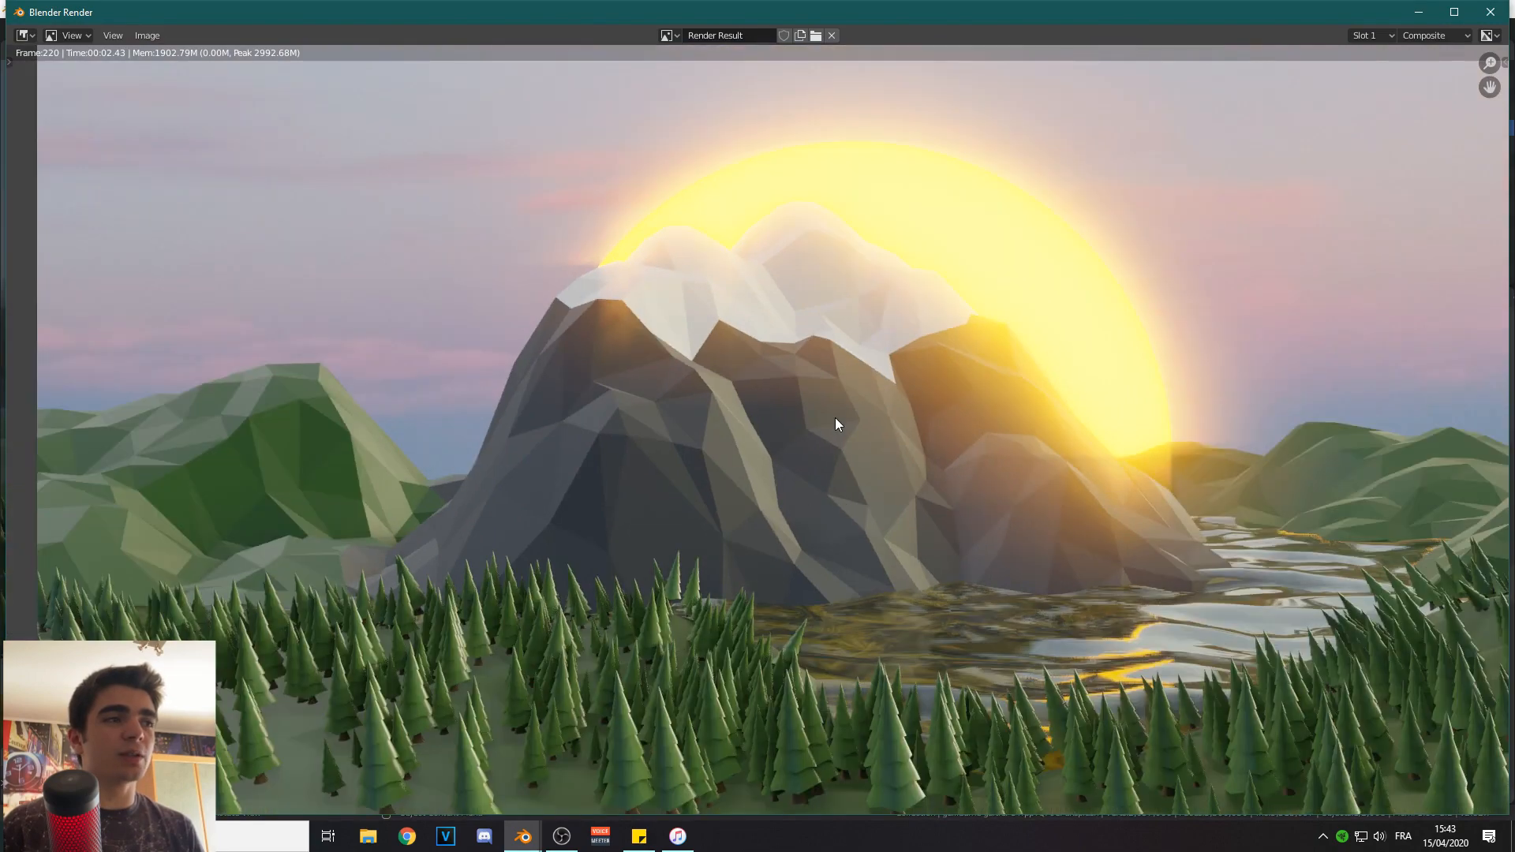
Examine the finished low-poly mountain render, then the landscape, water plane and background image in its scene.
scroll(715, 475, up, 2)
scroll(873, 581, down, 2)
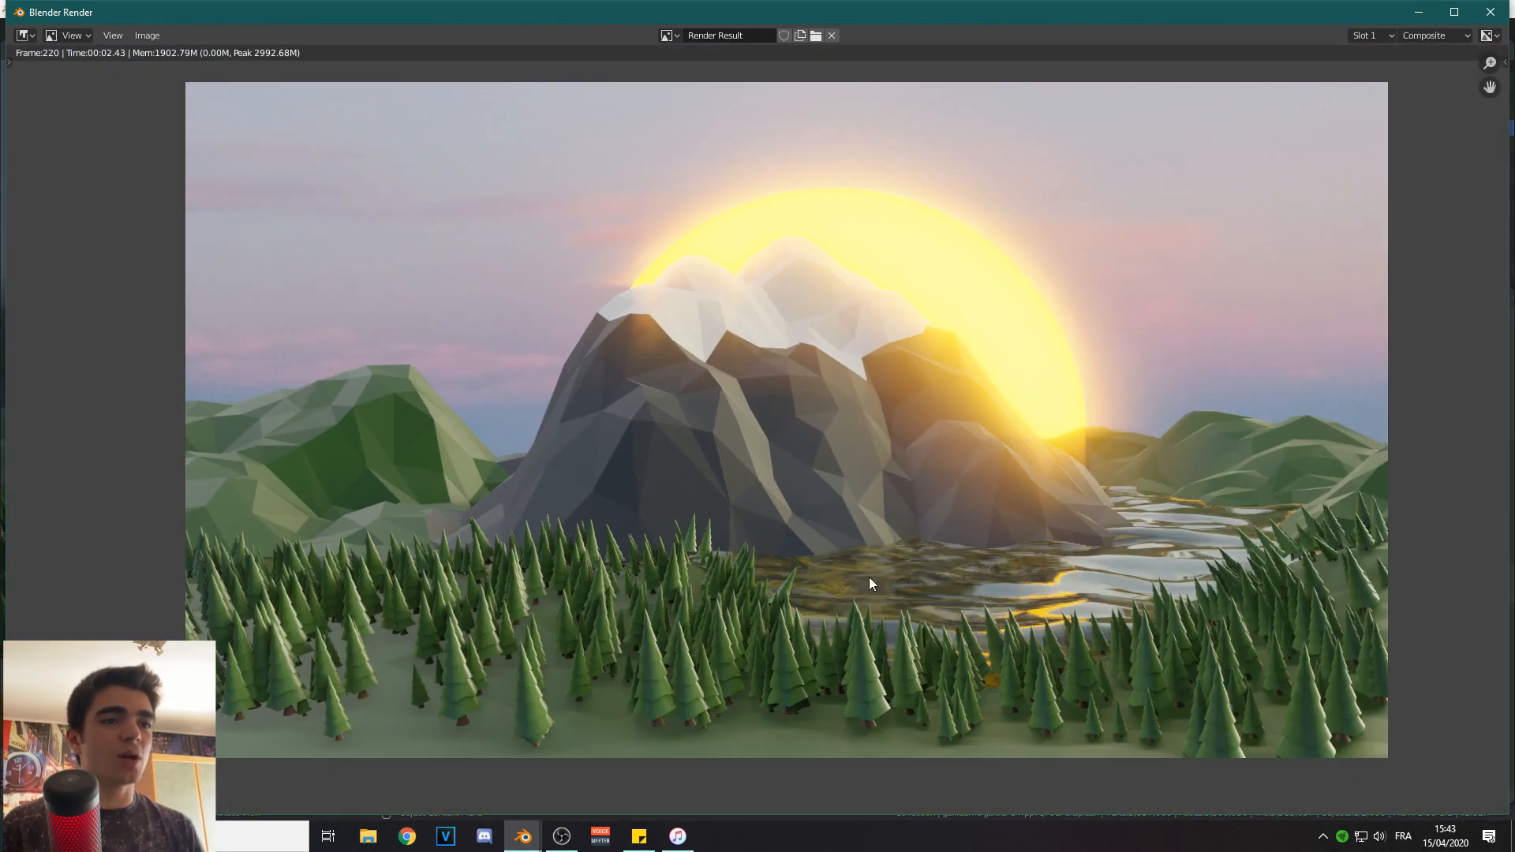
scroll(880, 529, up, 2)
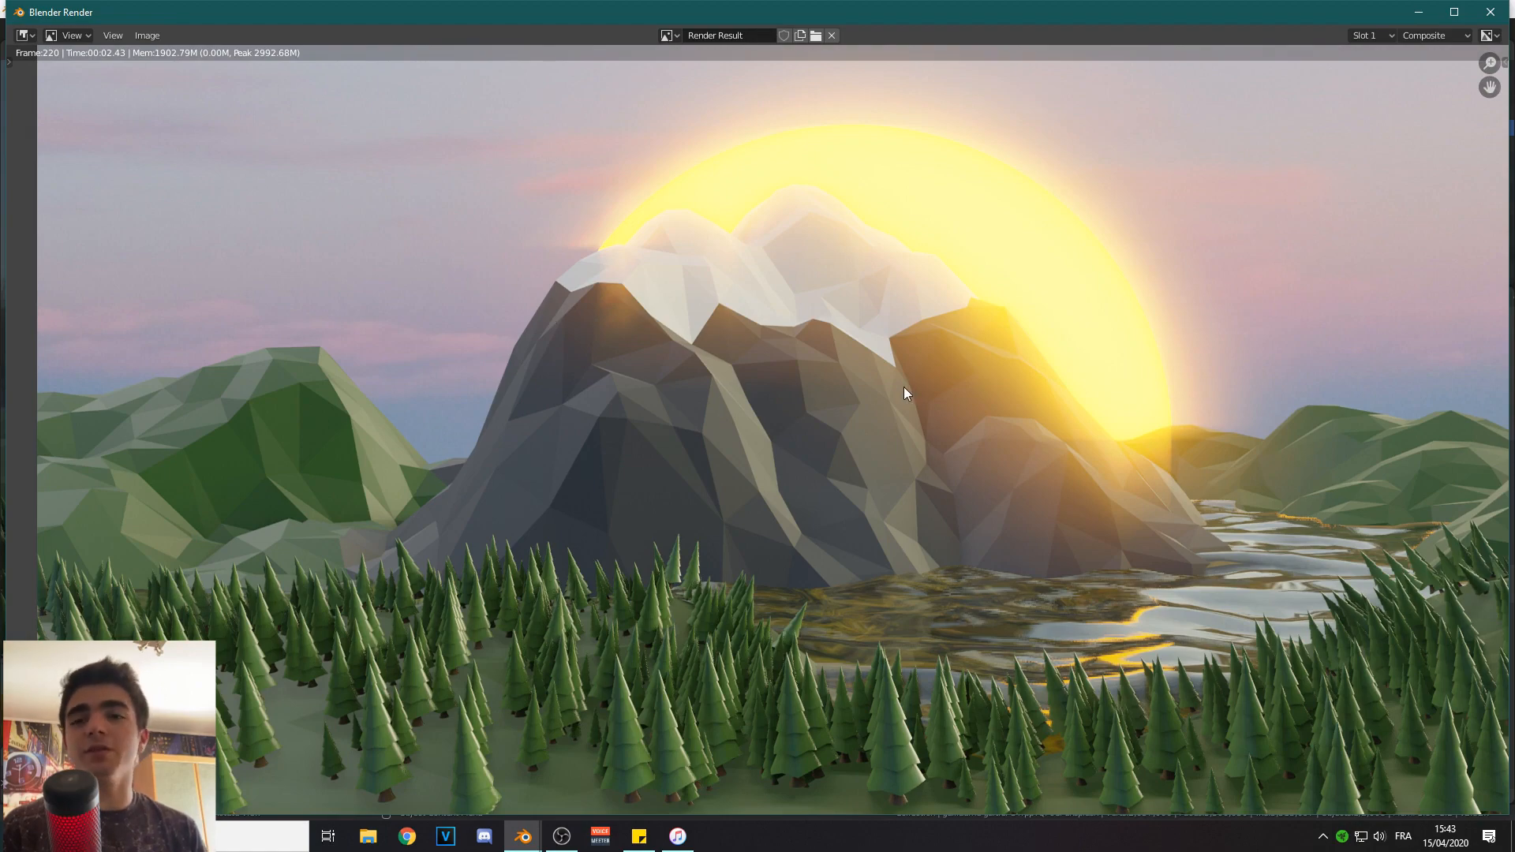
scroll(906, 409, down, 1)
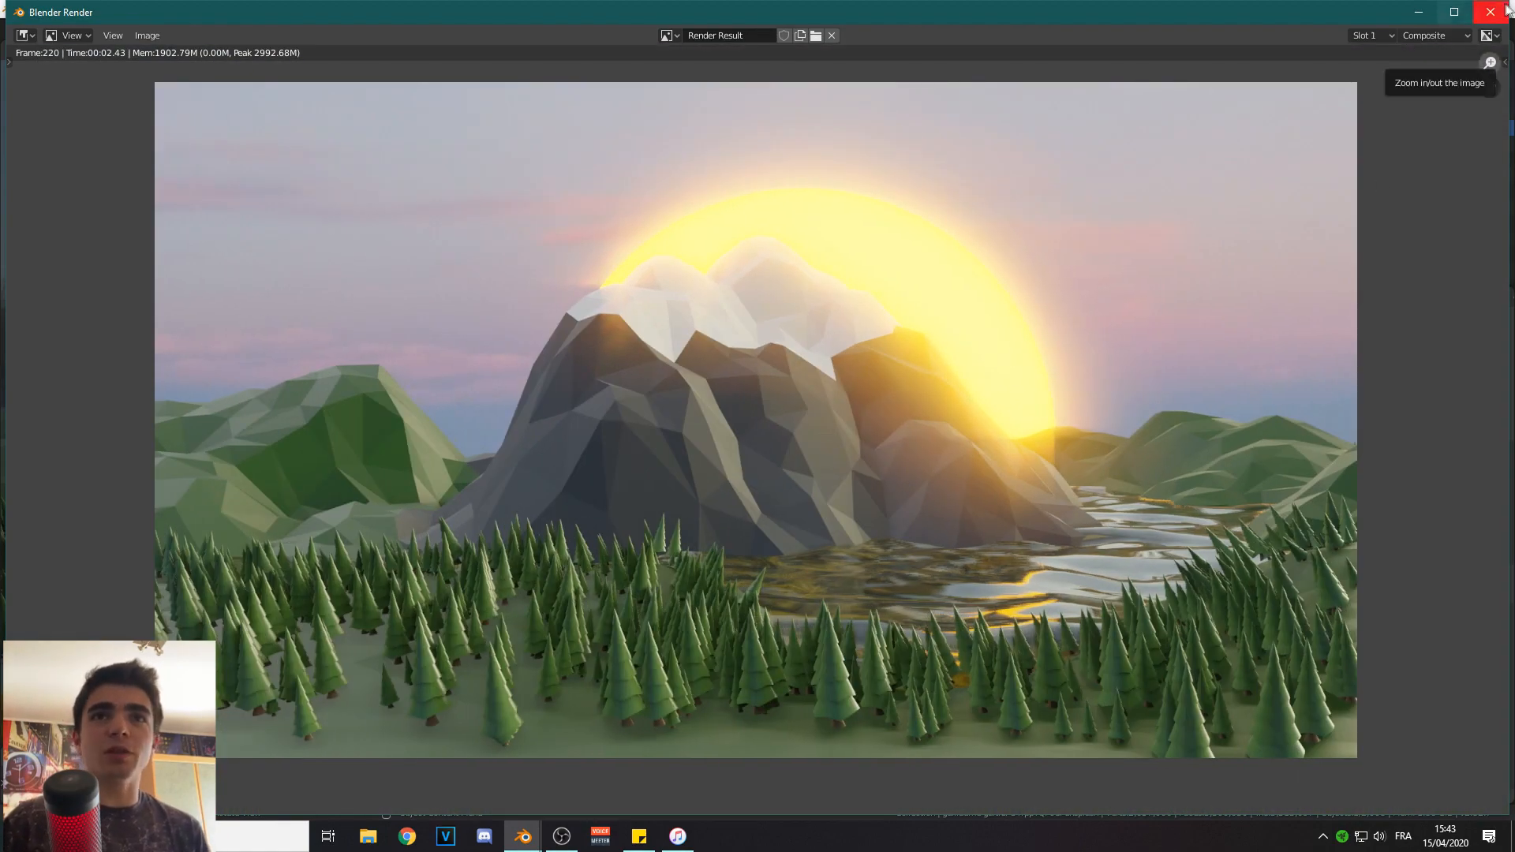
click(1504, 9)
scroll(568, 387, down, 2)
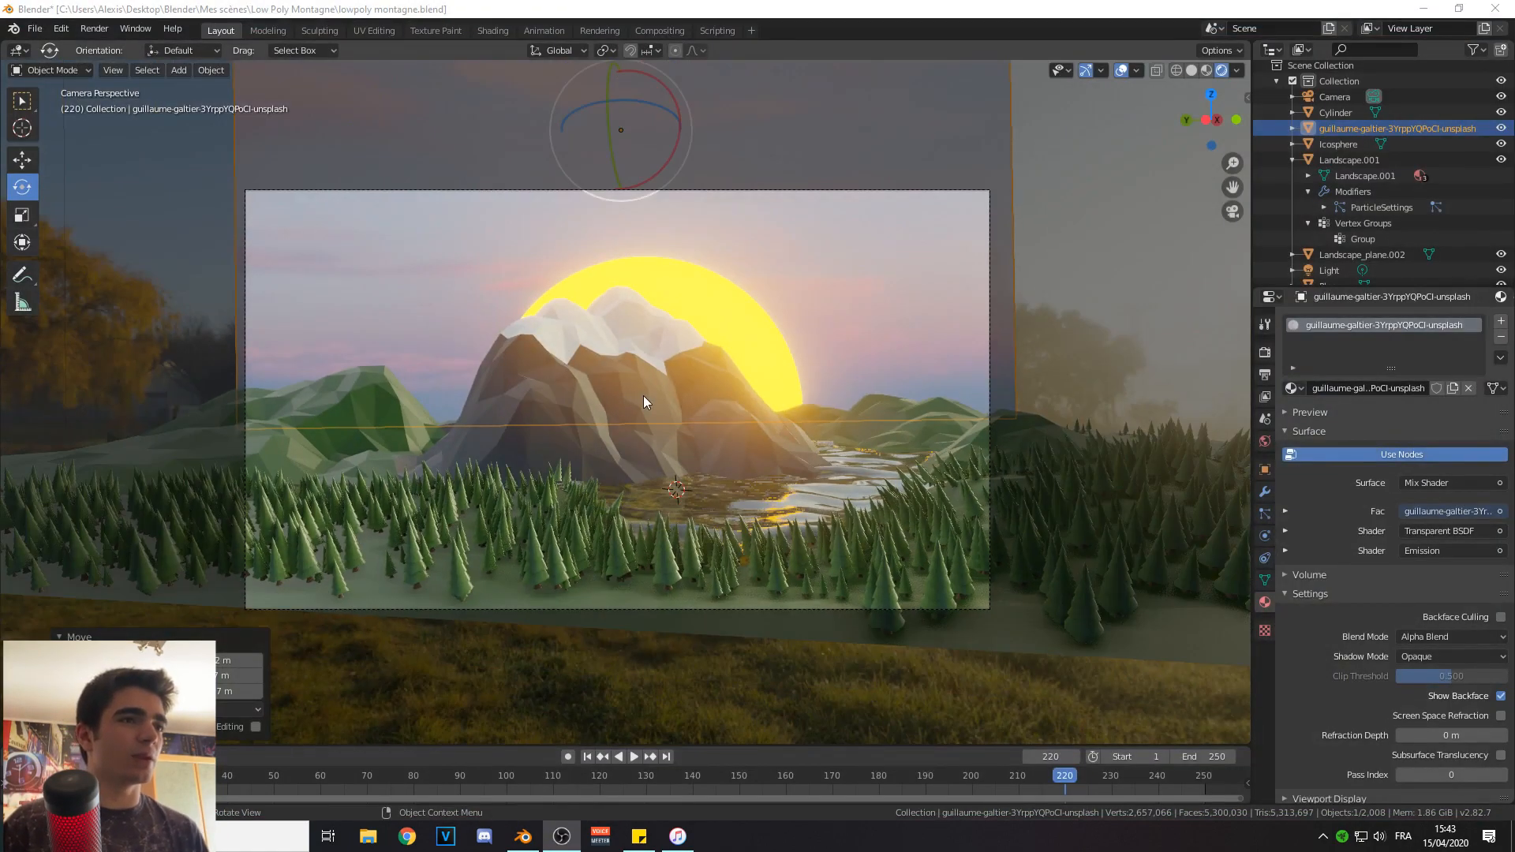
scroll(643, 396, up, 4)
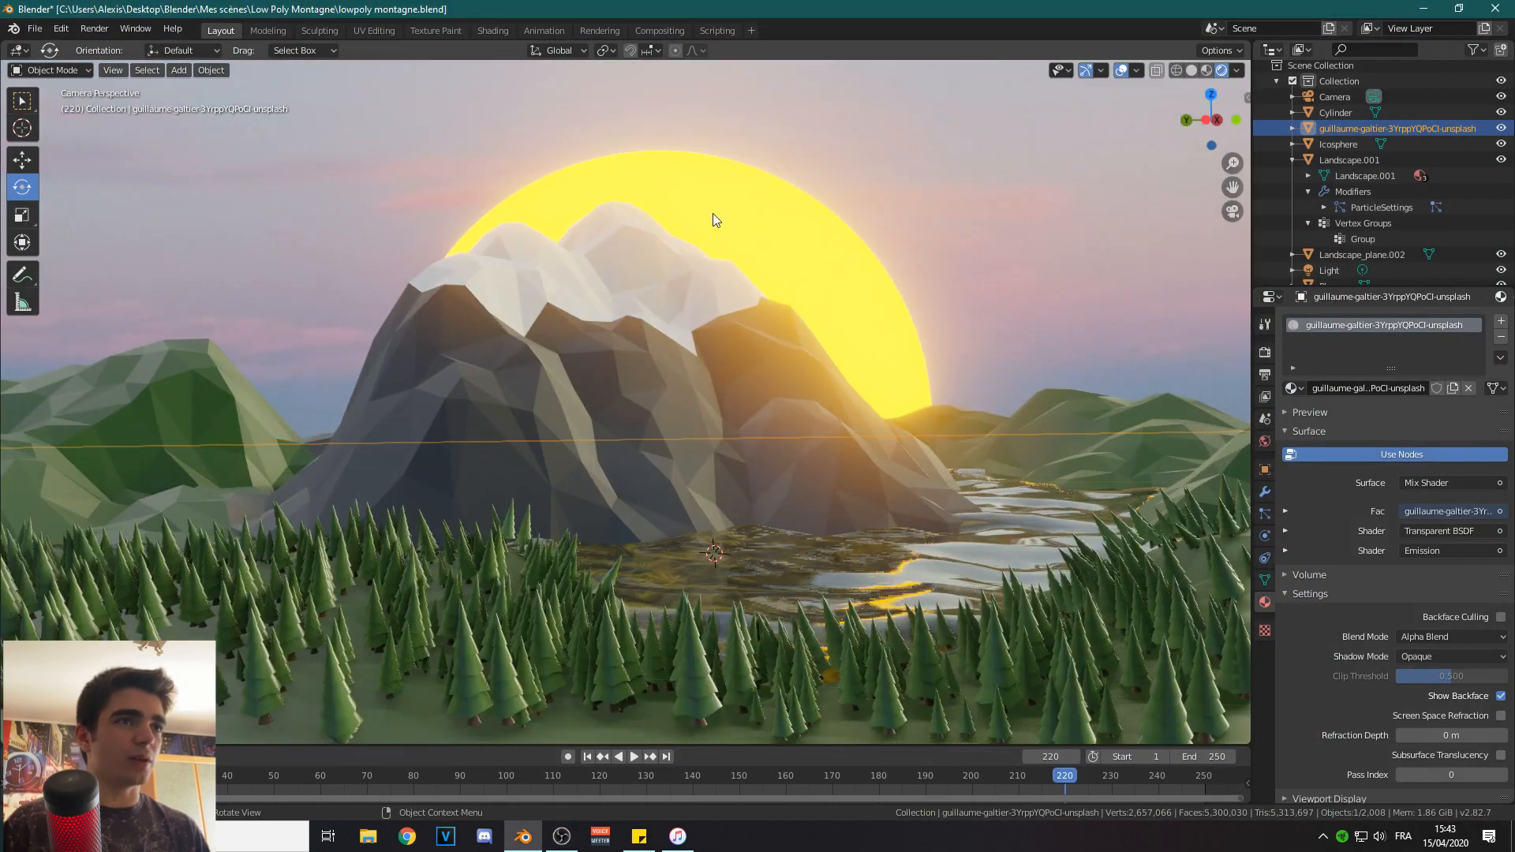
click(587, 333)
scroll(600, 403, down, 1)
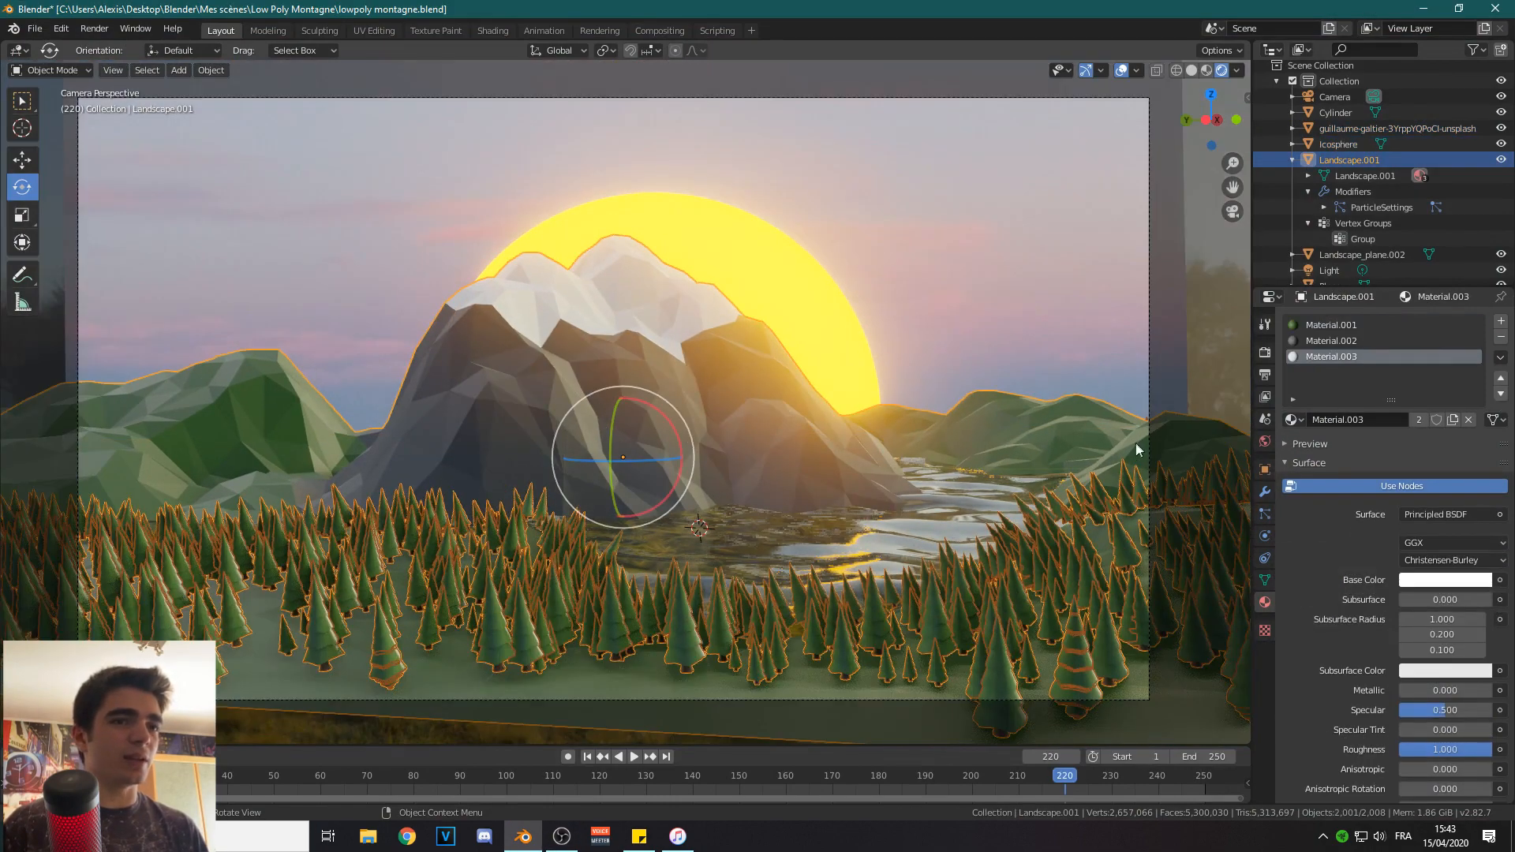
click(778, 537)
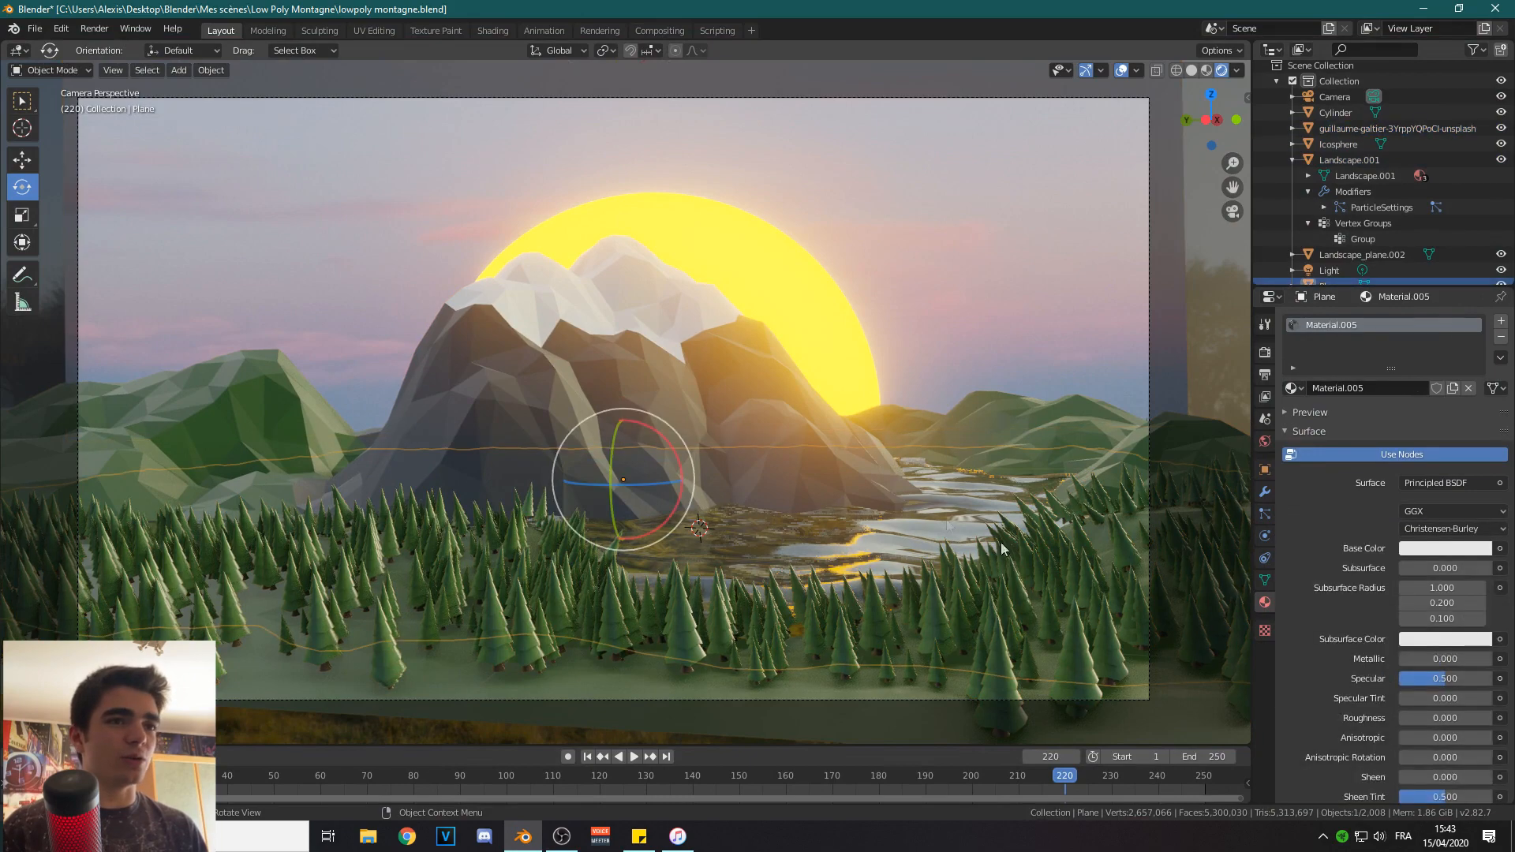
click(988, 310)
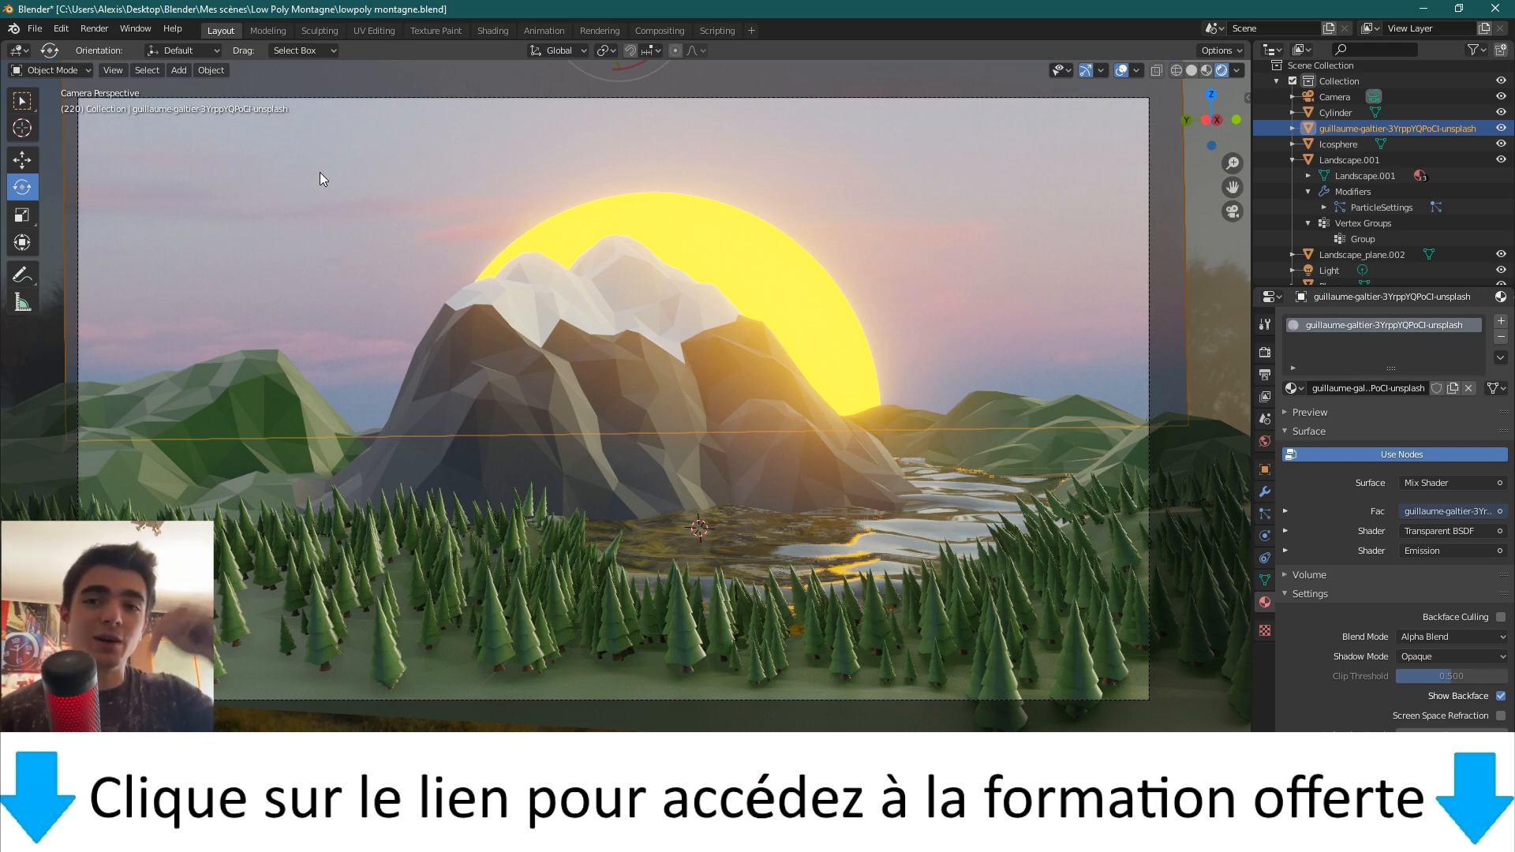
Start a new scene without saving changes to the mountain file, and delete the default cube.
click(35, 28)
mouse_move(118, 47)
click(207, 46)
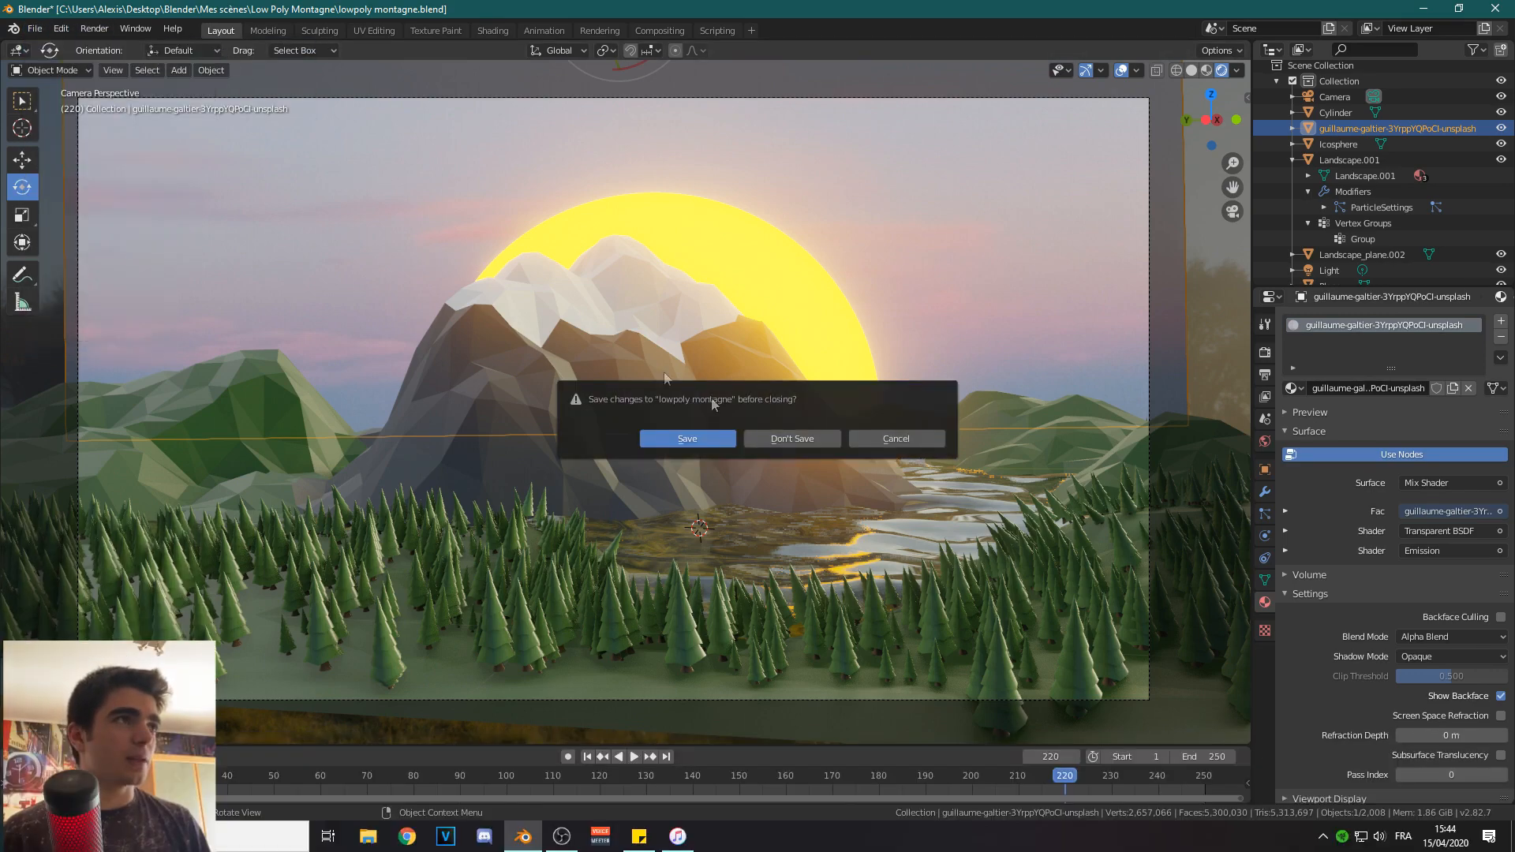
click(764, 448)
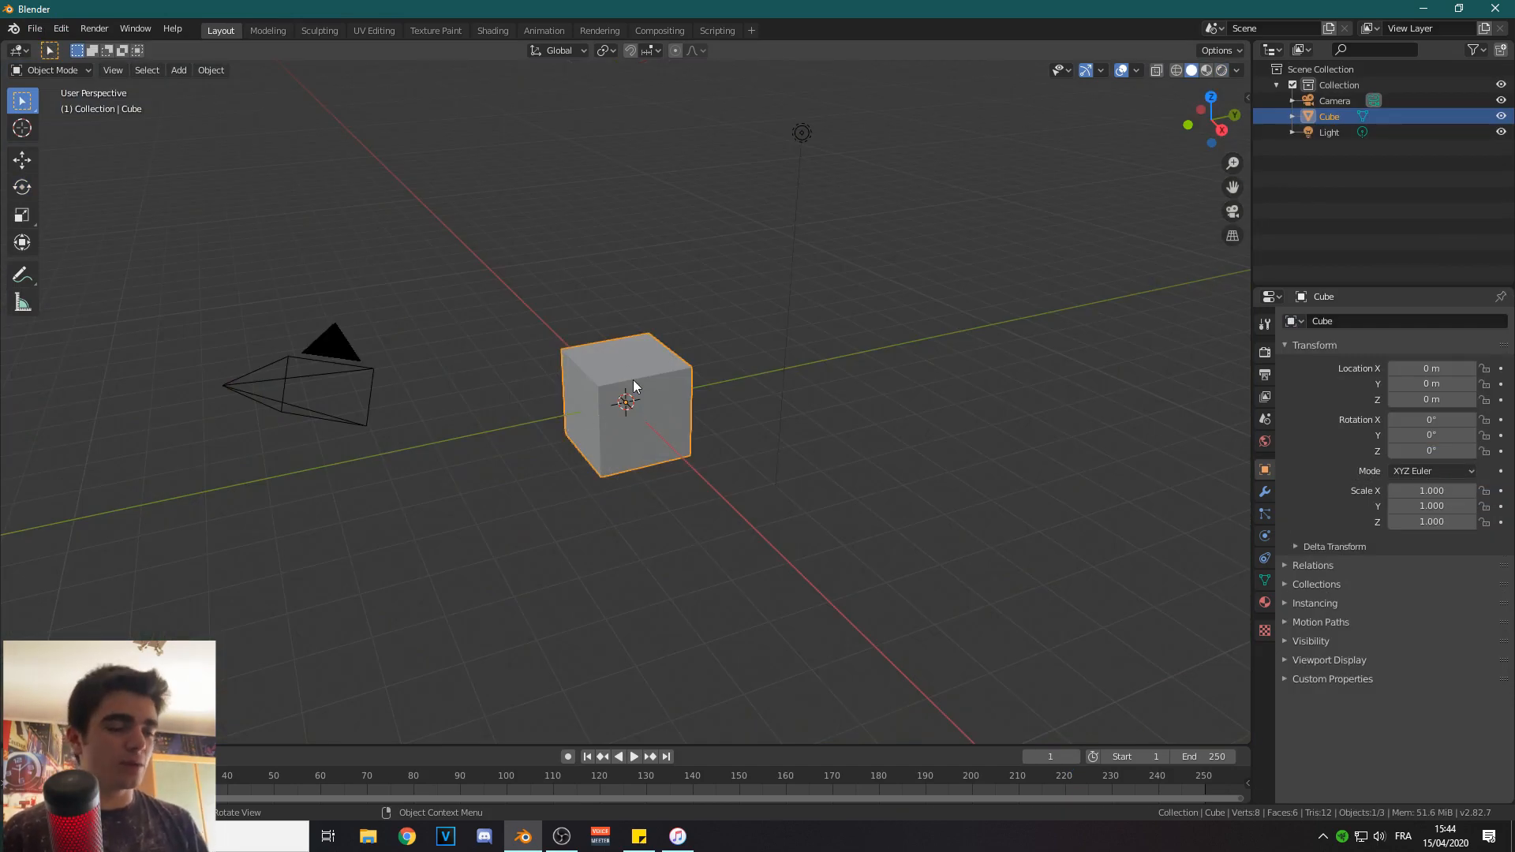
key(Delete)
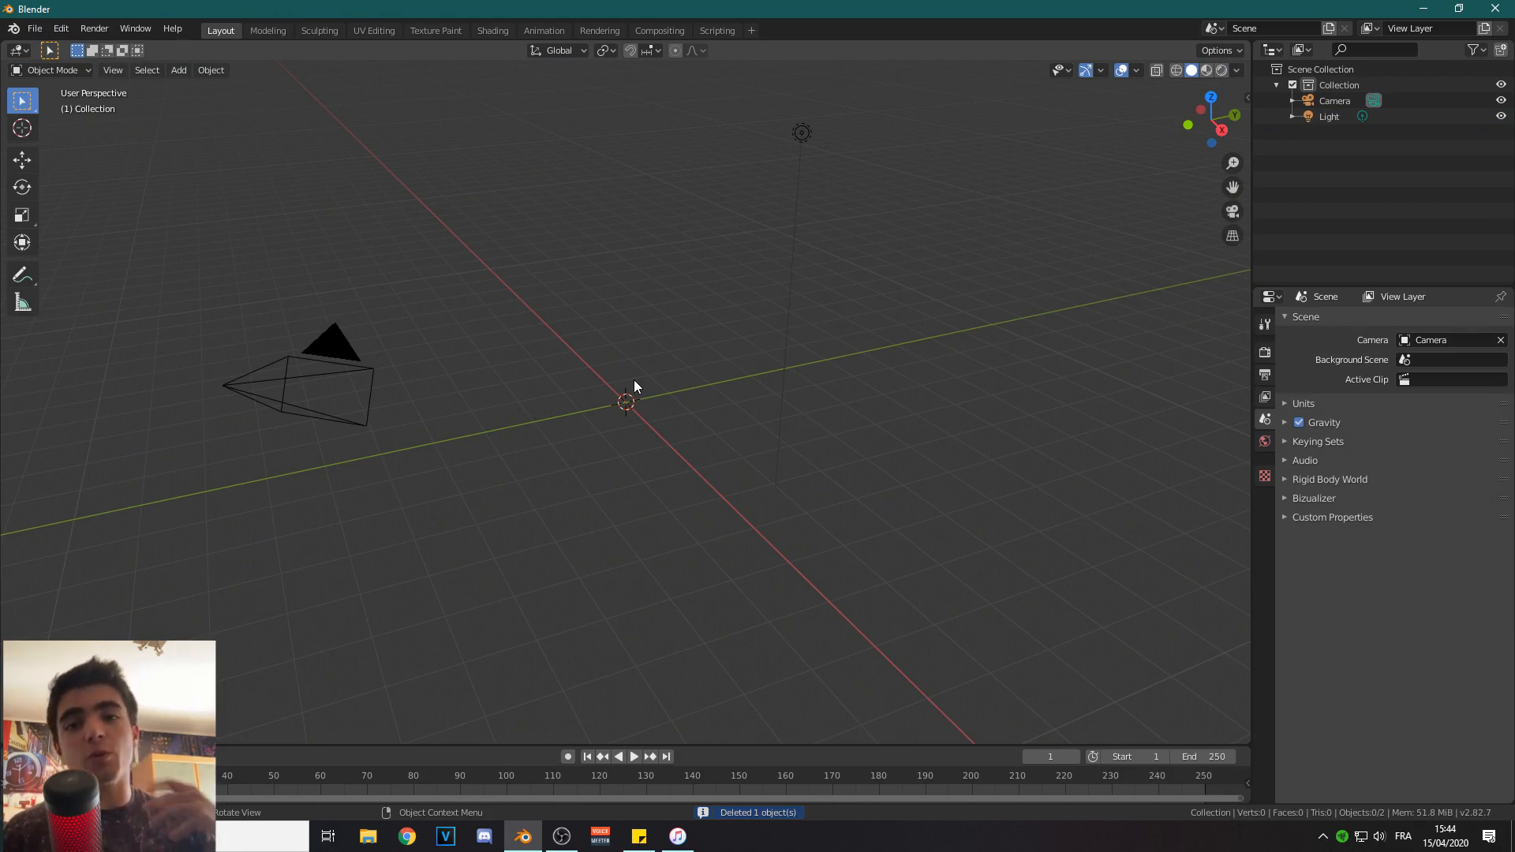
Search the add-ons in the preferences for "landsc" and make sure Add Mesh: A.N.T.Landscape is enabled.
click(61, 30)
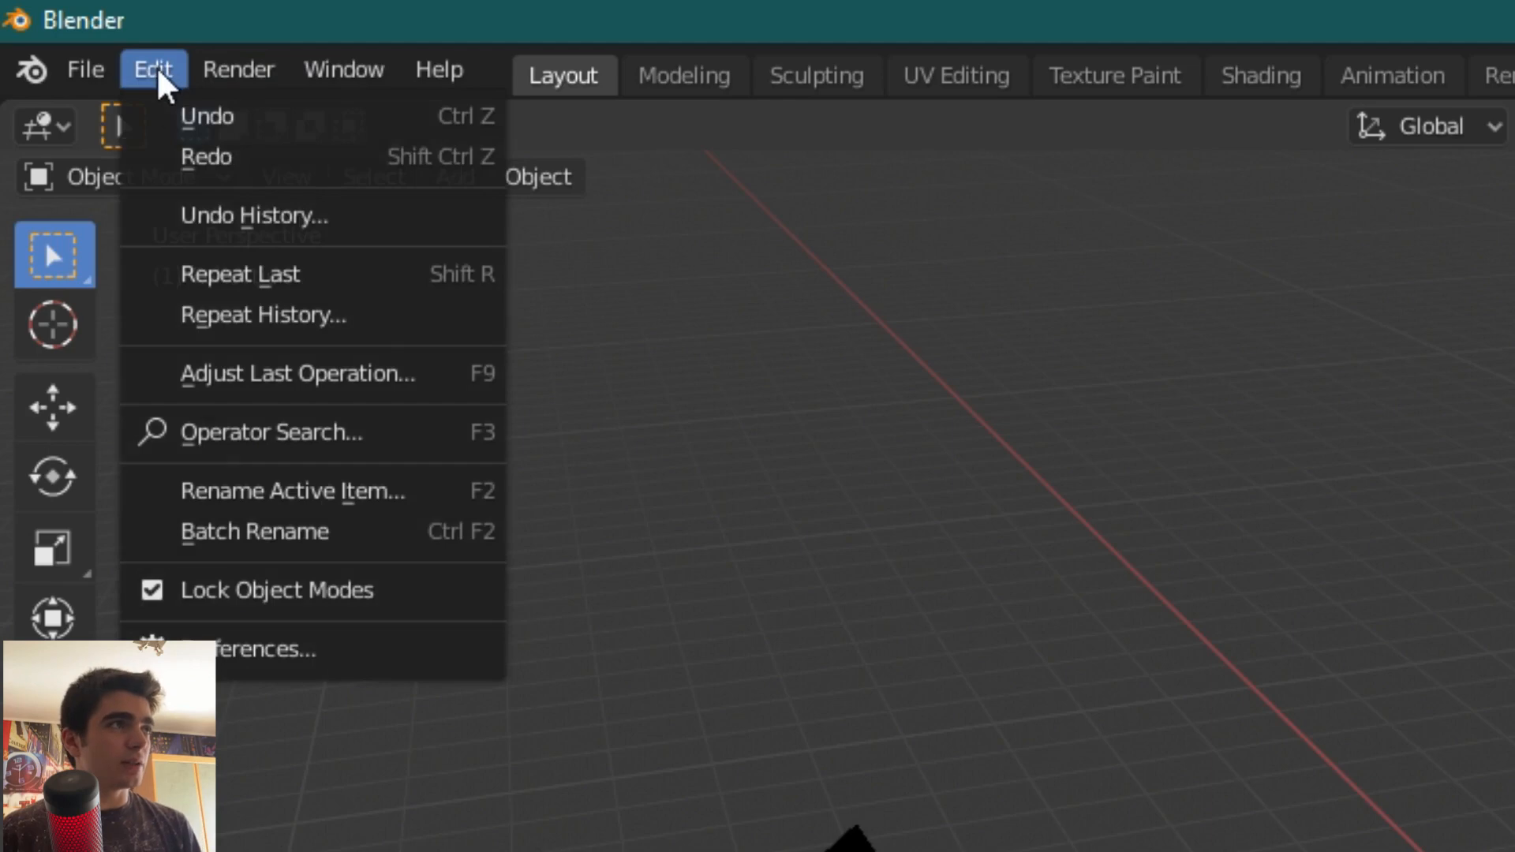
click(330, 654)
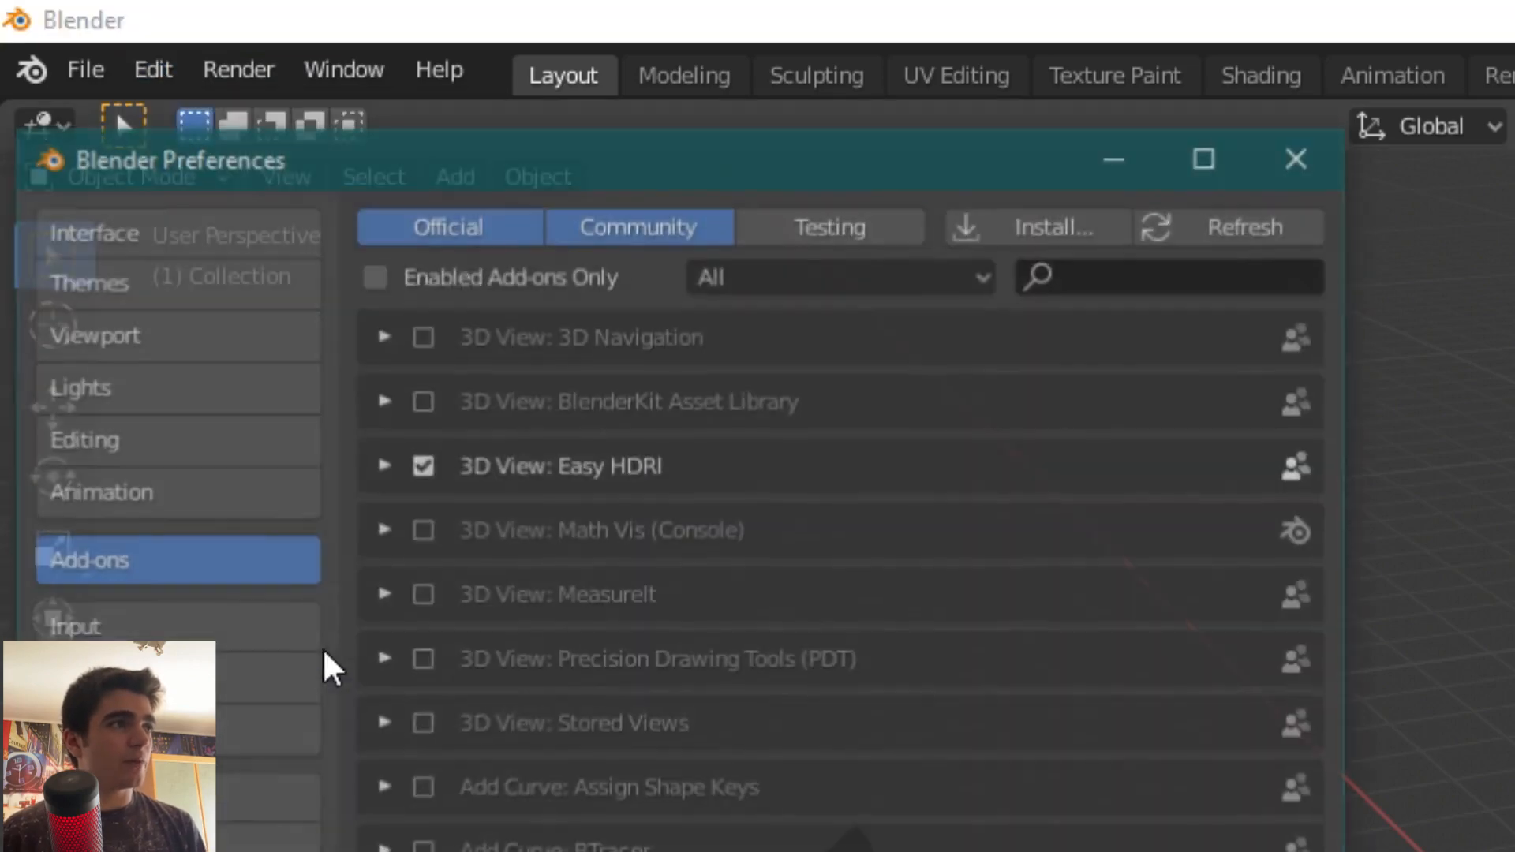
drag(452, 143, 1444, 251)
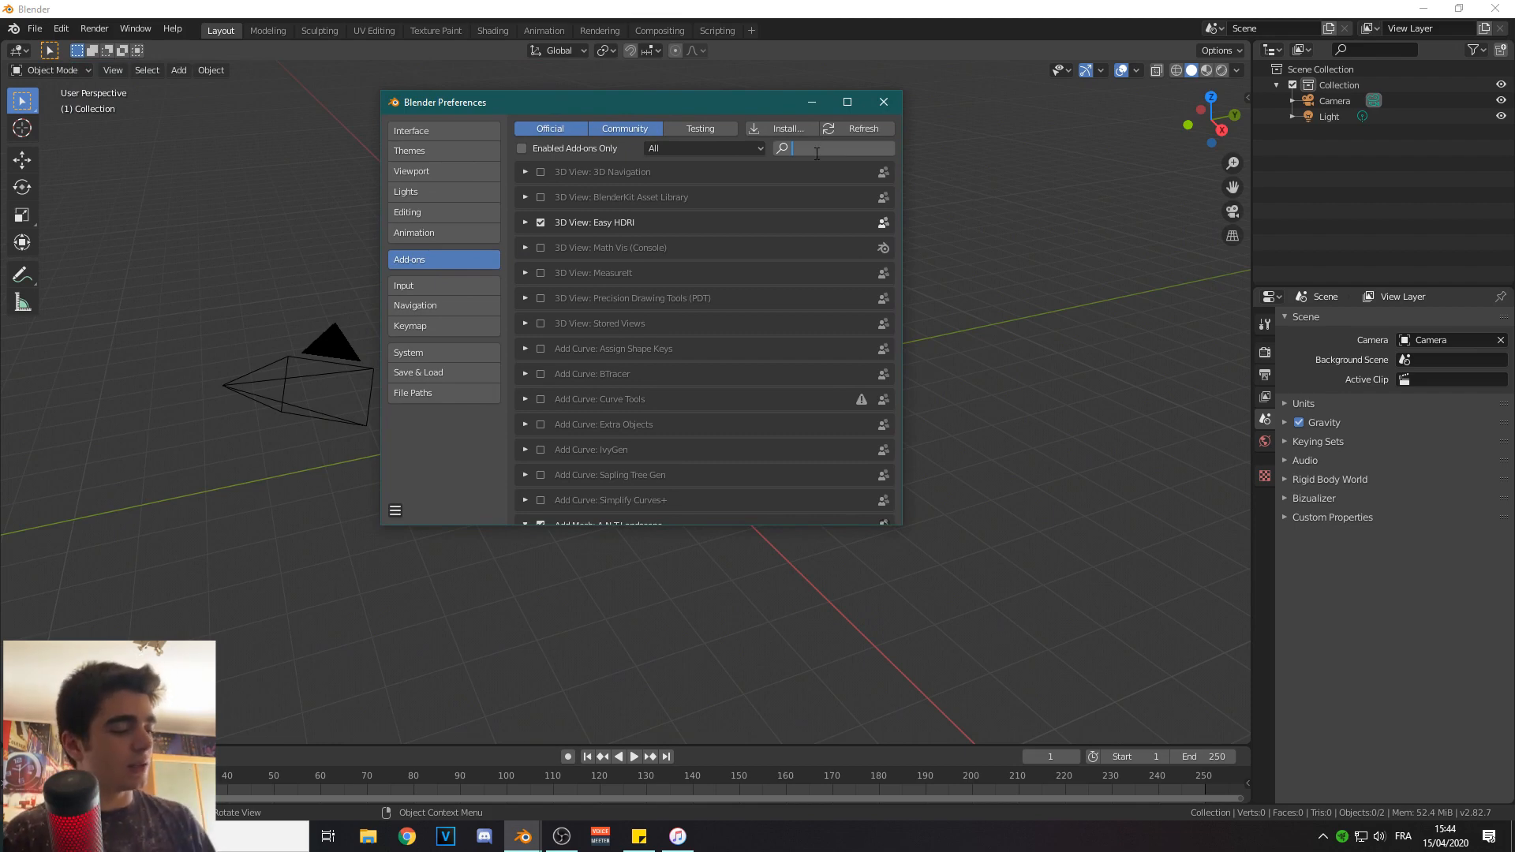
text(landsc)
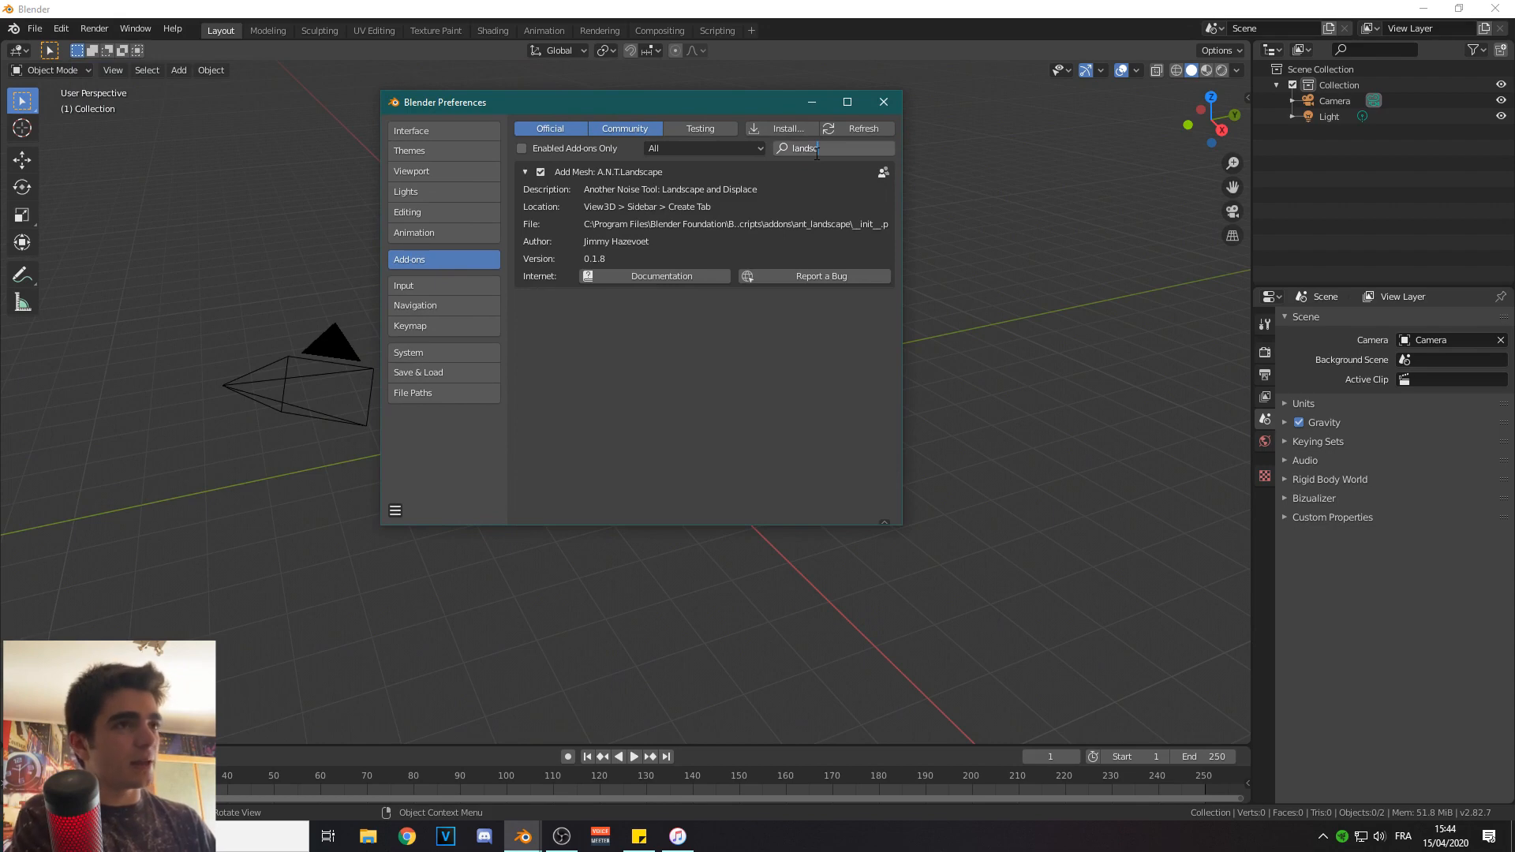
click(525, 172)
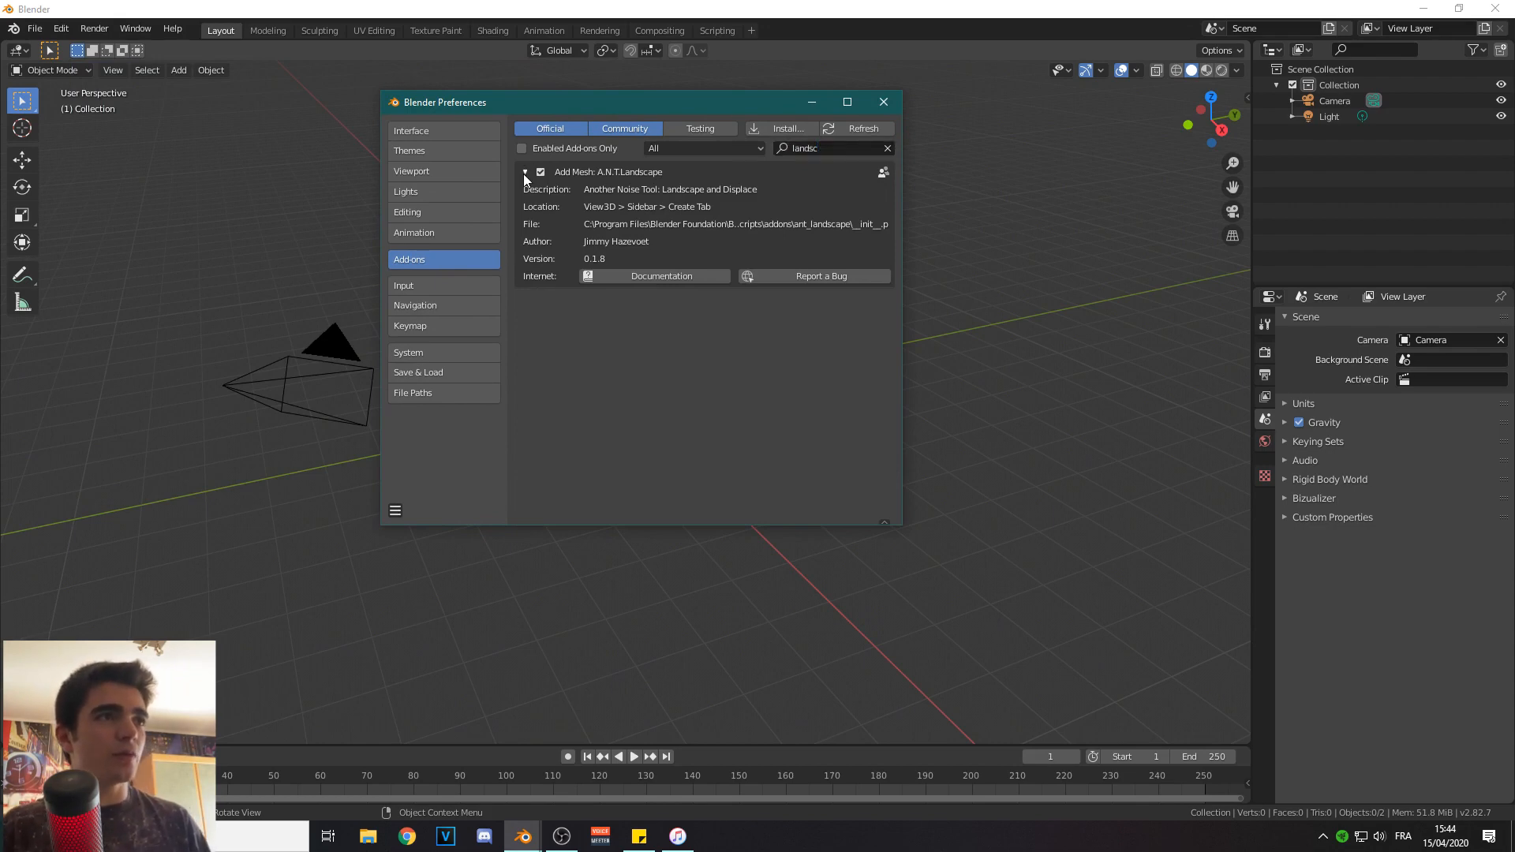
click(525, 172)
click(541, 172)
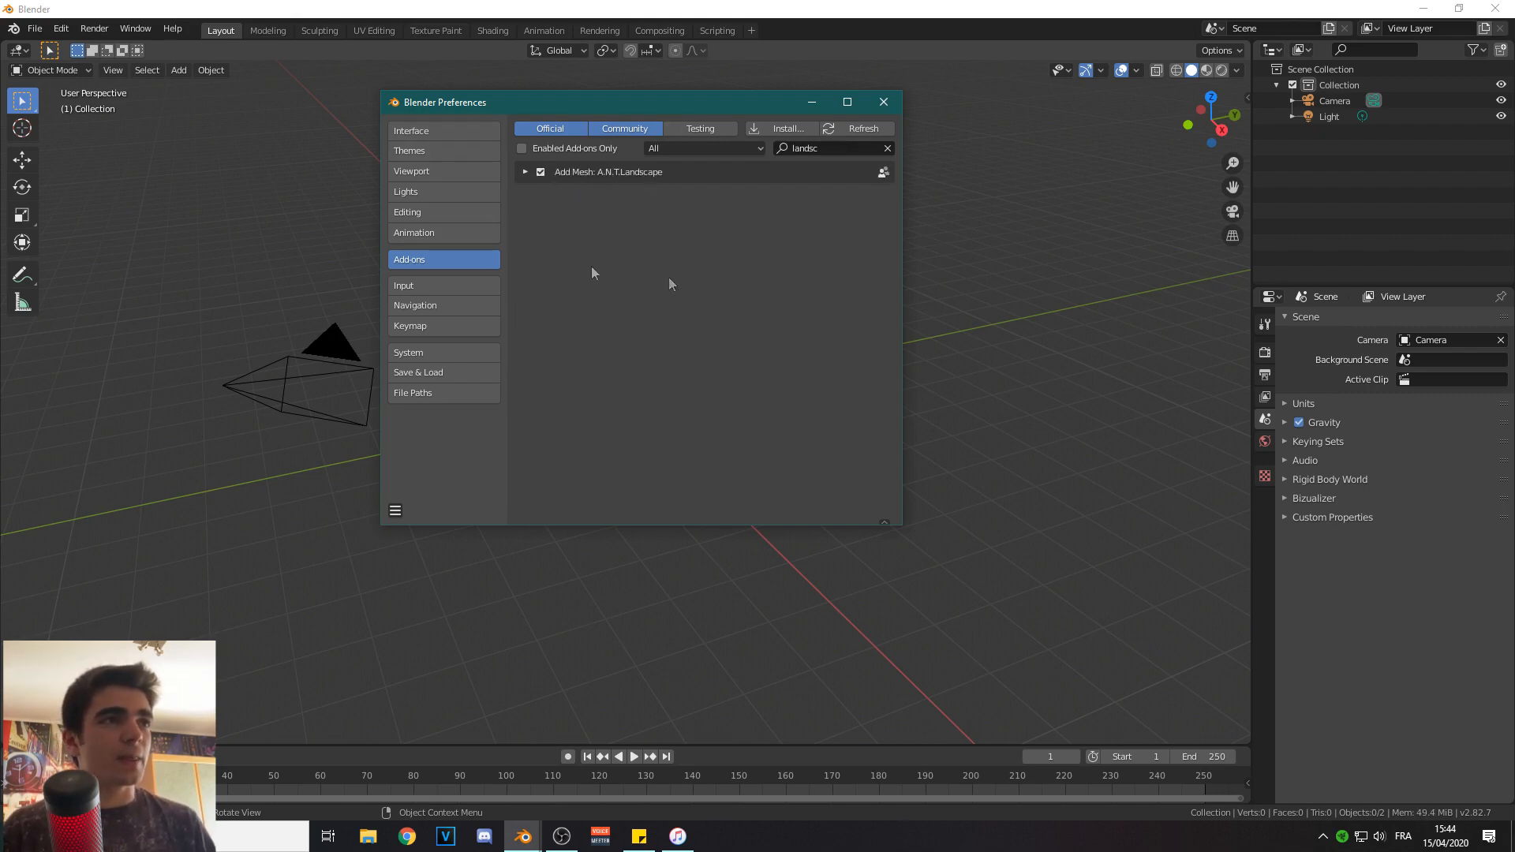
click(884, 102)
Add a Landscape mesh to the scene and open its Another Noise Tool settings.
key(shift+a)
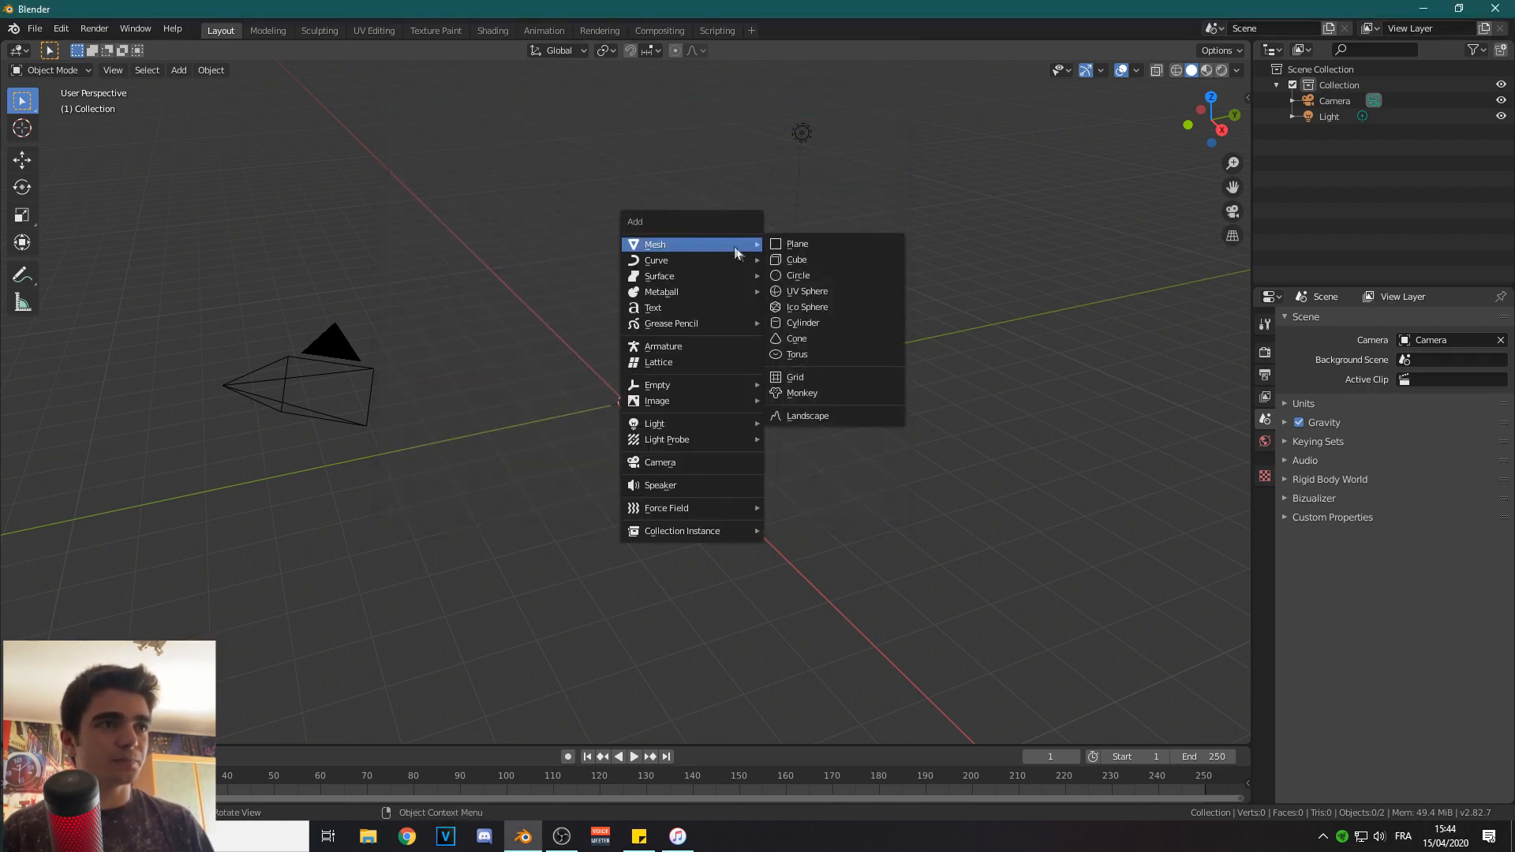
click(803, 416)
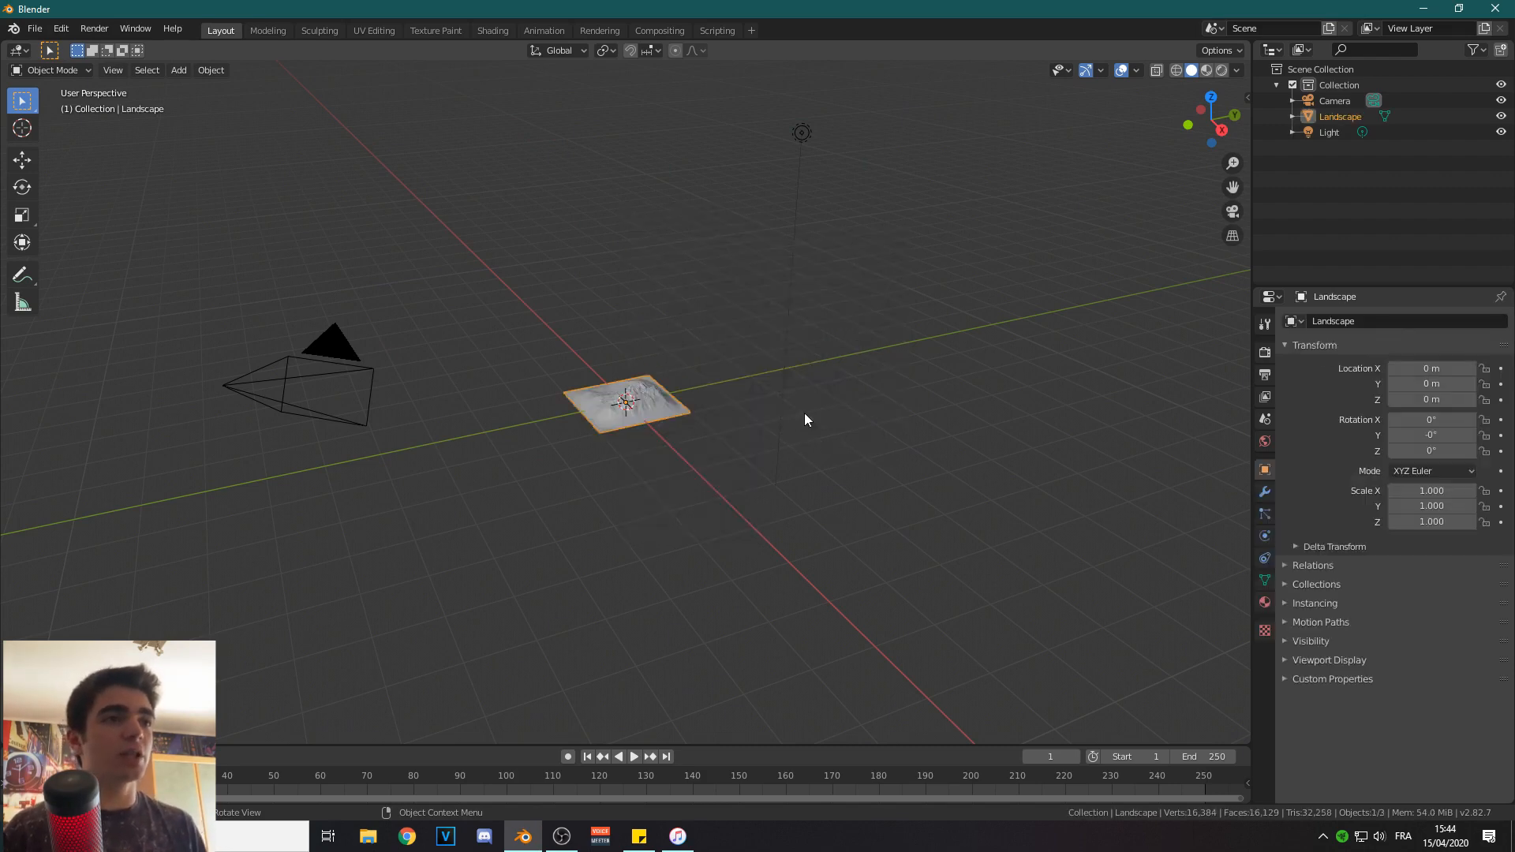
key(KP_Decimal)
scroll(441, 490, up, 6)
scroll(450, 425, down, 4)
middle_drag(450, 425, 777, 400)
scroll(612, 407, up, 4)
scroll(599, 422, down, 3)
middle_drag(589, 431, 779, 434)
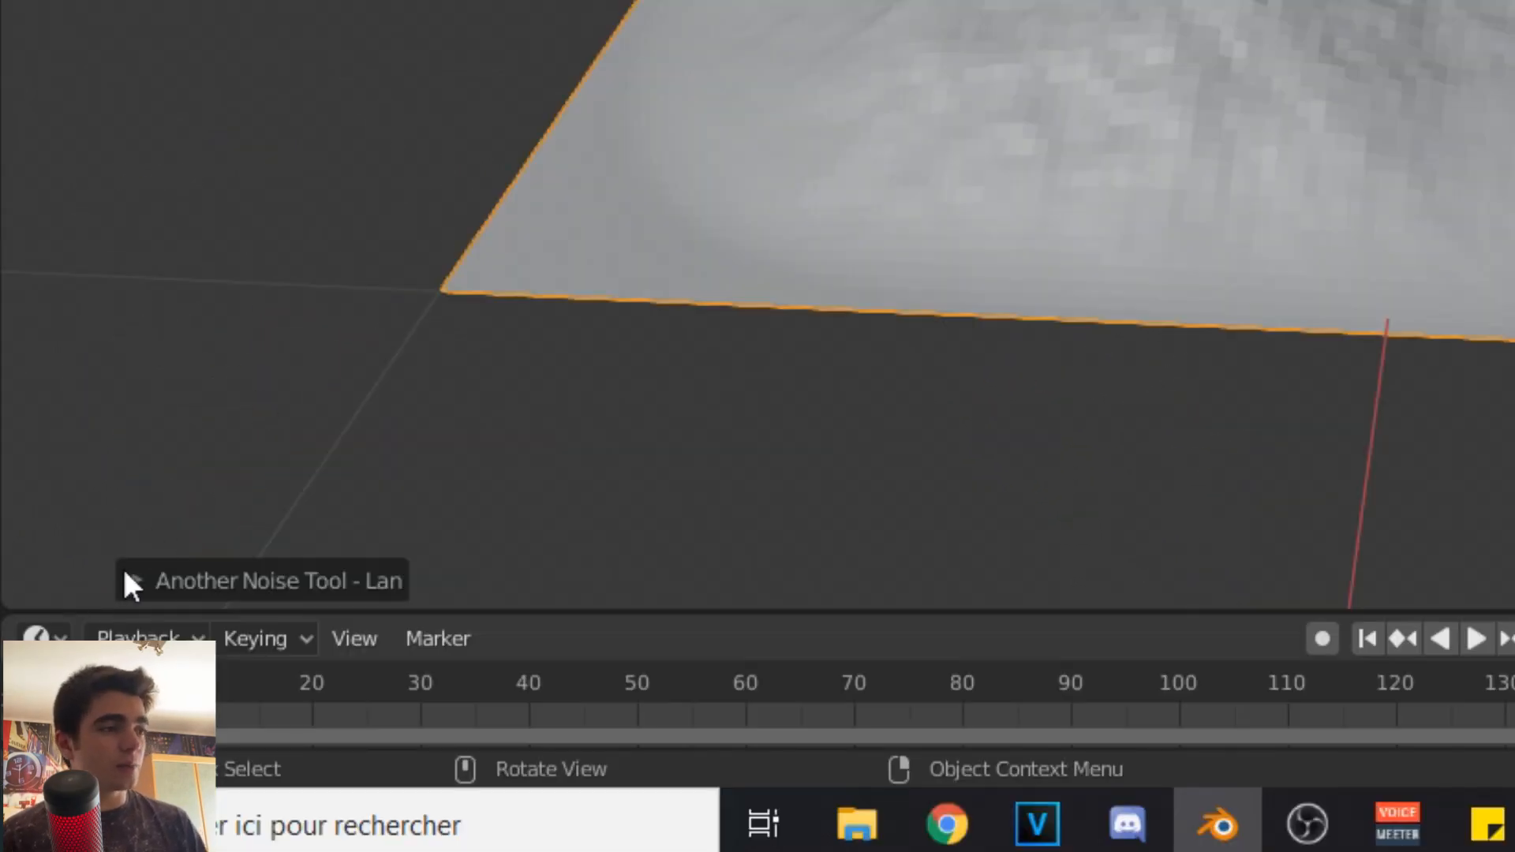
click(130, 582)
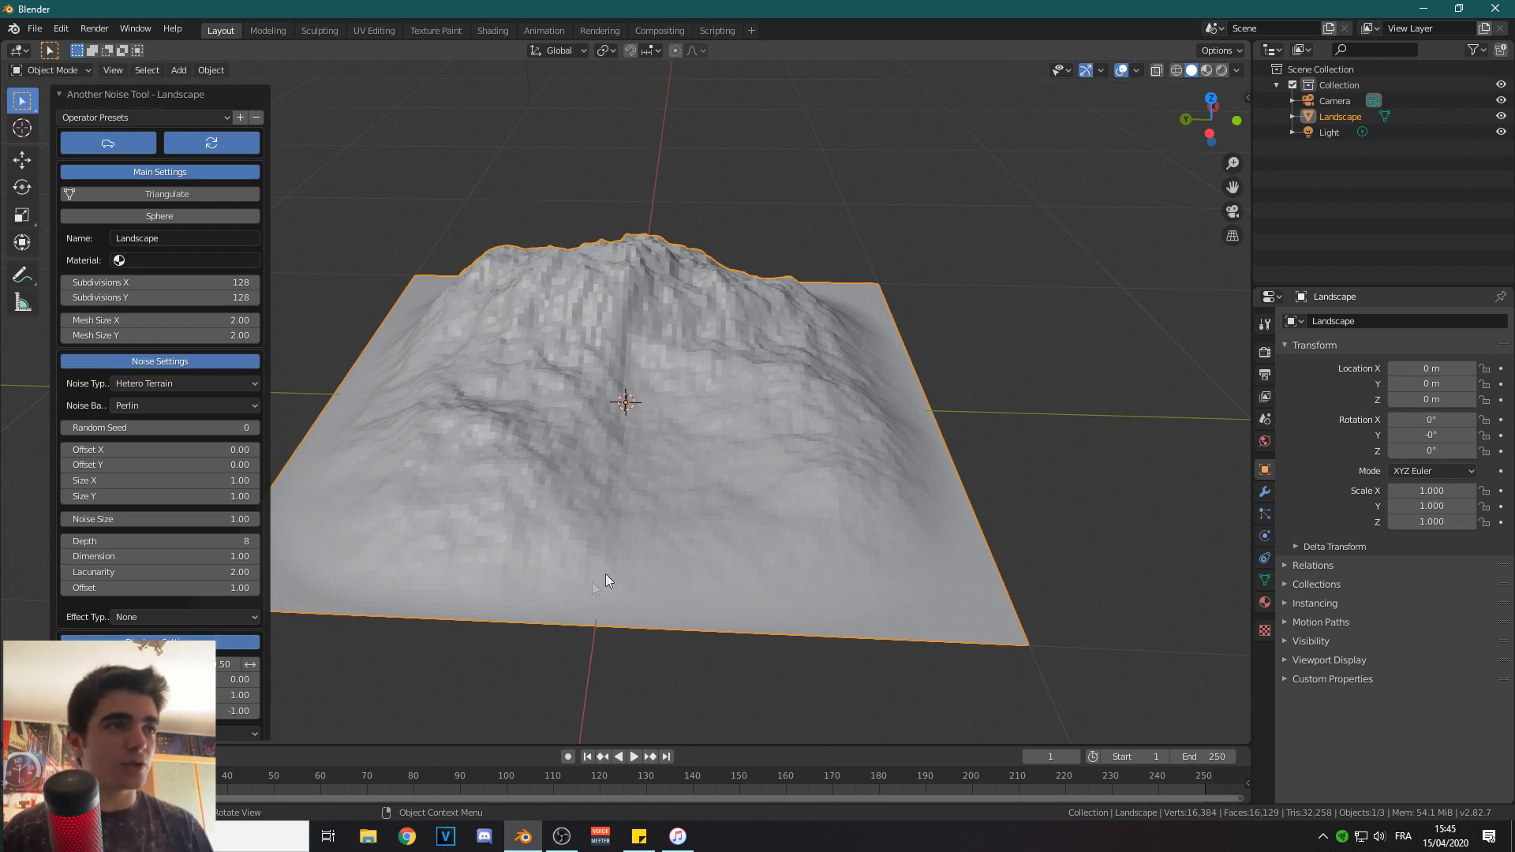
Try the Canyon and River operator presets on the landscape mesh.
scroll(542, 617, up, 2)
middle_drag(527, 618, 431, 557)
scroll(470, 589, down, 1)
click(112, 120)
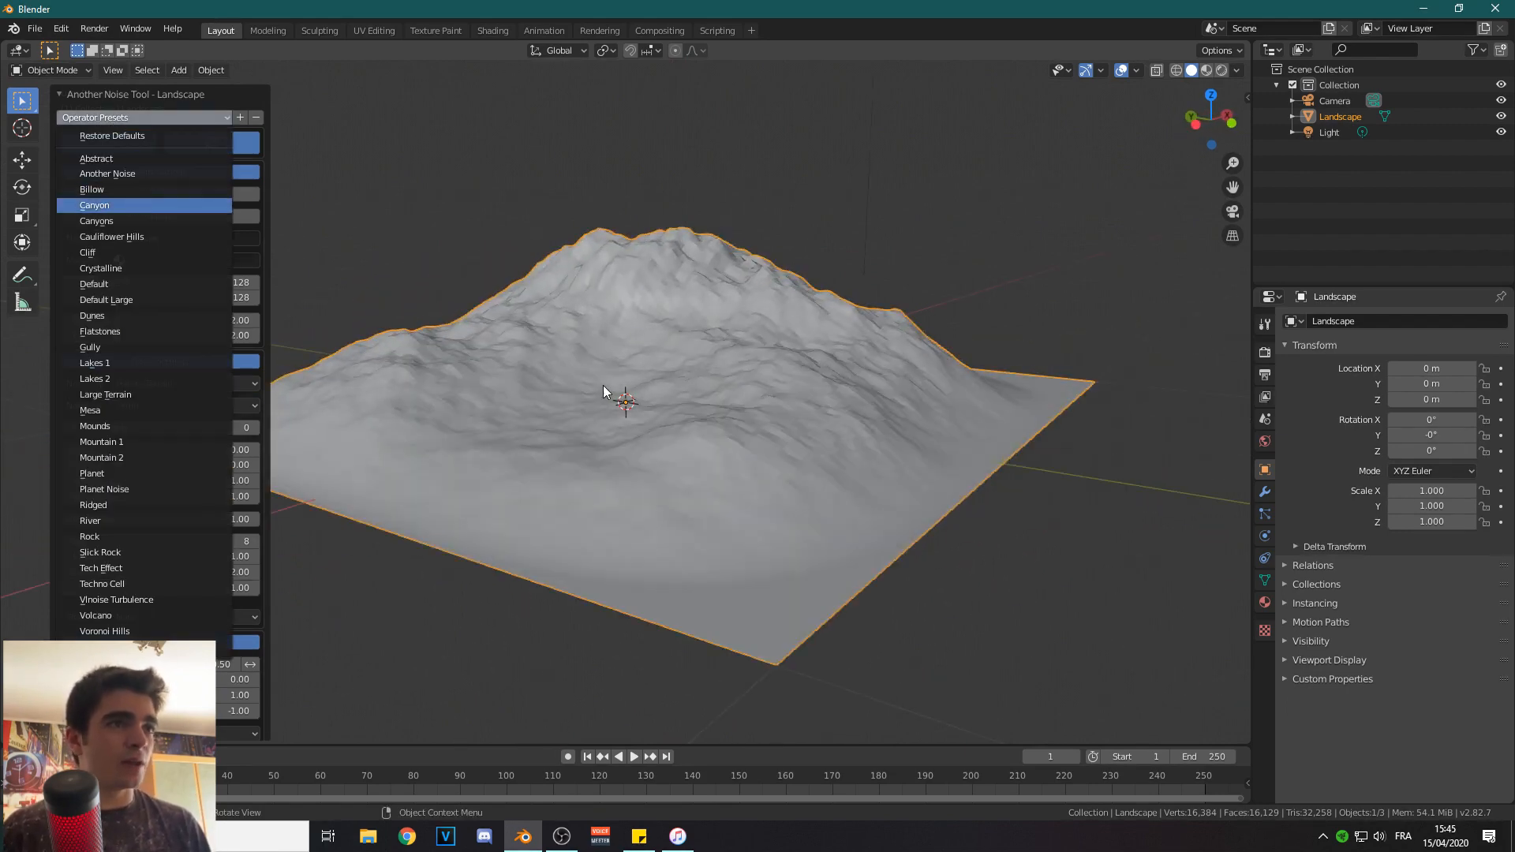
middle_drag(601, 386, 374, 416)
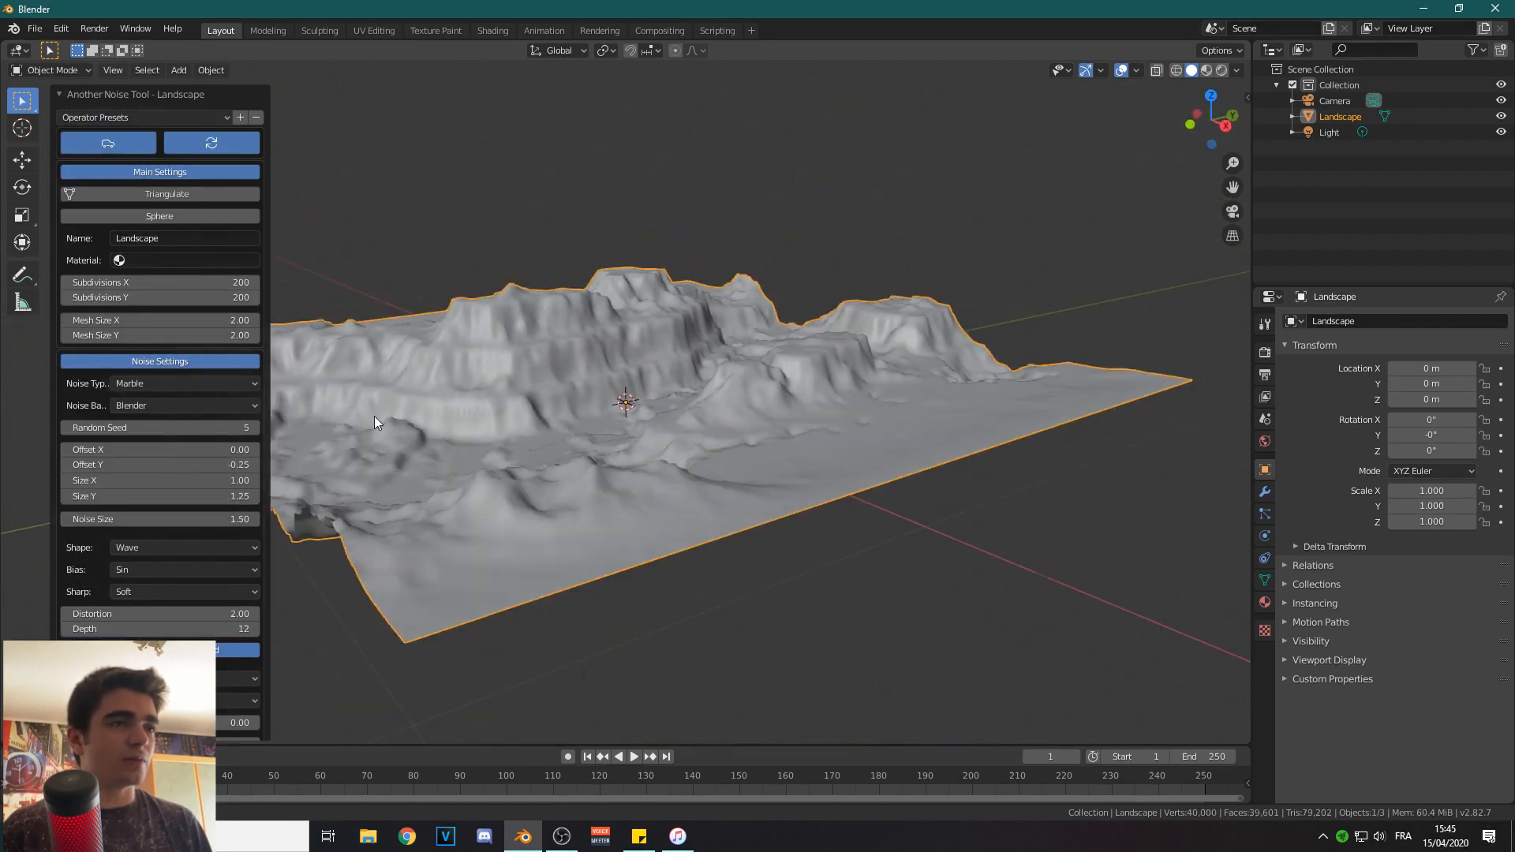
click(112, 117)
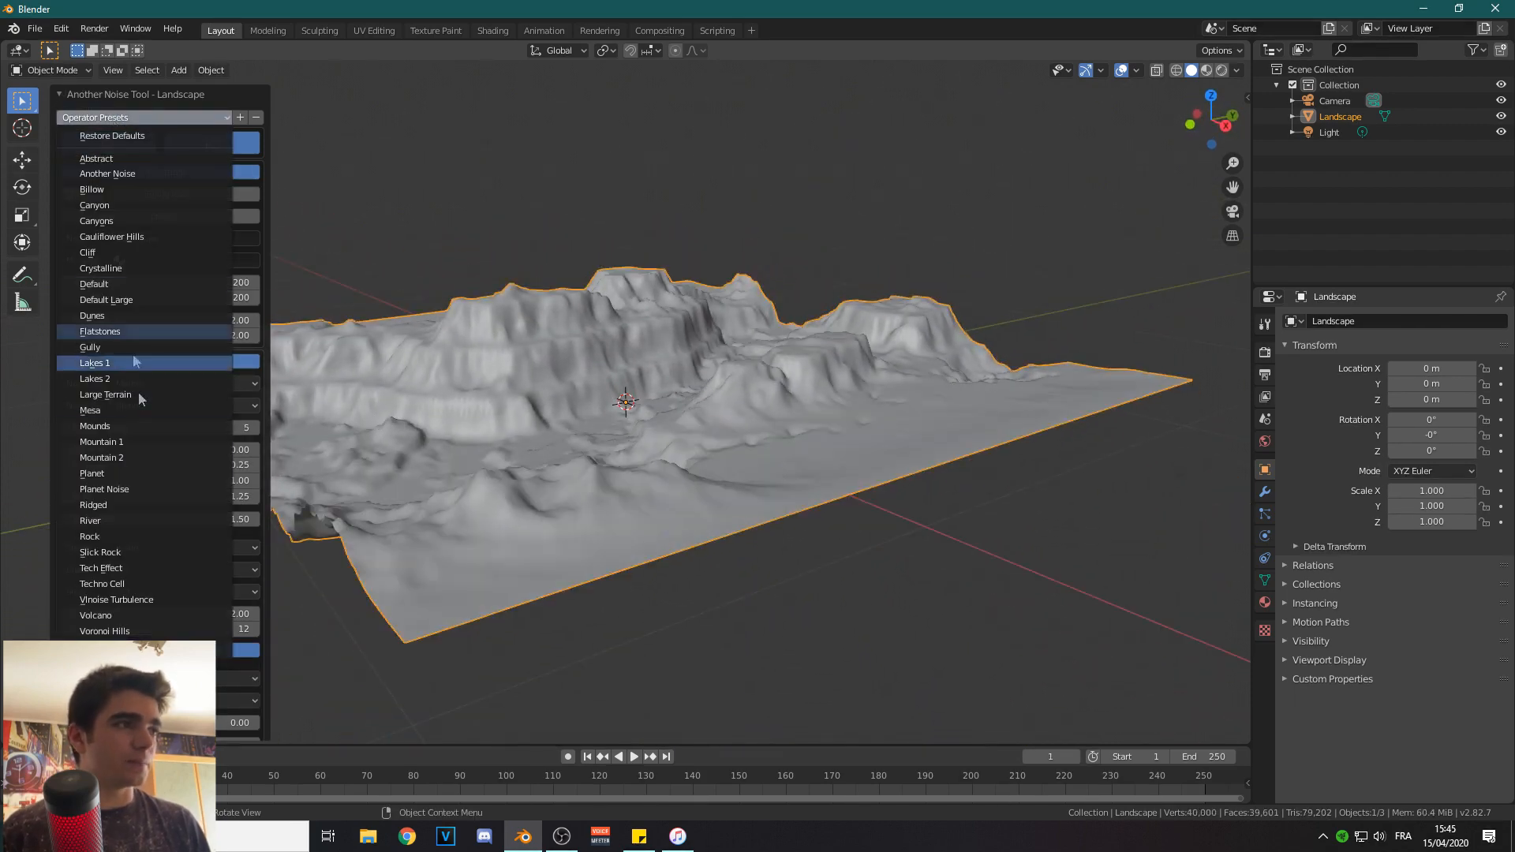
click(197, 520)
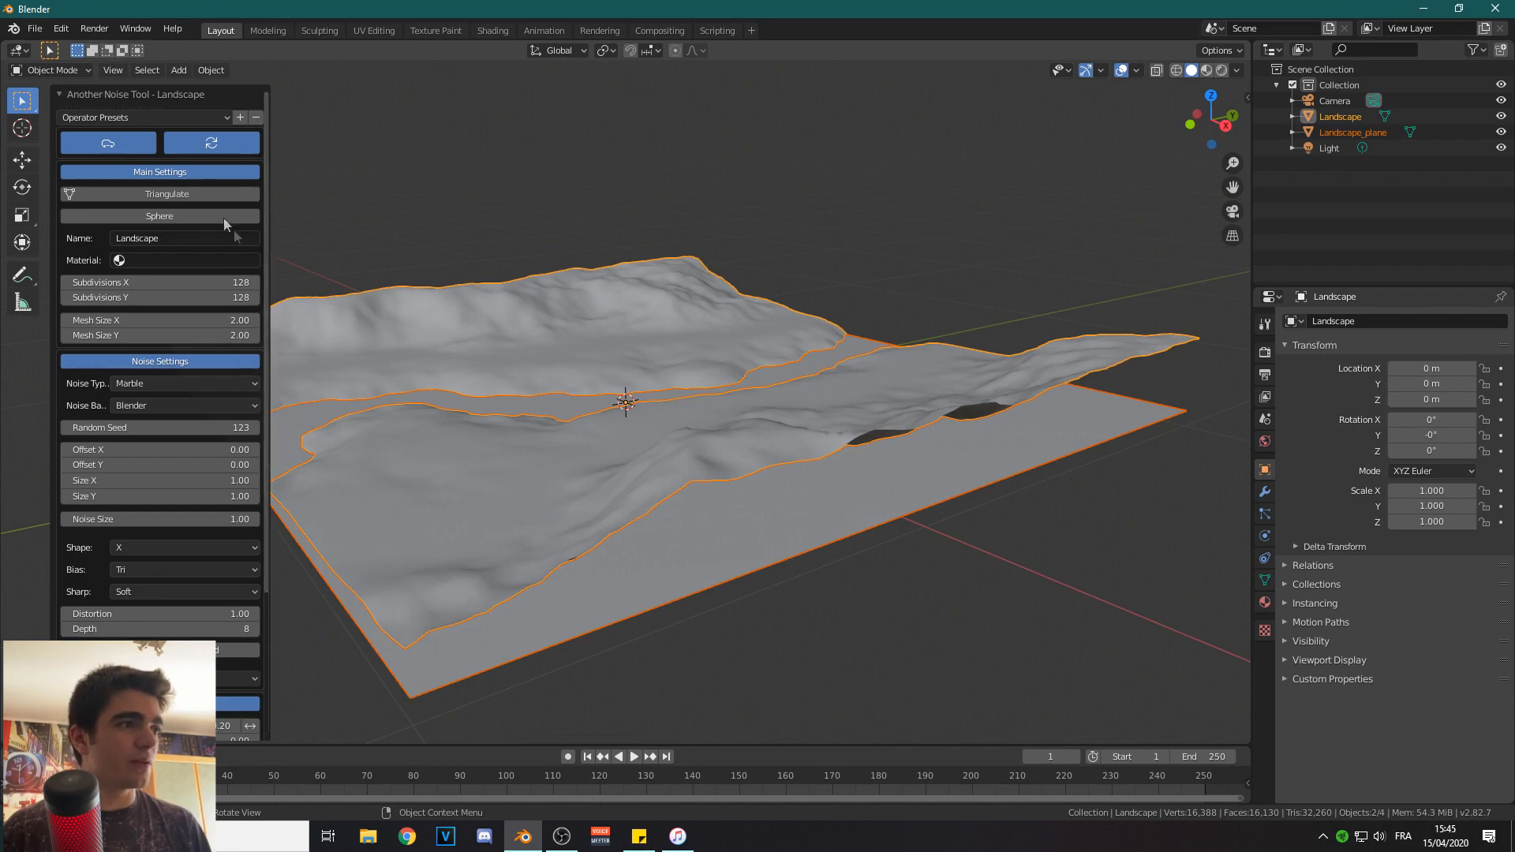
Try the Volcano operator preset on the landscape and view its shape from several sides.
click(112, 116)
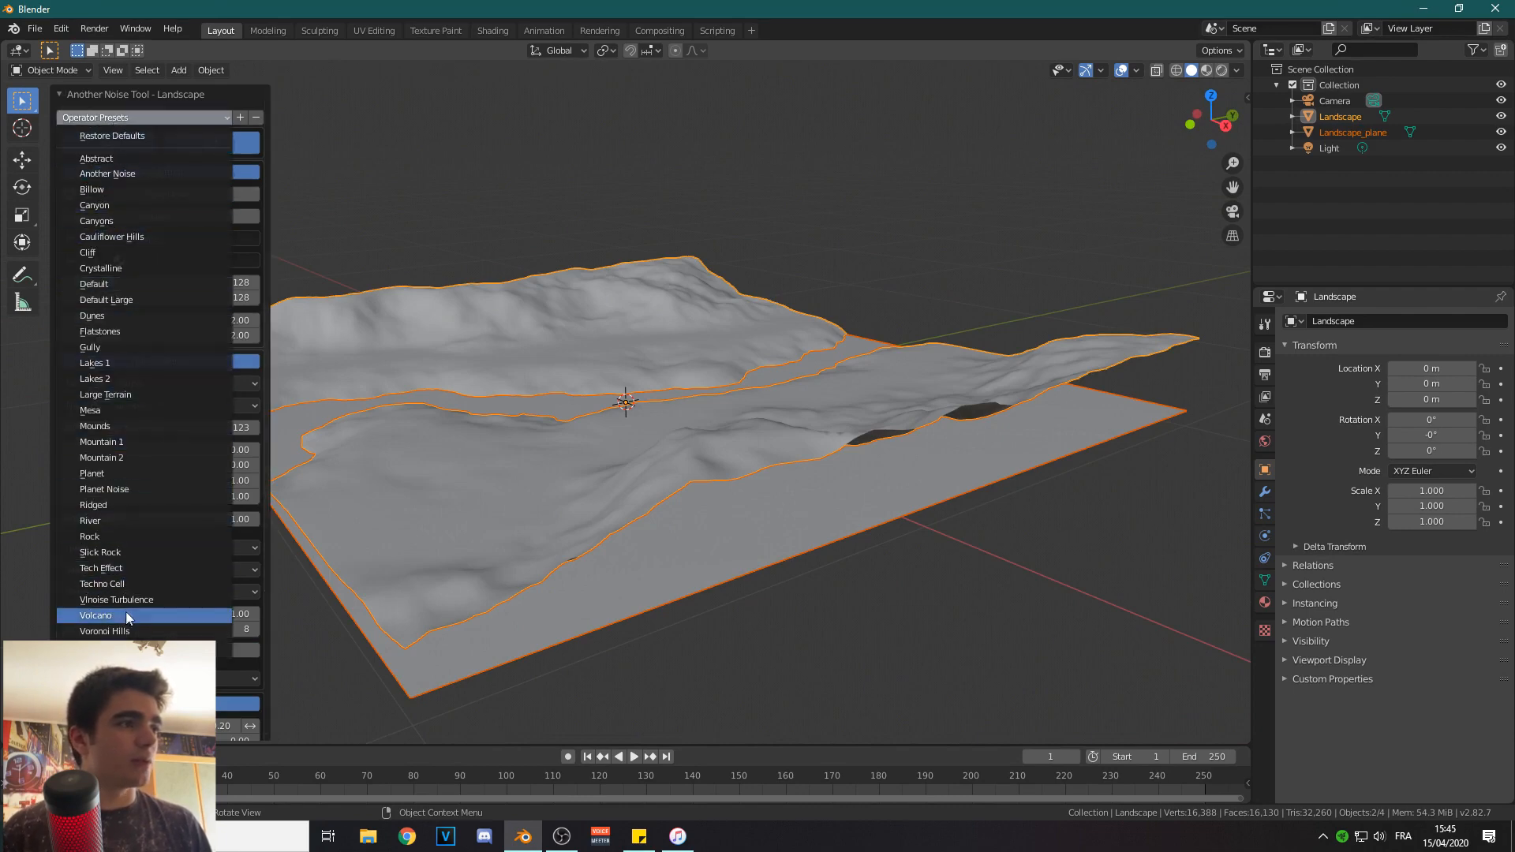
click(162, 615)
middle_drag(403, 450, 537, 482)
scroll(507, 458, down, 3)
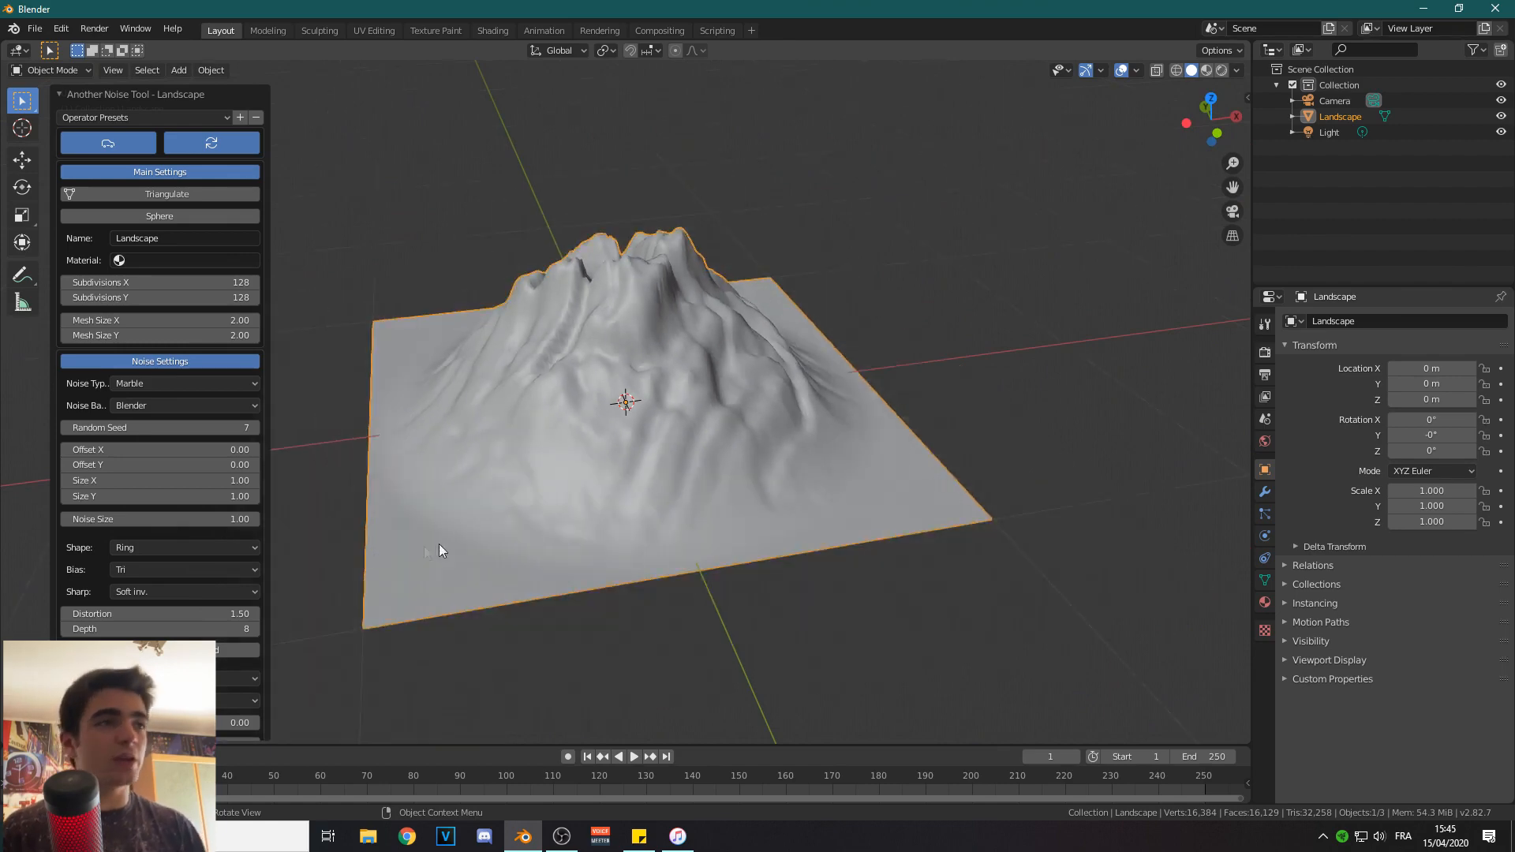
middle_drag(439, 549, 488, 523)
Try the Lakes 1 operator preset on the landscape, raising the random seed to 13.
click(98, 117)
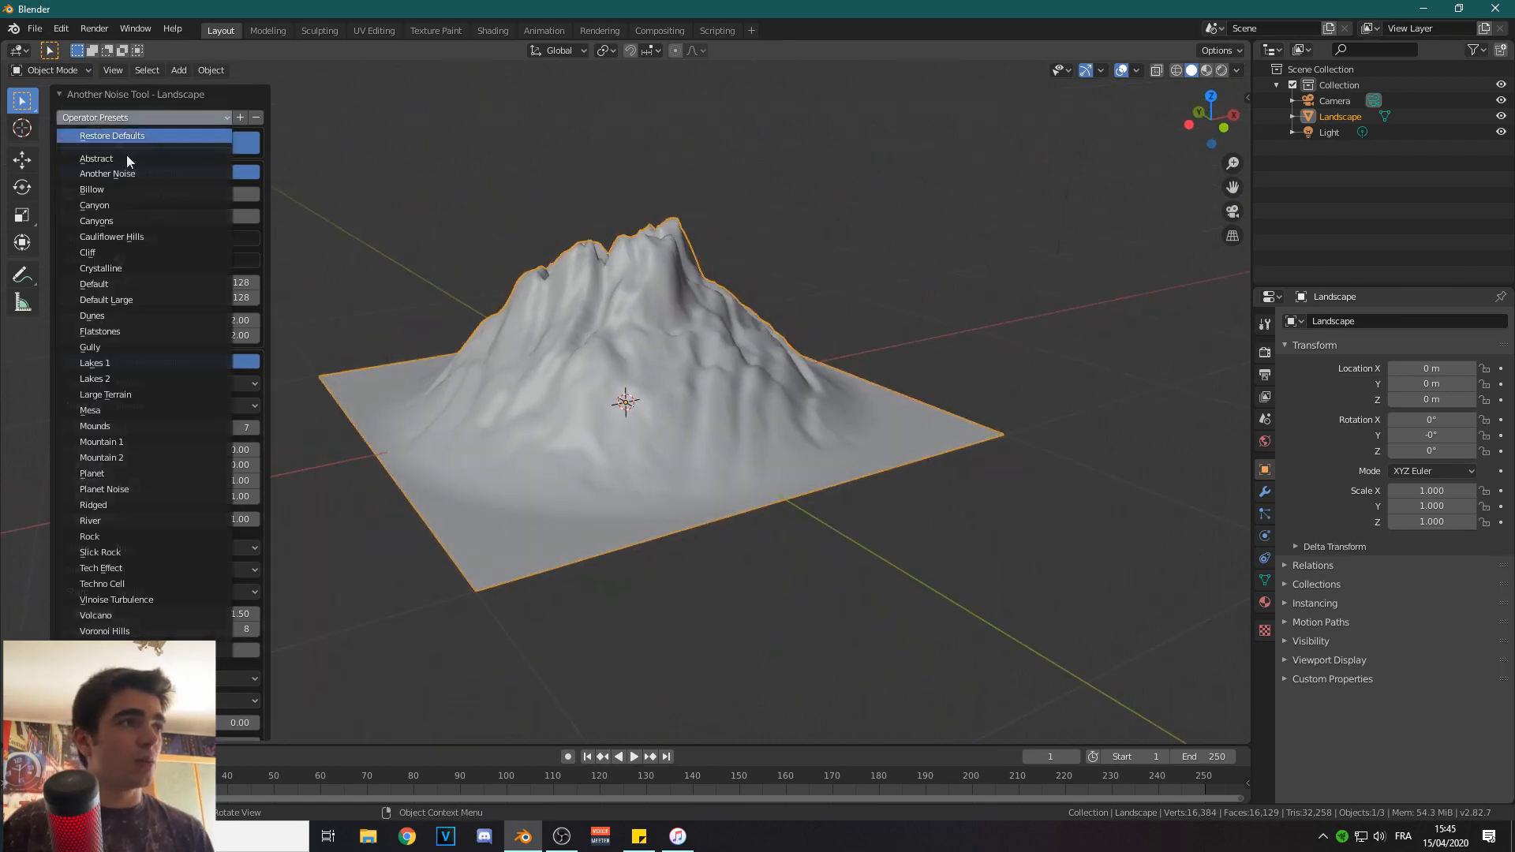
click(122, 366)
scroll(513, 493, up, 3)
middle_drag(534, 507, 462, 475)
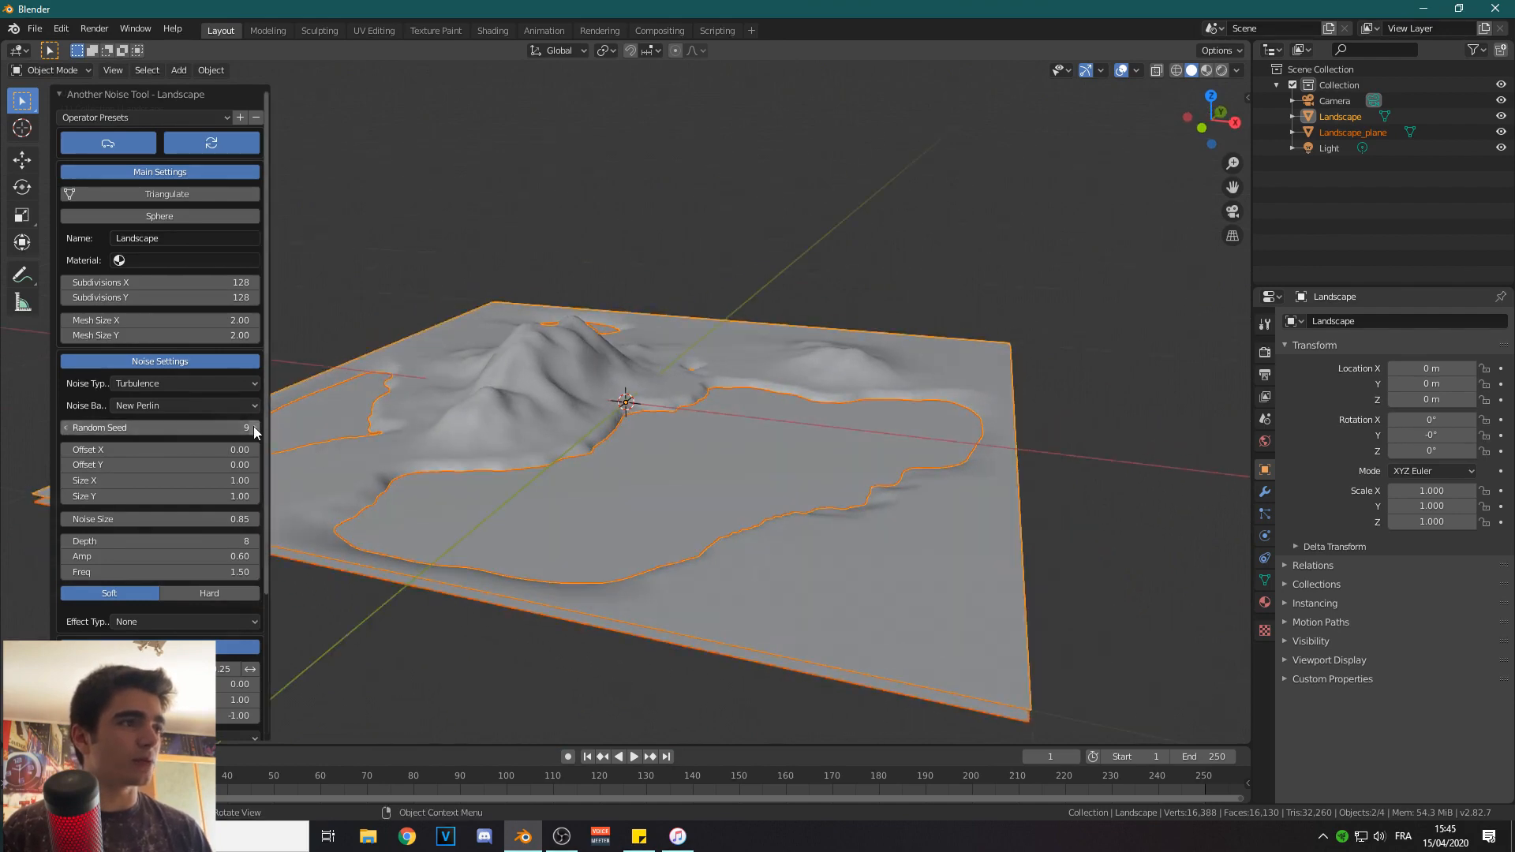
click(253, 429)
click(253, 428)
click(254, 428)
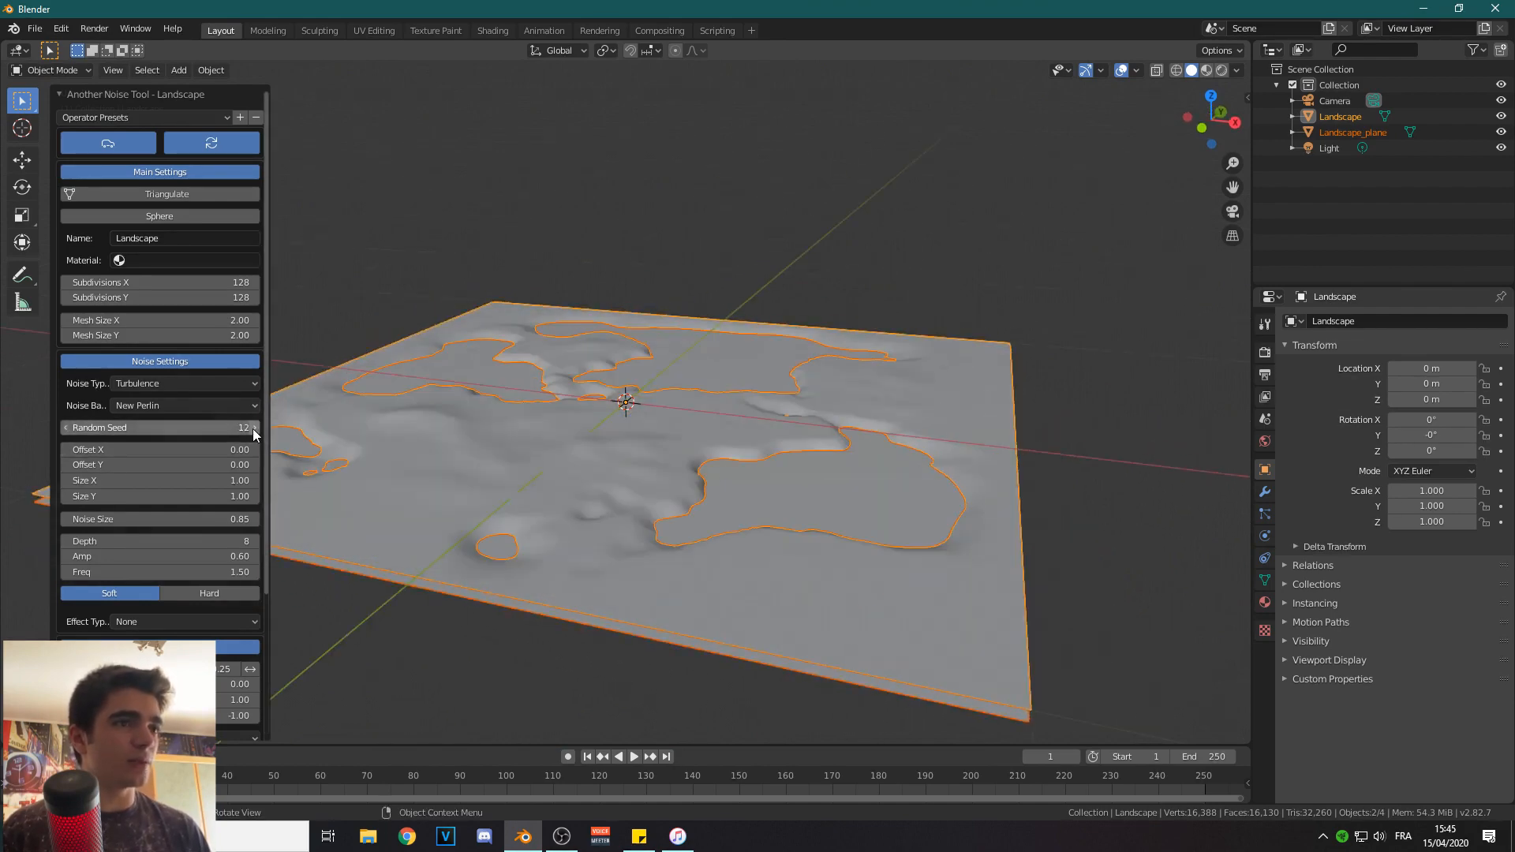
click(253, 428)
middle_drag(440, 484, 492, 431)
middle_drag(457, 496, 629, 378)
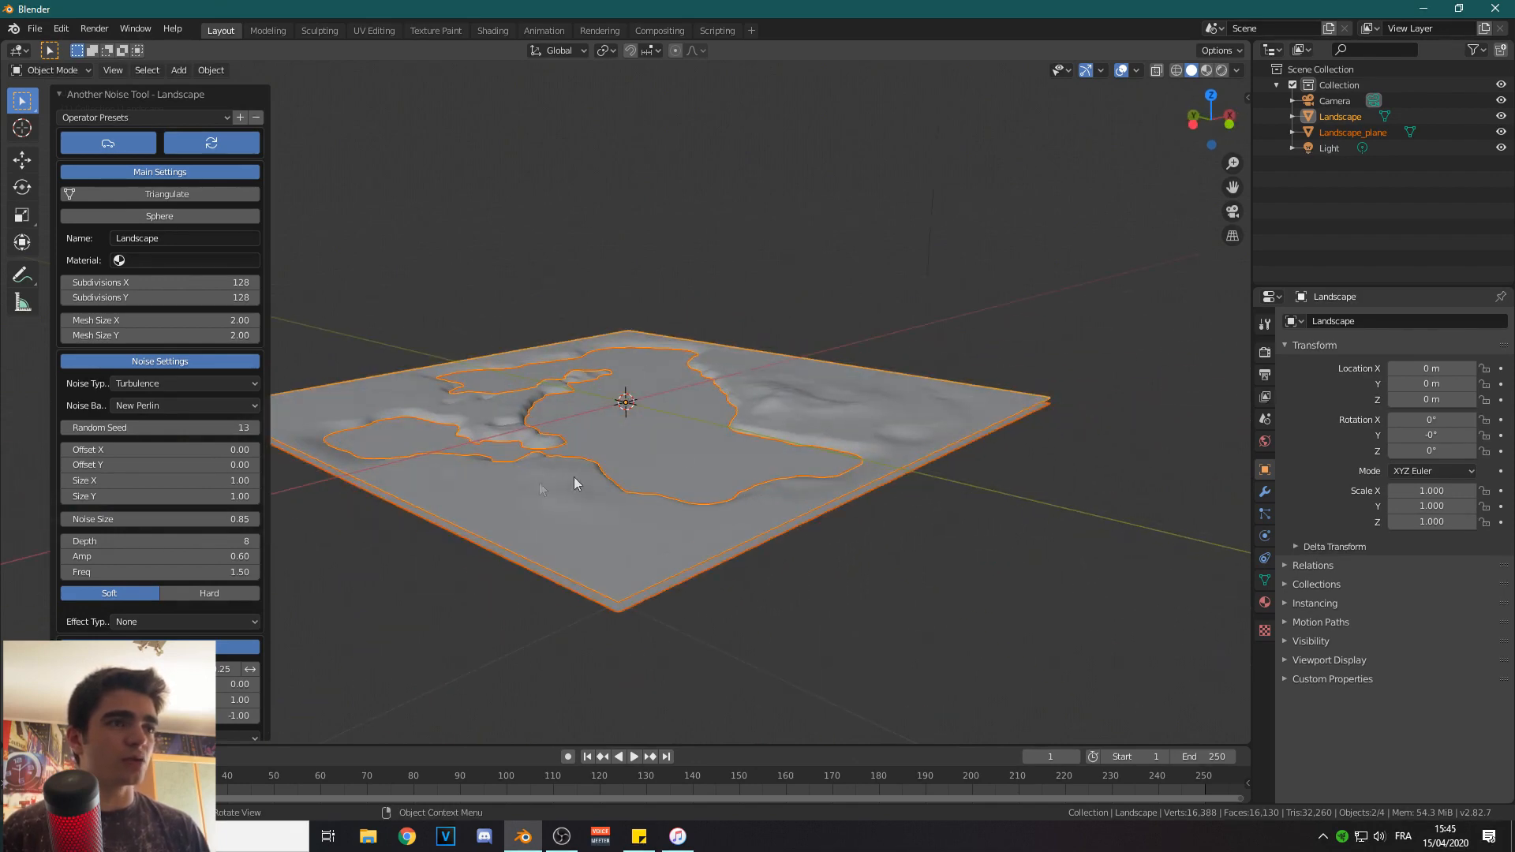
Apply the Lakes 2 operator preset to the landscape and lower its random seed to 3.
click(126, 118)
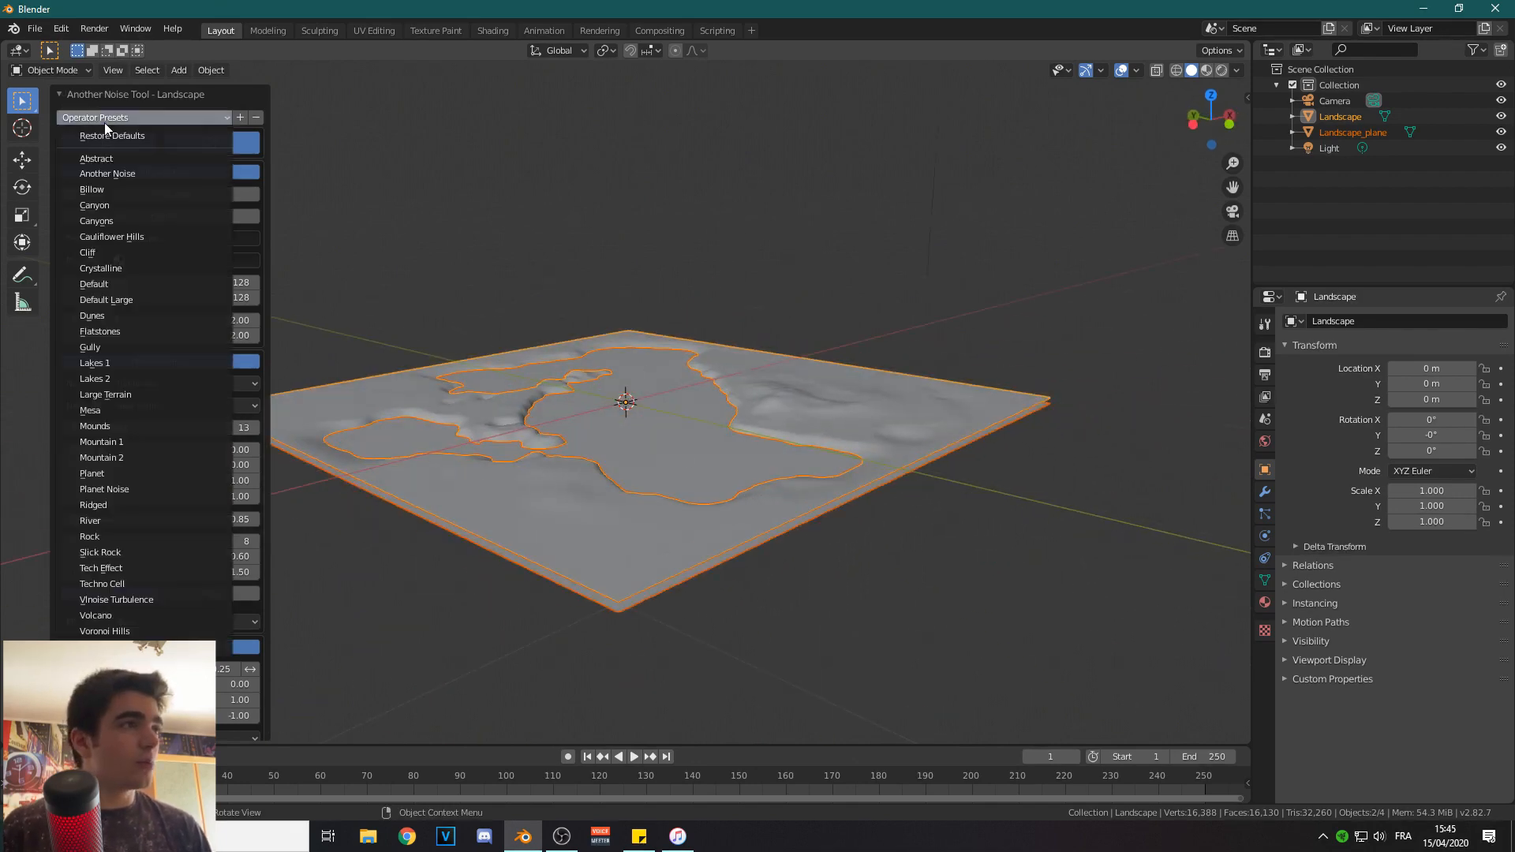
click(108, 380)
middle_drag(501, 463, 671, 394)
click(65, 428)
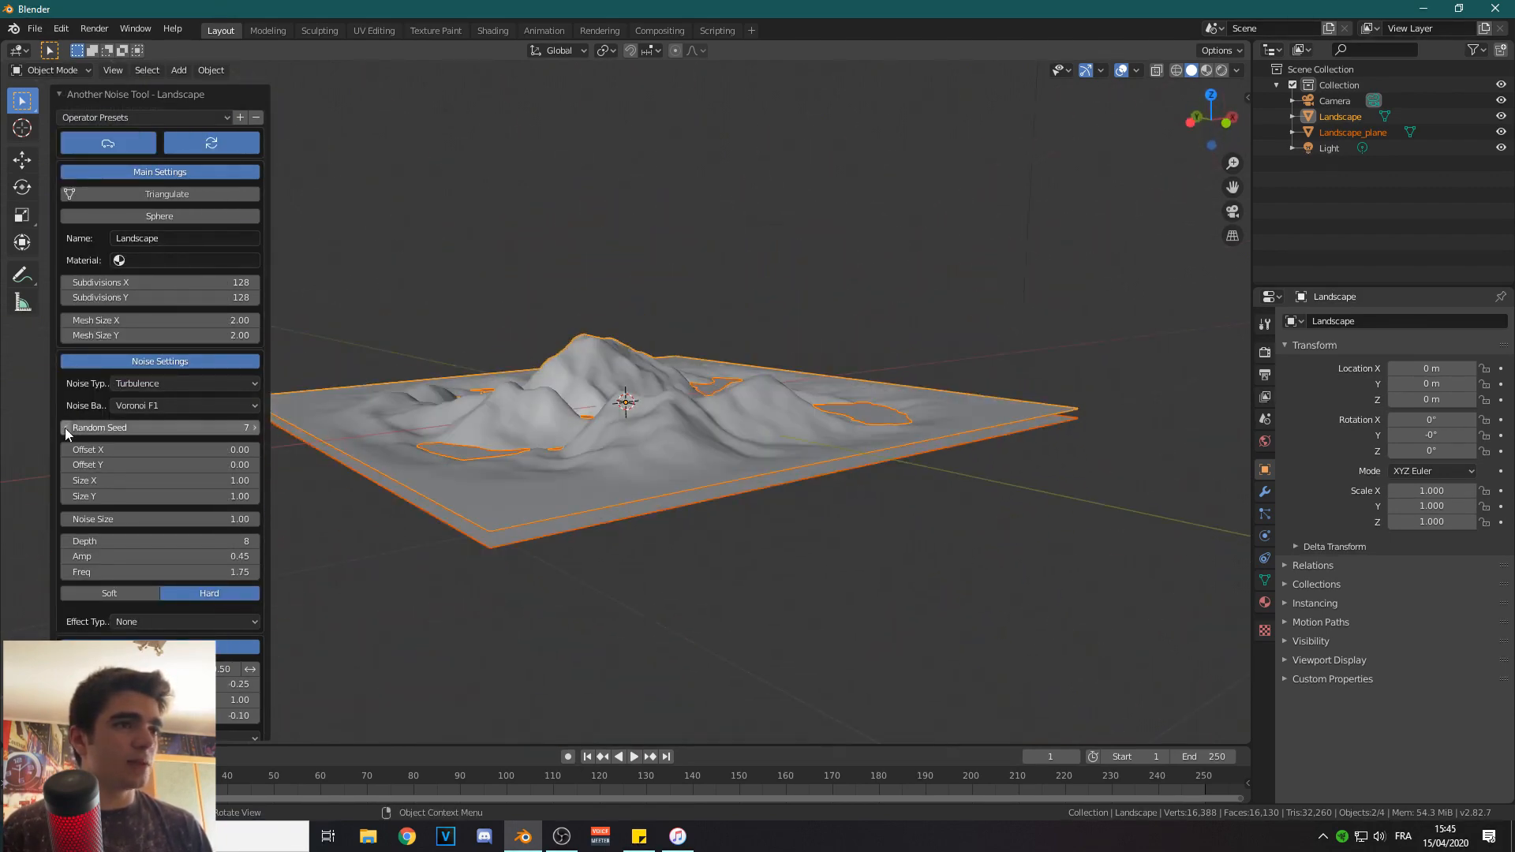
click(65, 428)
click(65, 427)
middle_drag(355, 441, 632, 442)
click(65, 428)
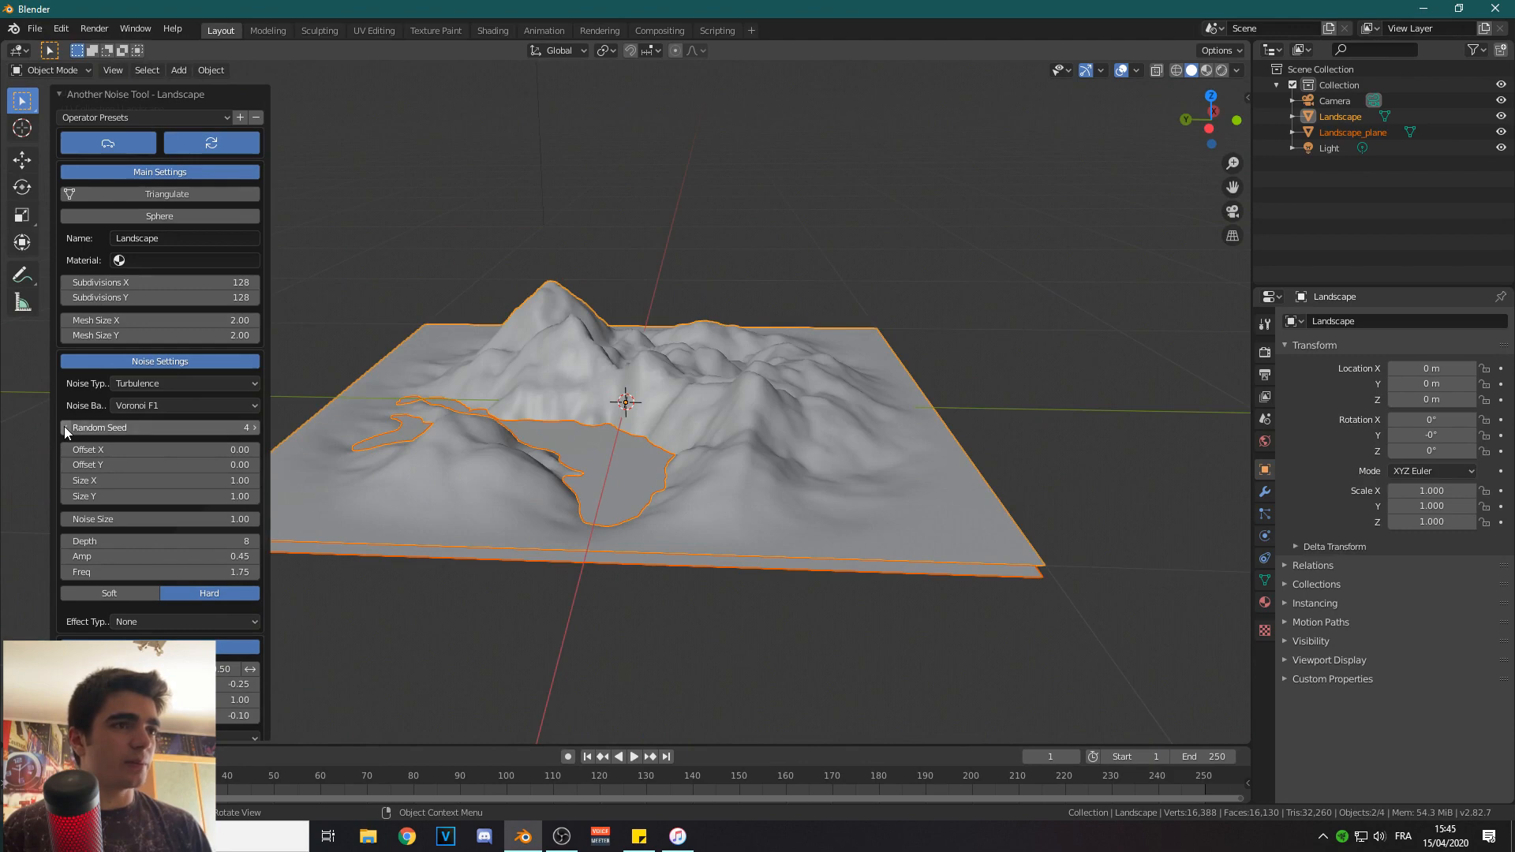
click(64, 428)
middle_drag(447, 438, 340, 506)
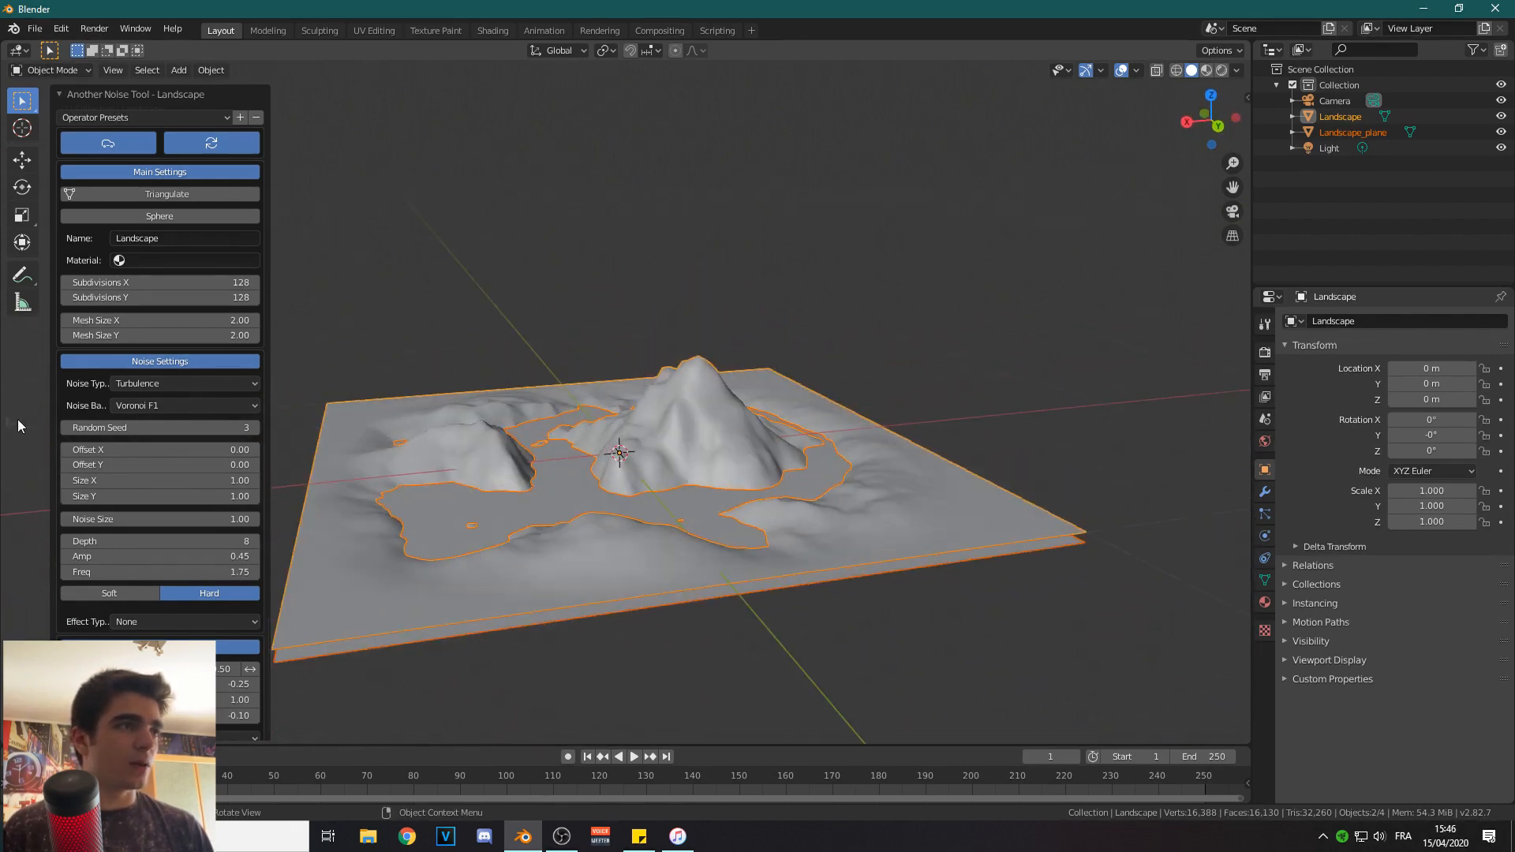
Set the landscape's random seed to 2 and collapse the landscape generator settings.
click(65, 429)
middle_drag(443, 514, 546, 437)
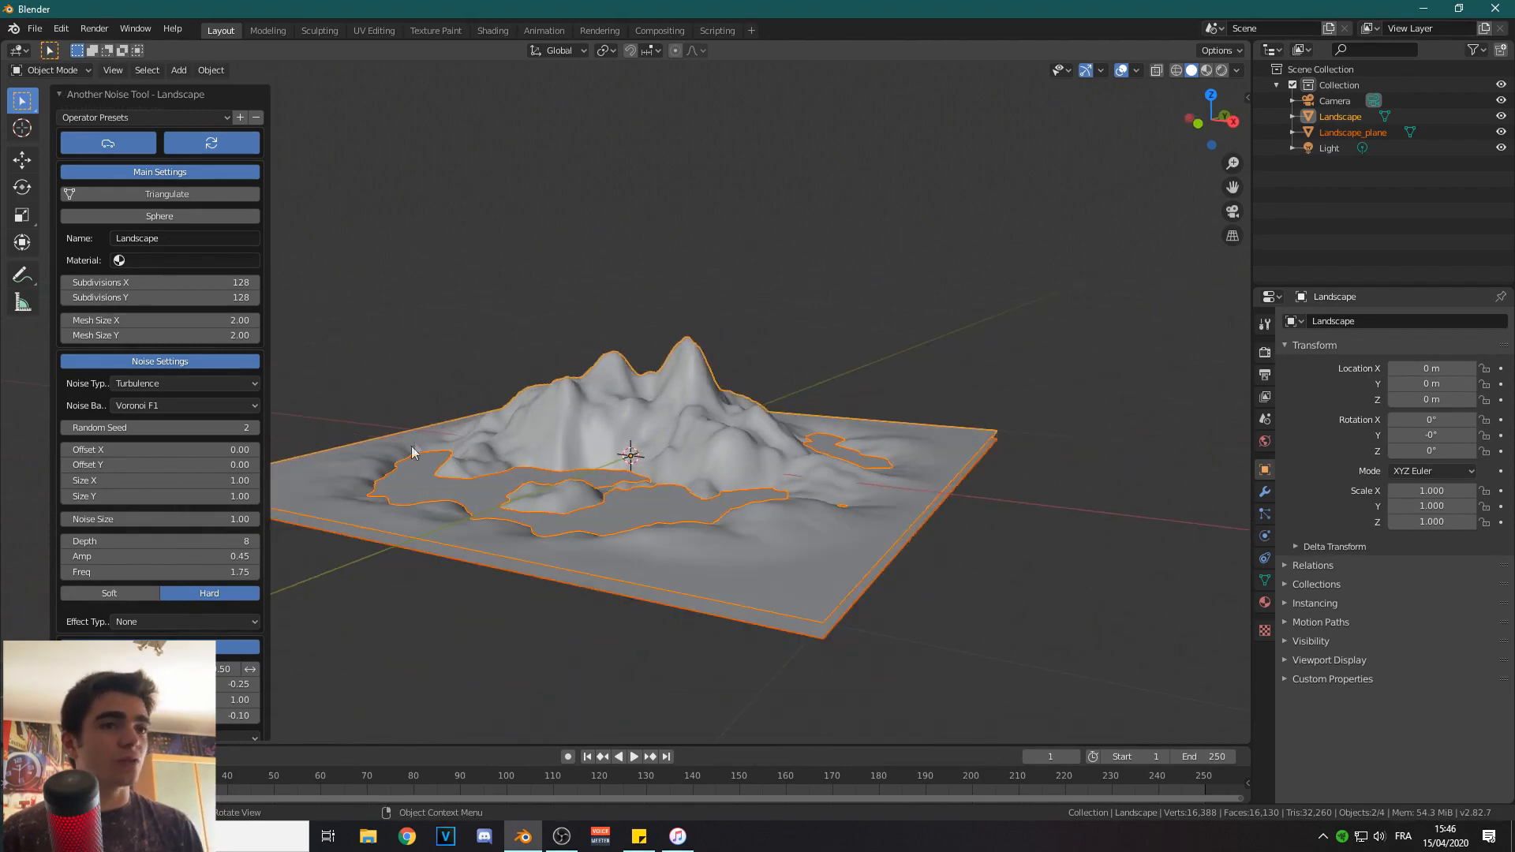
click(71, 96)
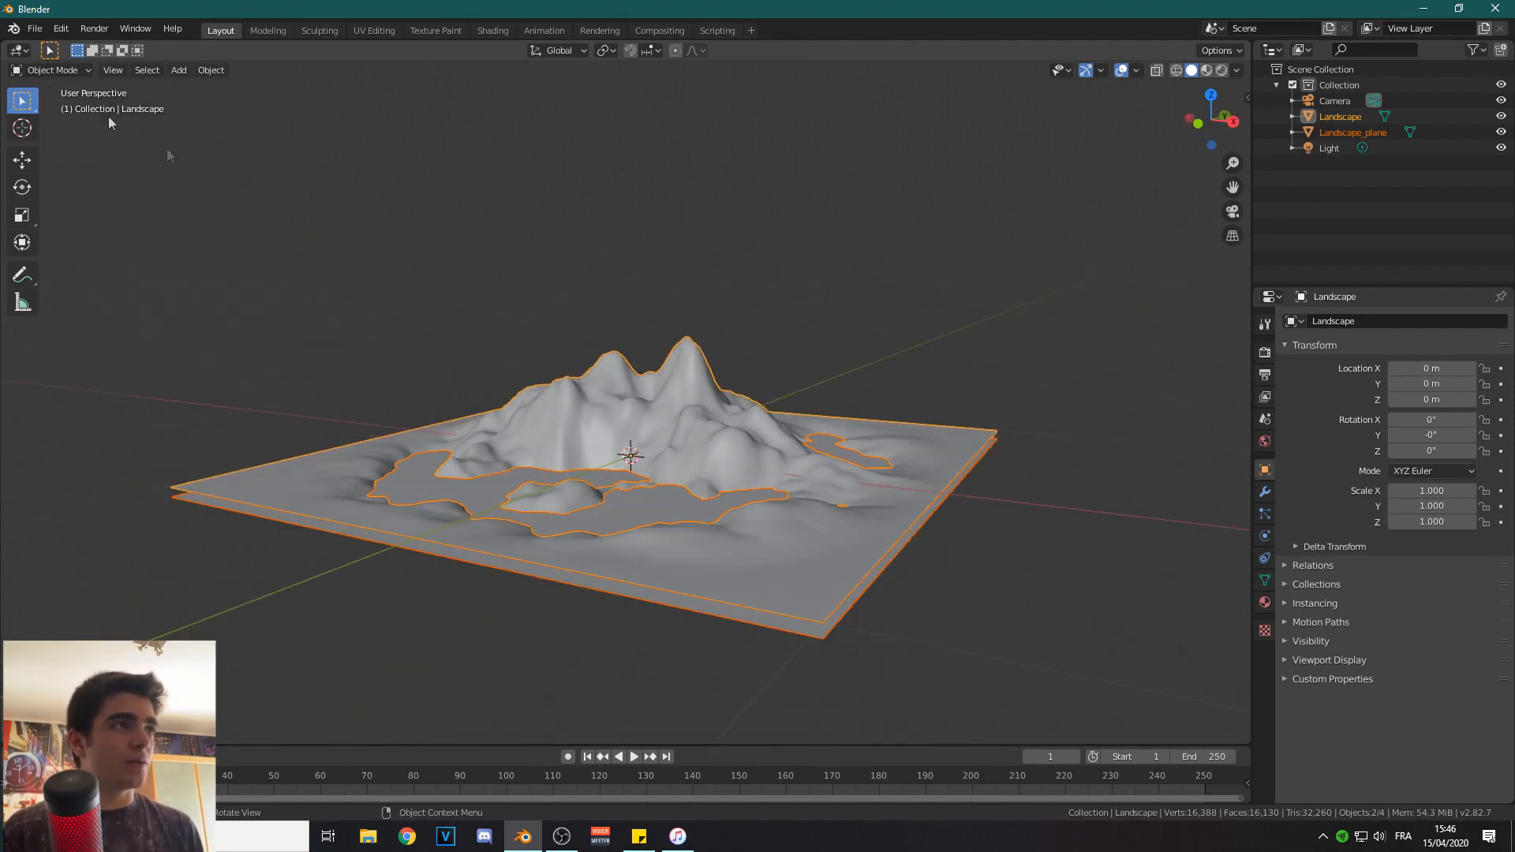
Try flat and smooth shading on the selected landscape objects.
scroll(295, 426, up, 4)
scroll(296, 426, down, 3)
middle_drag(340, 427, 599, 411)
right_click(661, 396)
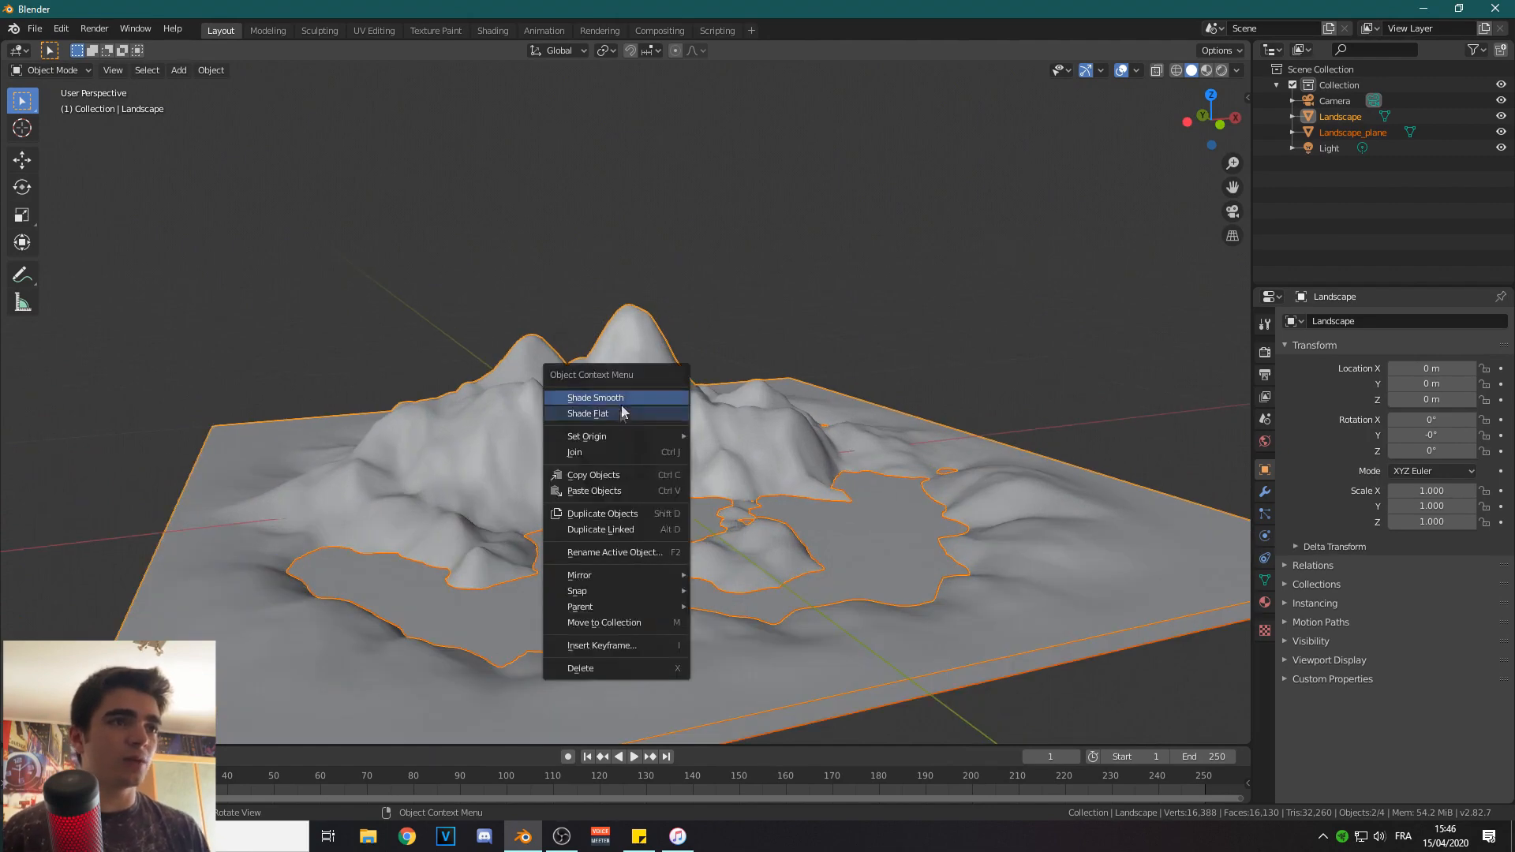
click(621, 405)
right_click(632, 416)
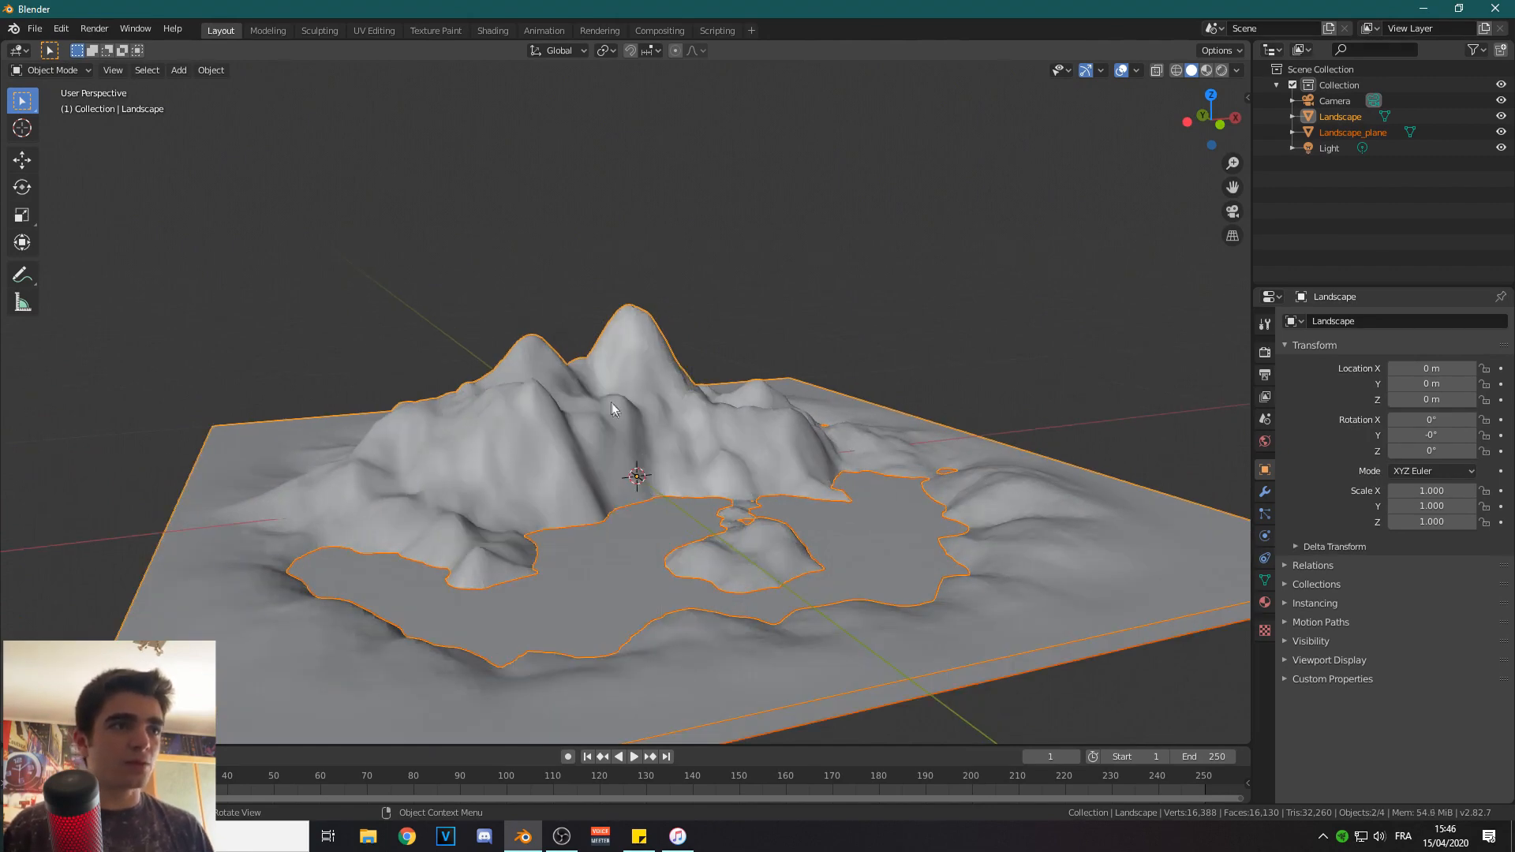
click(610, 401)
scroll(541, 461, up, 4)
middle_drag(527, 464, 619, 446)
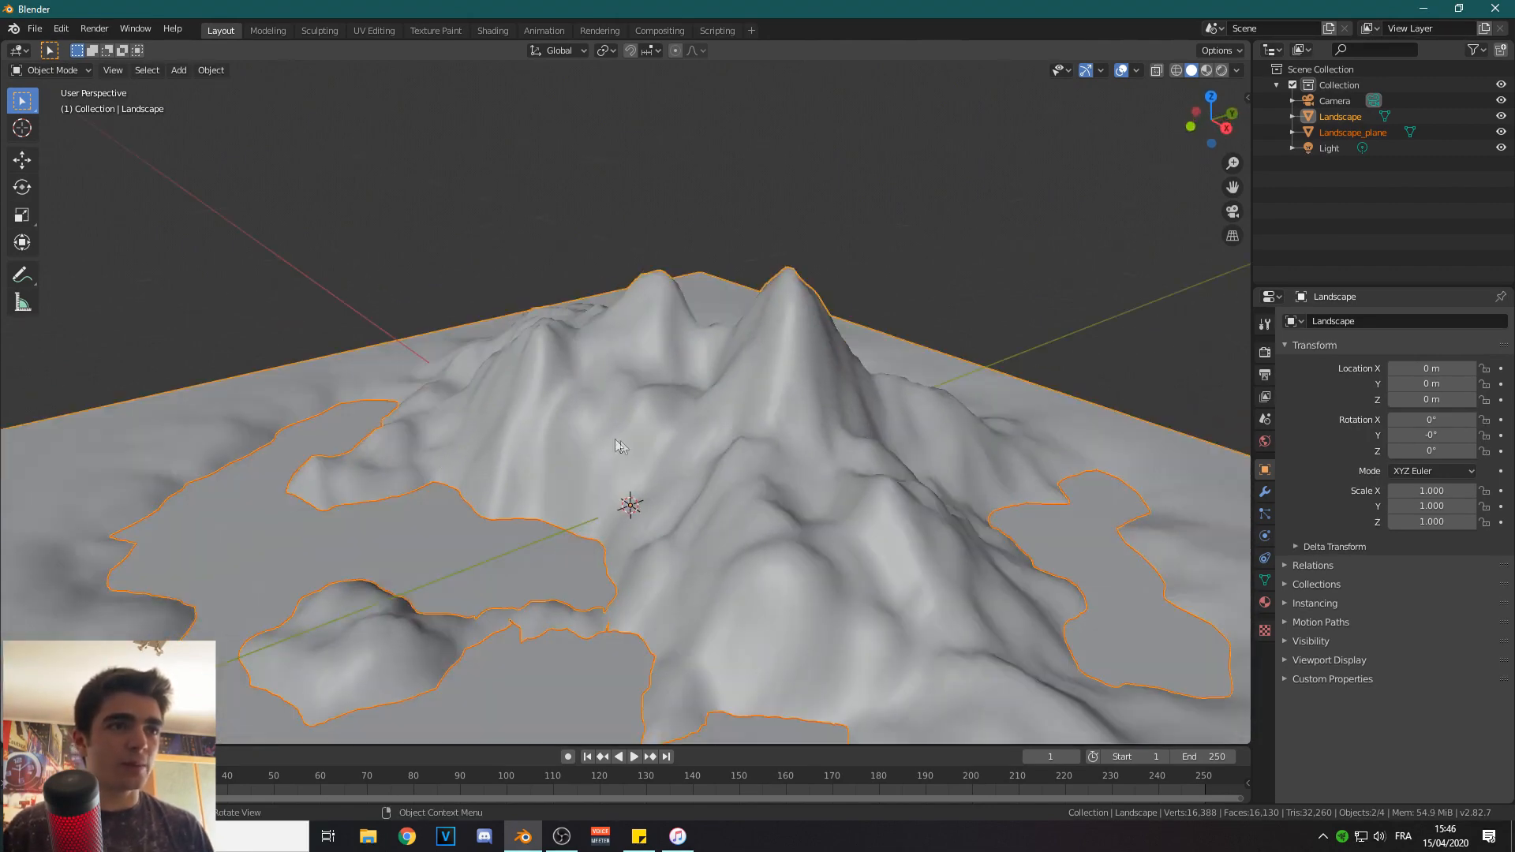
Apply flat shading to the selected landscape objects for a faceted look.
right_click(738, 398)
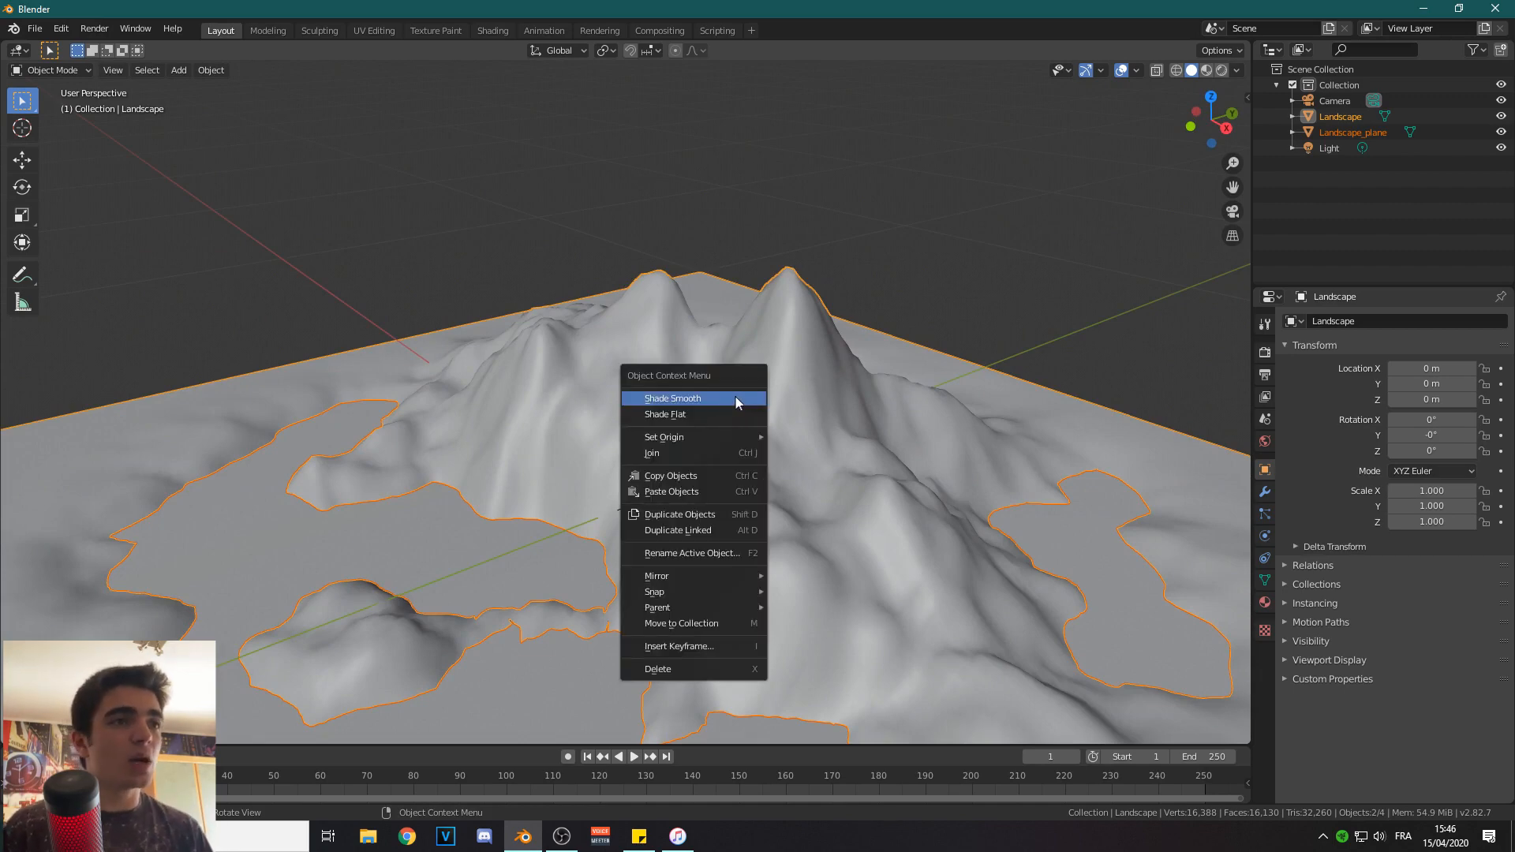
click(648, 415)
scroll(479, 505, down, 4)
middle_drag(478, 505, 604, 490)
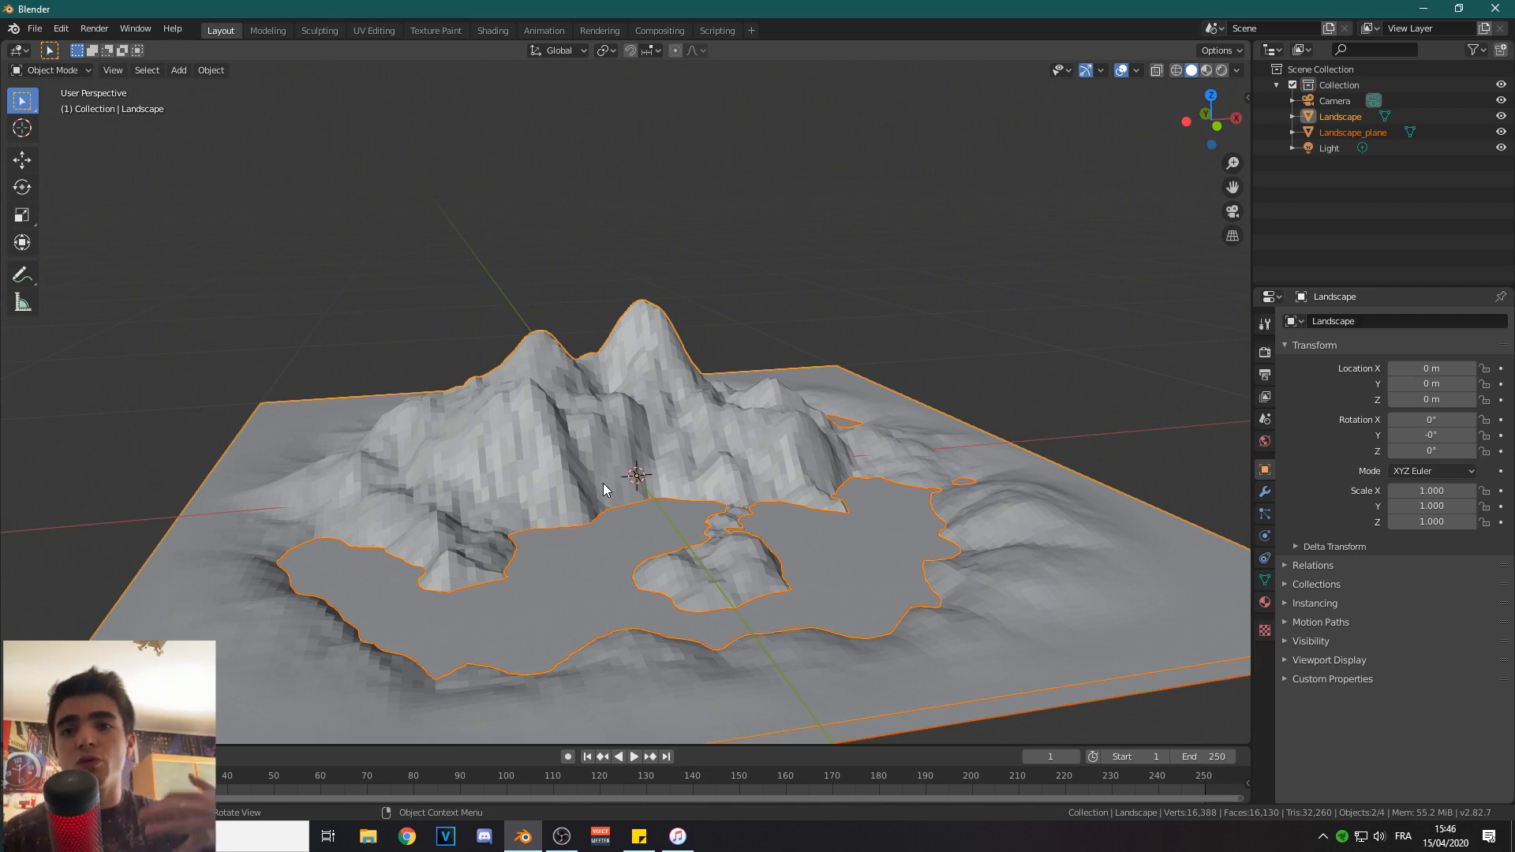
Add a Decimate modifier to the Landscape mesh.
scroll(651, 464, up, 4)
middle_drag(618, 370, 490, 385)
scroll(583, 489, up, 3)
middle_drag(584, 491, 544, 404)
scroll(679, 533, down, 6)
scroll(669, 507, down, 1)
middle_drag(669, 506, 625, 506)
click(1264, 491)
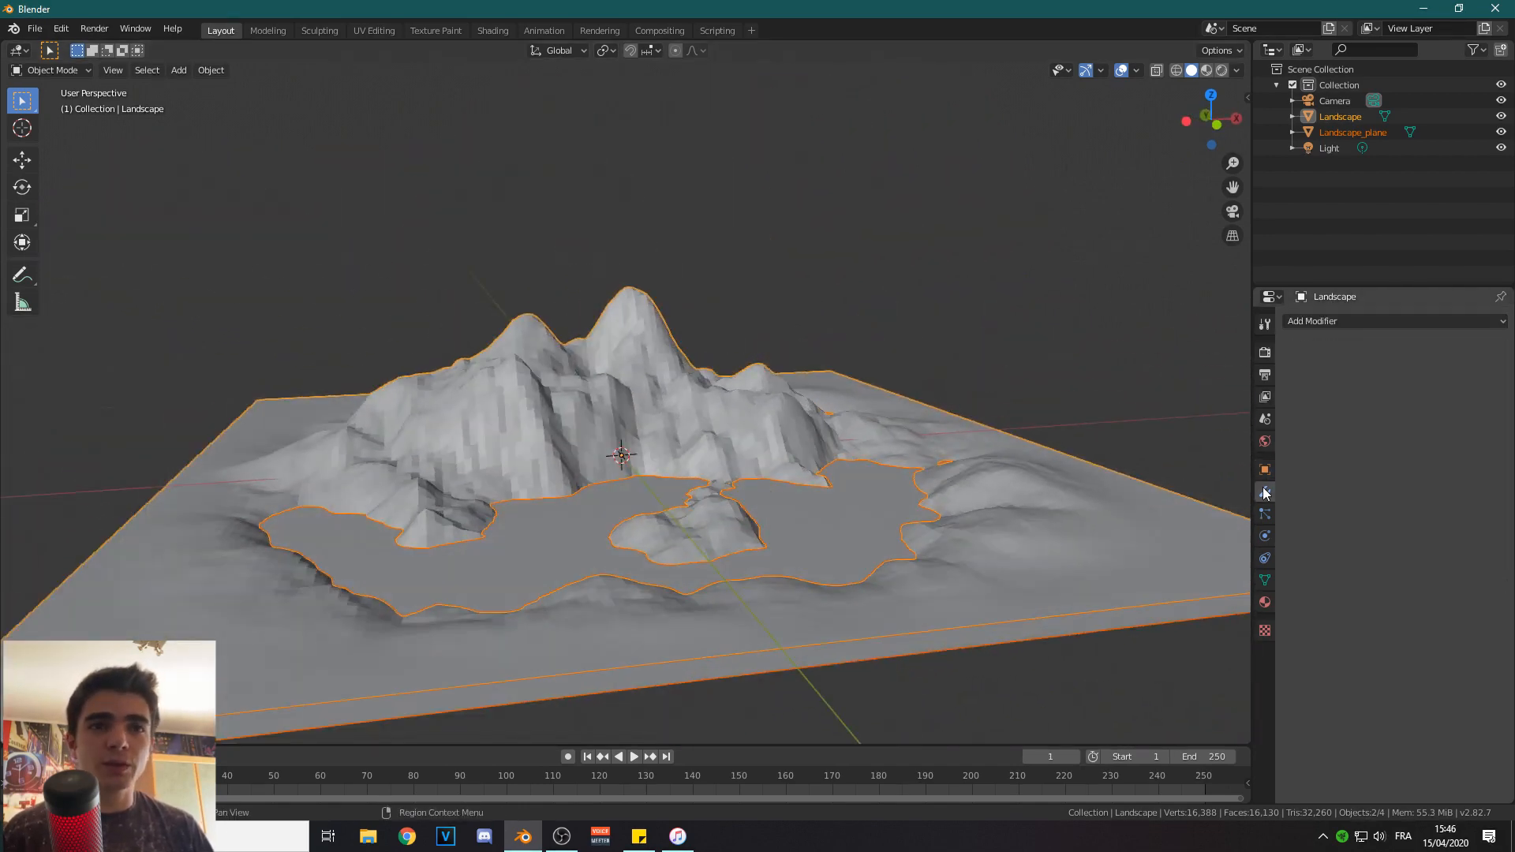
click(1330, 324)
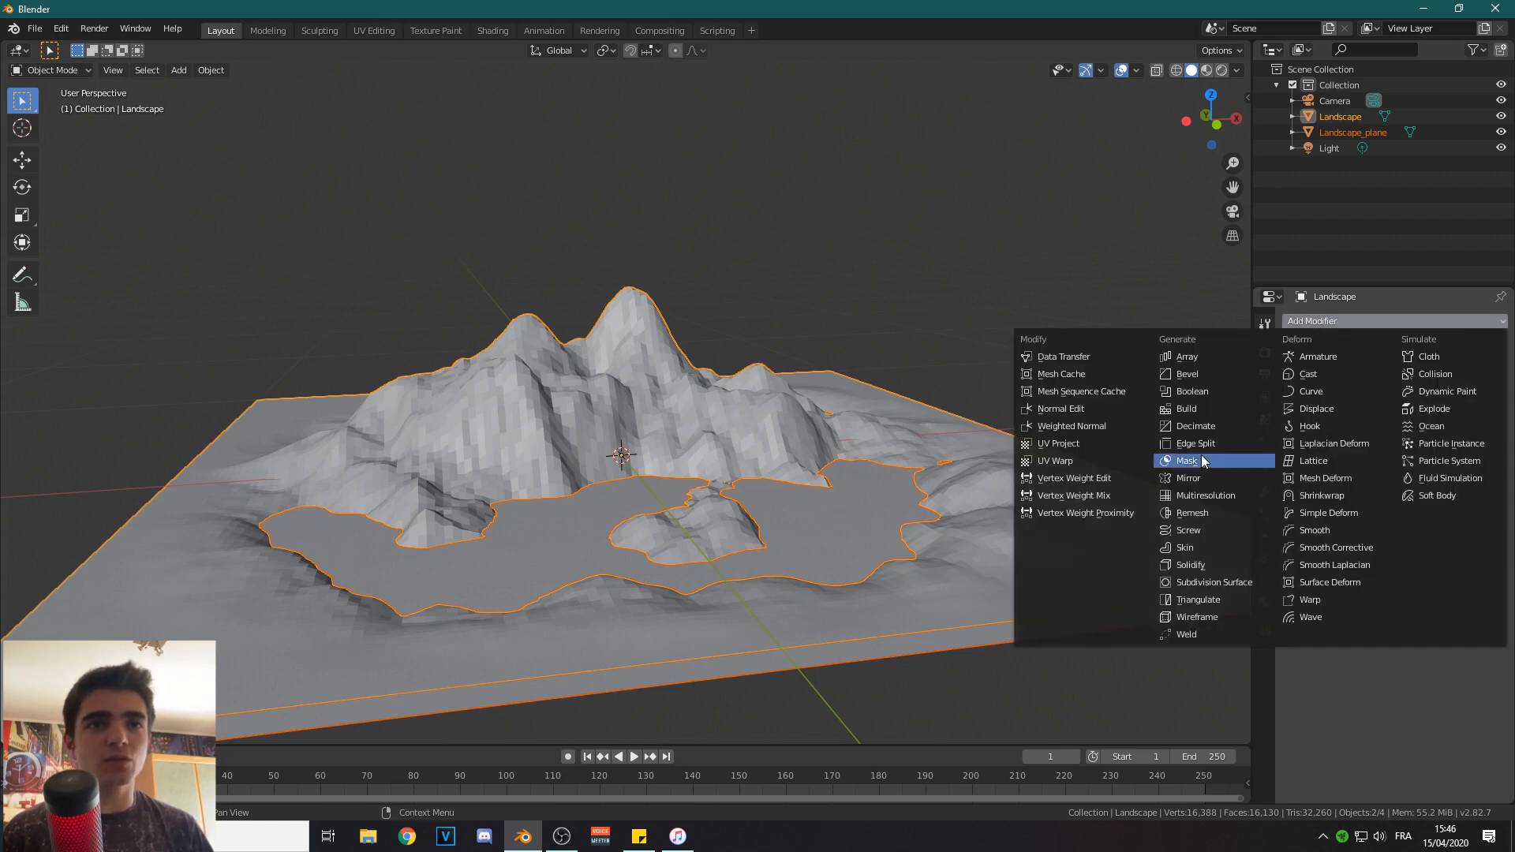
click(1187, 425)
Try a strong reduction of the terrain with a Decimate ratio of 0.0252.
scroll(741, 371, up, 3)
middle_drag(737, 369, 865, 374)
scroll(781, 368, up, 1)
scroll(868, 376, down, 2)
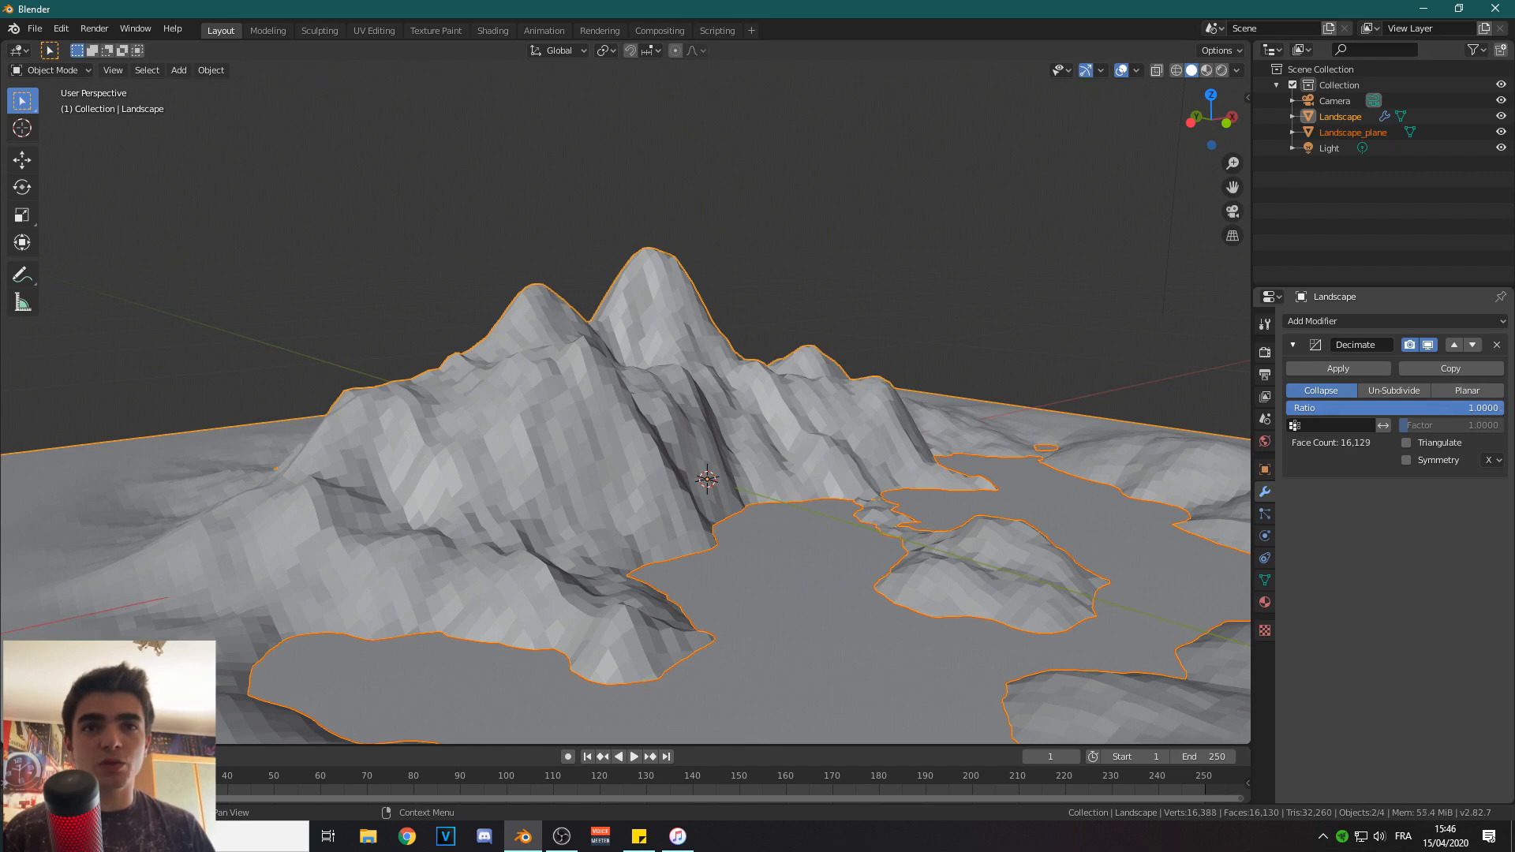
drag(1445, 408, 1337, 408)
drag(1316, 408, 1288, 408)
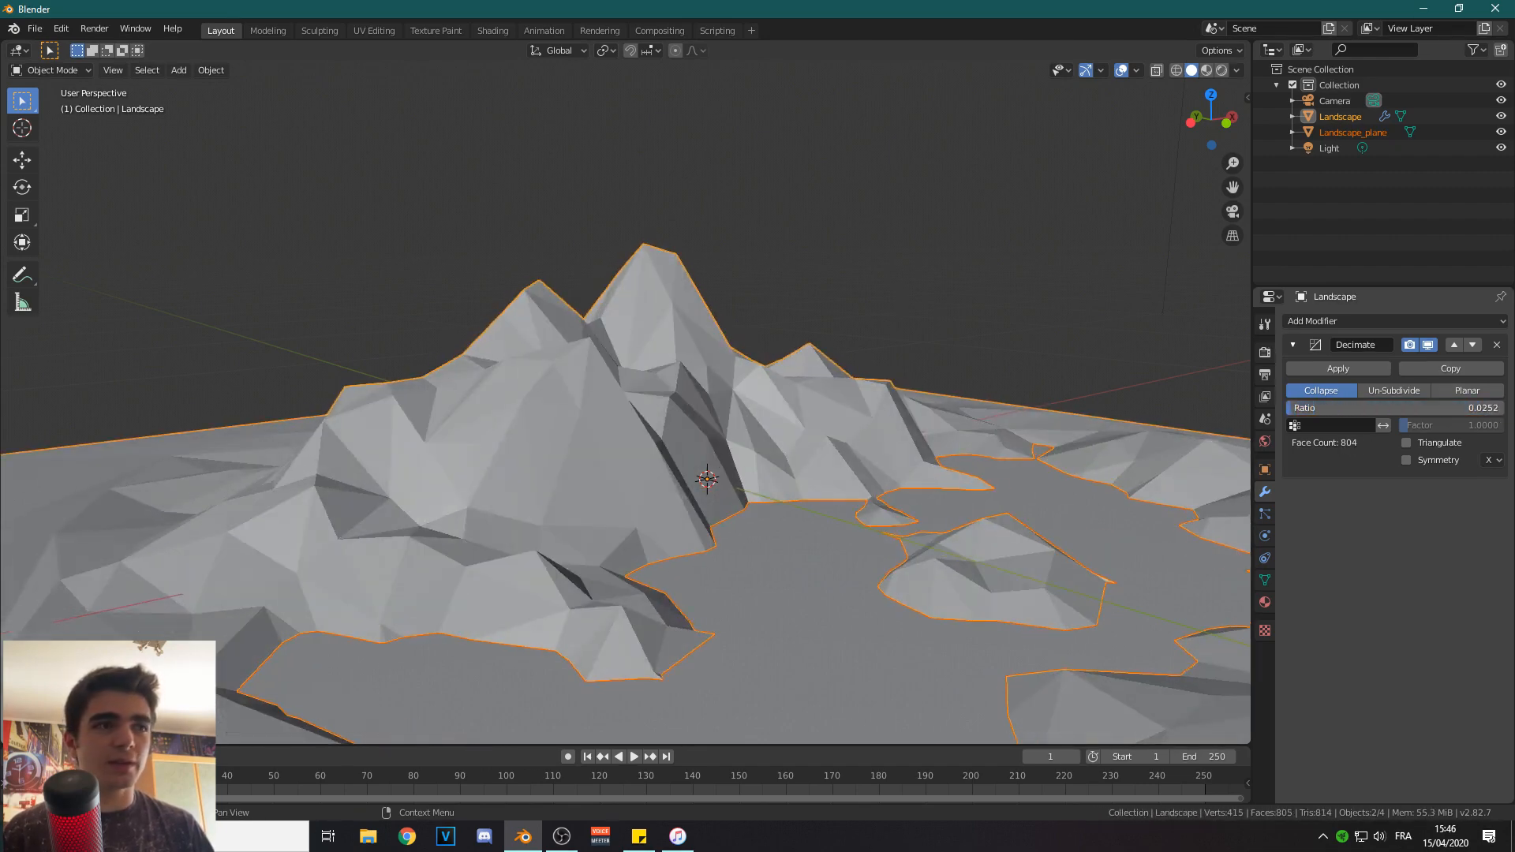
Set the Landscape's Decimate ratio to 0.1043 in Collapse mode and apply the modifier.
scroll(697, 434, up, 3)
middle_drag(620, 450, 805, 440)
drag(1357, 408, 1432, 408)
scroll(804, 500, up, 5)
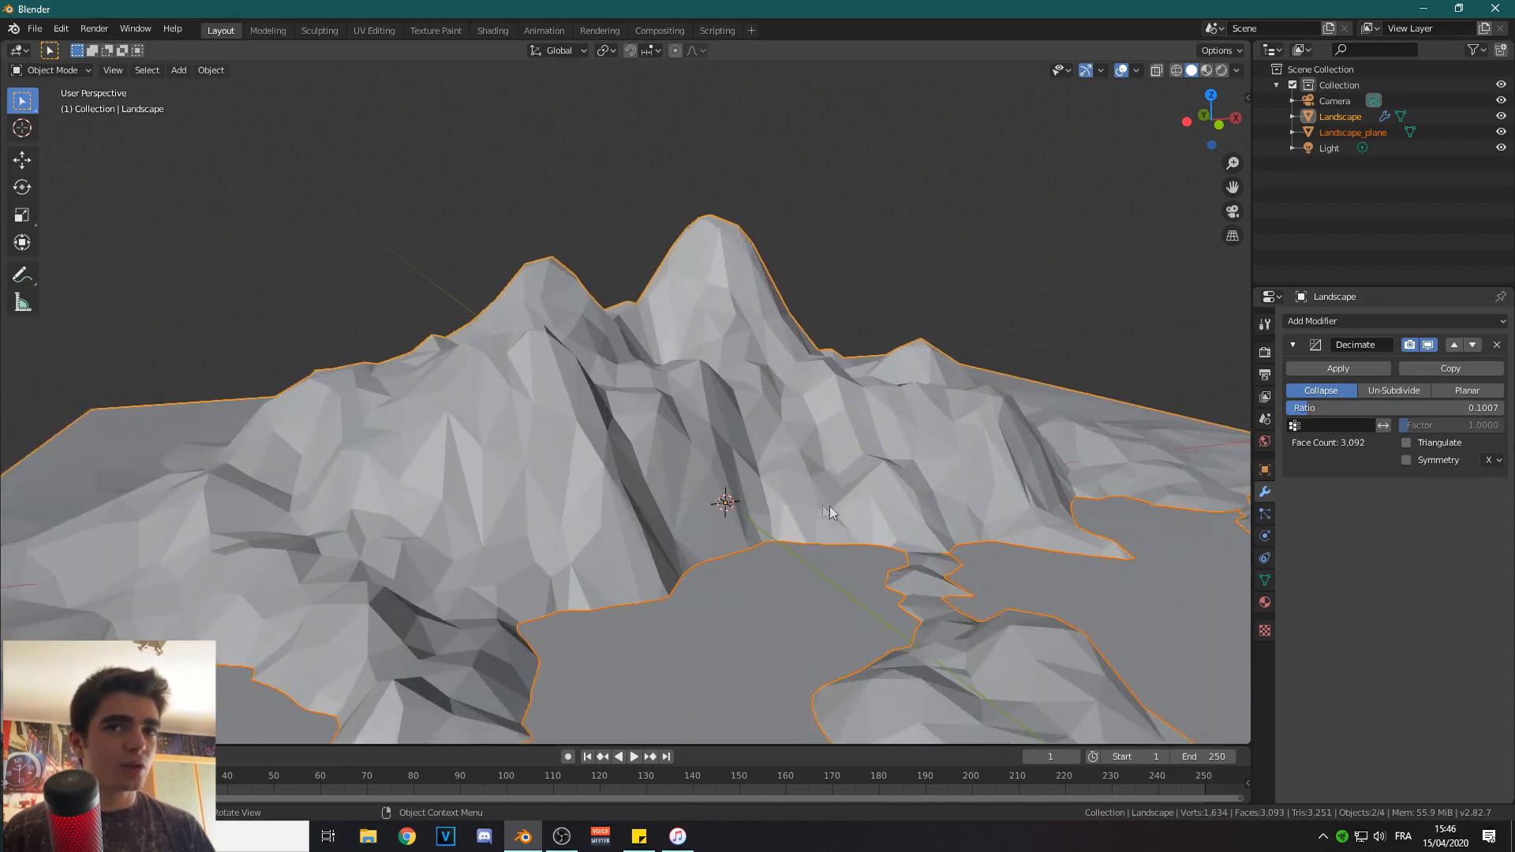
scroll(745, 494, down, 3)
middle_drag(701, 471, 1084, 448)
scroll(967, 509, down, 1)
mouse_move(1313, 406)
mouse_down()
mouse_move(1409, 406)
mouse_move(1318, 406)
mouse_up()
scroll(929, 425, down, 5)
middle_drag(930, 424, 805, 400)
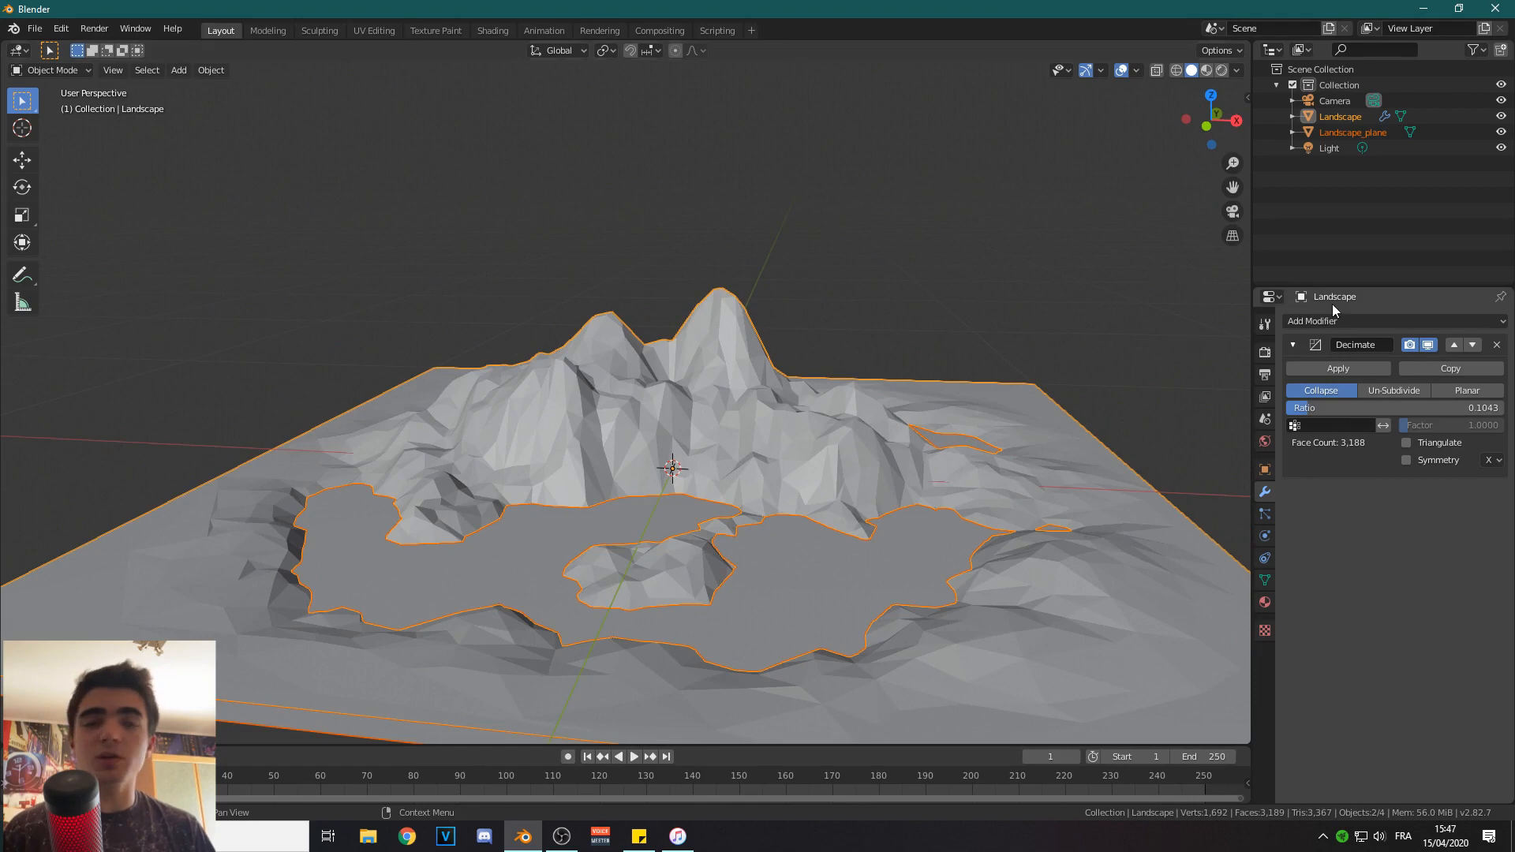
click(1327, 369)
Select the terrain and the water plane in turn to examine them as separate objects.
middle_drag(1030, 392, 932, 474)
click(932, 473)
scroll(964, 529, down, 3)
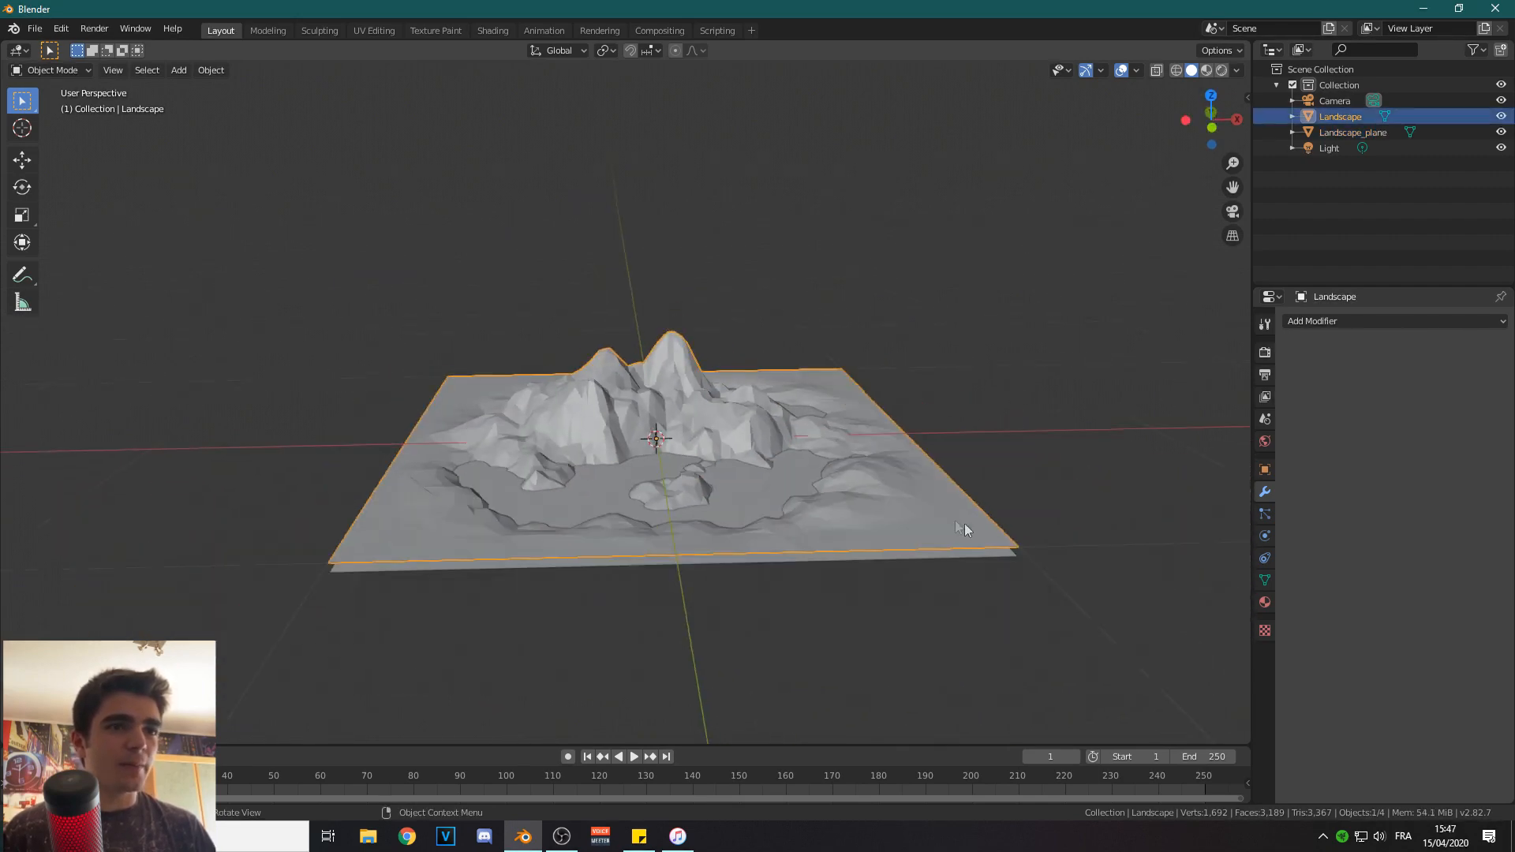
click(801, 557)
scroll(802, 557, up, 3)
scroll(801, 528, down, 2)
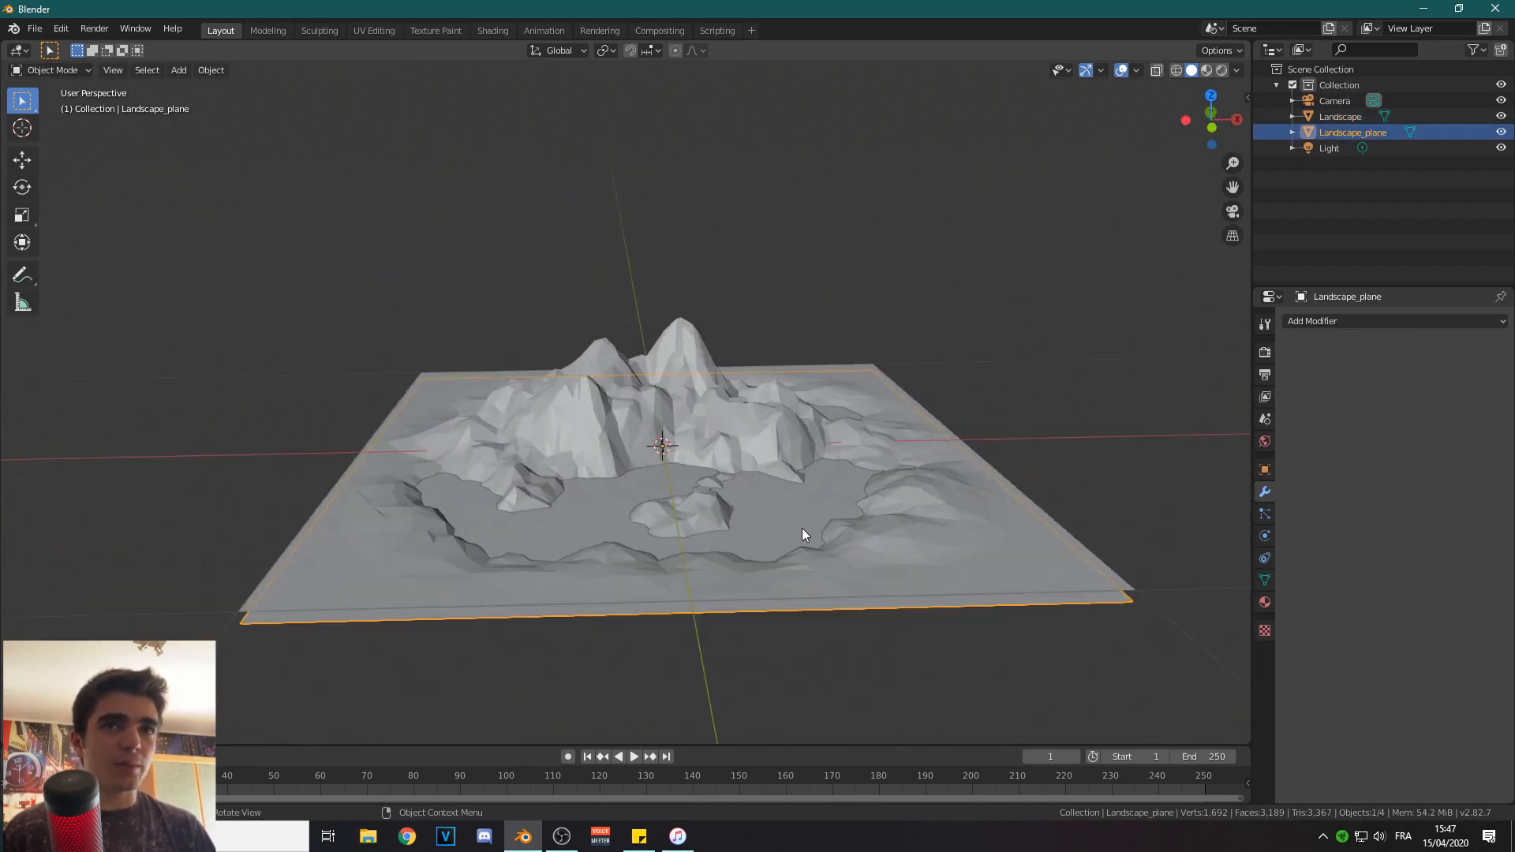
shift+middle_drag(794, 505, 785, 495)
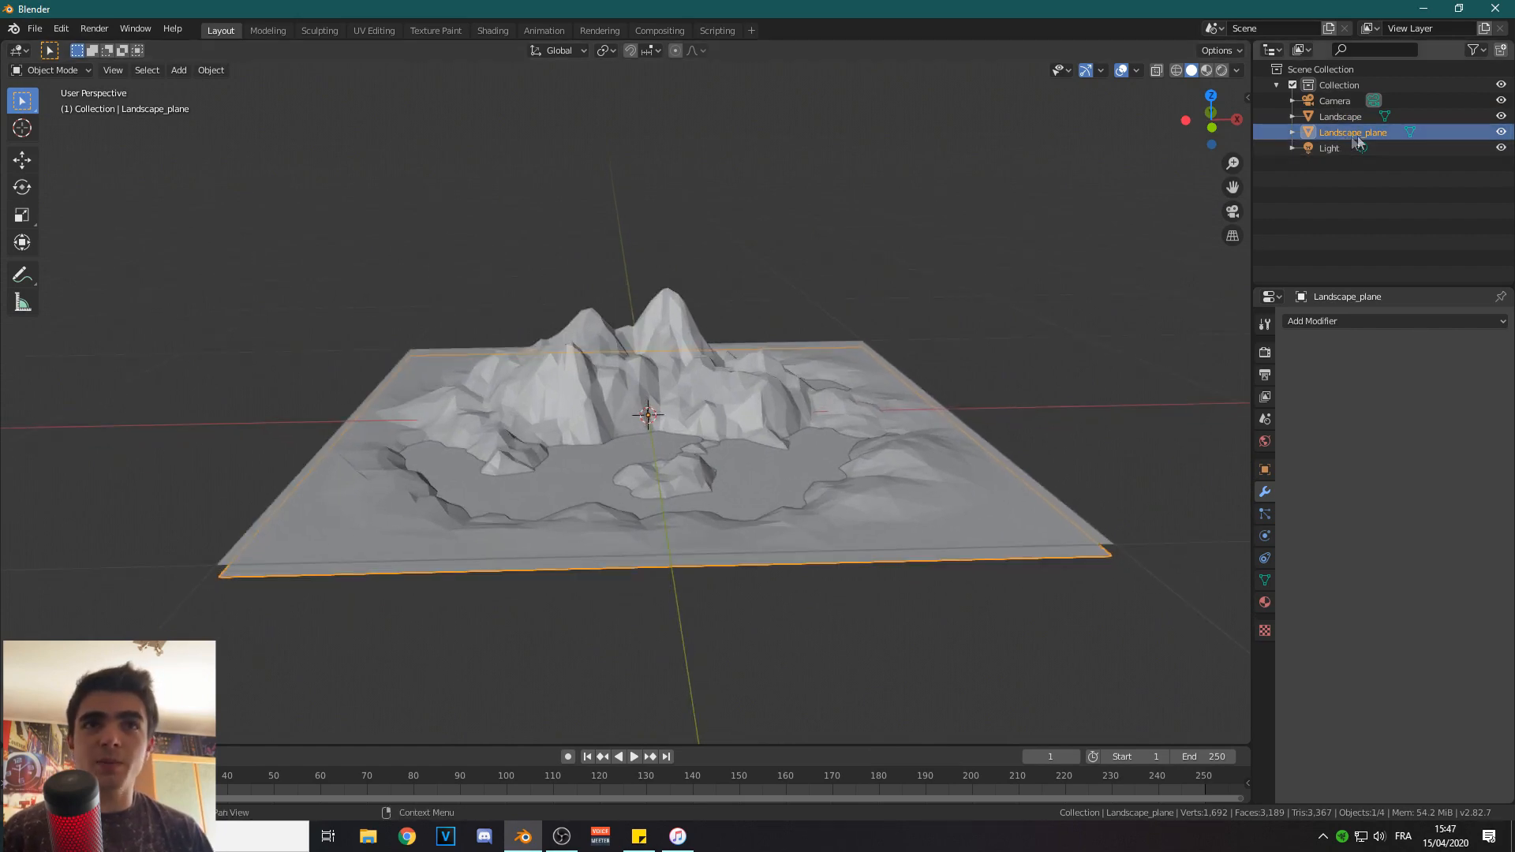
scroll(660, 475, up, 2)
scroll(659, 475, down, 1)
middle_drag(637, 492, 809, 476)
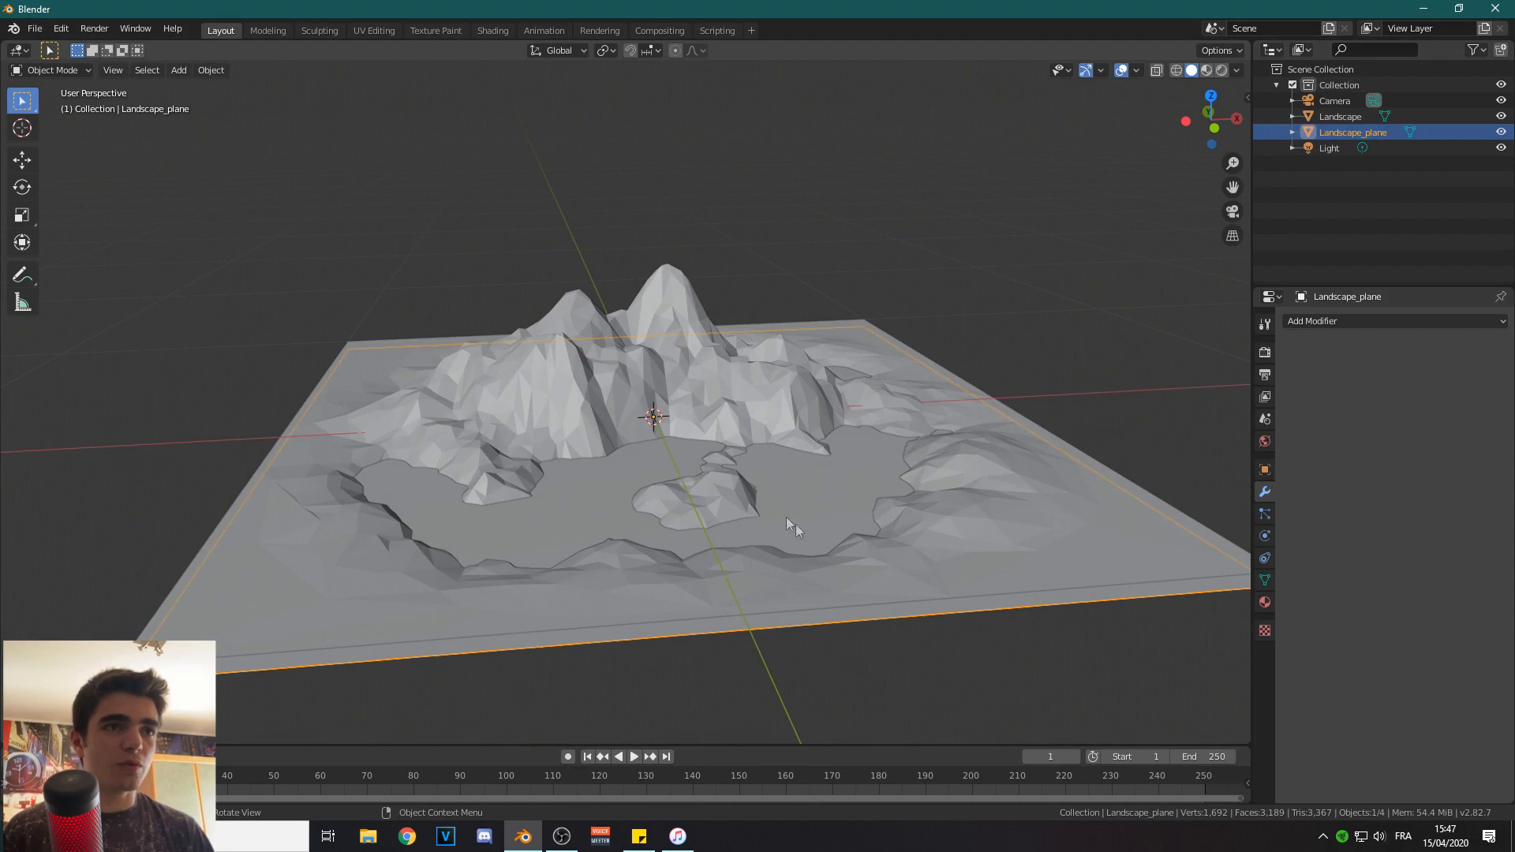
click(646, 324)
scroll(794, 480, up, 2)
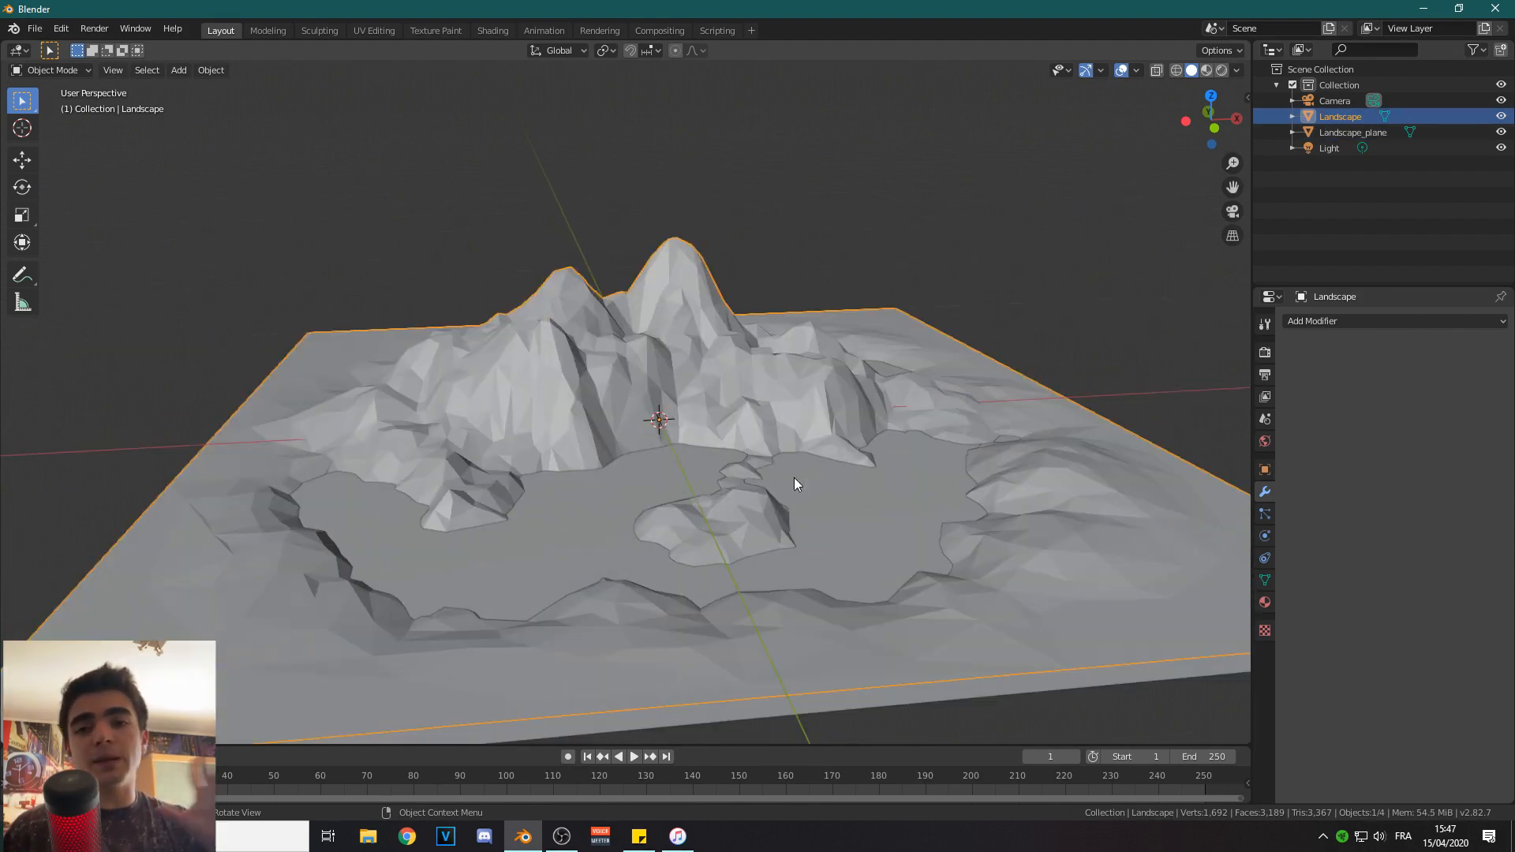
Align the camera to a low frontal view of the mountains across the lake.
scroll(794, 485, down, 3)
middle_drag(703, 528, 703, 508)
scroll(702, 500, up, 8)
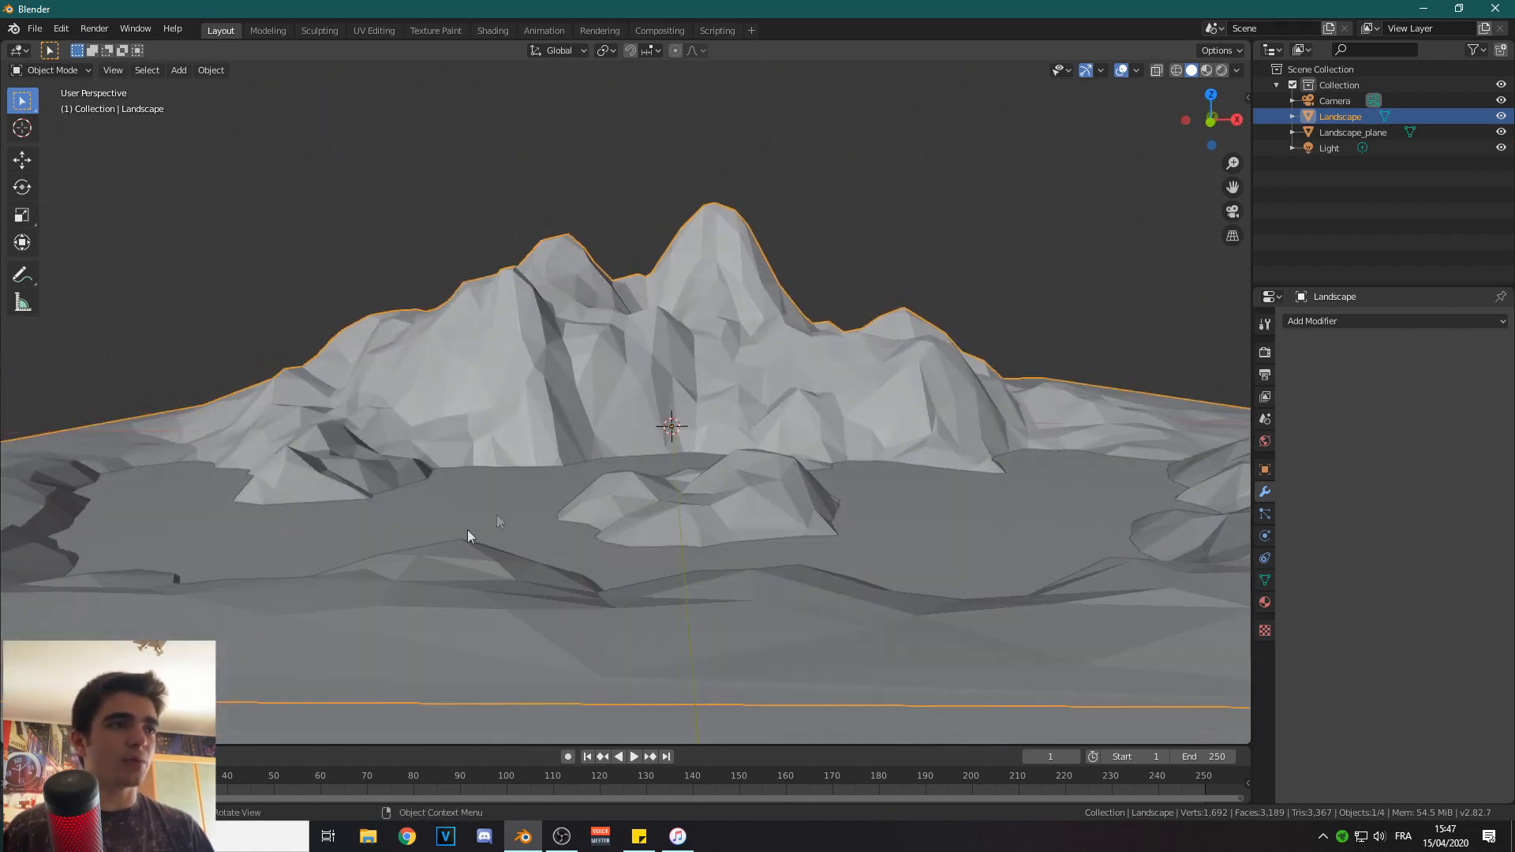
scroll(740, 429, down, 2)
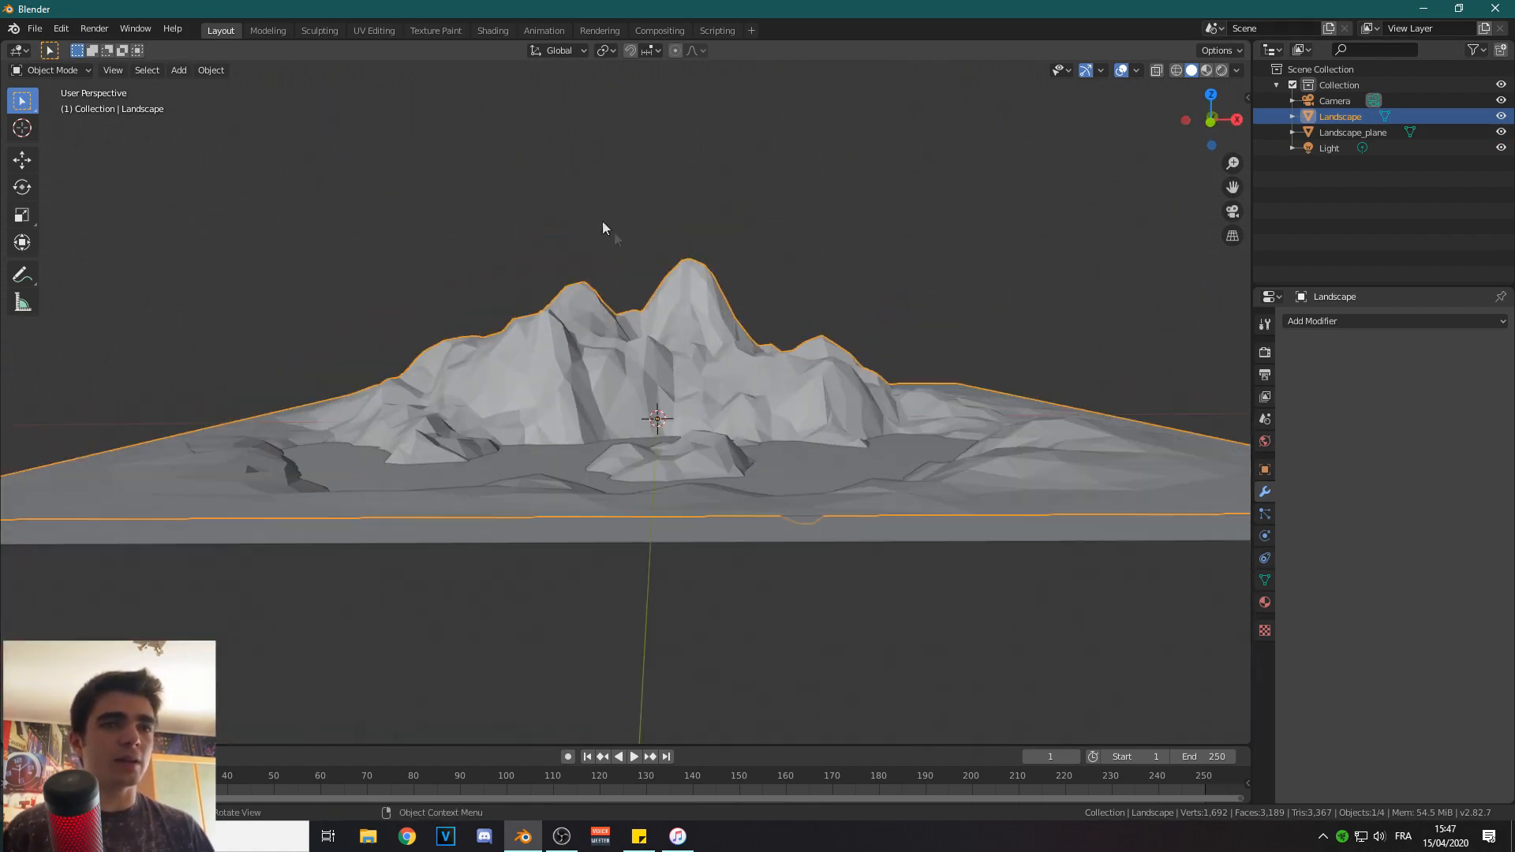
middle_drag(467, 302, 864, 437)
middle_drag(506, 443, 725, 486)
key(KP_1)
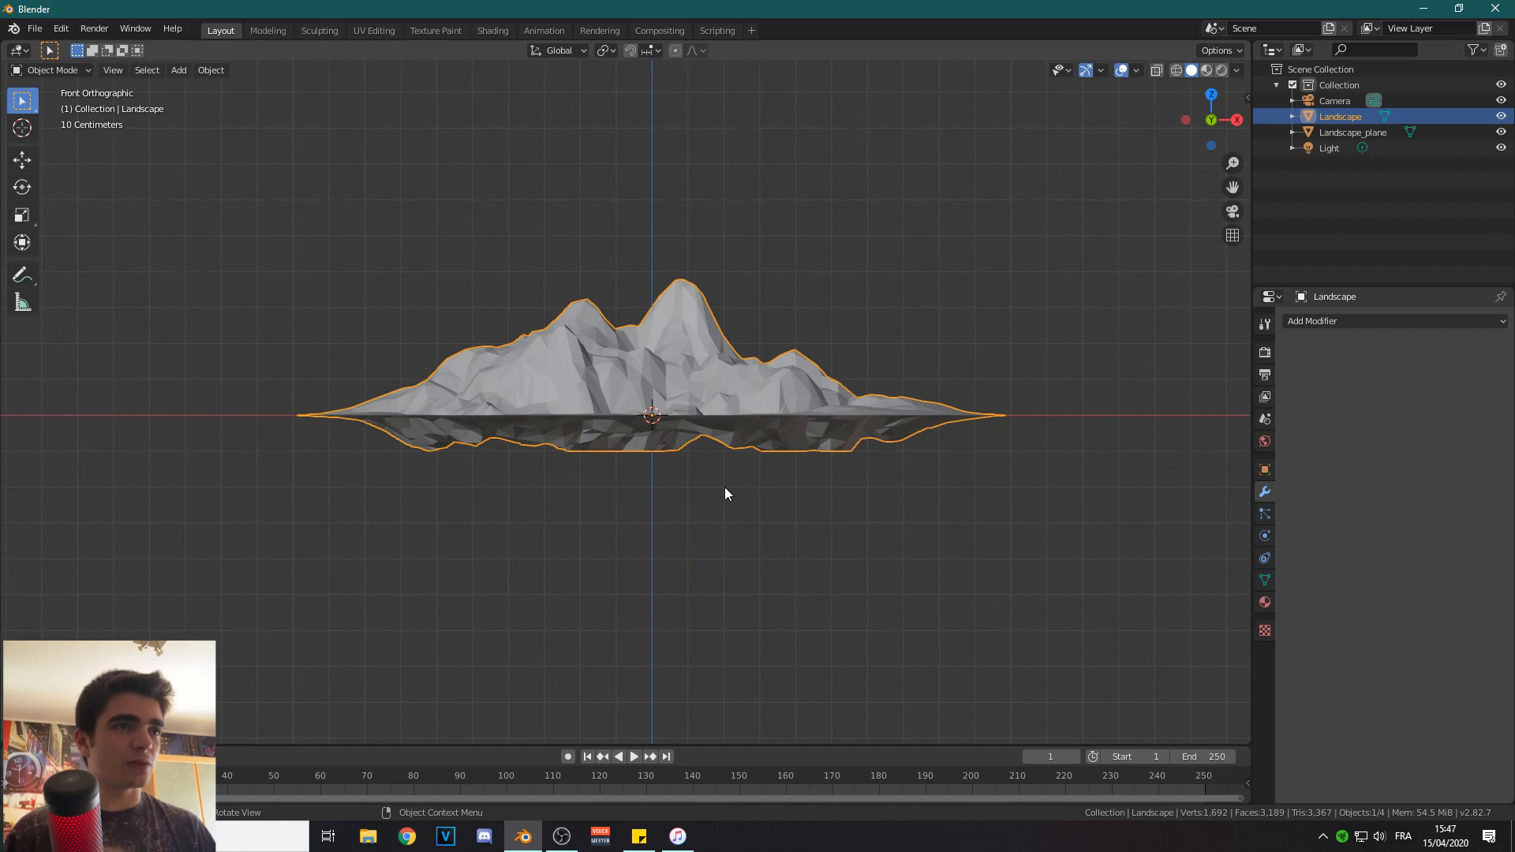
scroll(724, 490, up, 4)
middle_drag(741, 307, 676, 374)
scroll(675, 368, down, 3)
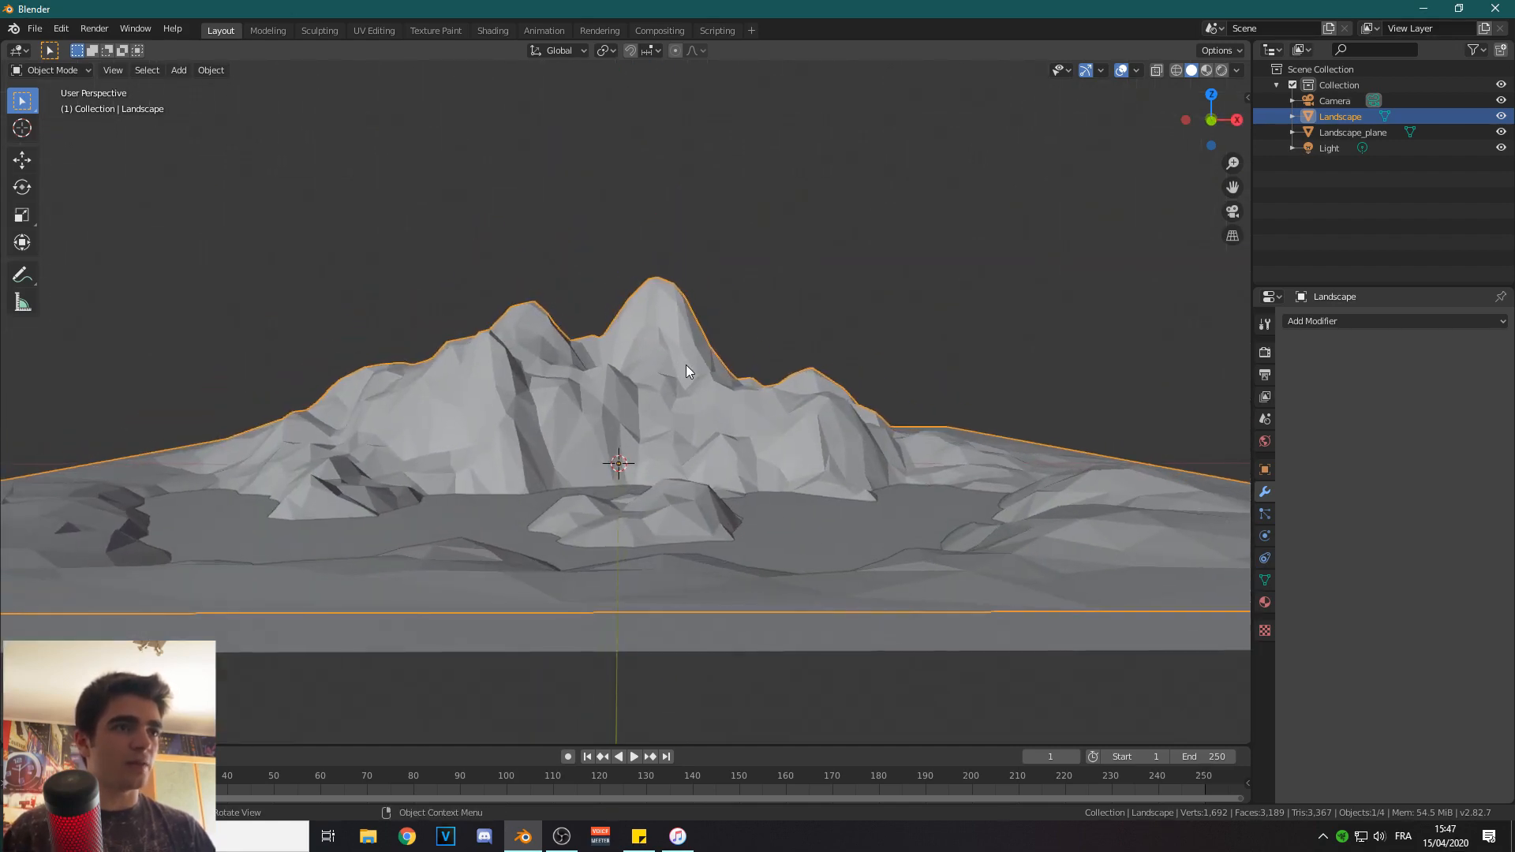
key(ctrl+alt+KP_0)
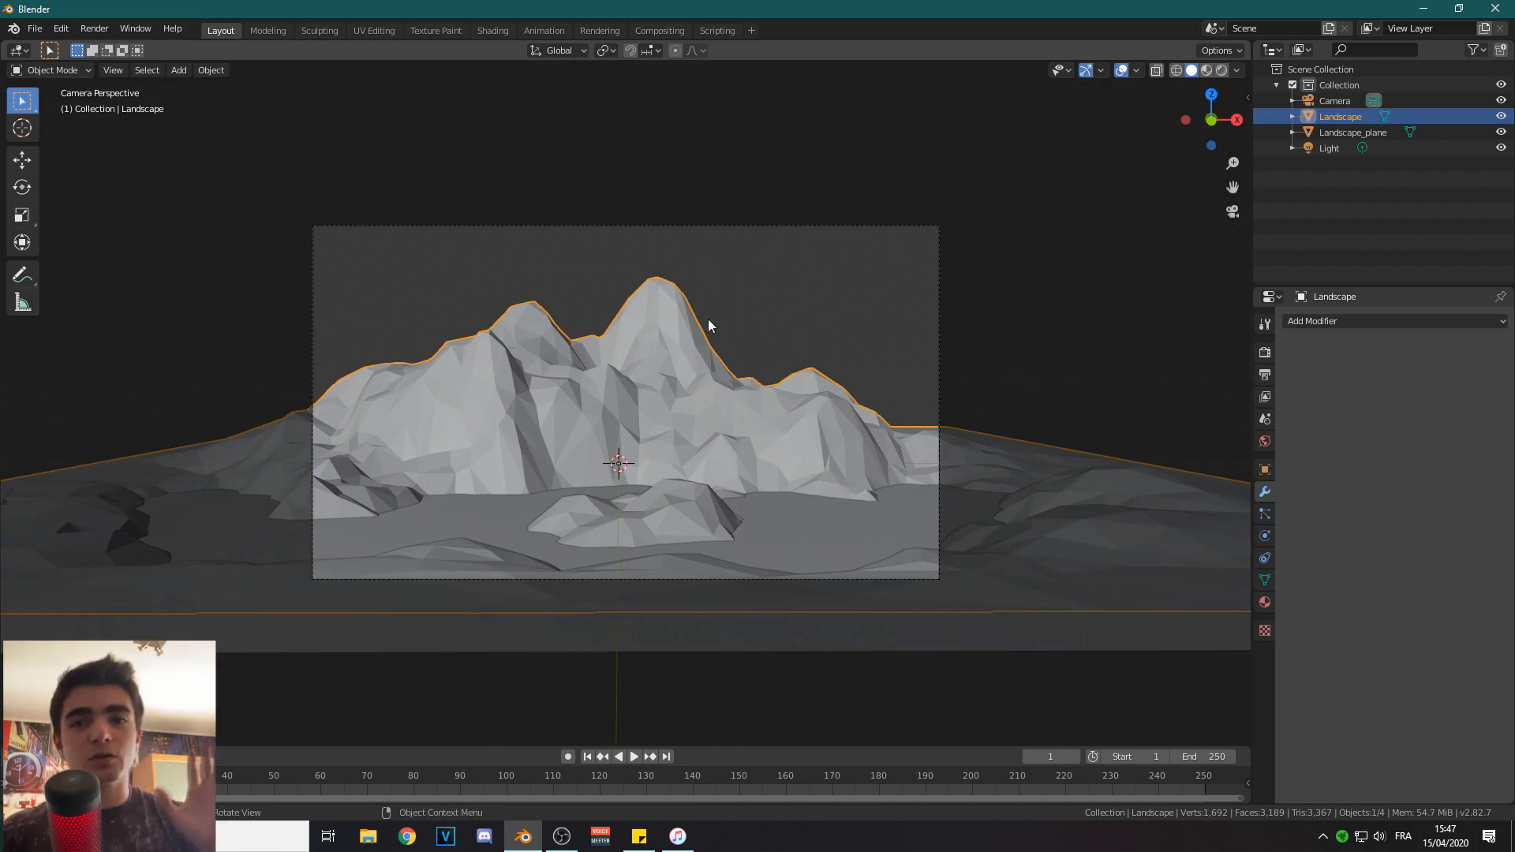
Move the camera about 0.05 m backwards along its local Z axis.
click(1334, 100)
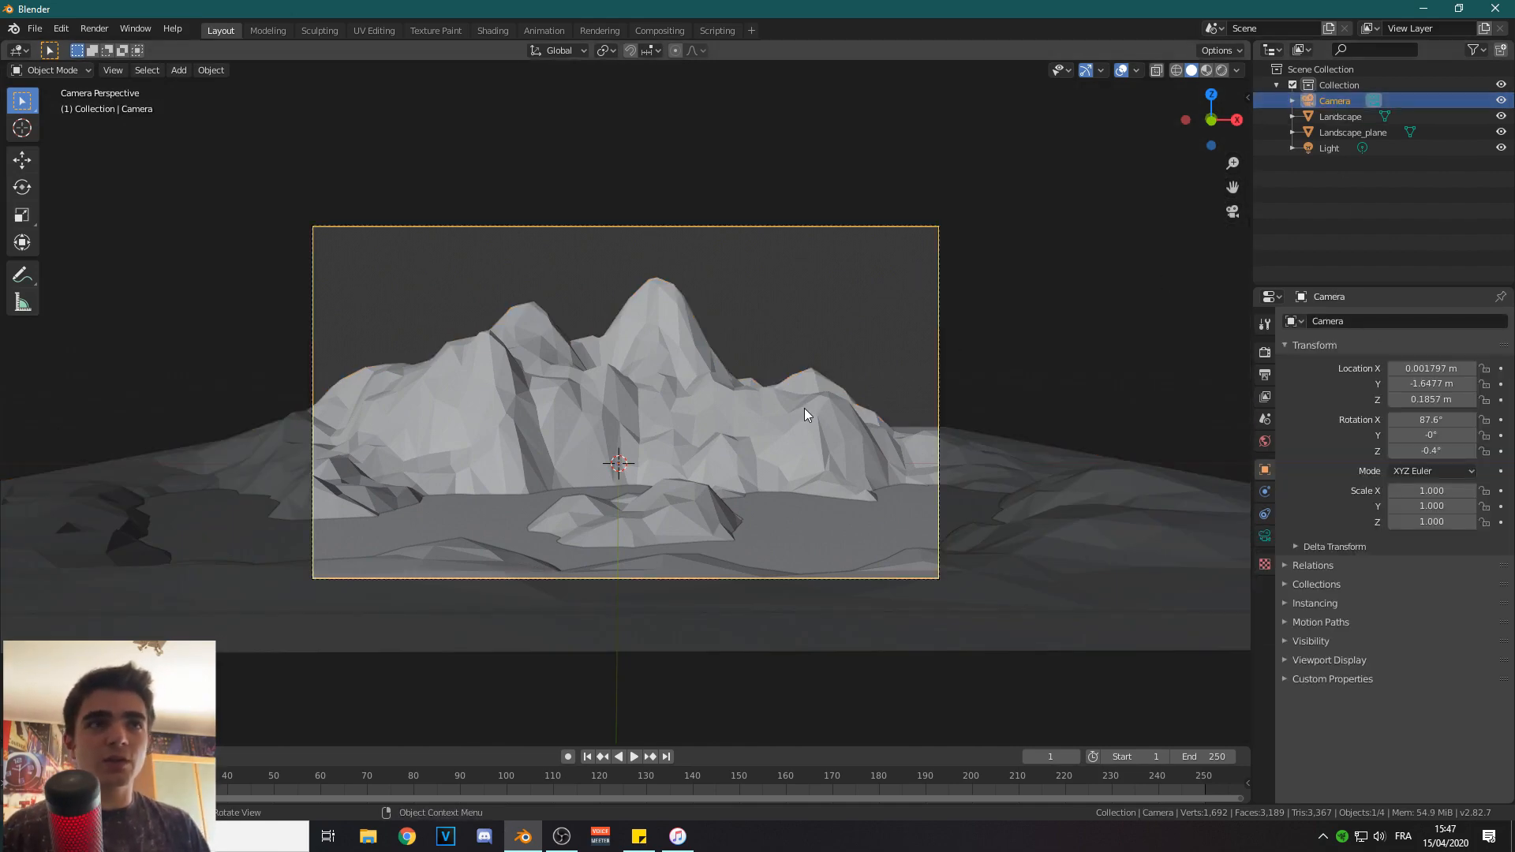
key(g)
key(z)
key(z)
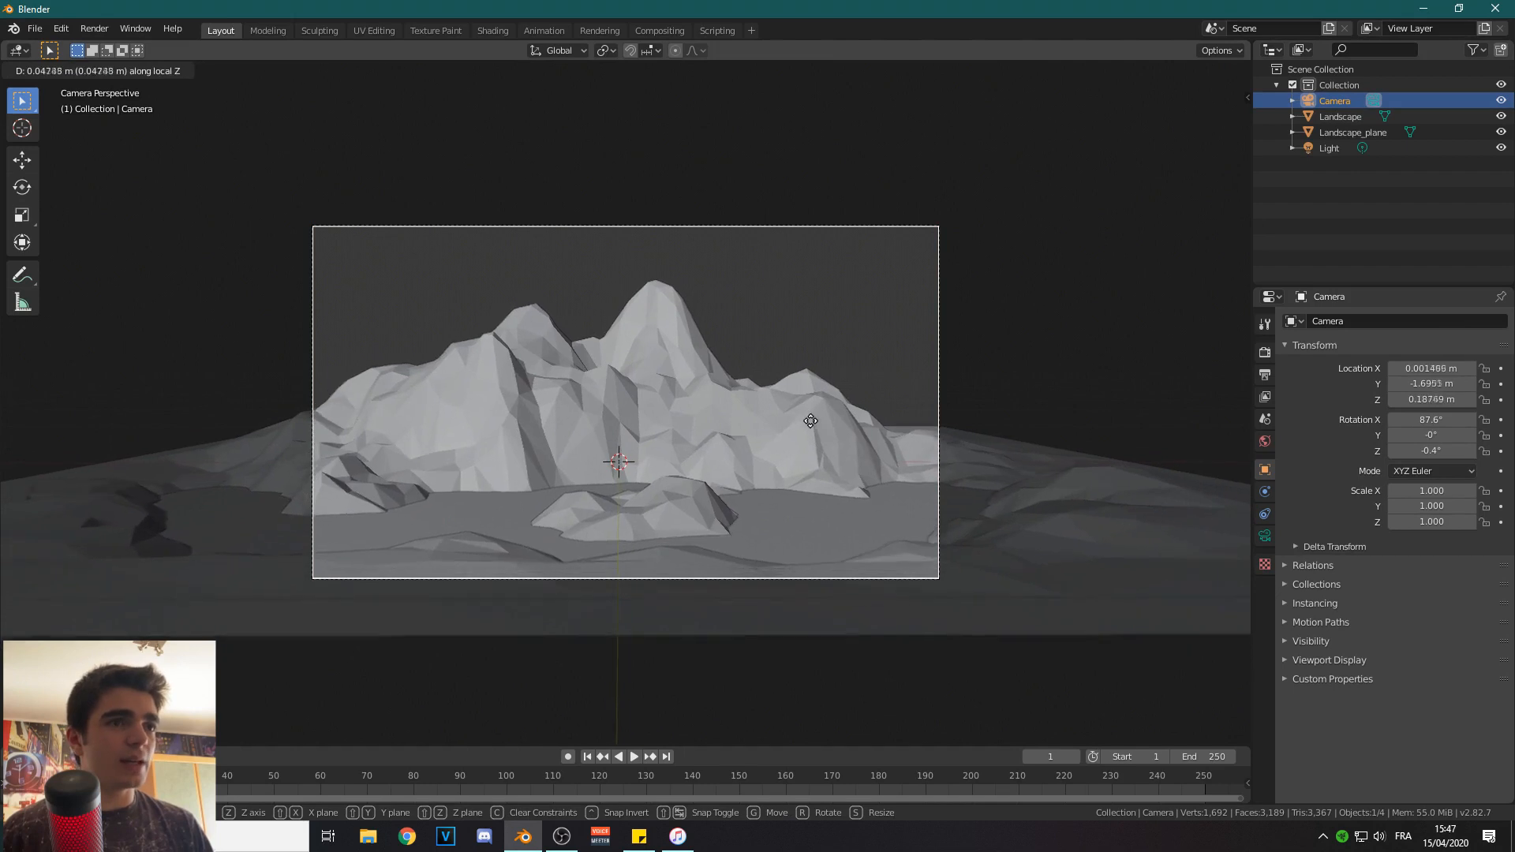
click(1126, 436)
Set the camera's focal length to 37 mm.
click(1265, 536)
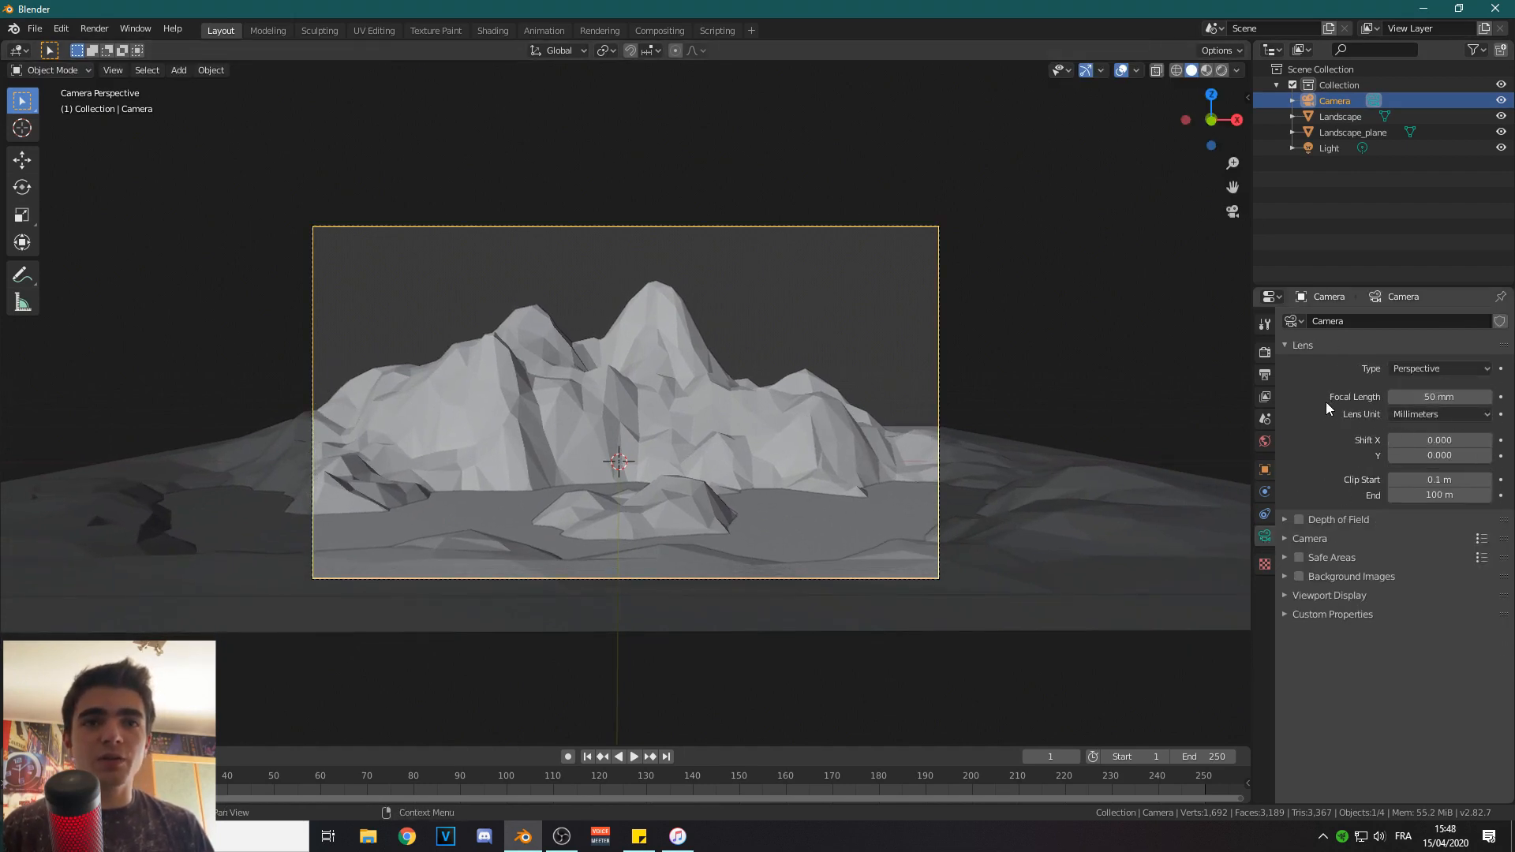
drag(1440, 396, 1388, 397)
scroll(778, 359, up, 2)
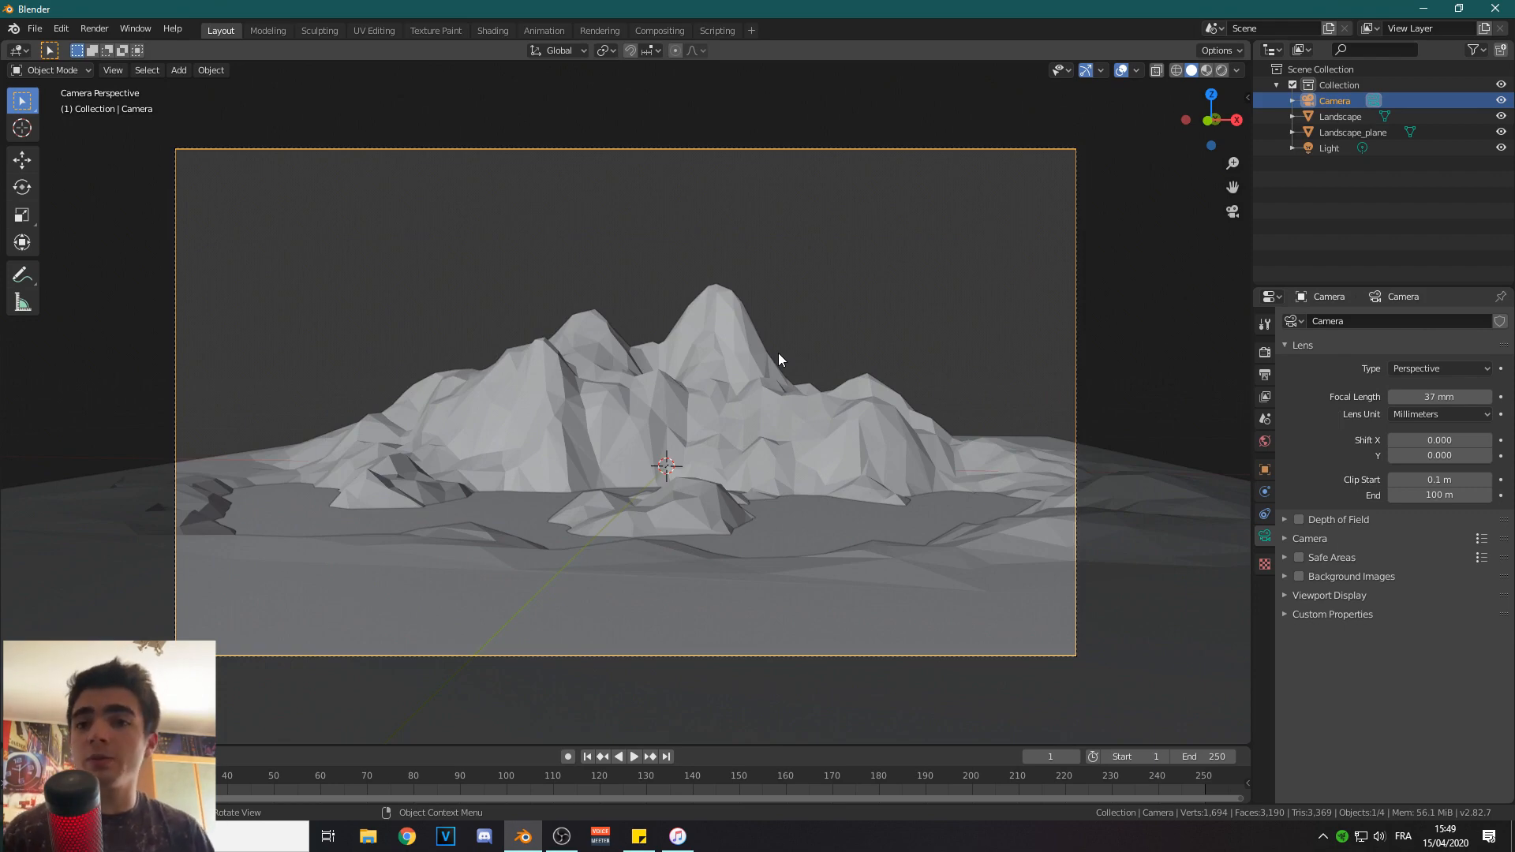
Create a new material on the Landscape terrain and name it "landcape grass".
click(817, 430)
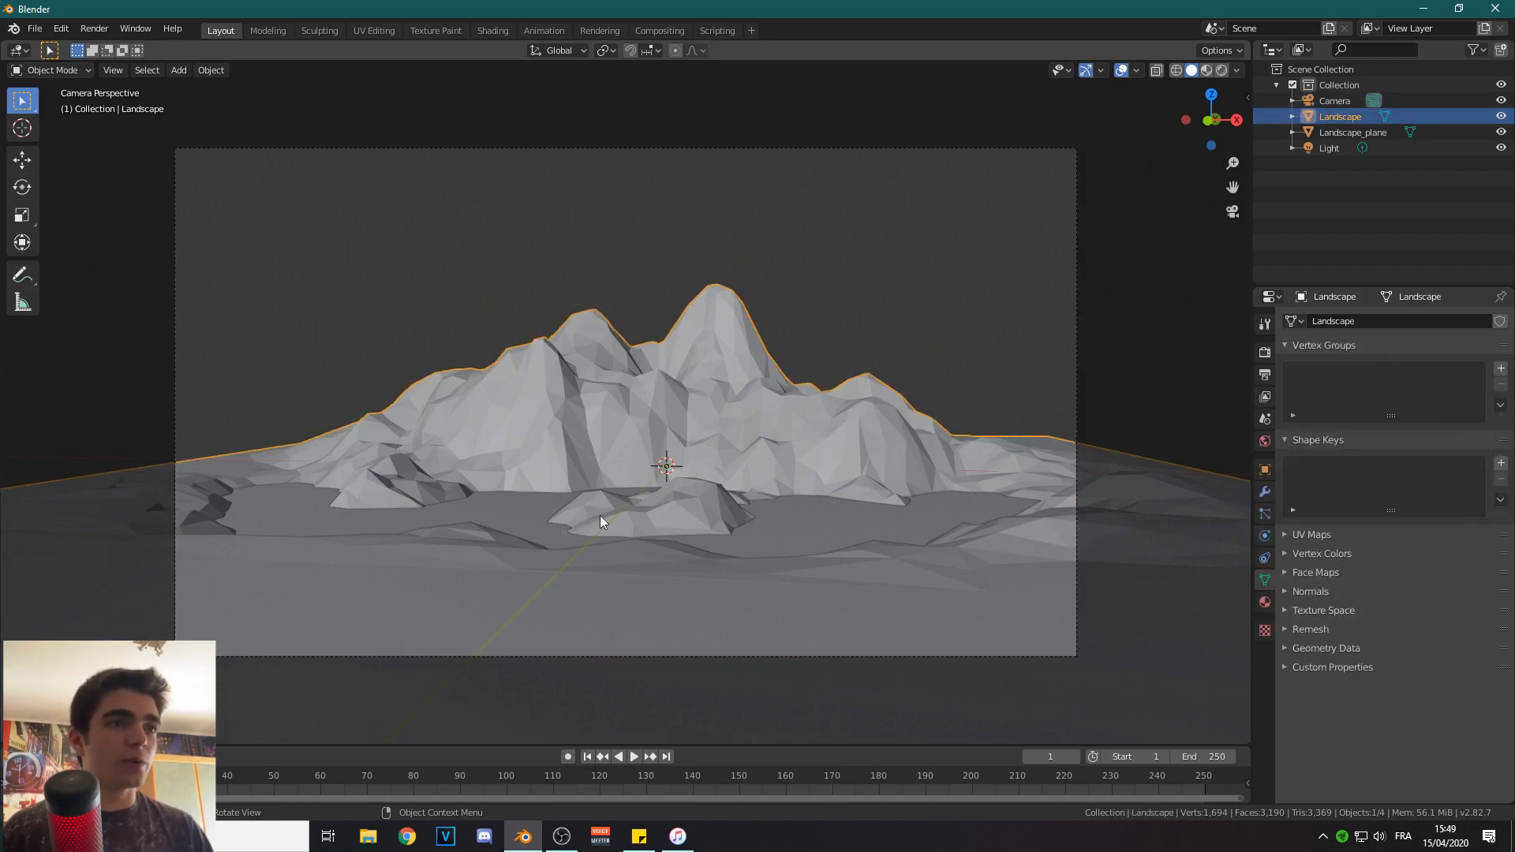
click(1265, 602)
click(1377, 387)
click(1373, 388)
key(BackSpace)
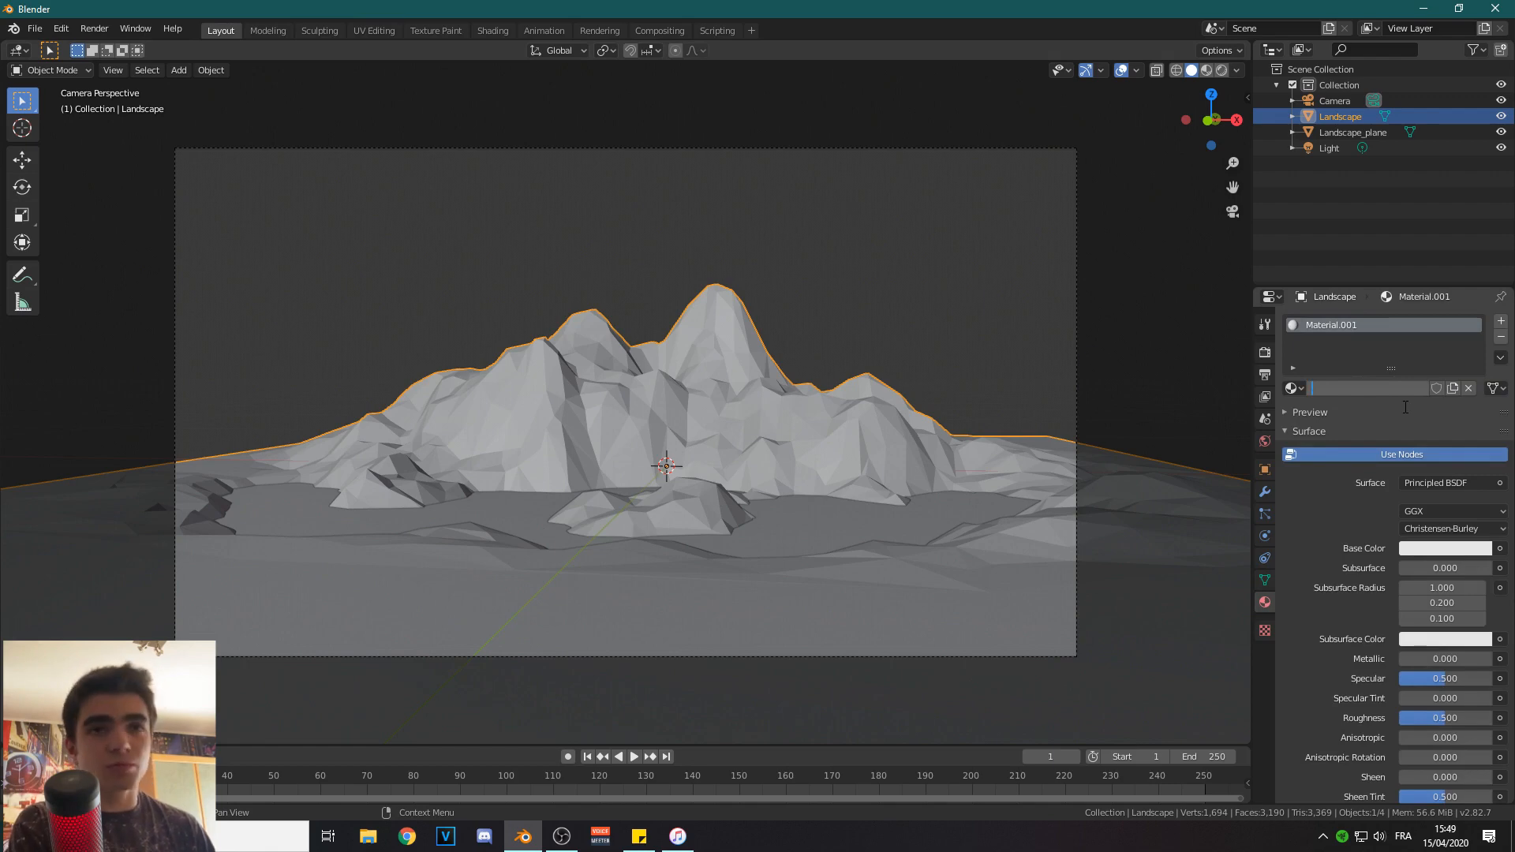
text(la)
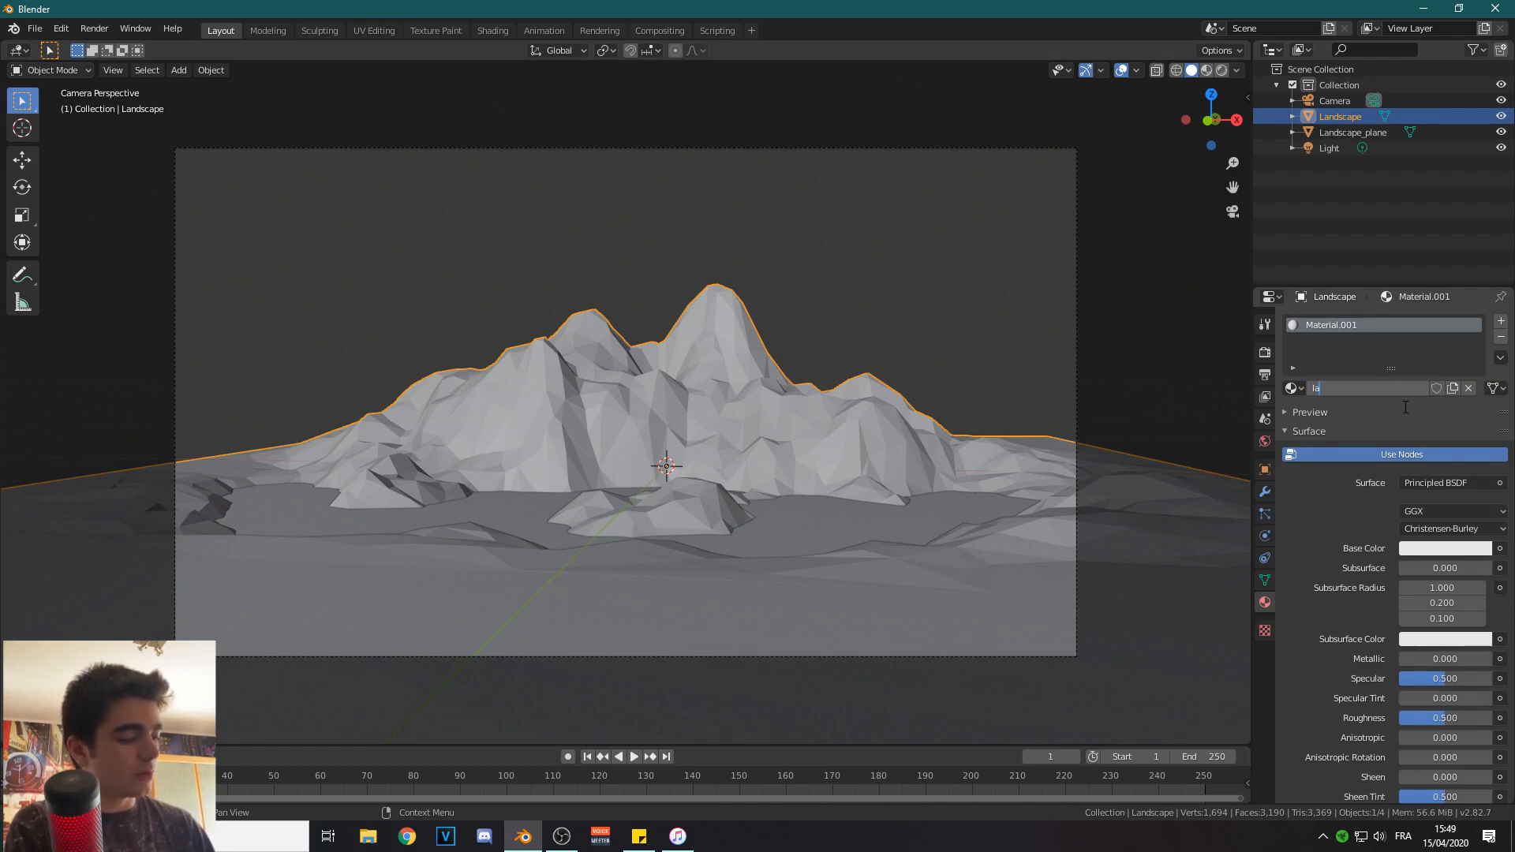
text(ndcape grass)
key(Return)
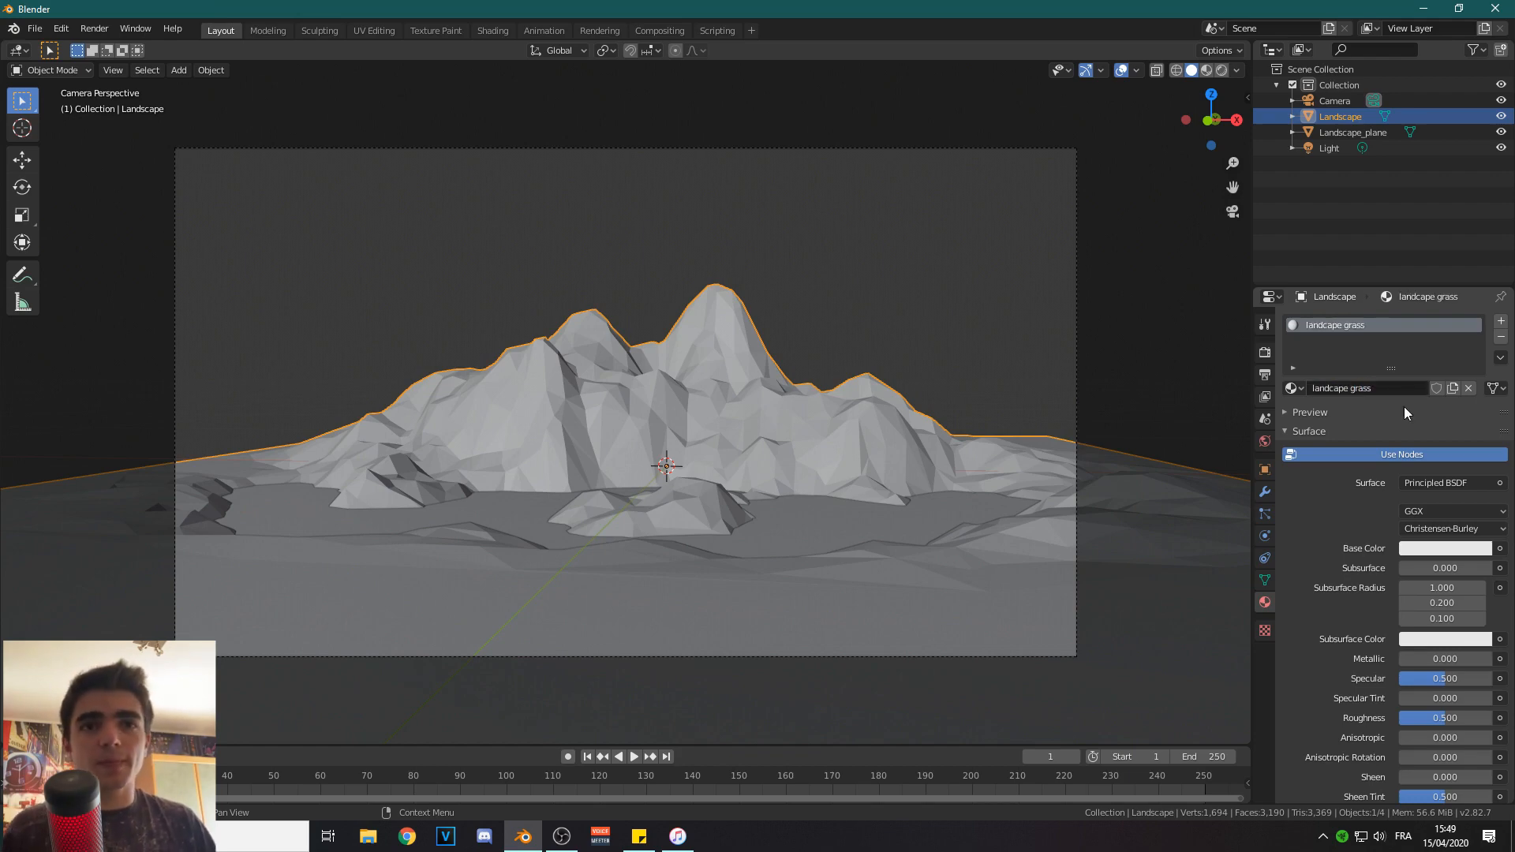
Set the grass material's base color to a dark green and switch the viewport to rendered shading.
click(1402, 549)
drag(1377, 352, 1371, 355)
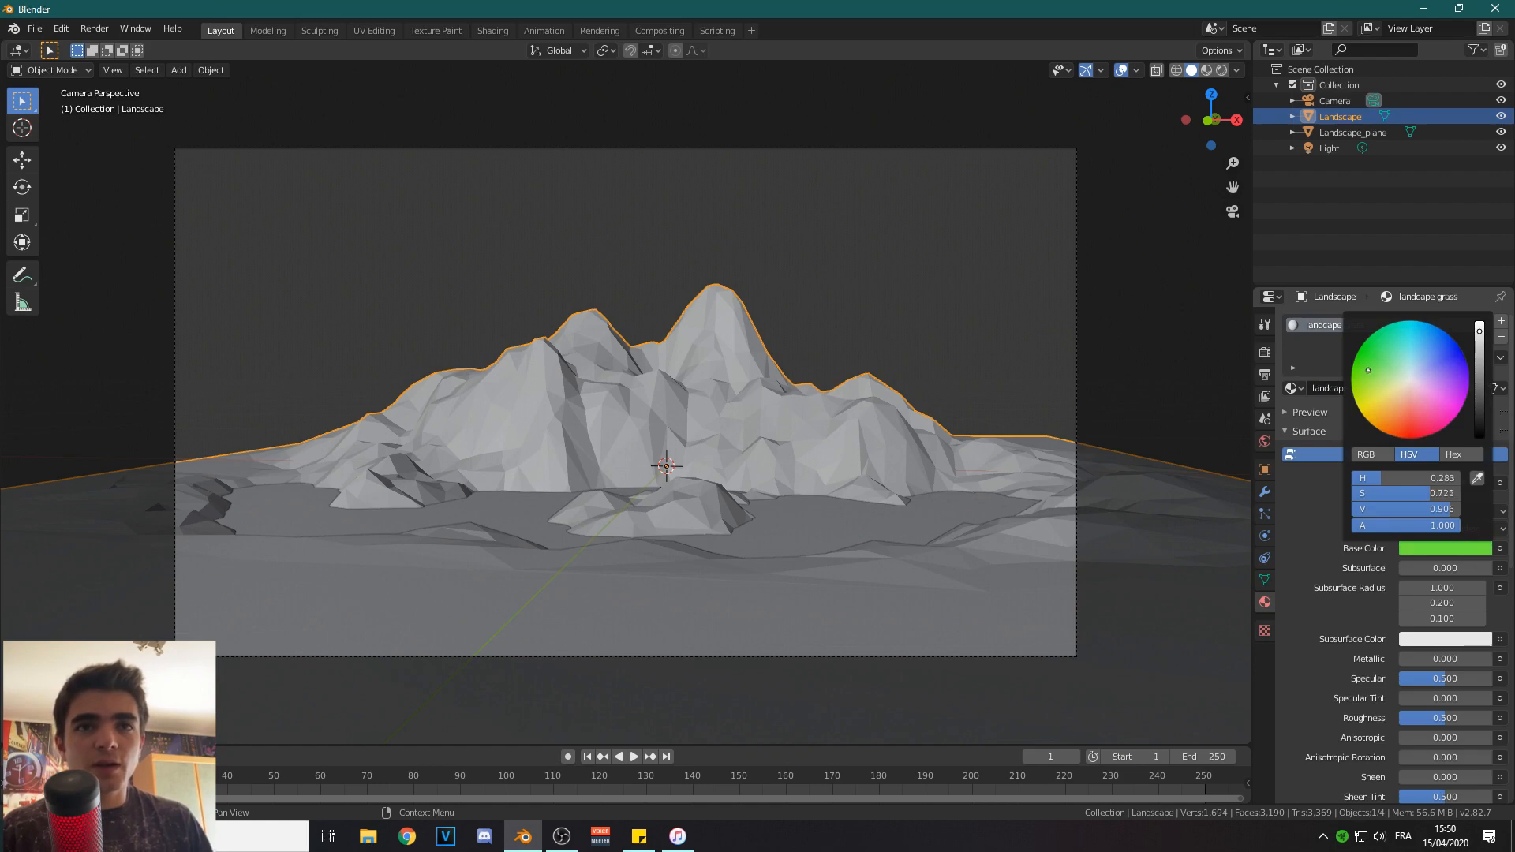
drag(1482, 360, 1480, 405)
key(z)
click(629, 187)
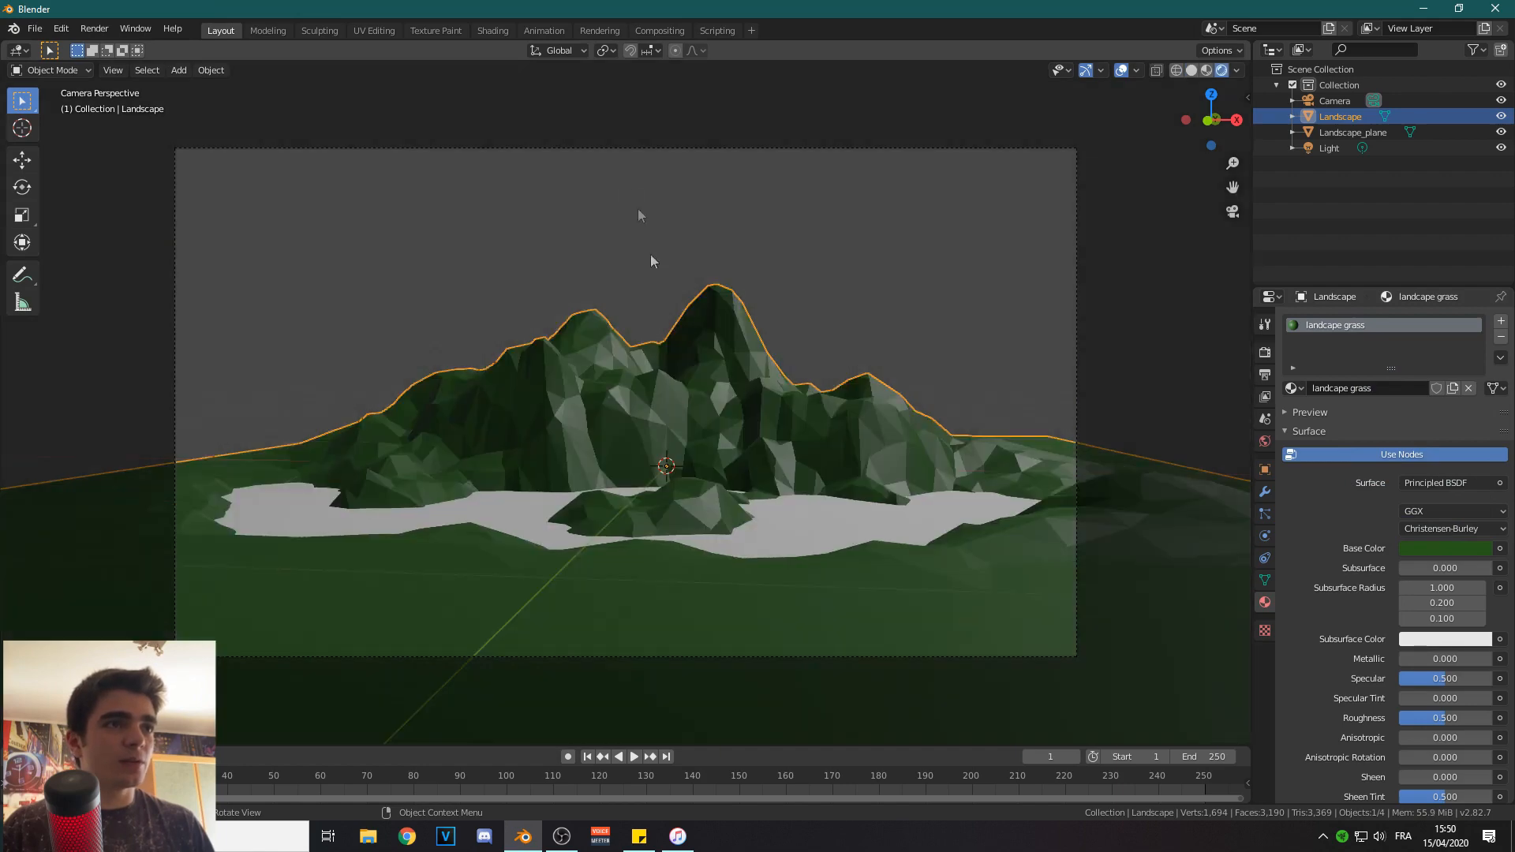
Change the grass material's base color to a lighter, less saturated green.
click(1264, 325)
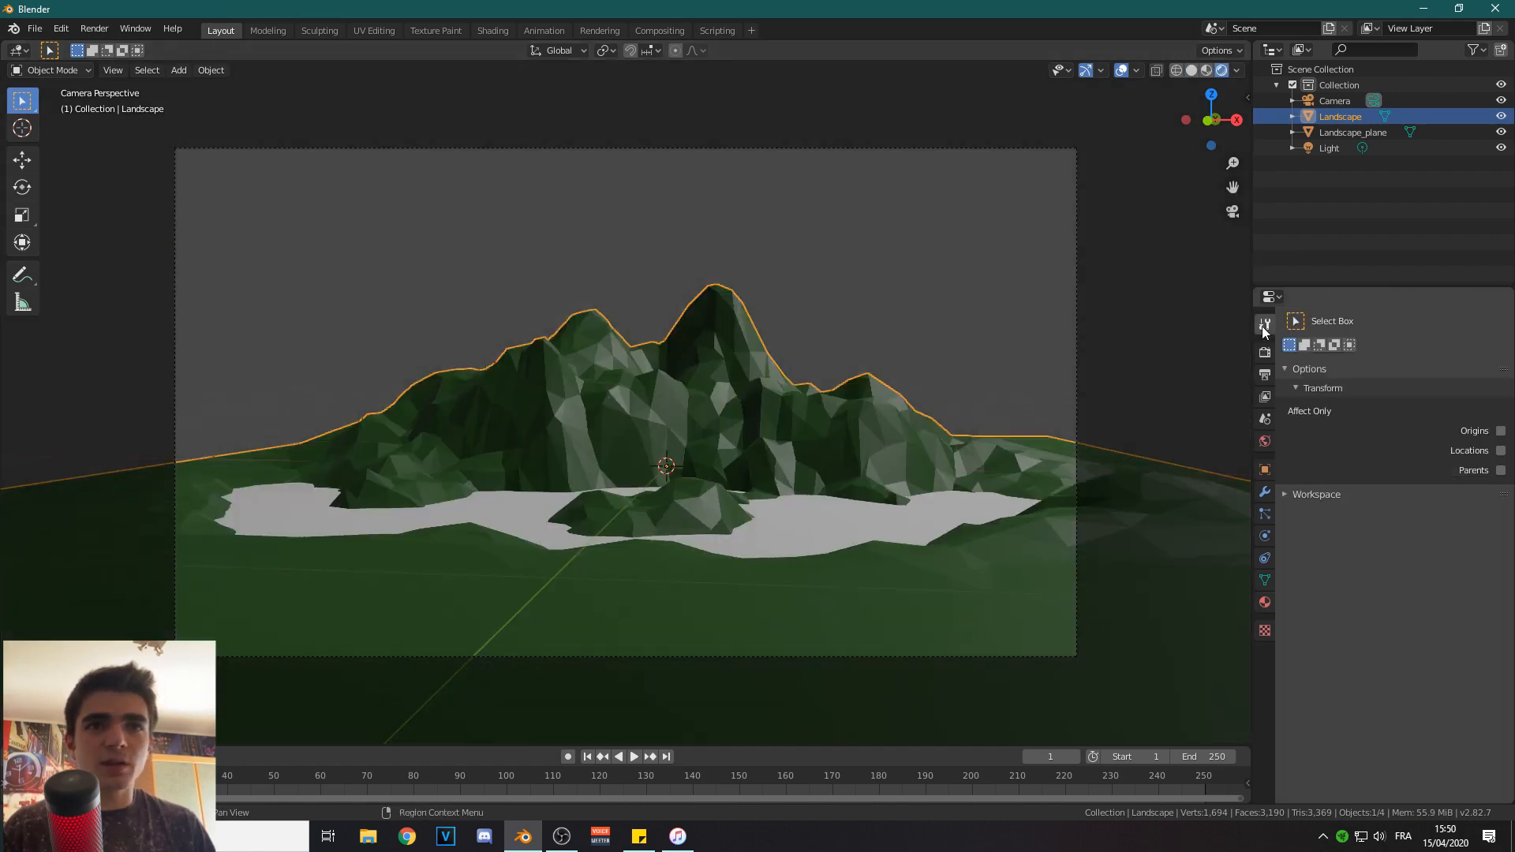
click(1266, 353)
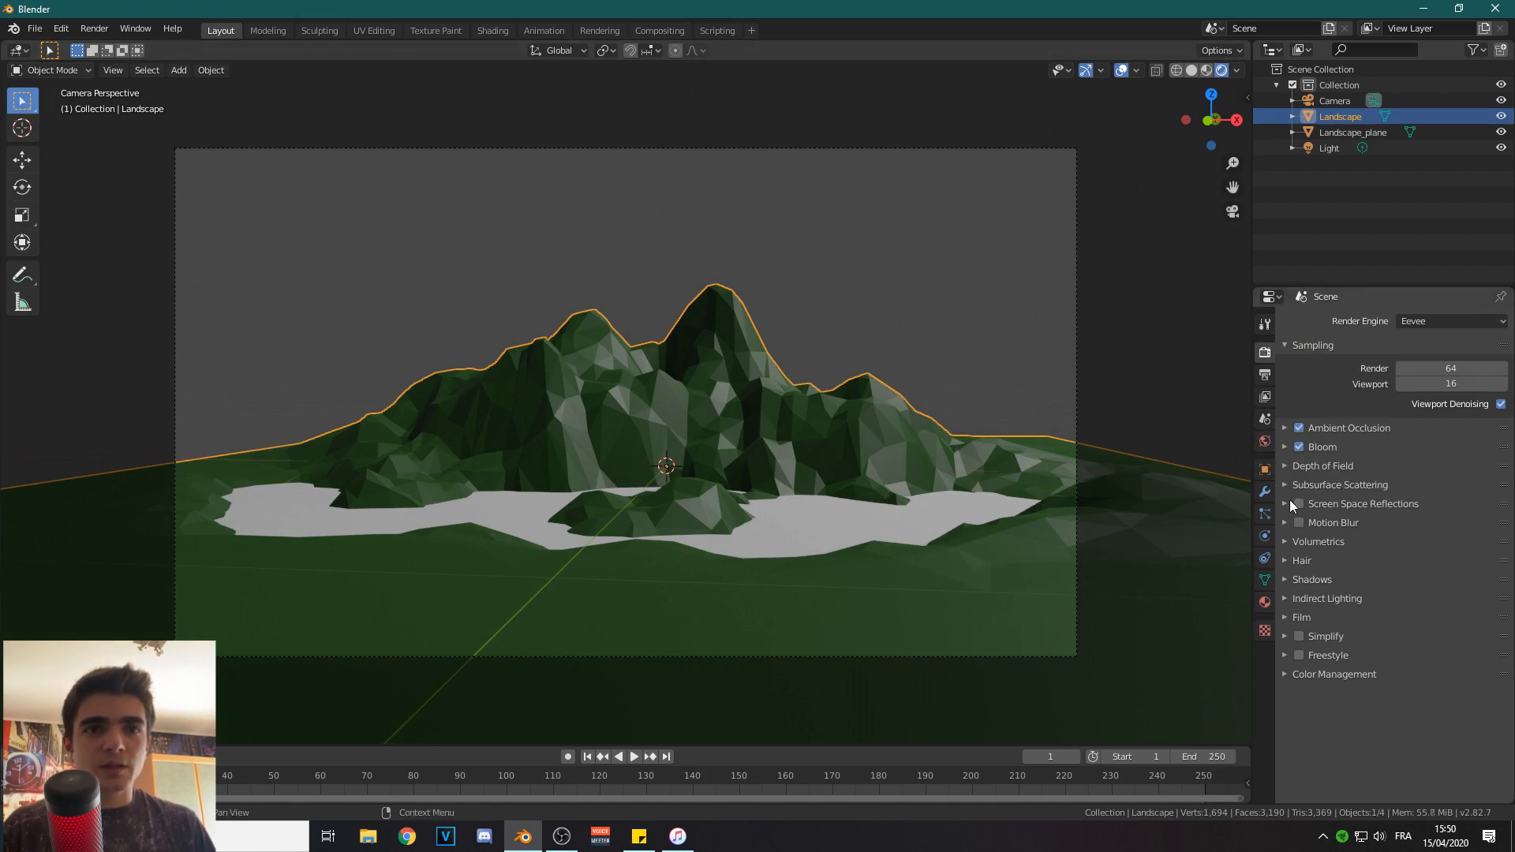
click(1265, 602)
click(1445, 548)
mouse_move(1389, 378)
mouse_down()
mouse_move(1373, 369)
mouse_move(1387, 370)
mouse_up()
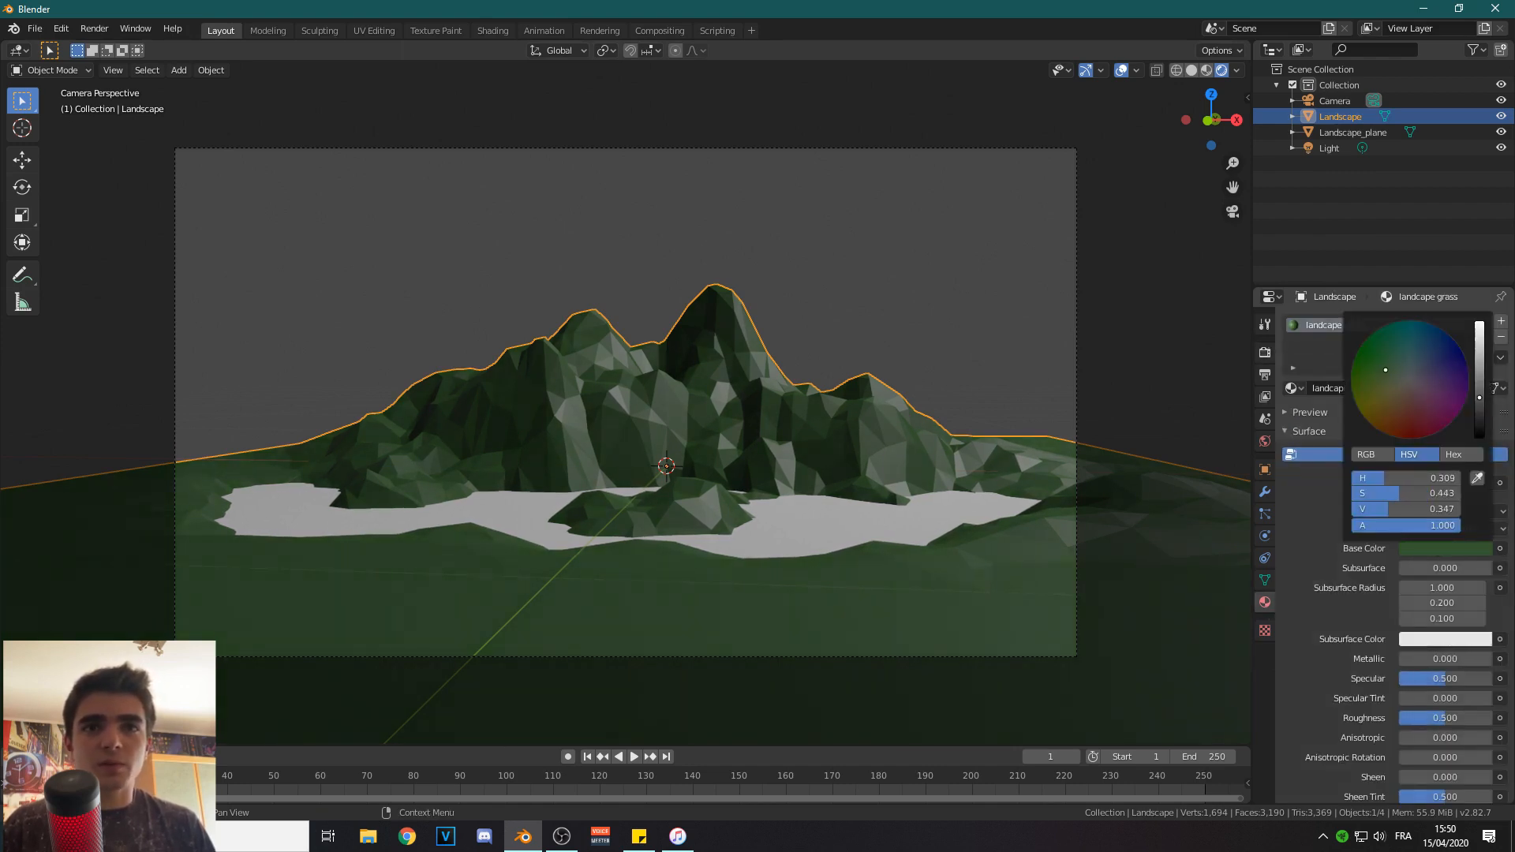
mouse_move(1478, 392)
mouse_down()
mouse_move(1479, 369)
mouse_move(1479, 385)
mouse_up()
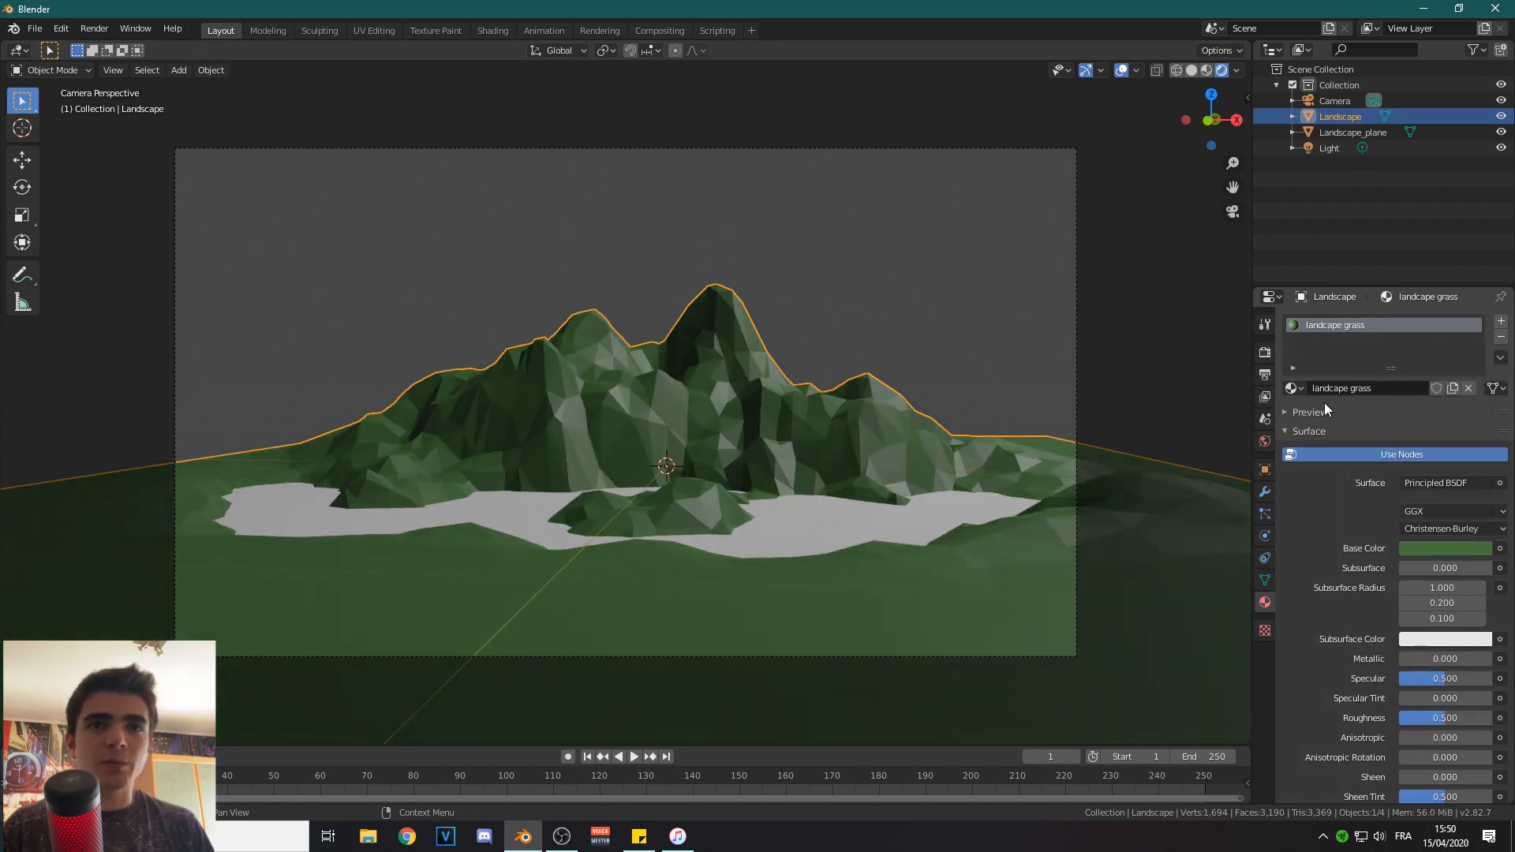
Add a second material named "Montagne roche" to the Landscape terrain and set its base color to medium gray.
click(1500, 321)
click(1373, 420)
double_click(1379, 419)
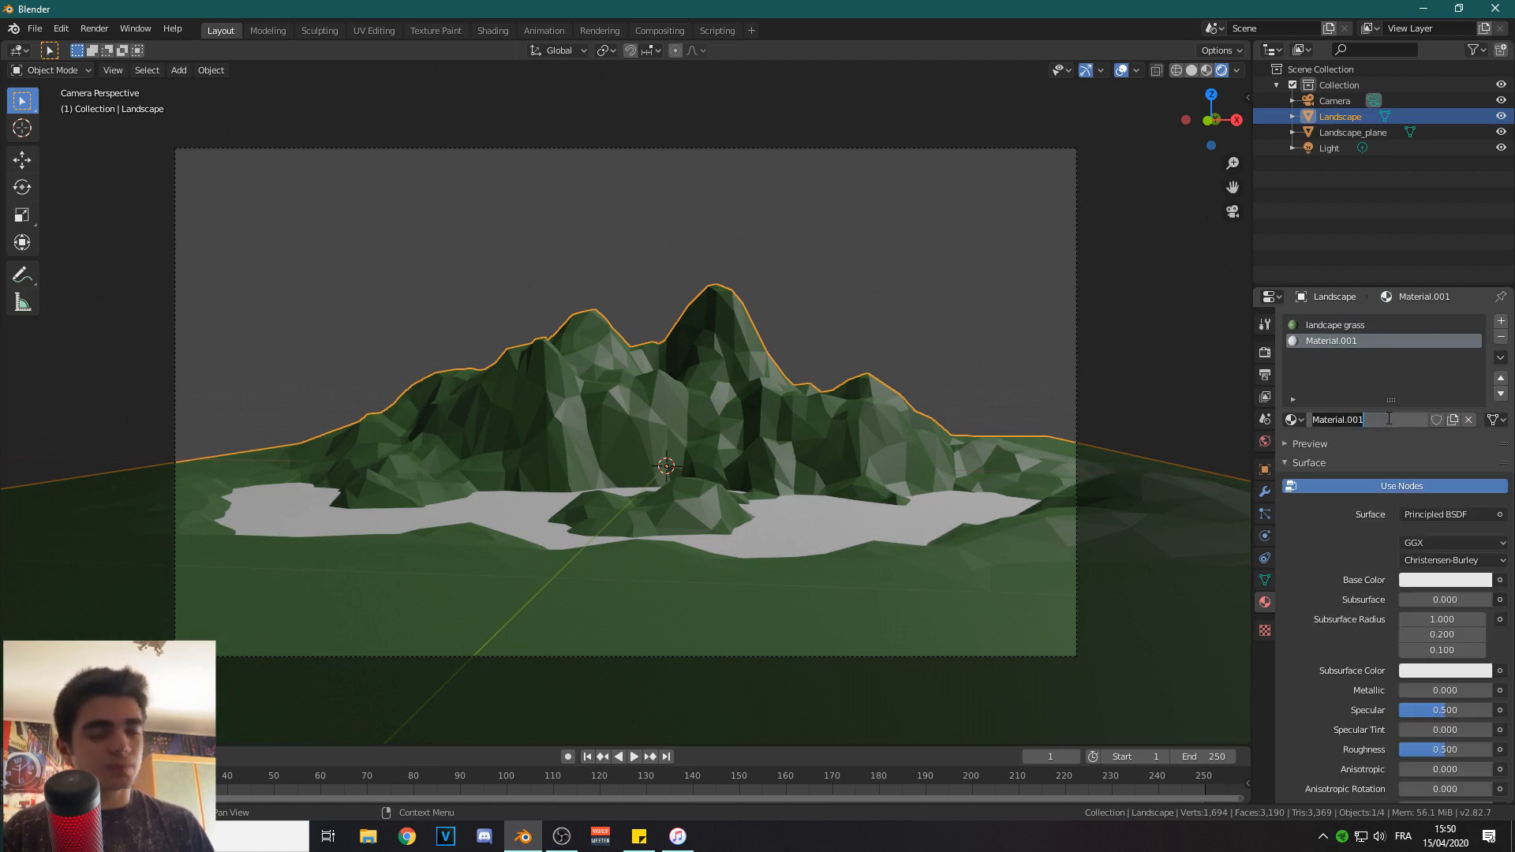
text(Montagne roche)
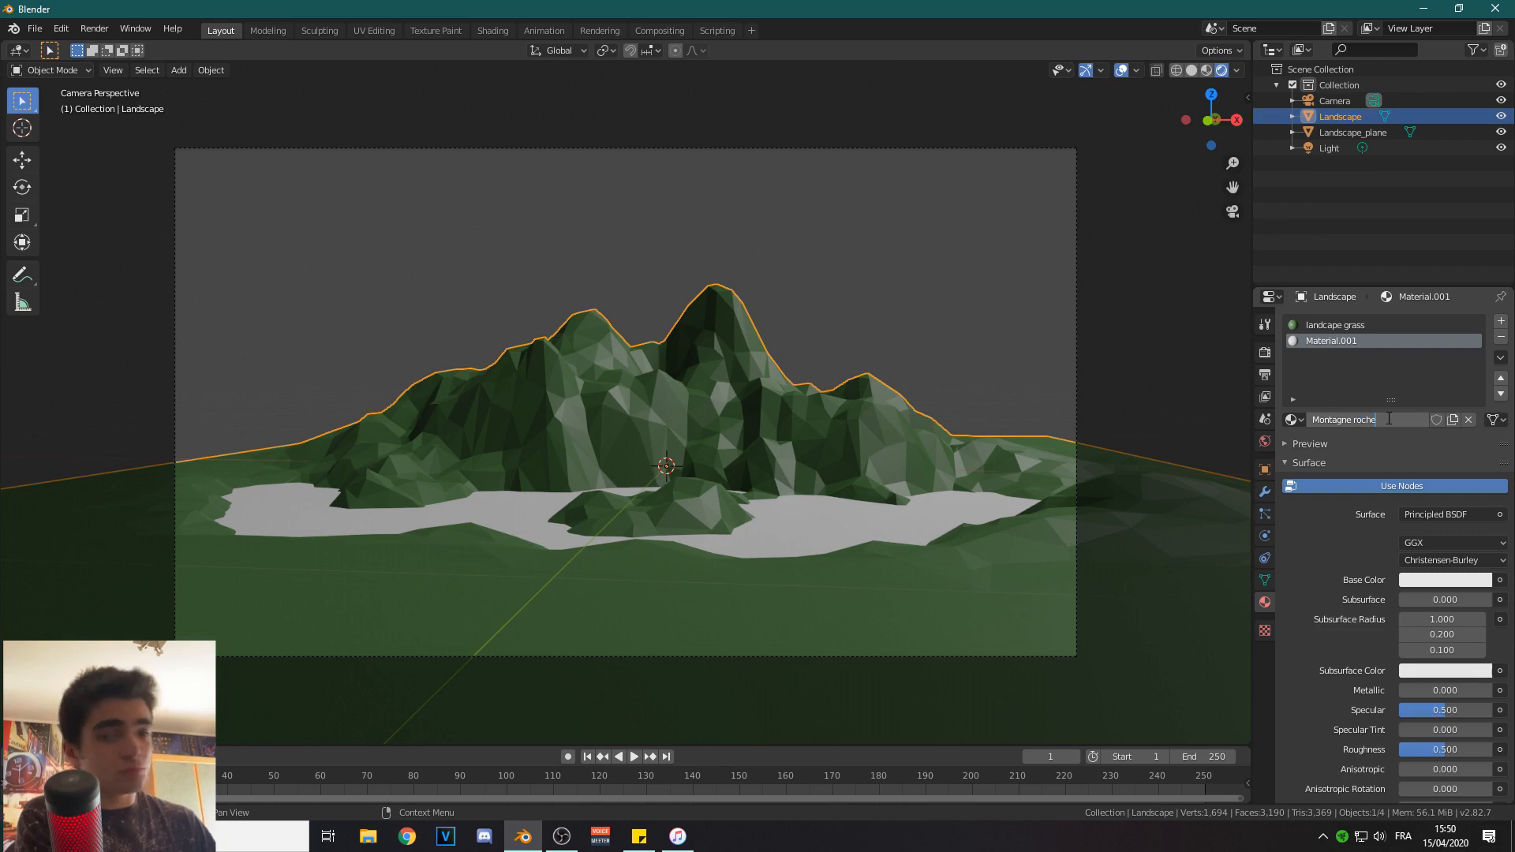
key(Return)
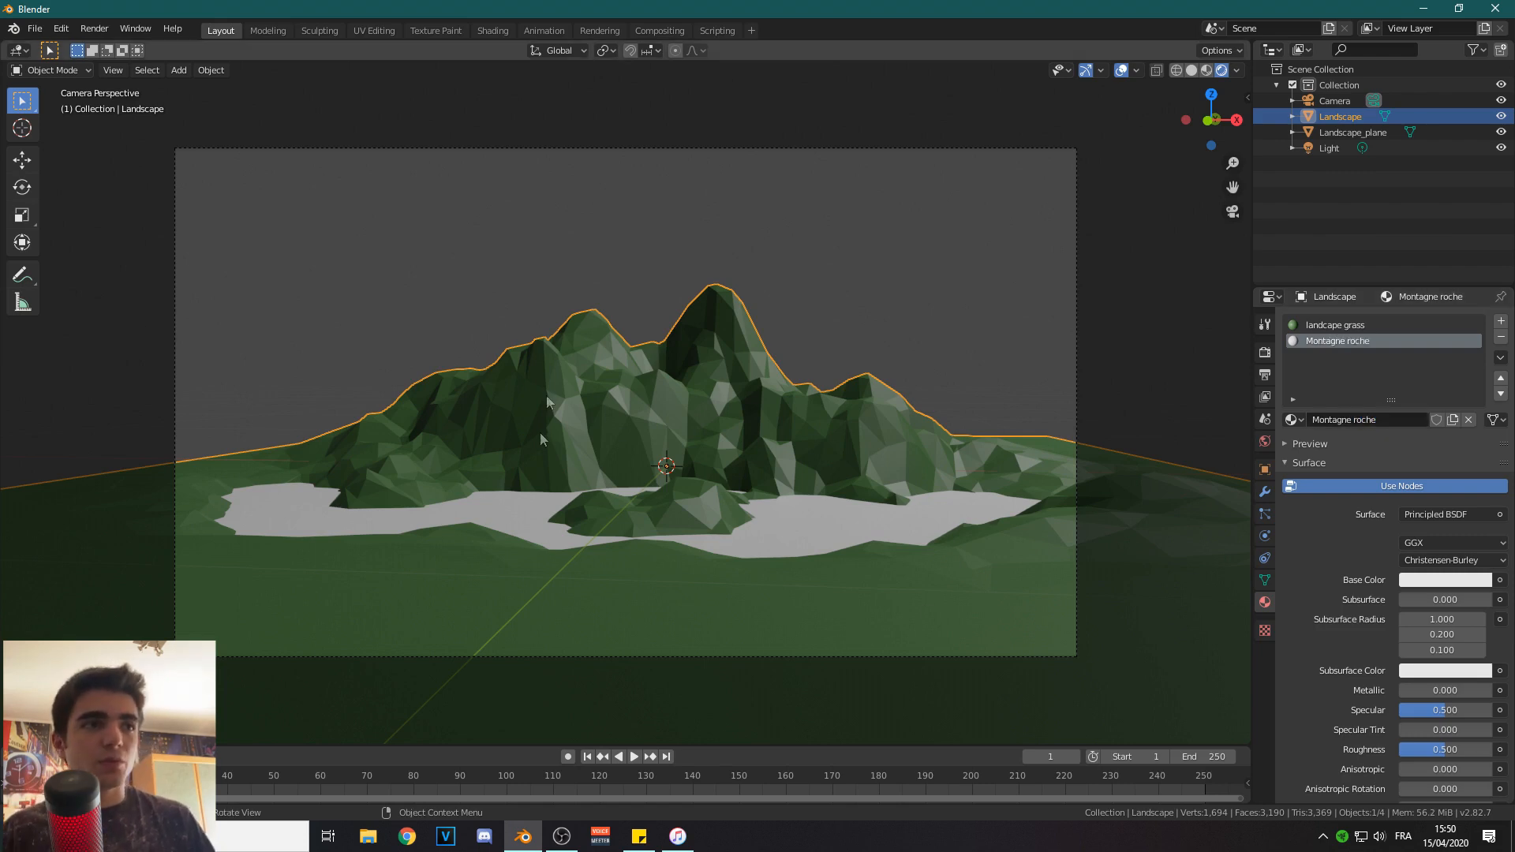
click(1442, 579)
drag(1478, 403, 1480, 394)
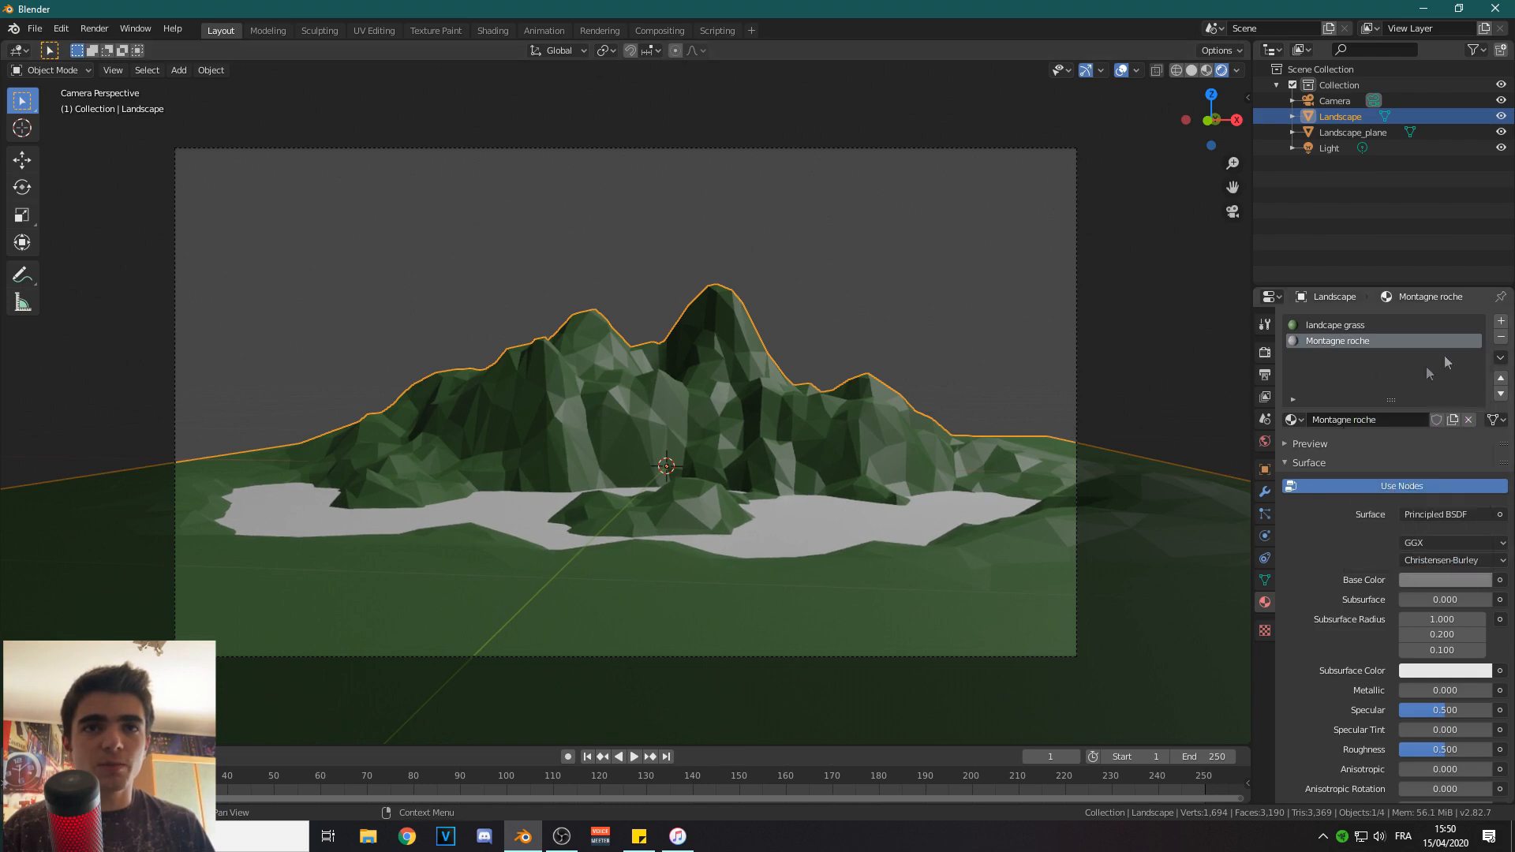
Add a third material named "Neige" to the Landscape terrain and set its base color to pure white.
click(1500, 324)
click(1366, 424)
double_click(1362, 423)
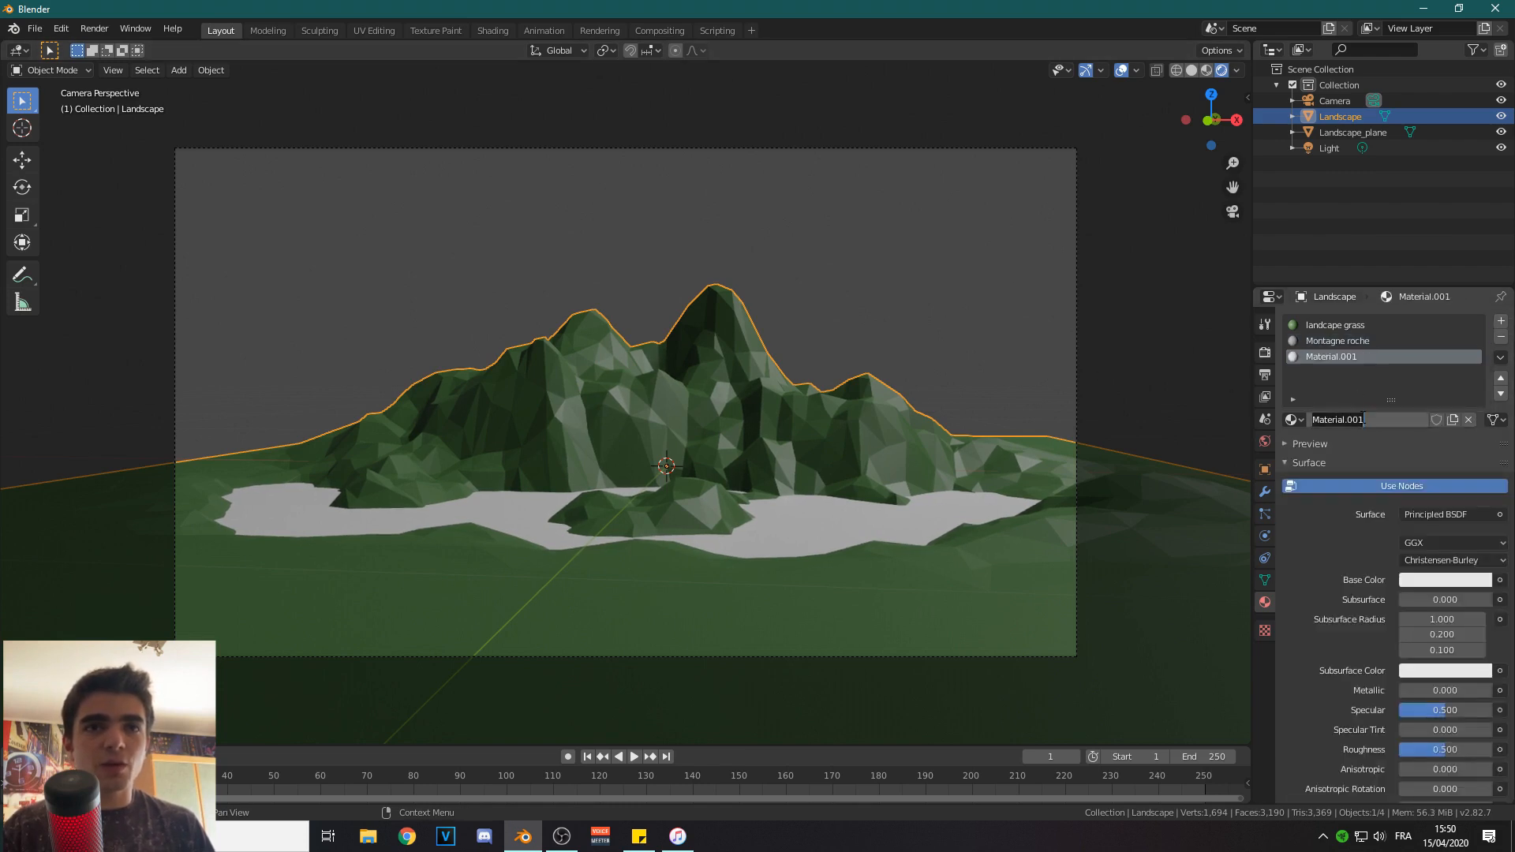
text(Neig)
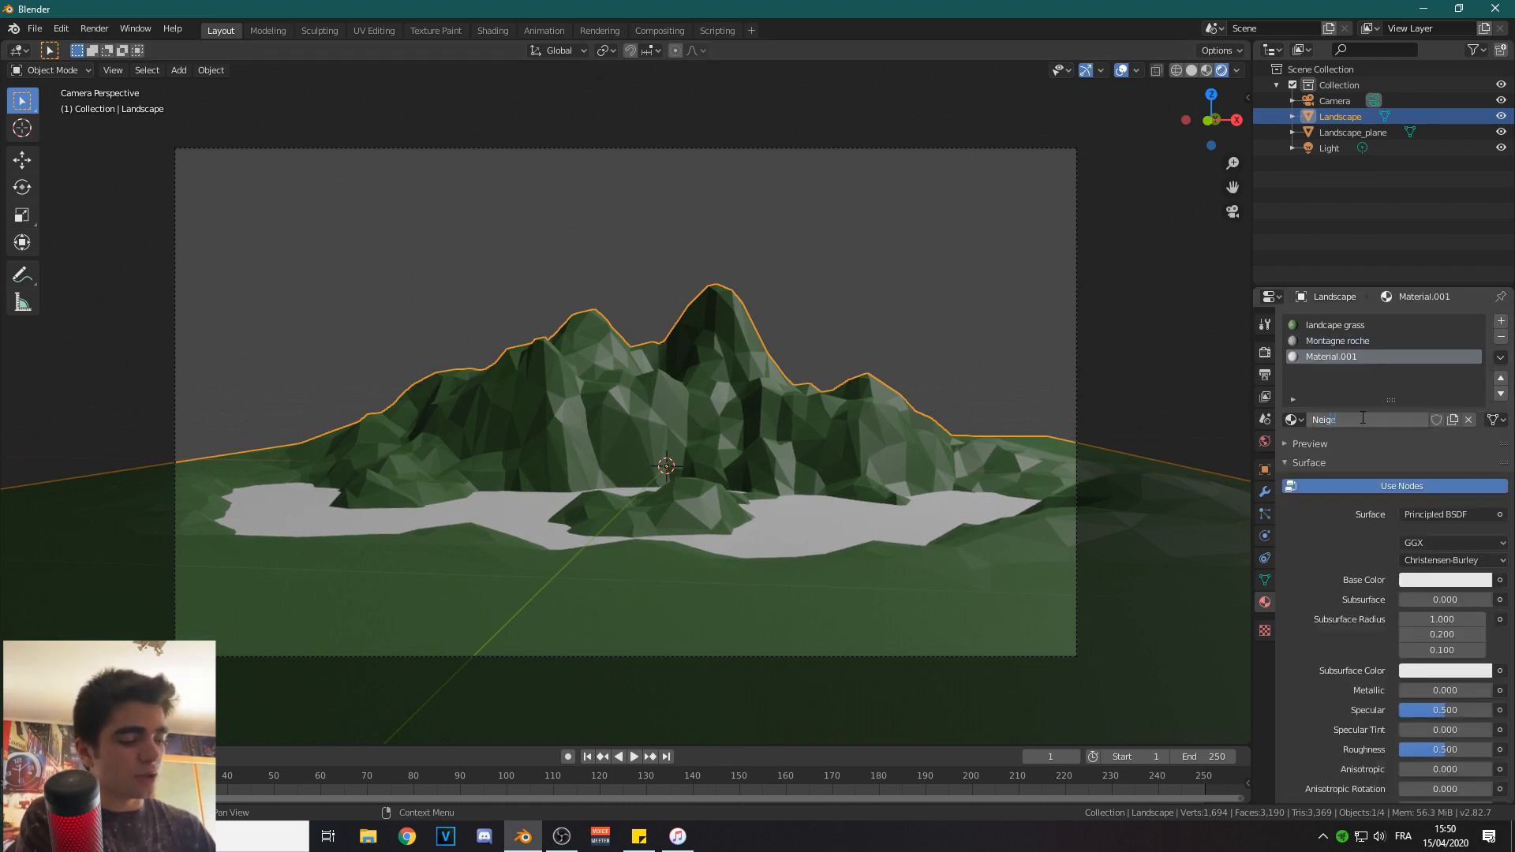
text(e)
key(Return)
click(1445, 580)
drag(1482, 360, 1481, 355)
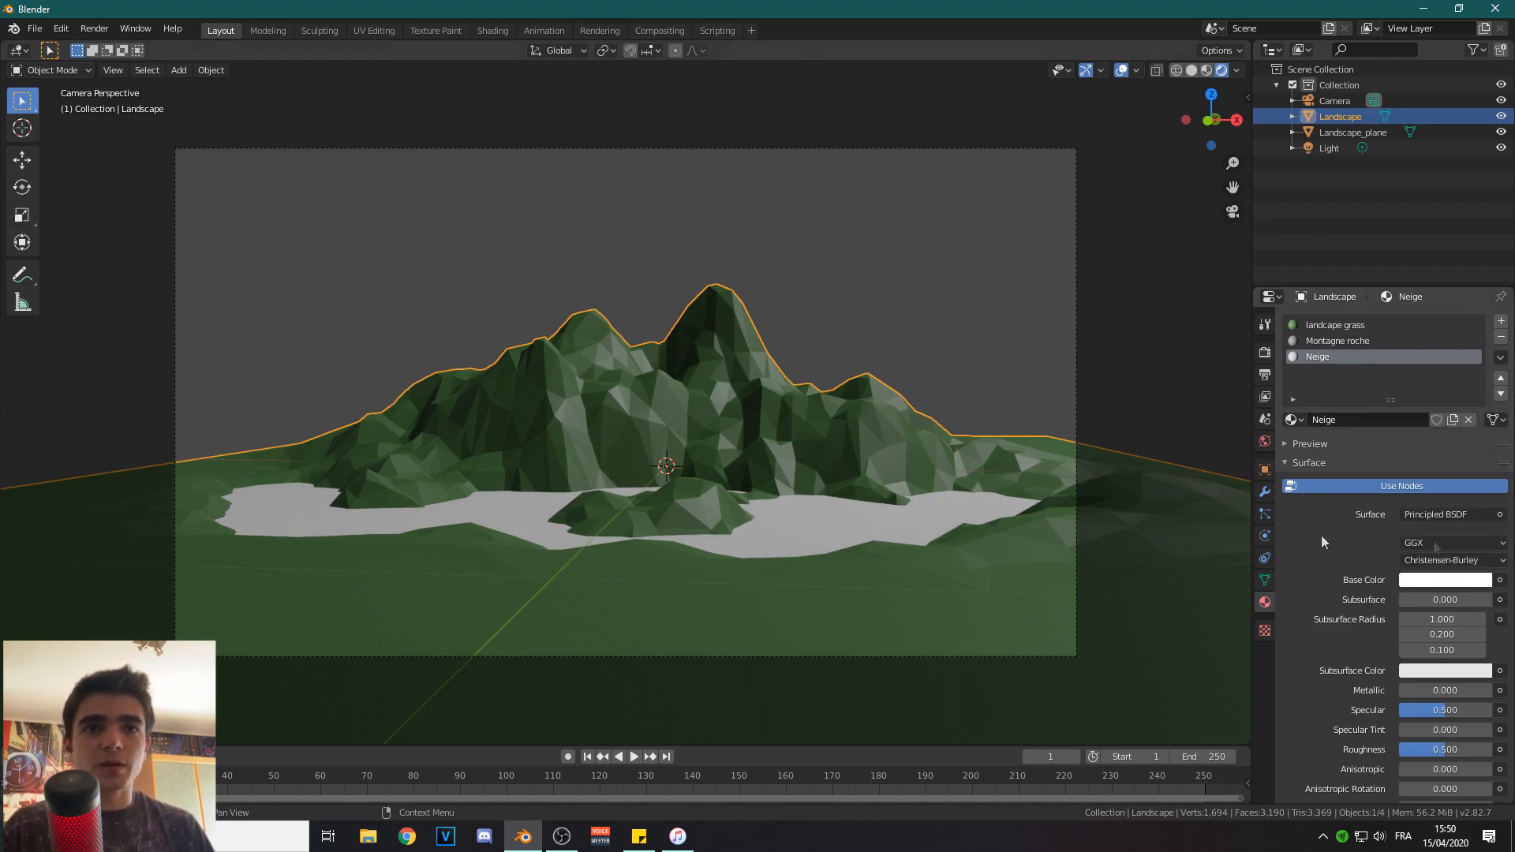
Create a new material on the lake plane and set its transmission to 1.000.
click(808, 527)
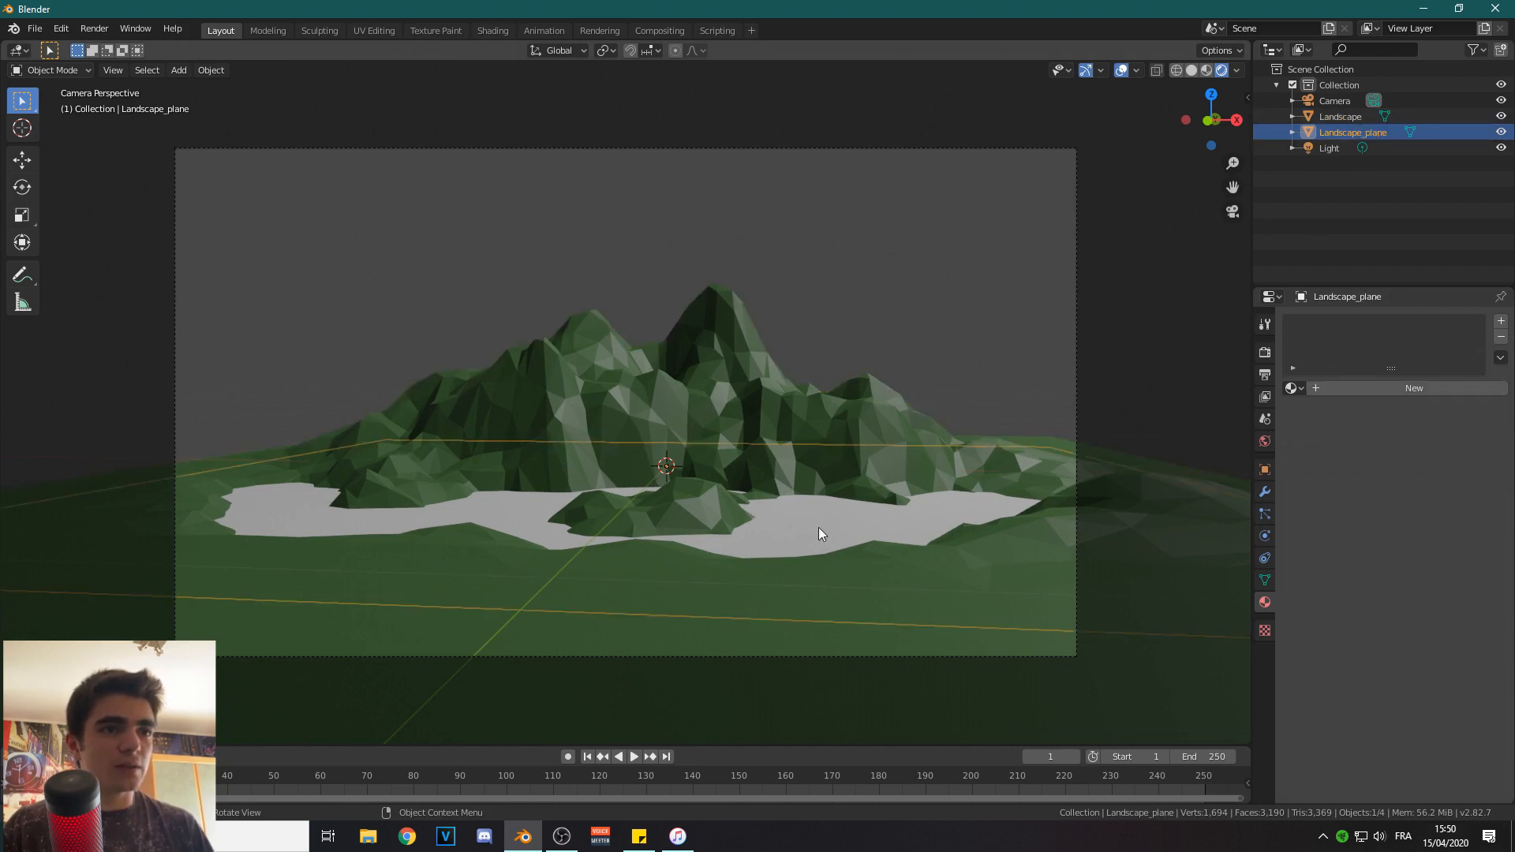
click(1368, 387)
scroll(1395, 569, down, 1)
scroll(1397, 576, down, 8)
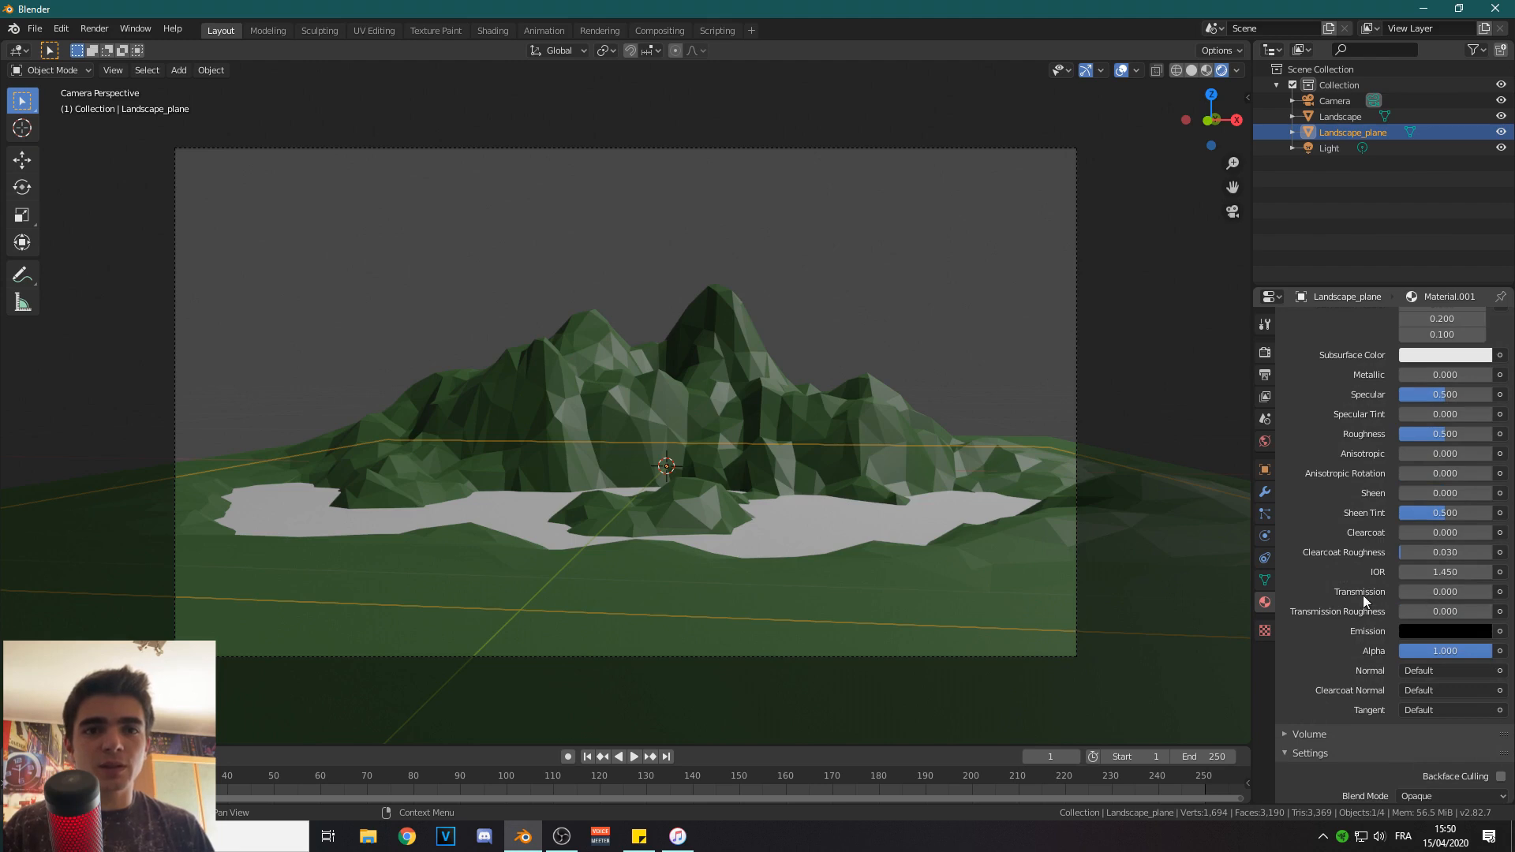
drag(1402, 592, 1492, 592)
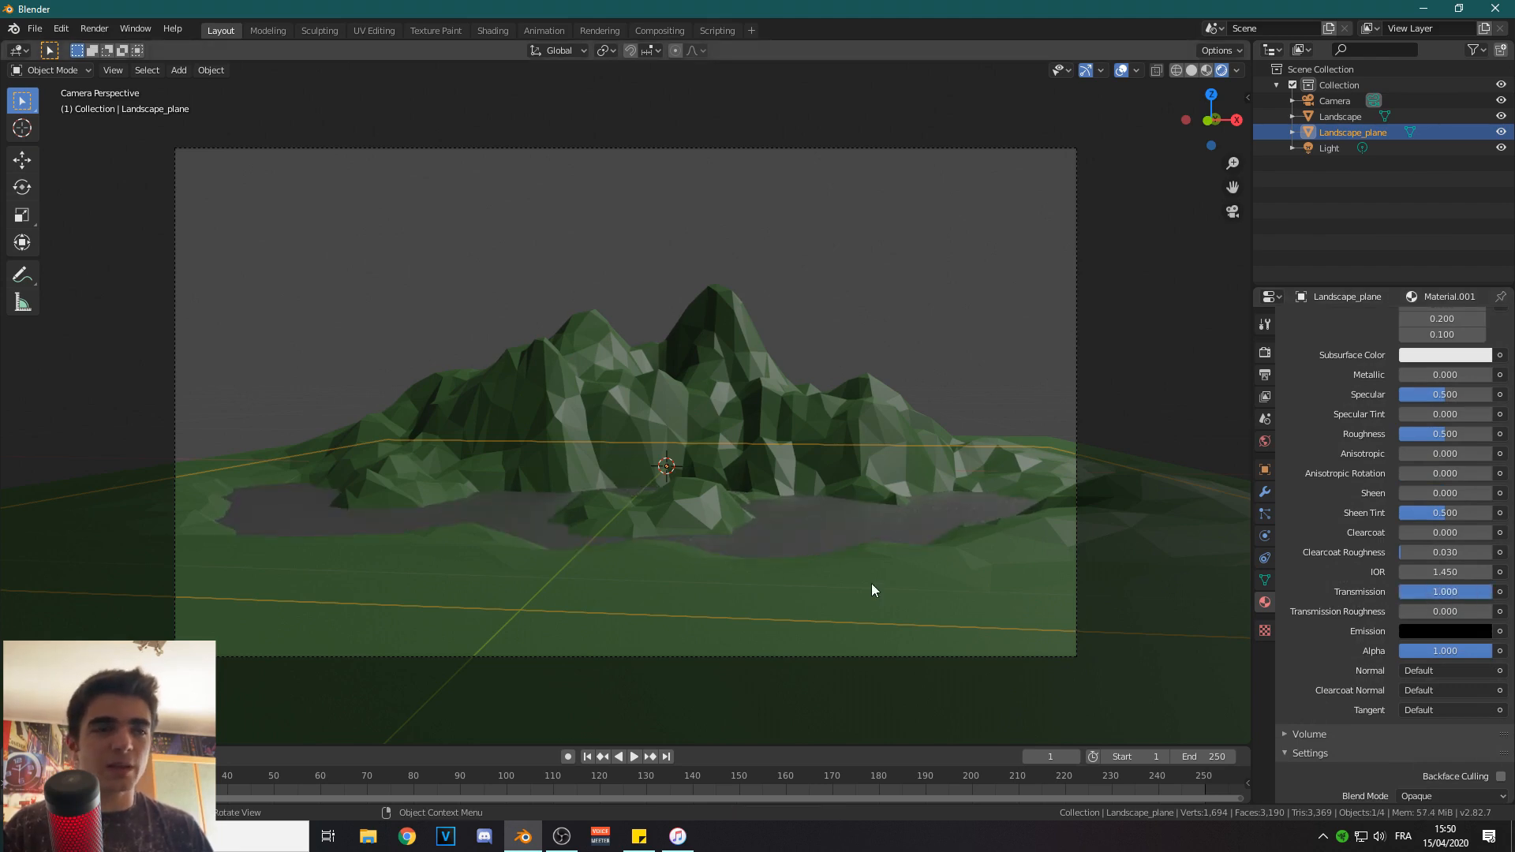
scroll(1408, 554, up, 2)
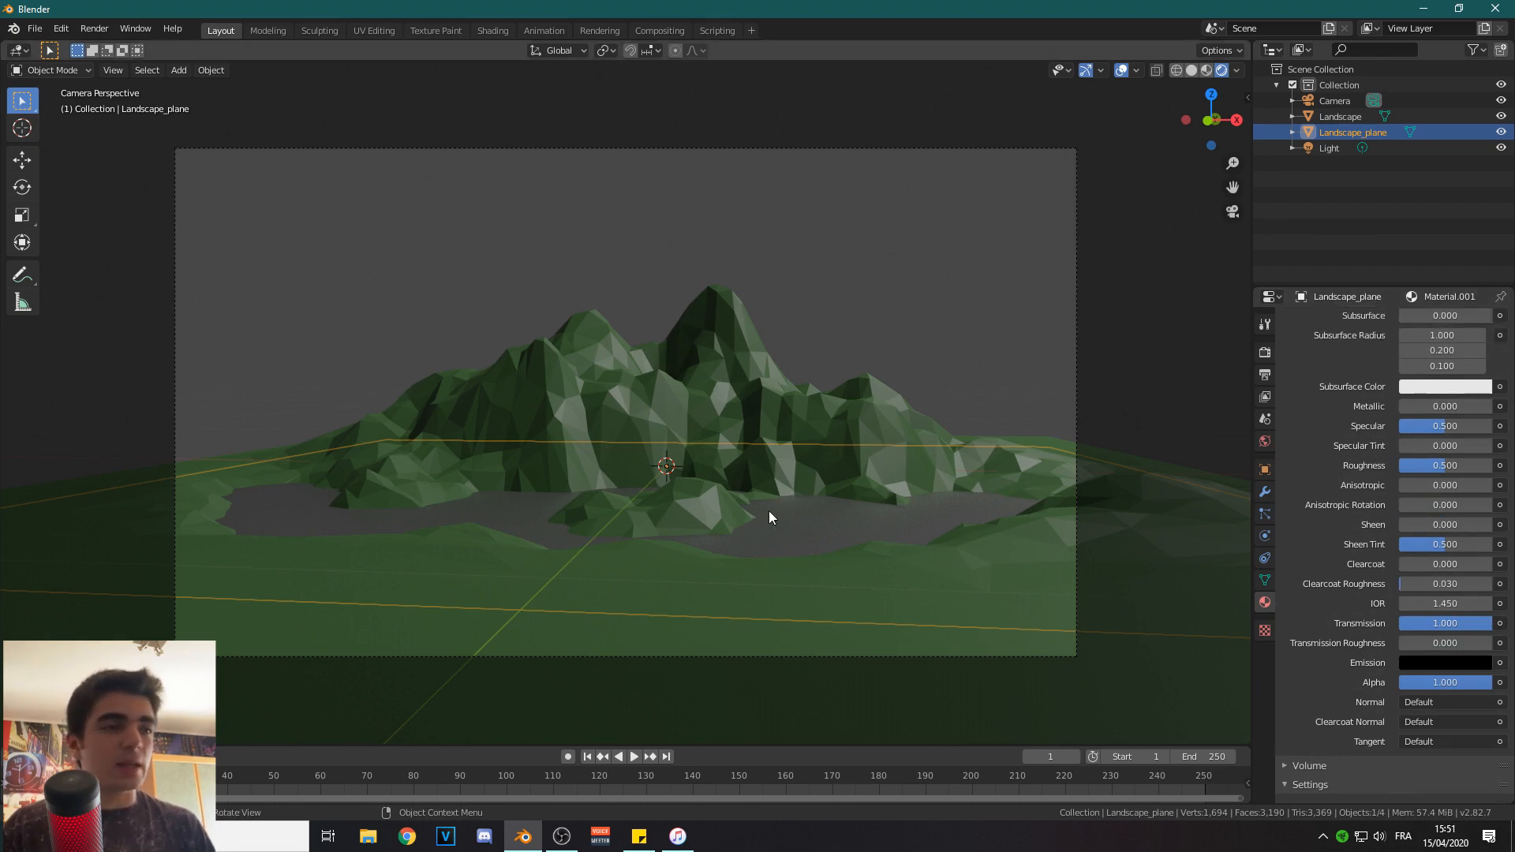
Apply flat shading to the lake plane and subdivide its face with 100 cuts in Edit Mode.
right_click(814, 518)
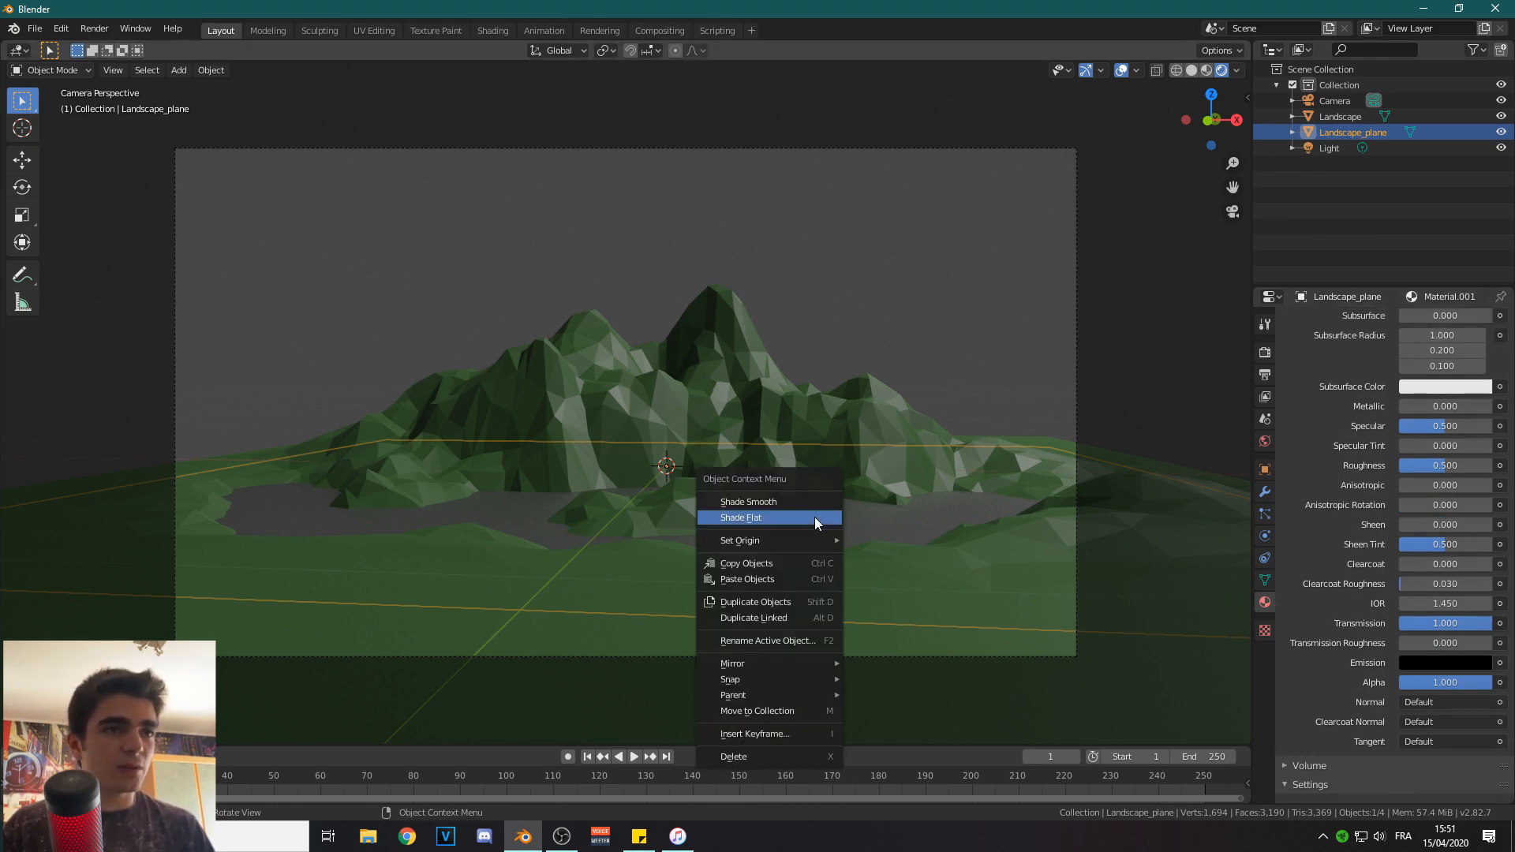
click(814, 518)
key(Tab)
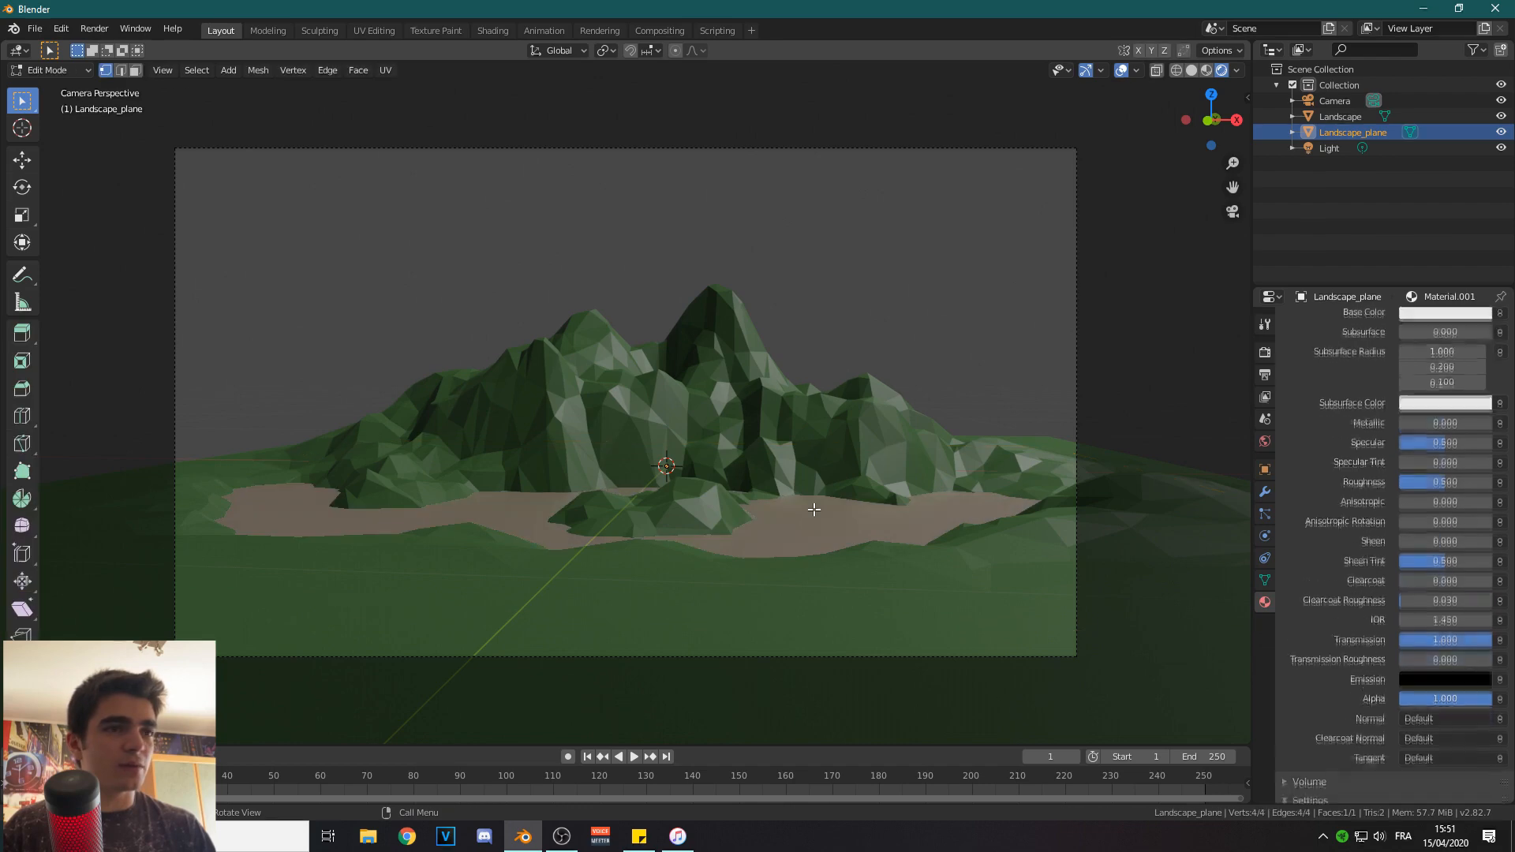
right_click(814, 512)
click(727, 428)
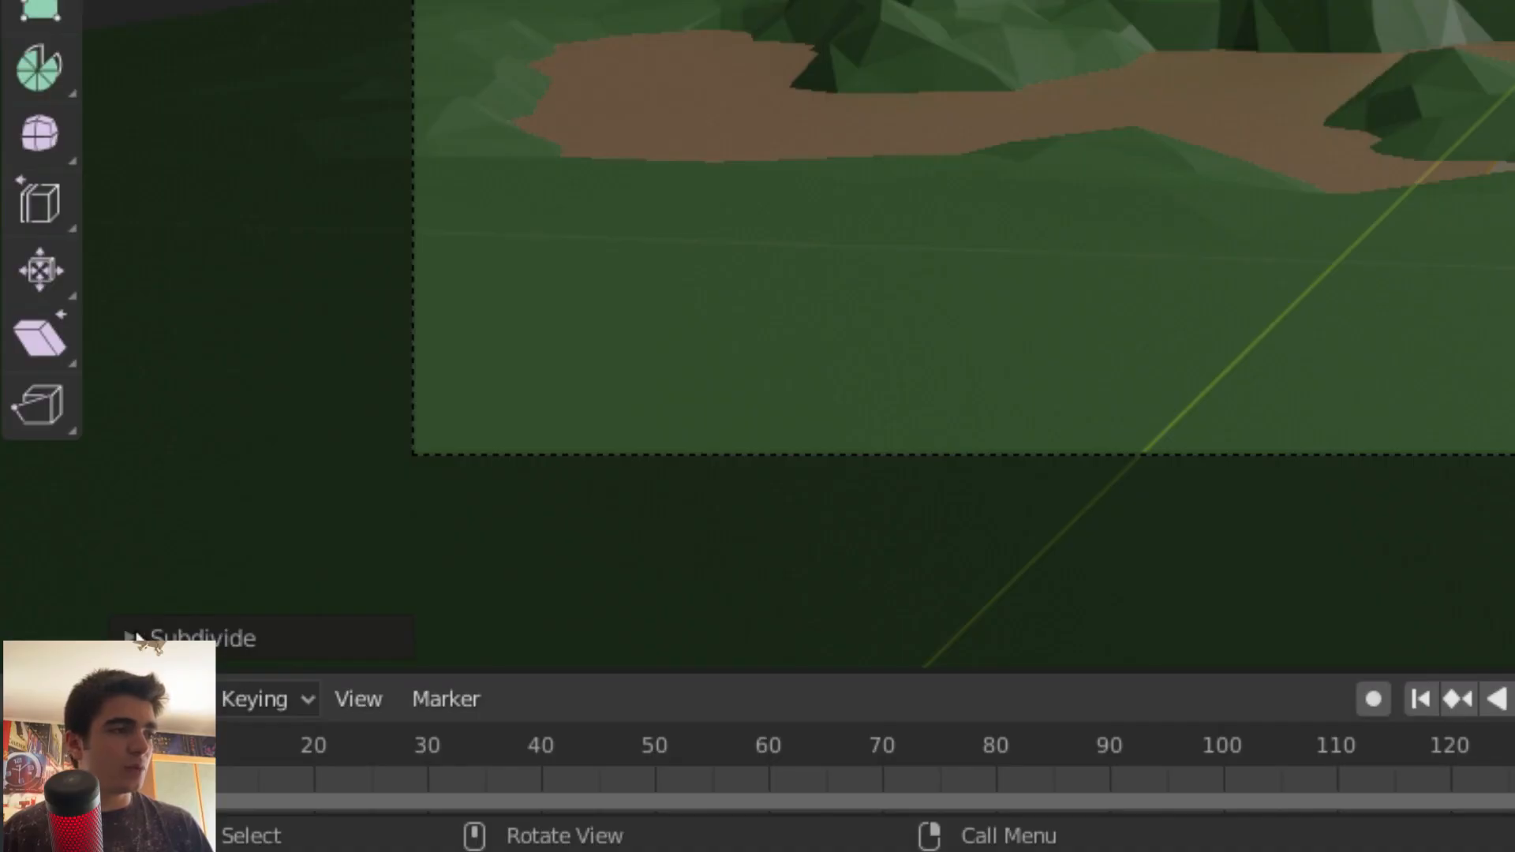
click(87, 730)
click(462, 372)
text(100)
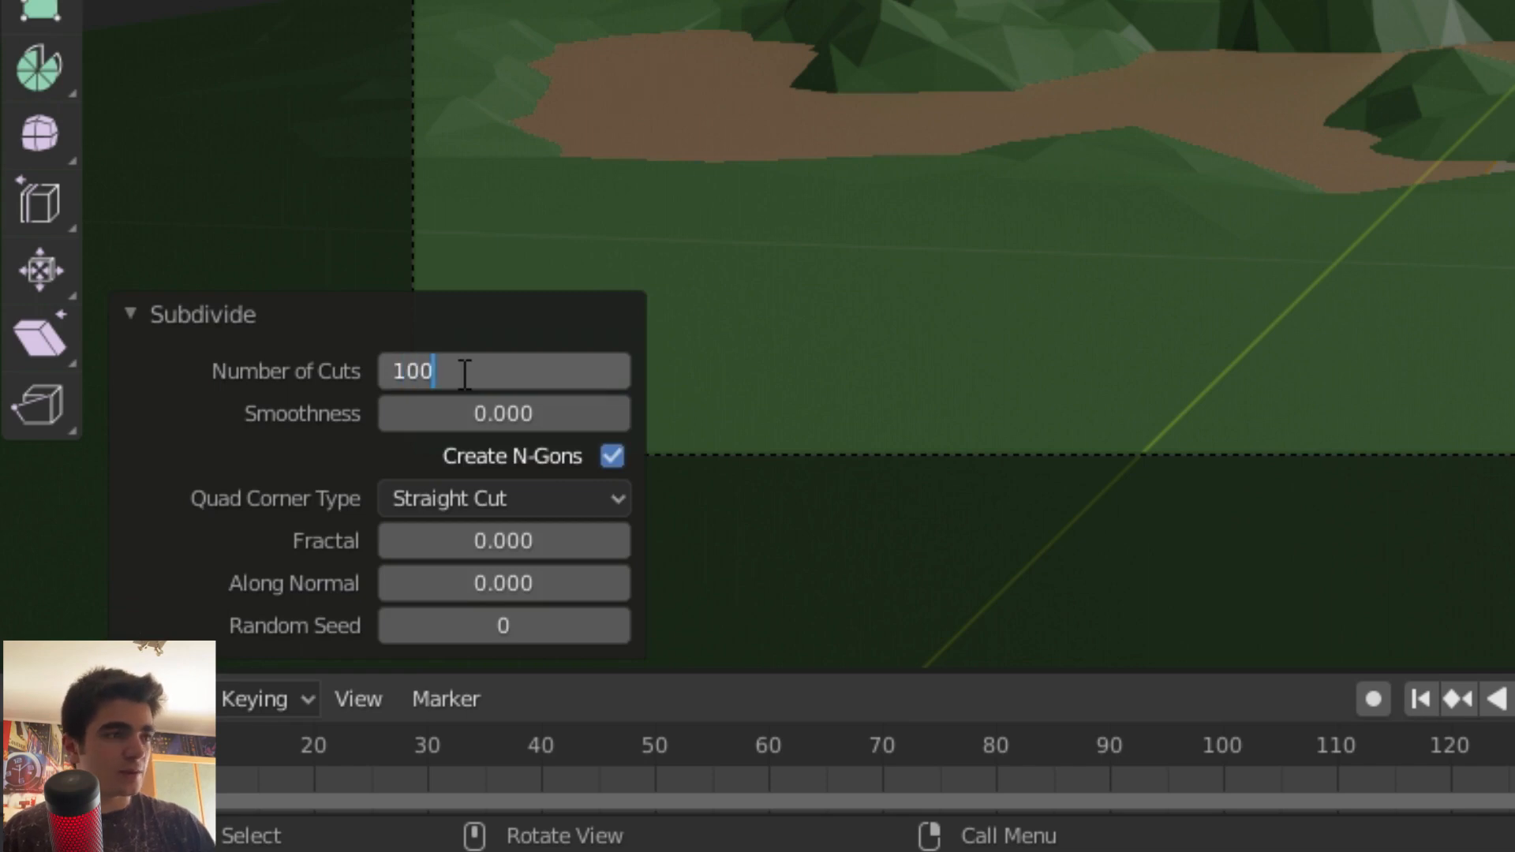
key(Return)
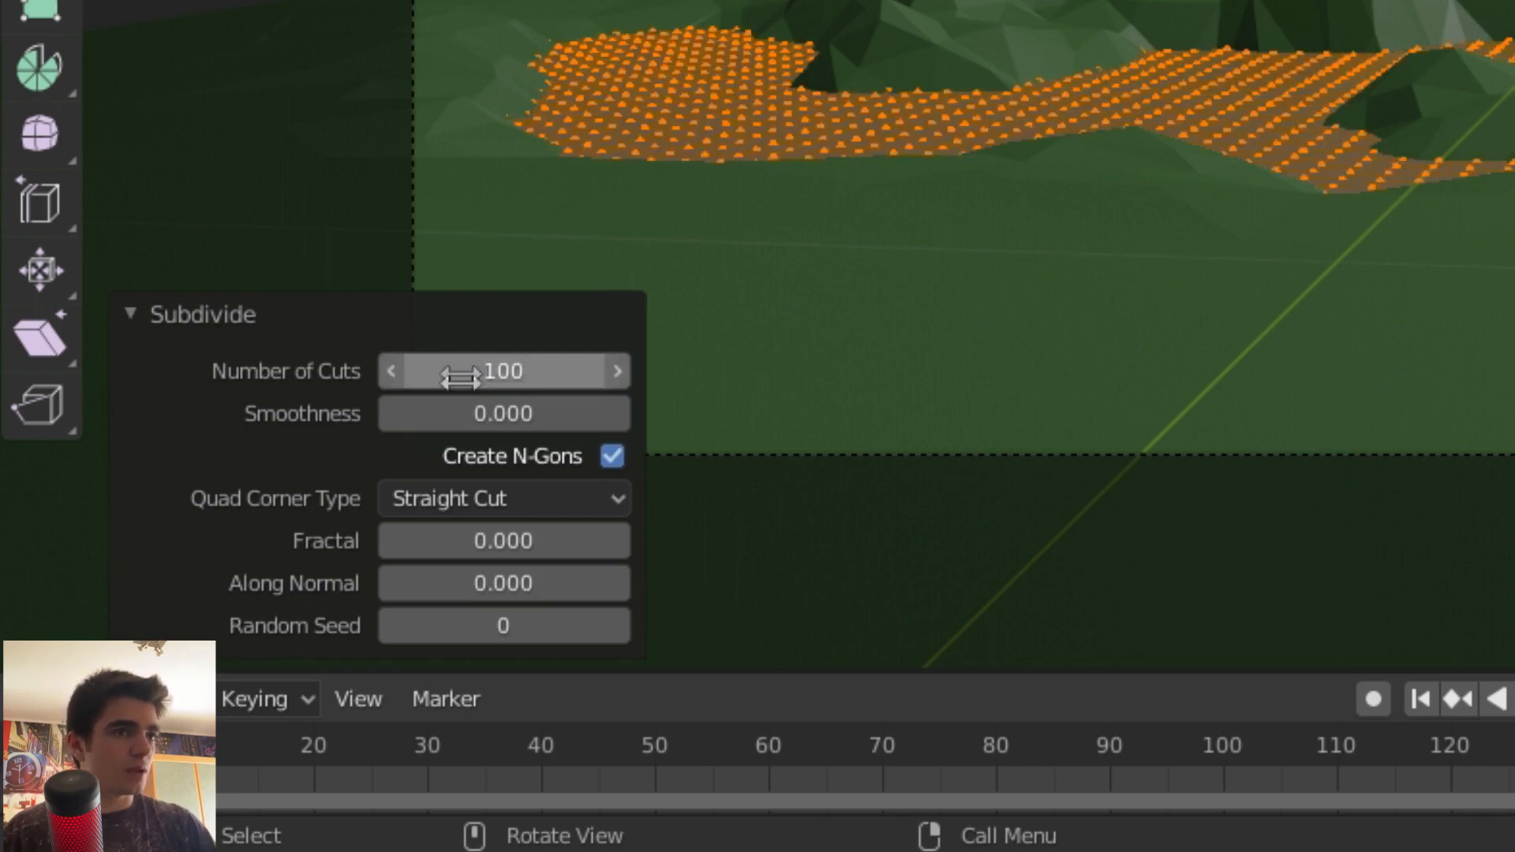
Adjust the fractal amount of the lake plane's subdivision to give the water surface slight waves.
click(618, 541)
click(618, 541)
click(617, 540)
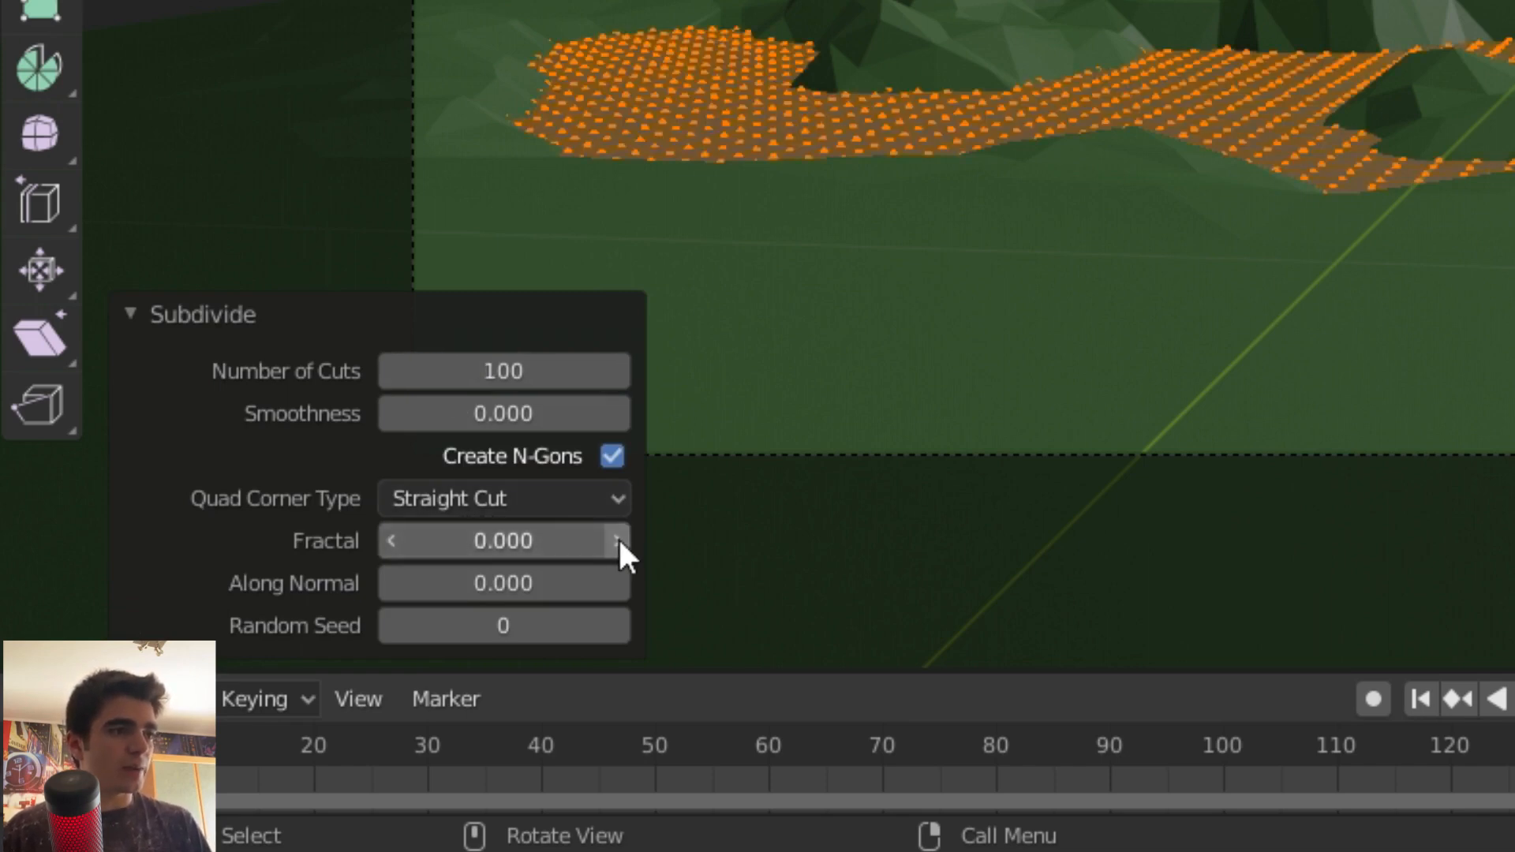
click(259, 692)
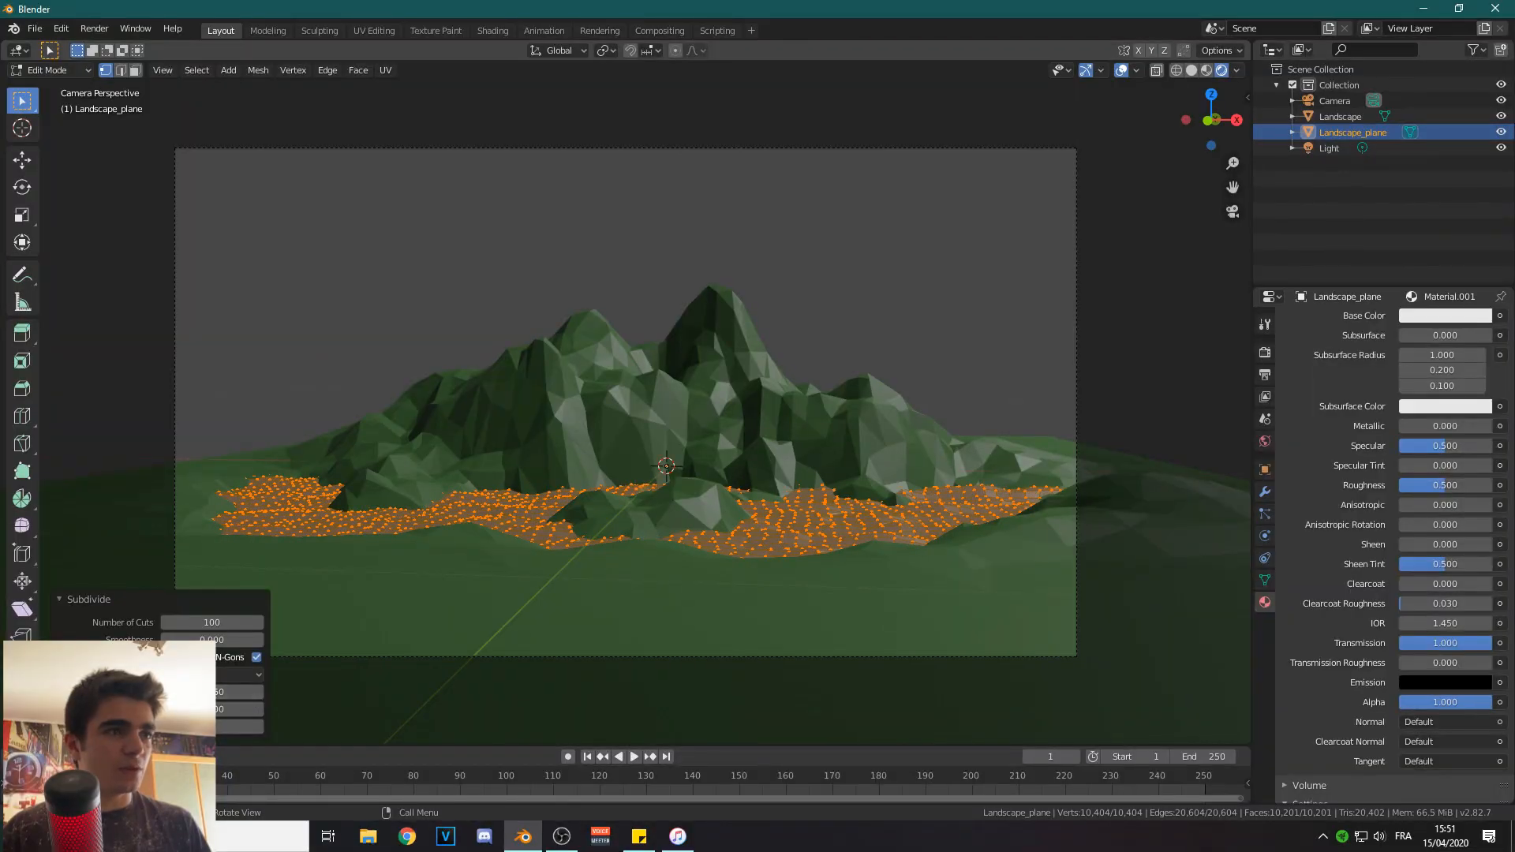
click(259, 692)
click(167, 692)
click(166, 692)
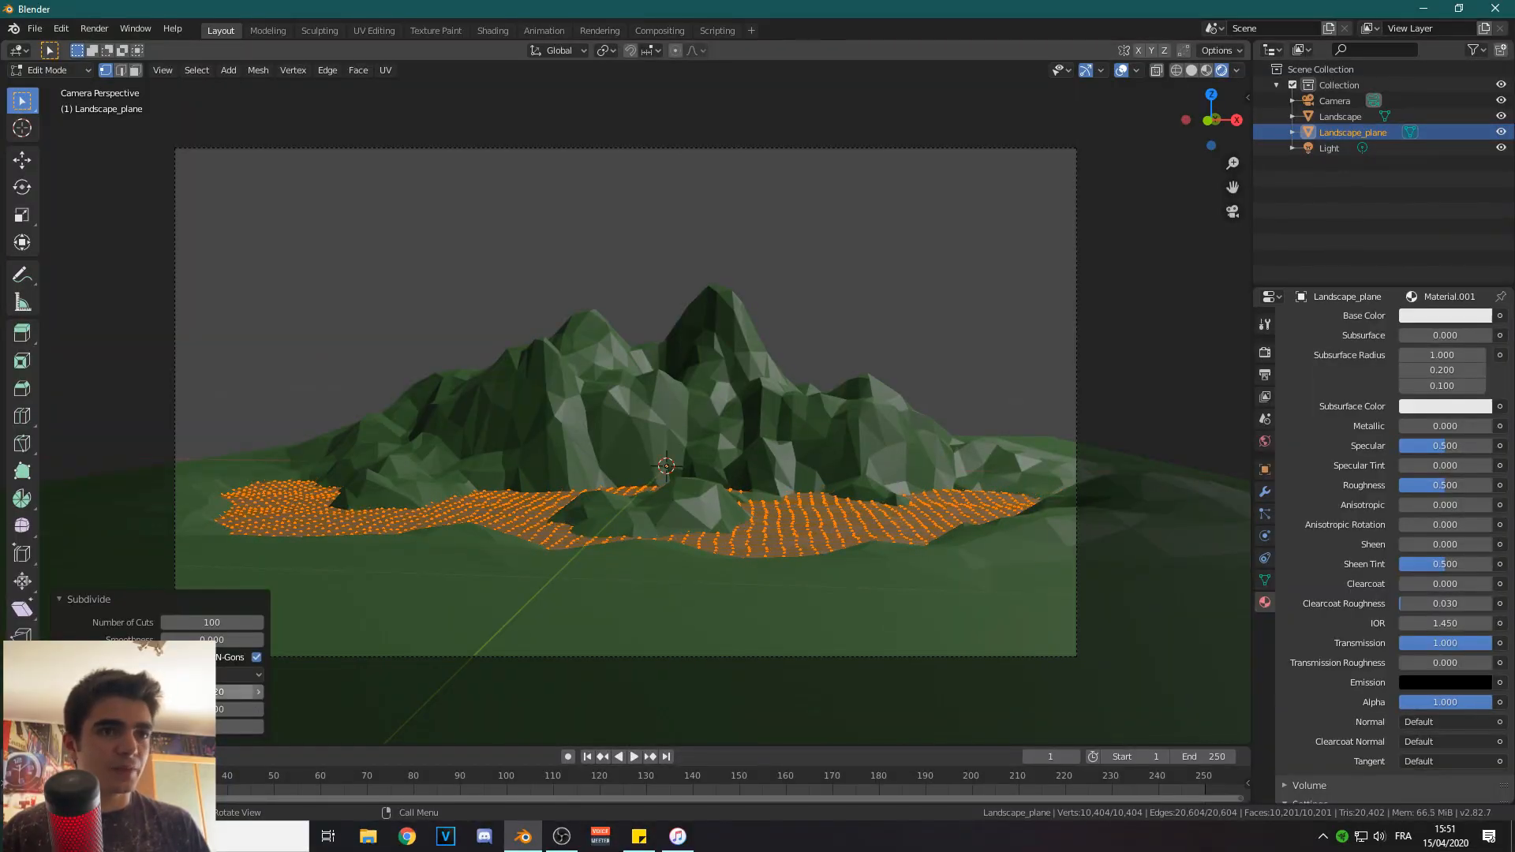
key(z)
click(608, 479)
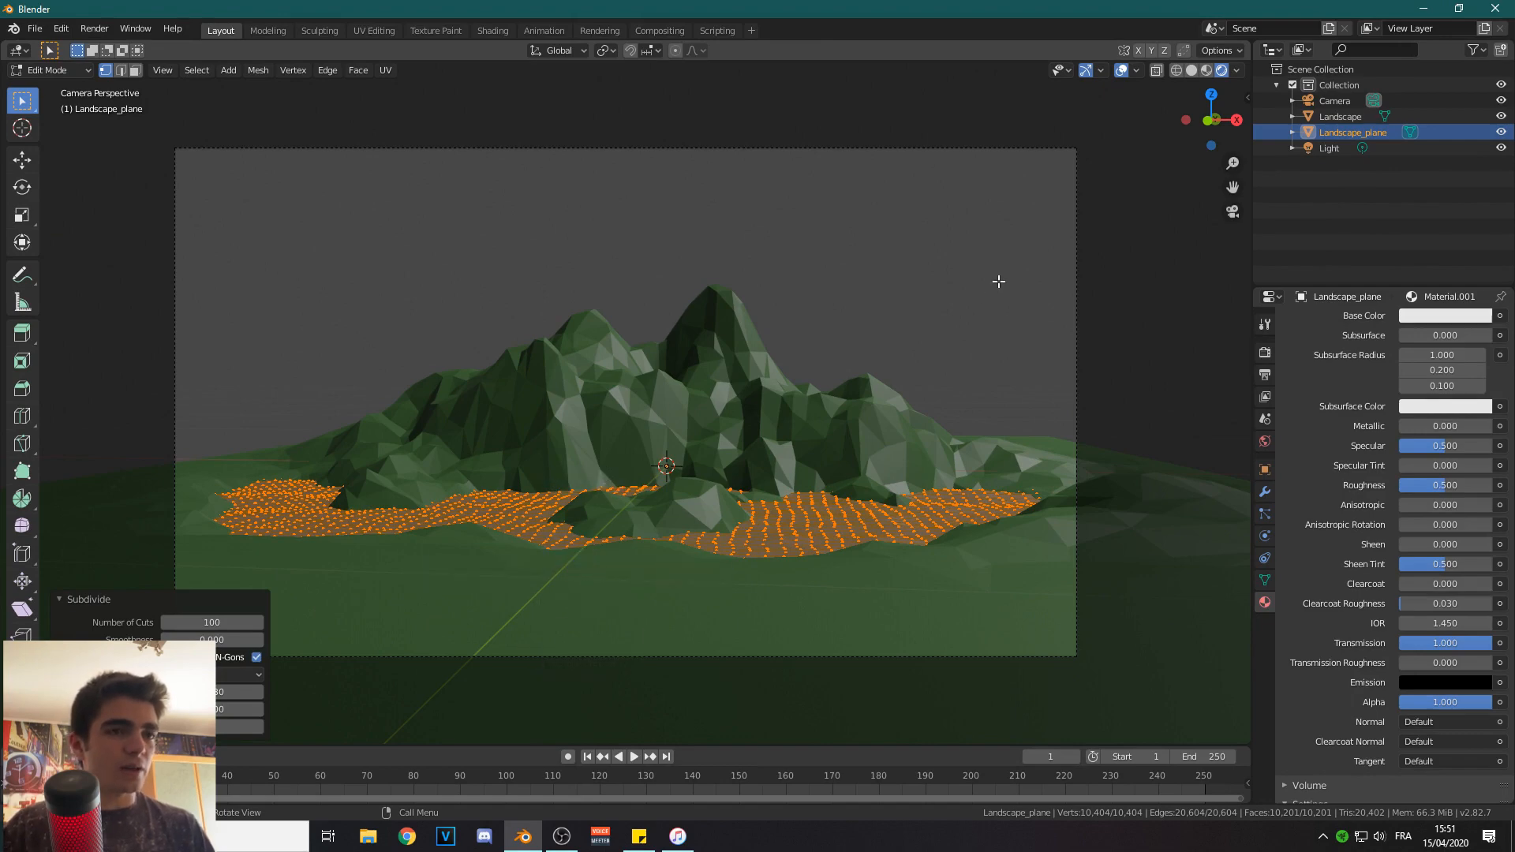
Return to Object Mode, apply flat shading to the subdivided lake plane and go back to the camera view.
key(Tab)
middle_drag(751, 633, 597, 447)
scroll(917, 628, up, 3)
scroll(596, 447, up, 1)
right_click(579, 420)
click(579, 423)
key(KP_0)
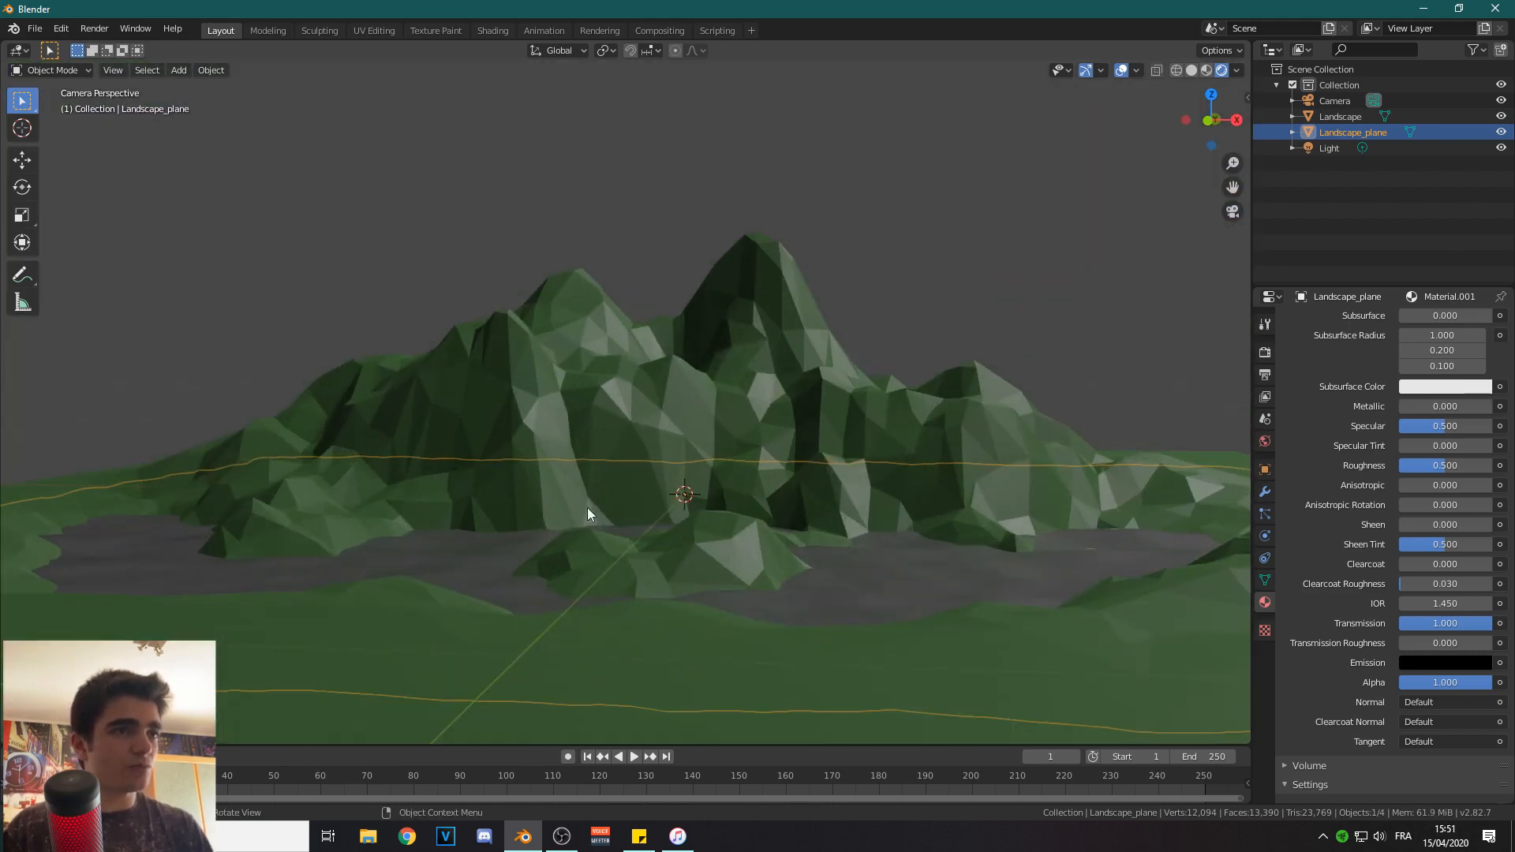
scroll(826, 515, down, 1)
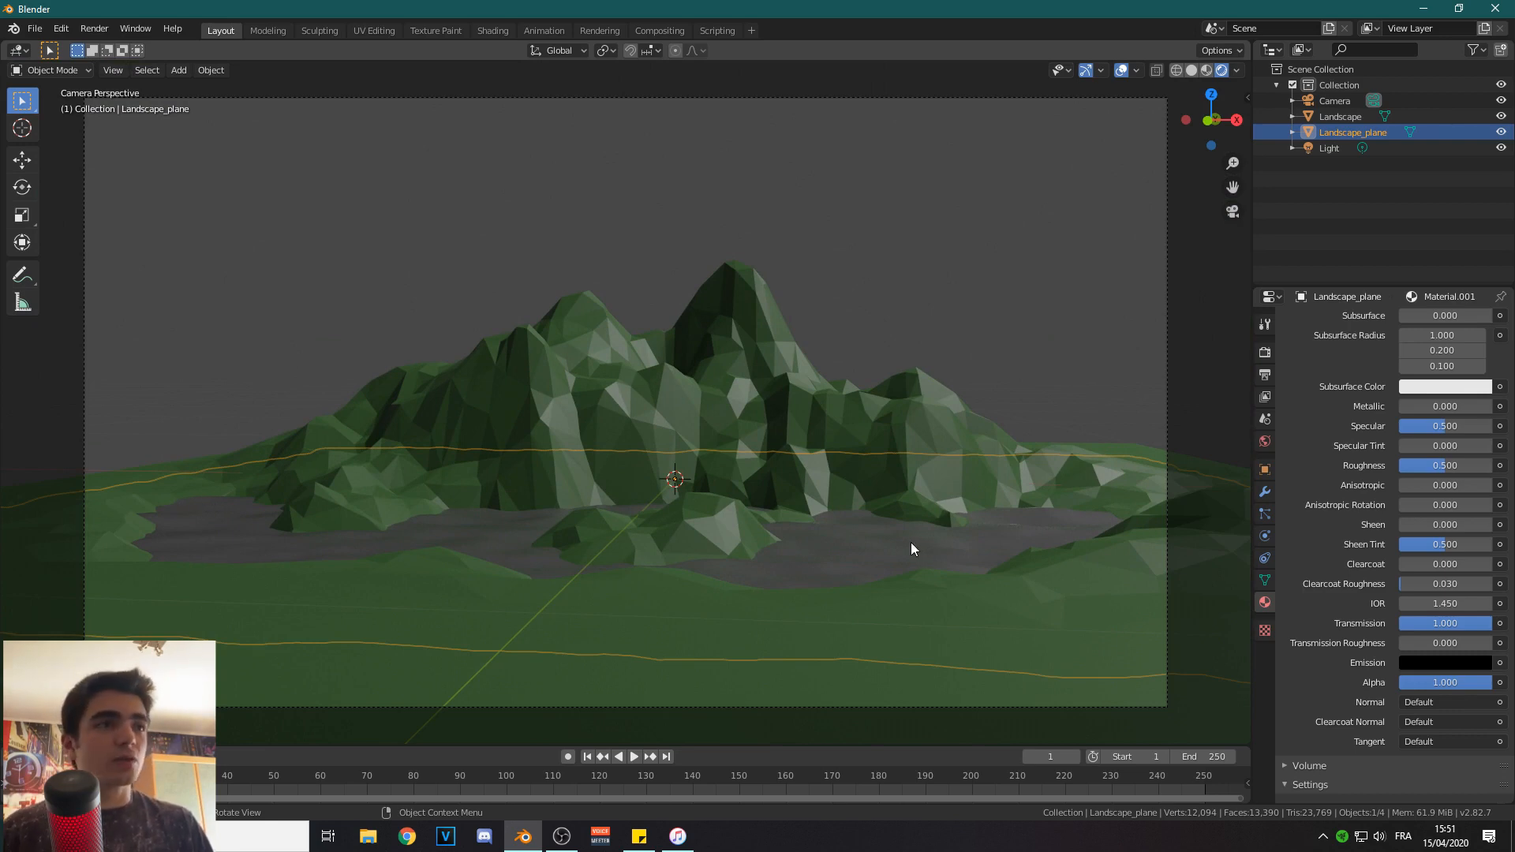
Select the Landscape terrain, make its "Montagne roche" material slot active and enter Edit Mode.
click(623, 320)
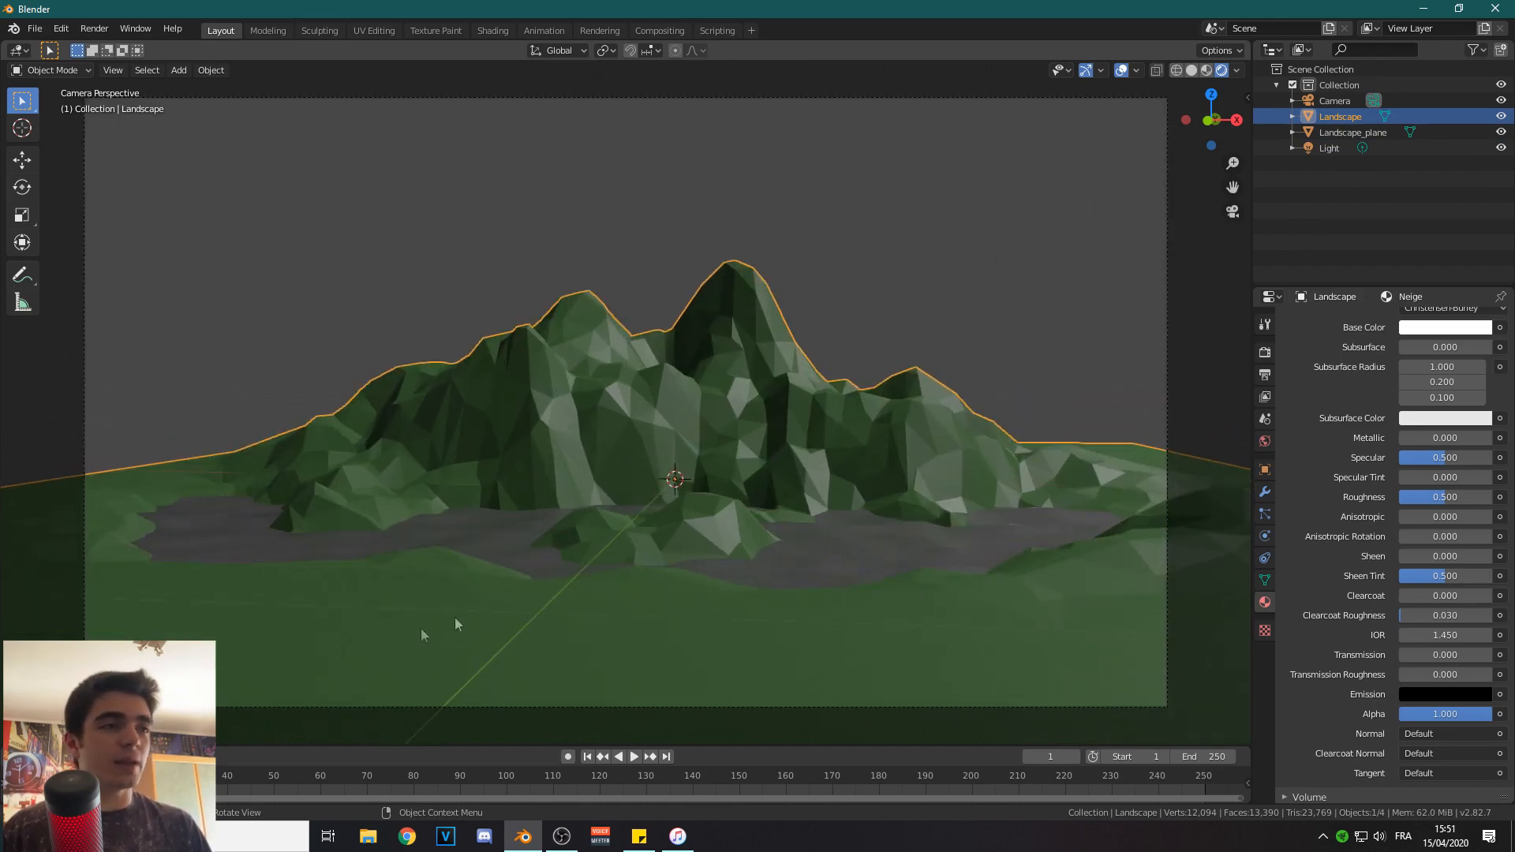
scroll(542, 423, down, 1)
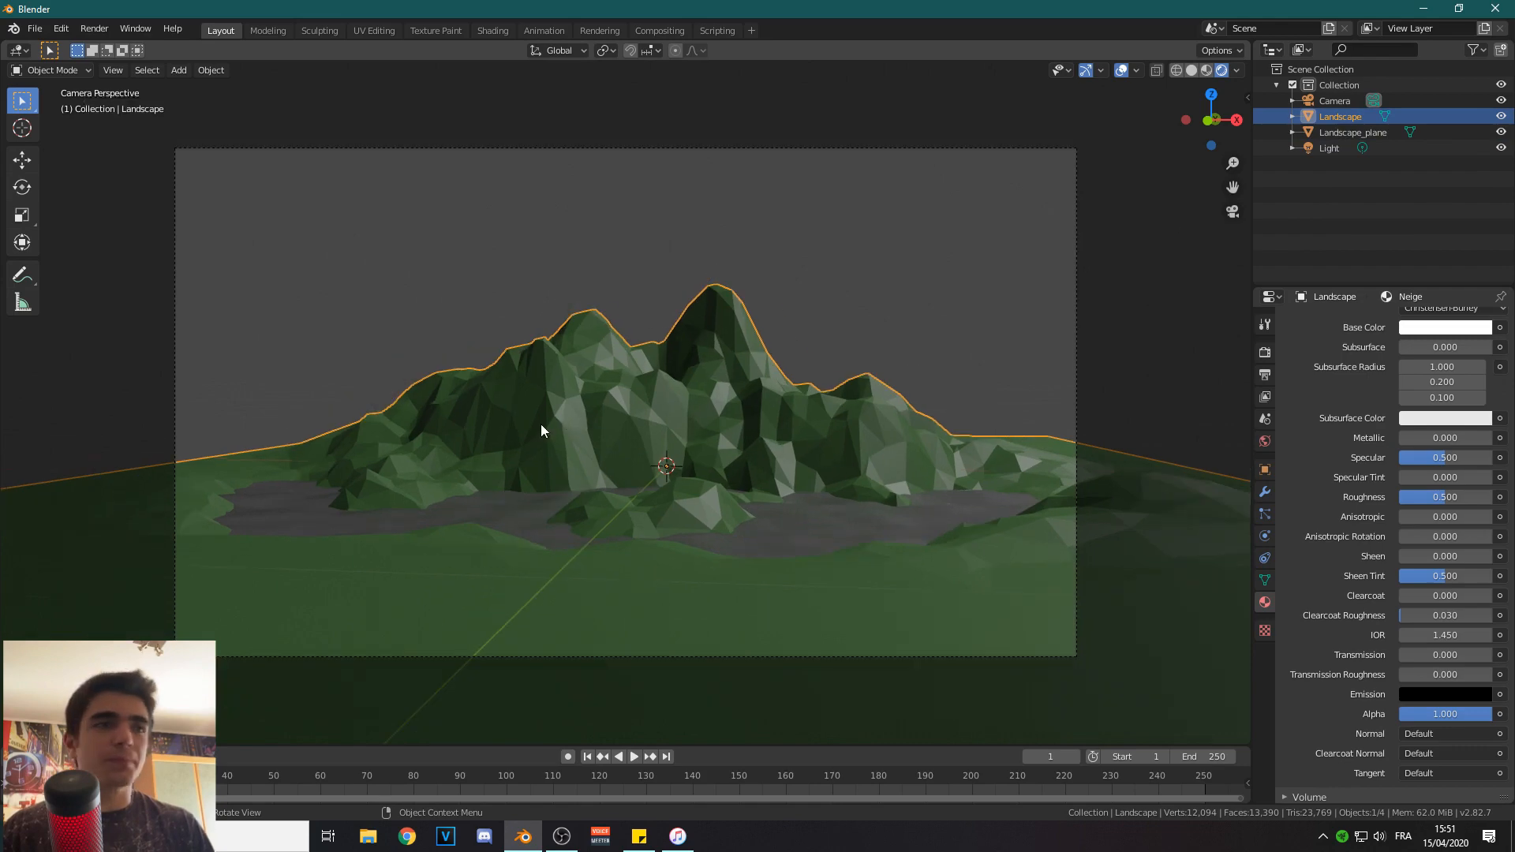
middle_drag(541, 424, 465, 450)
scroll(1393, 508, up, 8)
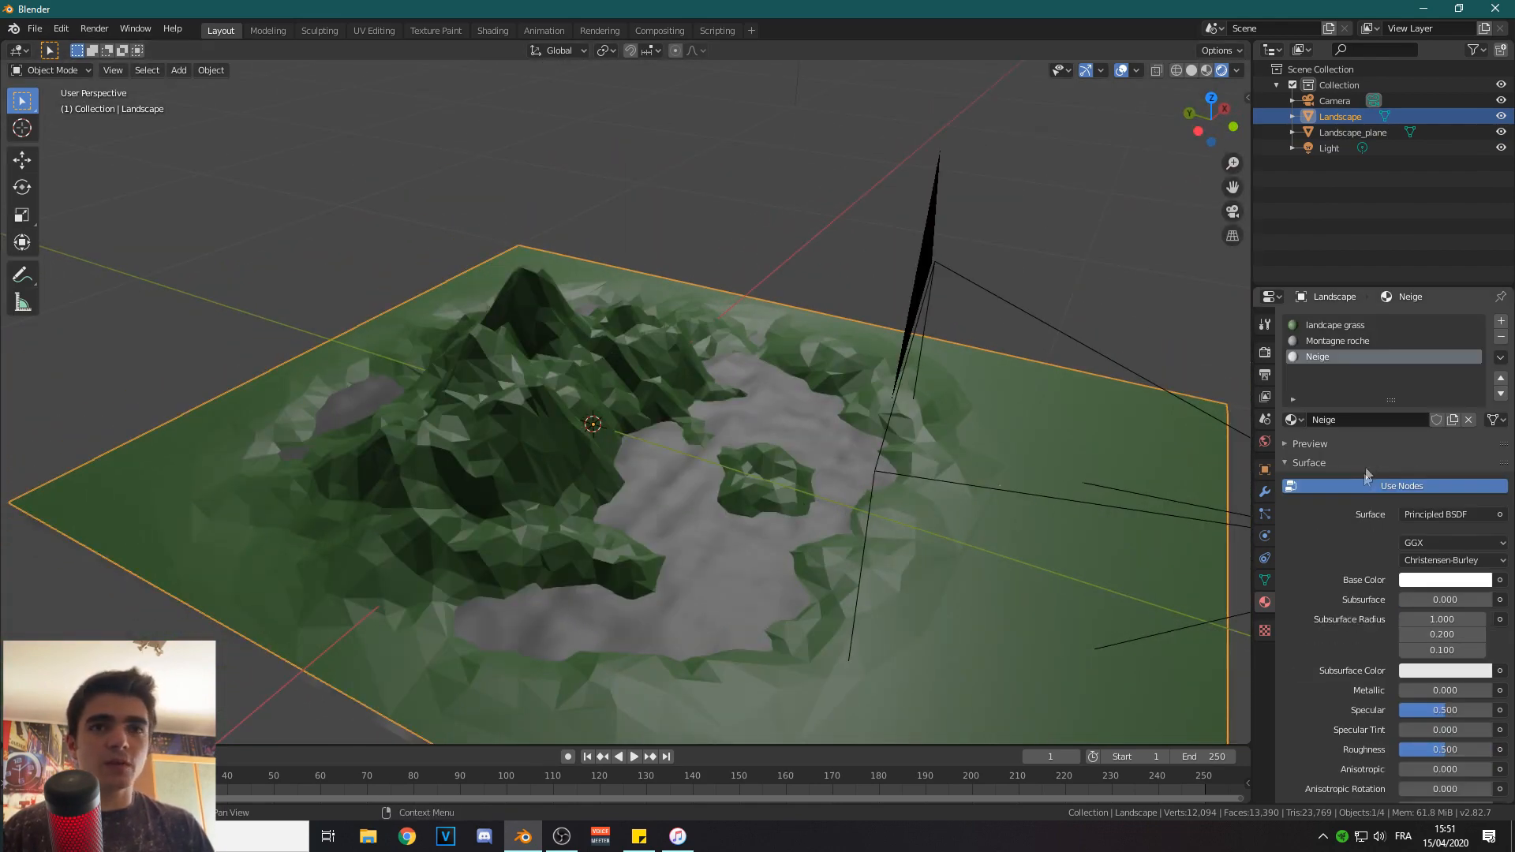
click(1322, 341)
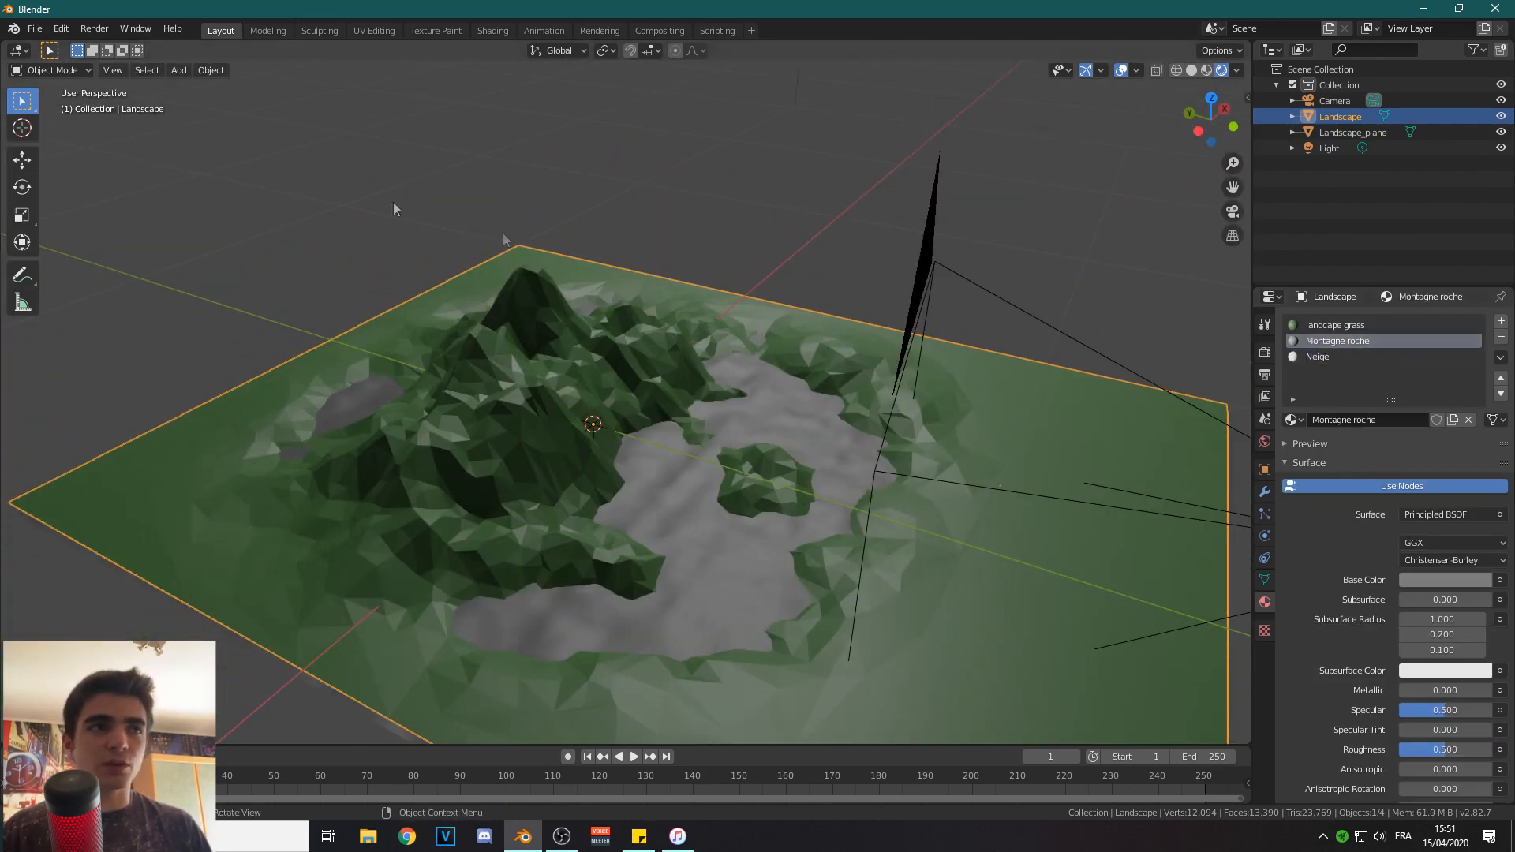
click(52, 70)
click(45, 101)
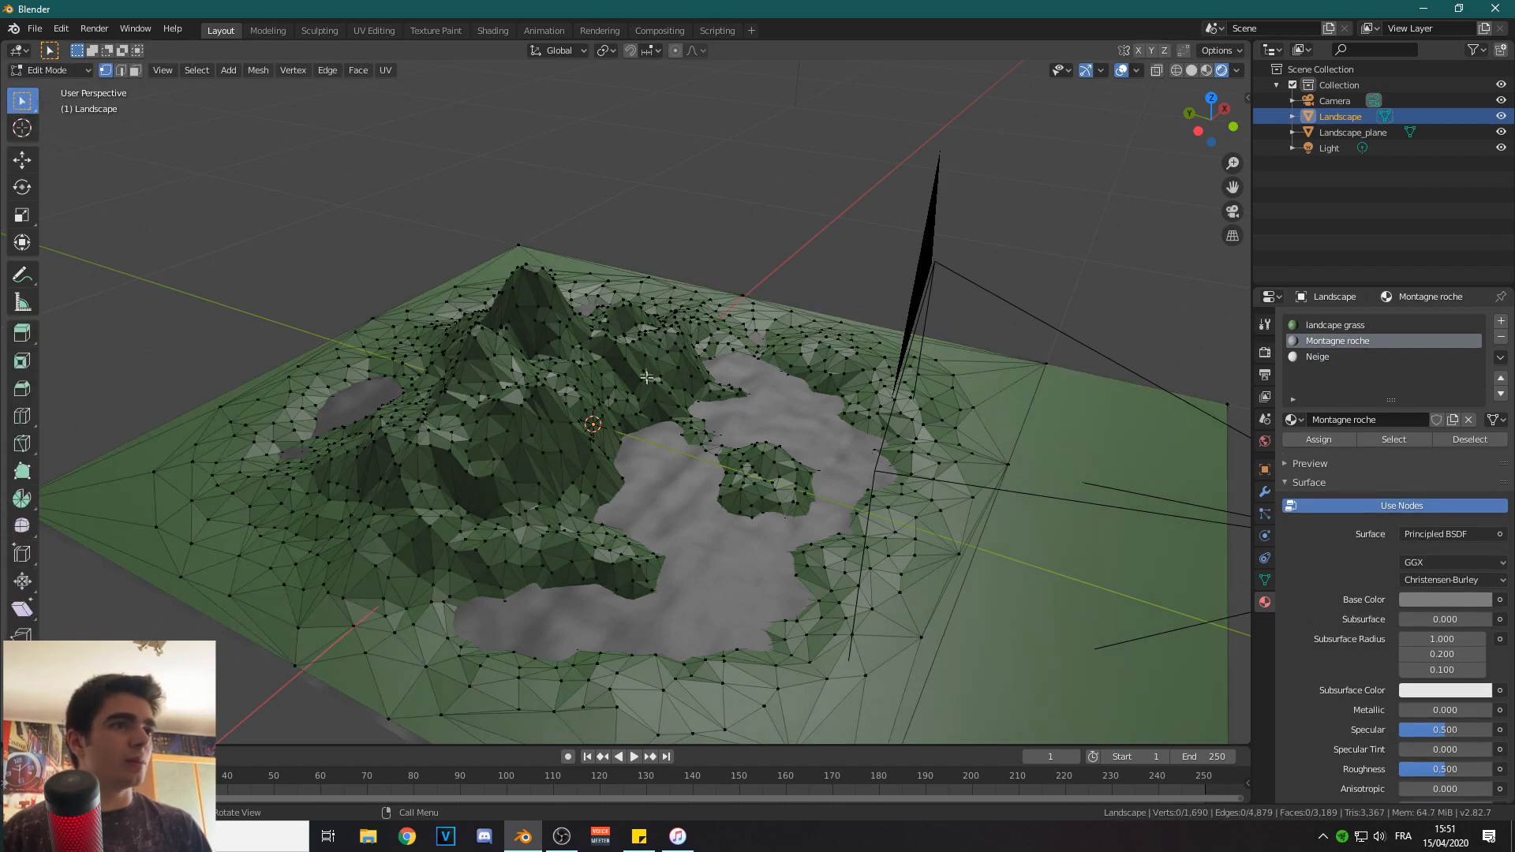
Circle-select the vertices of the central mountain range from the top orthographic view and check the selection through the camera.
click(1212, 98)
scroll(705, 311, up, 1)
scroll(705, 311, down, 3)
shift+middle_drag(705, 310, 684, 401)
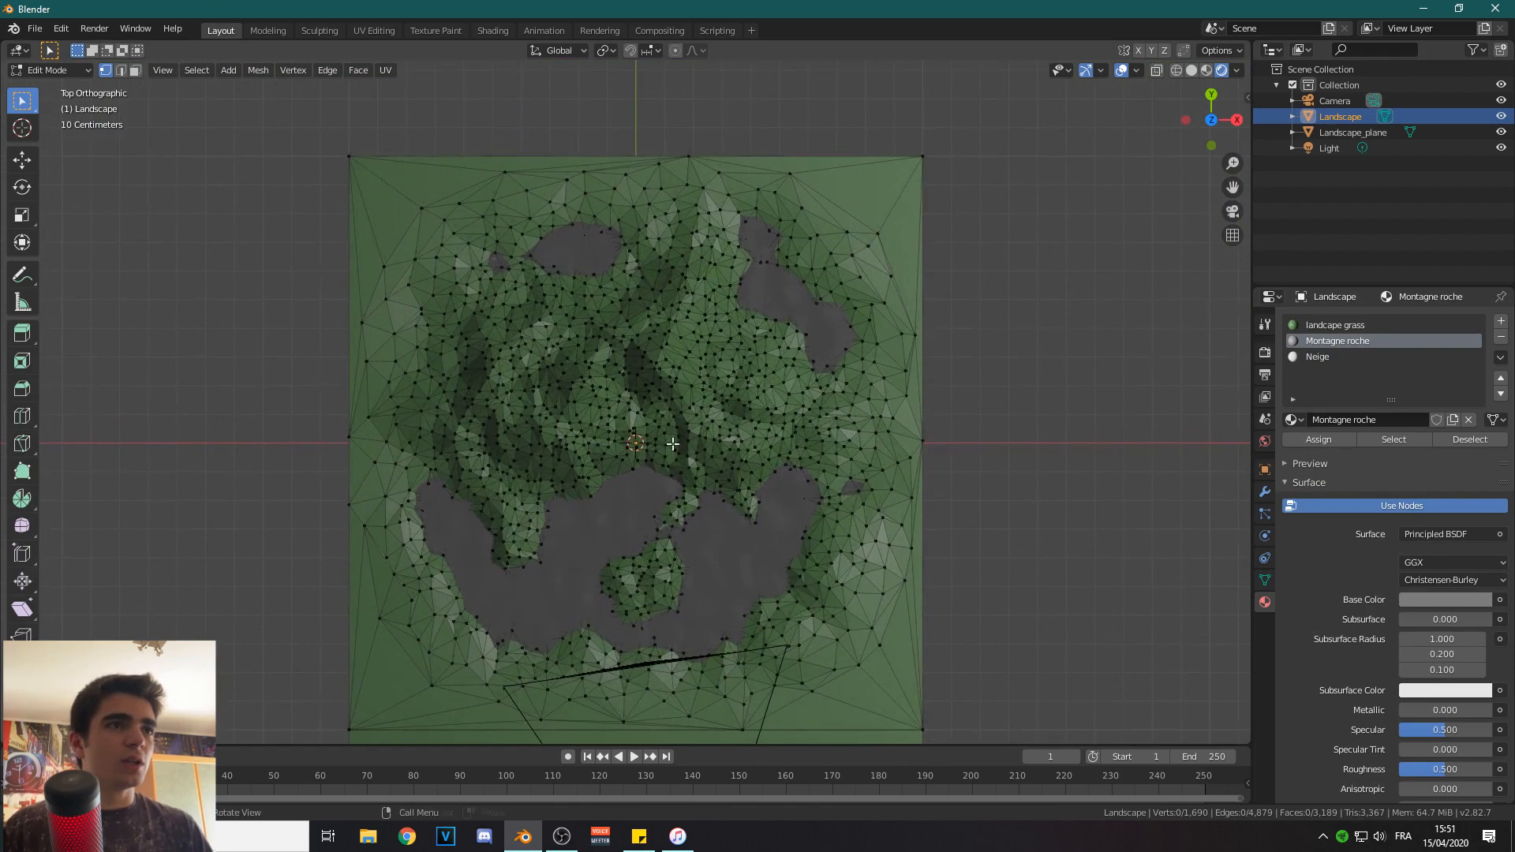
scroll(627, 419, up, 2)
key(c)
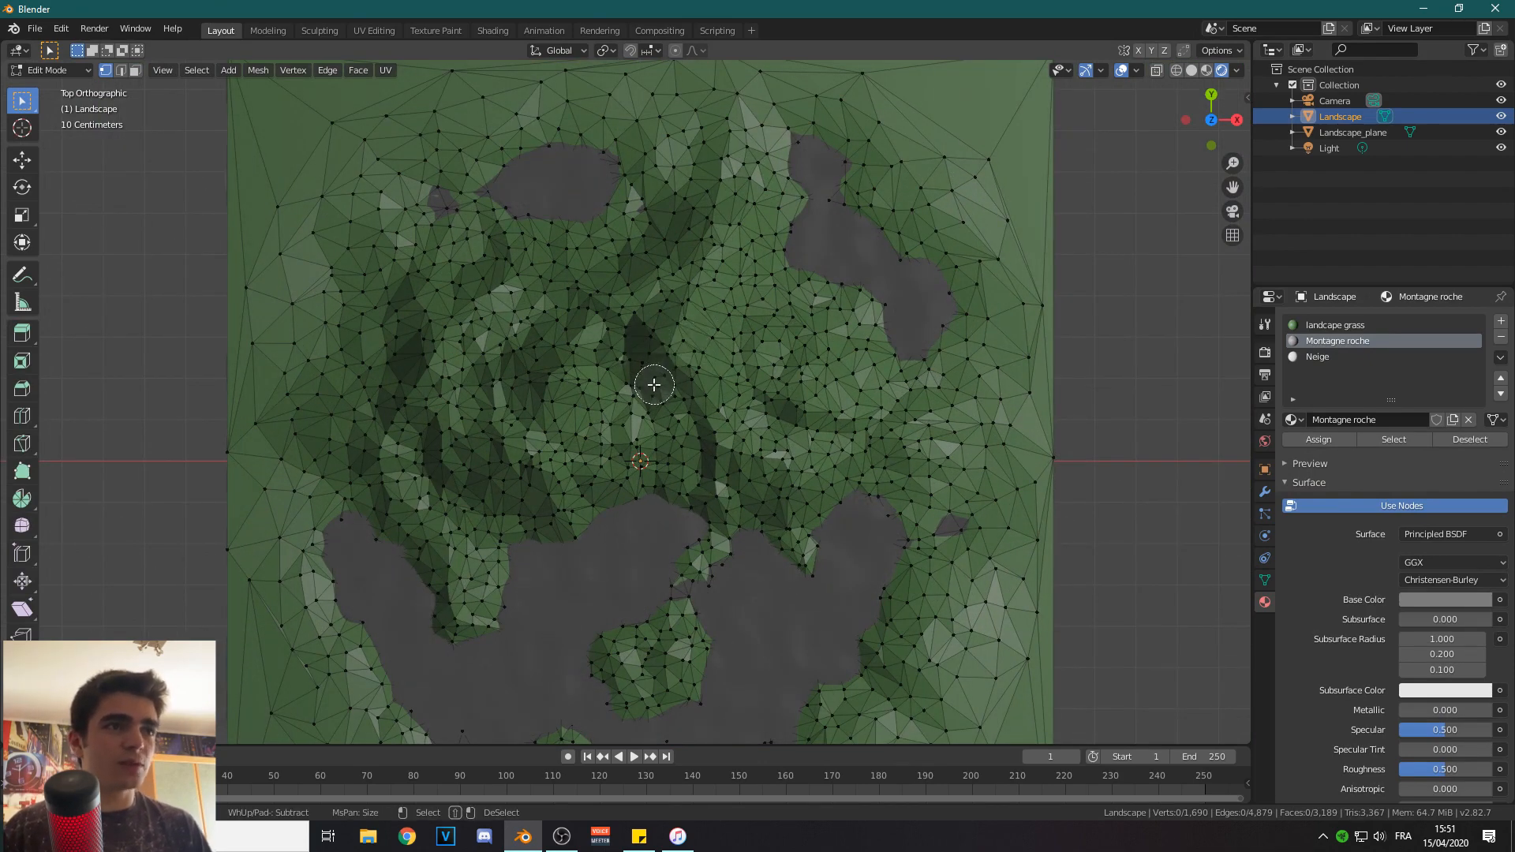
scroll(654, 385, down, 6)
scroll(654, 387, up, 4)
scroll(653, 386, up, 3)
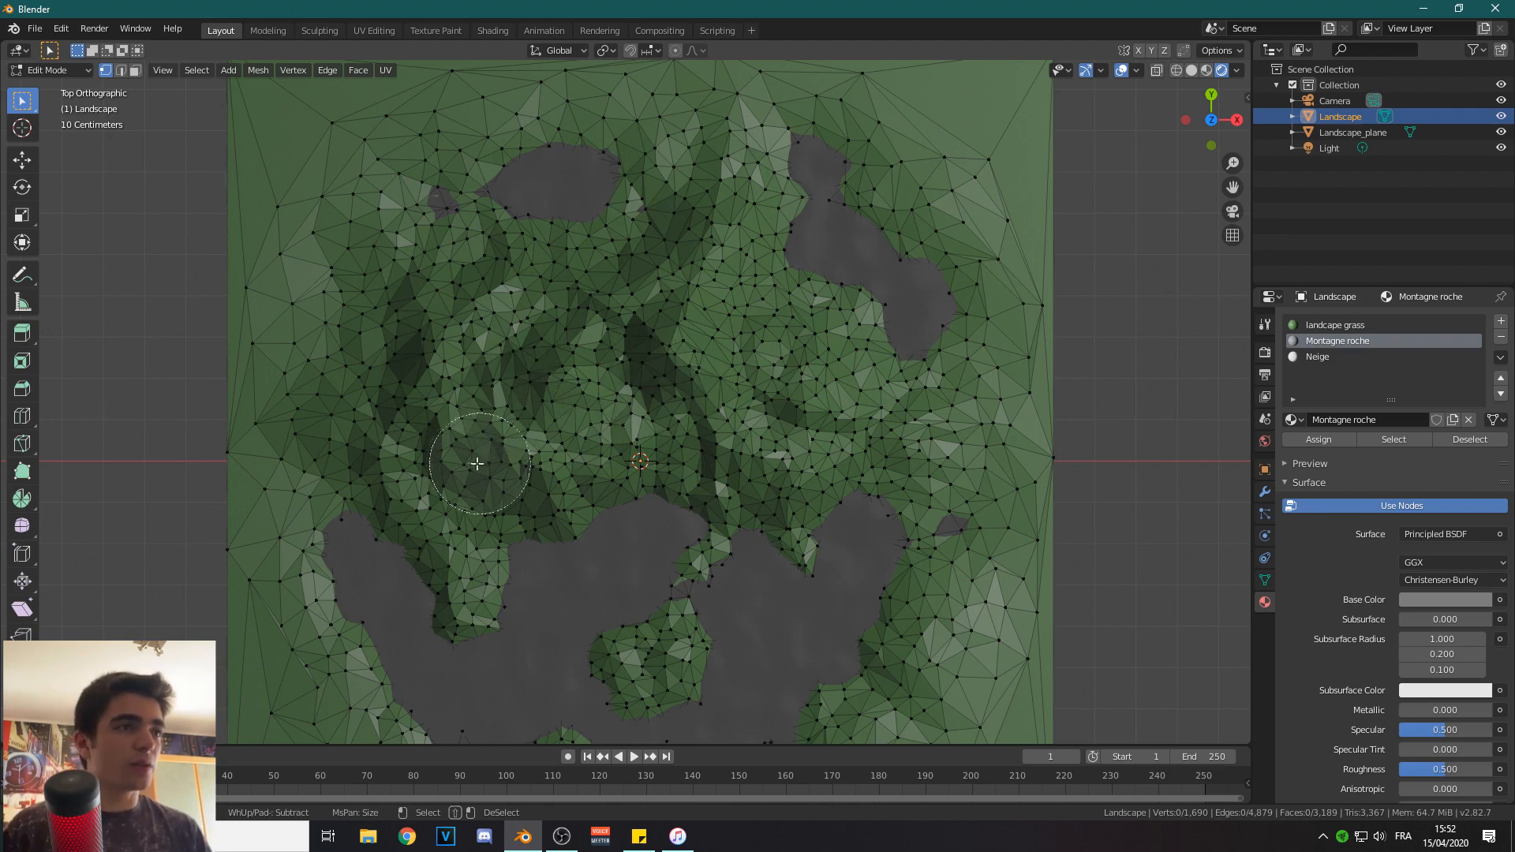
mouse_move(575, 500)
mouse_down()
mouse_move(430, 394)
mouse_move(676, 369)
mouse_move(694, 465)
mouse_move(762, 394)
mouse_move(711, 465)
mouse_move(773, 477)
mouse_move(813, 430)
mouse_move(781, 473)
mouse_move(817, 485)
mouse_move(760, 378)
mouse_move(588, 360)
mouse_move(734, 324)
mouse_move(695, 276)
mouse_move(680, 337)
mouse_up()
key(Escape)
key(KP_0)
scroll(680, 337, up, 2)
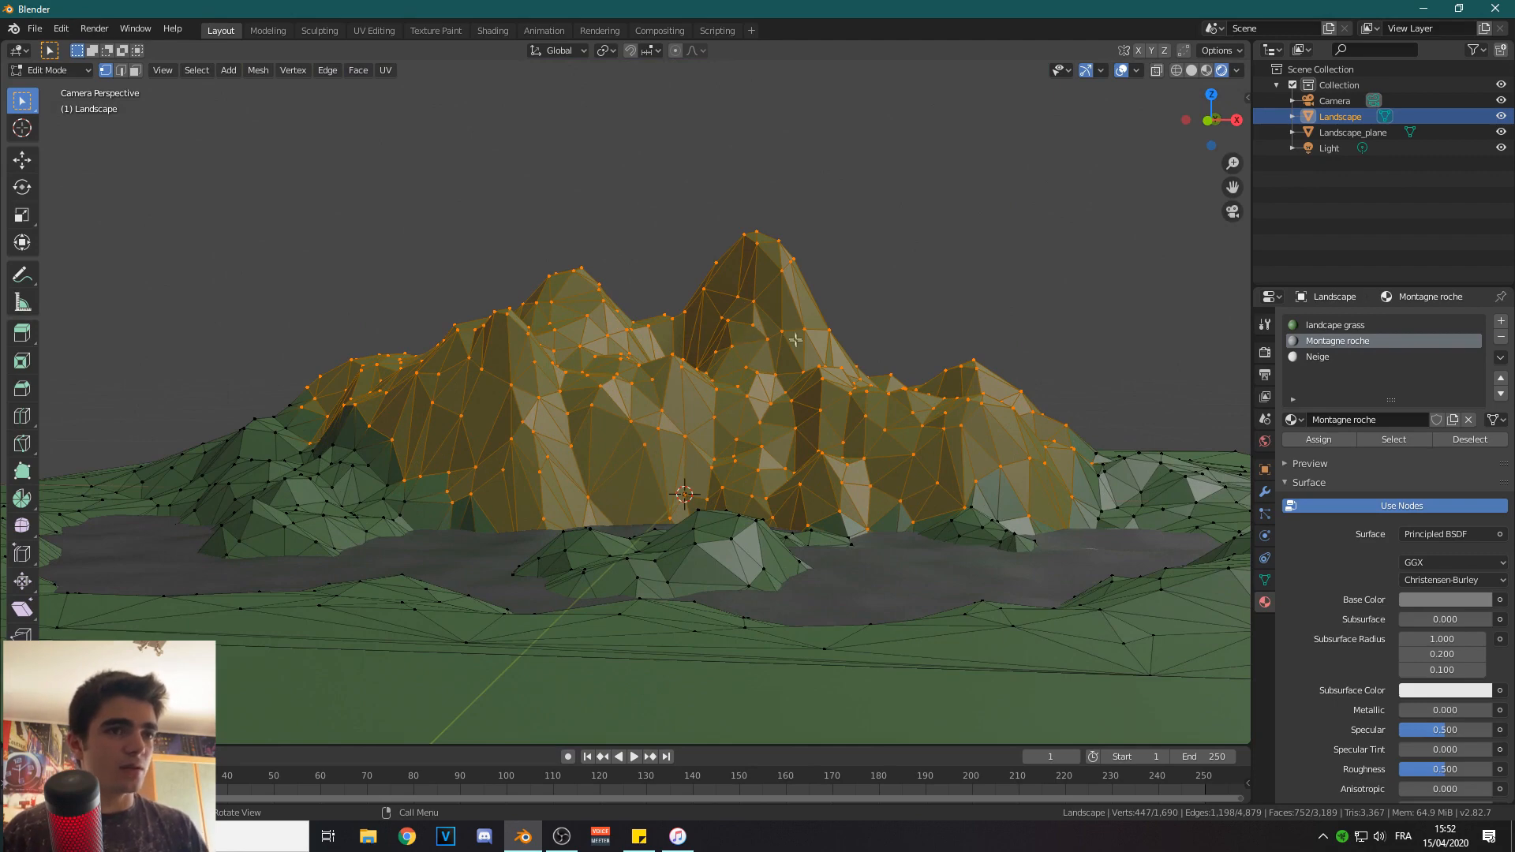
Extend the mountain's vertex selection with circle select at its right foot and along its lower left slope.
key(c)
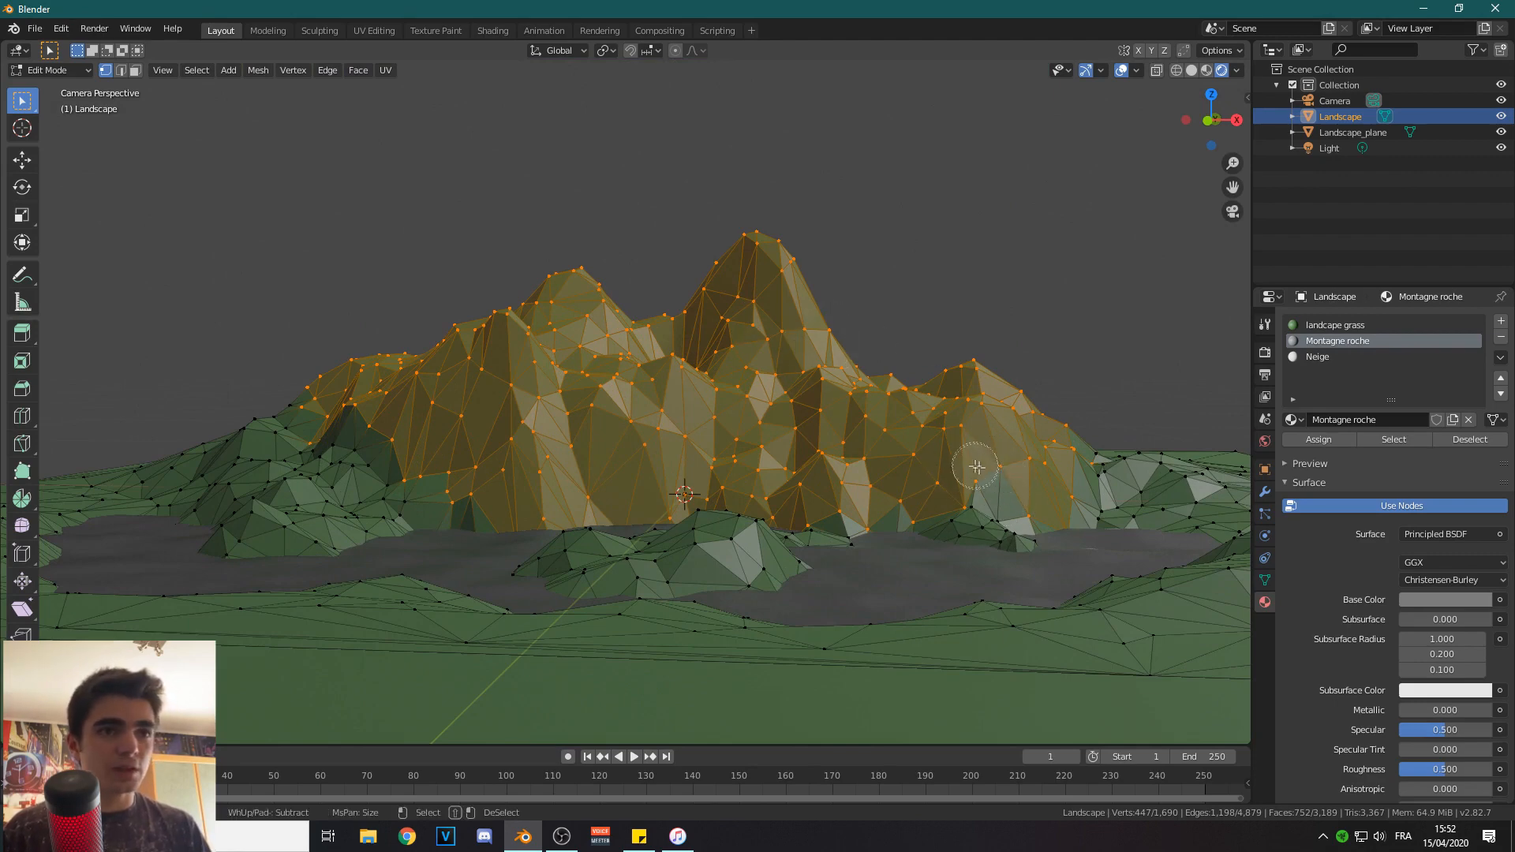
click(1092, 513)
key(Escape)
key(c)
drag(347, 438, 422, 490)
key(Escape)
Switch to face selection and add the missed faces along the mountain's base at the lake shore to the selection.
scroll(907, 525, up, 4)
shift+click(916, 521)
shift+click(784, 553)
shift+click(827, 534)
click(135, 72)
shift+click(807, 544)
shift+click(706, 531)
shift+click(695, 533)
shift+click(947, 513)
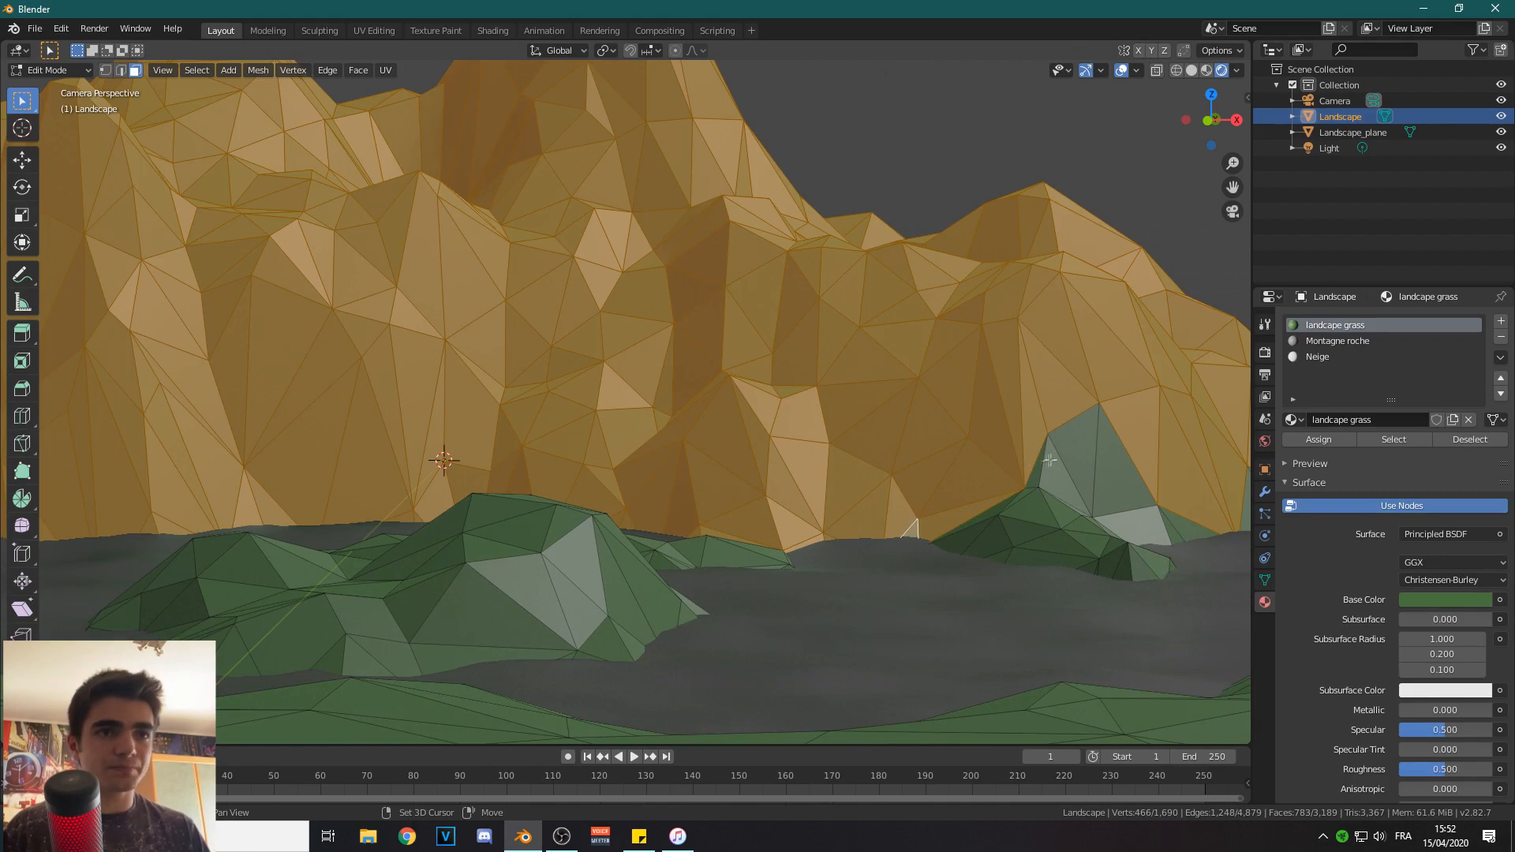
Add the unselected faces around the mountain's right-hand foot to the face selection.
shift+click(1037, 474)
scroll(945, 532, down, 1)
shift+click(1100, 505)
shift+click(1035, 465)
shift+click(992, 459)
shift+click(1057, 506)
shift+click(1162, 487)
scroll(1136, 483, down, 2)
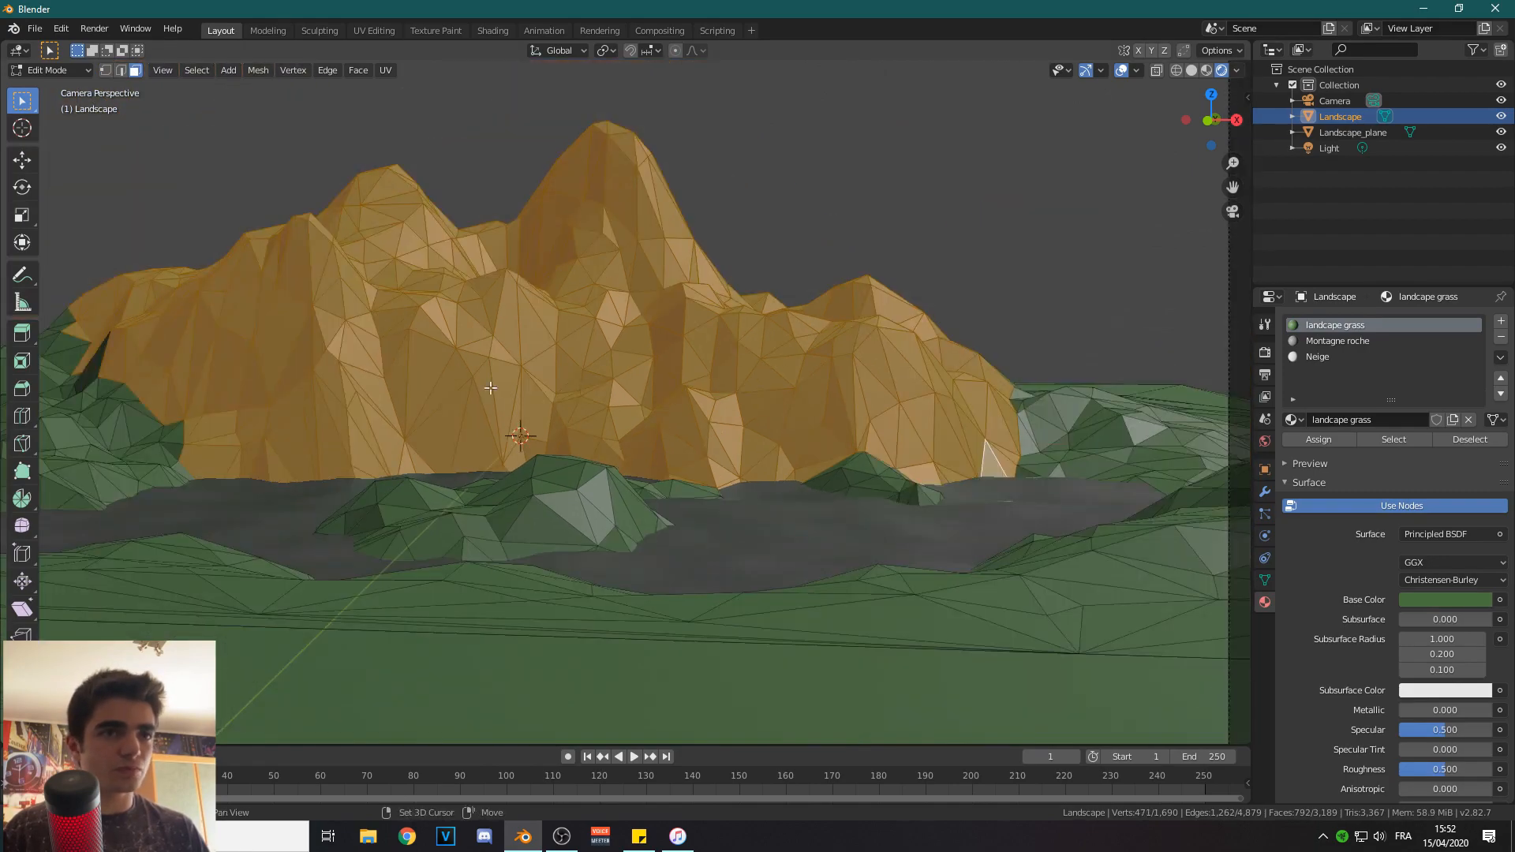
Add the missed faces at the left end of the mountain ridge to the selection.
scroll(83, 437, up, 1)
shift+middle_drag(83, 437, 622, 446)
shift+click(622, 446)
shift+click(492, 310)
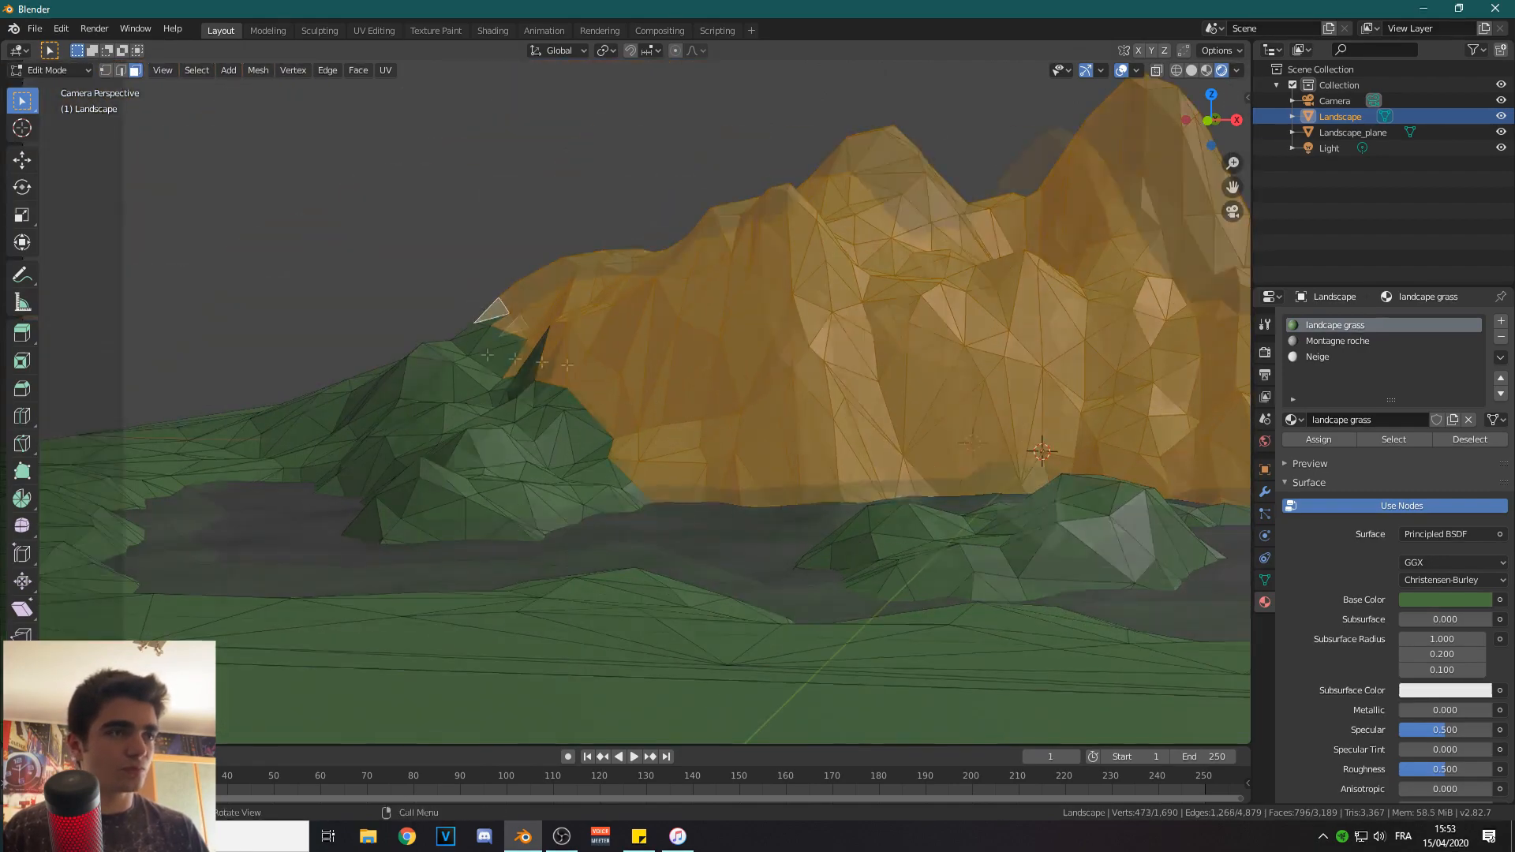
Assign the "Montagne roche" material to the selected mountain faces and clear the selection.
scroll(488, 419, down, 2)
click(1341, 342)
click(1306, 439)
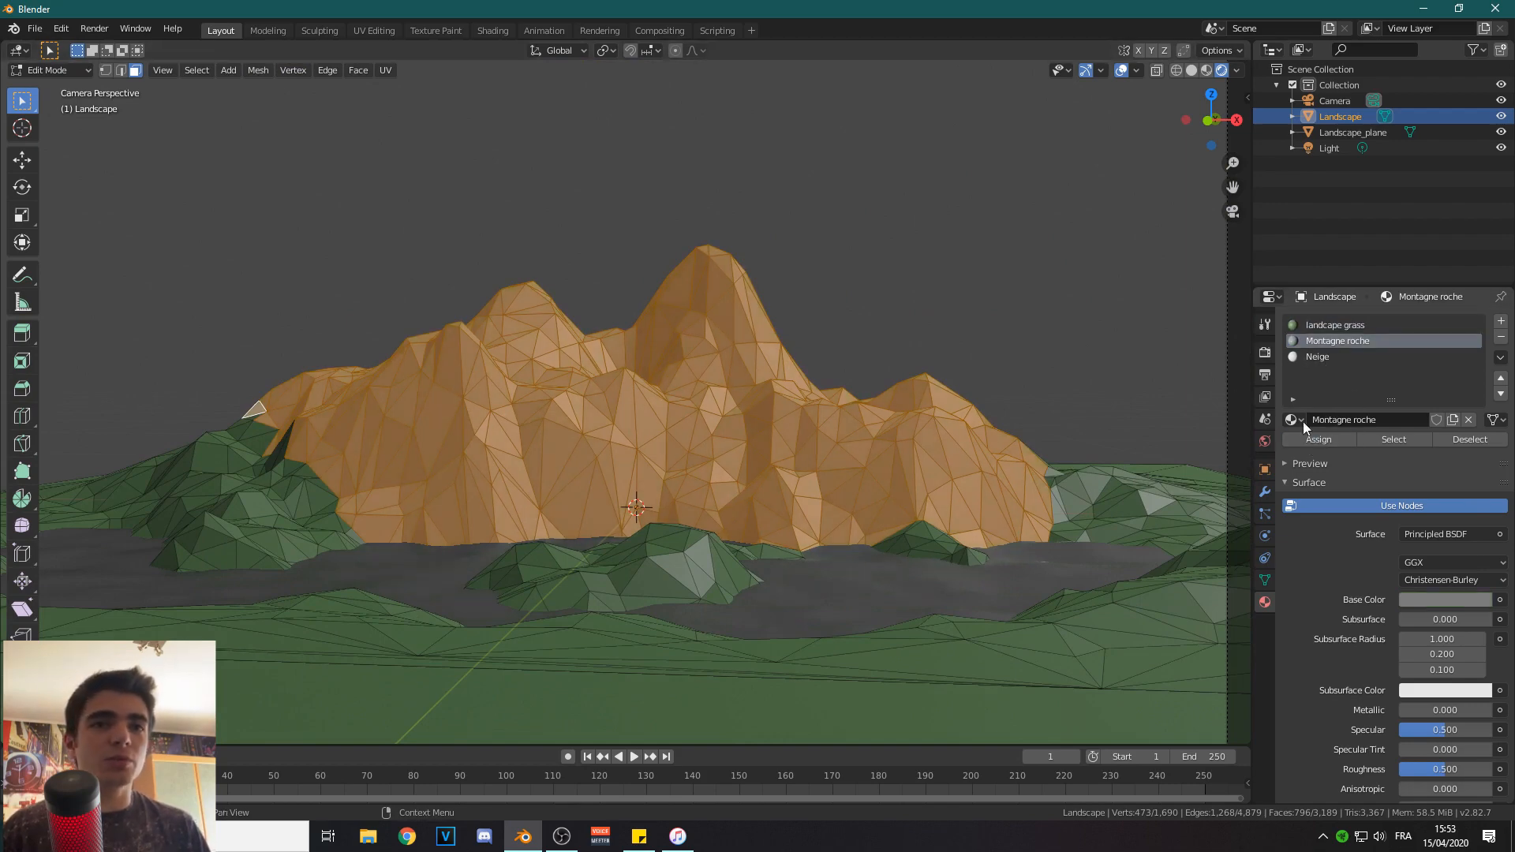
key(alt+a)
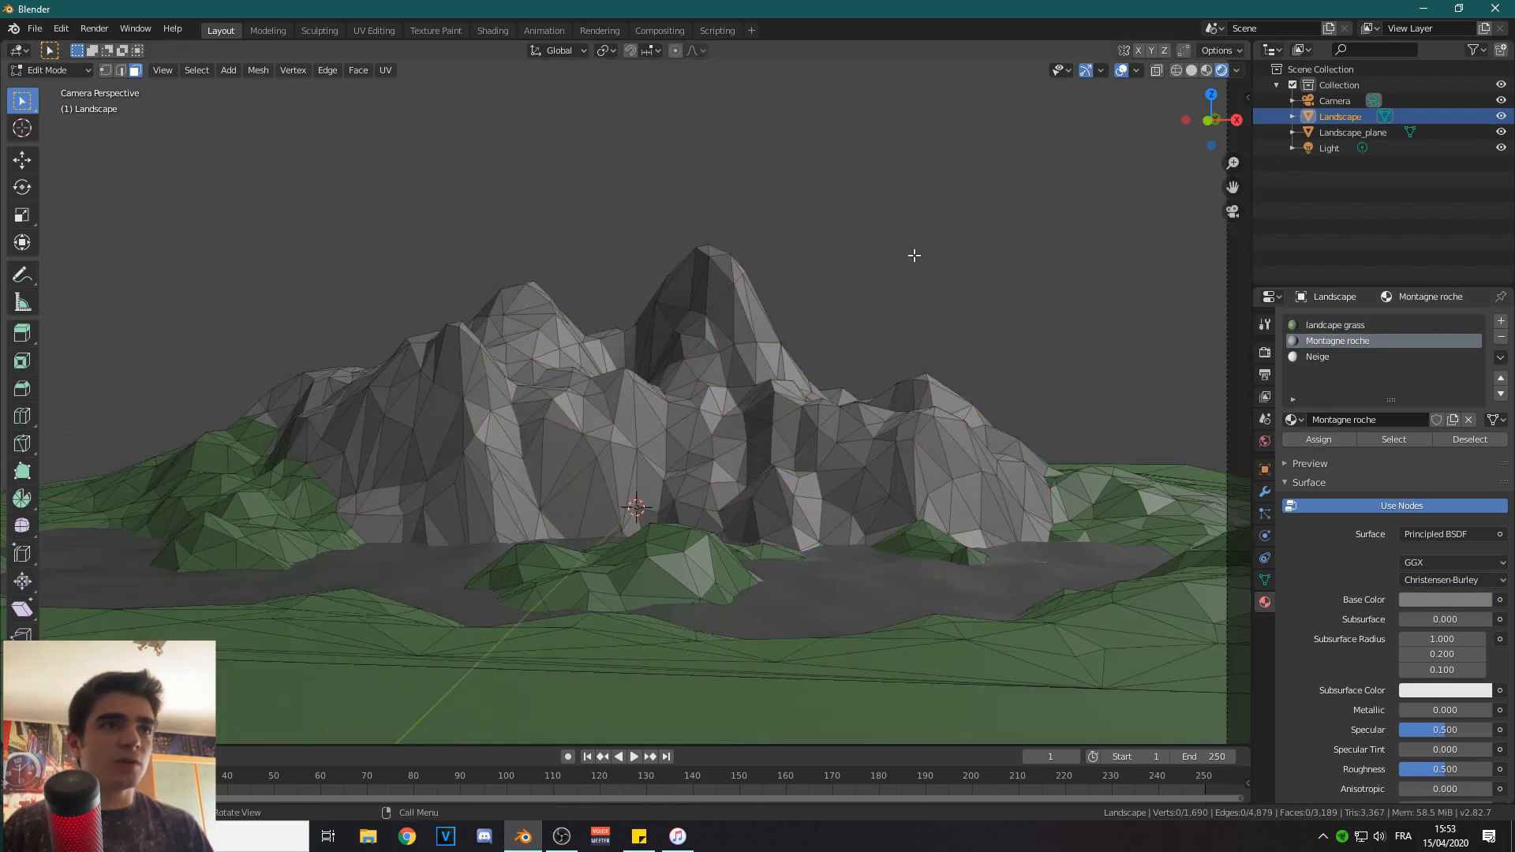
Return to Object Mode and examine the rock material on the mountain through the camera.
key(Tab)
scroll(888, 335, down, 3)
scroll(866, 399, up, 3)
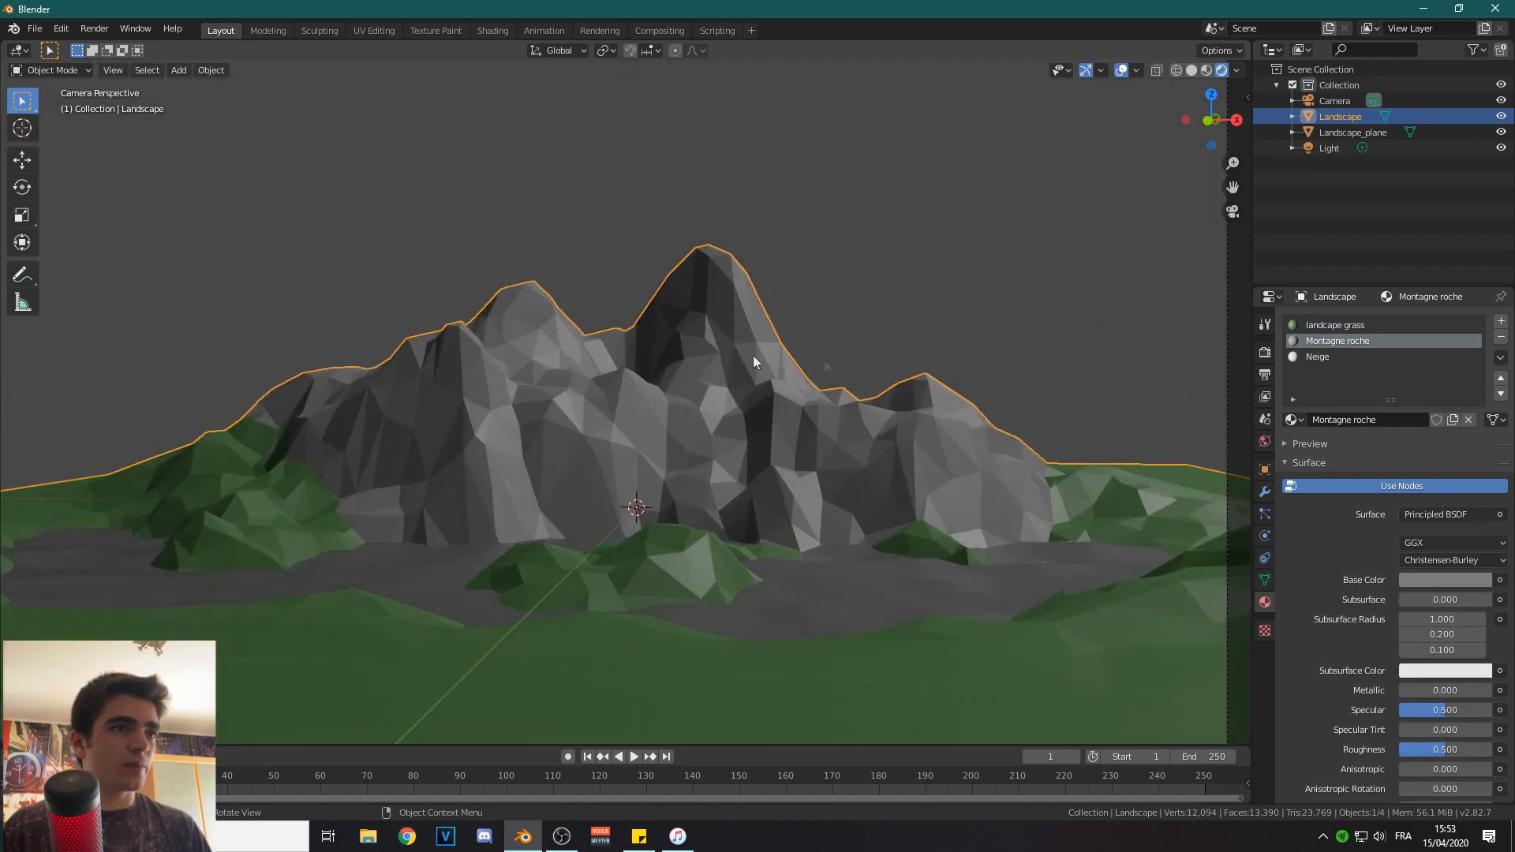
scroll(770, 443, down, 3)
scroll(773, 428, up, 3)
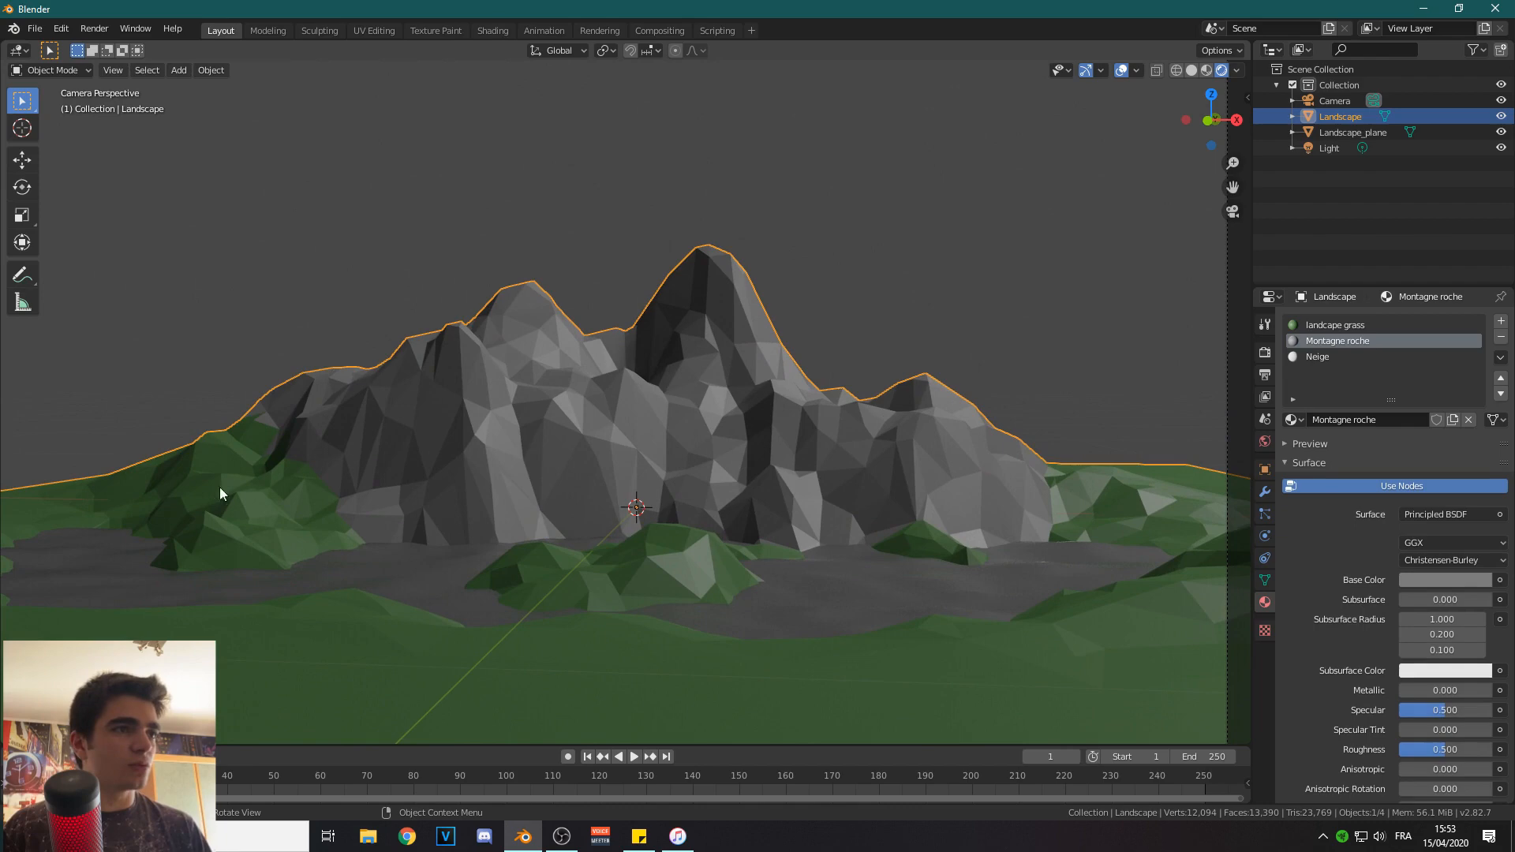
scroll(653, 276, down, 3)
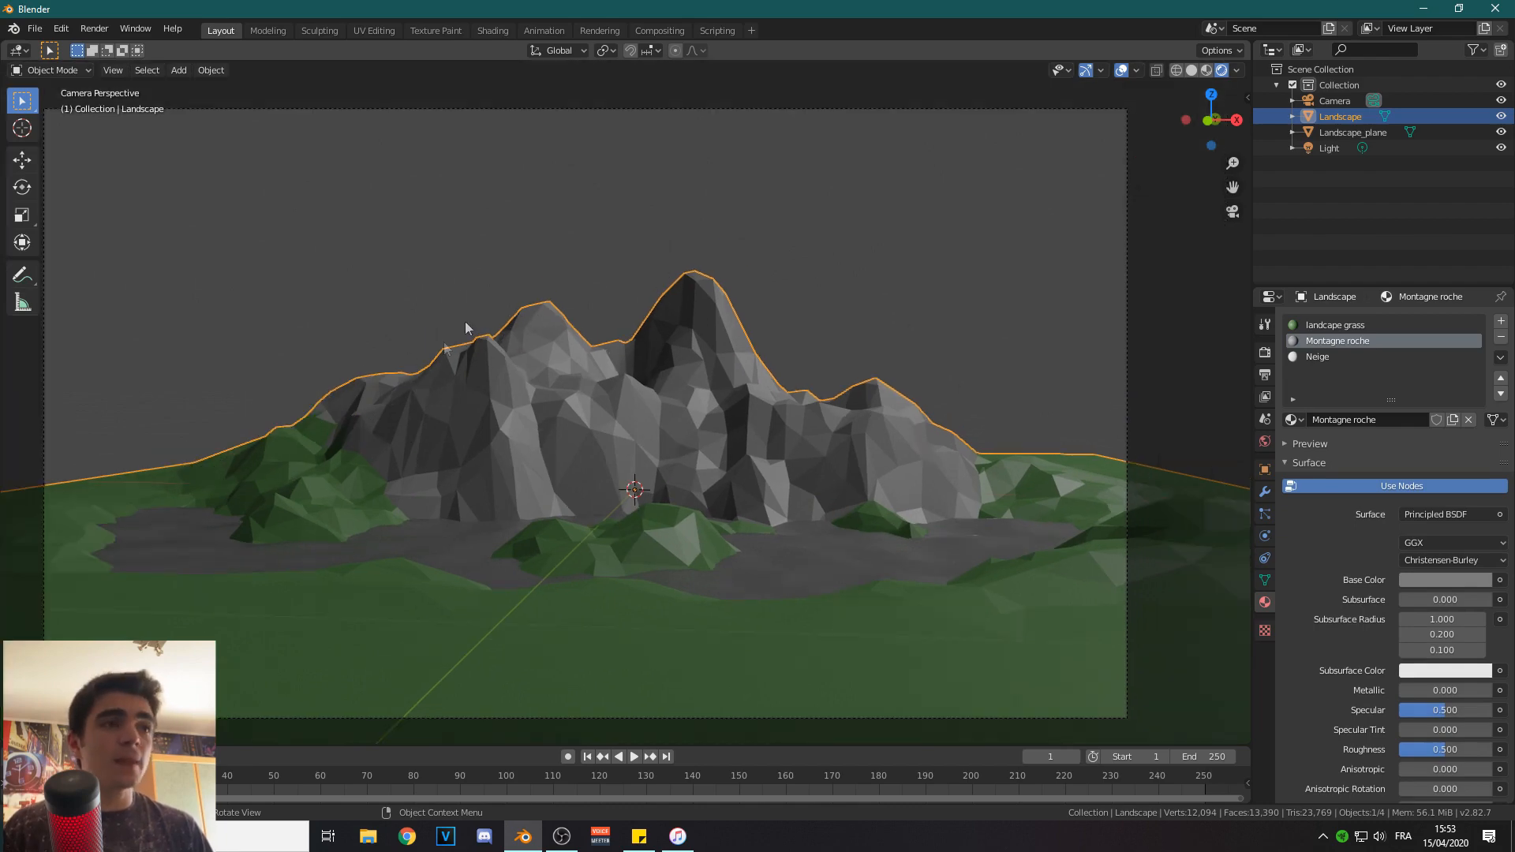
scroll(740, 458, up, 3)
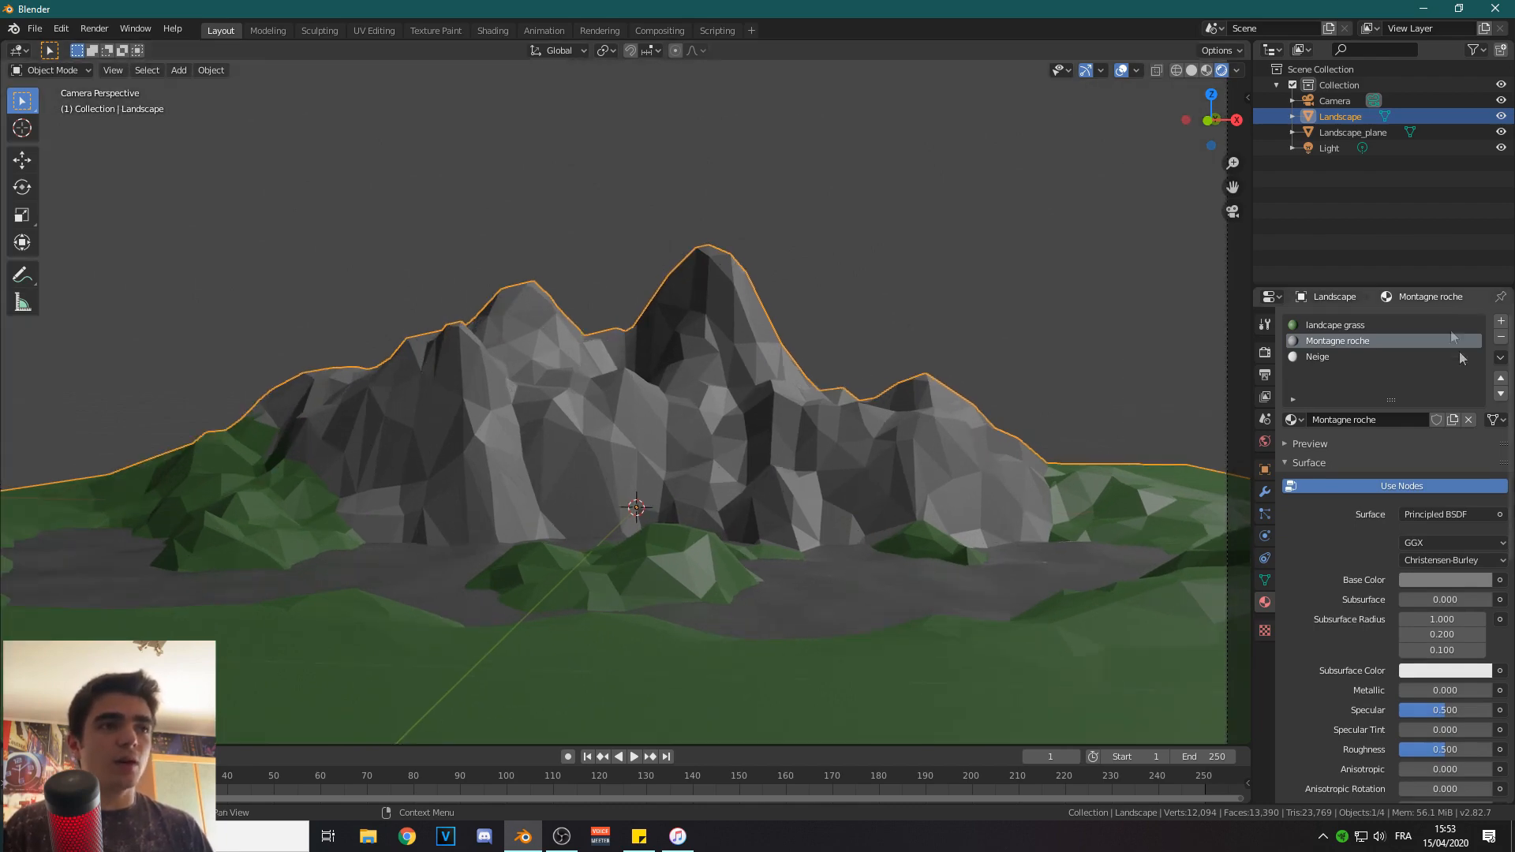
Make the "Neige" material slot active, enter Edit Mode and circle-select the faces of the mountain peaks from above.
click(1316, 356)
key(Tab)
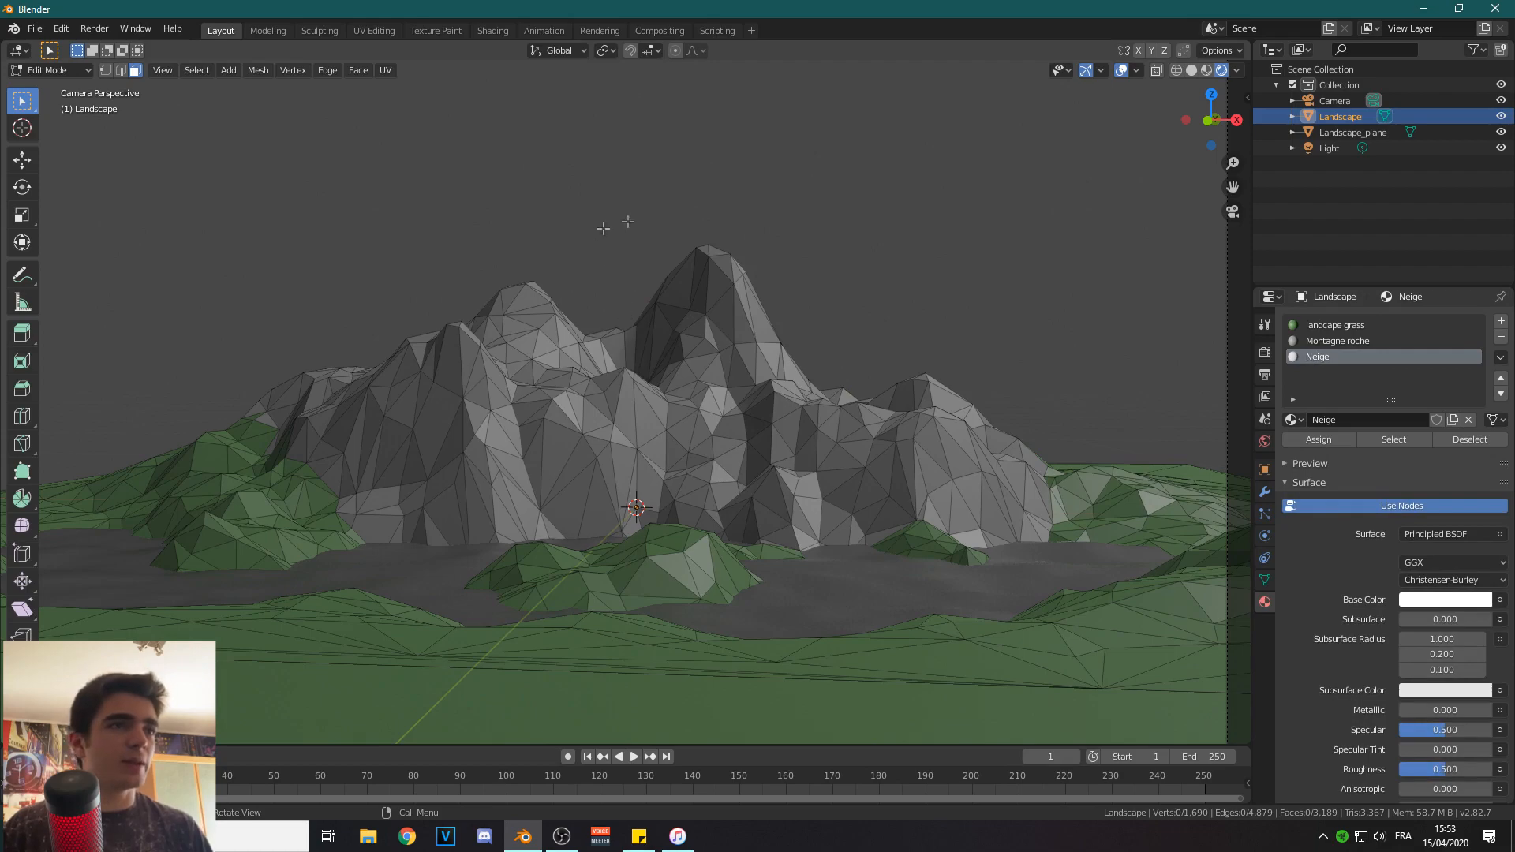
middle_drag(710, 206, 655, 371)
scroll(742, 356, up, 2)
key(c)
mouse_move(771, 341)
mouse_down()
mouse_move(779, 323)
mouse_move(757, 336)
mouse_move(722, 312)
mouse_move(797, 331)
mouse_move(780, 362)
mouse_move(607, 328)
mouse_move(505, 481)
mouse_move(658, 387)
mouse_move(761, 438)
mouse_move(825, 528)
mouse_move(896, 536)
mouse_move(959, 442)
mouse_move(884, 395)
mouse_move(823, 390)
mouse_up()
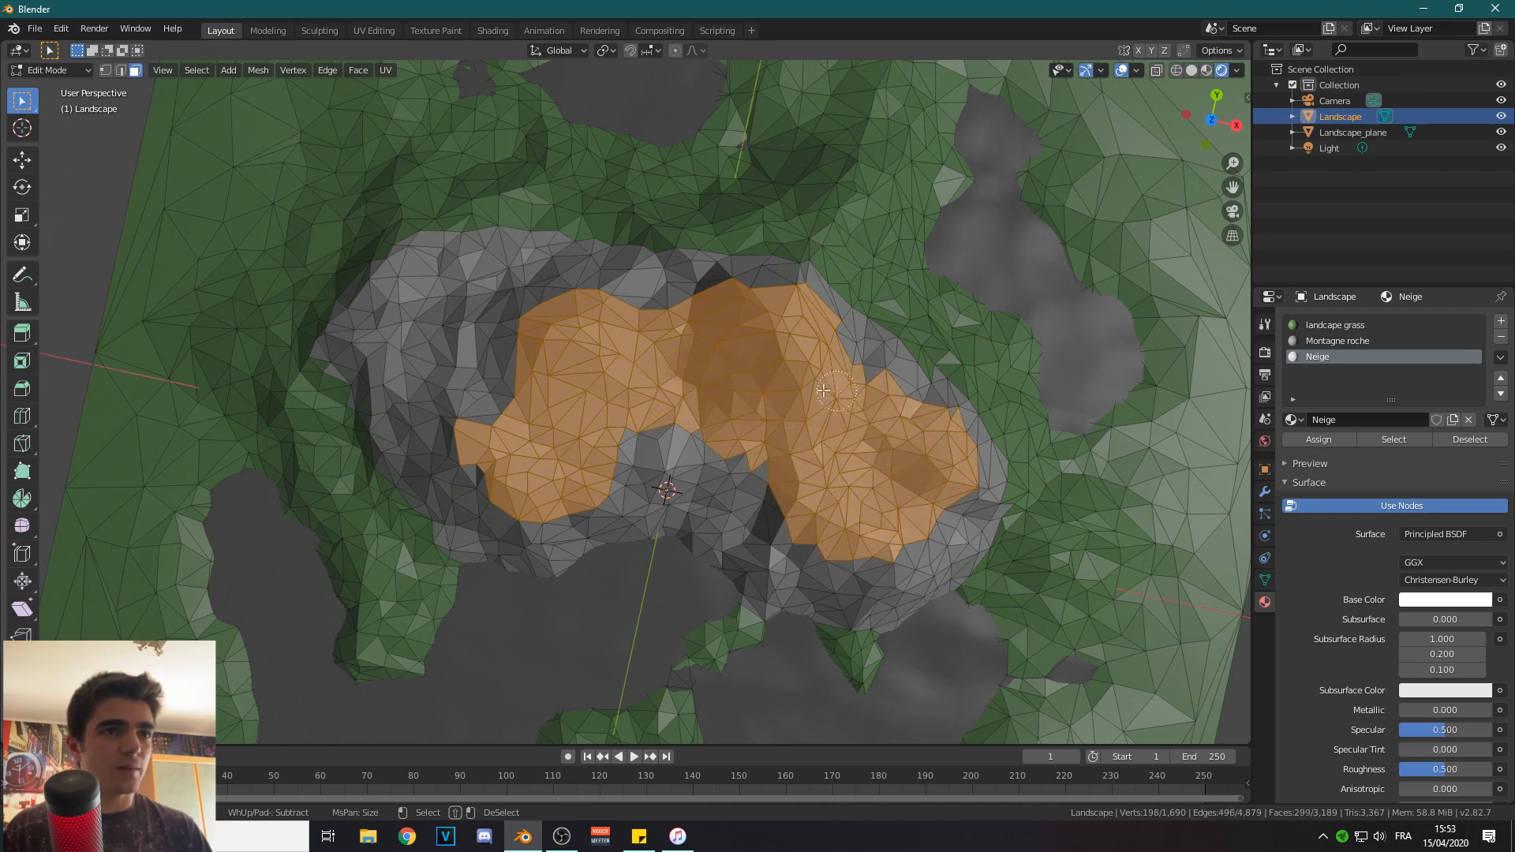
mouse_move(546, 365)
mouse_down()
mouse_move(509, 359)
mouse_move(564, 312)
mouse_move(706, 304)
mouse_move(760, 340)
mouse_up()
key(Escape)
middle_drag(485, 375, 574, 333)
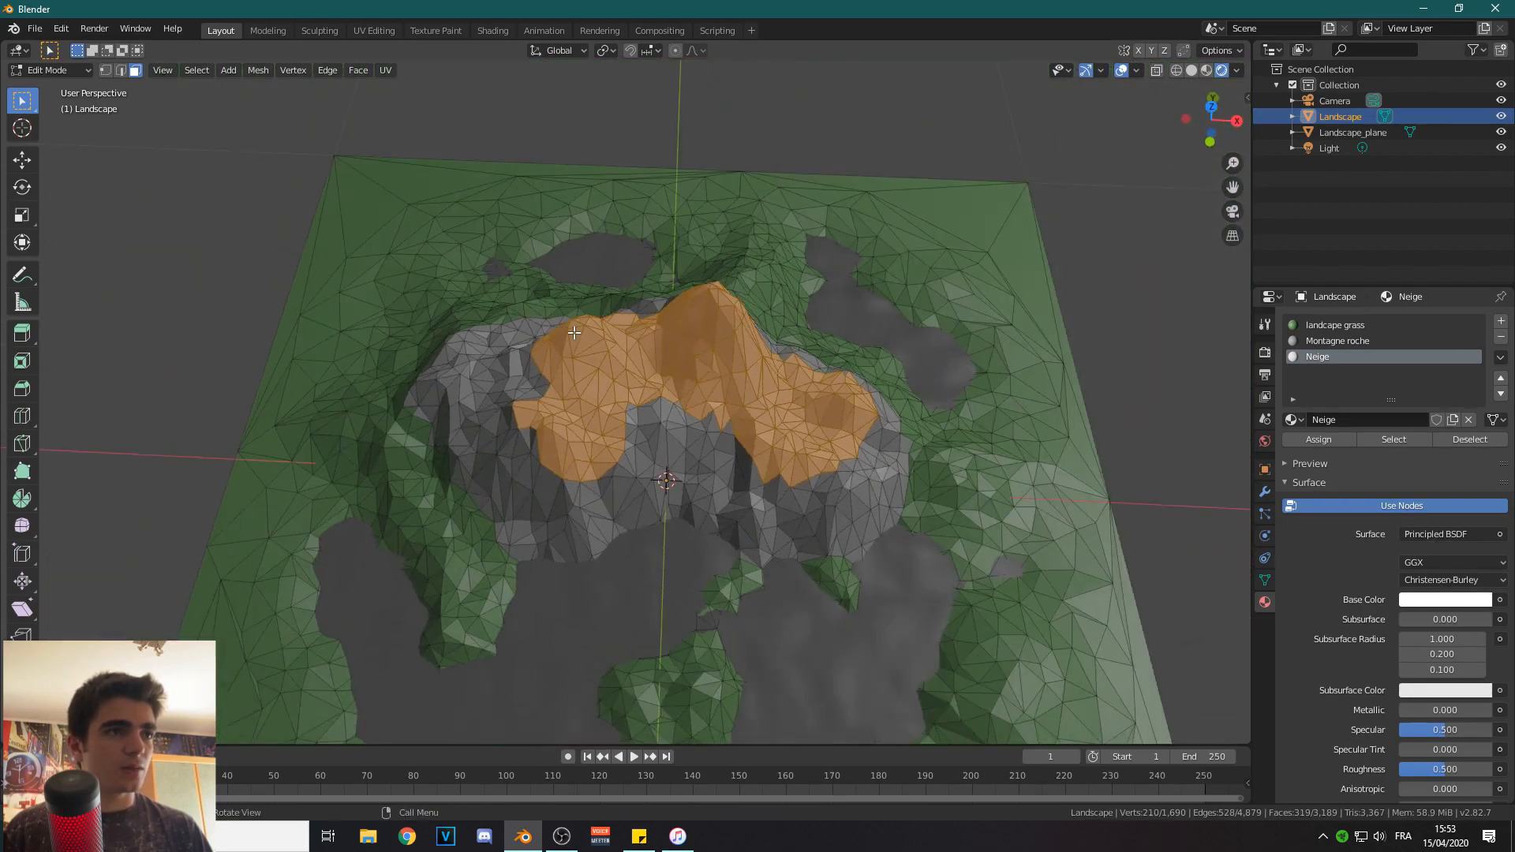
From the camera view, extend the snow selection with circle select over the left peak's shoulder and the middle ridge.
key(KP_0)
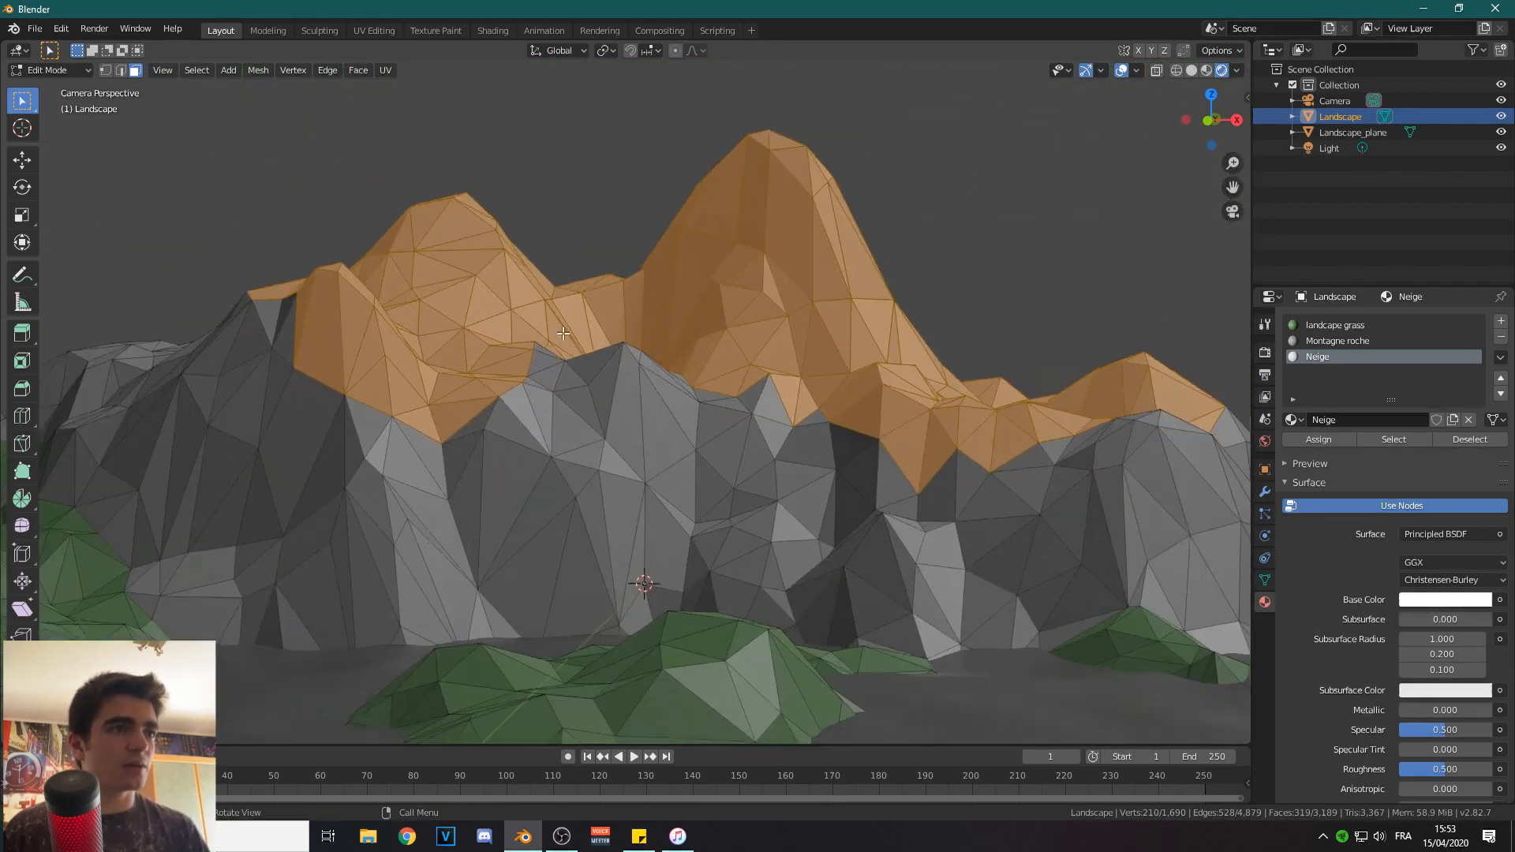
key(c)
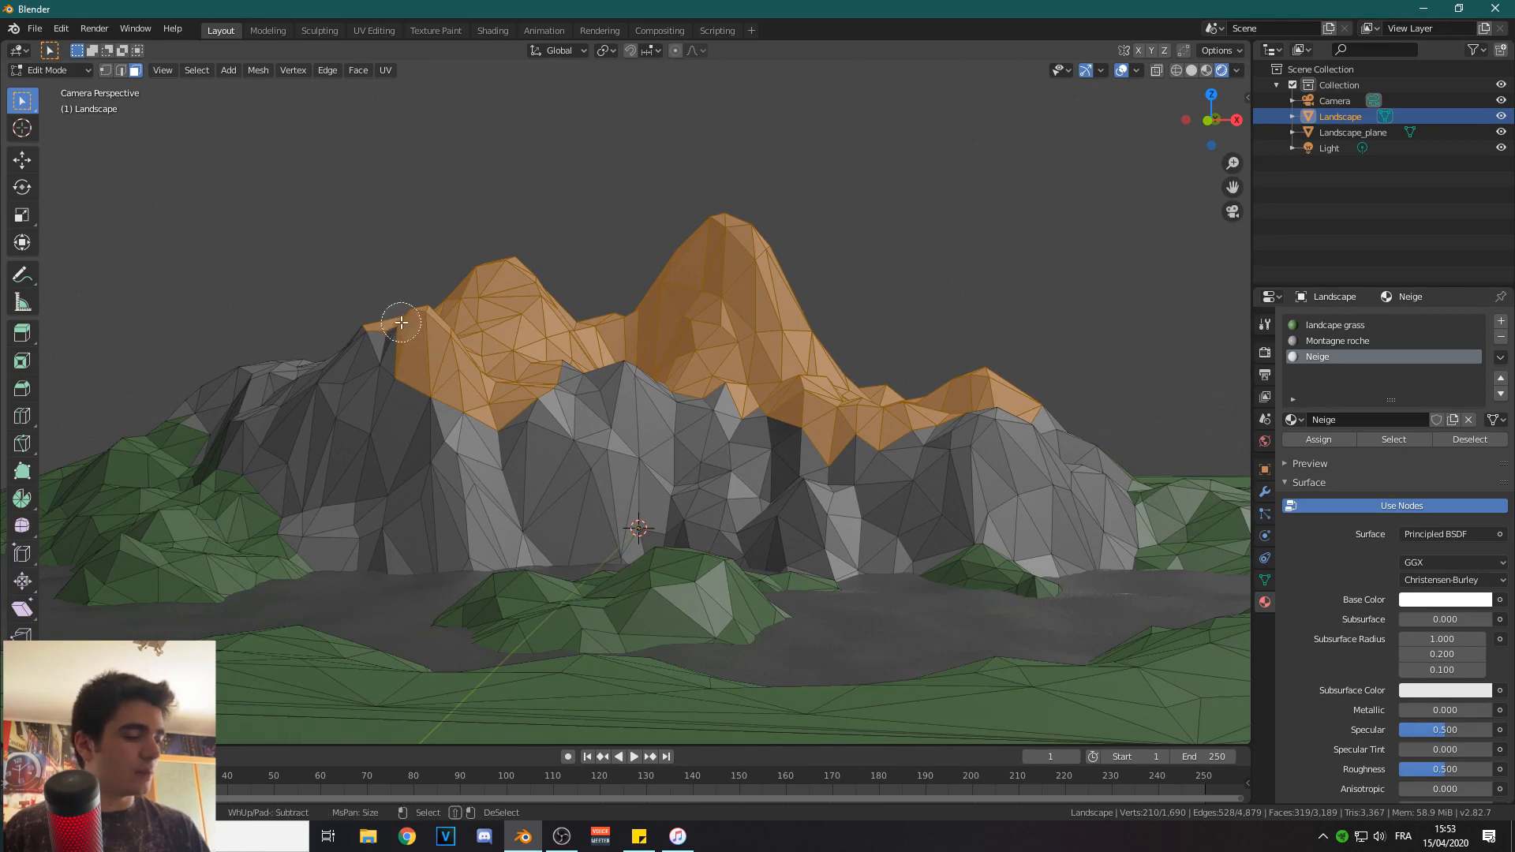
mouse_move(393, 334)
mouse_down()
mouse_move(375, 347)
mouse_move(357, 333)
mouse_up()
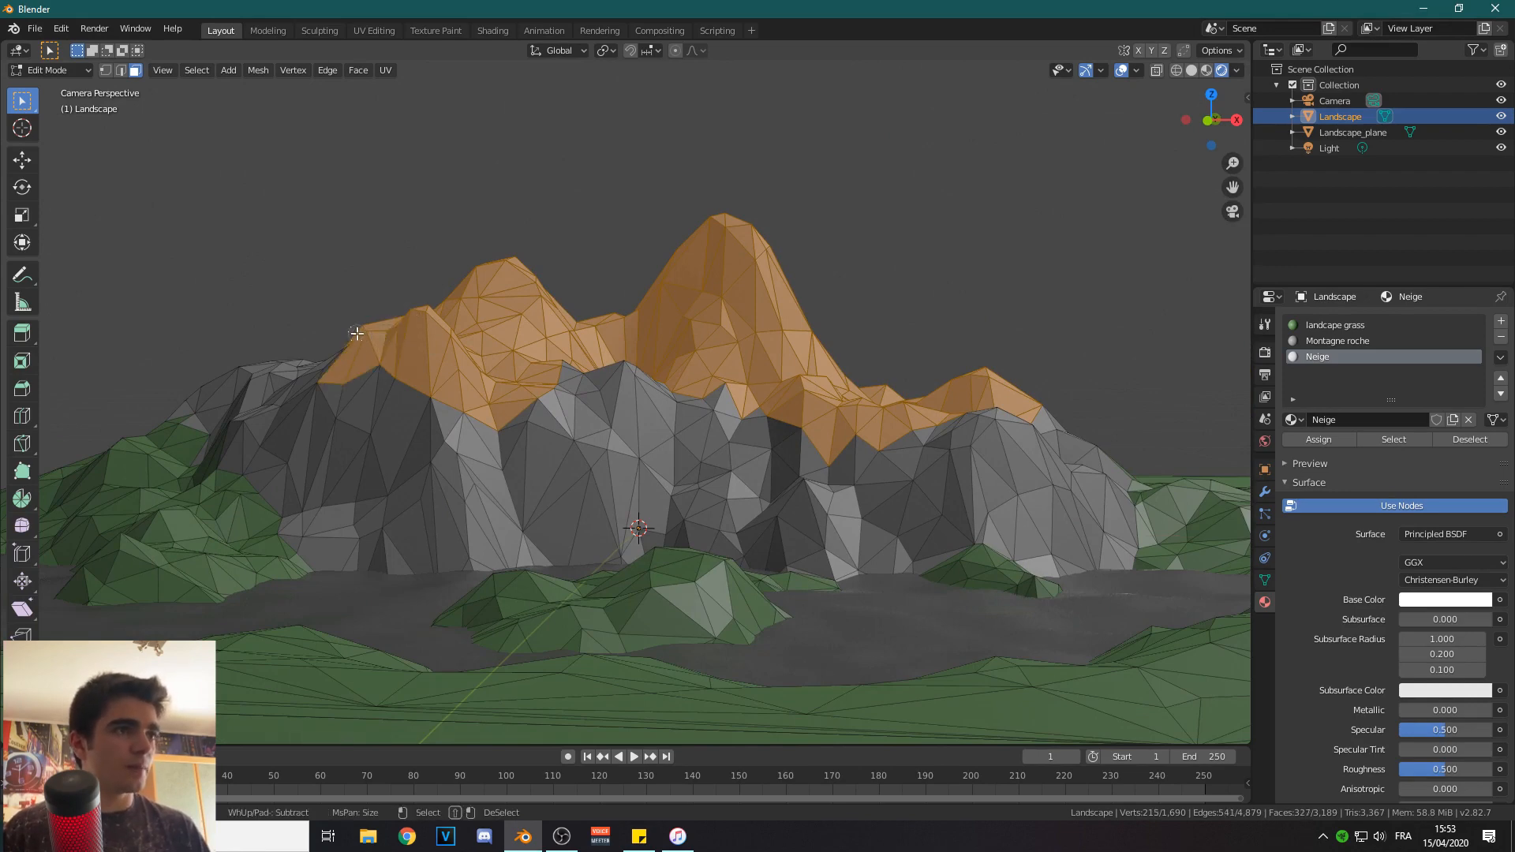
drag(569, 370, 734, 394)
key(Escape)
Add individual faces along the lower snow line of the central ridge to the selection.
shift+click(569, 404)
shift+click(629, 411)
shift+click(641, 414)
shift+click(630, 412)
shift+click(650, 415)
shift+click(689, 415)
shift+click(598, 405)
shift+click(743, 409)
shift+click(738, 407)
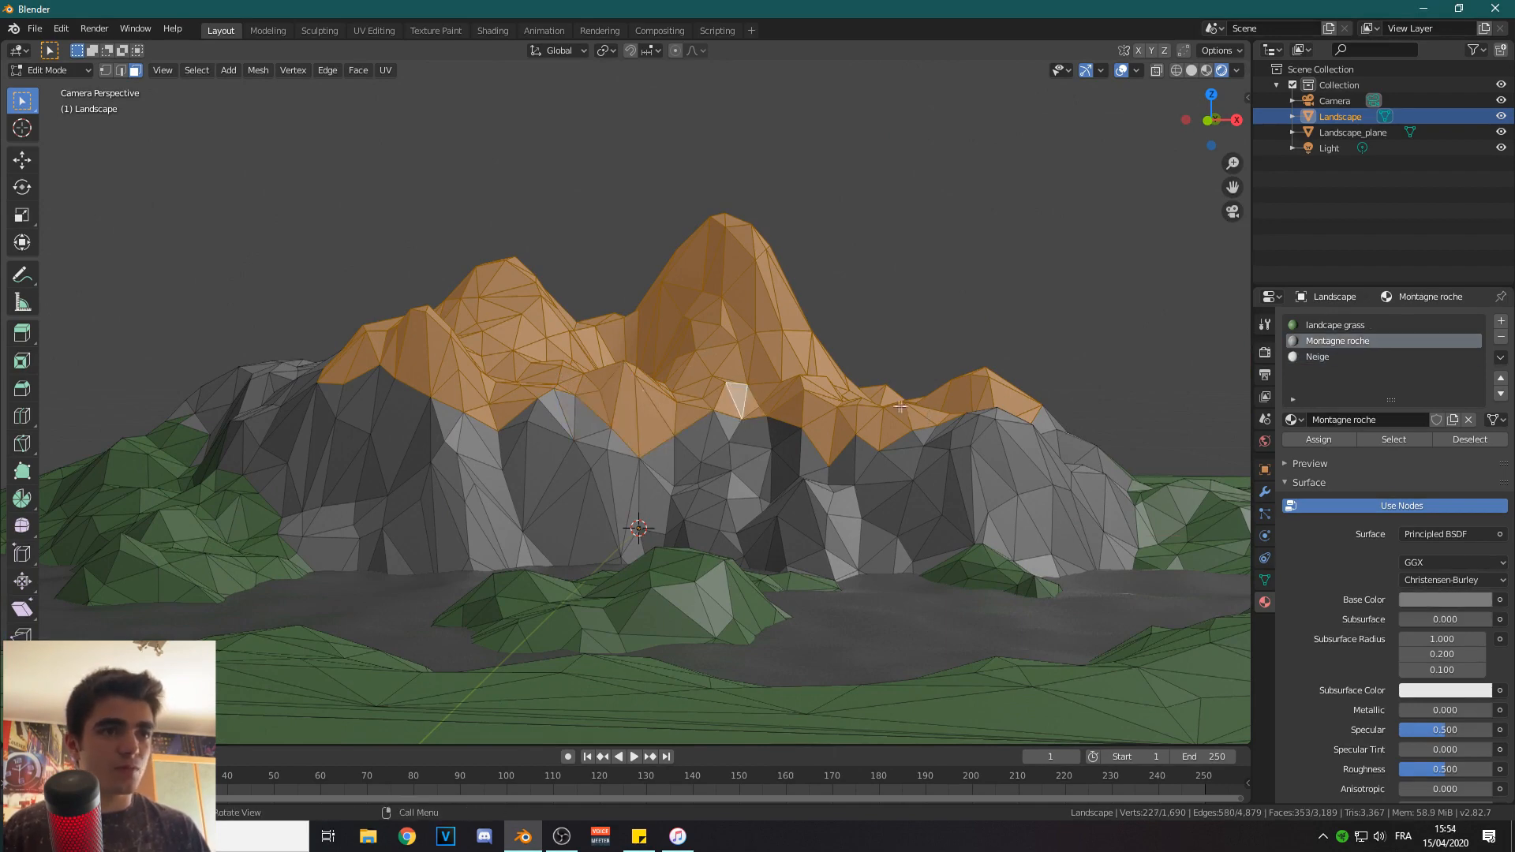
Assign the "Neige" material to the selected peak faces, clear the selection and check the snow through the camera.
click(1317, 357)
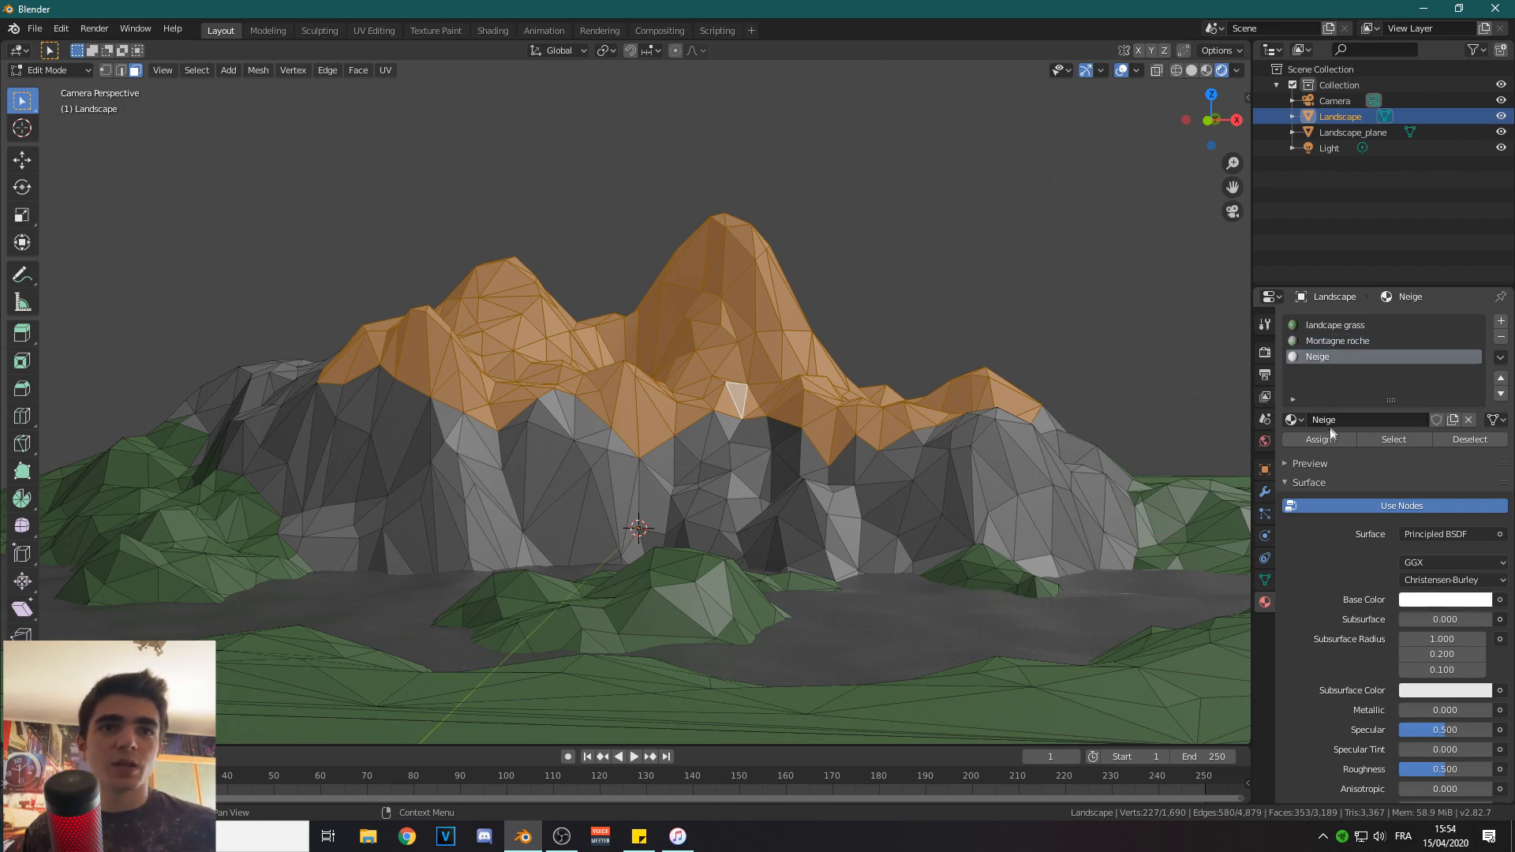
click(1319, 439)
click(1054, 288)
scroll(963, 229, down, 3)
scroll(916, 243, up, 2)
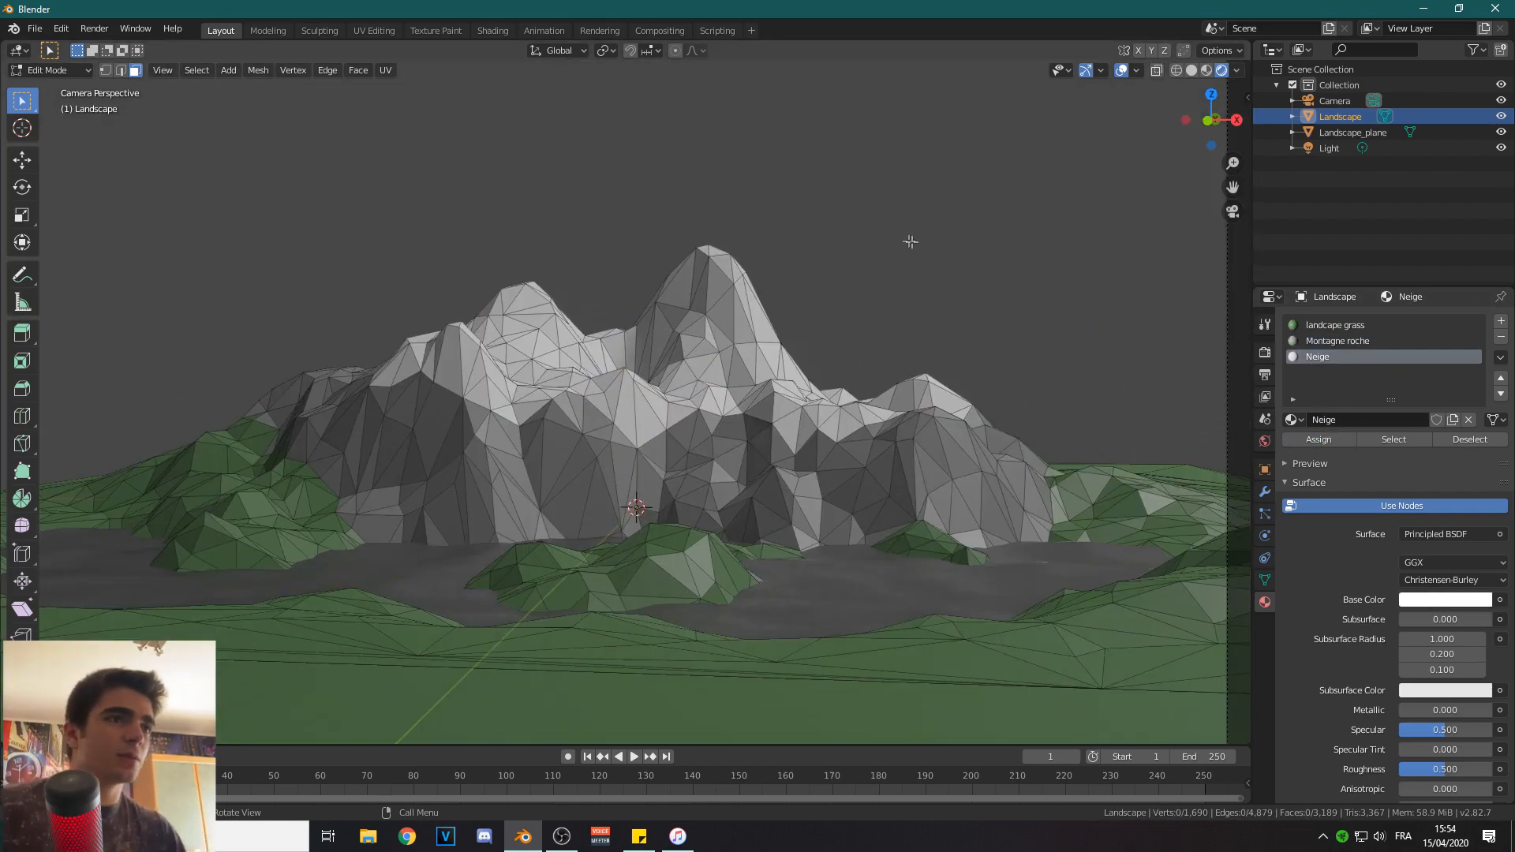
scroll(884, 257, down, 1)
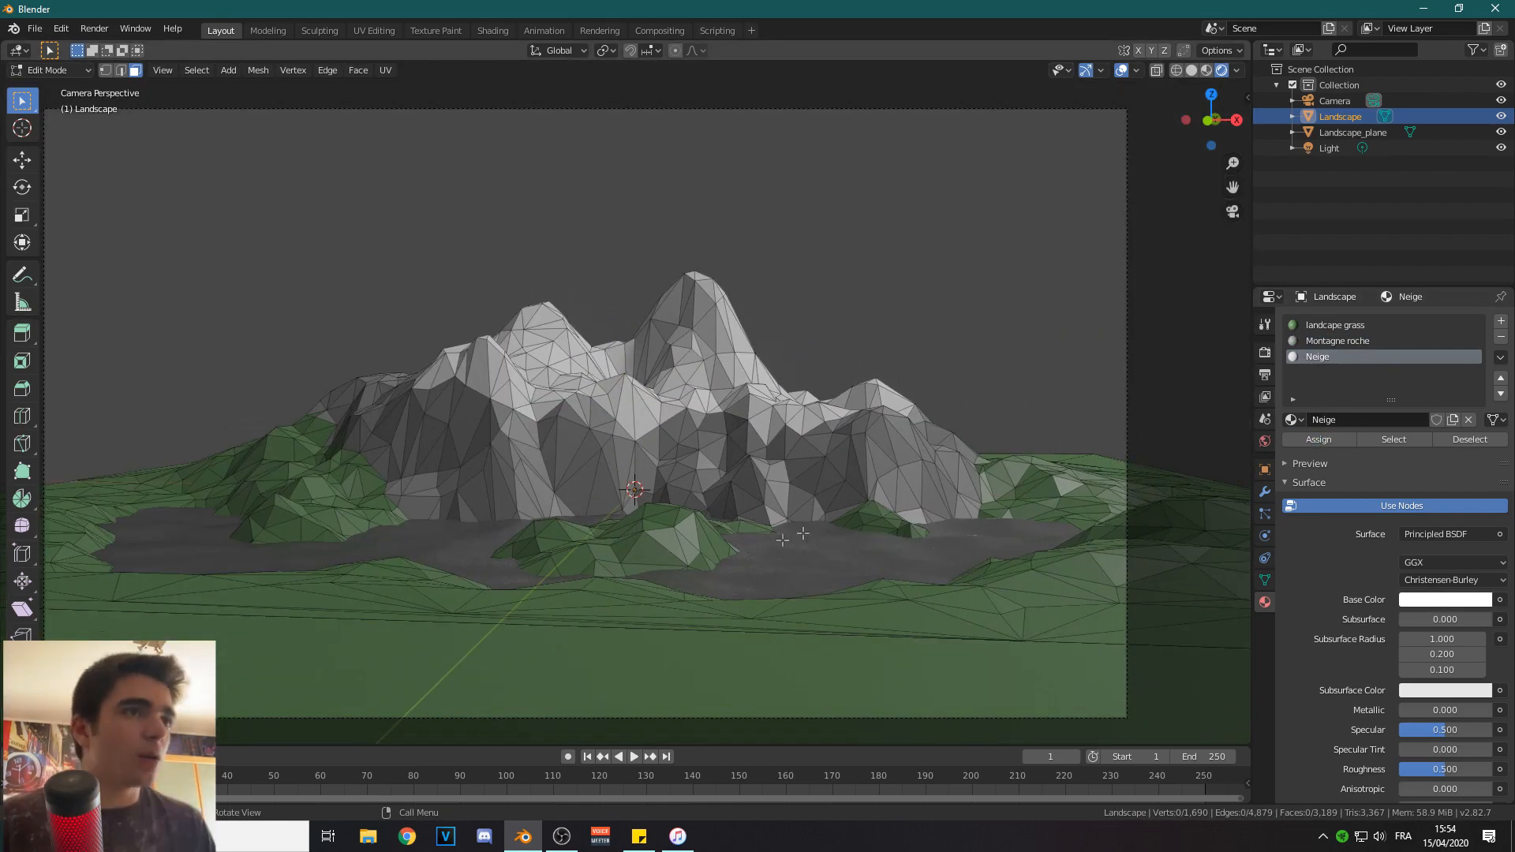
scroll(648, 428, up, 2)
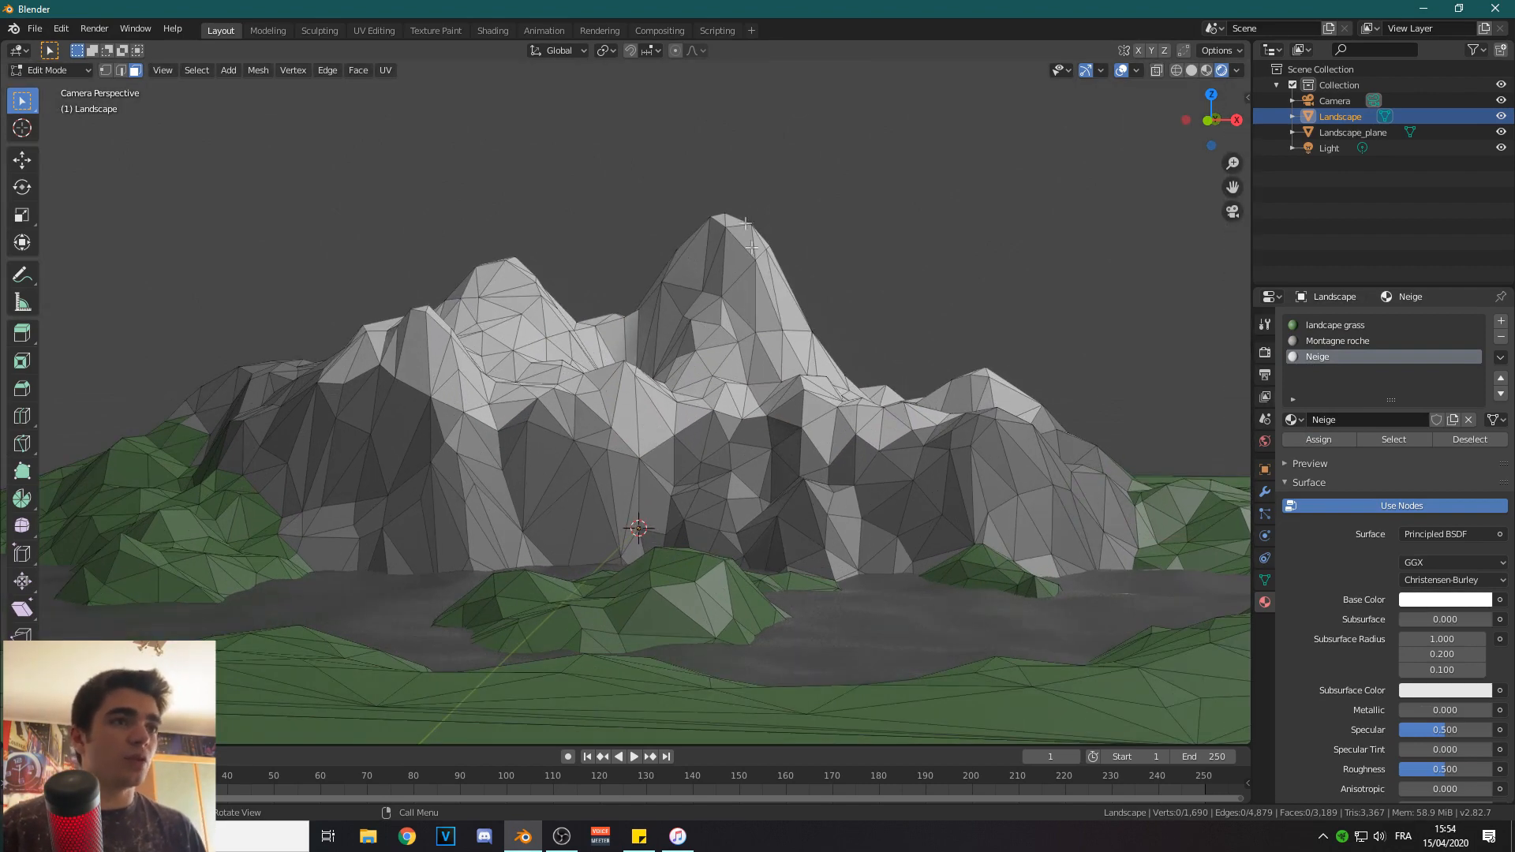
scroll(806, 340, down, 1)
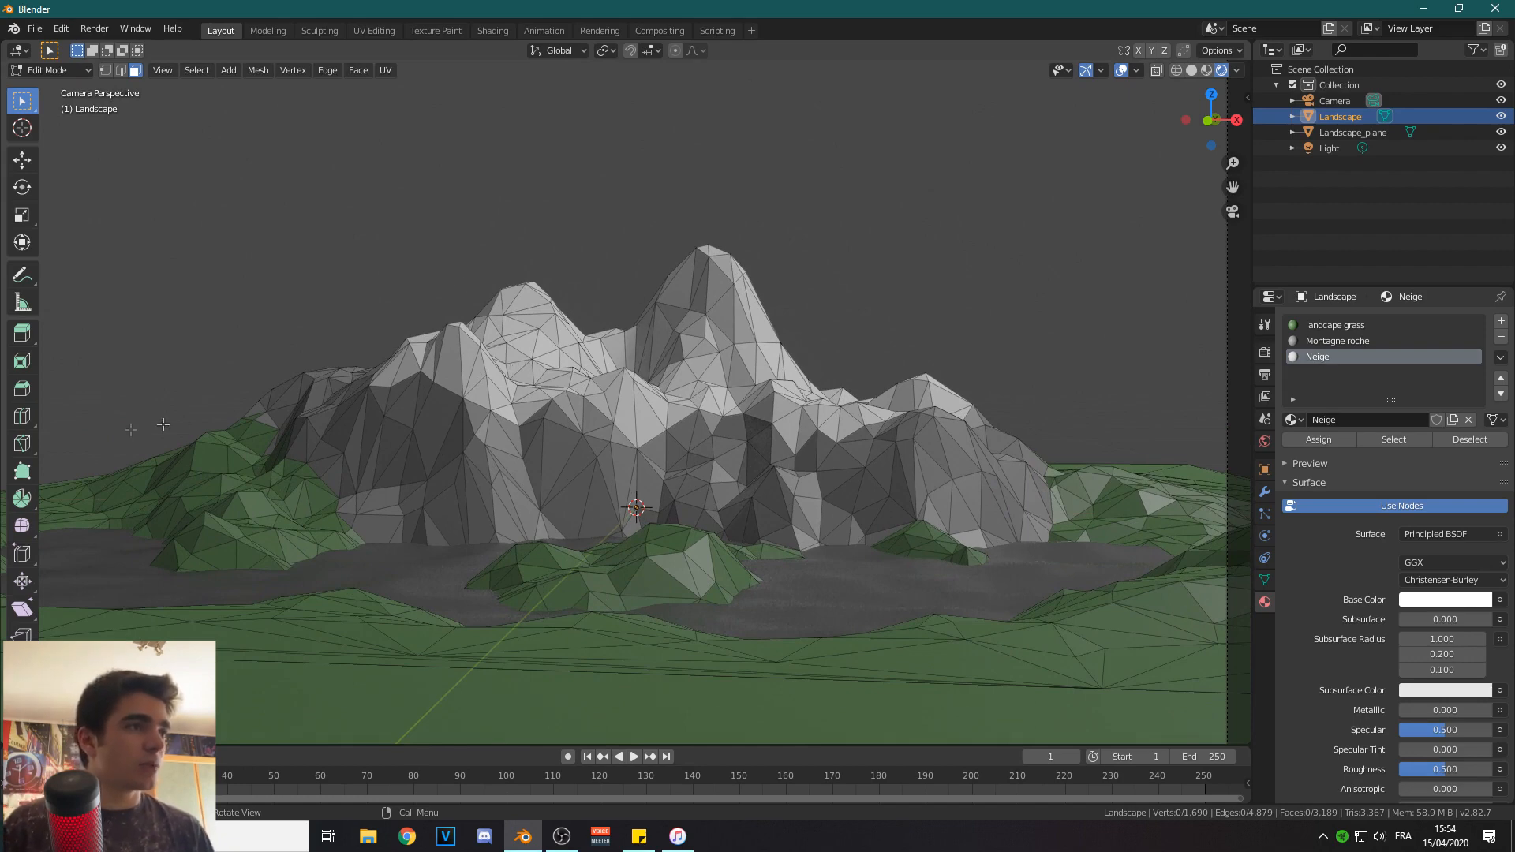
Select the leftover grass-coloured faces at the left end of the mountain ridge.
click(254, 414)
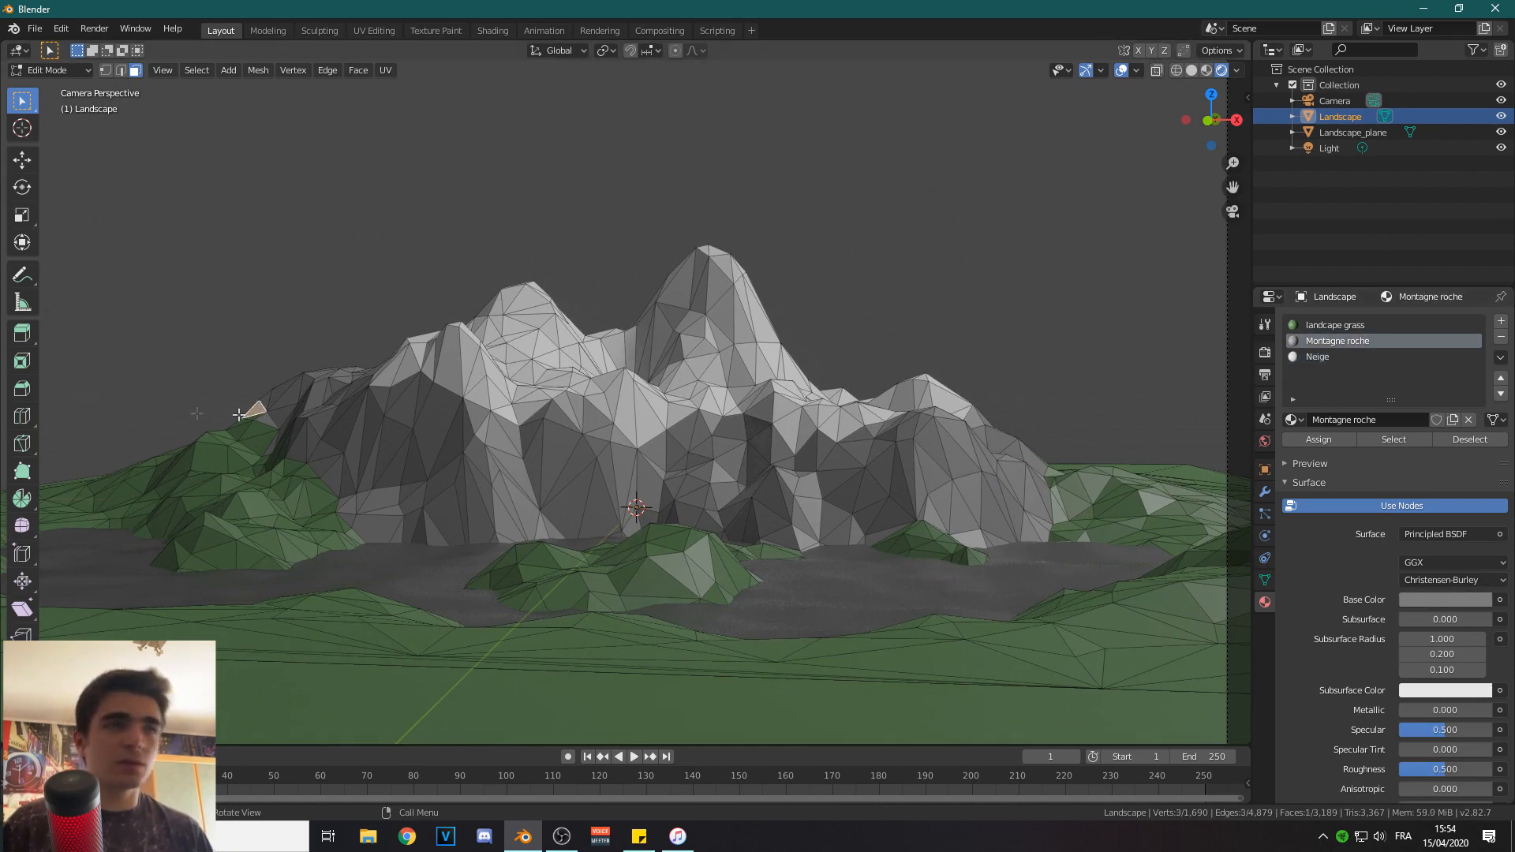
click(258, 428)
shift+click(261, 442)
shift+click(242, 427)
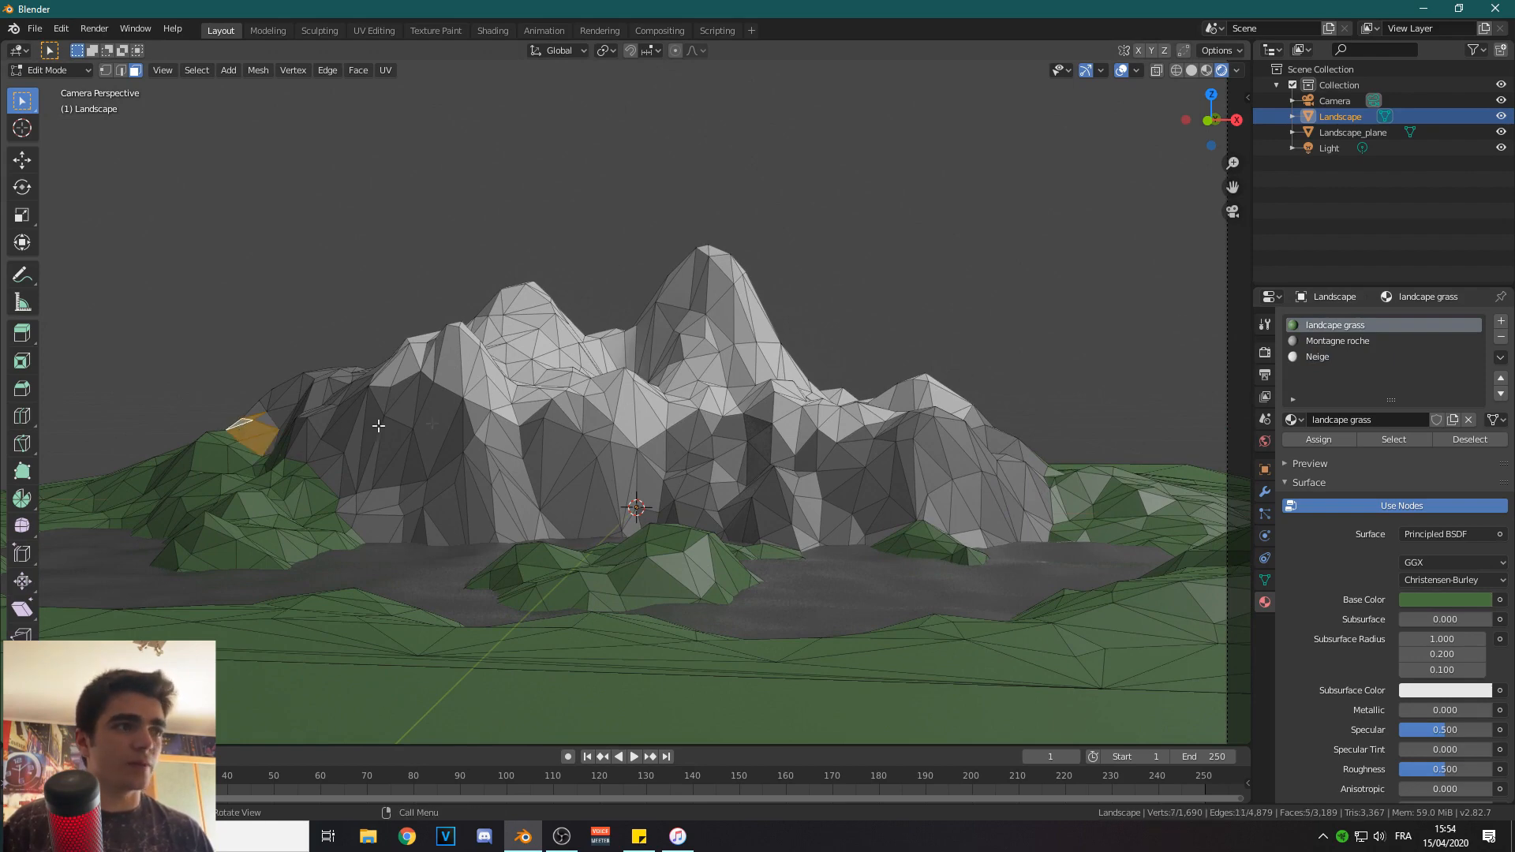
Add the remaining grass faces in the crevice between the left foothill and the rock to the selection.
scroll(303, 444, up, 6)
shift+middle_drag(295, 423, 700, 466)
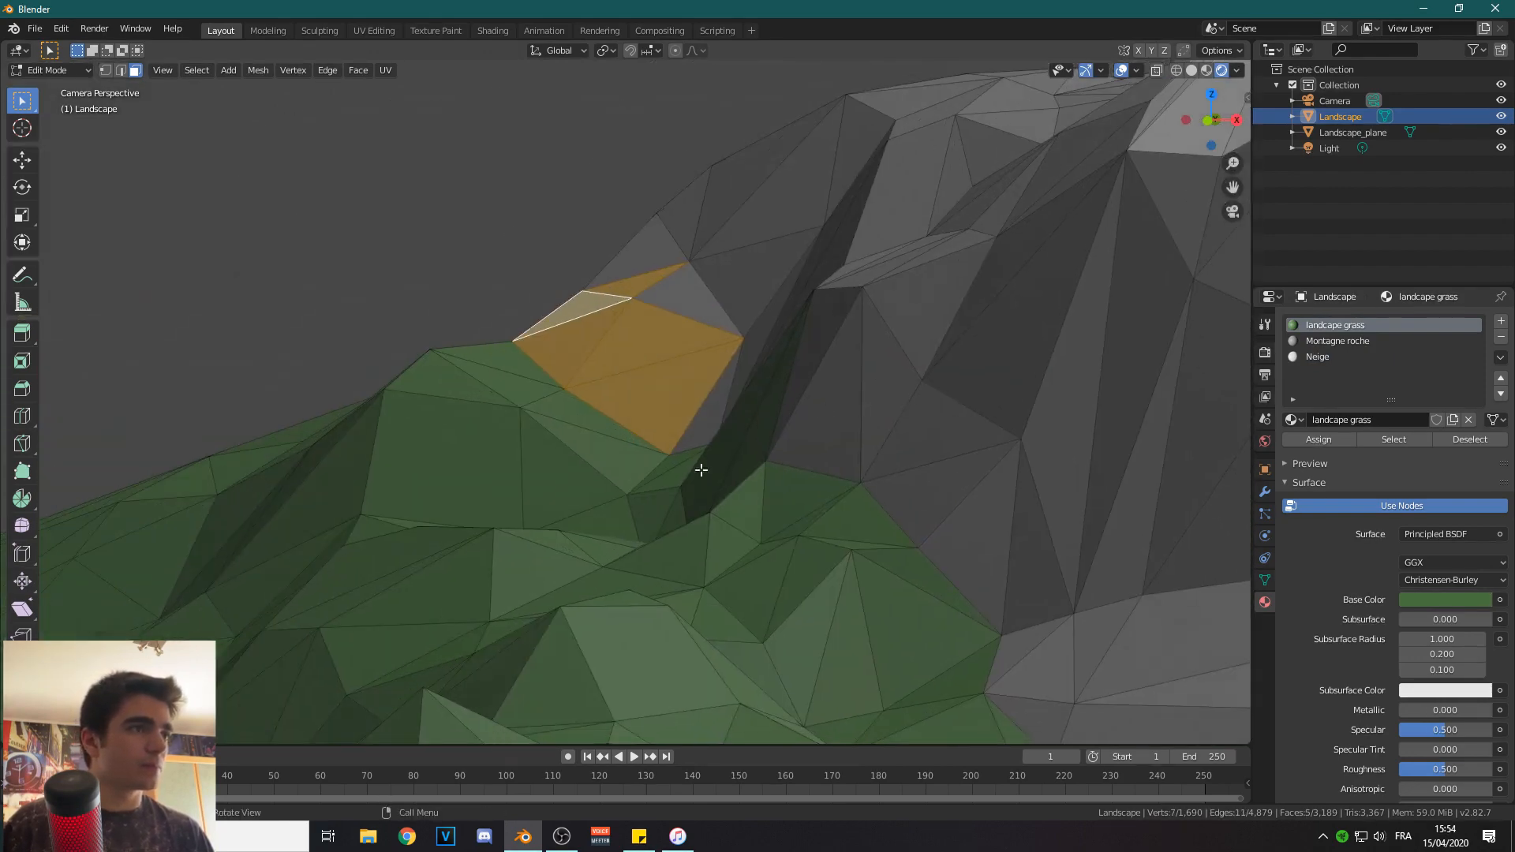
shift+click(752, 397)
shift+click(770, 401)
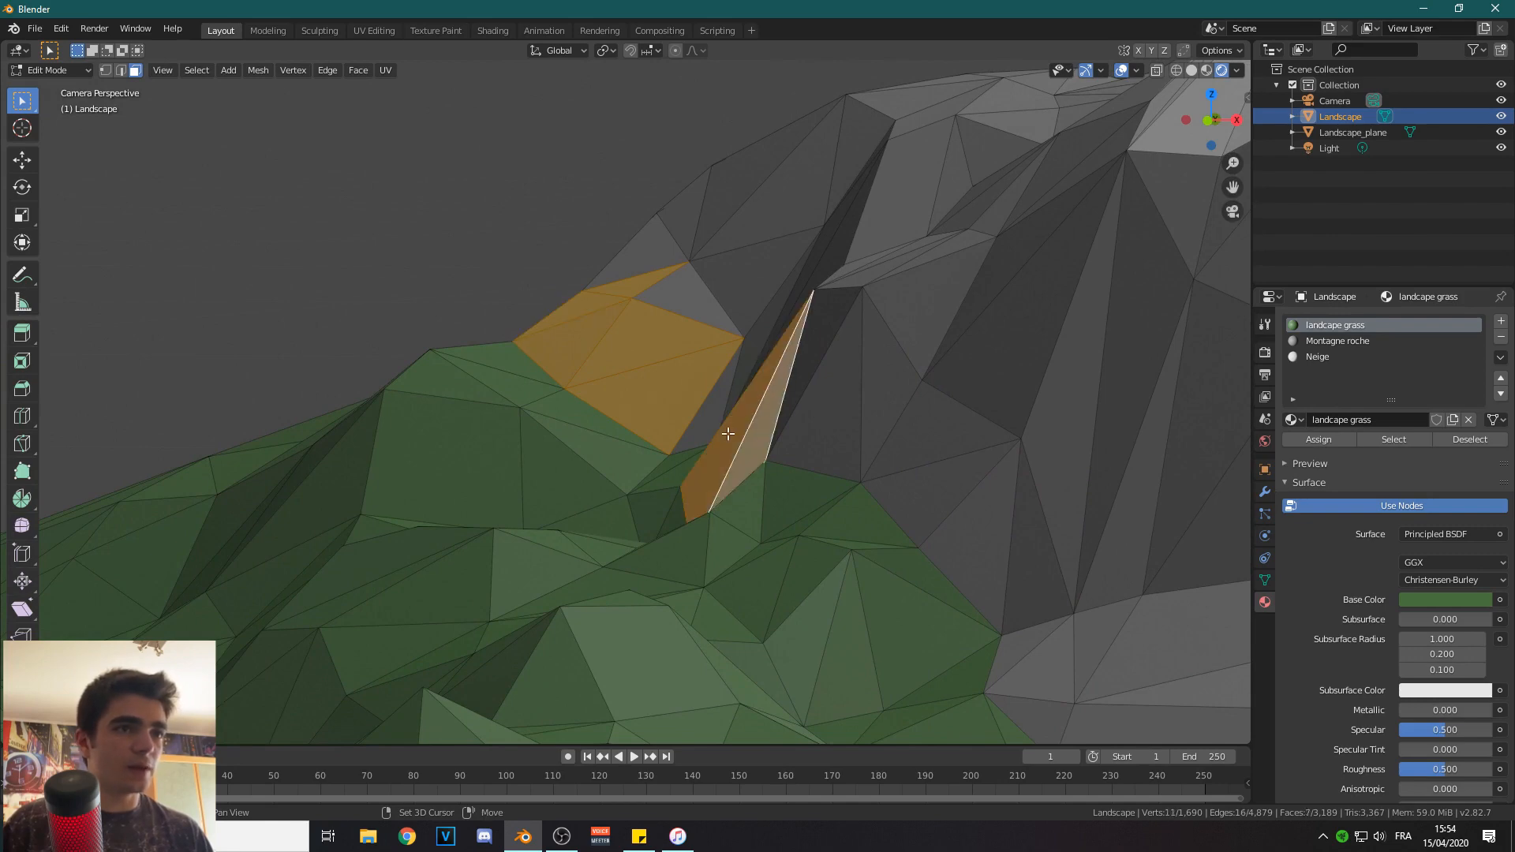
shift+click(675, 463)
shift+click(681, 468)
scroll(863, 480, down, 4)
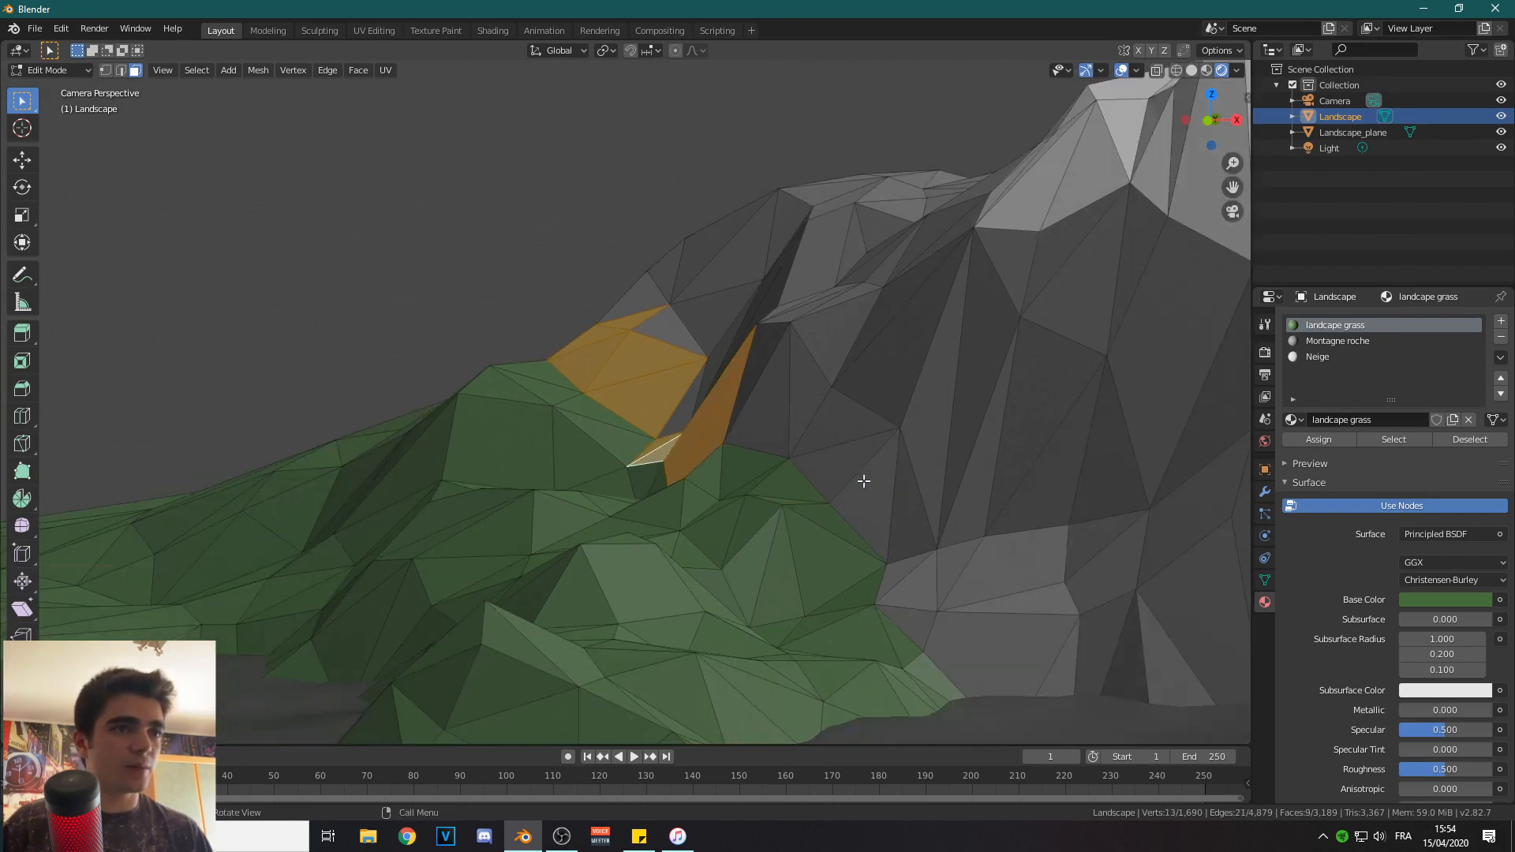
shift+click(700, 456)
shift+click(723, 455)
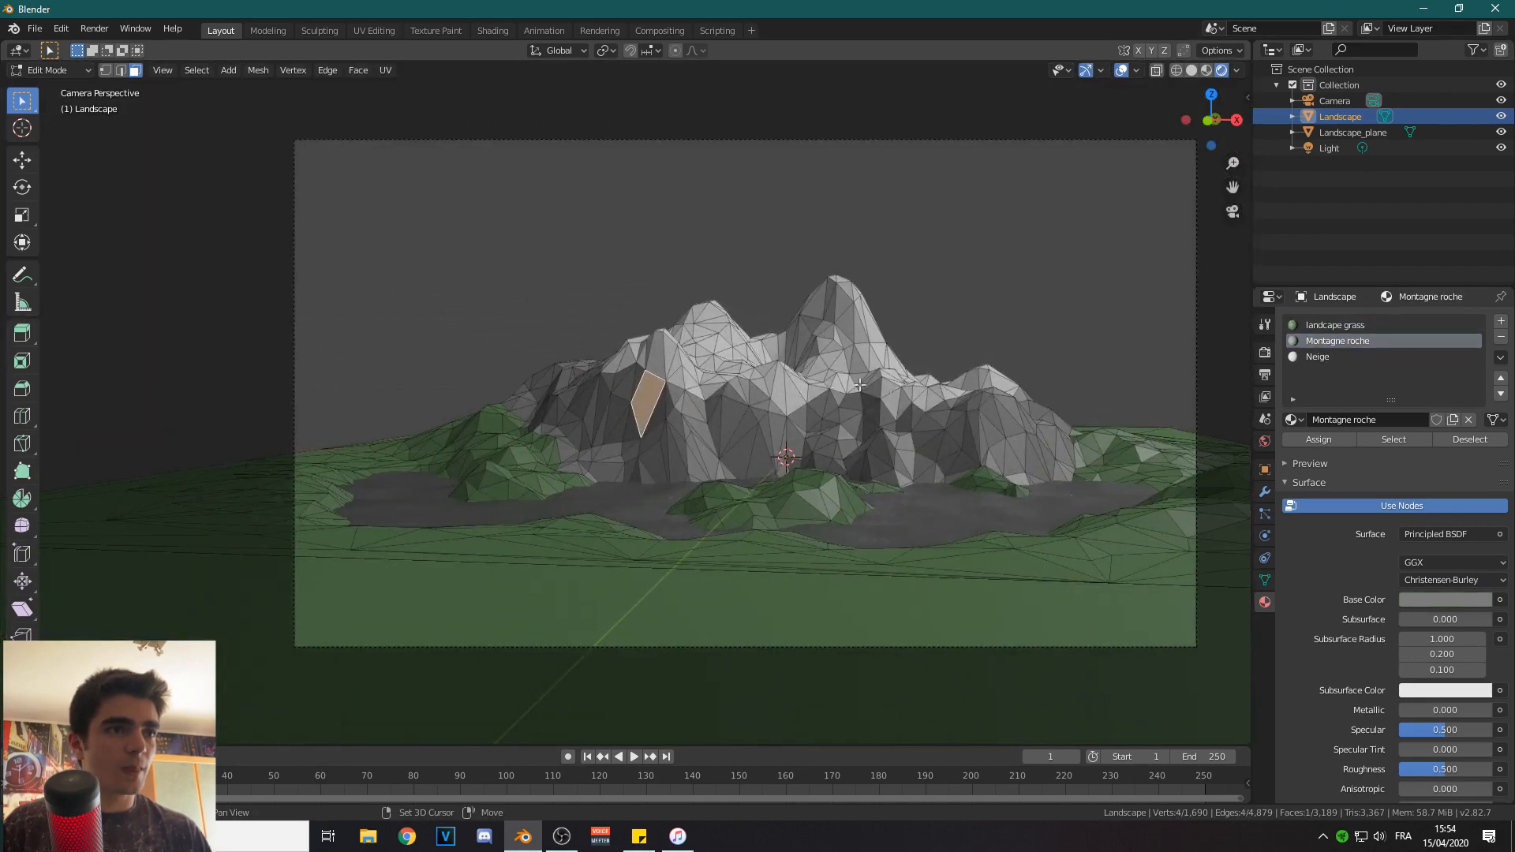
Reframe the landscape in the camera view and clear the face selection.
scroll(988, 382, up, 2)
shift+middle_drag(989, 381, 908, 380)
scroll(908, 380, down, 3)
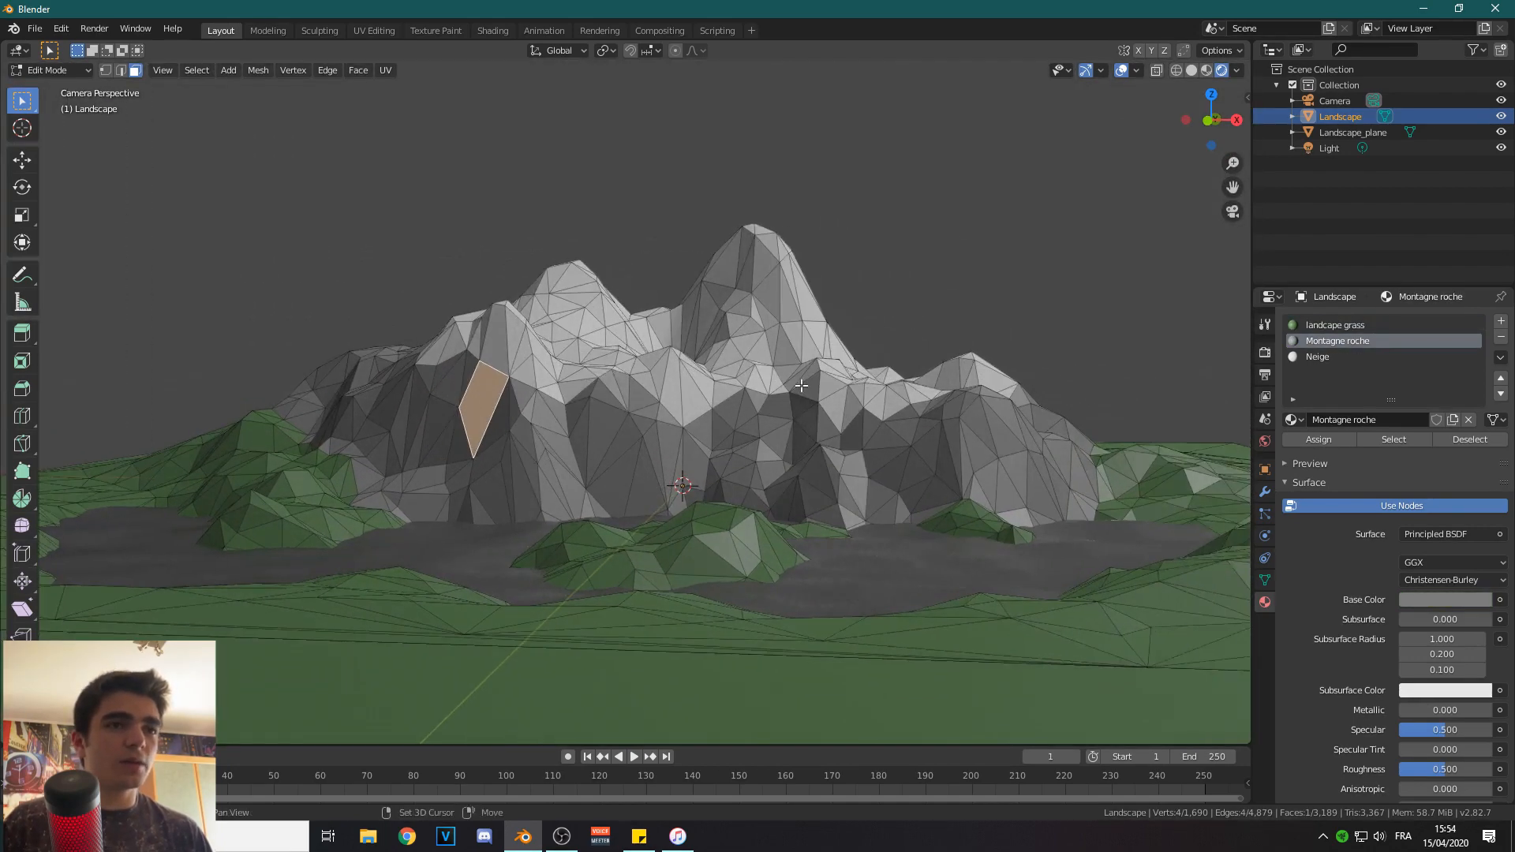
click(932, 311)
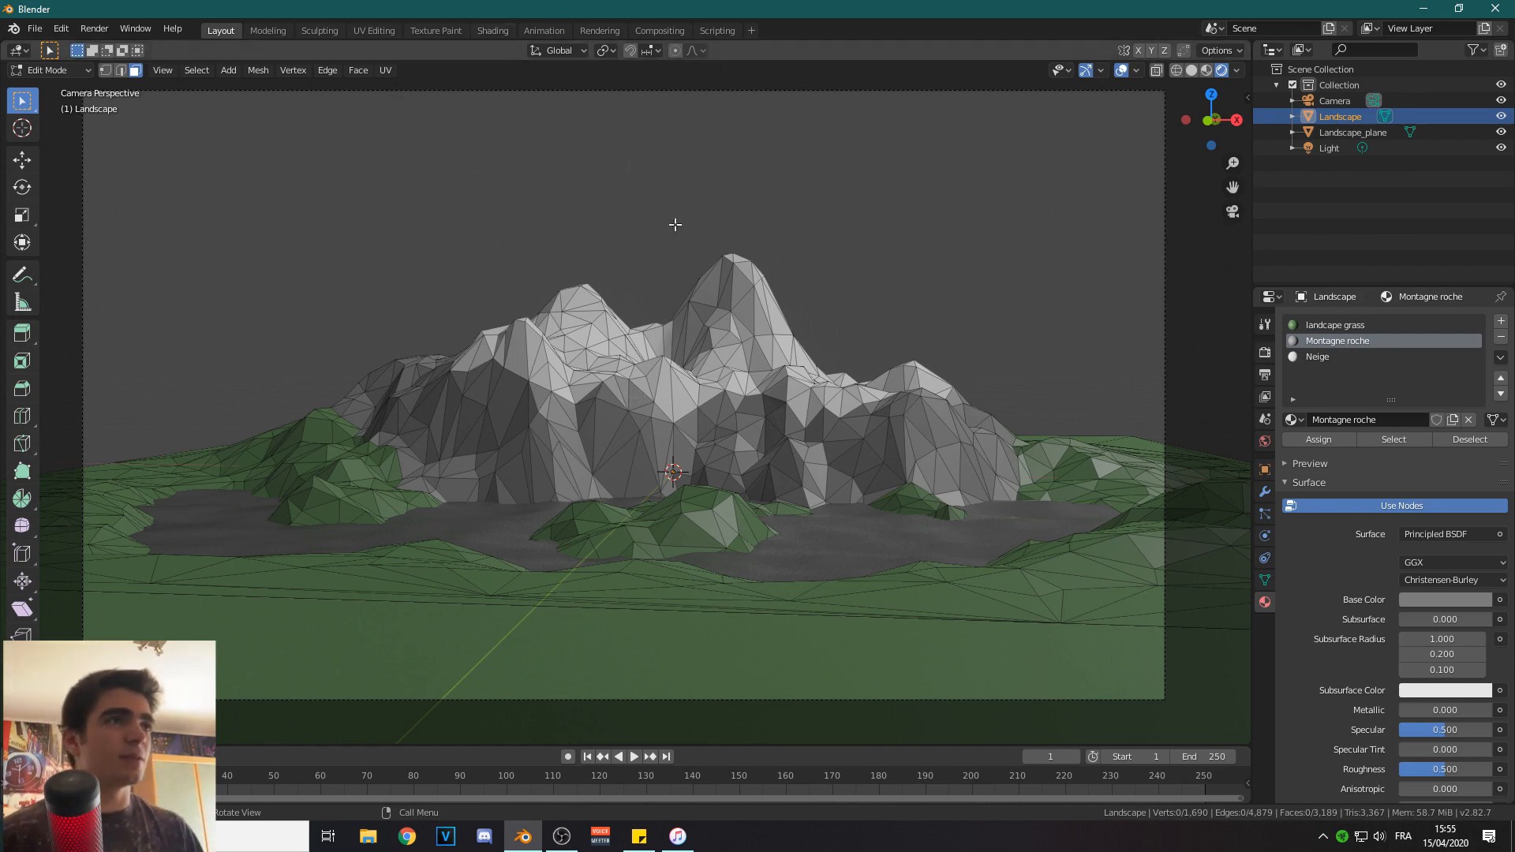
Save the scene as a new incremented version named "lowpoly montagne 2.blend".
key(ctrl+shift+s)
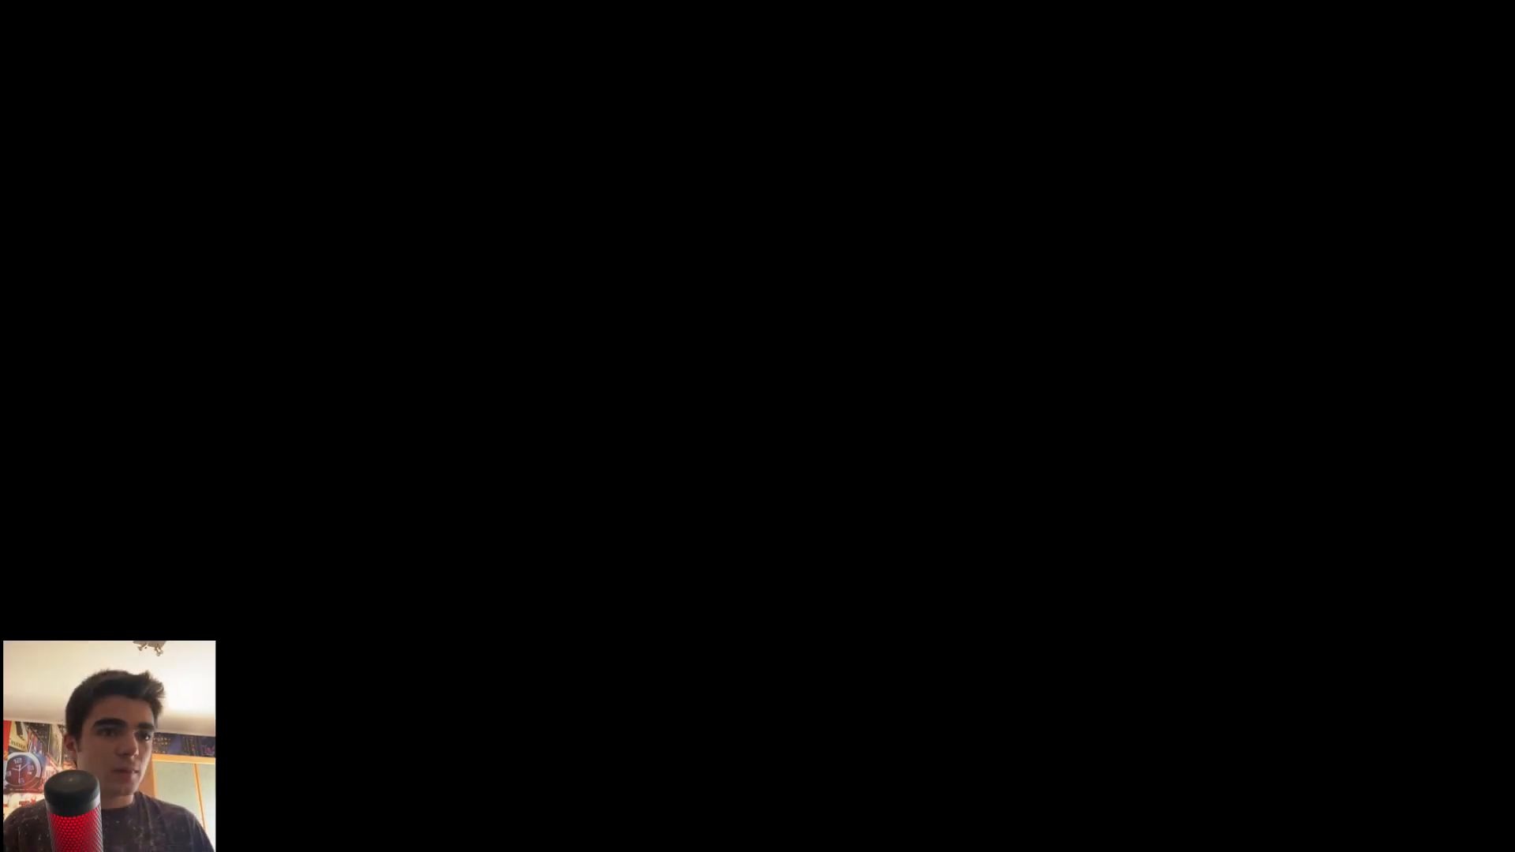
key(KP_Add)
click(1014, 664)
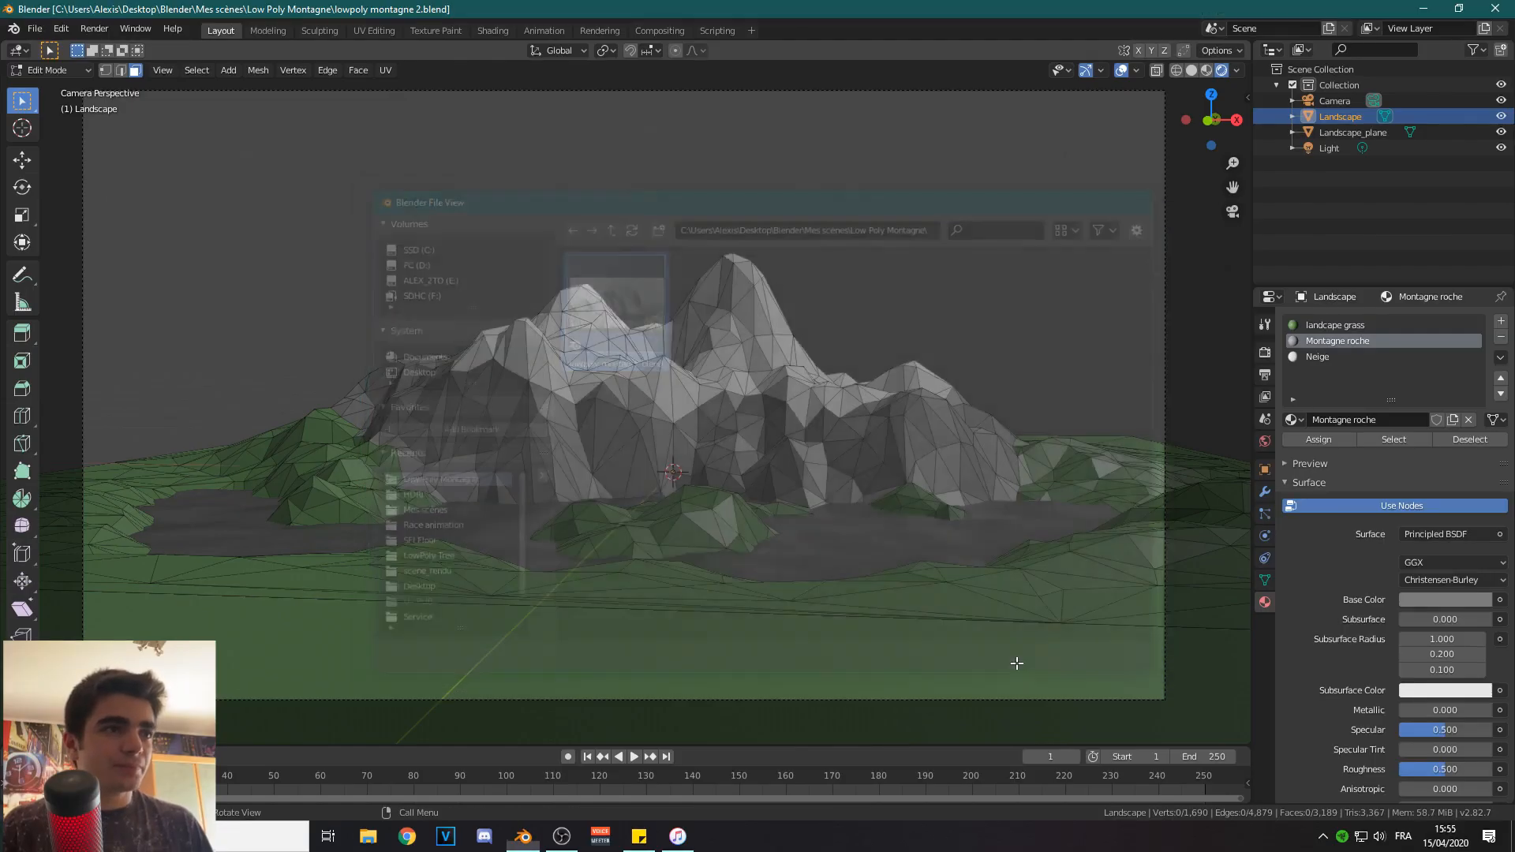
Switch to a second Blender window with LowPoly_Tree.blend, copy the tall front tree and close that window.
right_click(524, 837)
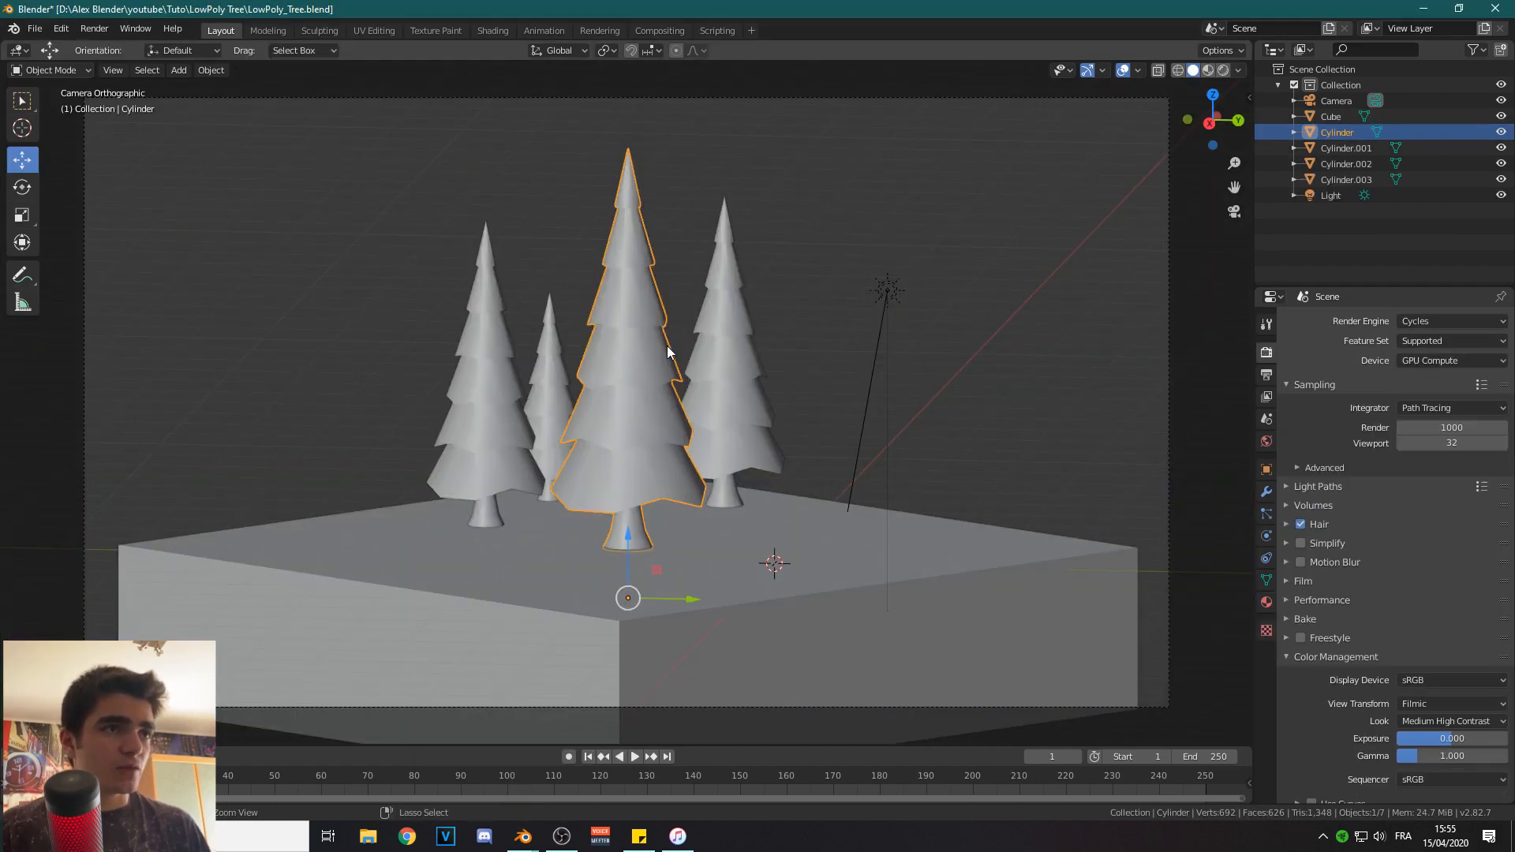
key(ctrl+c)
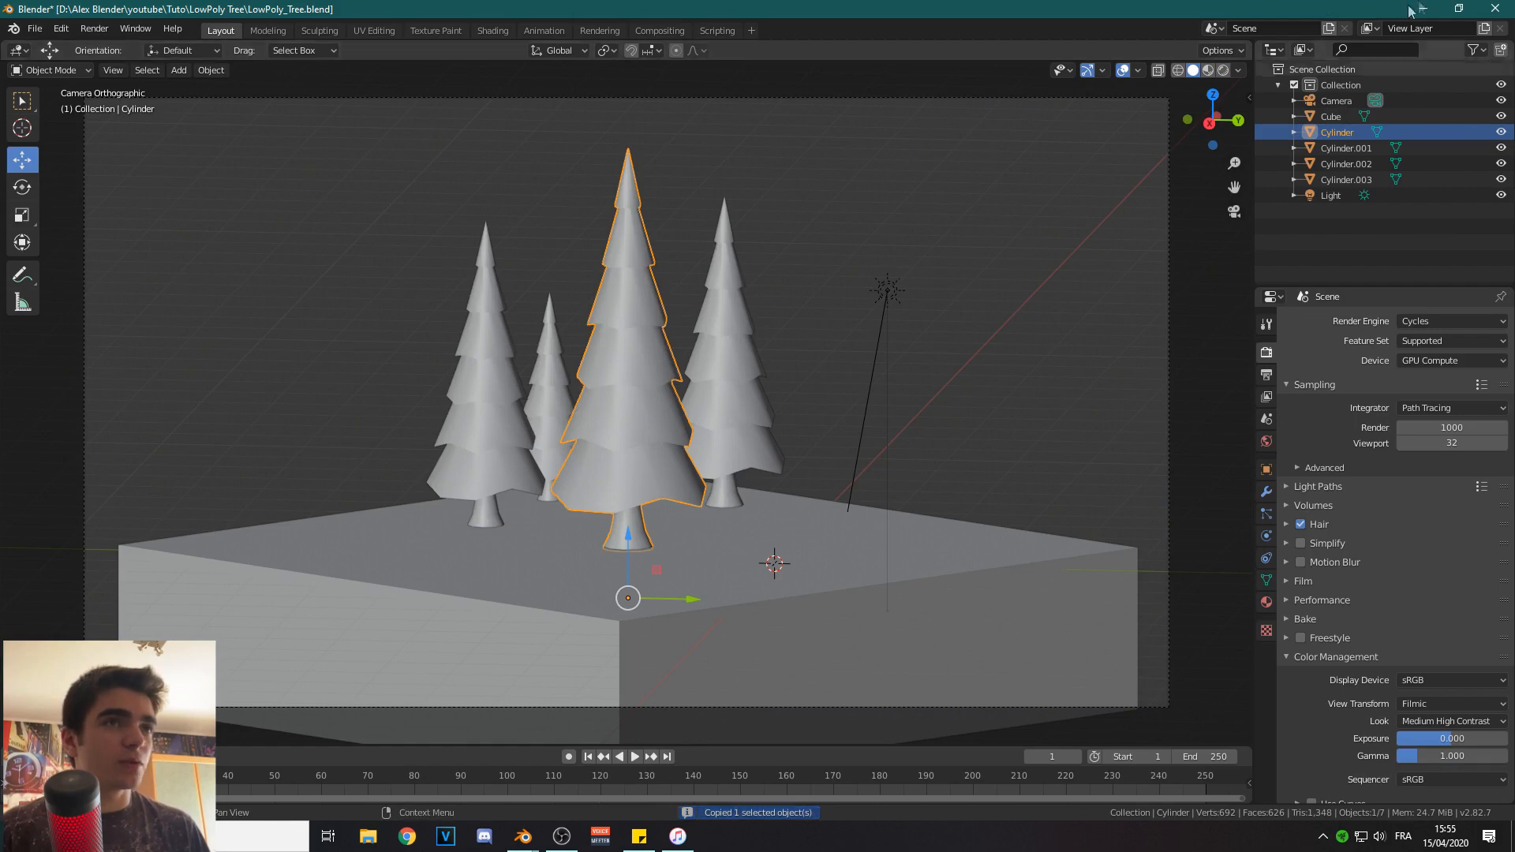
click(1496, 9)
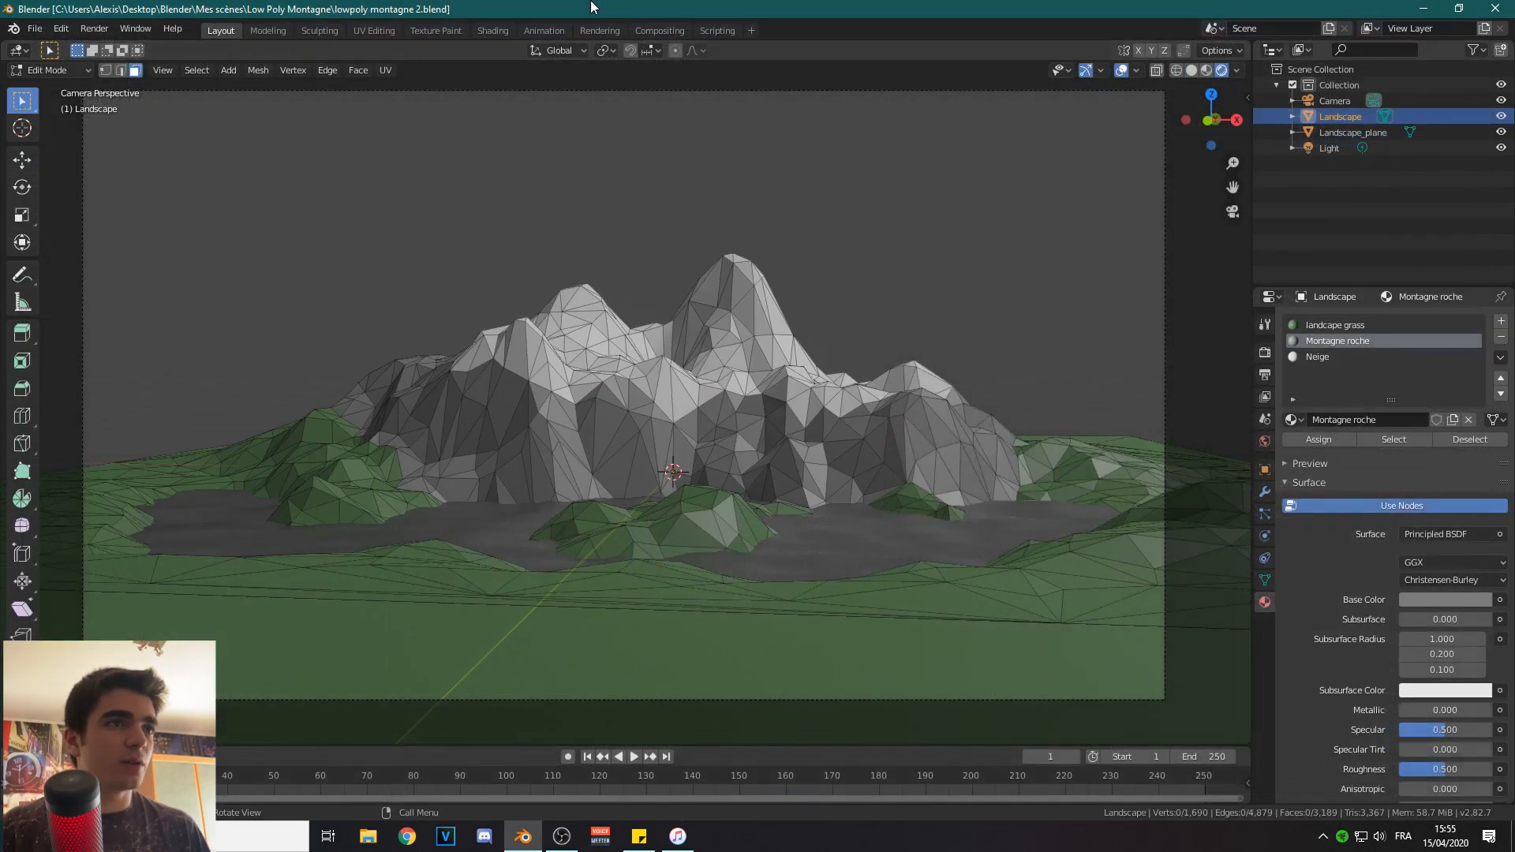
Leave edit mode on the landscape and paste the copied tree into the scene.
key(Tab)
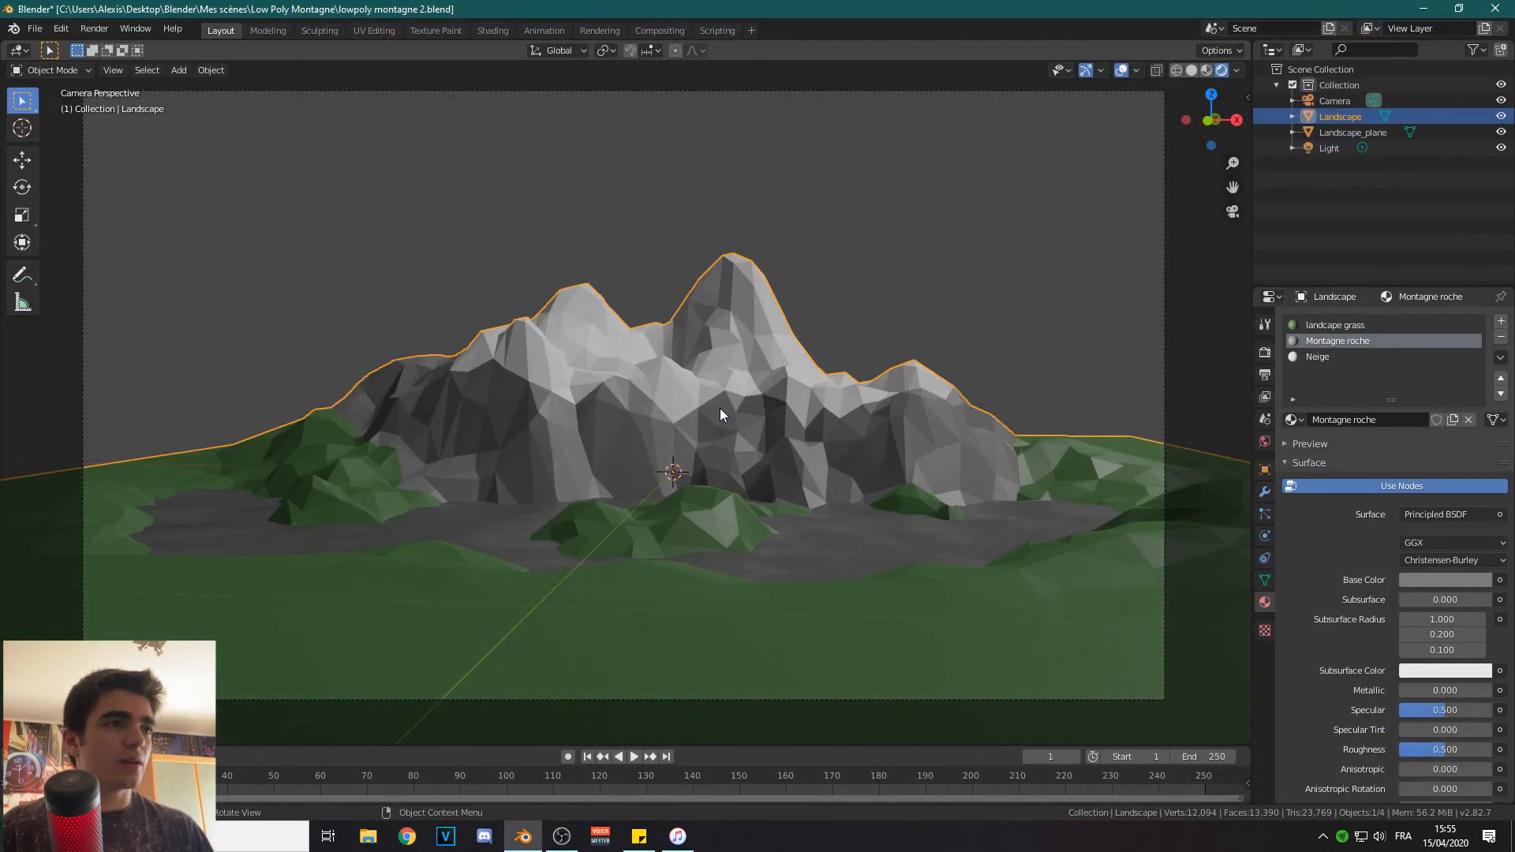
key(ctrl+v)
scroll(754, 482, down, 4)
middle_drag(754, 482, 599, 525)
scroll(599, 525, down, 7)
scroll(470, 476, down, 6)
Scale the pasted tree down uniformly to about 0.1 of its size and return to the camera view.
key(x)
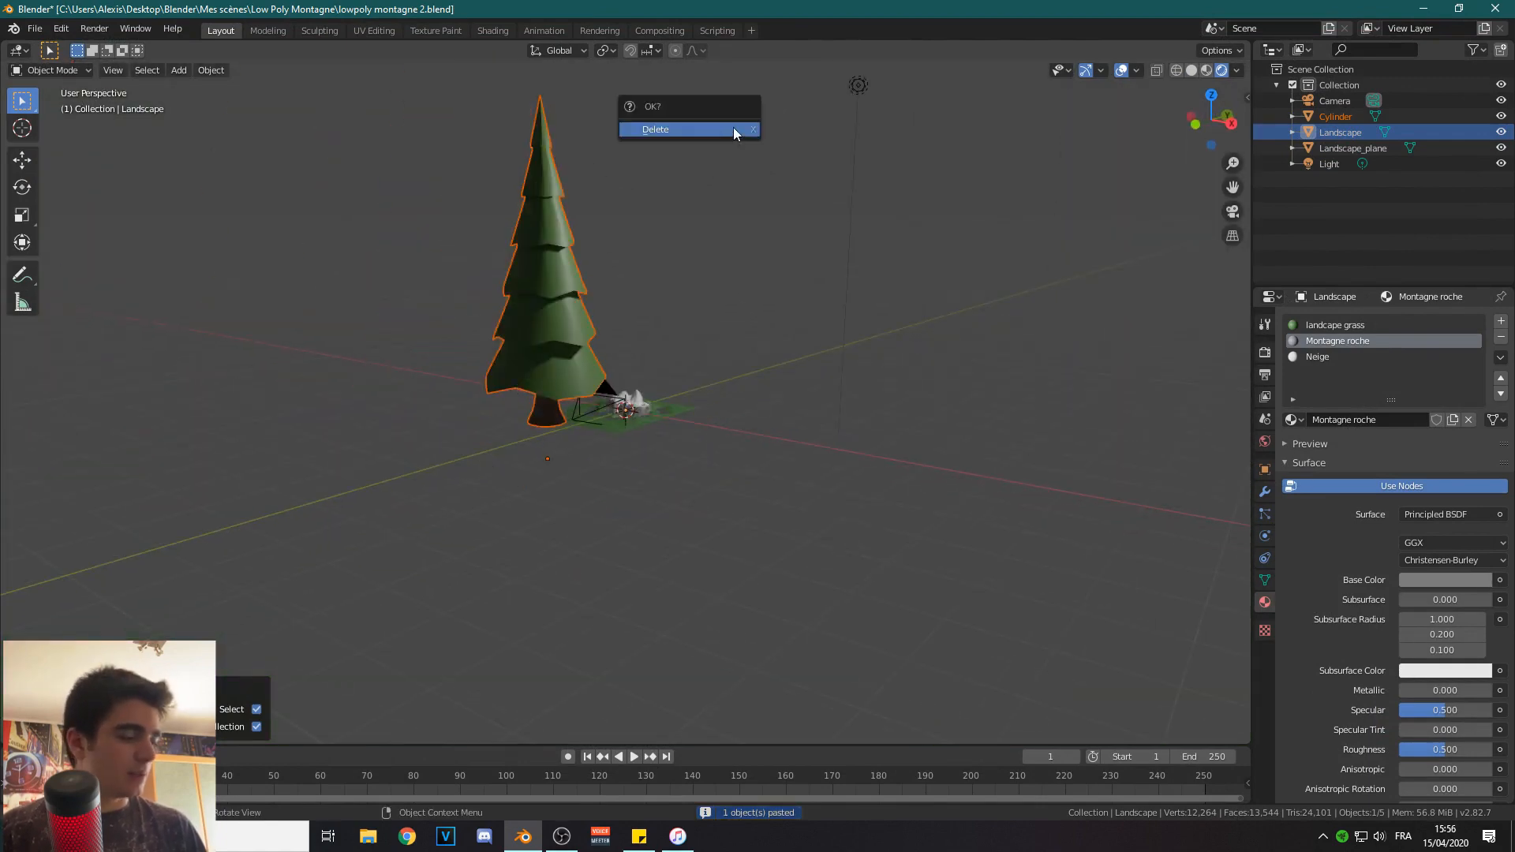
key(s)
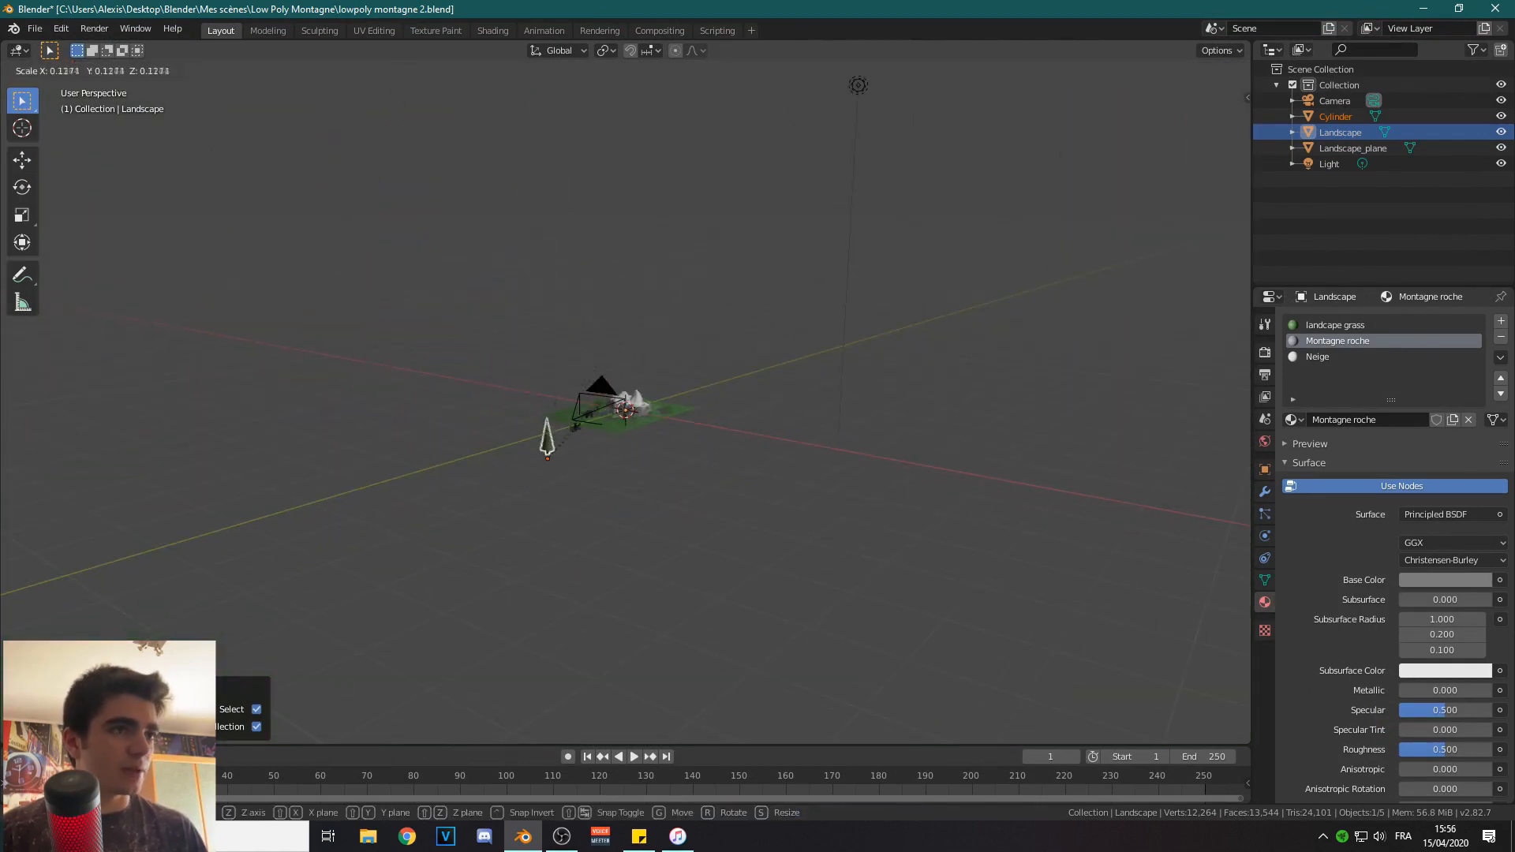
click(596, 430)
key(KP_0)
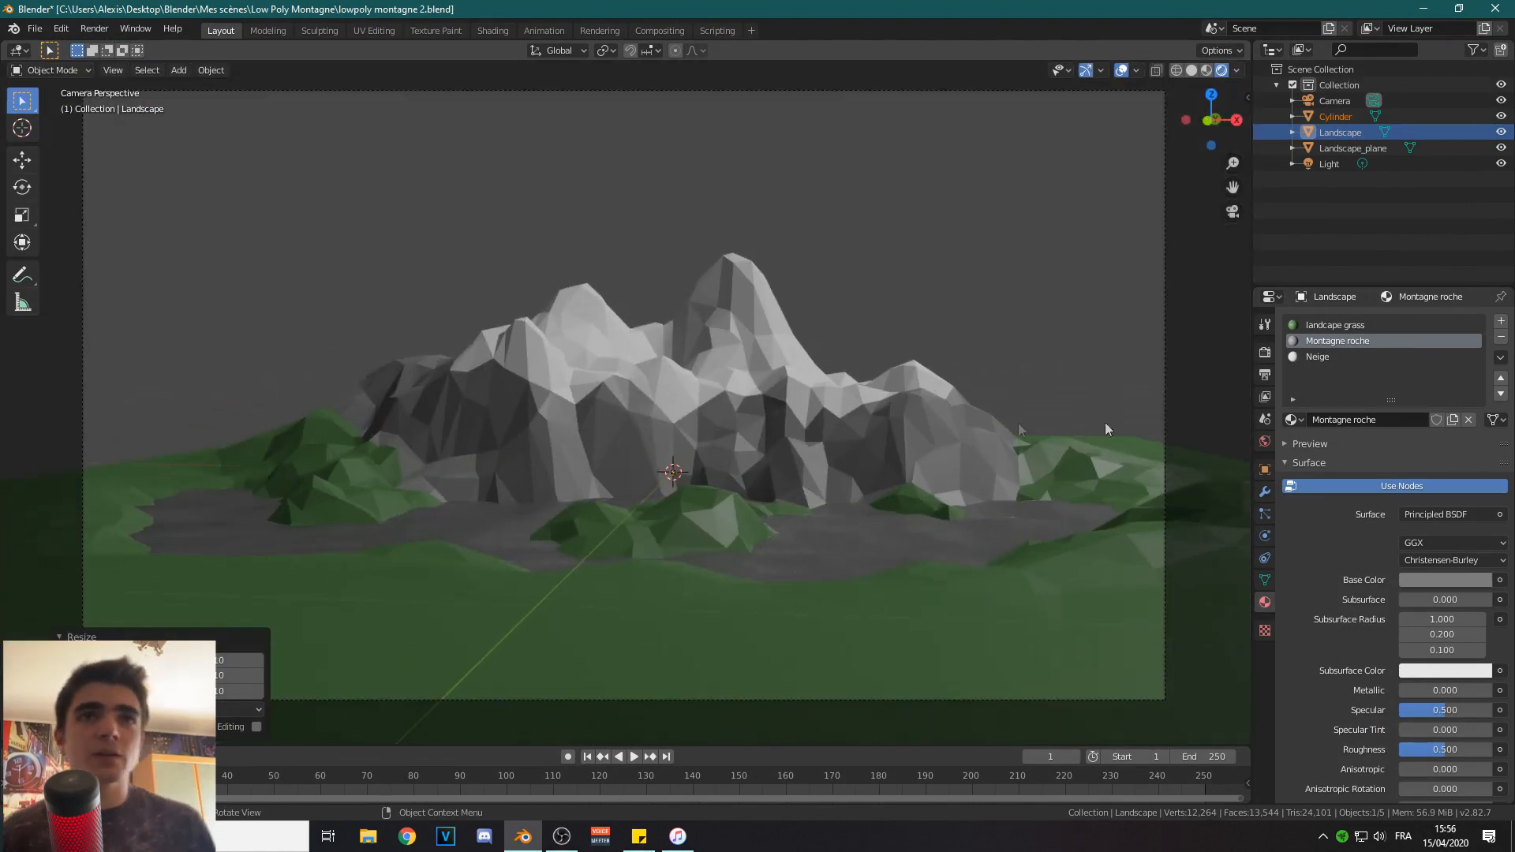
Rename the pasted Cylinder object as Tree and make the landscape the active object.
double_click(1323, 116)
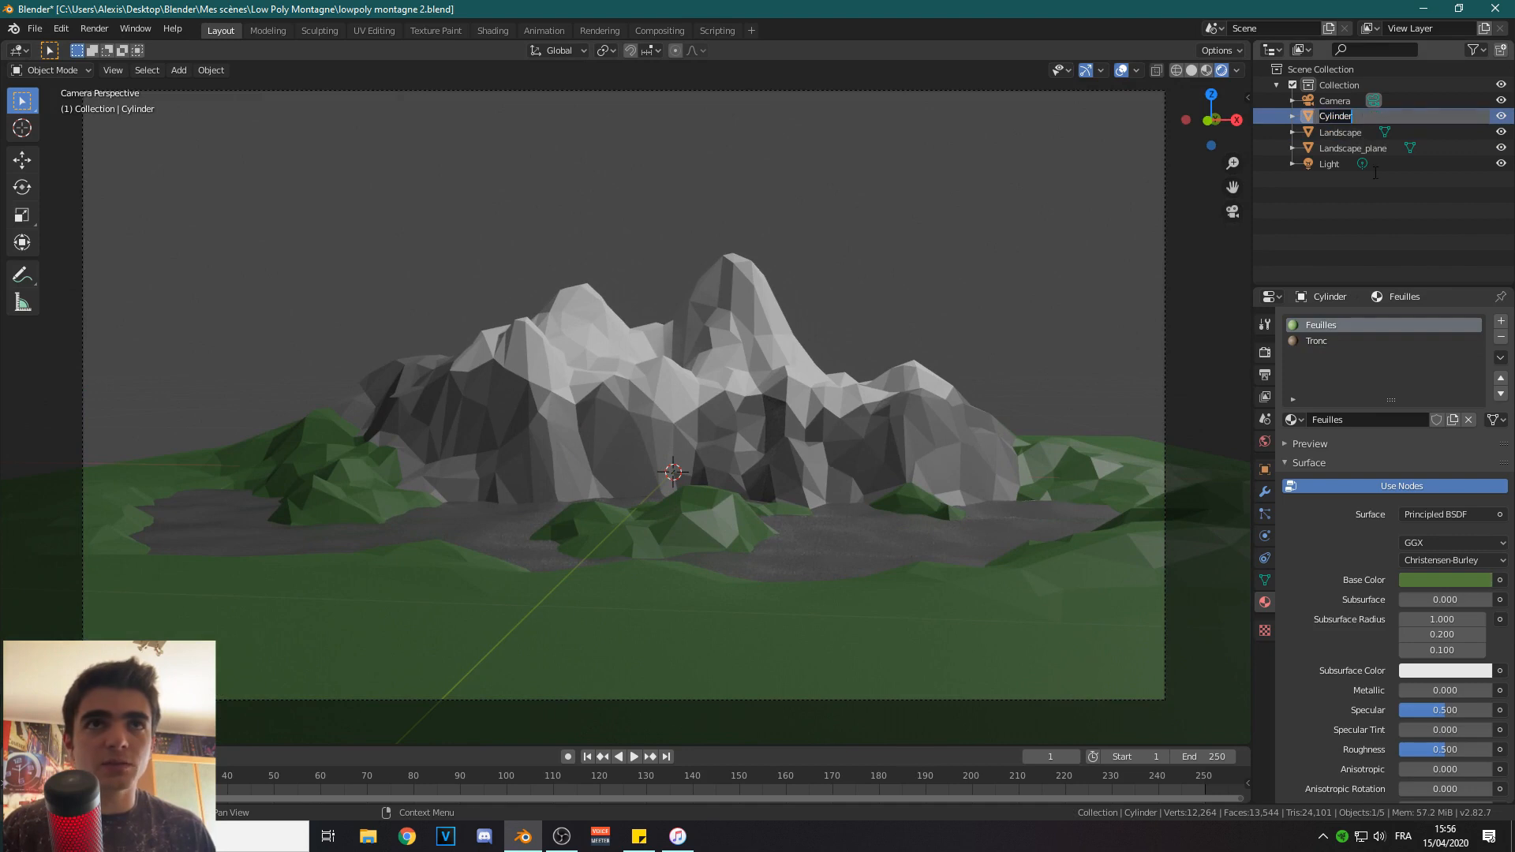
text(Tree)
key(Return)
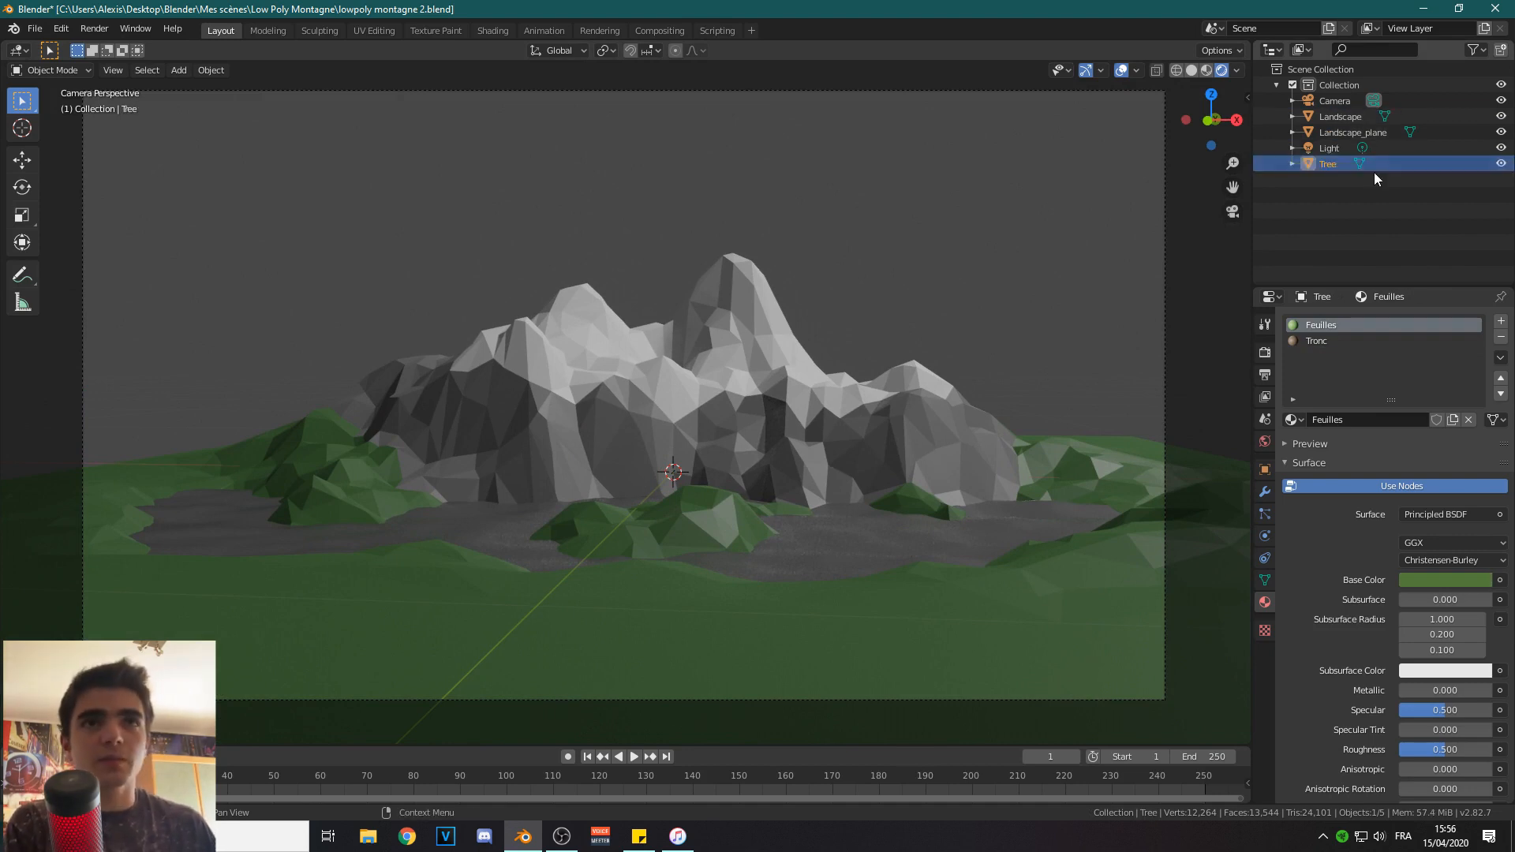
click(721, 454)
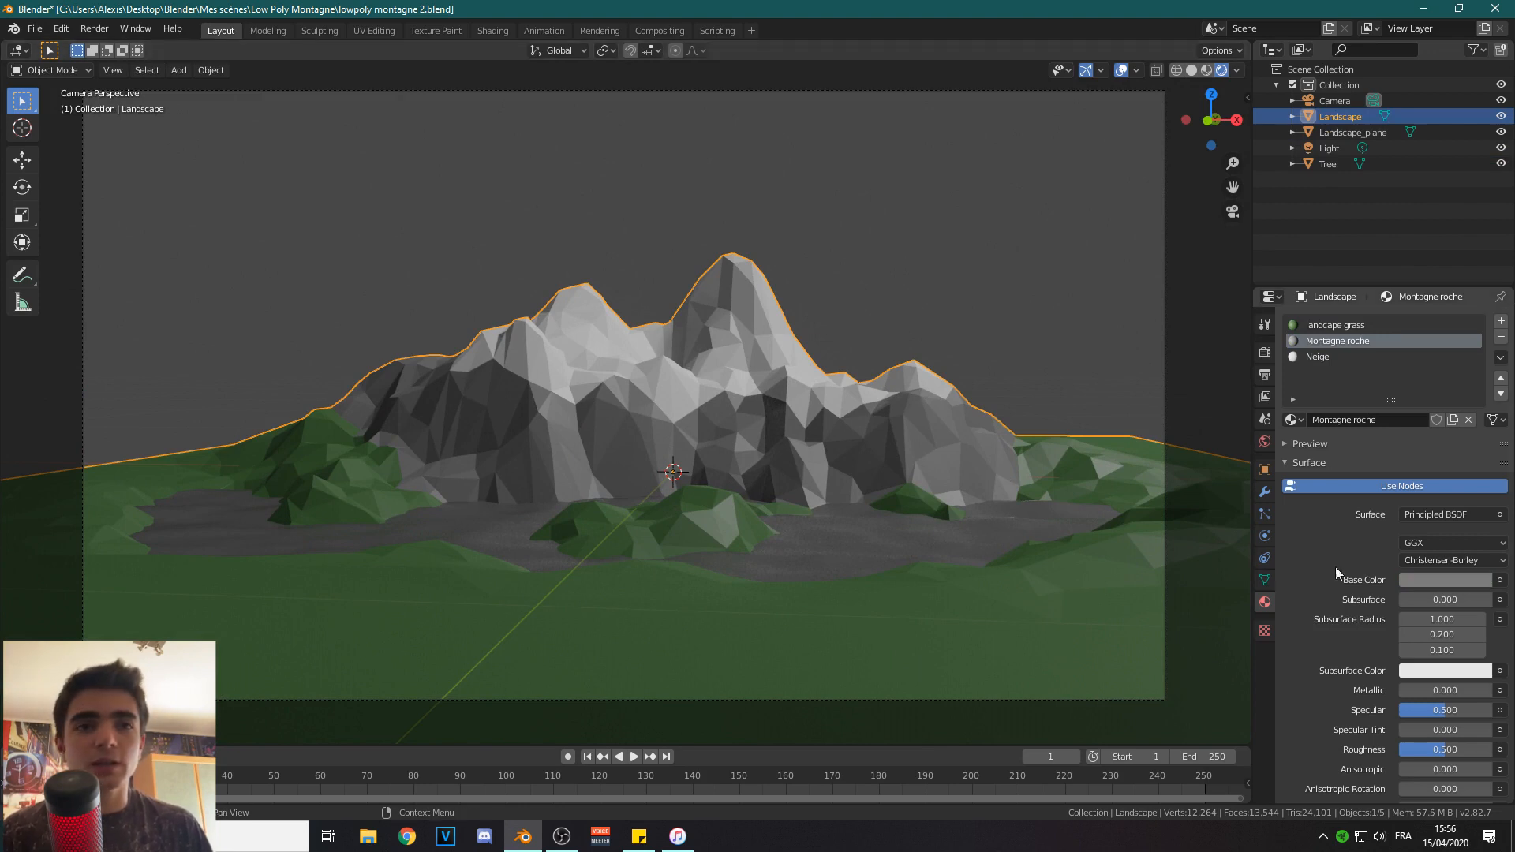
click(1264, 536)
click(1262, 558)
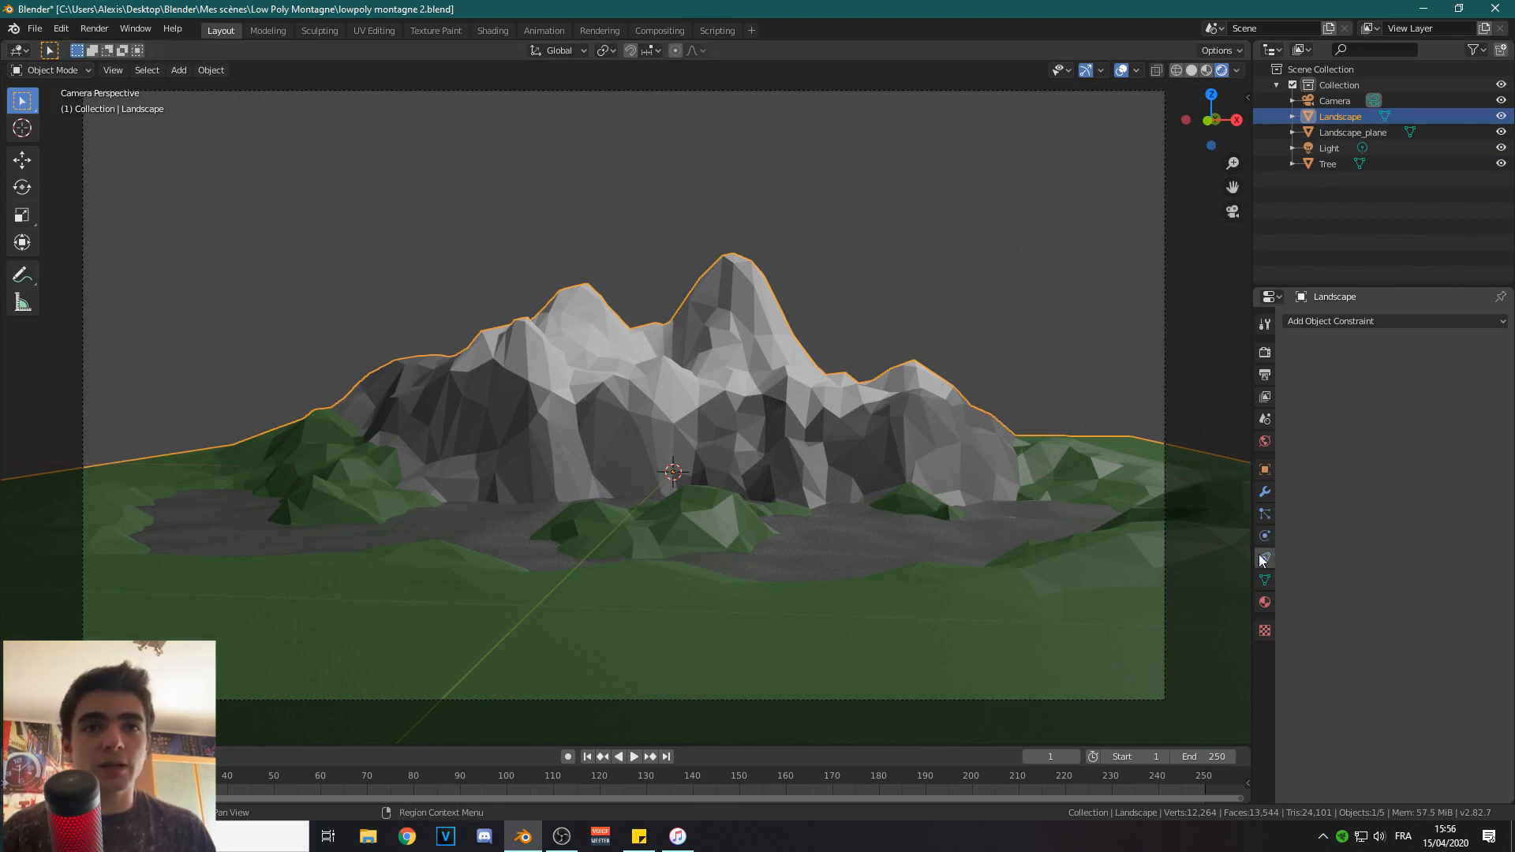
click(1264, 514)
click(1502, 322)
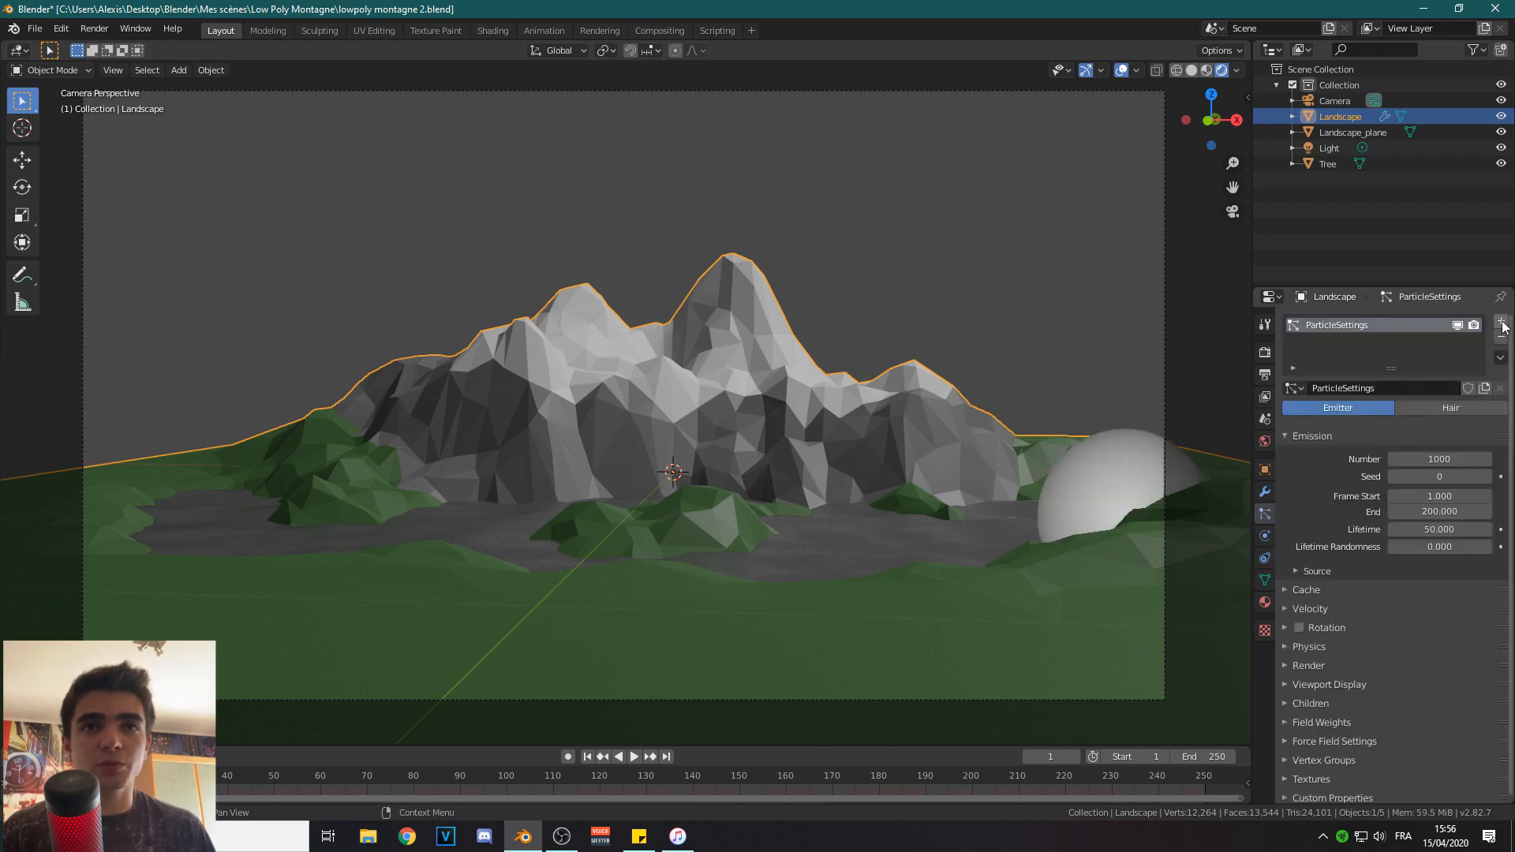
click(1448, 407)
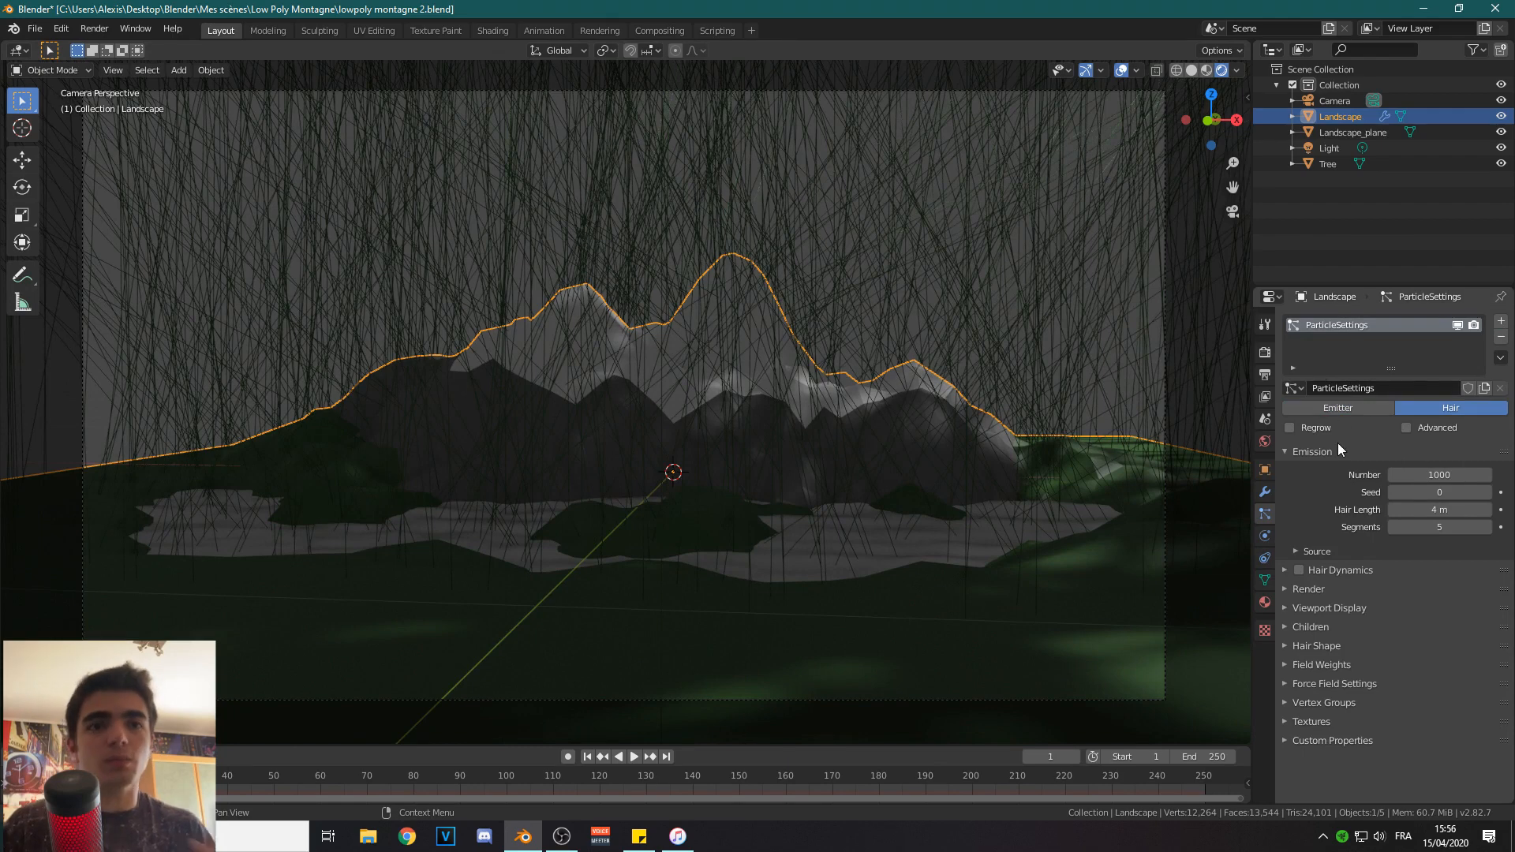
click(1325, 412)
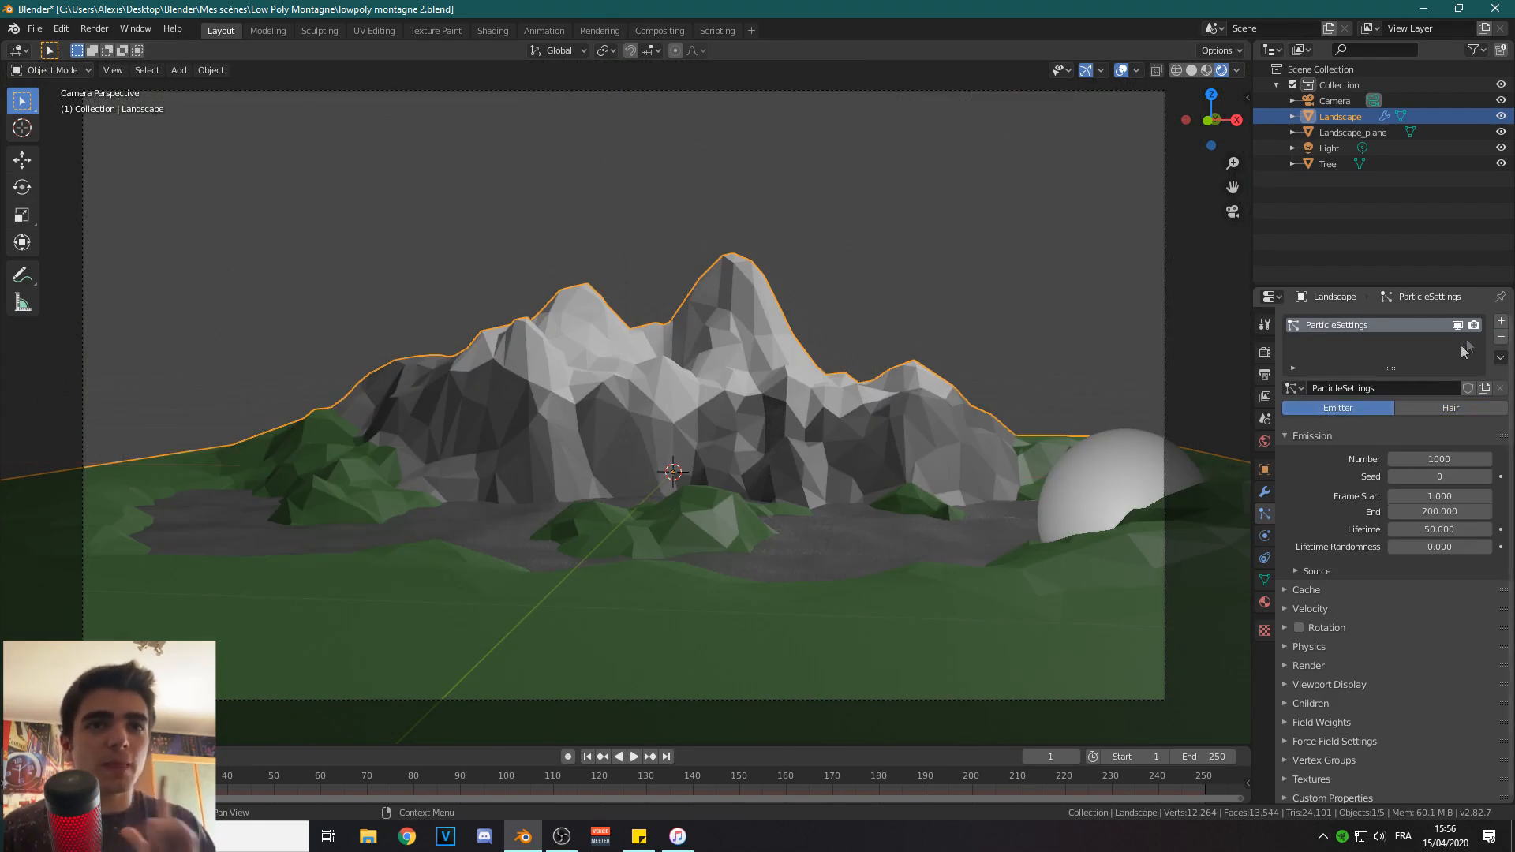
click(1500, 337)
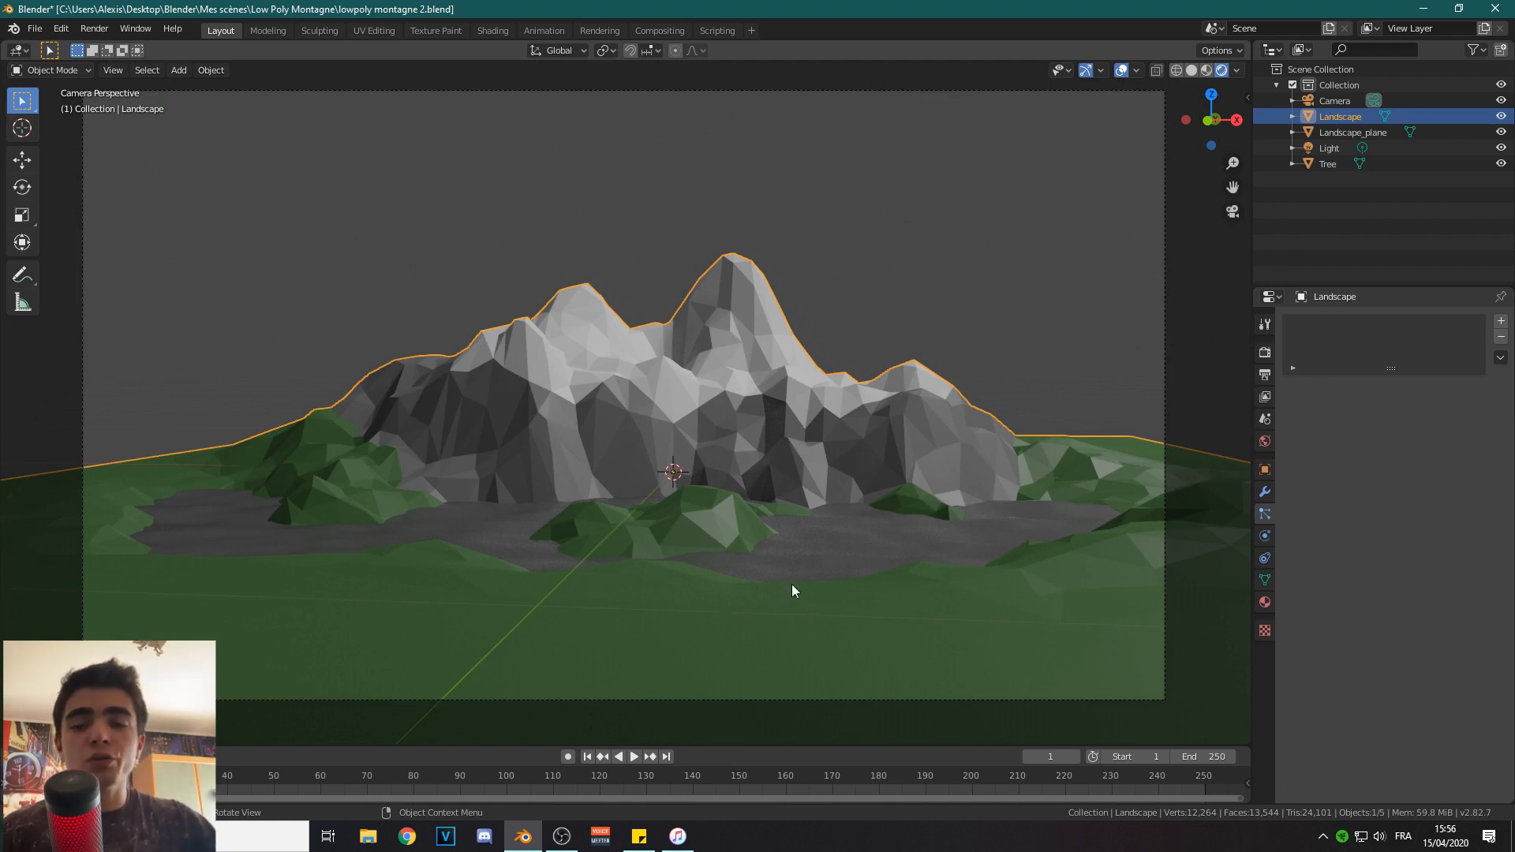
Put the landscape in edit mode and circle-select the grass faces along the front and outer sides of the lake from the top view.
click(55, 71)
click(42, 103)
scroll(710, 508, down, 3)
middle_drag(710, 507, 830, 454)
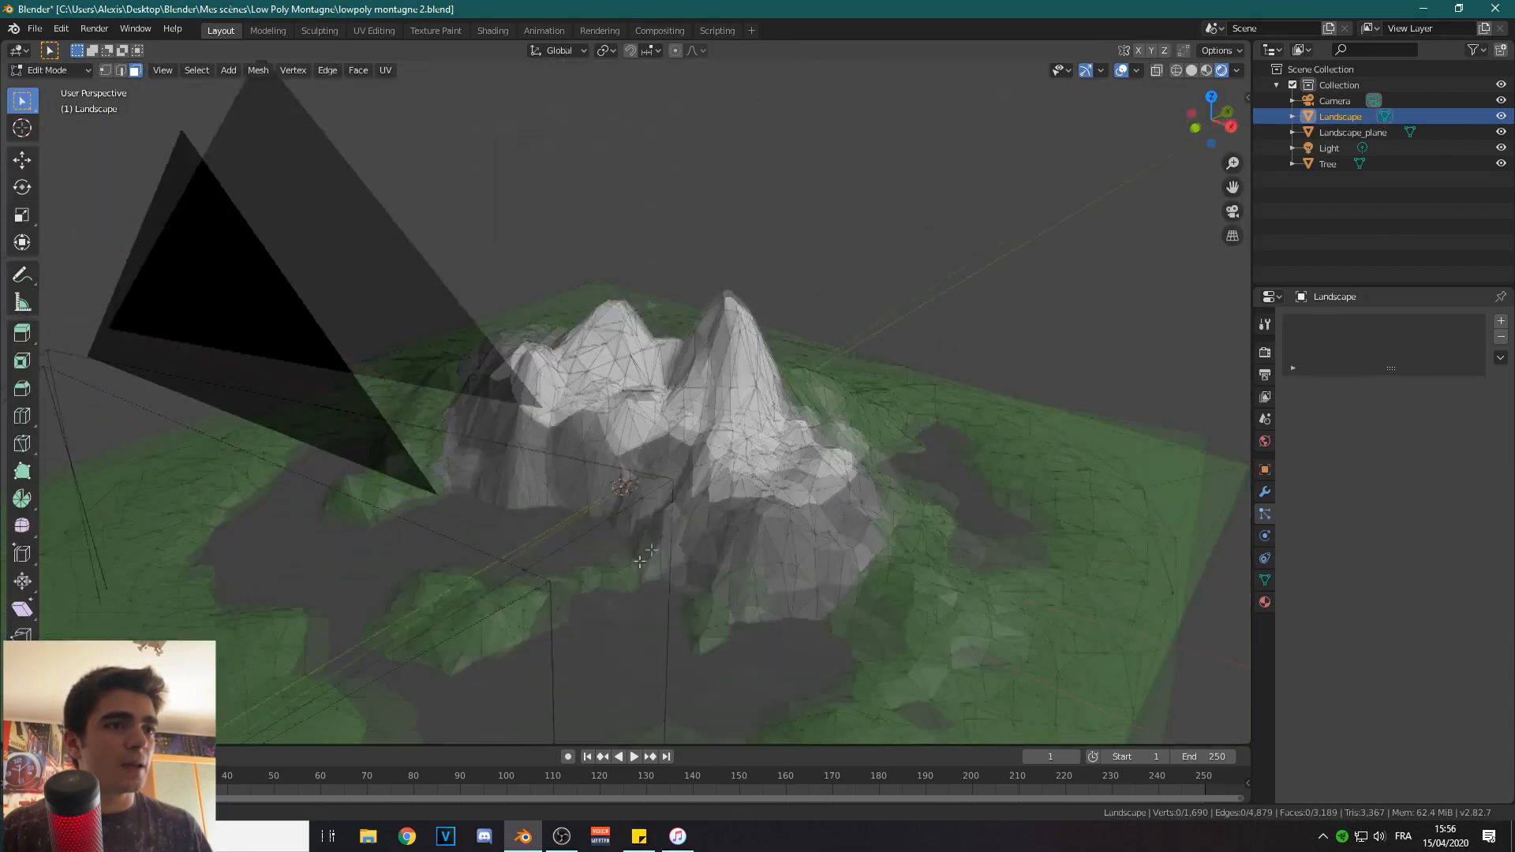
key(KP_7)
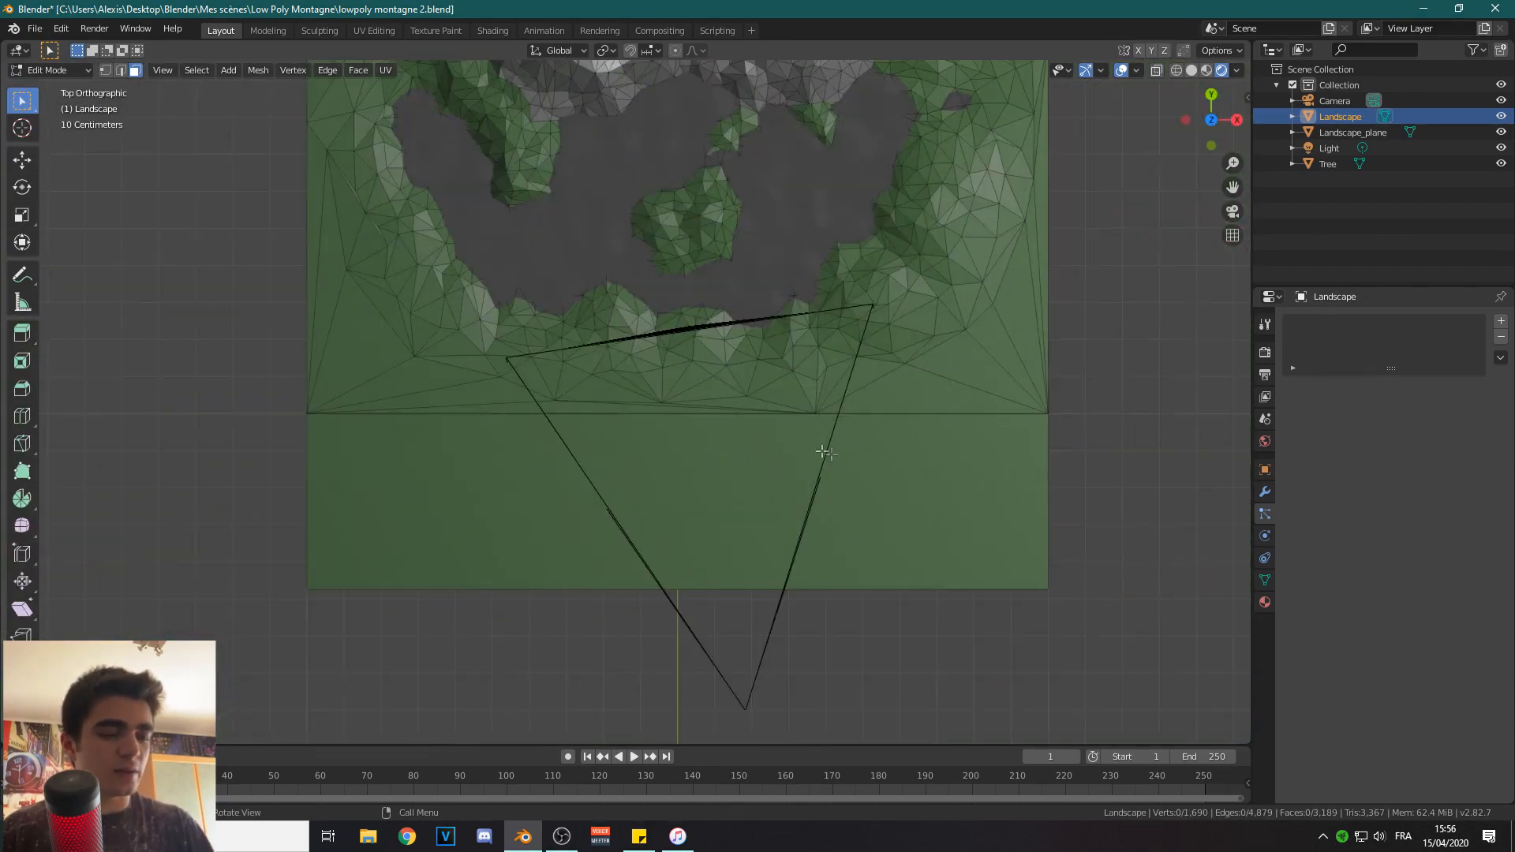
scroll(829, 450, up, 2)
scroll(758, 363, down, 1)
shift+middle_drag(844, 455, 798, 618)
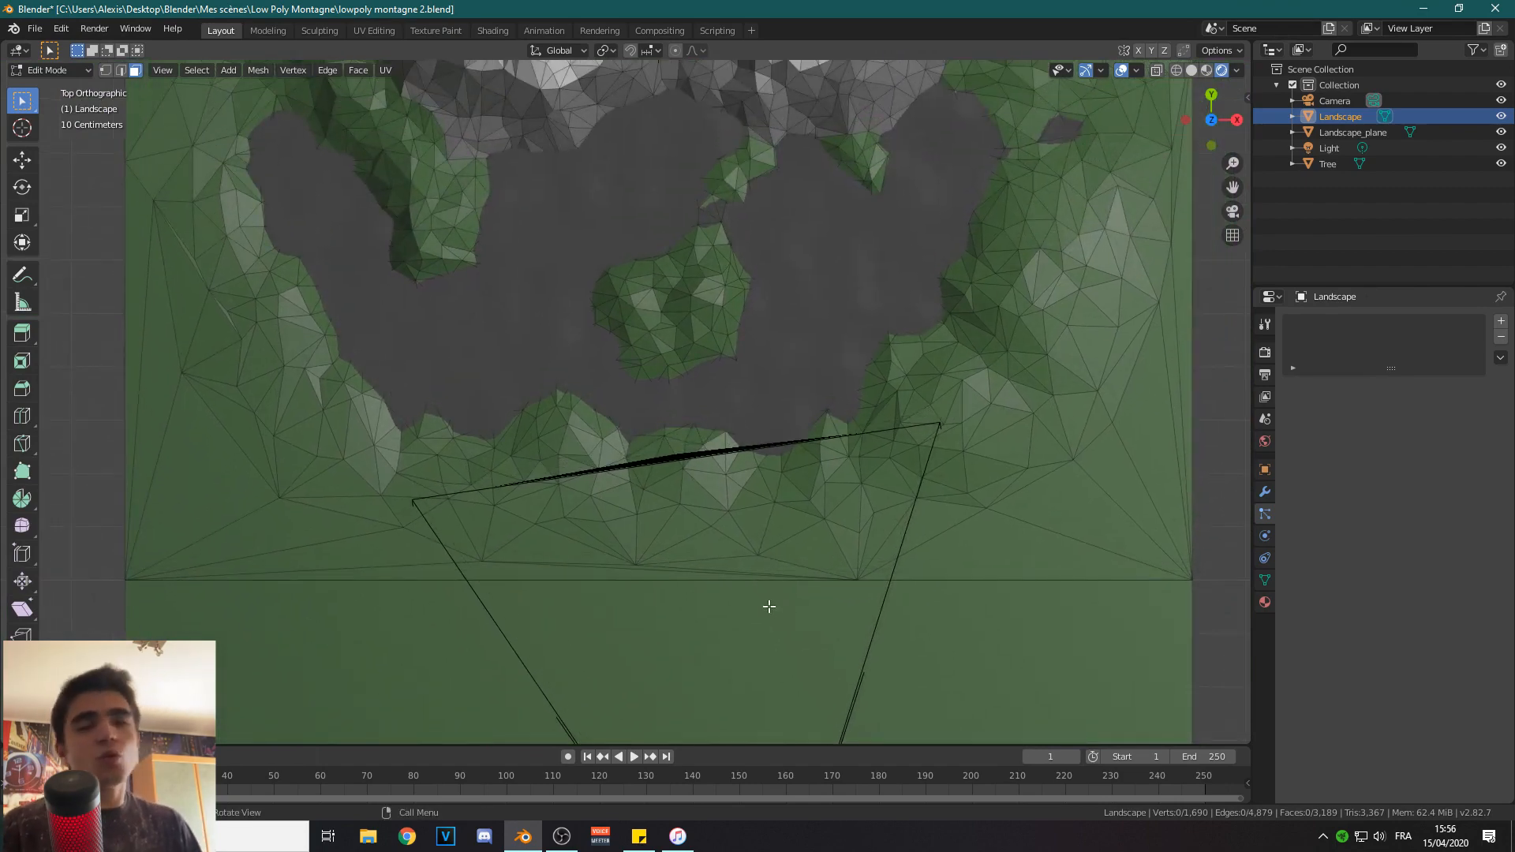
scroll(762, 603, down, 2)
scroll(761, 602, up, 3)
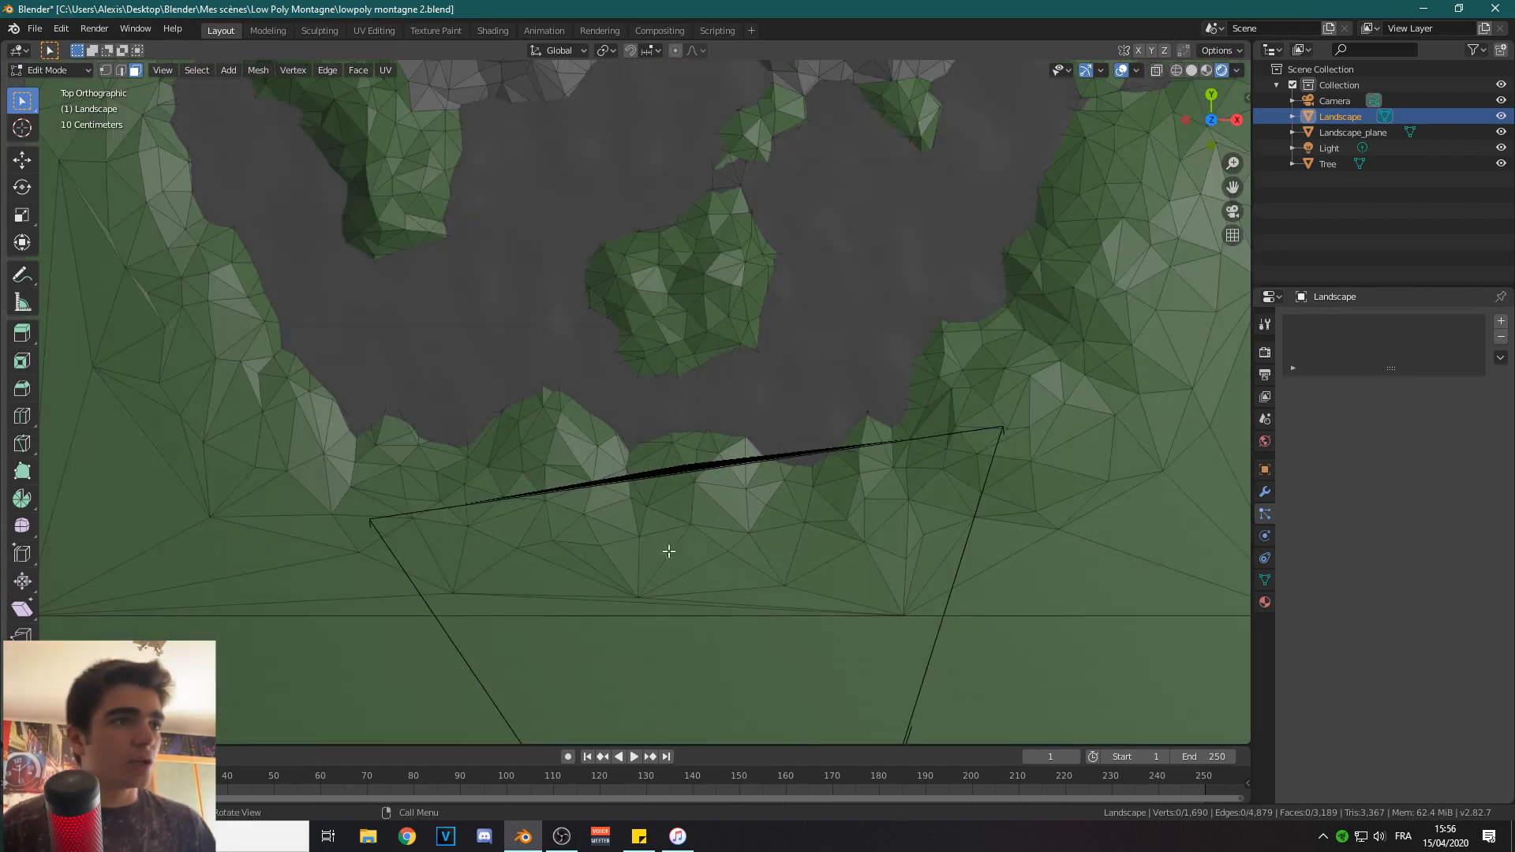
key(c)
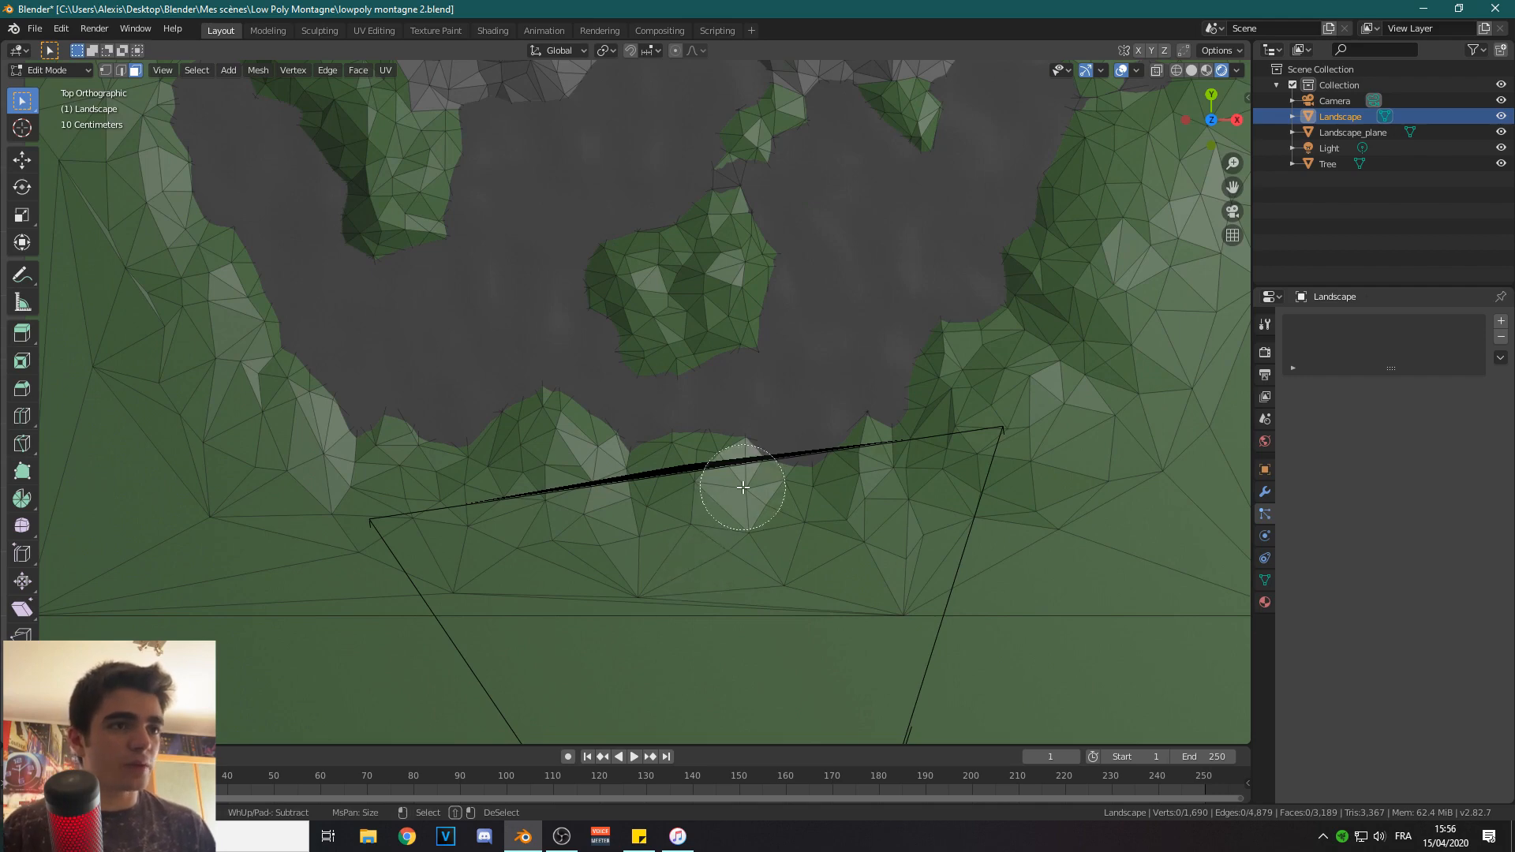
scroll(722, 512, down, 3)
mouse_move(720, 508)
mouse_down()
mouse_move(673, 526)
mouse_move(600, 513)
mouse_move(505, 450)
mouse_move(499, 524)
mouse_move(332, 544)
mouse_move(727, 558)
mouse_move(1072, 428)
mouse_move(986, 363)
mouse_move(1120, 261)
mouse_move(299, 466)
mouse_move(174, 284)
mouse_move(111, 260)
mouse_up()
right_click(618, 356)
Add the grass faces at the far left and far right edges of the lake to the selection from the camera view.
key(KP_0)
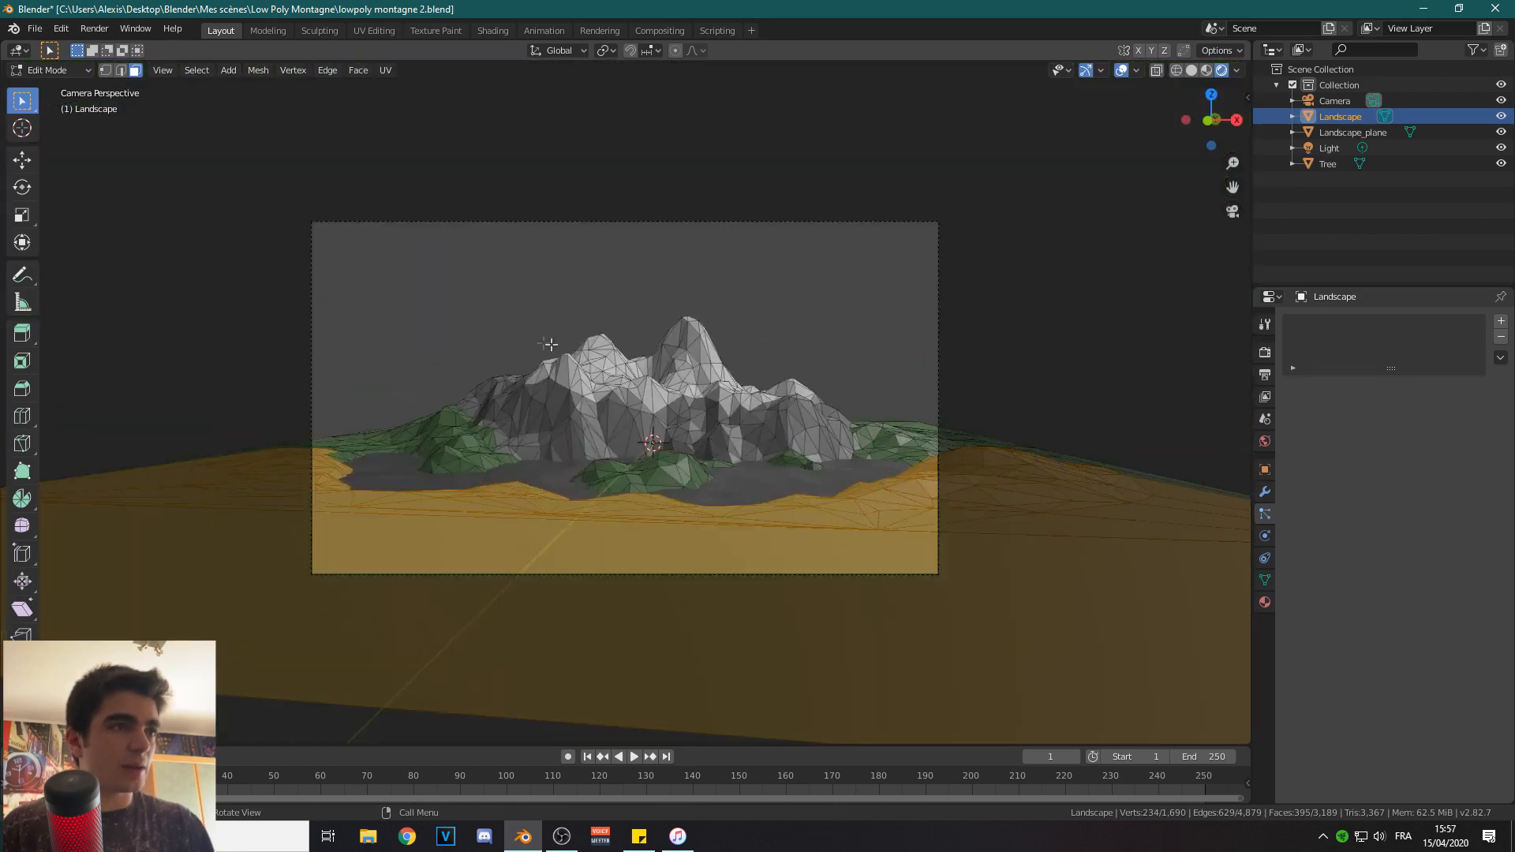
scroll(387, 387, down, 1)
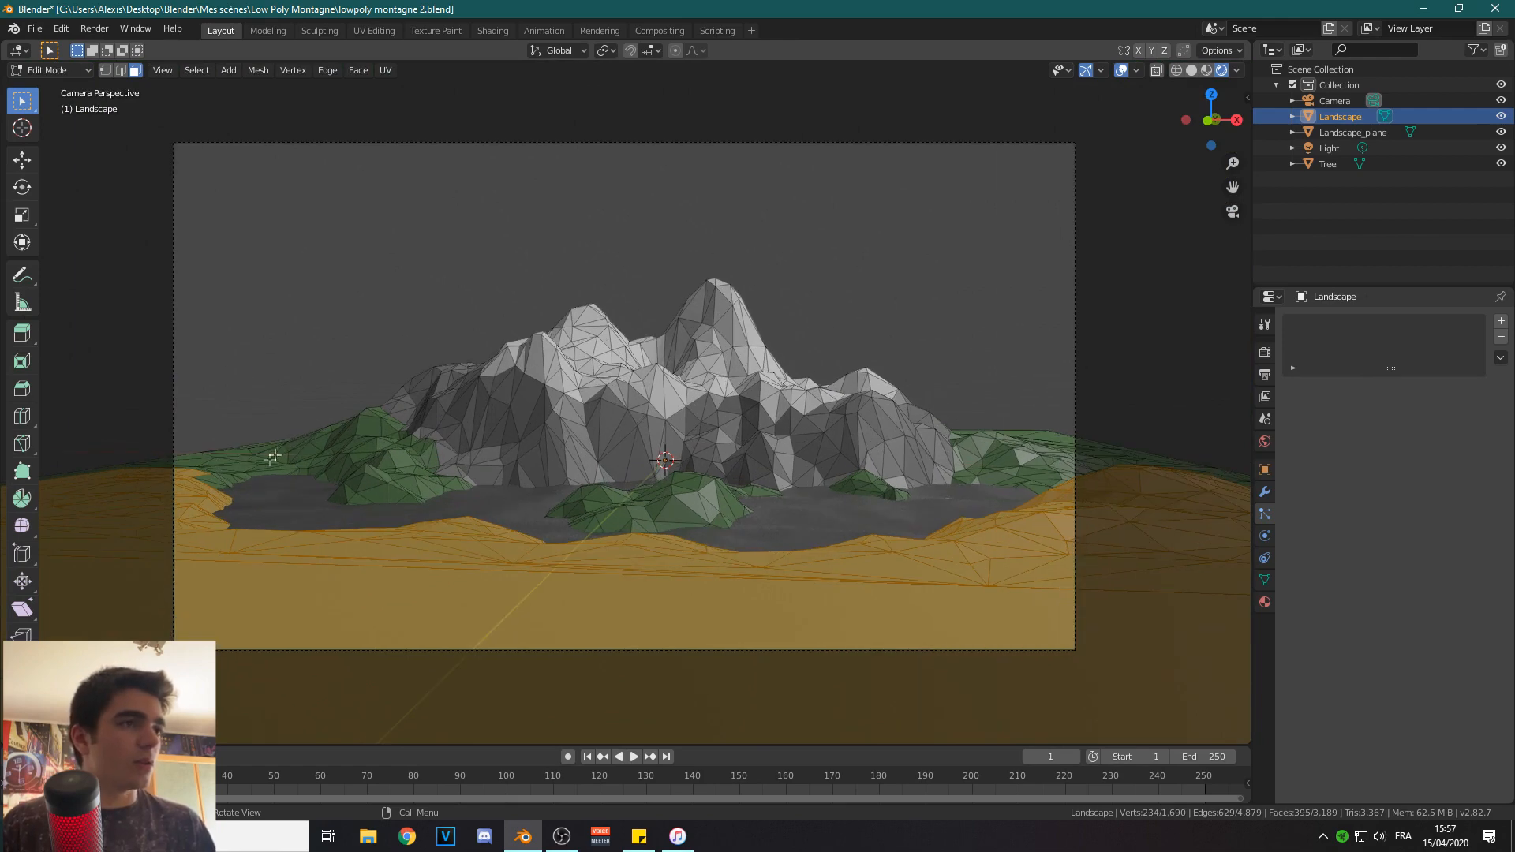
key(c)
scroll(186, 449, up, 5)
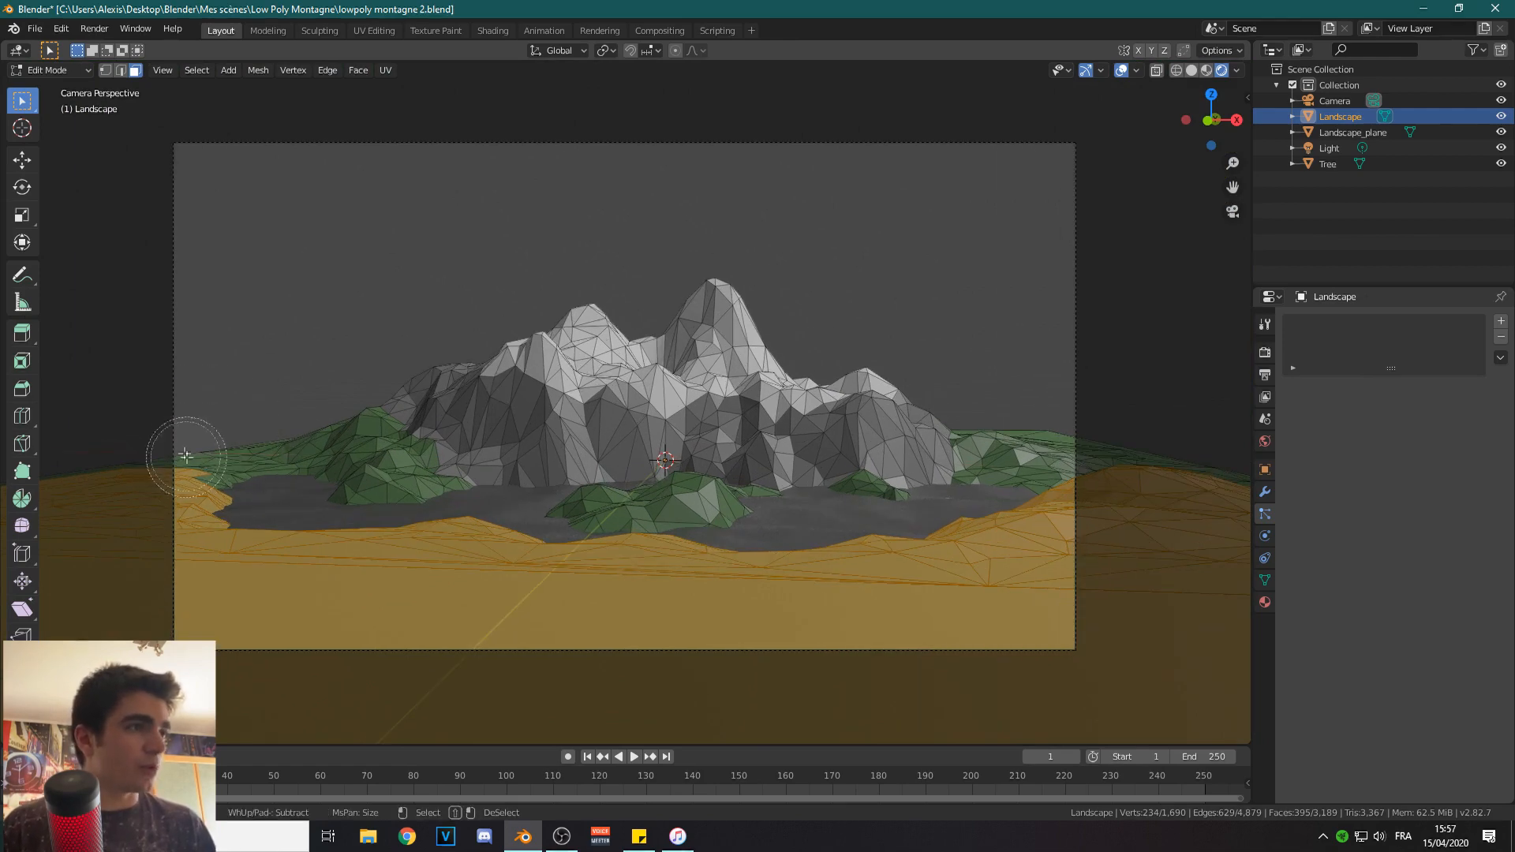
mouse_move(186, 454)
mouse_down()
mouse_move(190, 465)
mouse_move(152, 474)
mouse_move(202, 450)
mouse_move(231, 461)
mouse_up()
mouse_move(1046, 479)
mouse_down()
mouse_move(1126, 466)
mouse_move(1229, 485)
mouse_move(1060, 456)
mouse_up()
right_click(1094, 446)
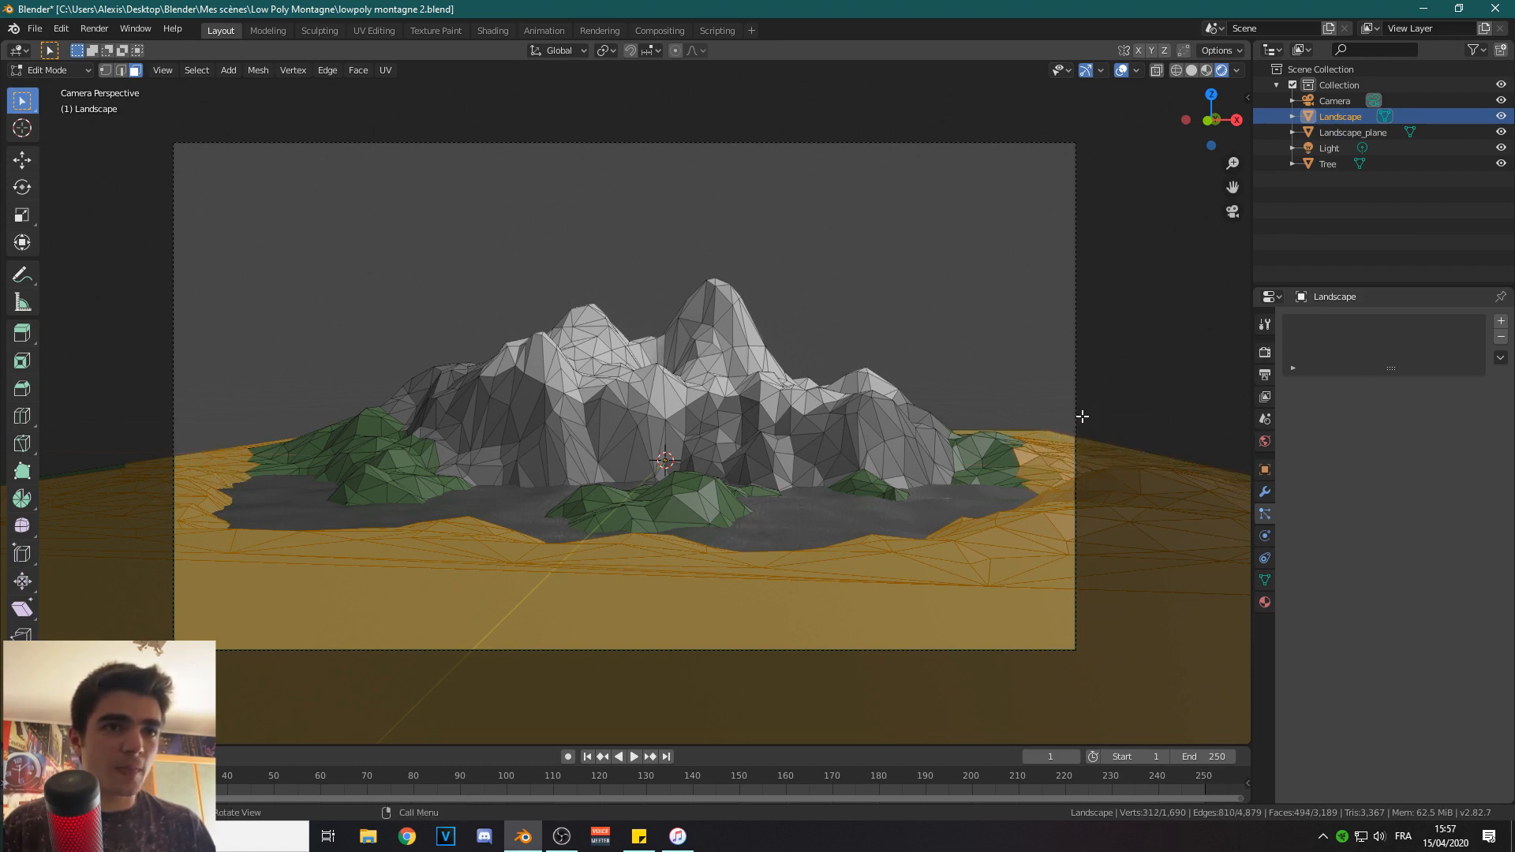
Remove the stray faces on the distant rear edges of the grass from the selection.
shift+click(1020, 433)
shift+click(1055, 428)
shift+click(248, 455)
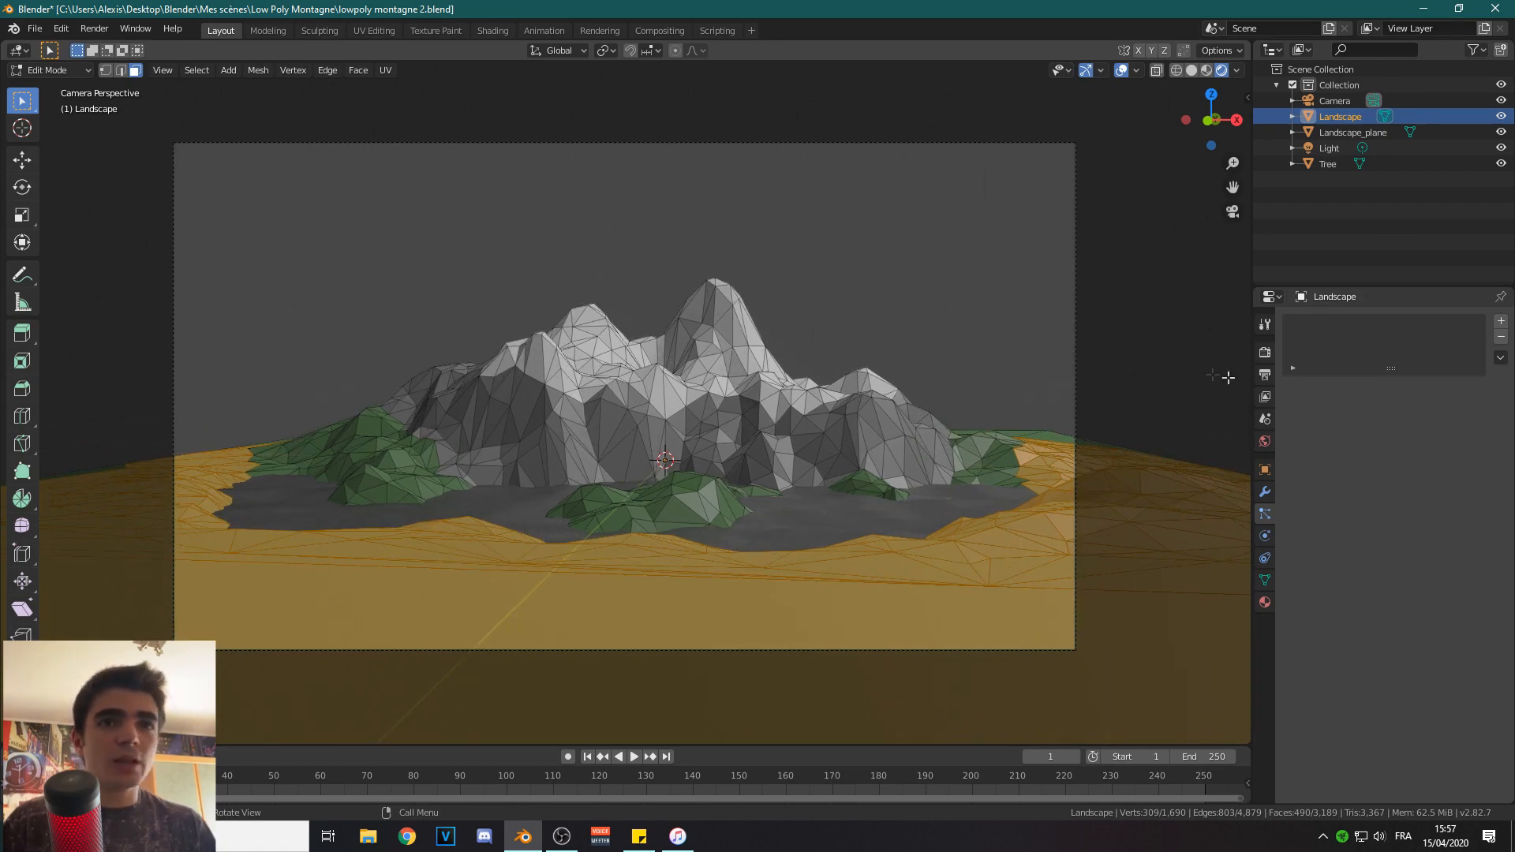
Create a vertex group on the landscape and assign the selected grass faces to it with weight 1.000.
click(1263, 579)
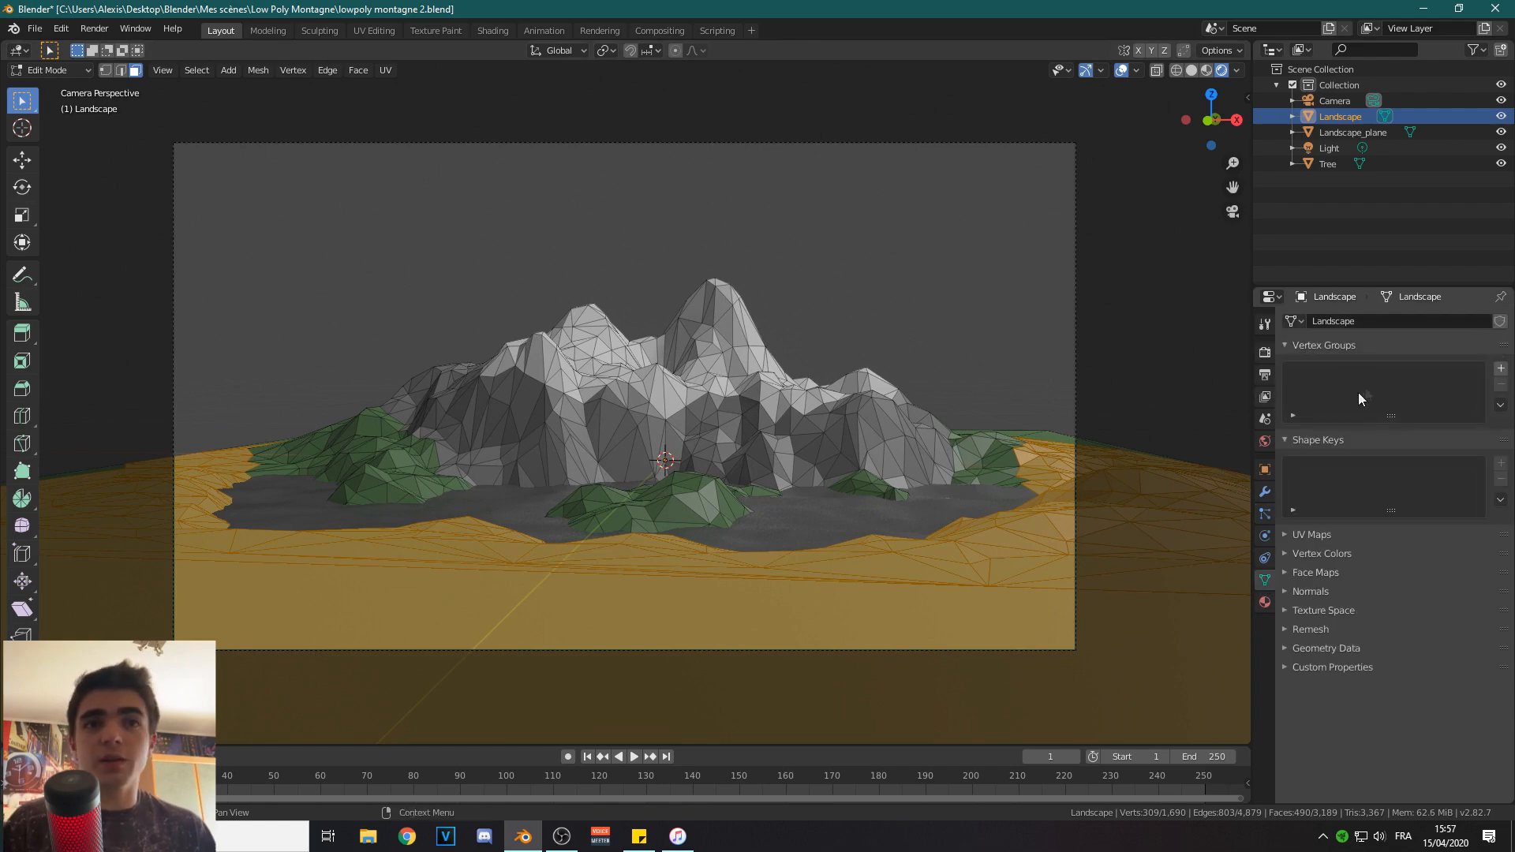
click(1500, 370)
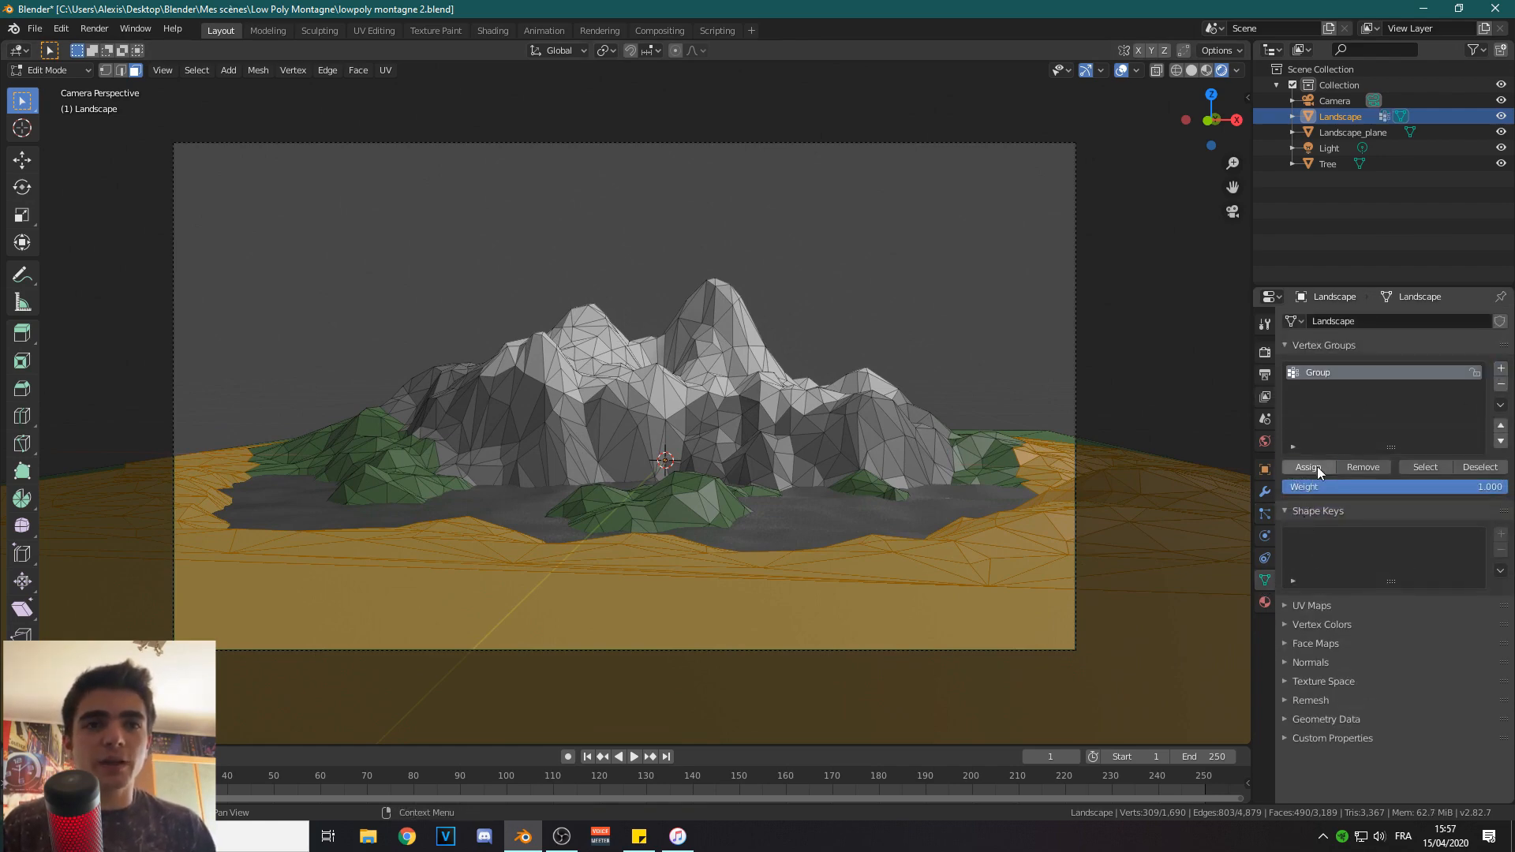
double_click(1334, 371)
Add a hair particle system to the landscape and return to object mode.
click(1265, 514)
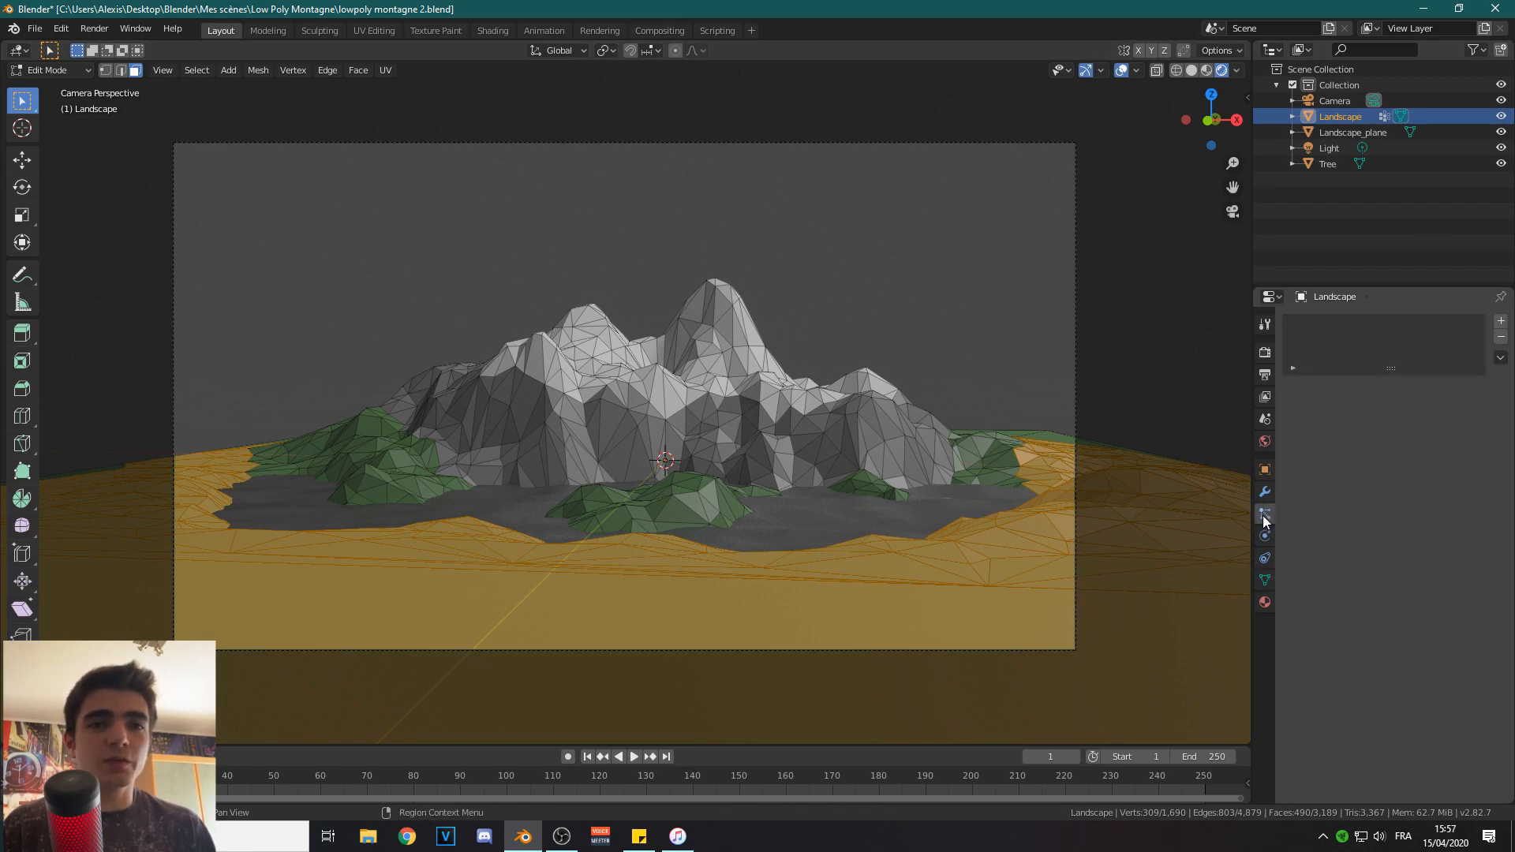
click(1502, 321)
click(1452, 407)
key(Tab)
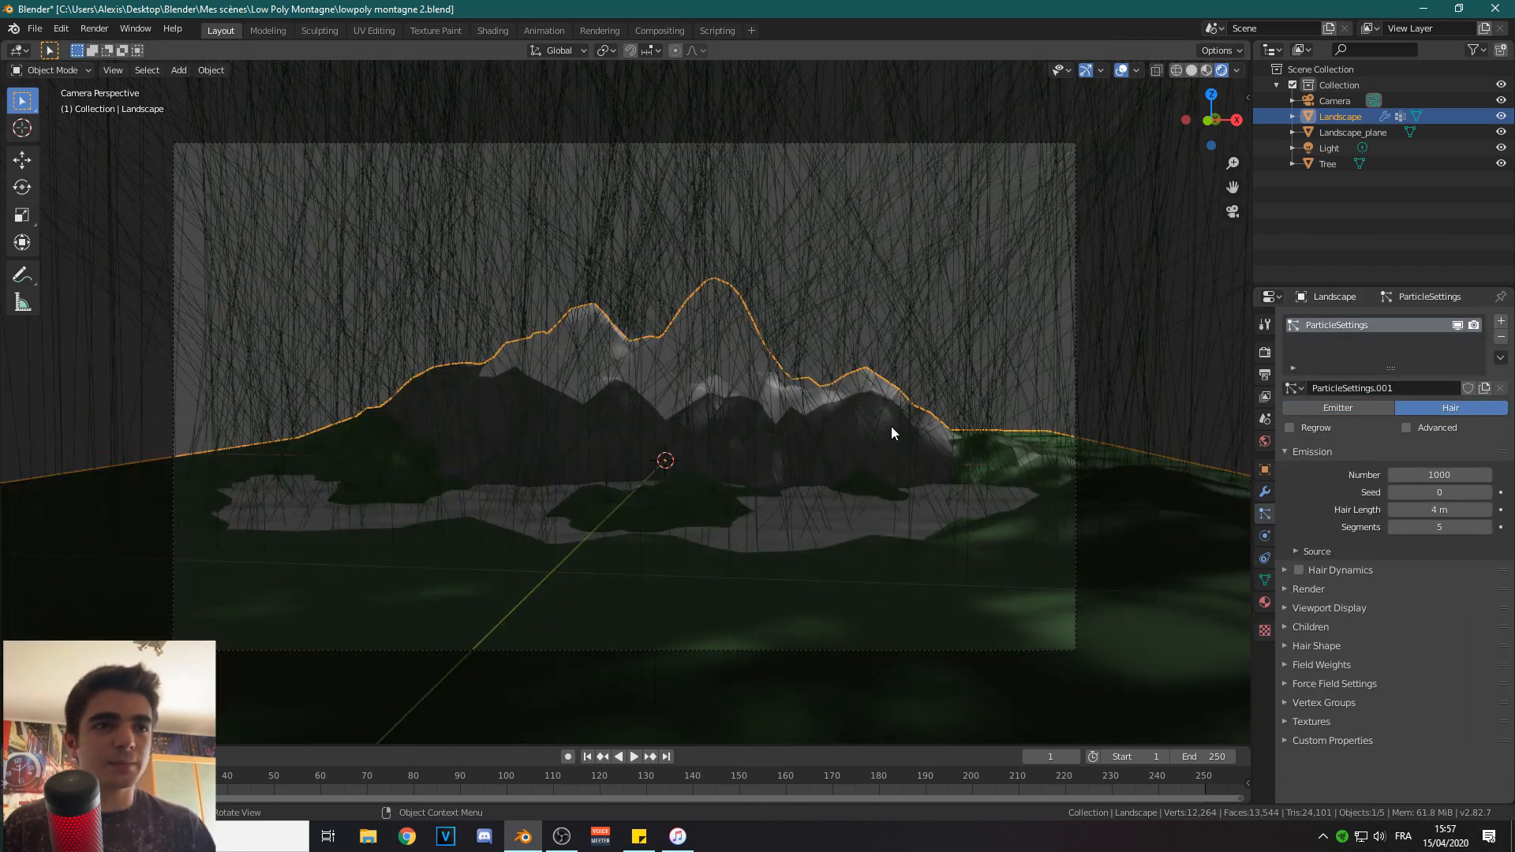
scroll(892, 433, down, 3)
scroll(879, 470, up, 4)
scroll(773, 411, down, 4)
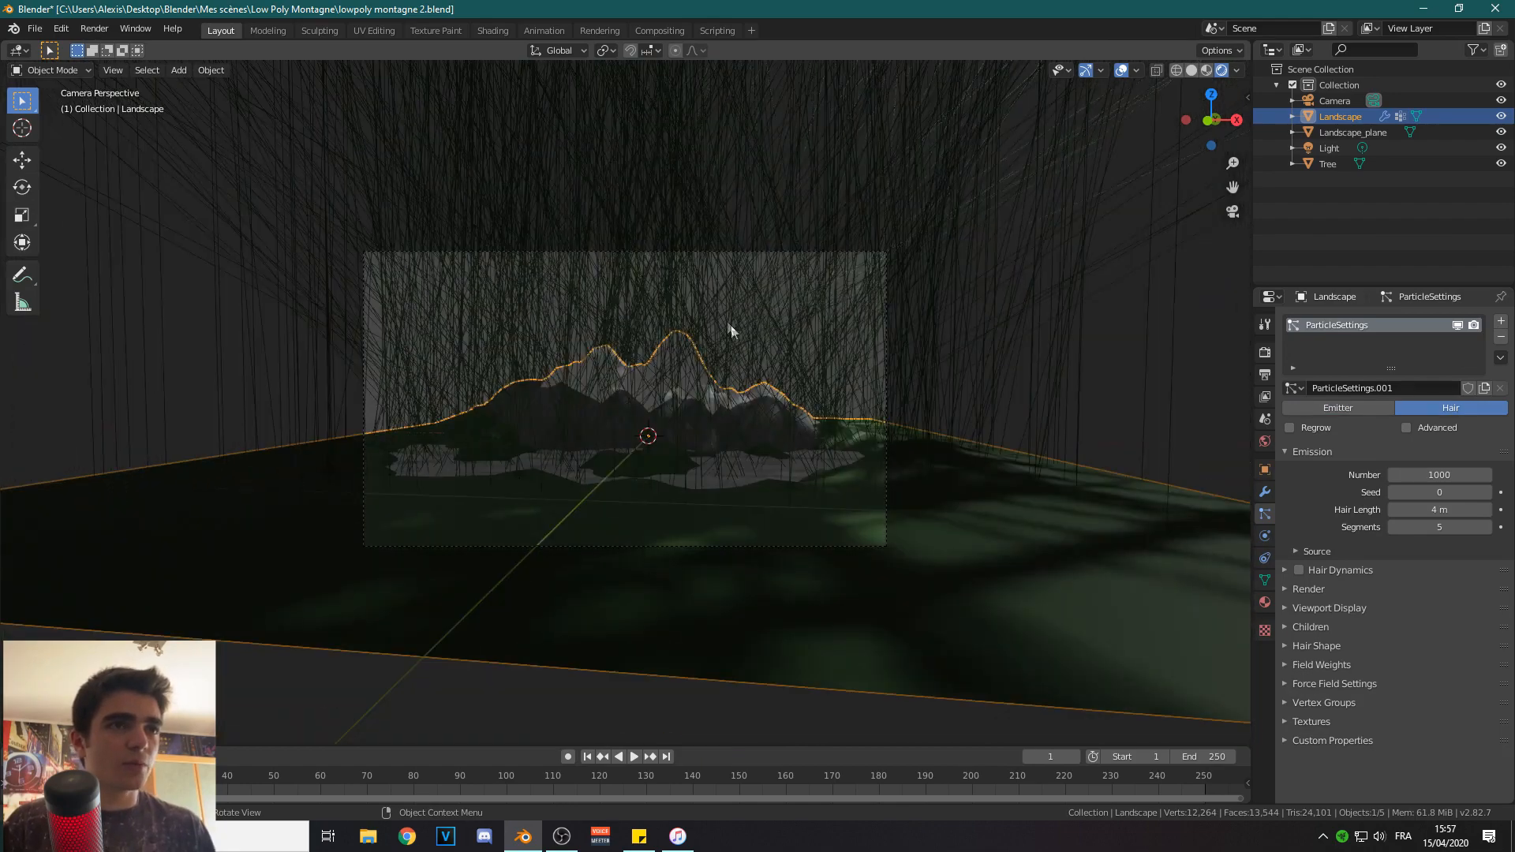
scroll(580, 243, up, 2)
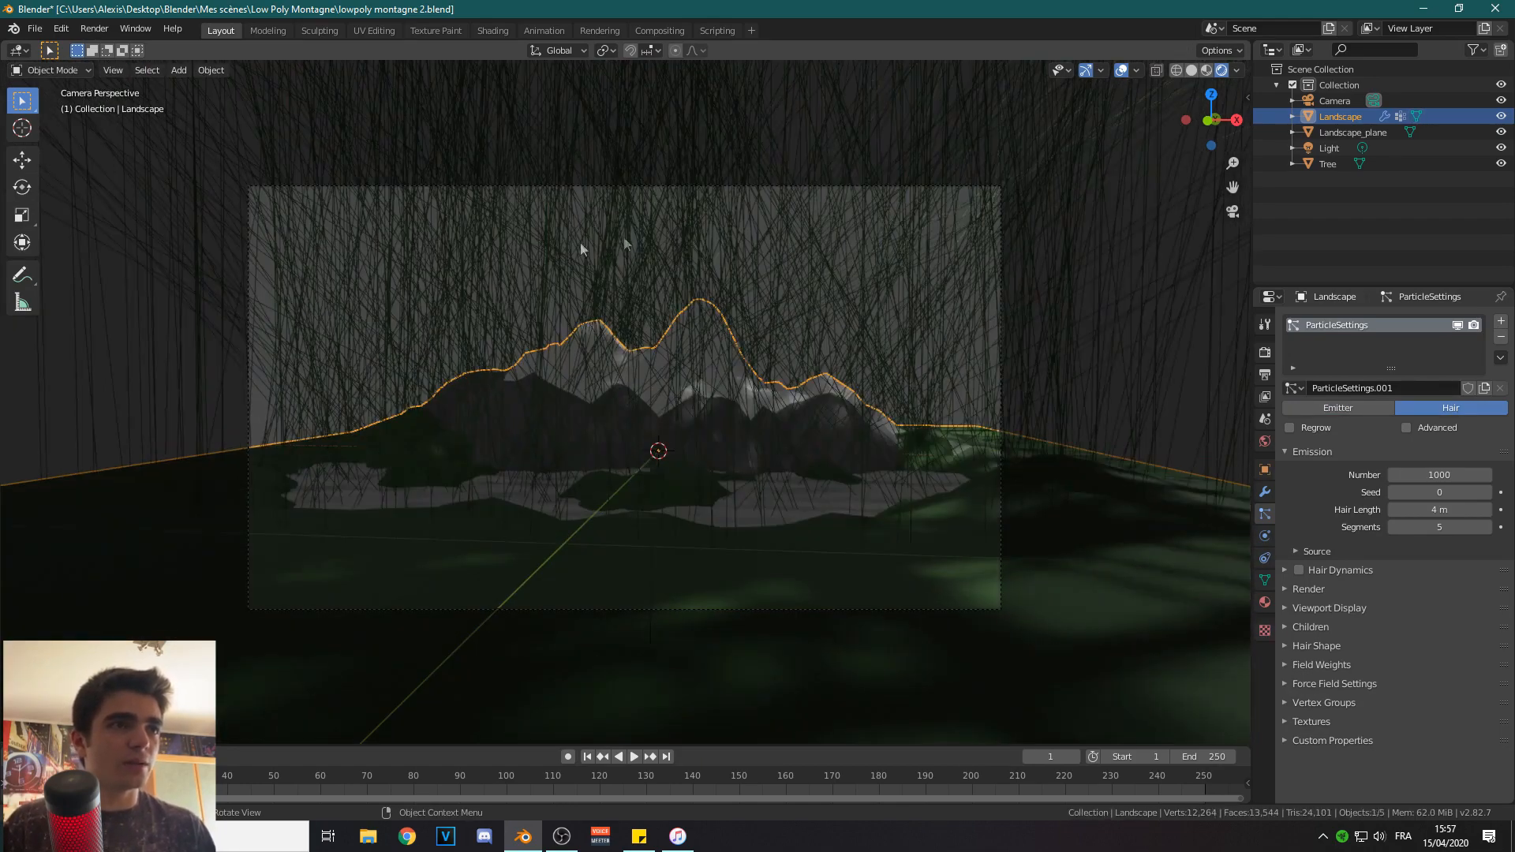
scroll(580, 243, up, 3)
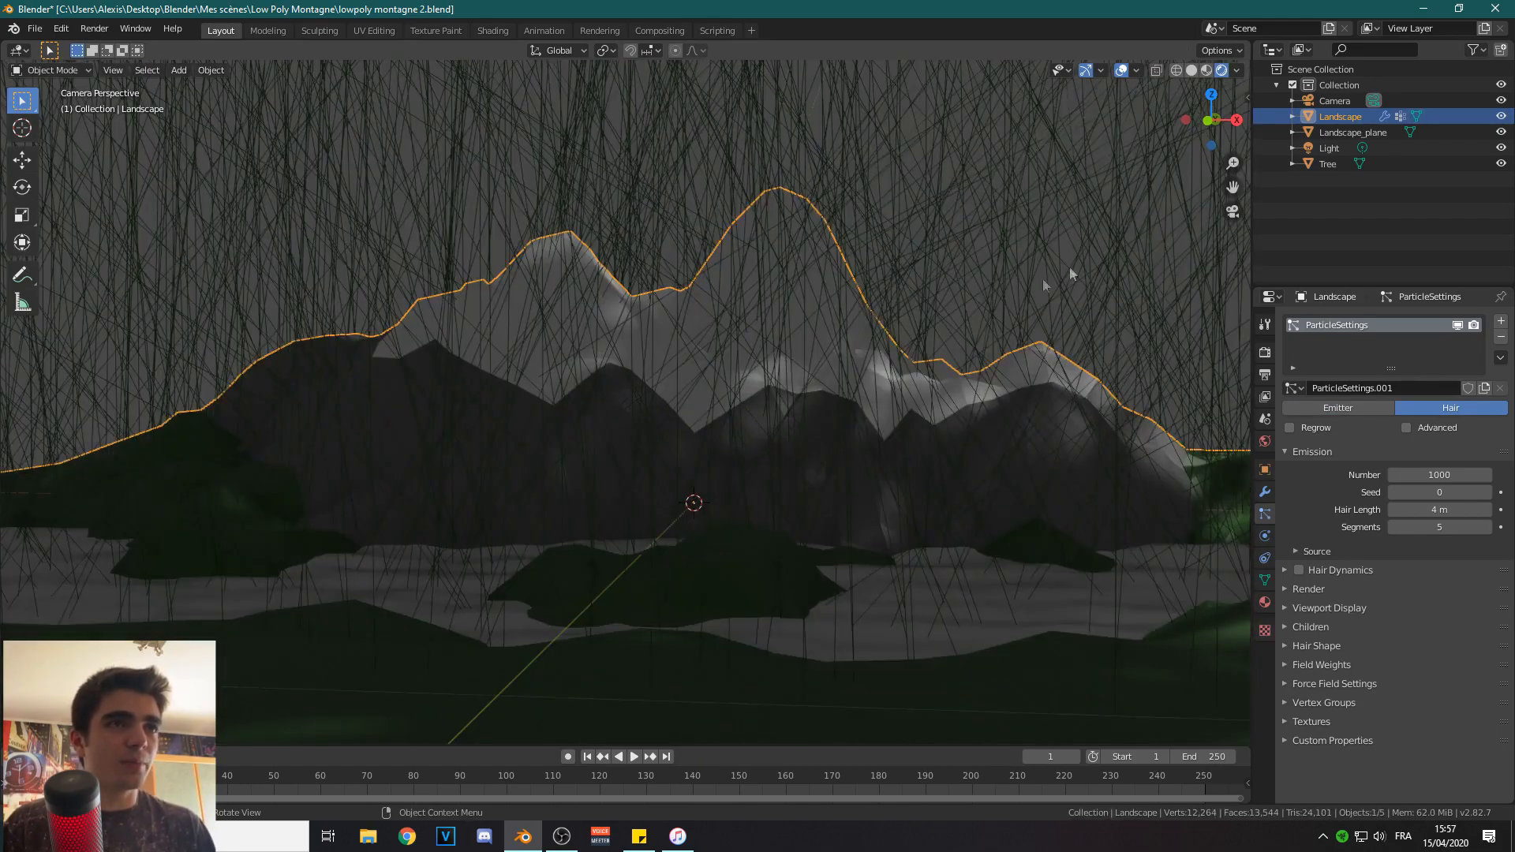
scroll(1054, 385, down, 1)
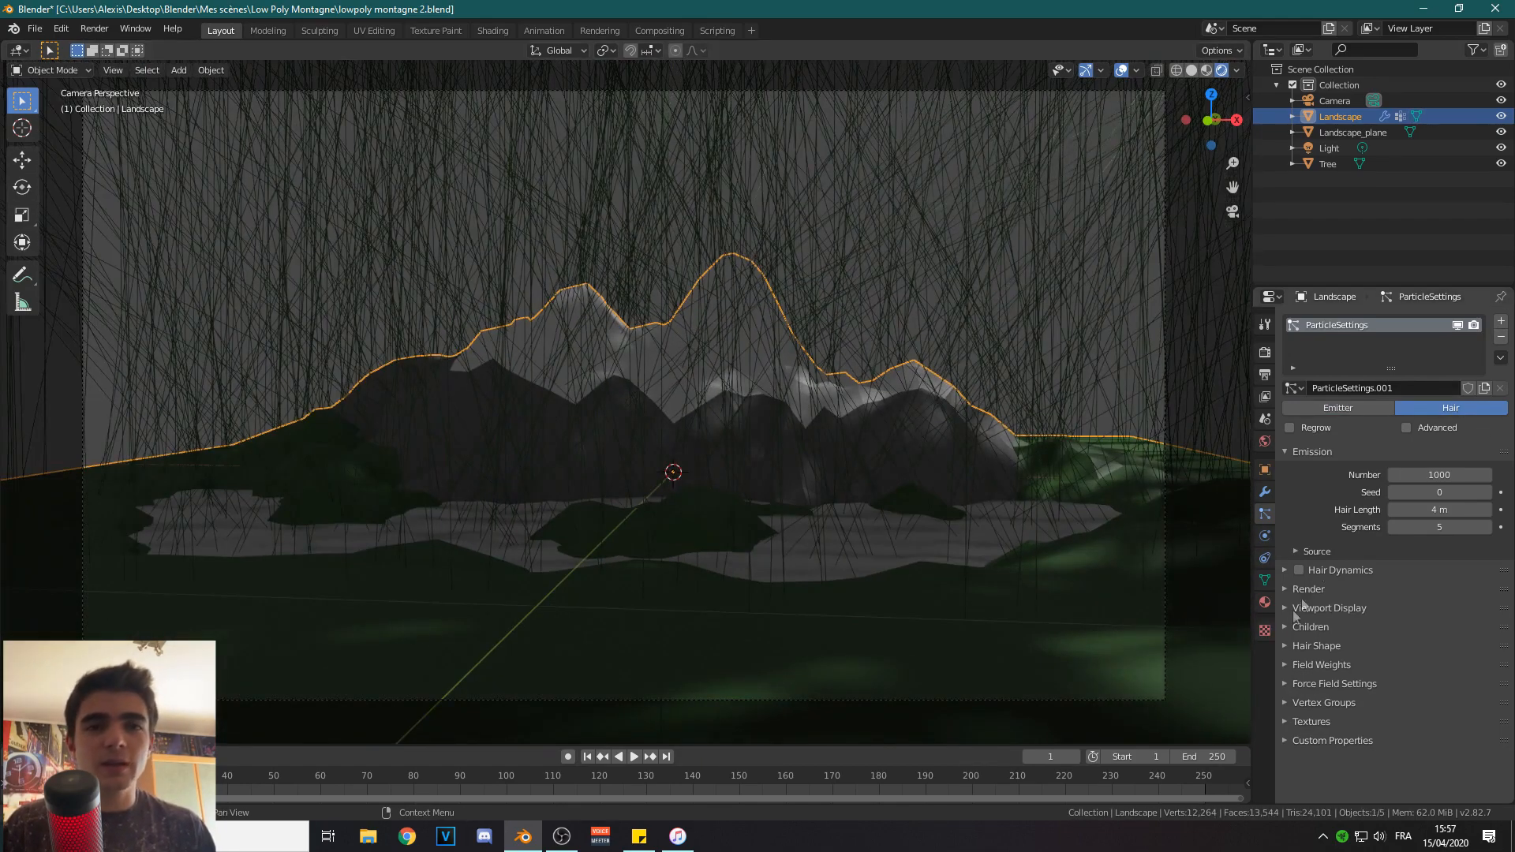
Restrict the hair density to the vertex group named Group.
click(1313, 702)
scroll(1315, 706, down, 3)
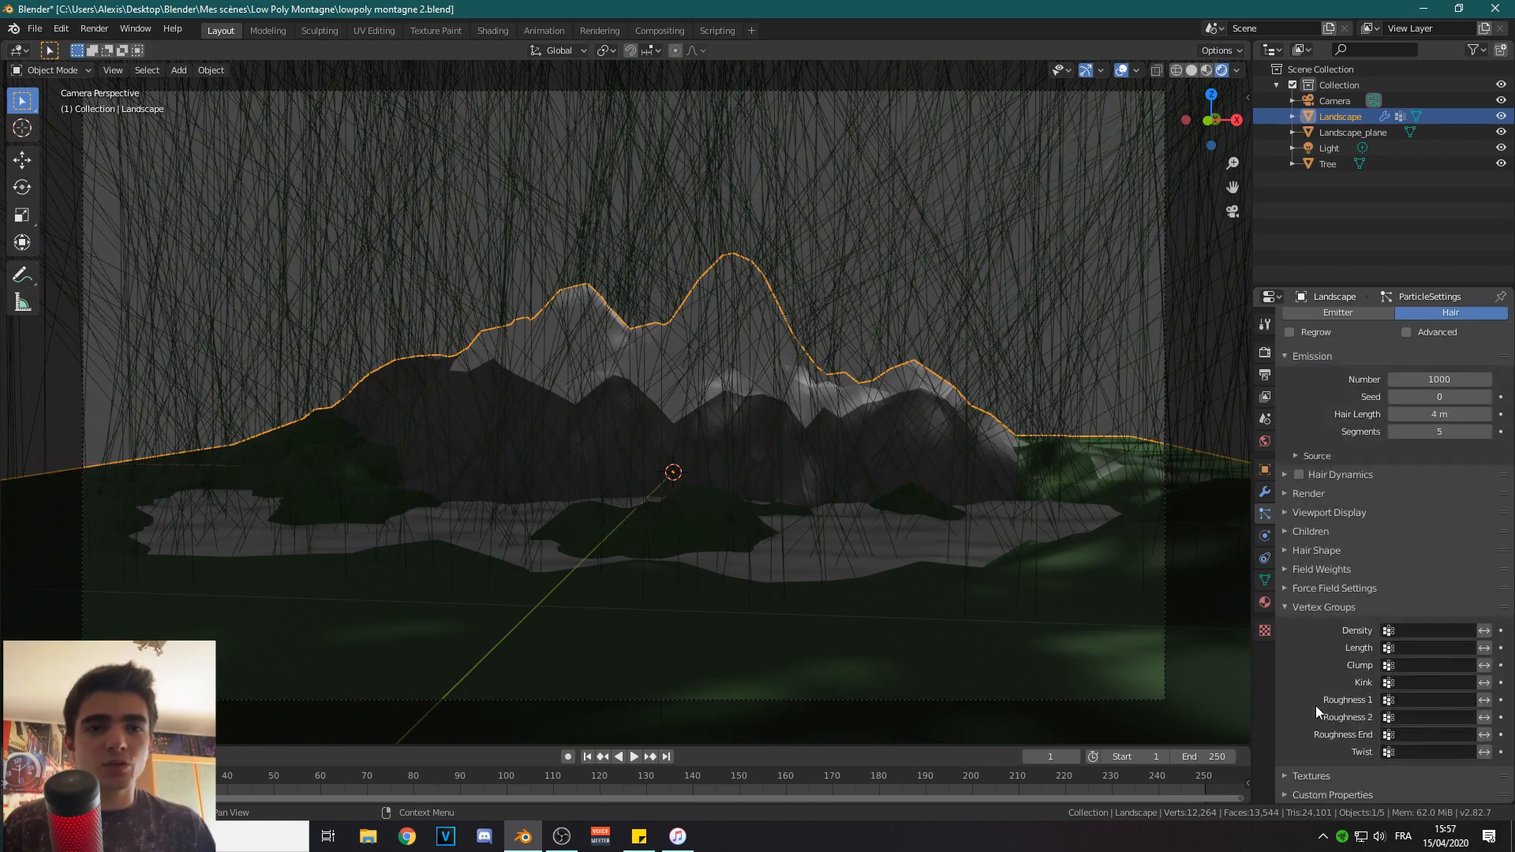
click(1420, 630)
click(1338, 653)
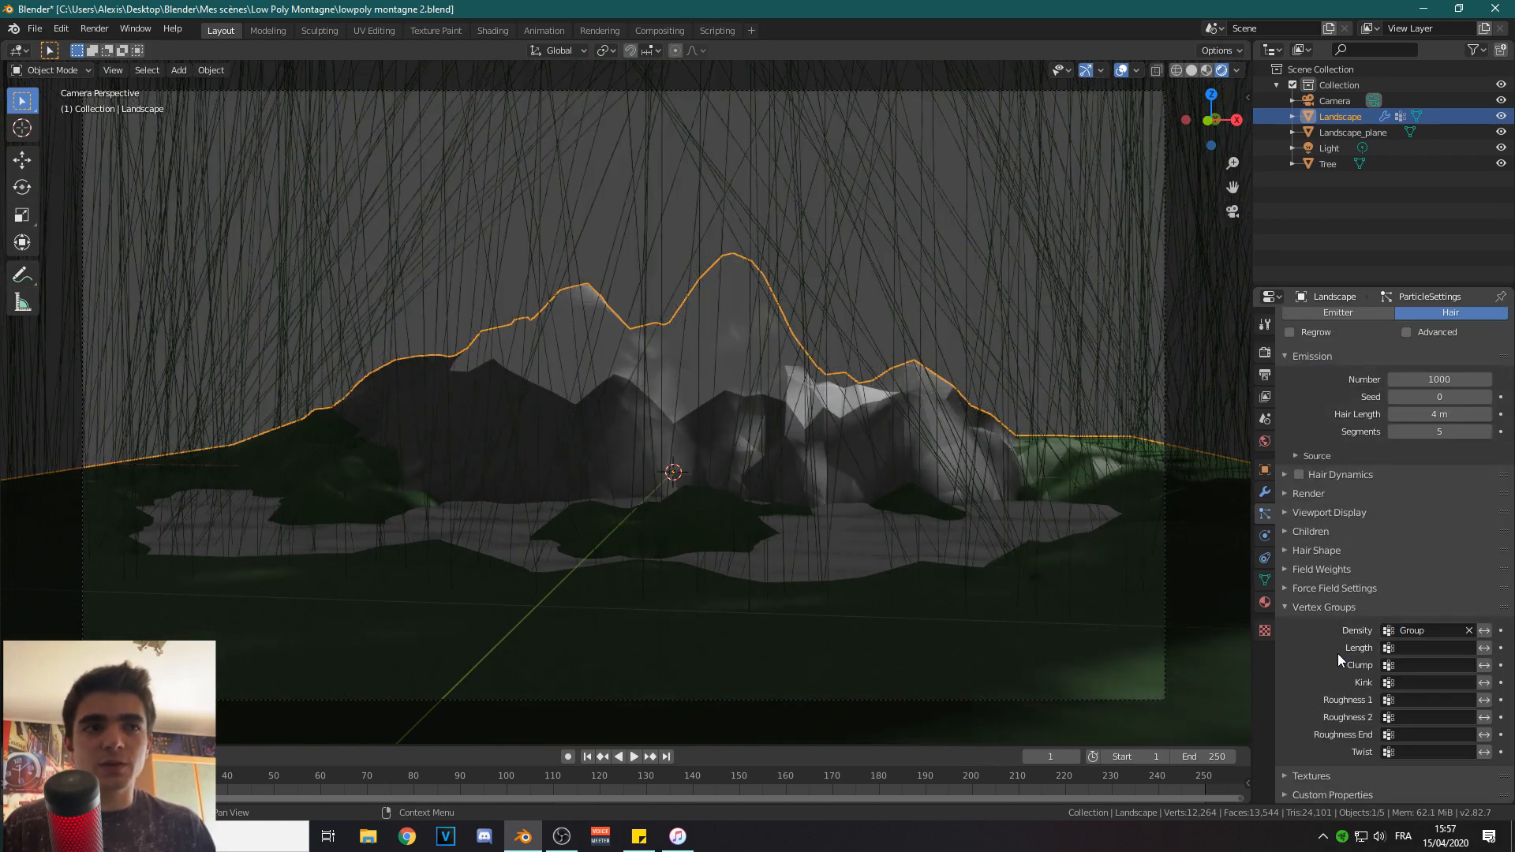
scroll(1341, 709, up, 3)
click(1296, 704)
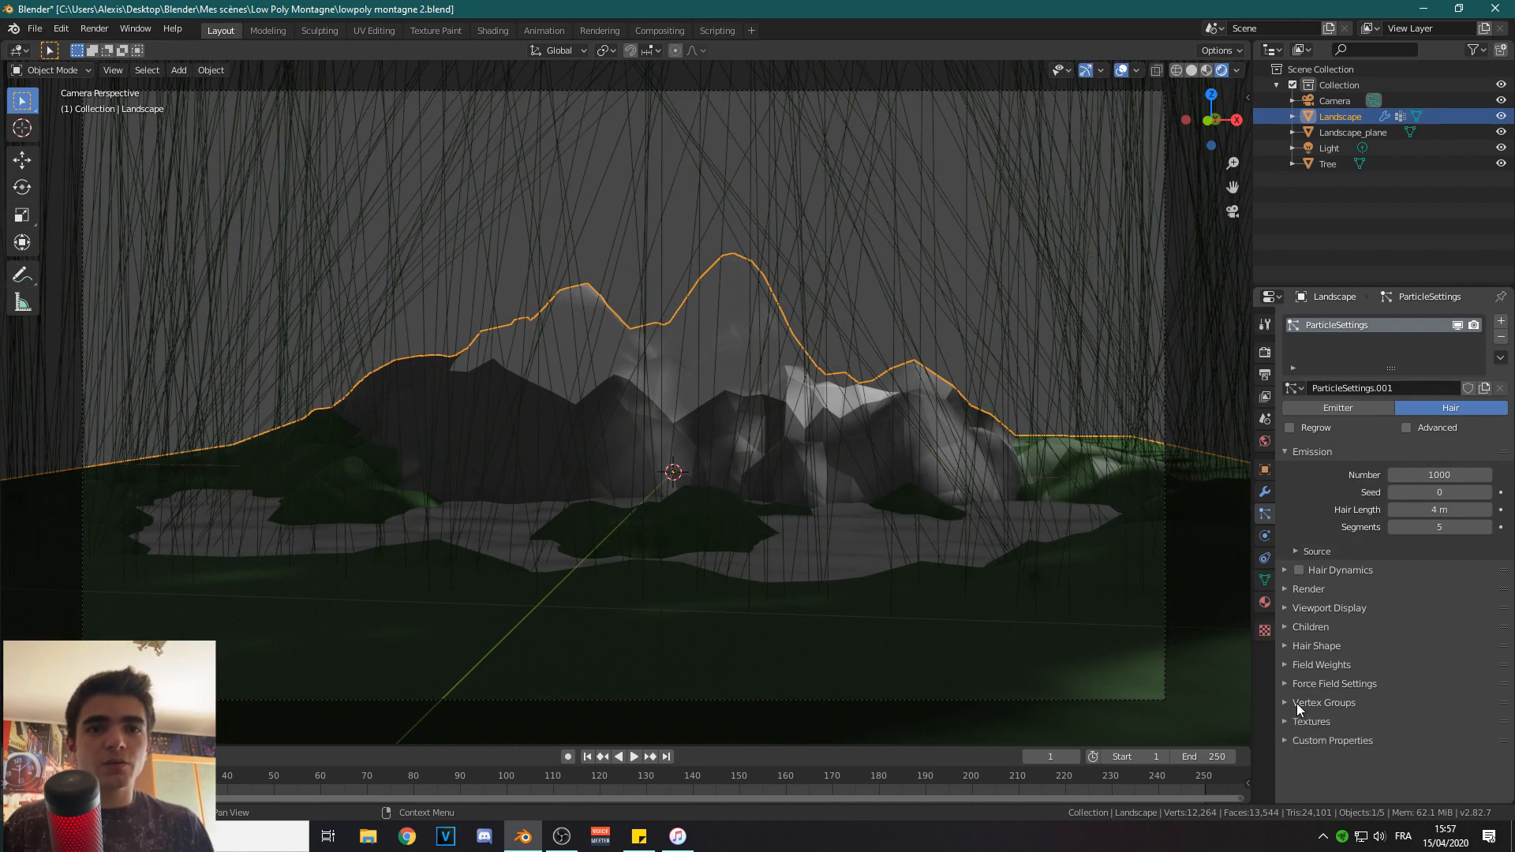
Set the hair particles to render as Object.
click(1291, 587)
click(1412, 609)
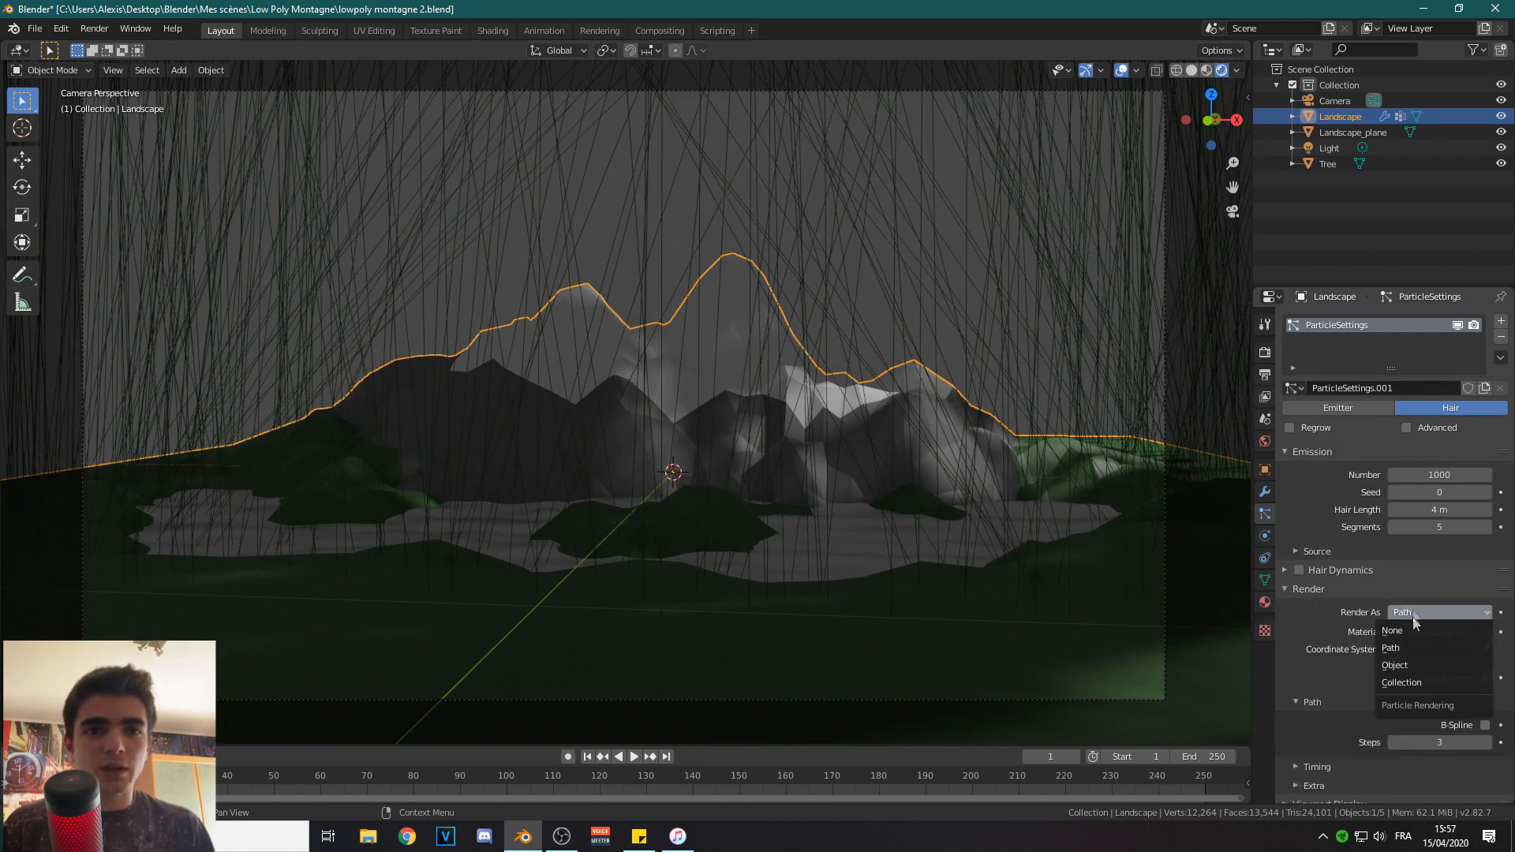
click(1405, 665)
scroll(1420, 647, down, 3)
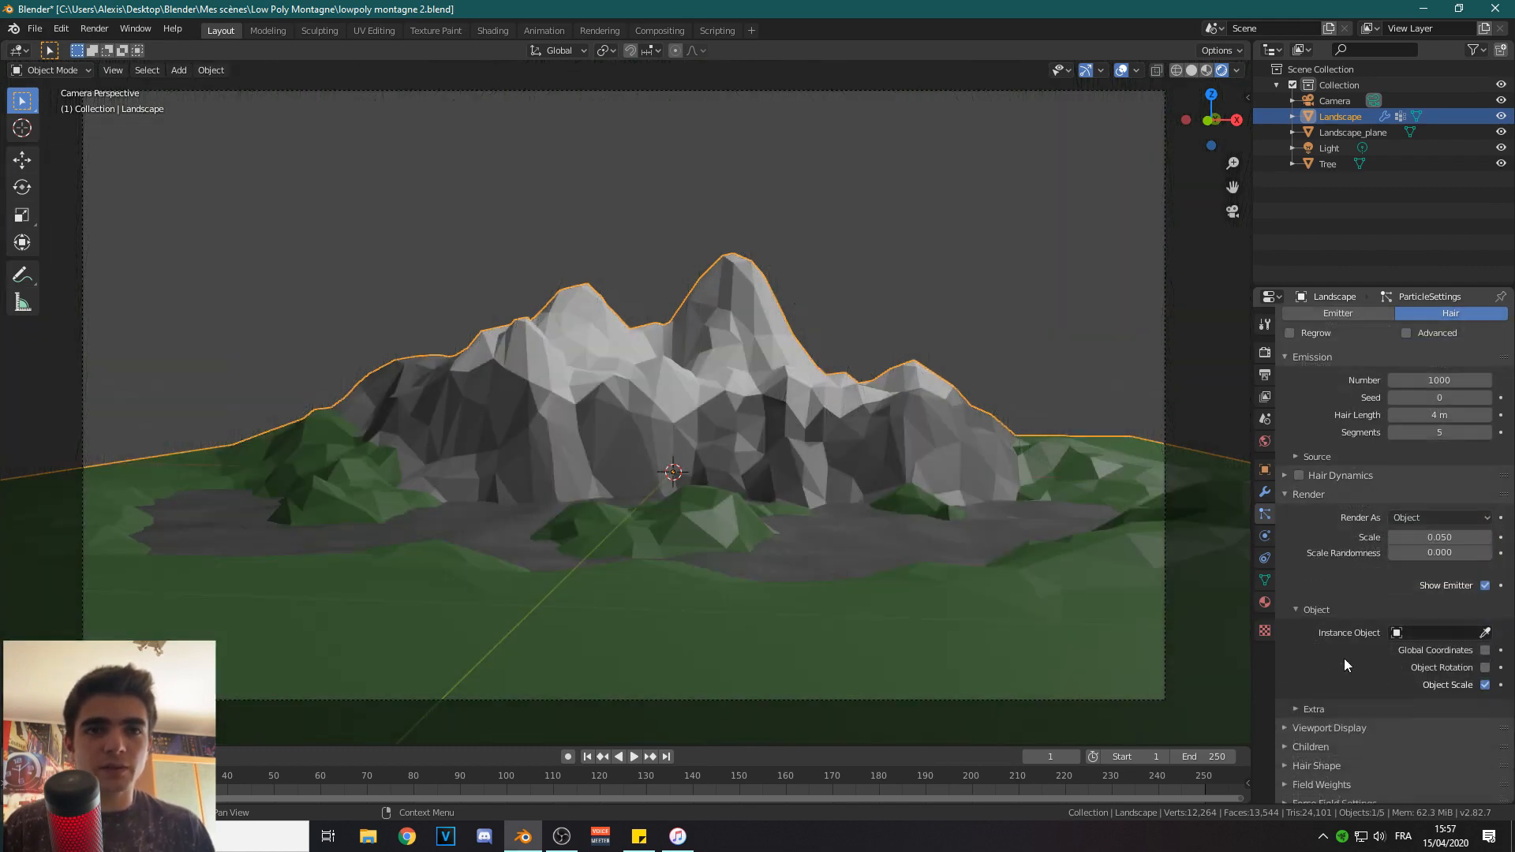
Use Tree as the instance object for the landscape's hair particles and enable Object Rotation.
click(1436, 632)
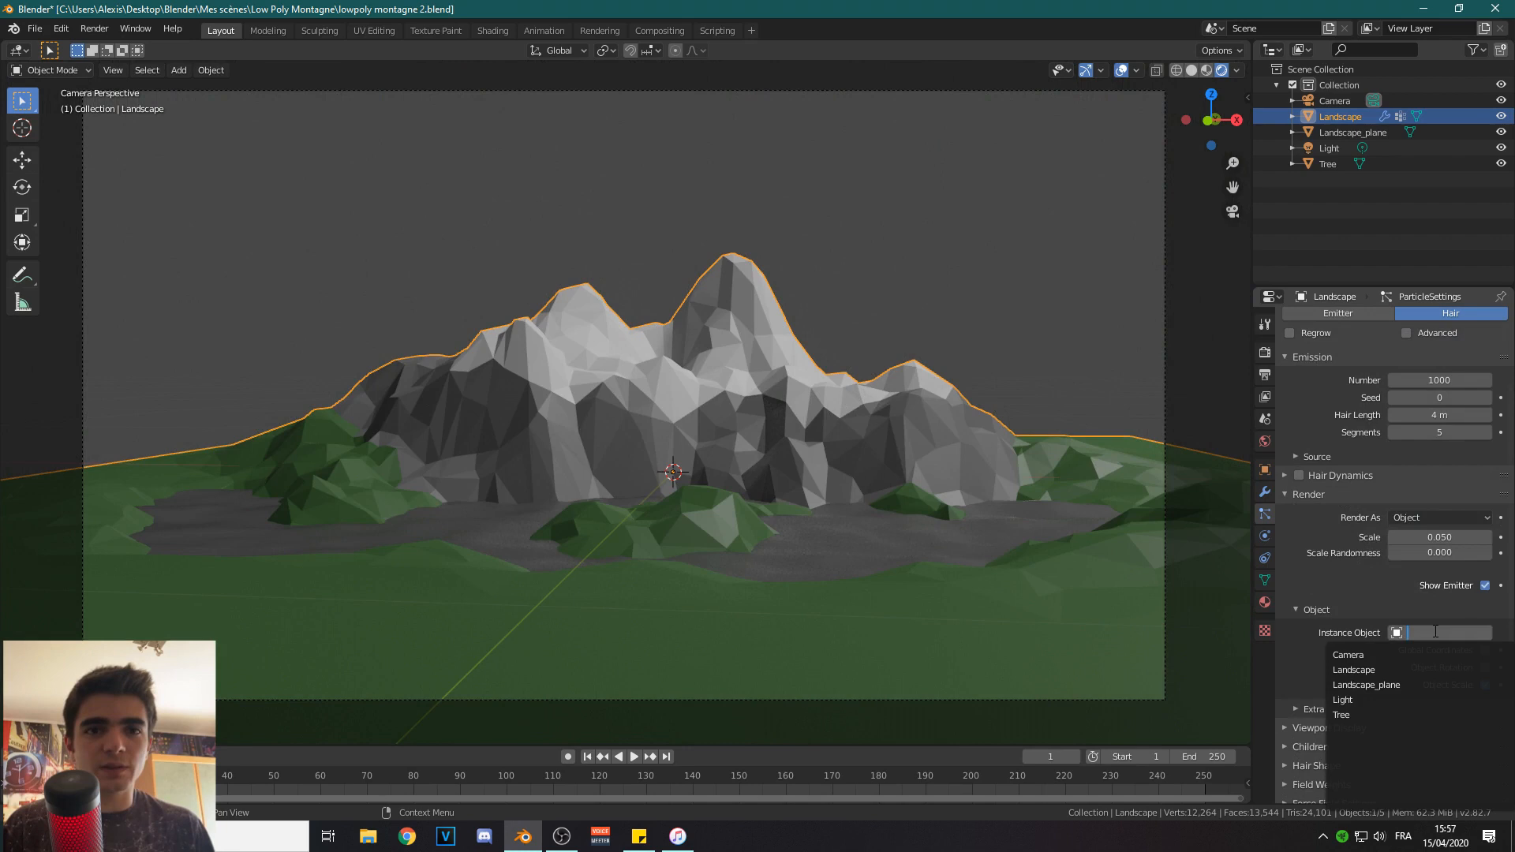
click(1357, 715)
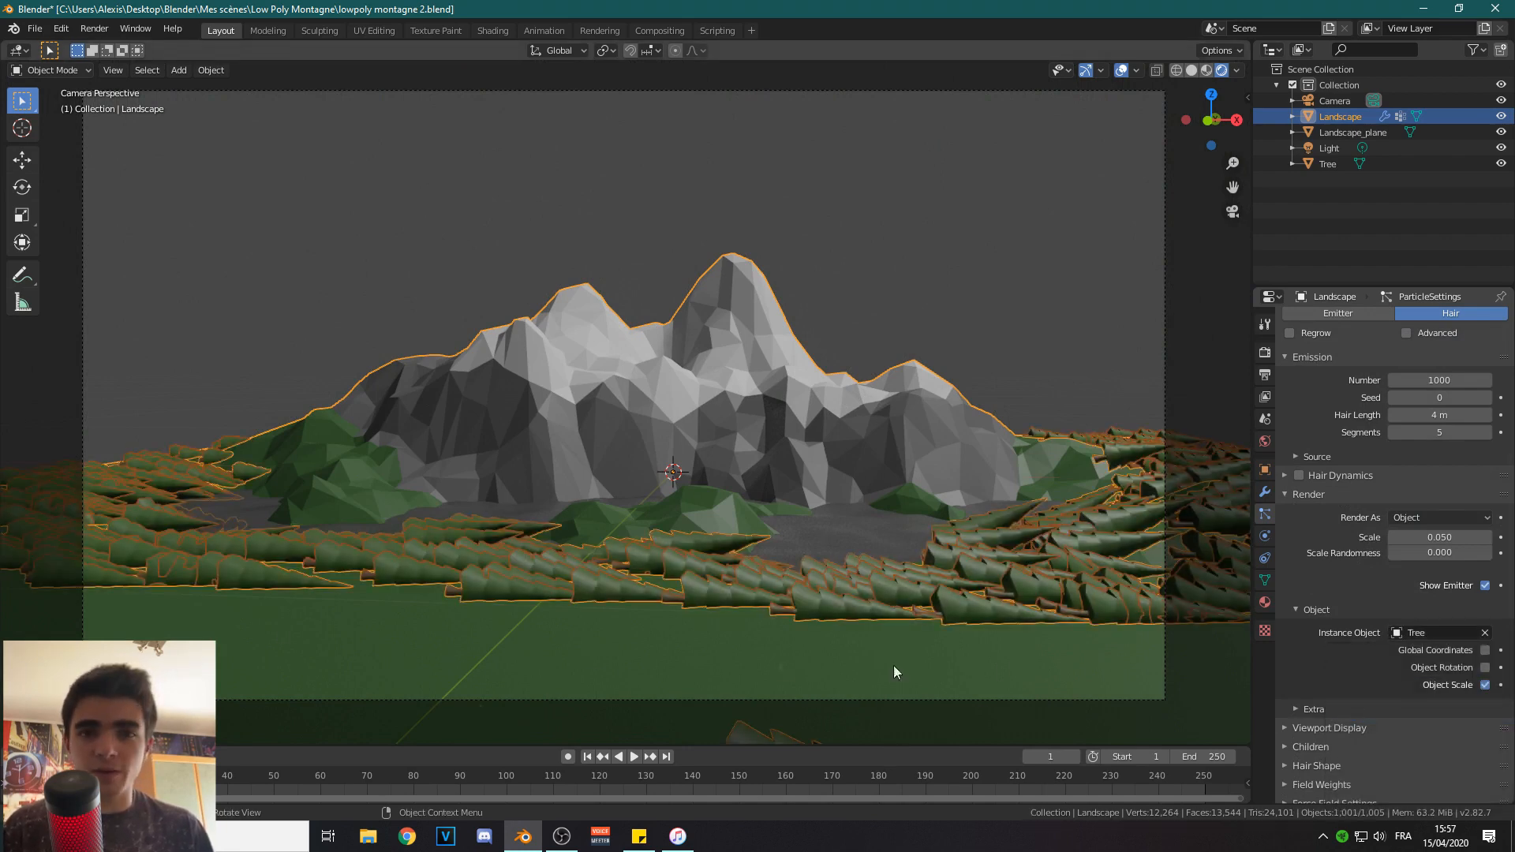
click(1485, 668)
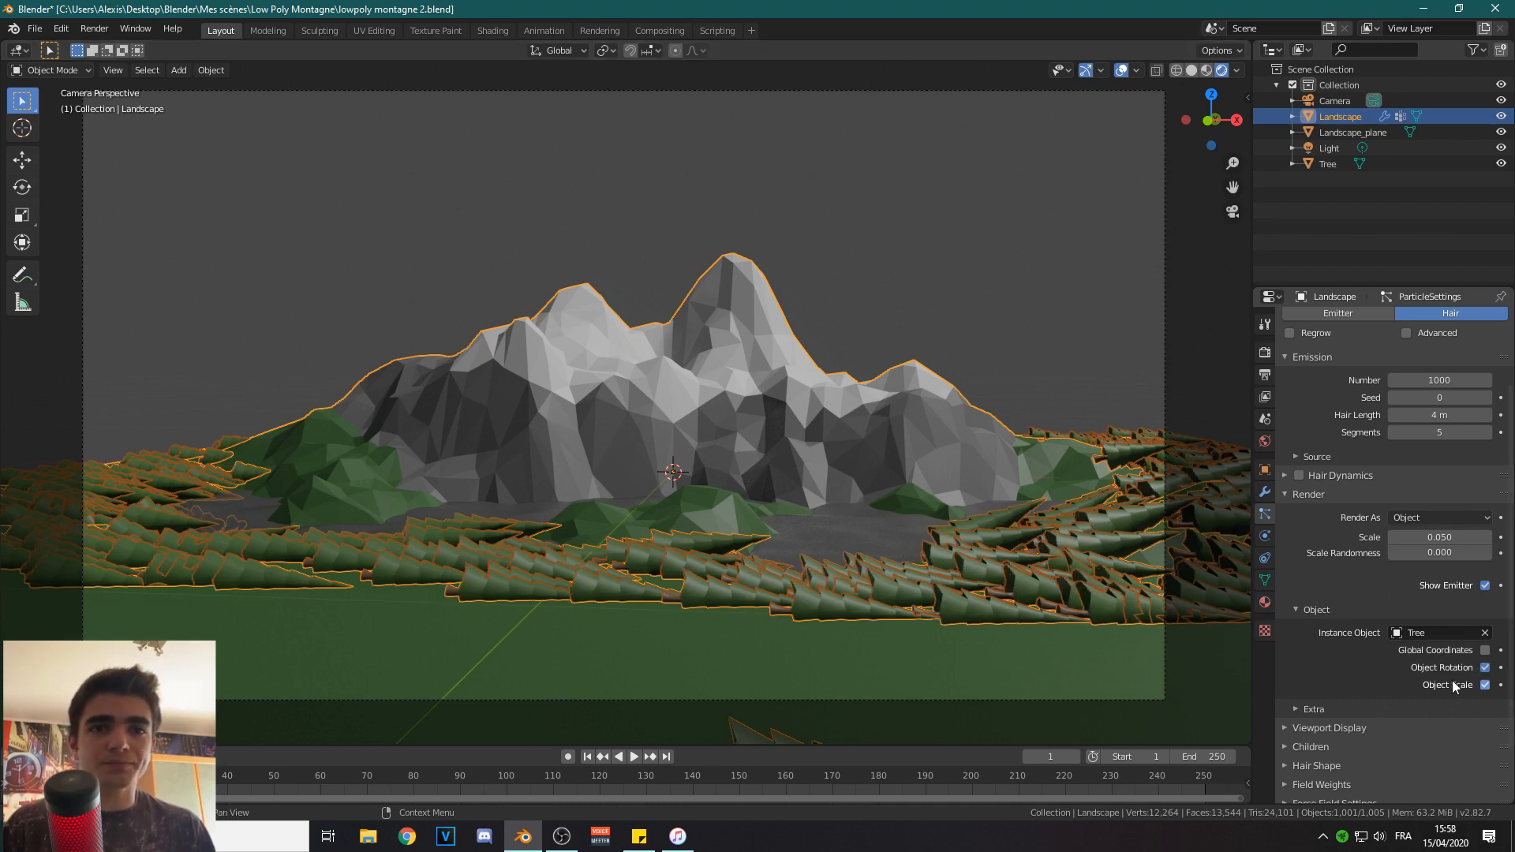
click(1485, 686)
click(1485, 686)
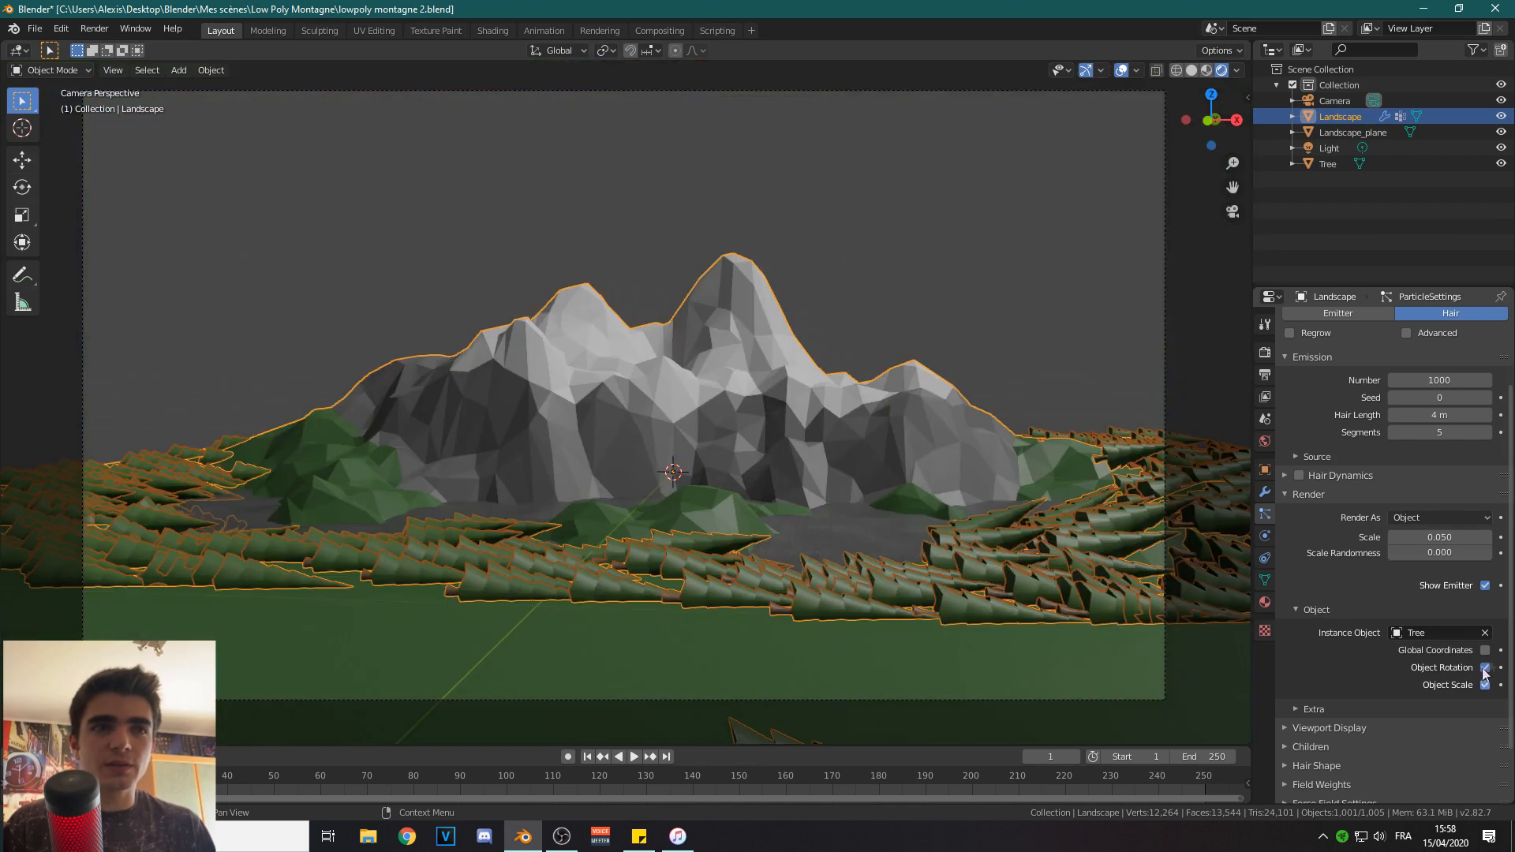
click(1486, 586)
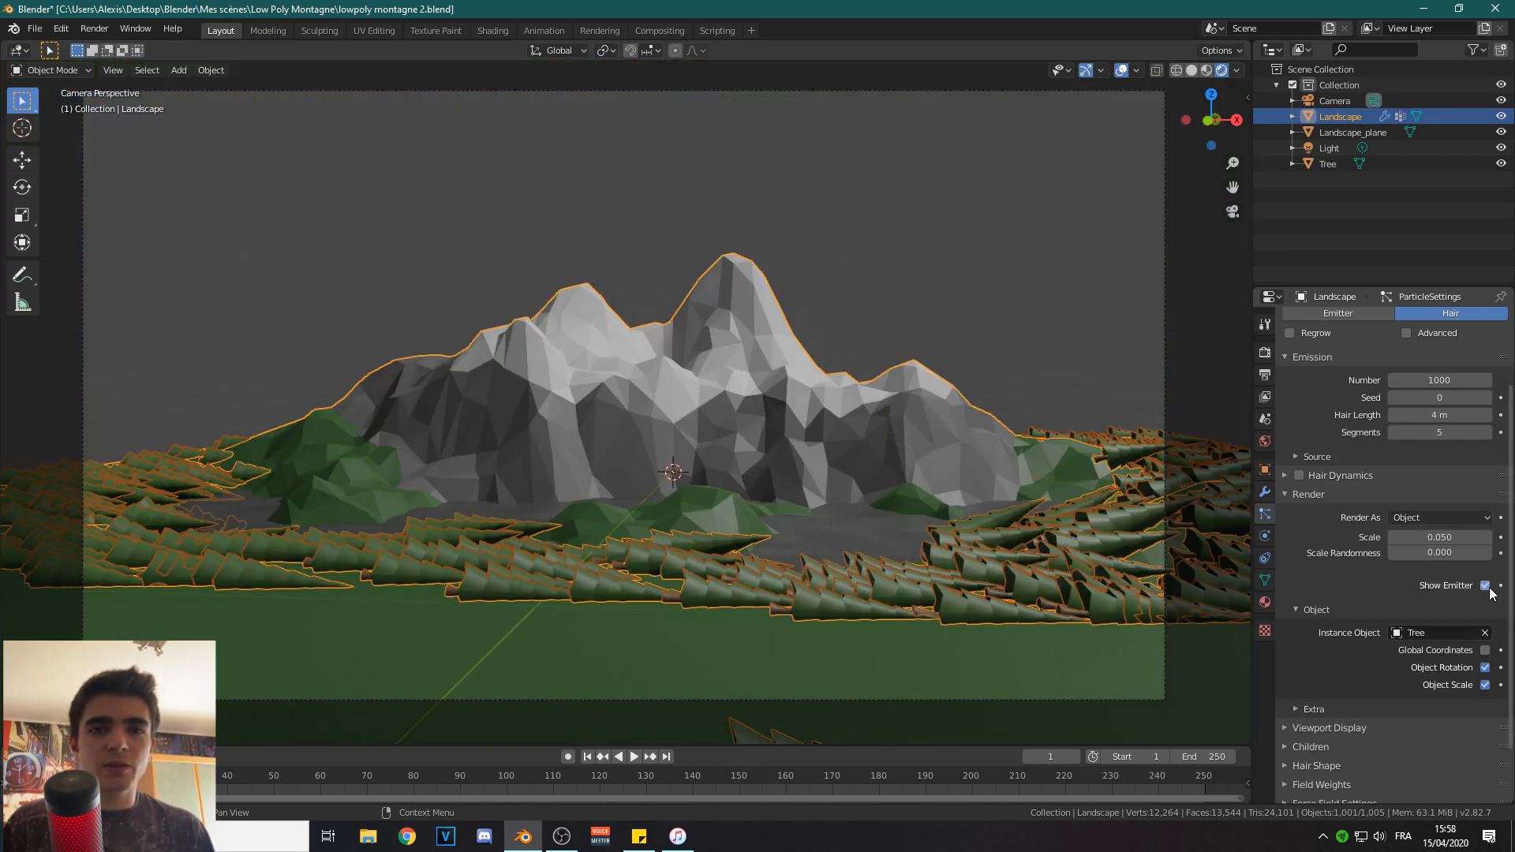
scroll(1453, 592, down, 2)
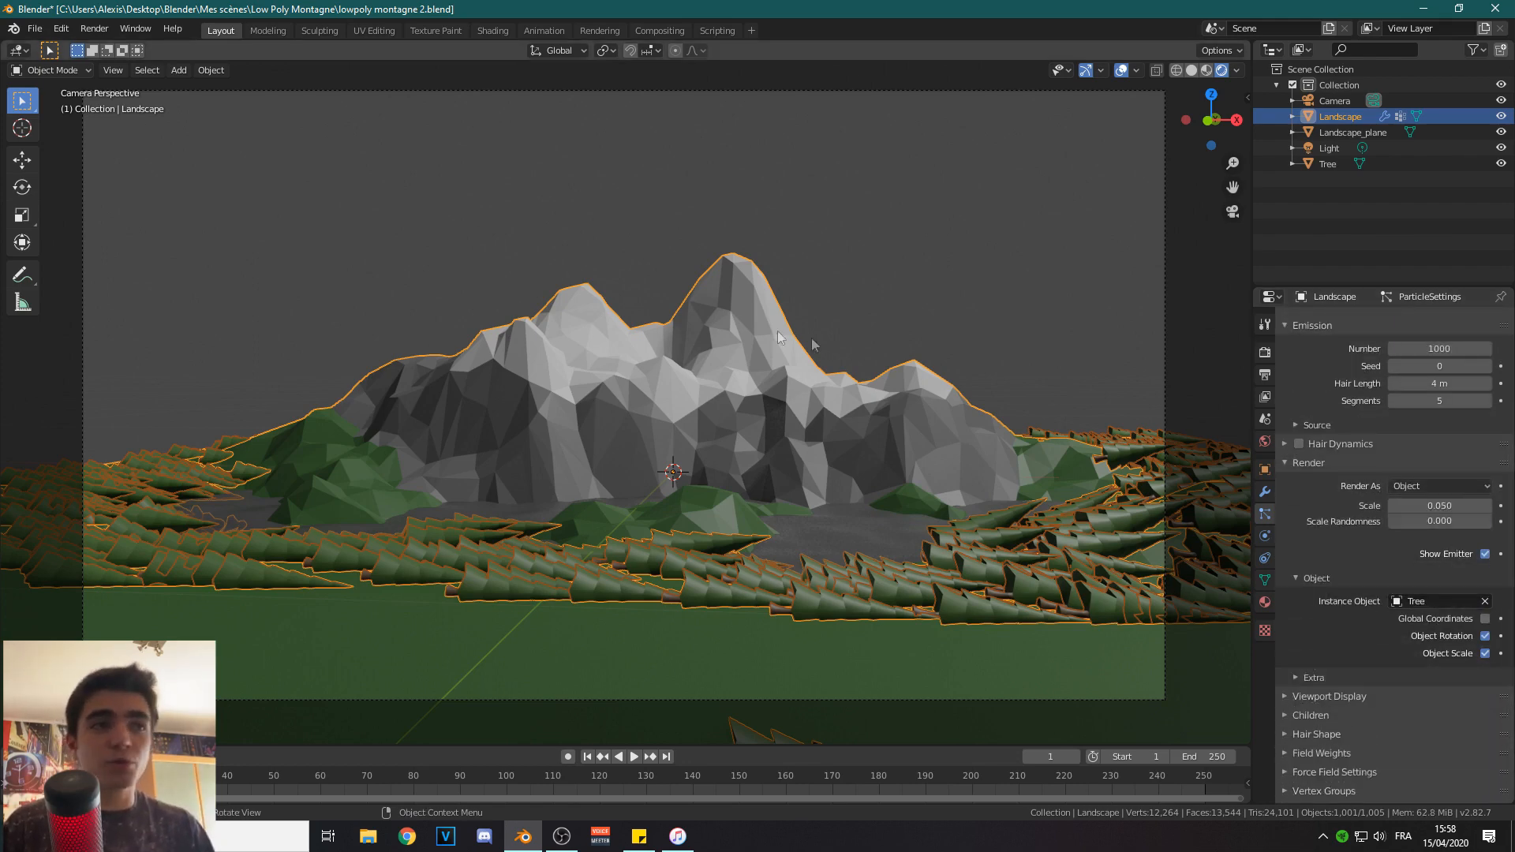
scroll(1333, 552, up, 3)
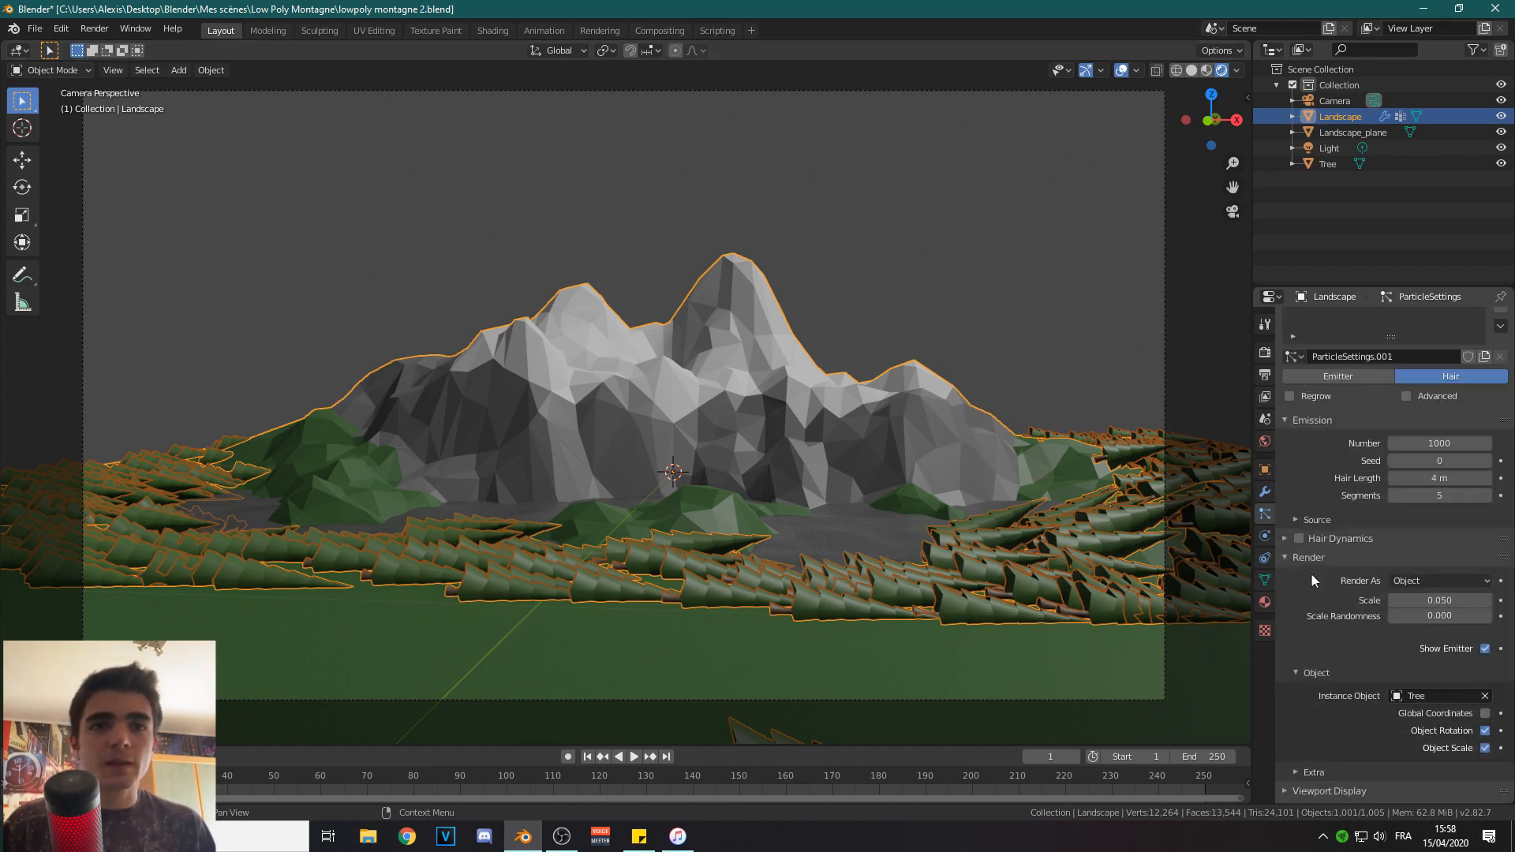
click(1313, 559)
scroll(957, 504, down, 2)
Select the standalone source tree and switch to the front orthographic view.
middle_drag(925, 512, 926, 533)
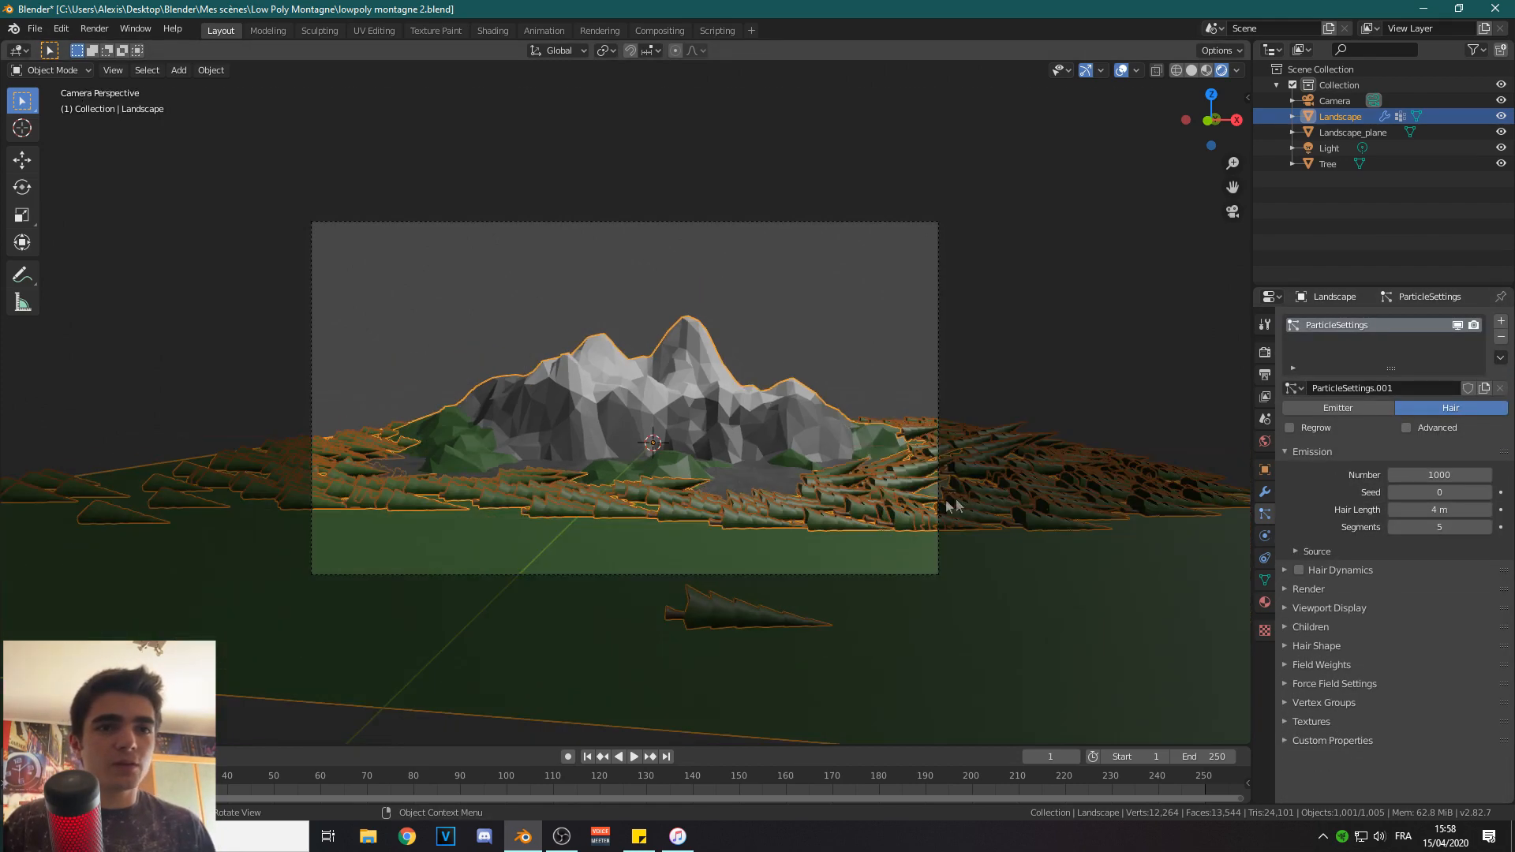
click(485, 562)
middle_drag(485, 562, 622, 663)
scroll(793, 398, up, 5)
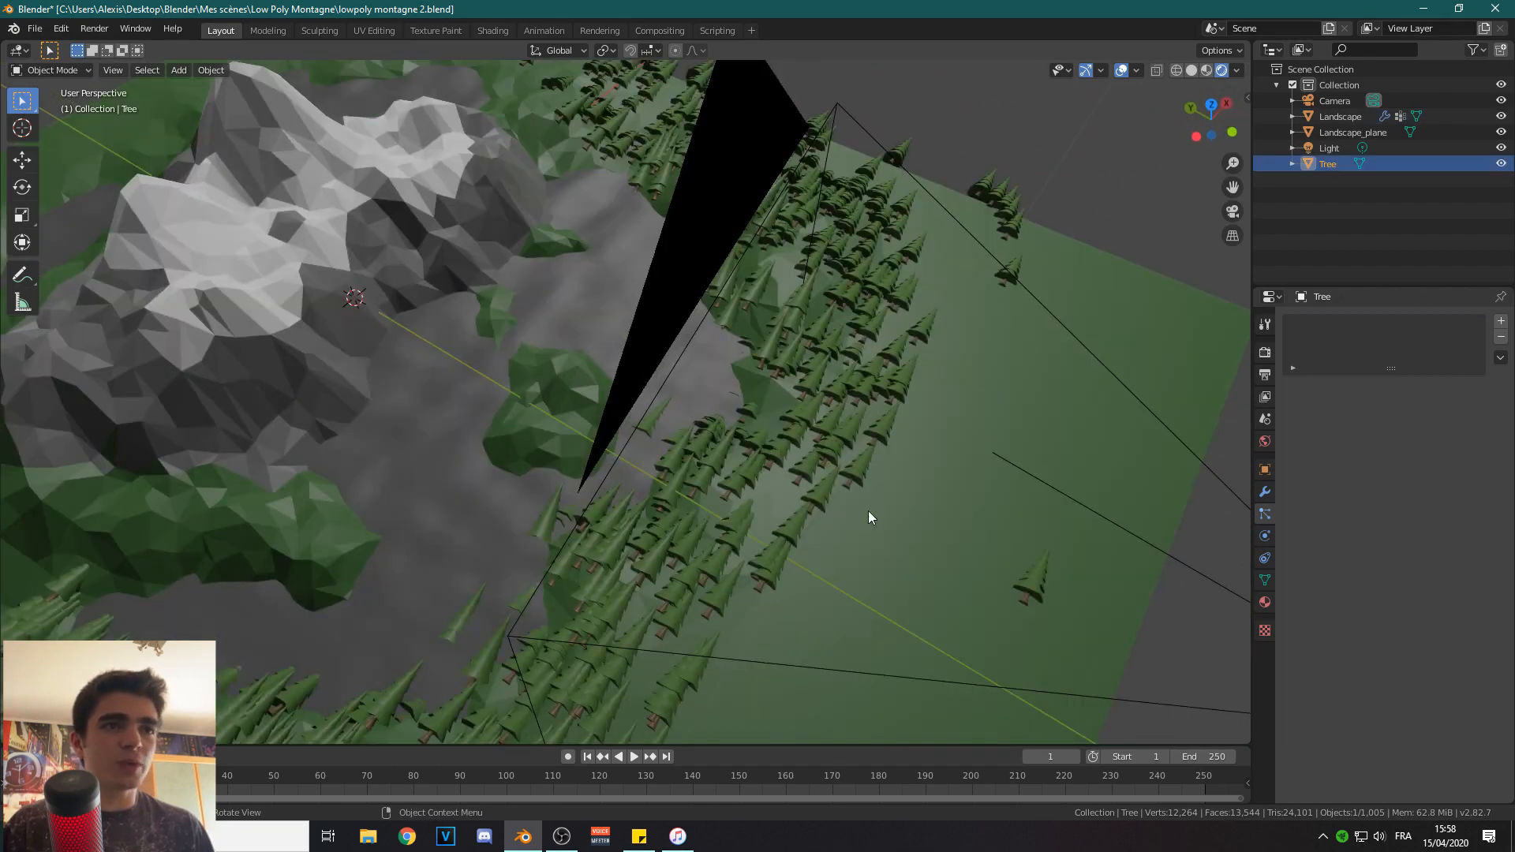
scroll(868, 509, down, 5)
middle_drag(868, 509, 812, 478)
scroll(811, 478, down, 2)
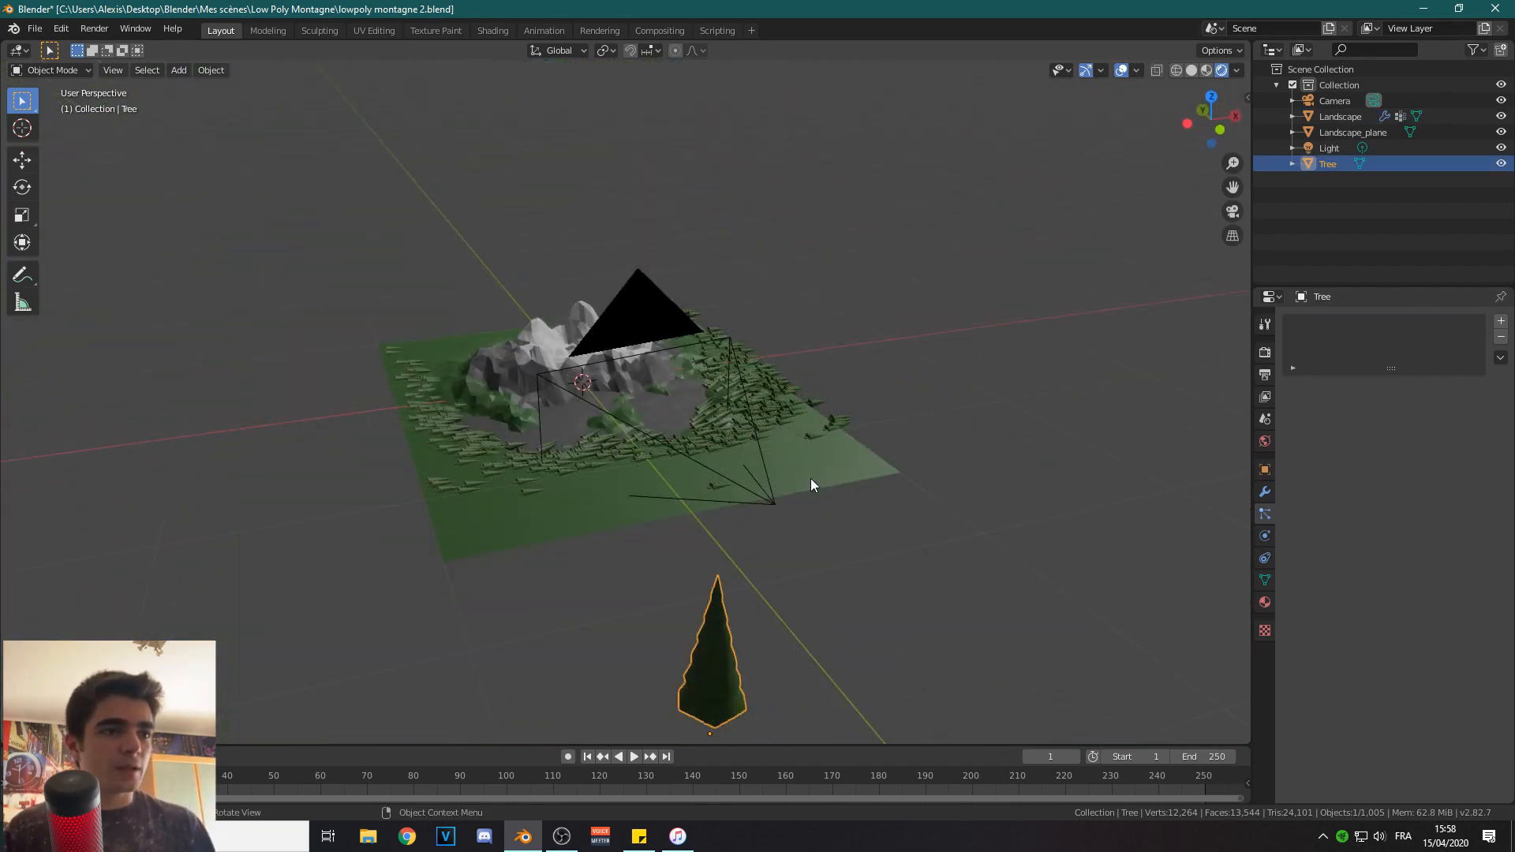
key(KP_1)
scroll(813, 476, up, 8)
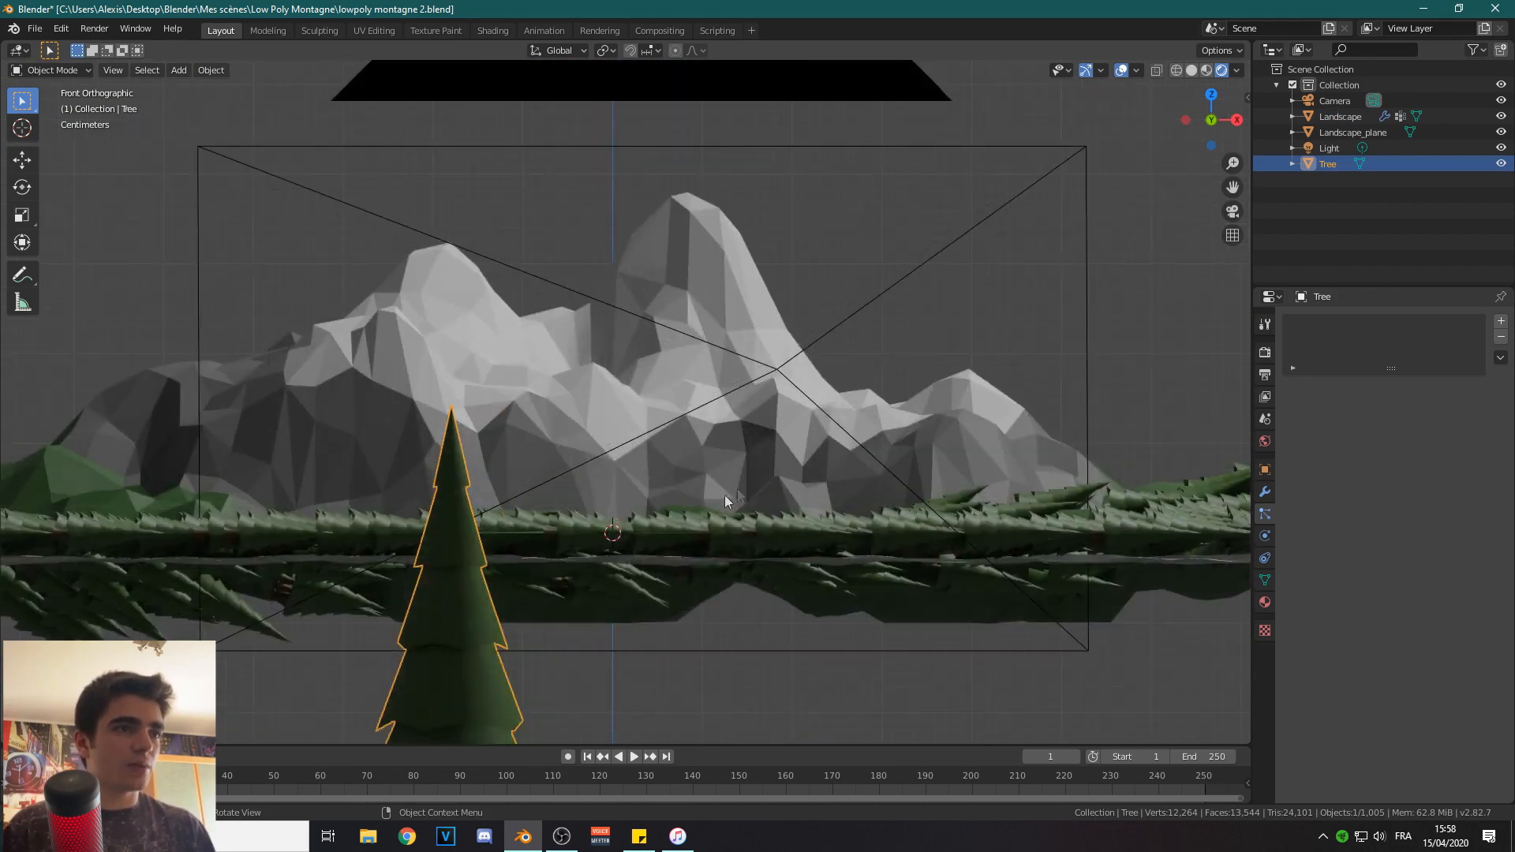
Try to rotate the source tree freehand in the front view.
key(r)
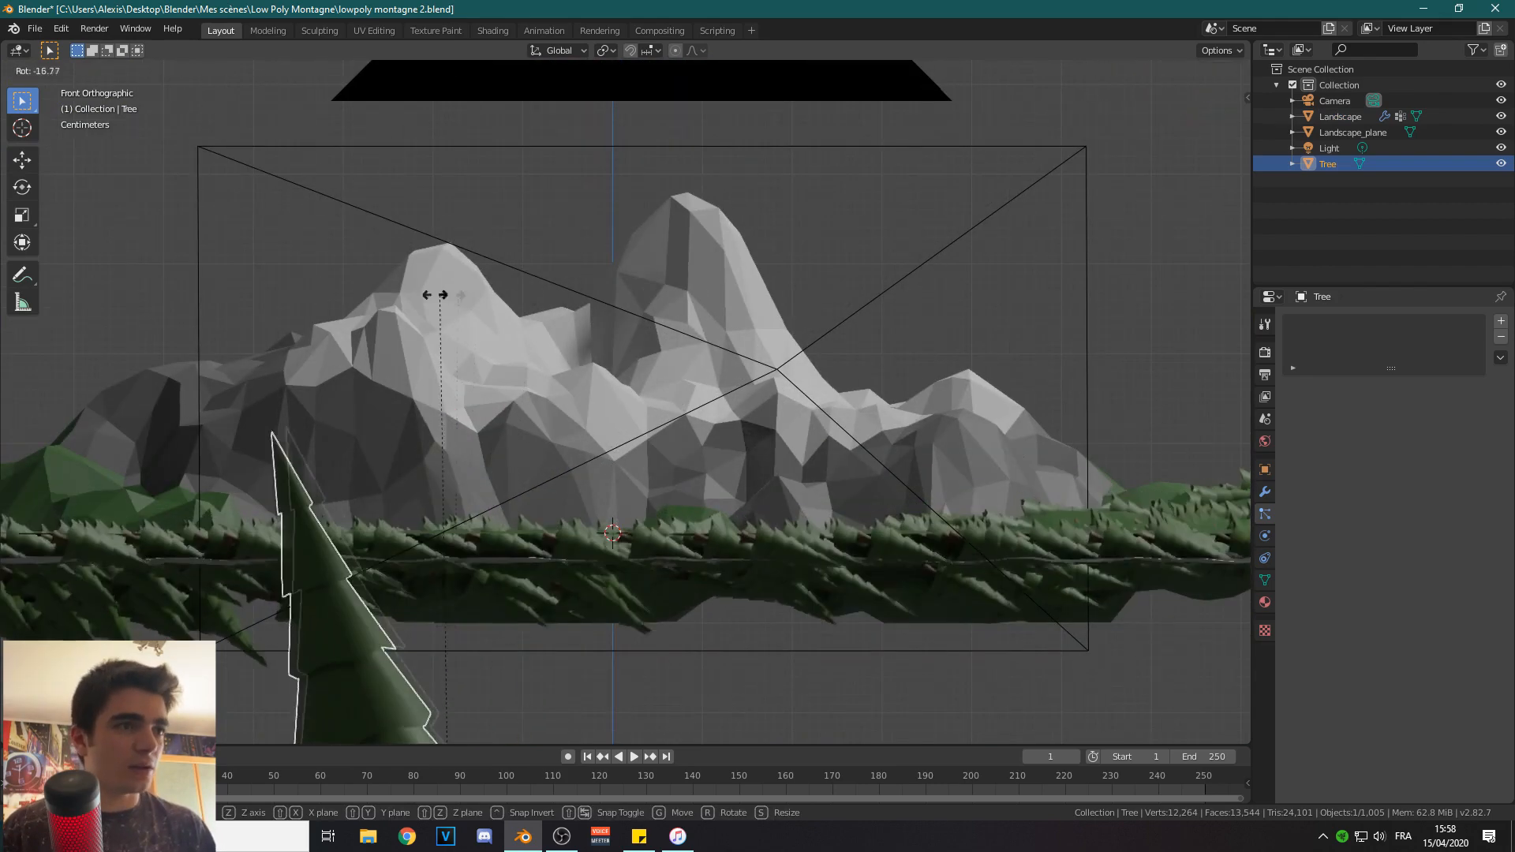
click(349, 442)
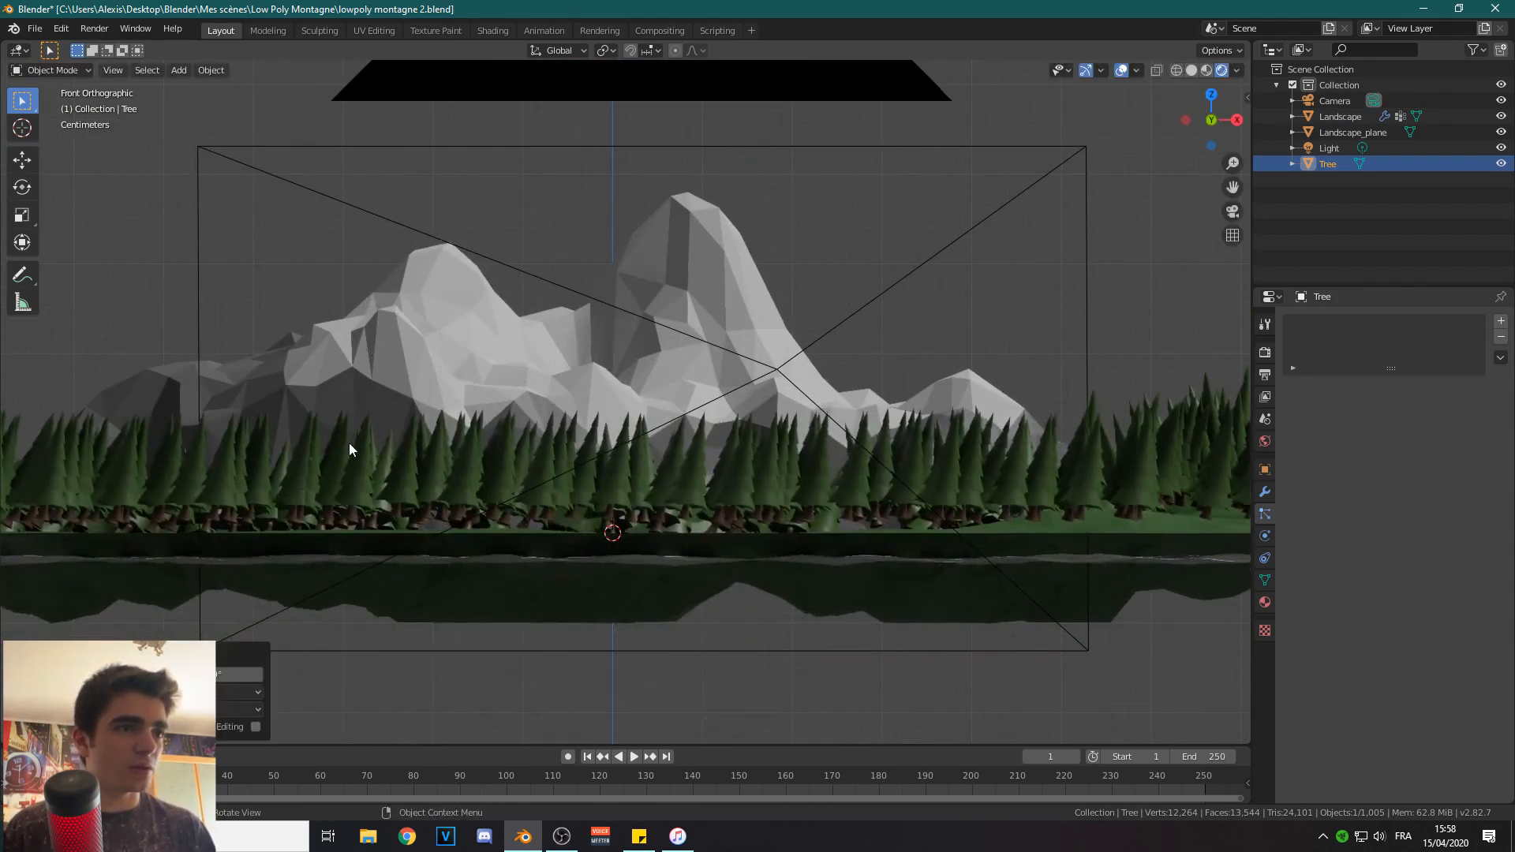
key(ctrl+z)
Rotate the source tree by exactly 90 degrees in the front view.
text(r)
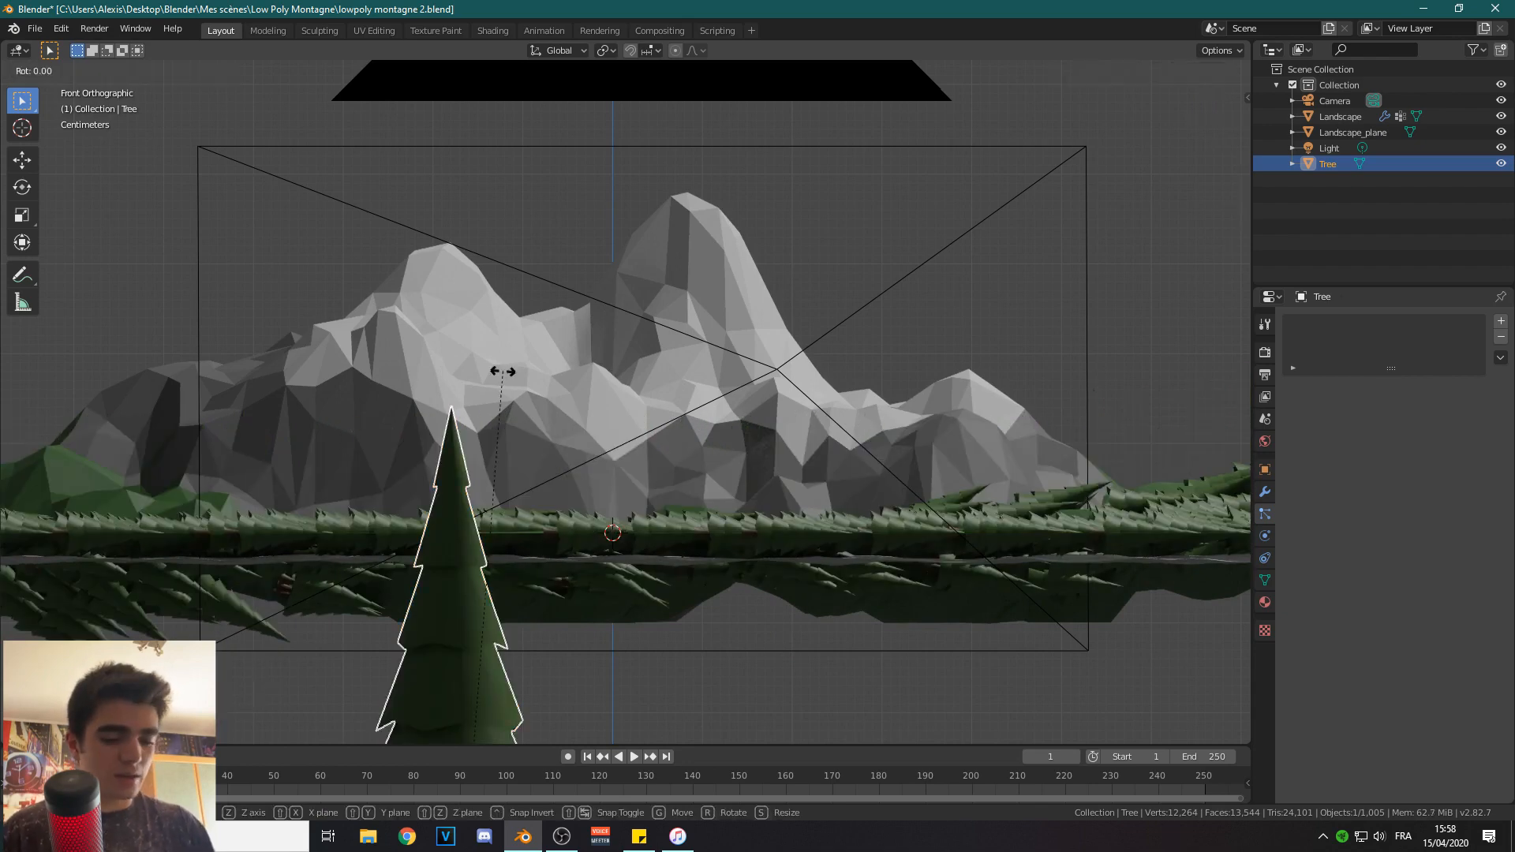
text(90)
key(Return)
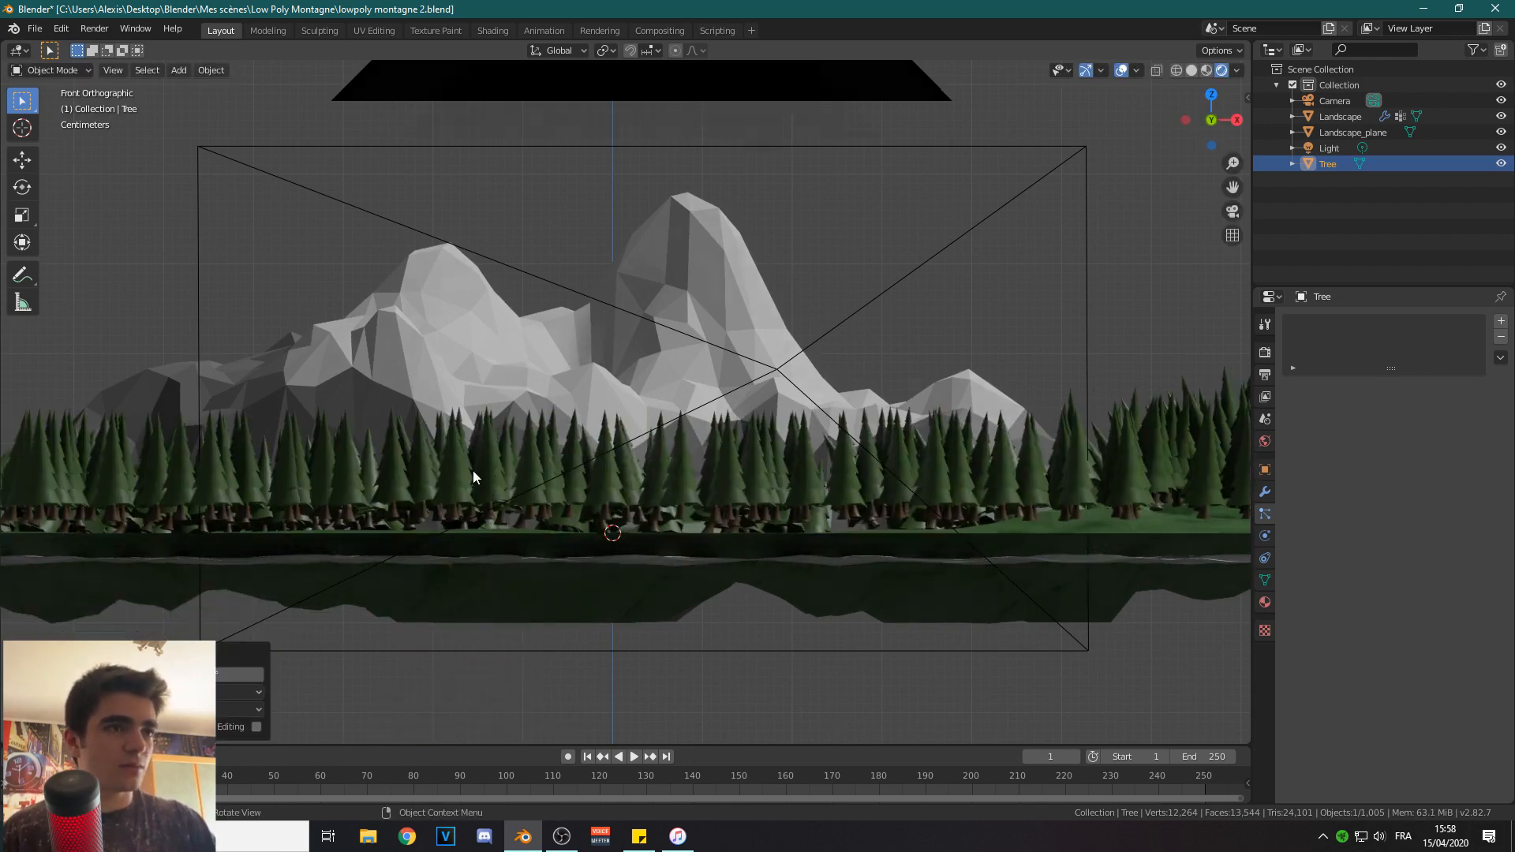
scroll(472, 471, down, 6)
scroll(485, 480, up, 4)
scroll(565, 478, down, 4)
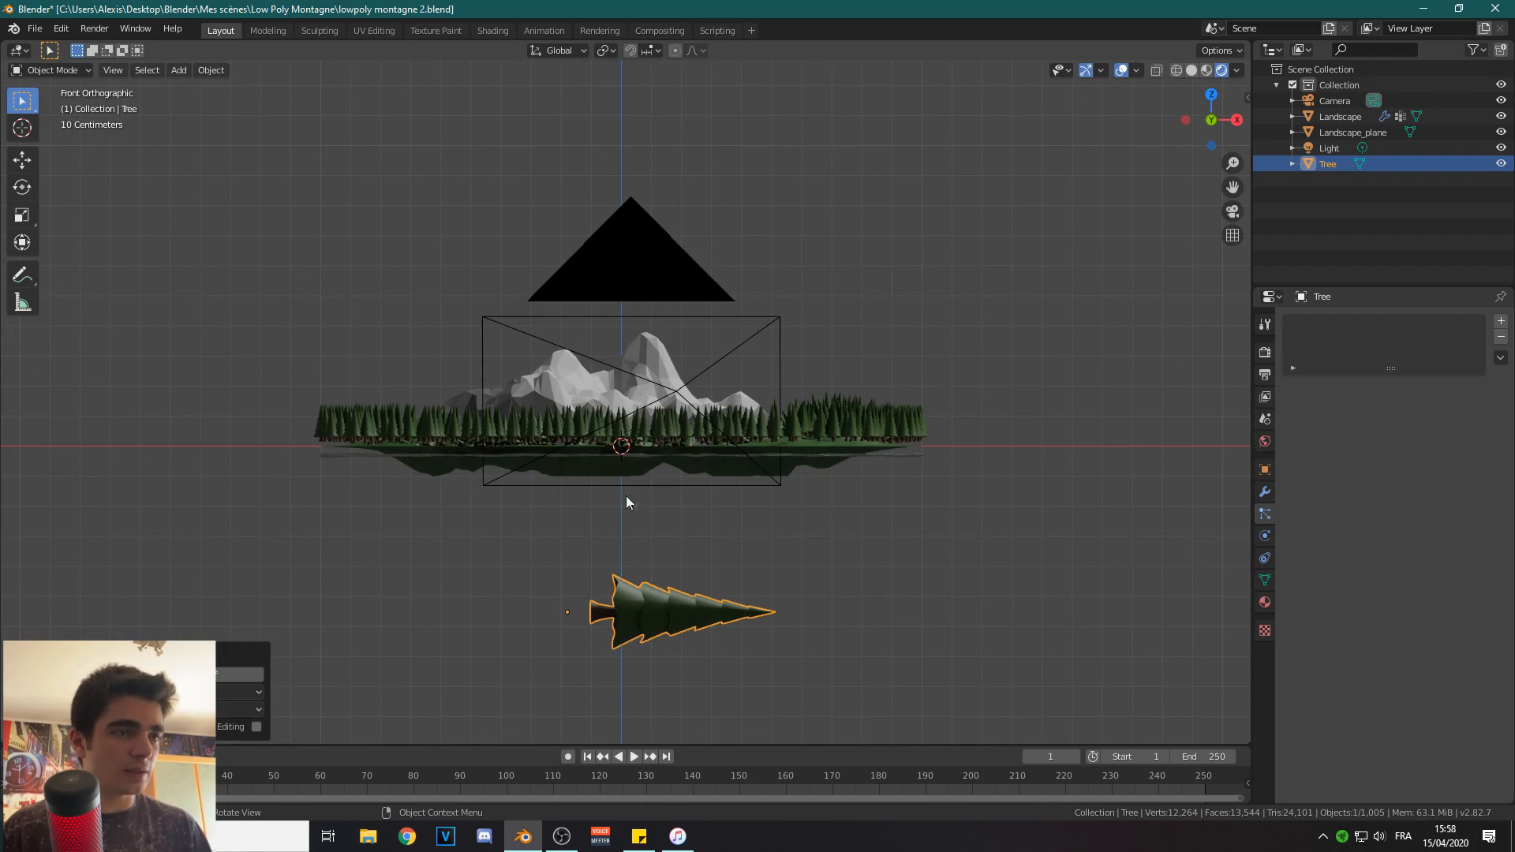
Nudge the source tree slightly in the front view, keeping it below the landscape.
key(g)
click(661, 562)
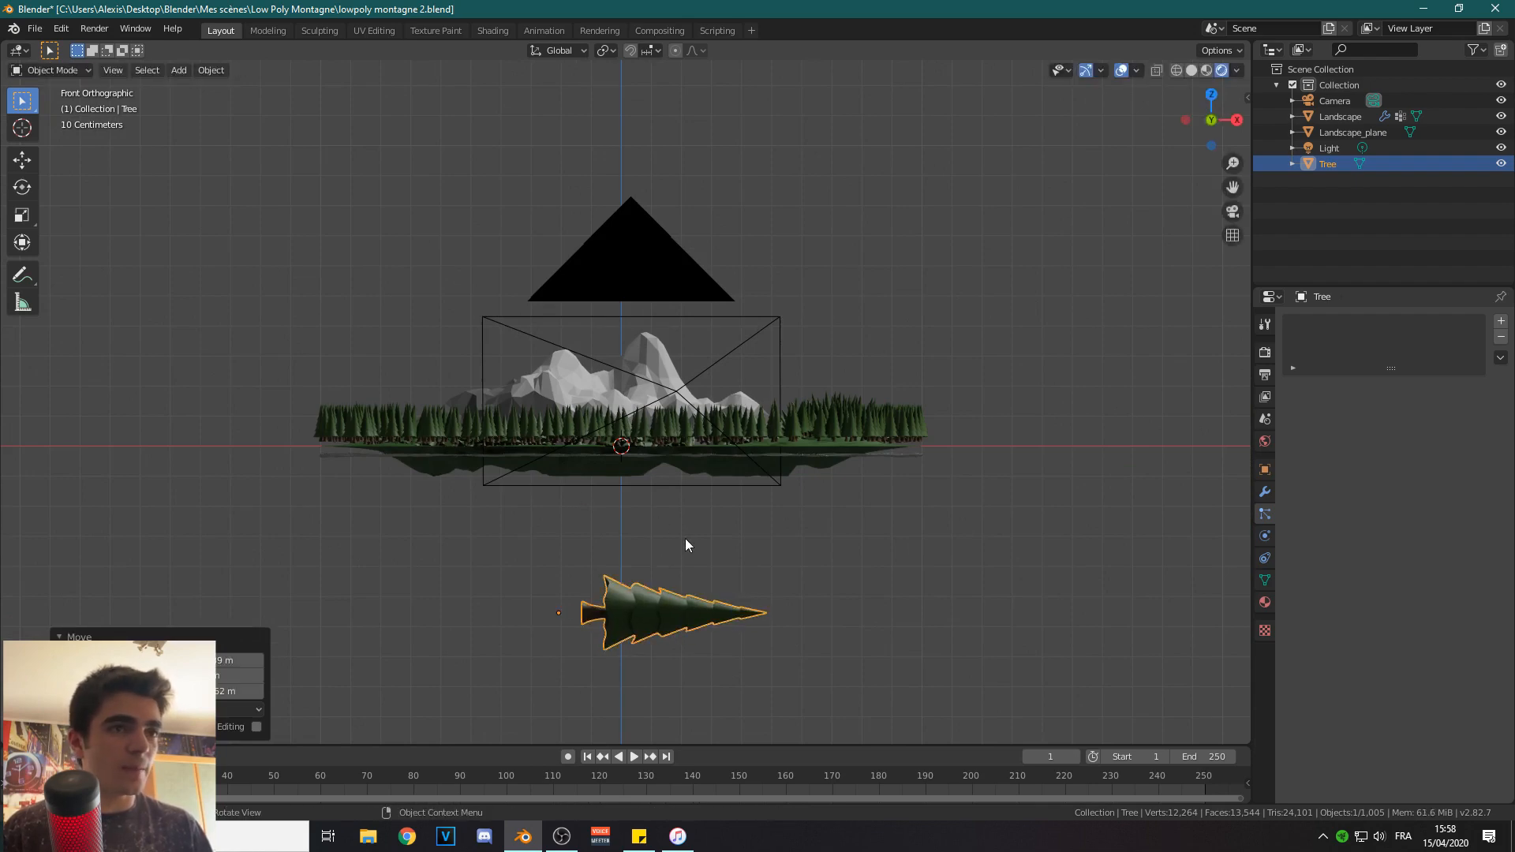
key(g)
click(679, 544)
scroll(612, 518, up, 5)
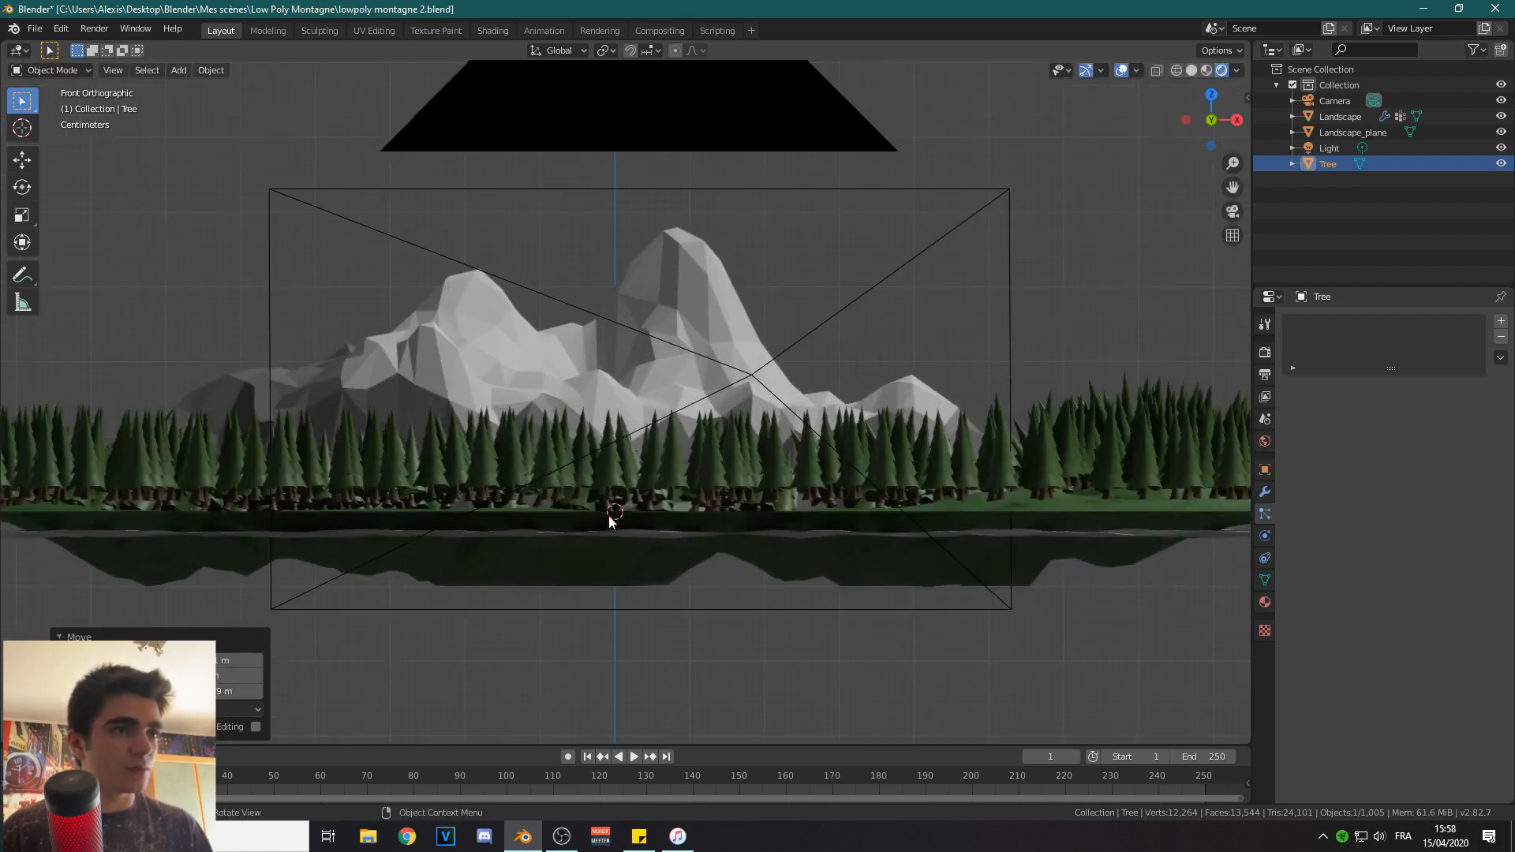
Return to the camera view, select only the landscape and open its particle settings.
middle_drag(646, 509, 637, 524)
scroll(639, 522, down, 4)
key(KP_0)
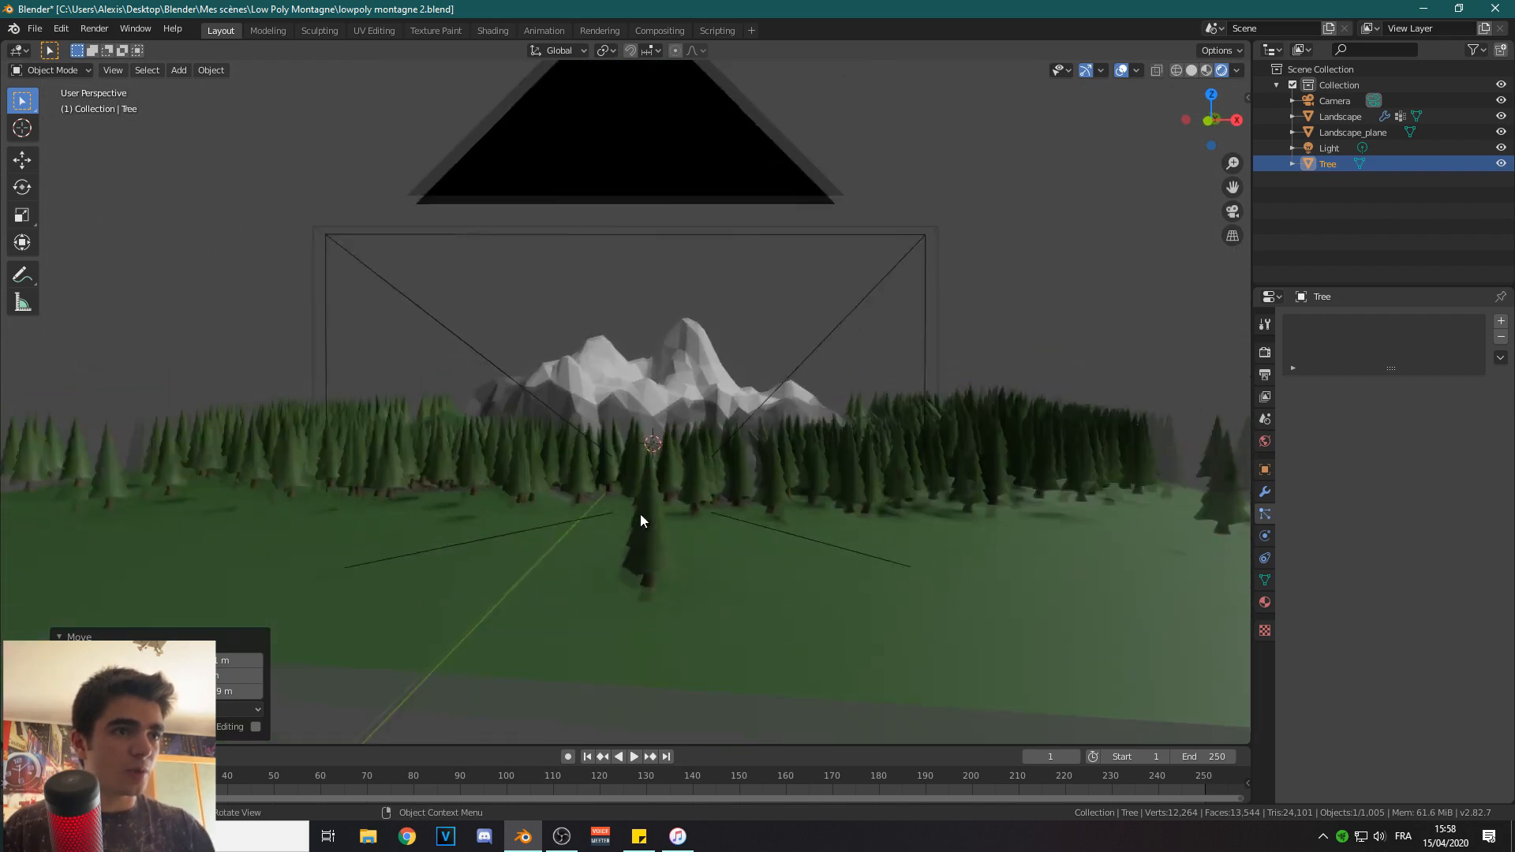
click(618, 286)
drag(263, 632, 426, 528)
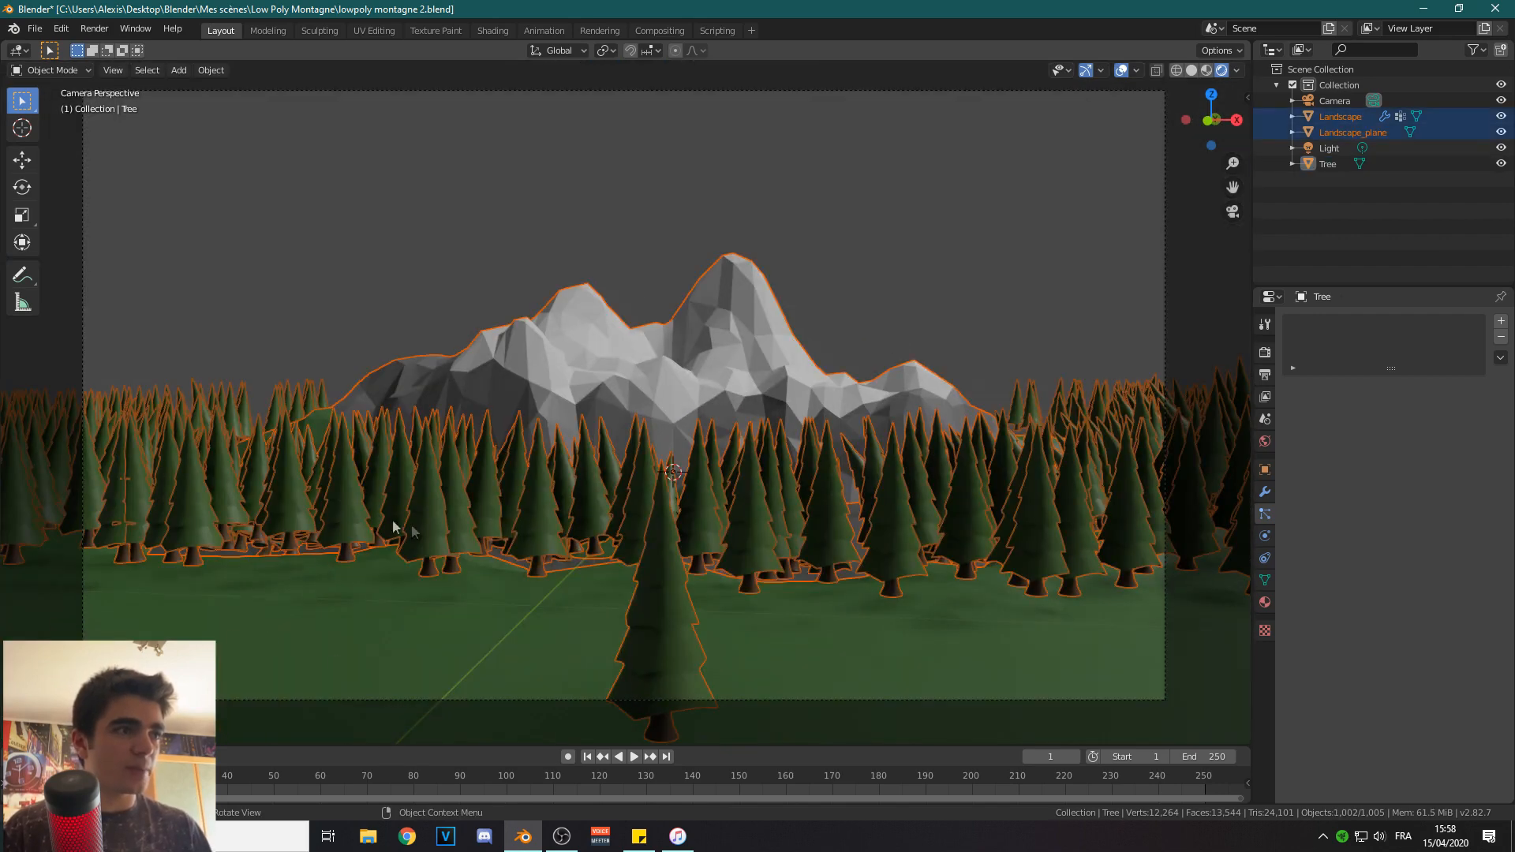
scroll(497, 573, down, 2)
scroll(509, 566, up, 2)
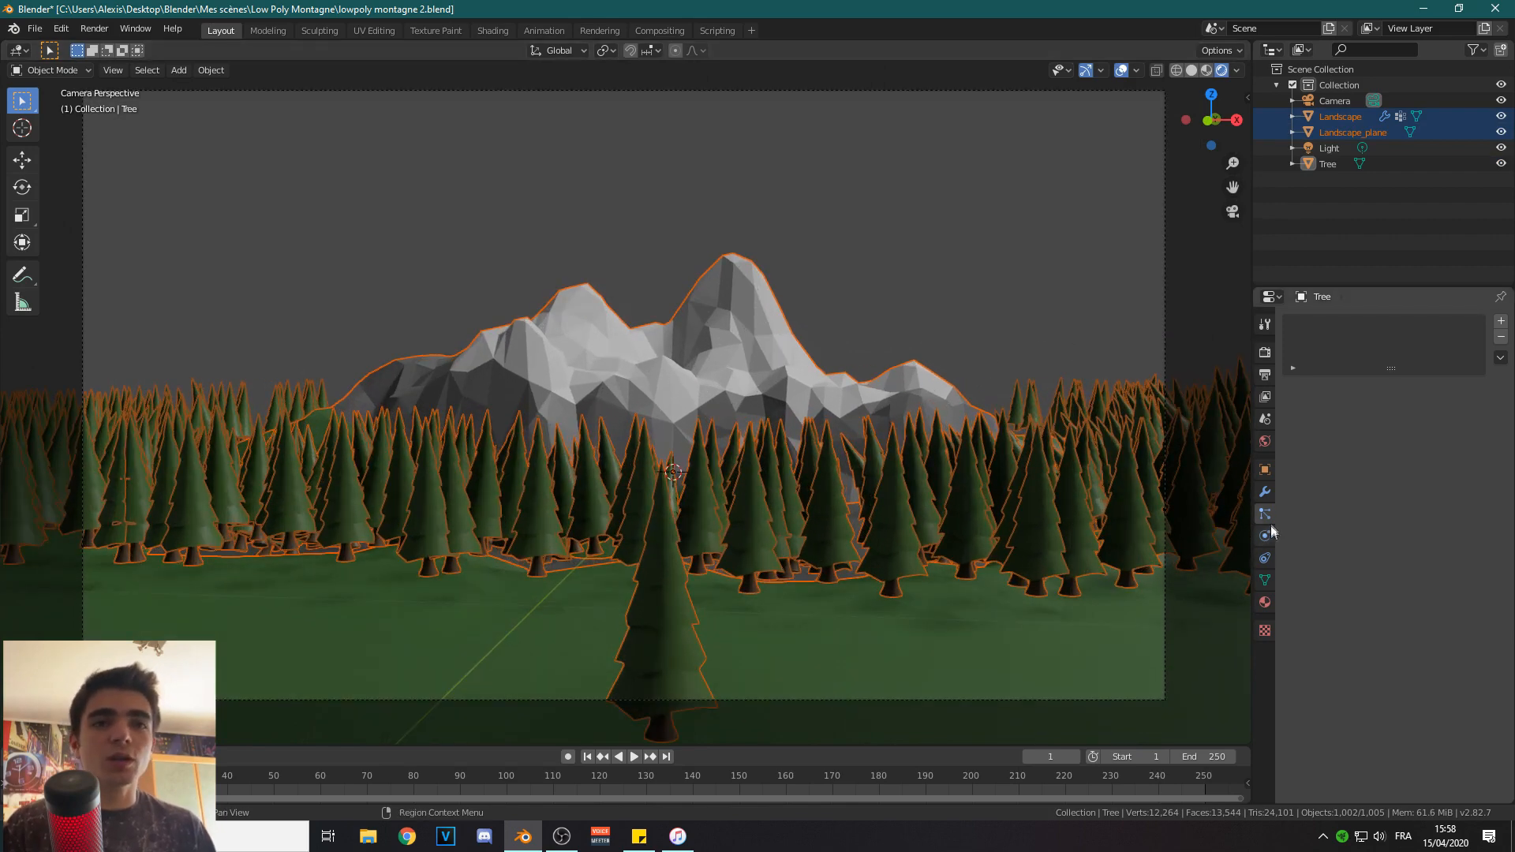
click(1054, 642)
click(1264, 580)
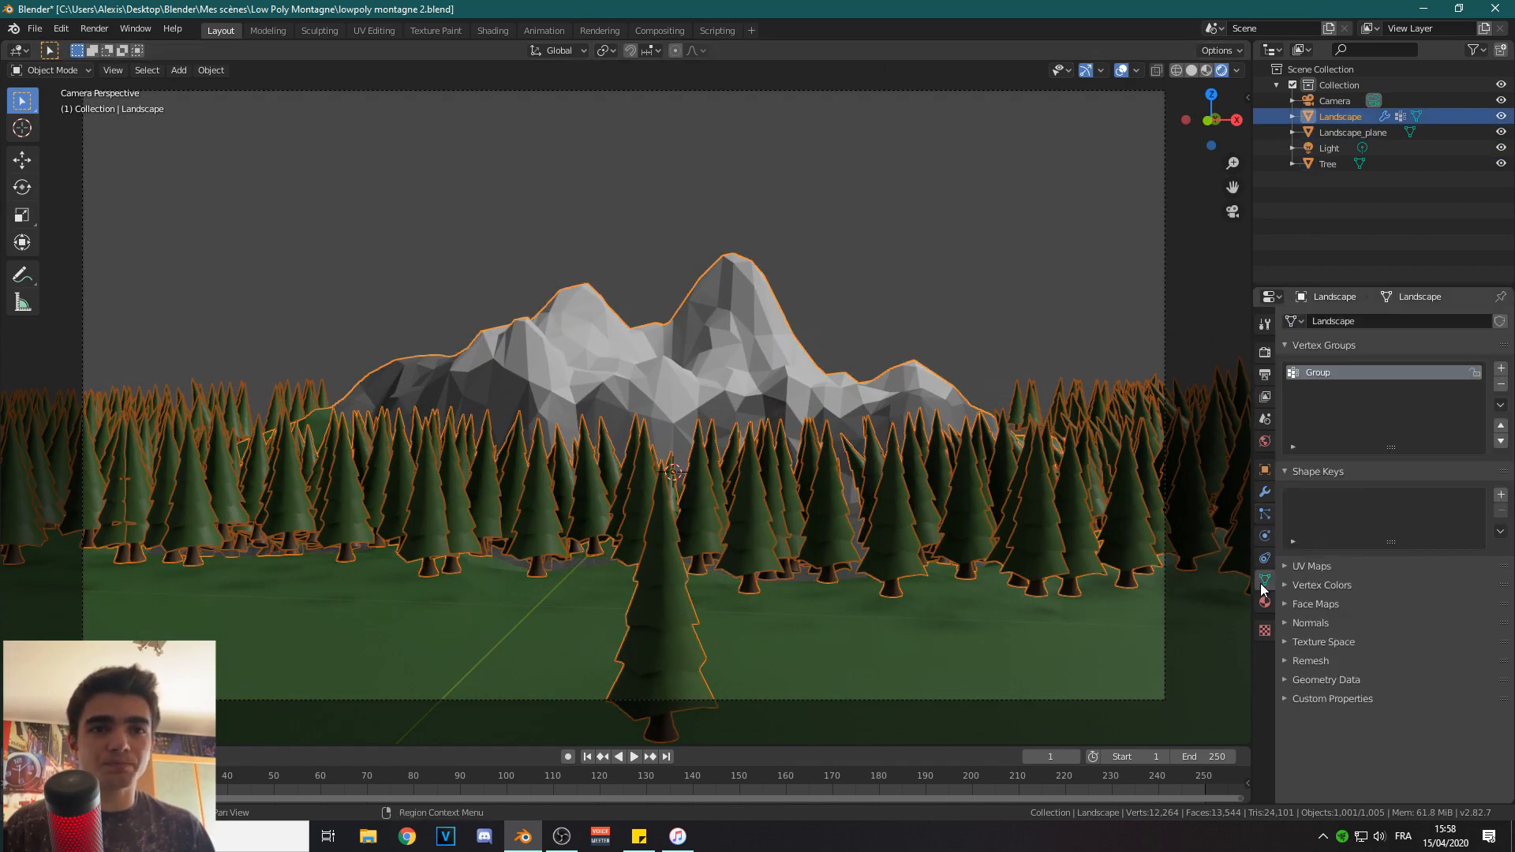
click(1266, 514)
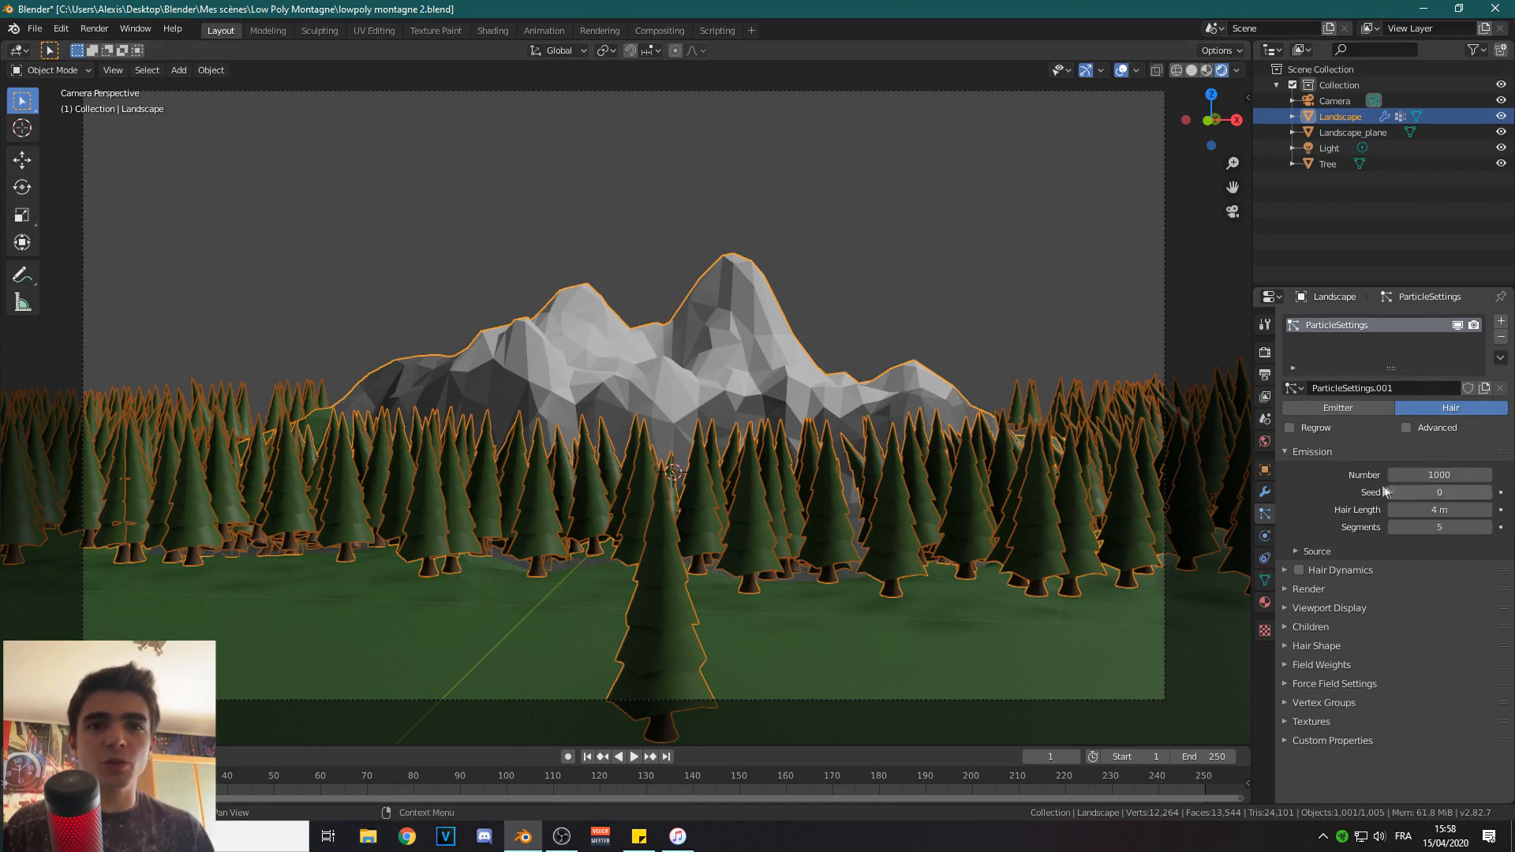
Try emitting the hair particles from Verts, and set the emission source back to Faces.
click(1310, 549)
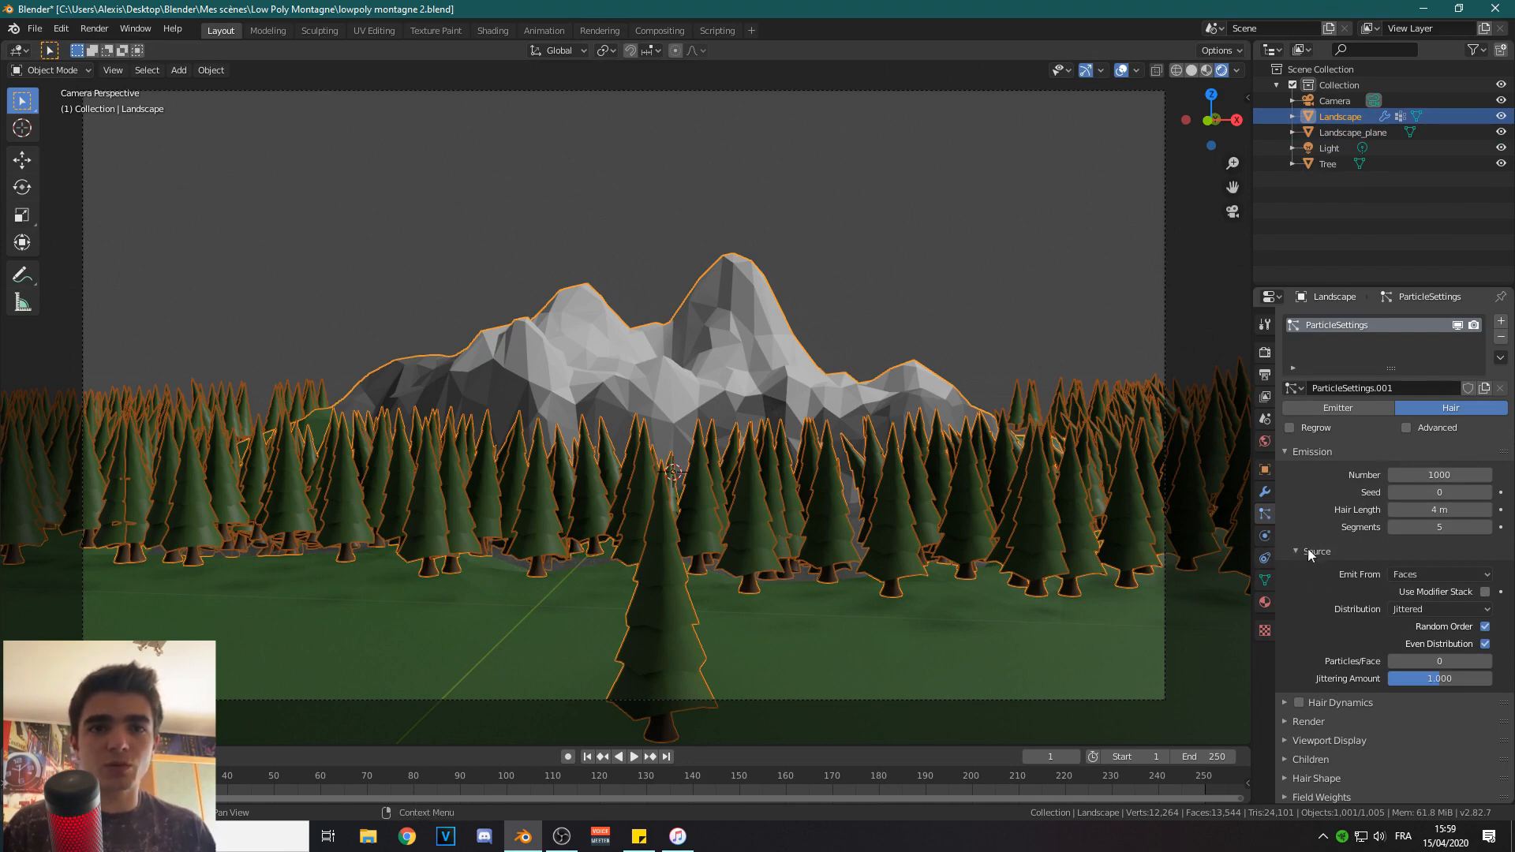
click(1427, 574)
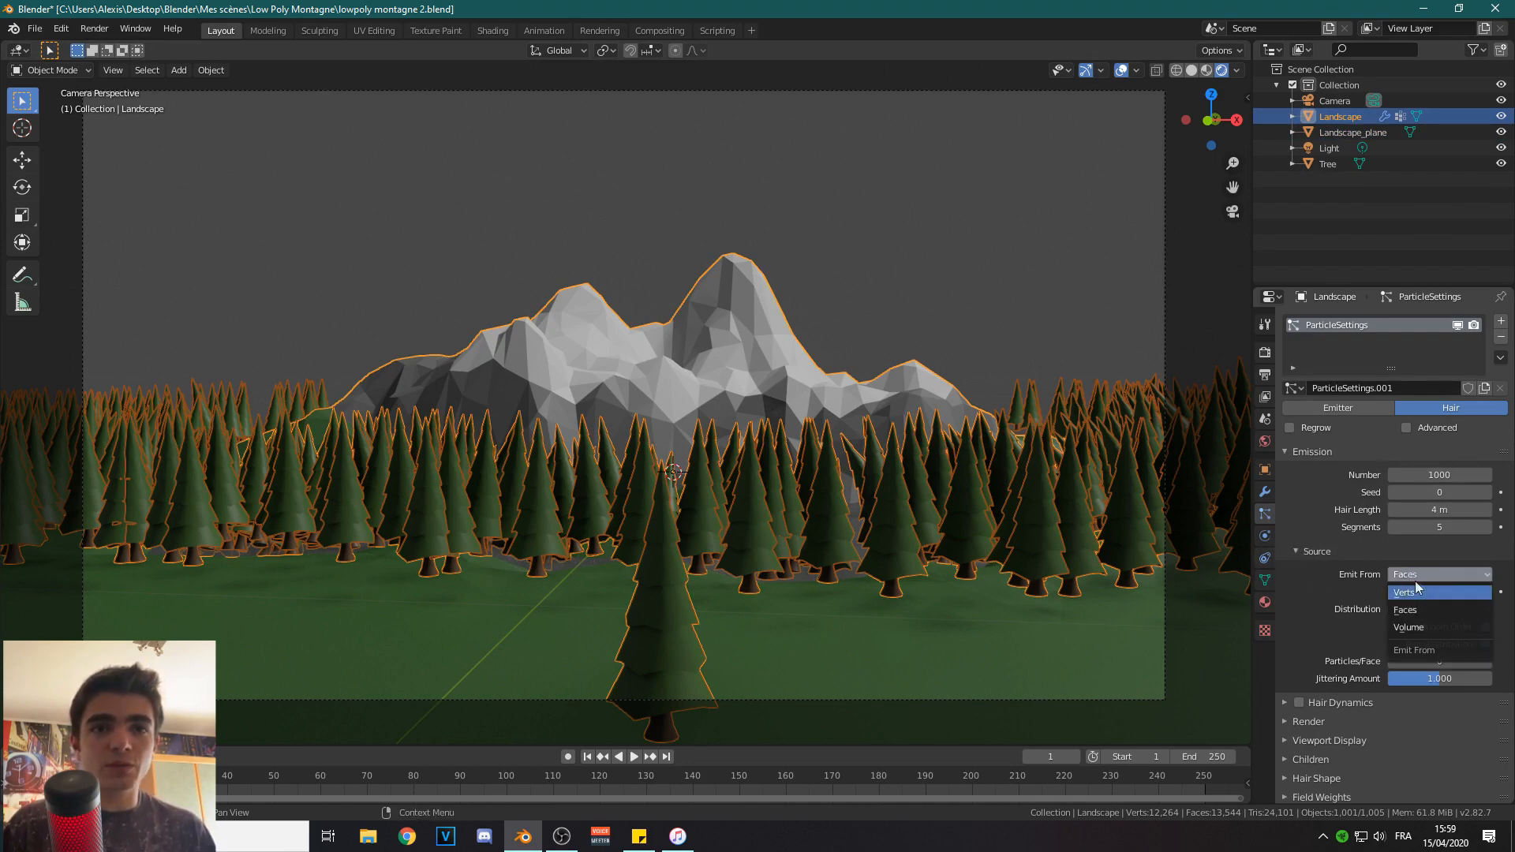
click(1413, 591)
click(1418, 571)
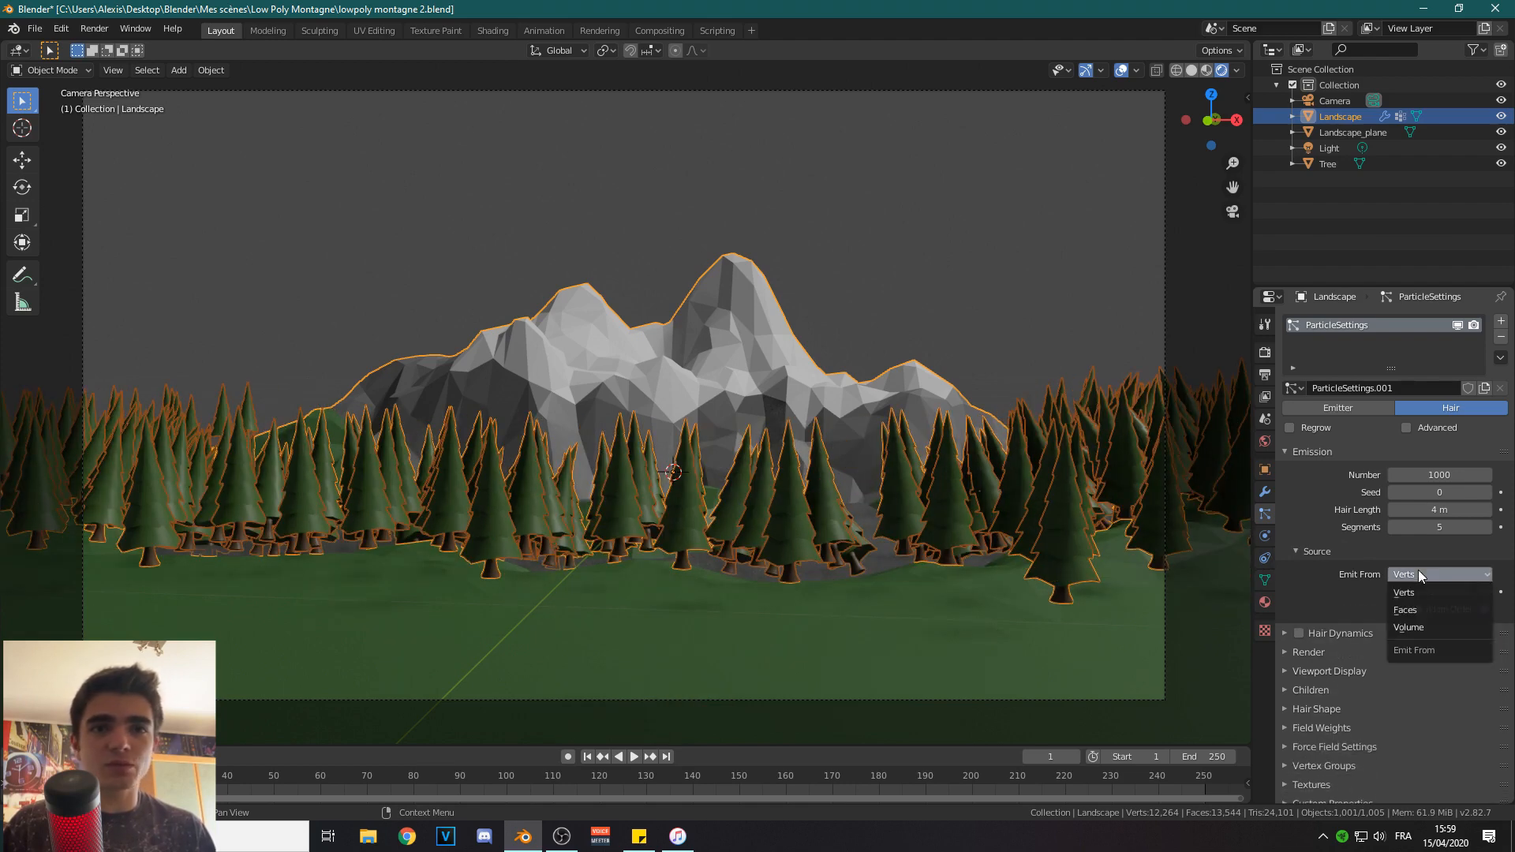
click(1418, 611)
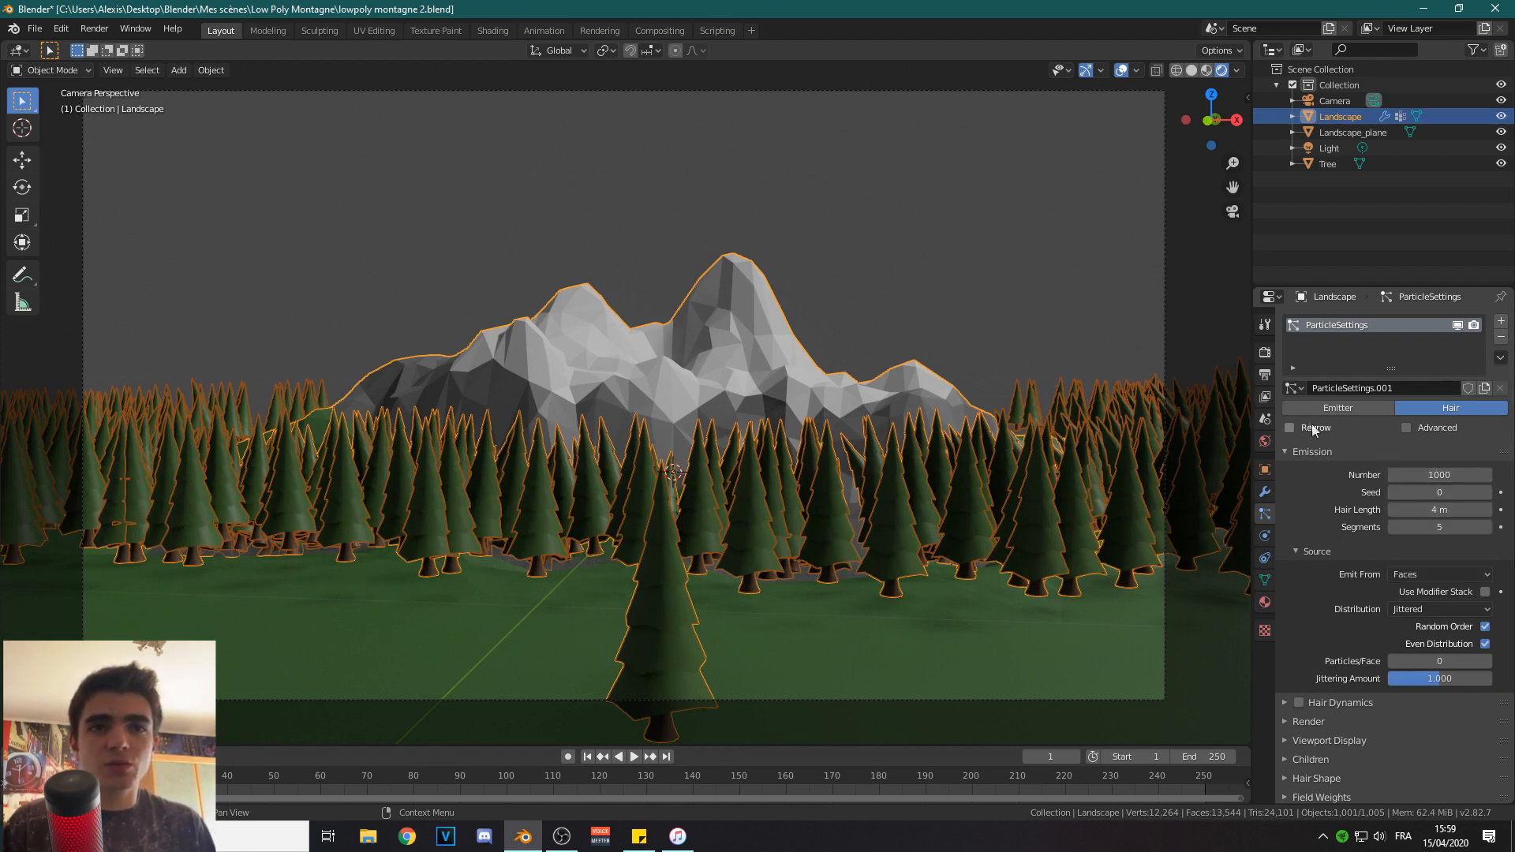
Set the hair particles' scale randomness to 0.493 in the render settings.
scroll(1334, 680, down, 3)
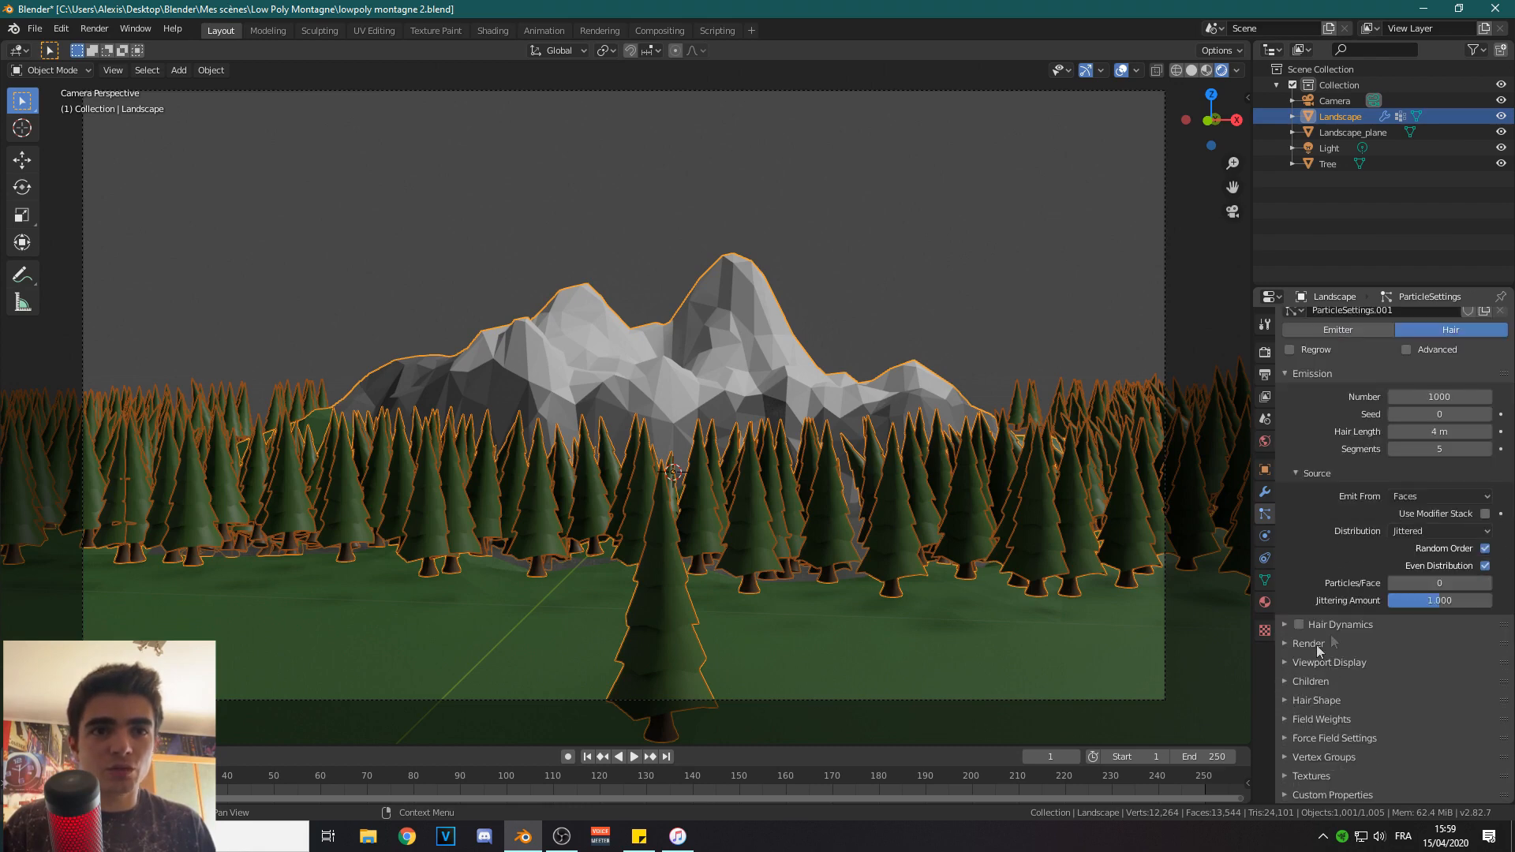
click(1335, 628)
click(1308, 643)
scroll(1310, 645, down, 5)
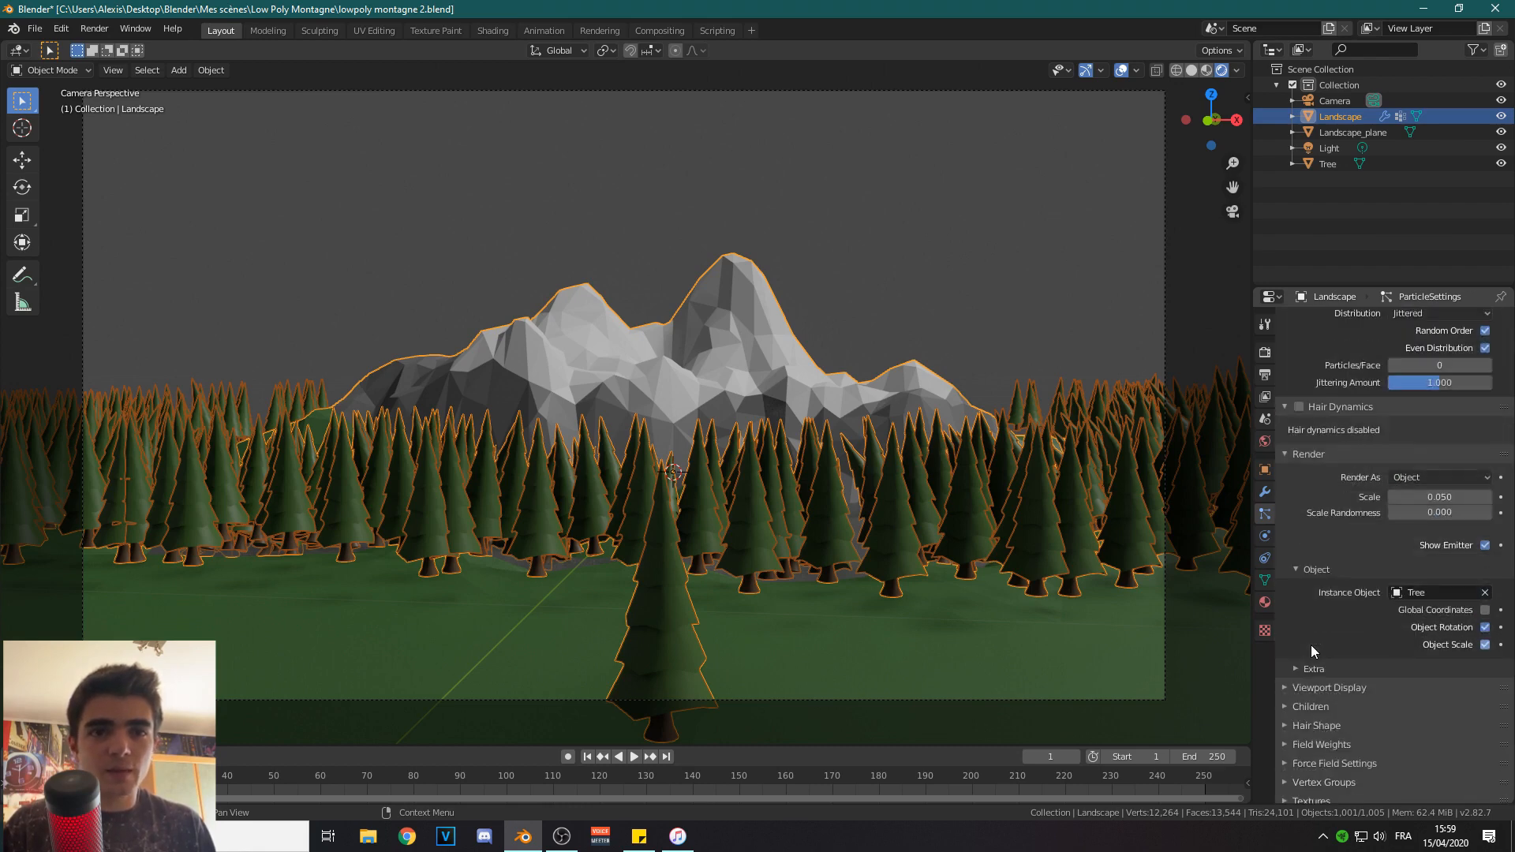
scroll(1413, 522, up, 3)
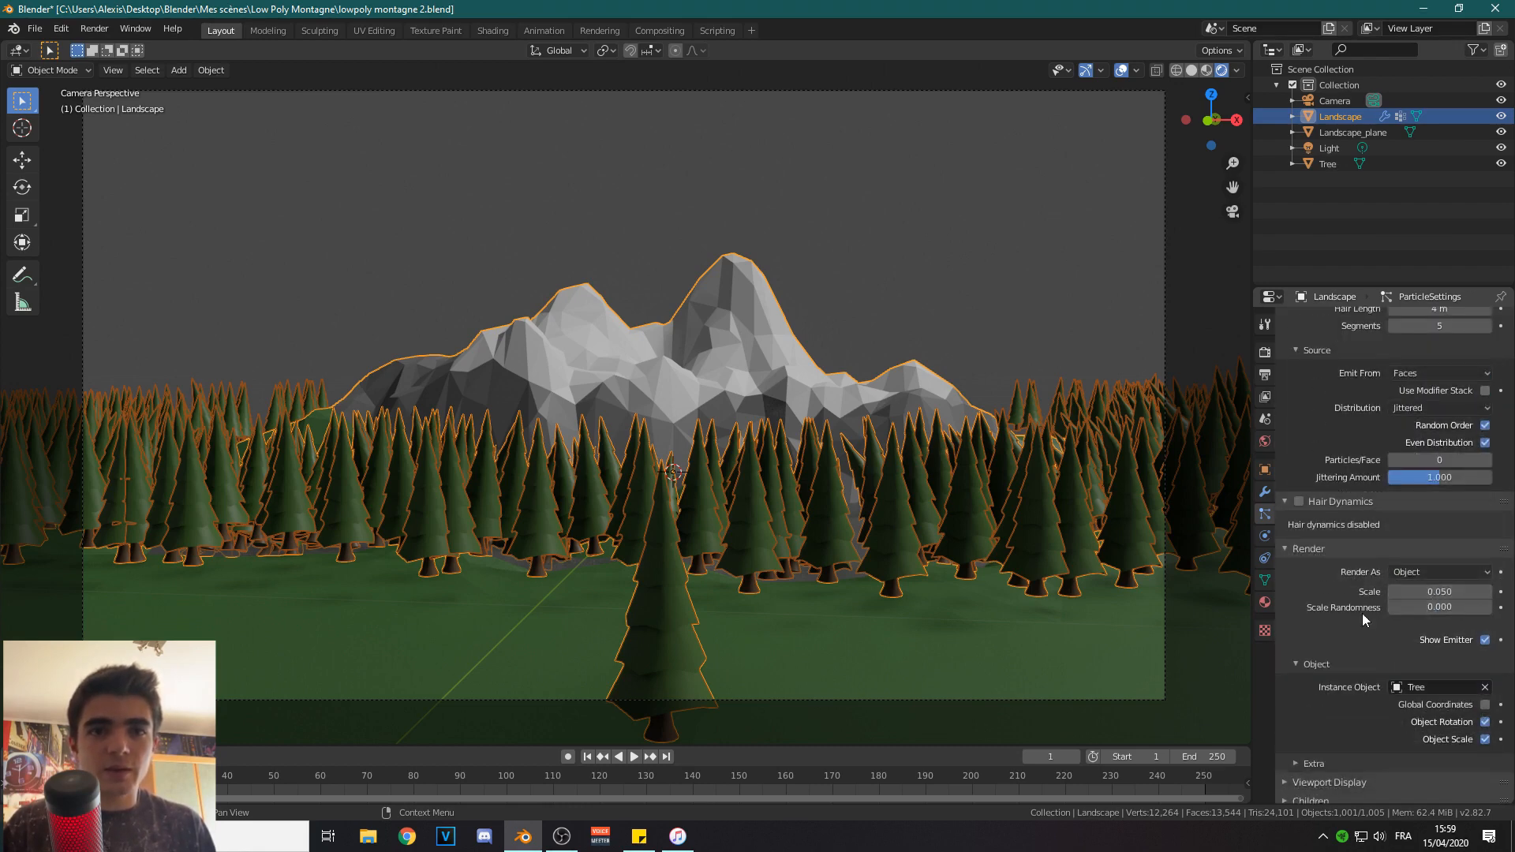
drag(1390, 608, 1447, 609)
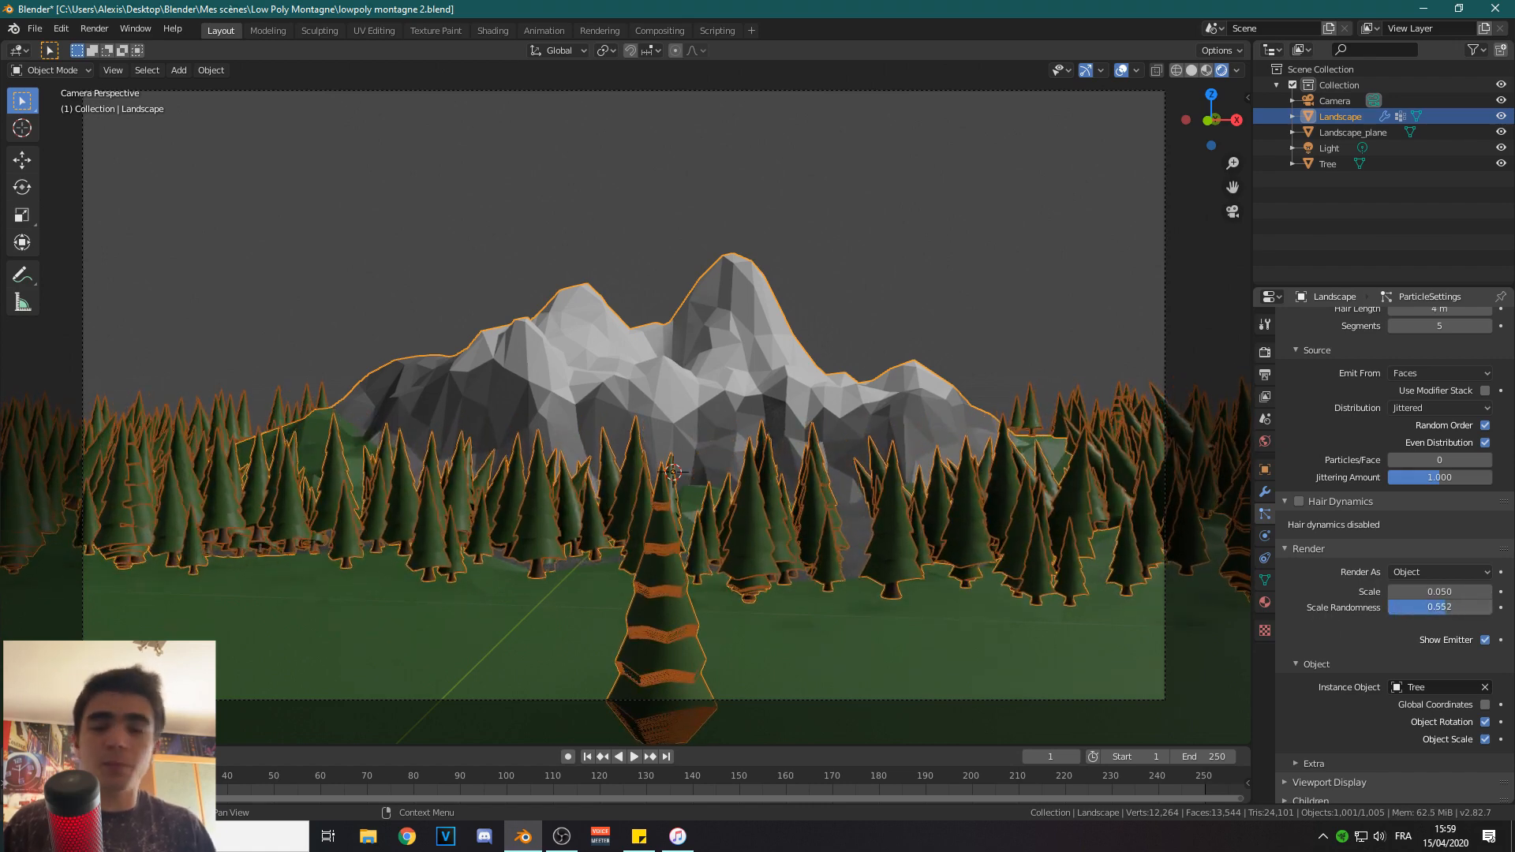
drag(1439, 607, 1441, 607)
Set the hair particles' render scale to 0.030 after trying smaller tree sizes.
click(1393, 592)
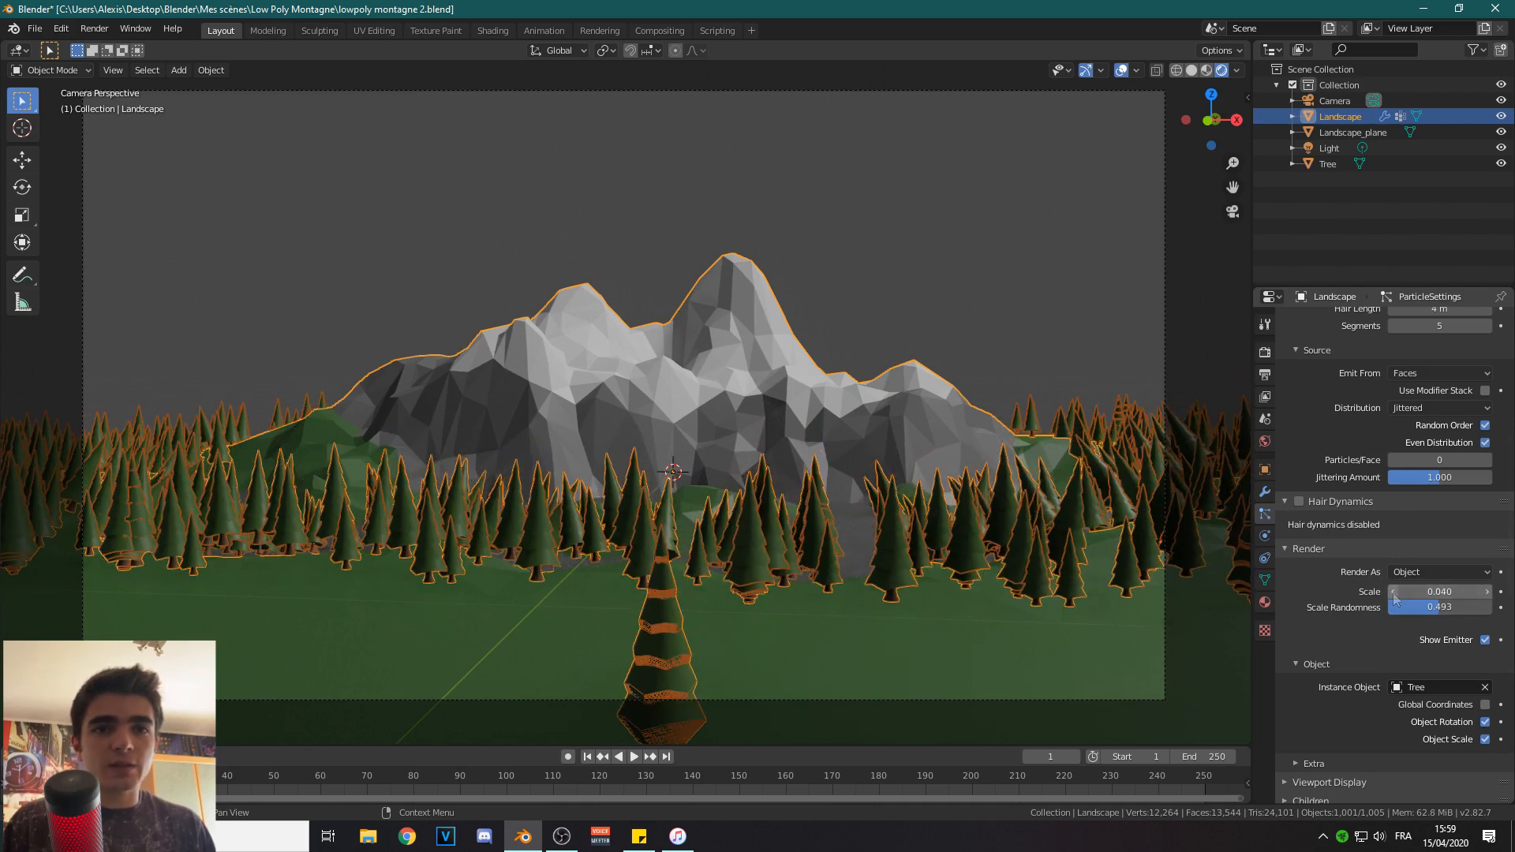
click(1394, 592)
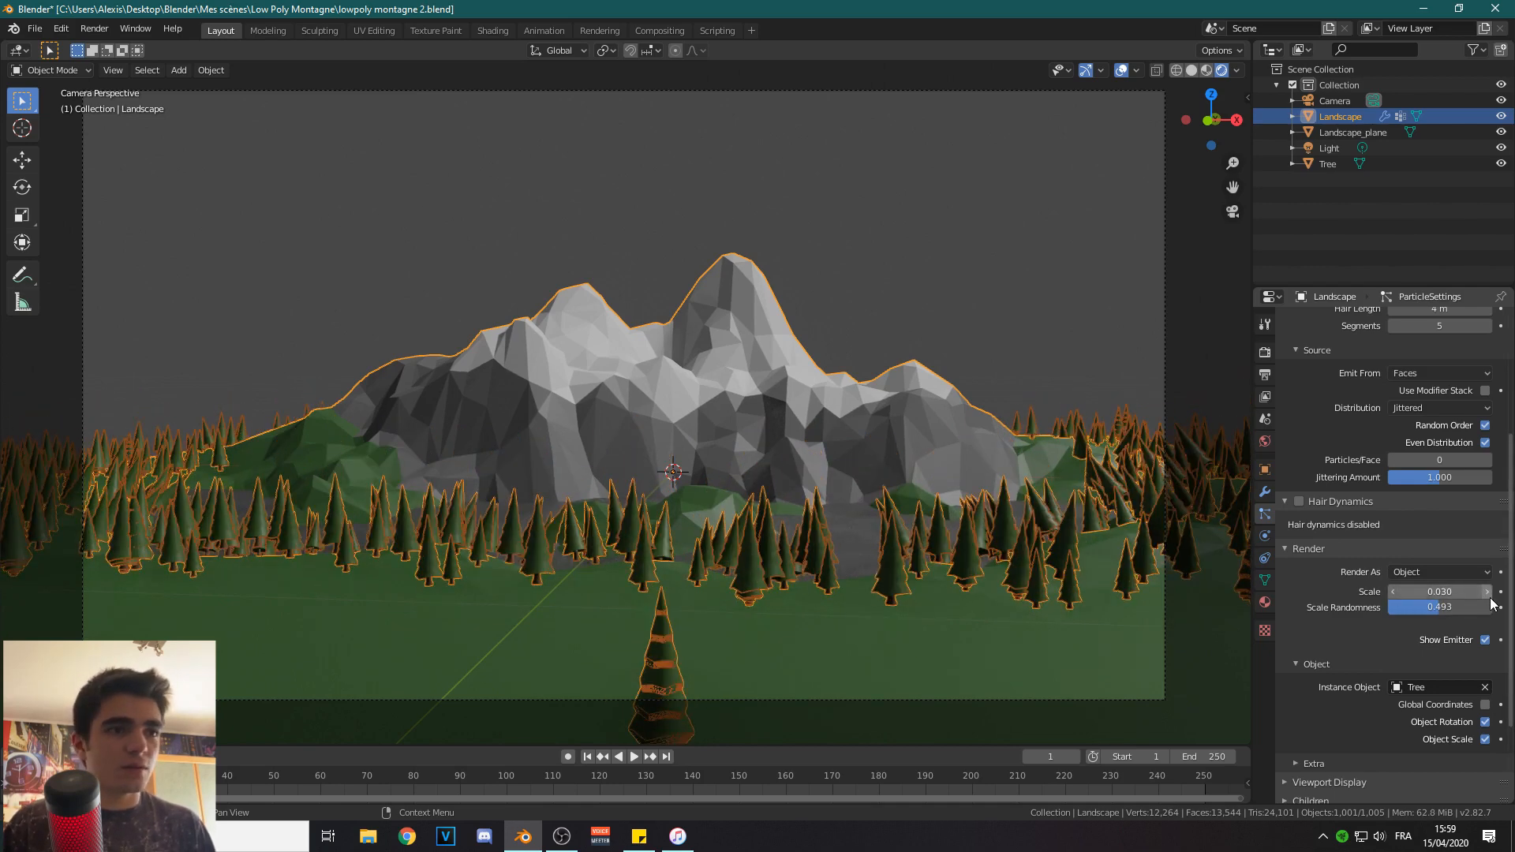
click(1394, 593)
click(1394, 592)
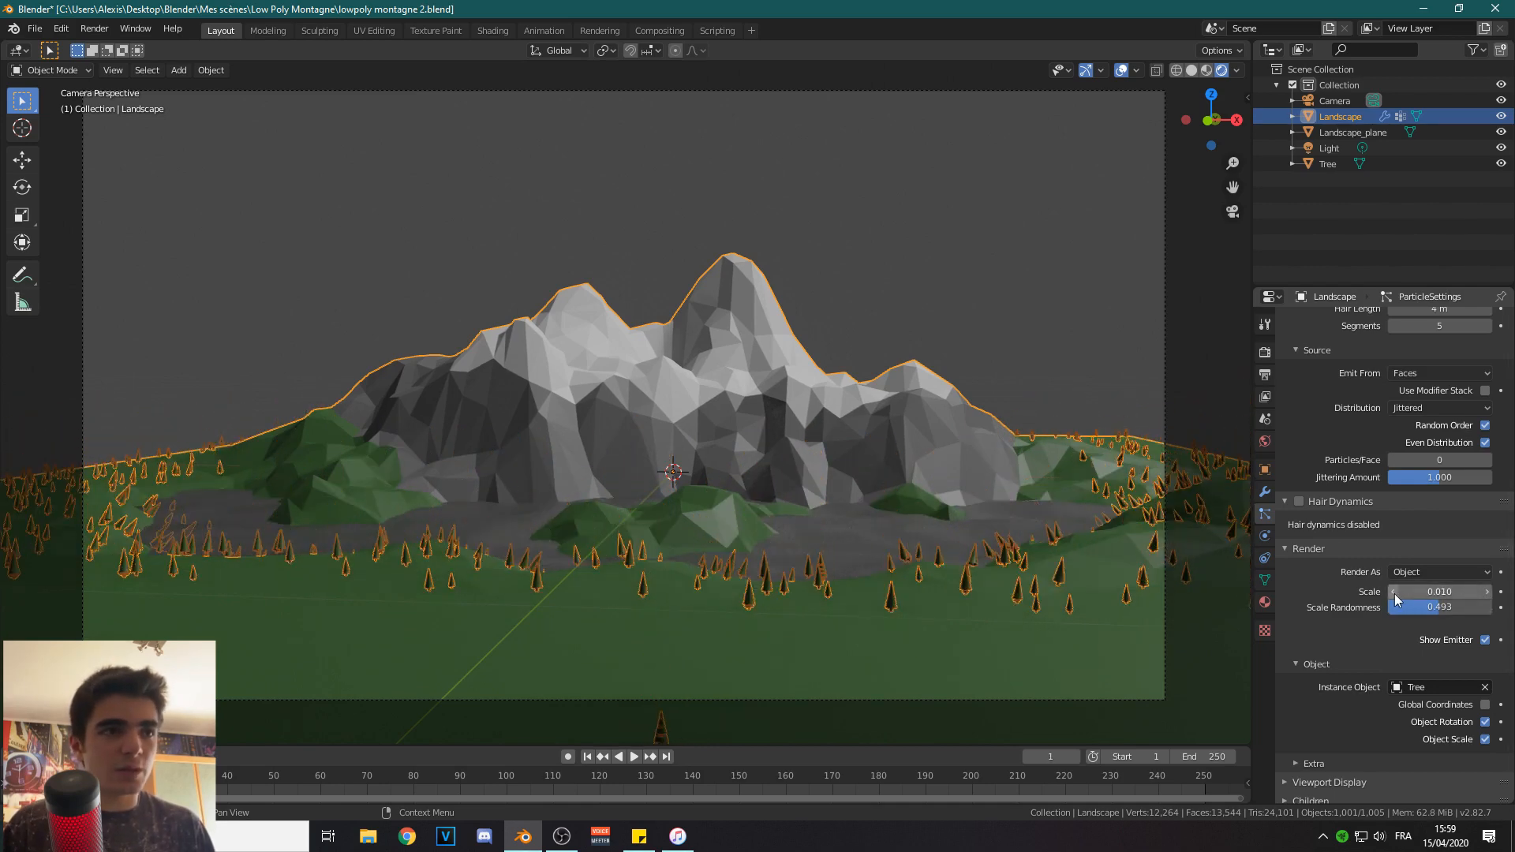
click(1488, 592)
click(1488, 591)
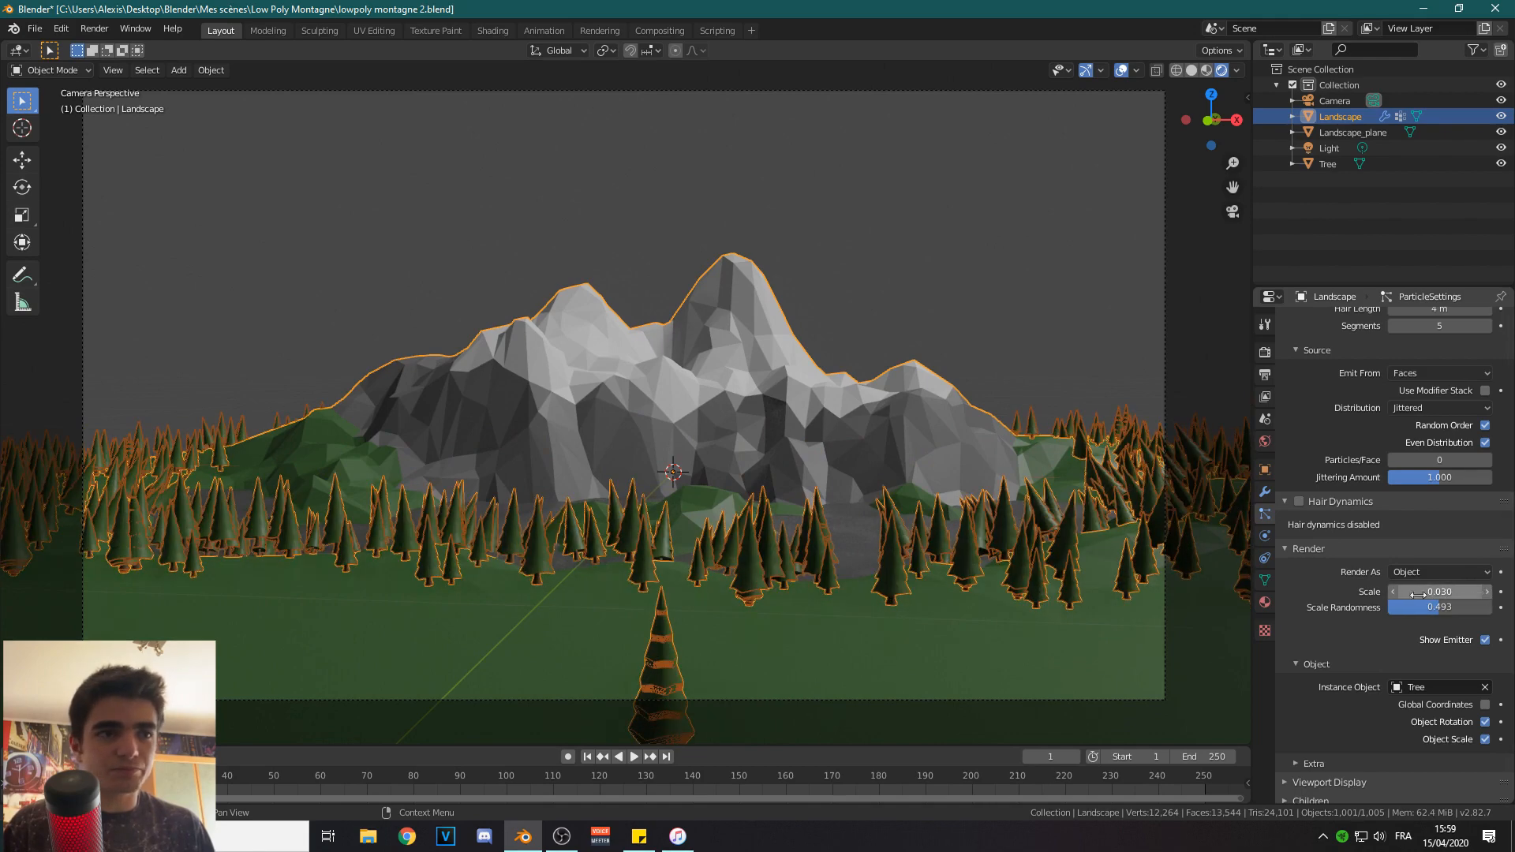
Set the hair particles' render scale to 0.025.
click(1394, 592)
click(1457, 593)
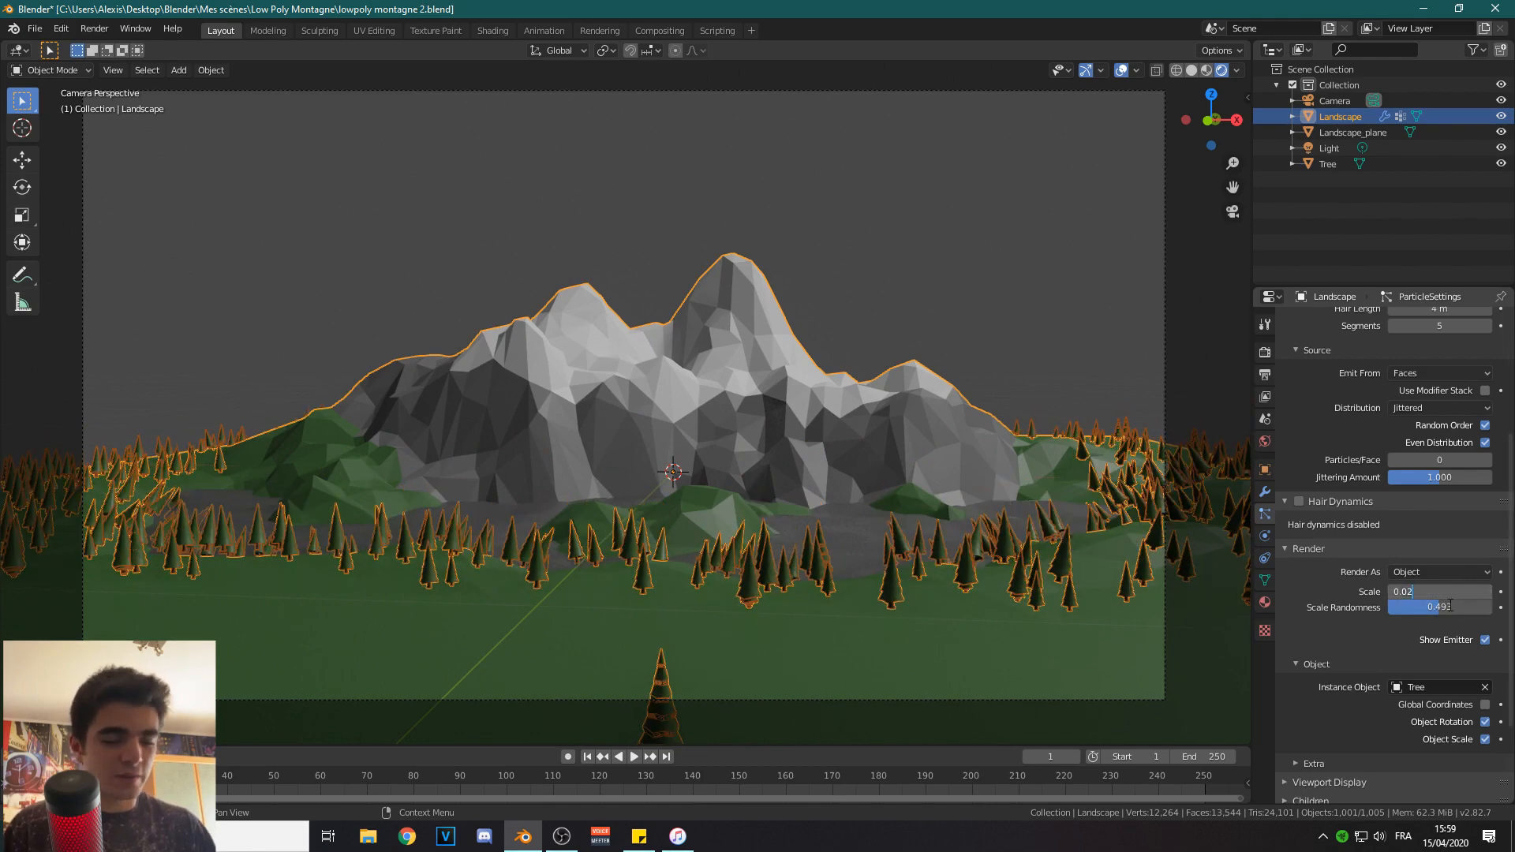
text(5)
key(Return)
Set the number of hair particles to 5000 after trying 2000.
scroll(1423, 569, up, 6)
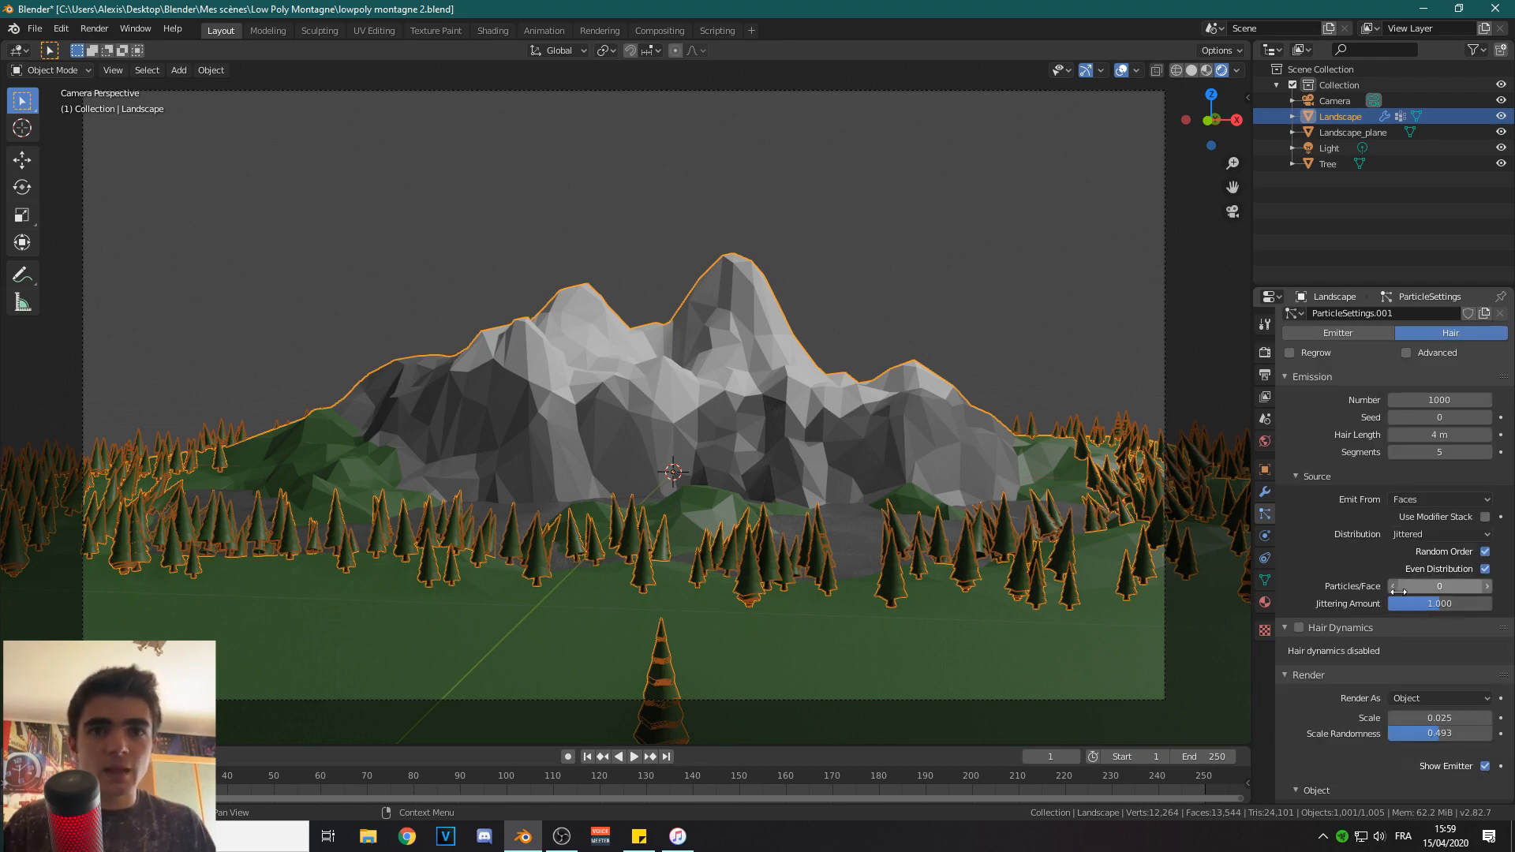
click(1421, 478)
text(2)
key(Return)
click(1422, 478)
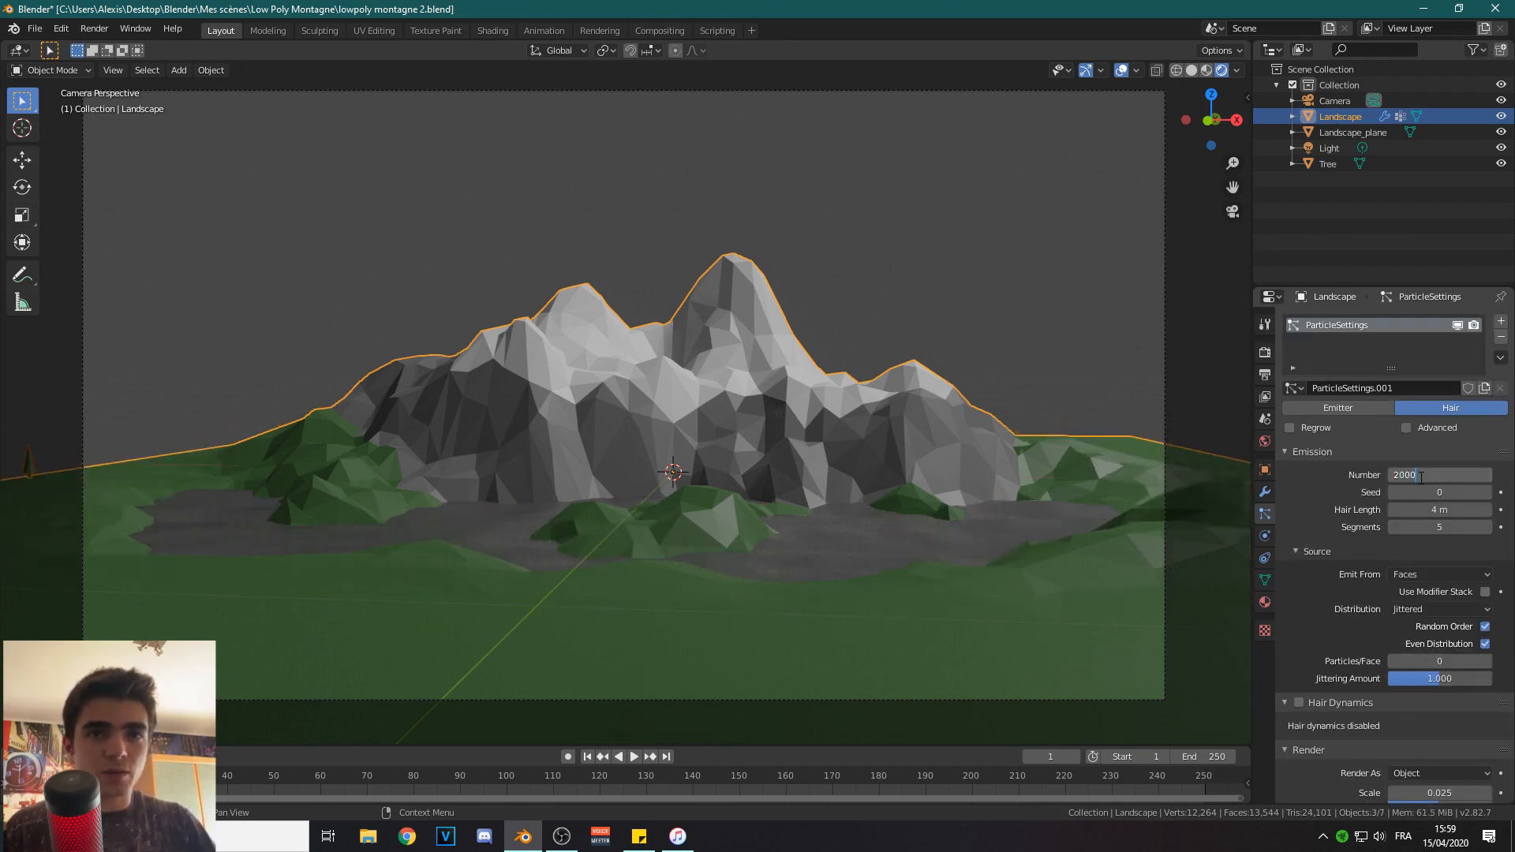
text(2000)
key(Return)
click(1421, 477)
text(500)
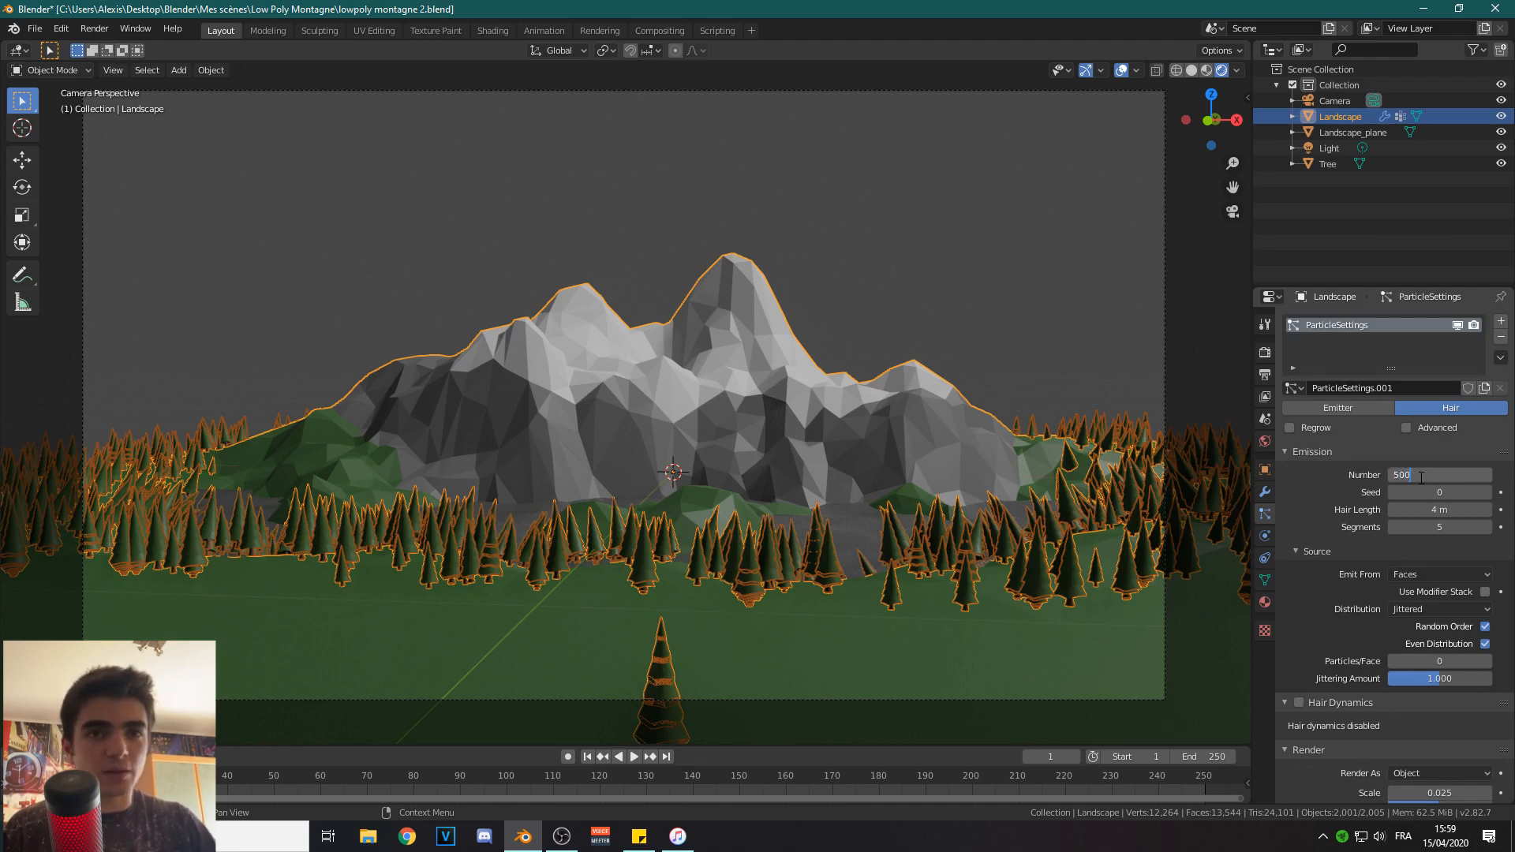
text(0)
key(Return)
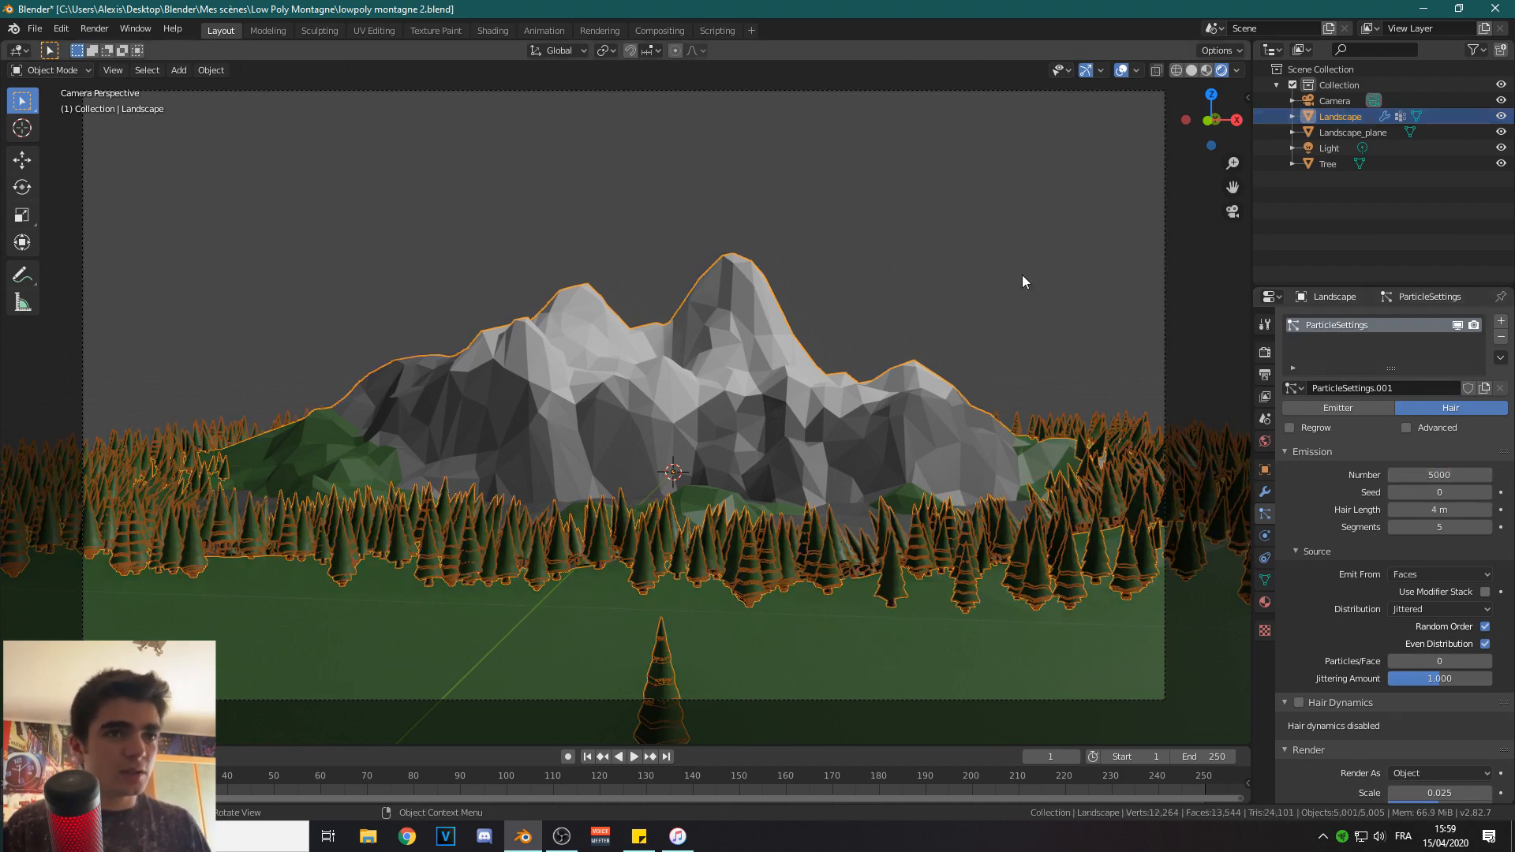
click(1021, 274)
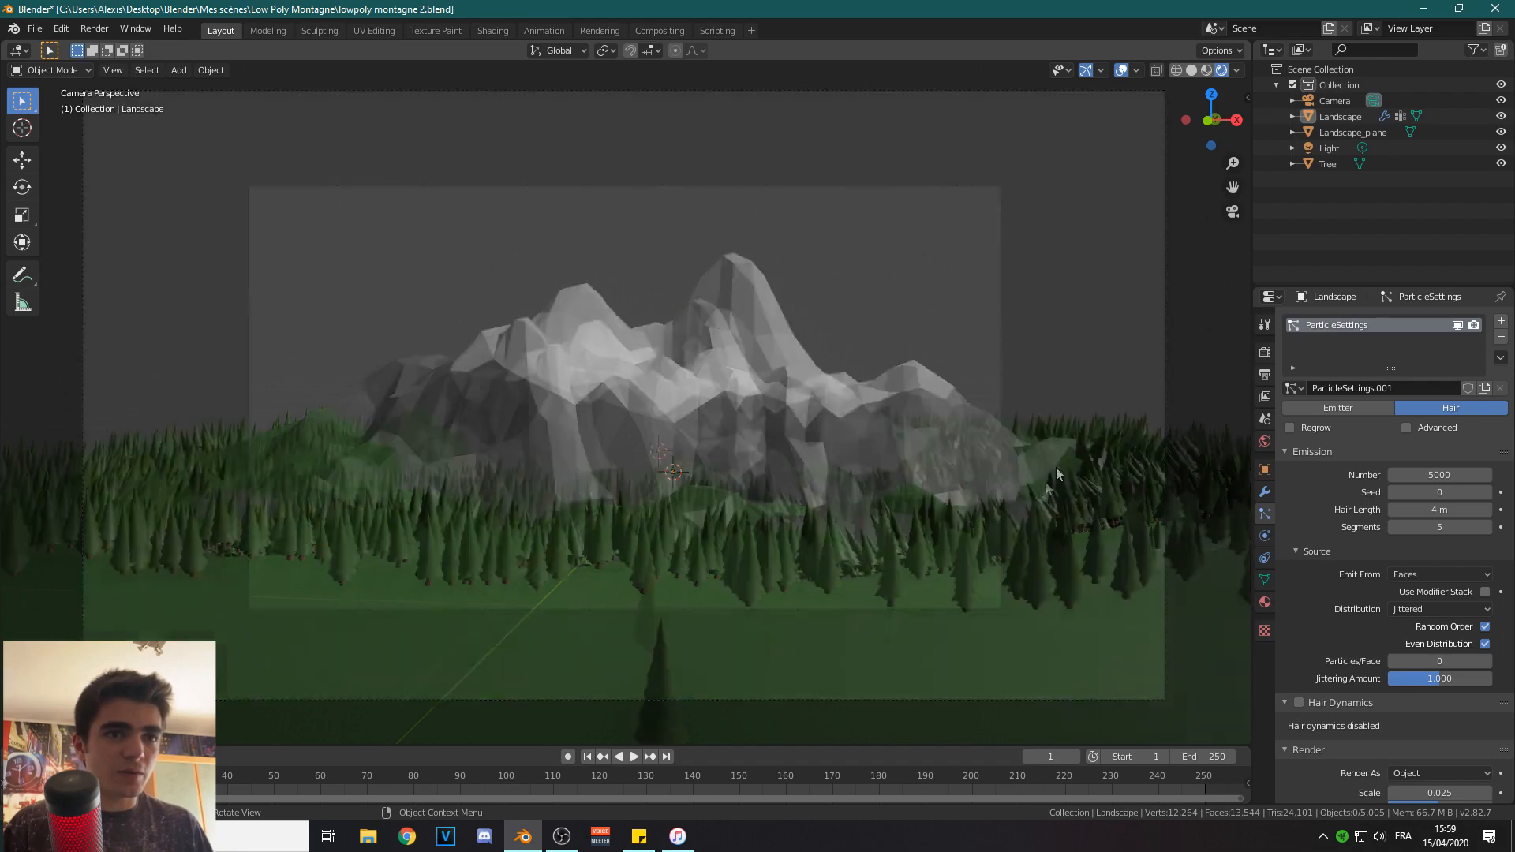
Put the landscape into Edit Mode, view it from above and open its vertex group settings.
middle_drag(1056, 467, 995, 590)
key(Tab)
scroll(907, 505, down, 3)
scroll(868, 442, up, 3)
shift+middle_drag(778, 320, 862, 475)
scroll(863, 475, up, 2)
scroll(844, 474, down, 3)
click(1265, 580)
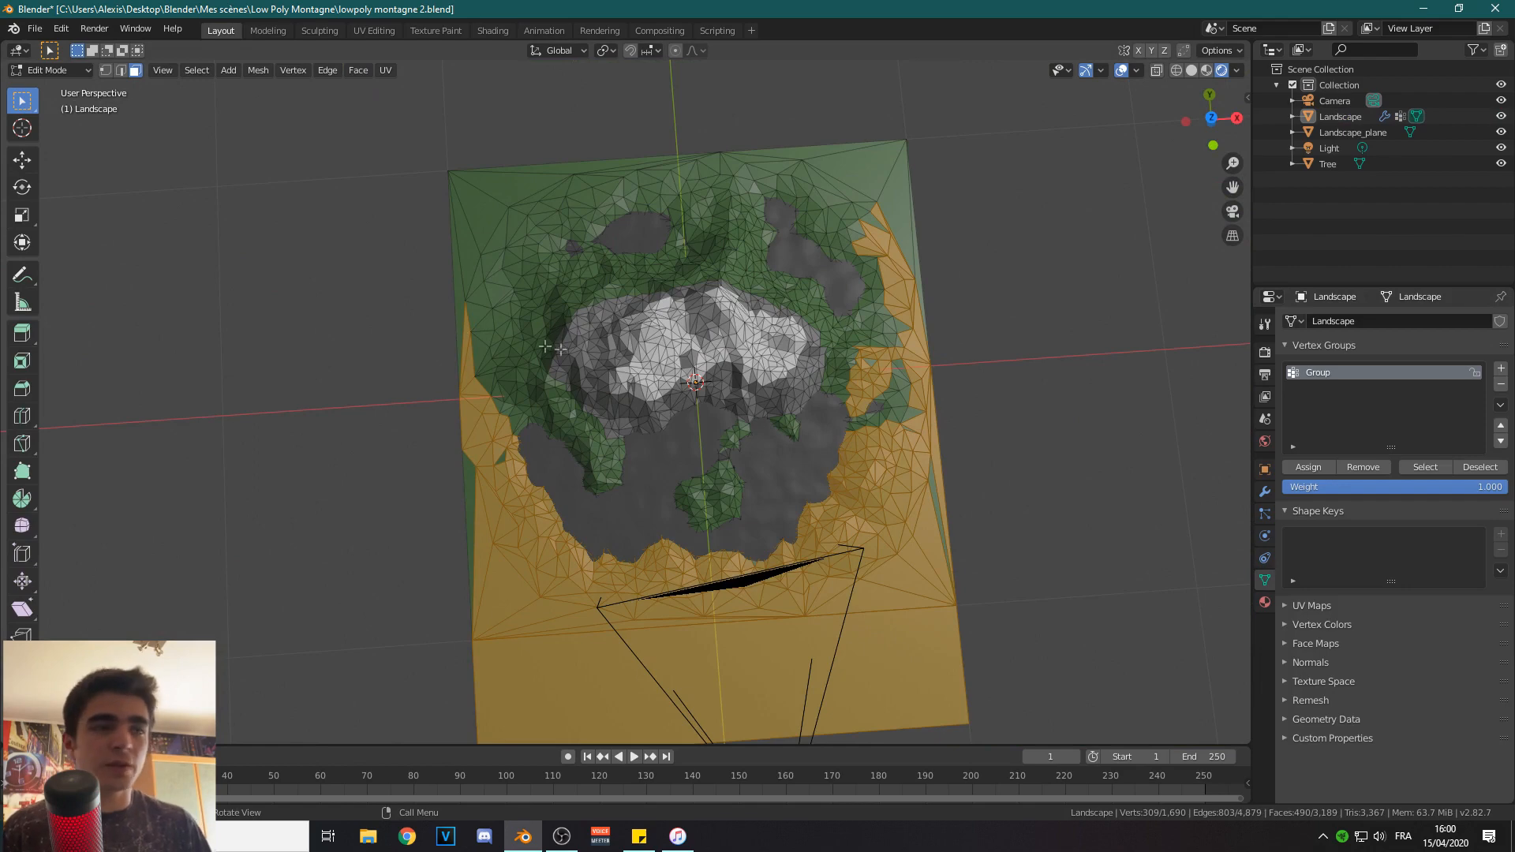
Circle-select the grass faces behind and beside the mountain, remove them from the vertex group, and return to the camera view in Object Mode.
key(alt+a)
key(c)
mouse_move(442, 332)
mouse_down()
mouse_move(474, 371)
mouse_move(463, 444)
mouse_move(493, 347)
mouse_move(477, 197)
mouse_move(505, 237)
mouse_move(941, 205)
mouse_move(845, 229)
mouse_move(790, 150)
mouse_move(907, 299)
mouse_move(922, 352)
mouse_move(907, 381)
mouse_move(846, 334)
mouse_move(852, 366)
mouse_move(950, 436)
mouse_move(887, 419)
mouse_up()
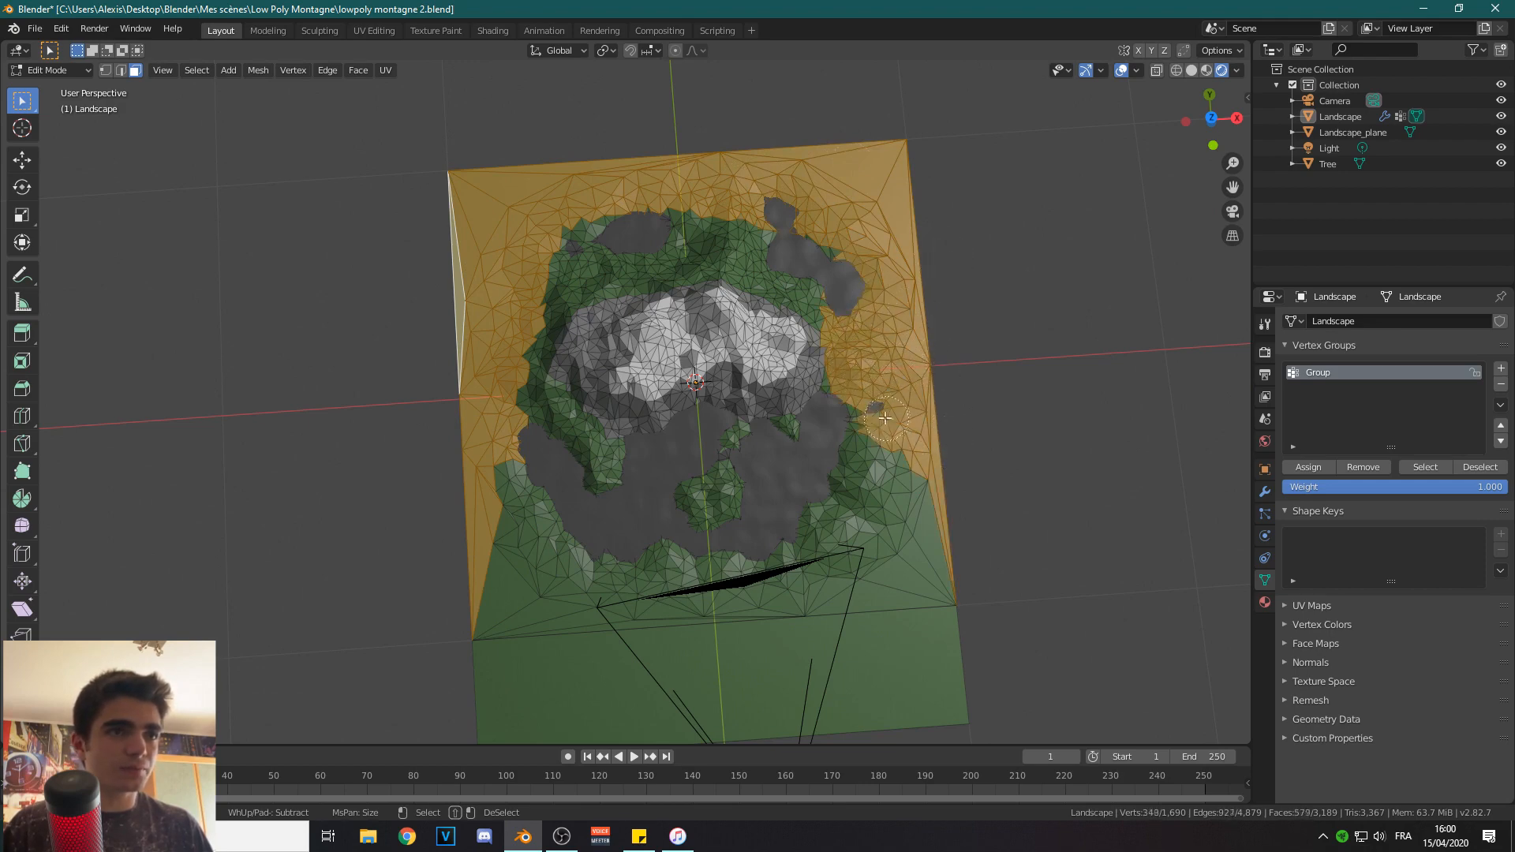
mouse_move(470, 277)
mouse_down()
mouse_move(520, 382)
mouse_move(570, 231)
mouse_move(510, 425)
mouse_move(460, 484)
mouse_move(453, 534)
mouse_move(450, 478)
mouse_up()
right_click(1082, 336)
middle_drag(987, 395, 988, 395)
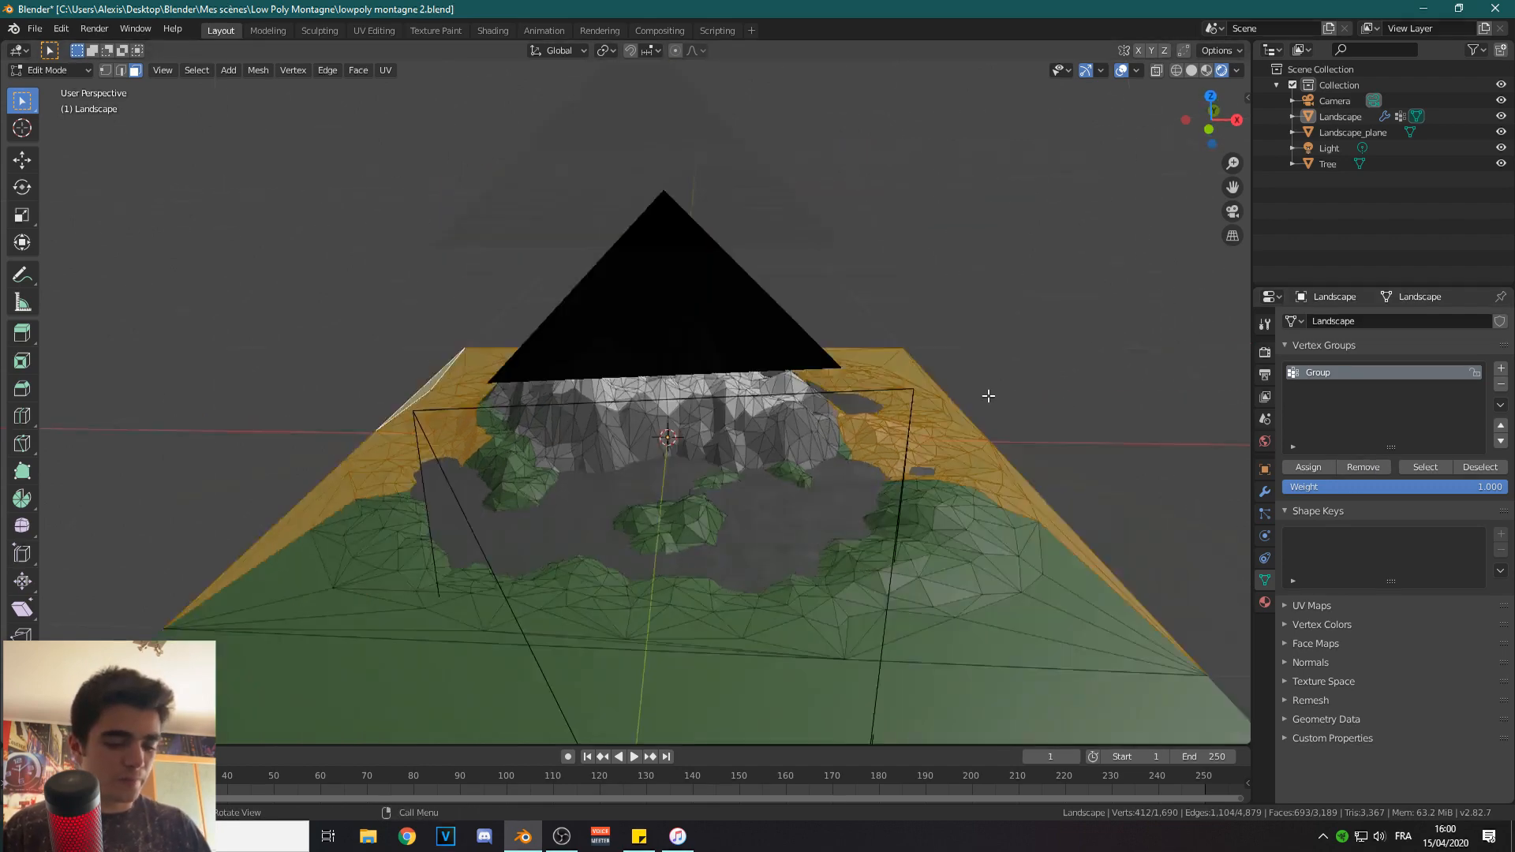
key(KP_0)
key(Tab)
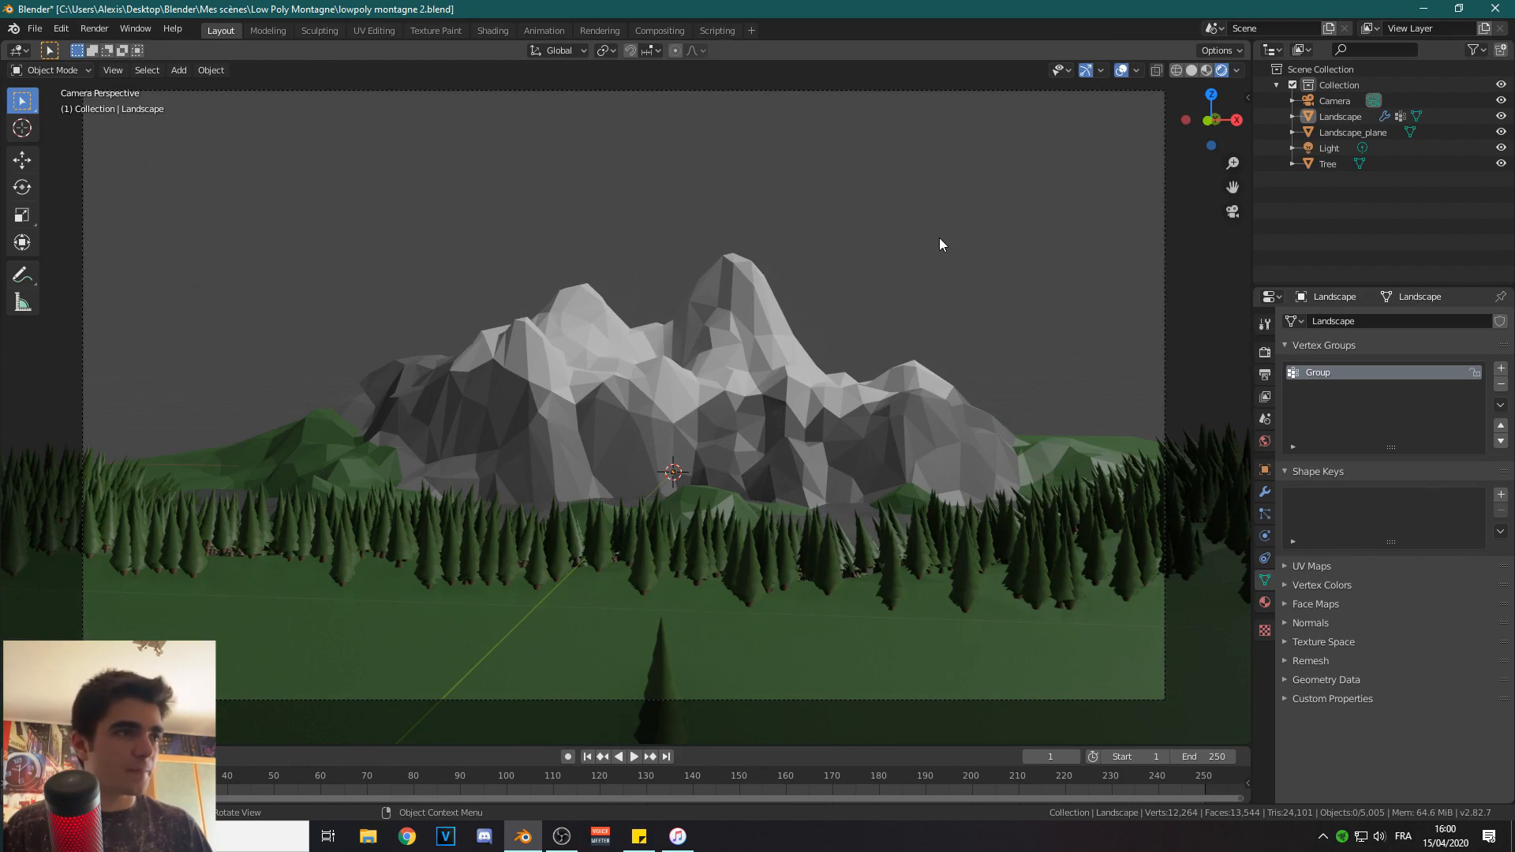
Select the landscape and examine its flat foreground strip, comparing the tree spread in Object Mode with the mesh in Edit Mode.
middle_drag(940, 391, 640, 423)
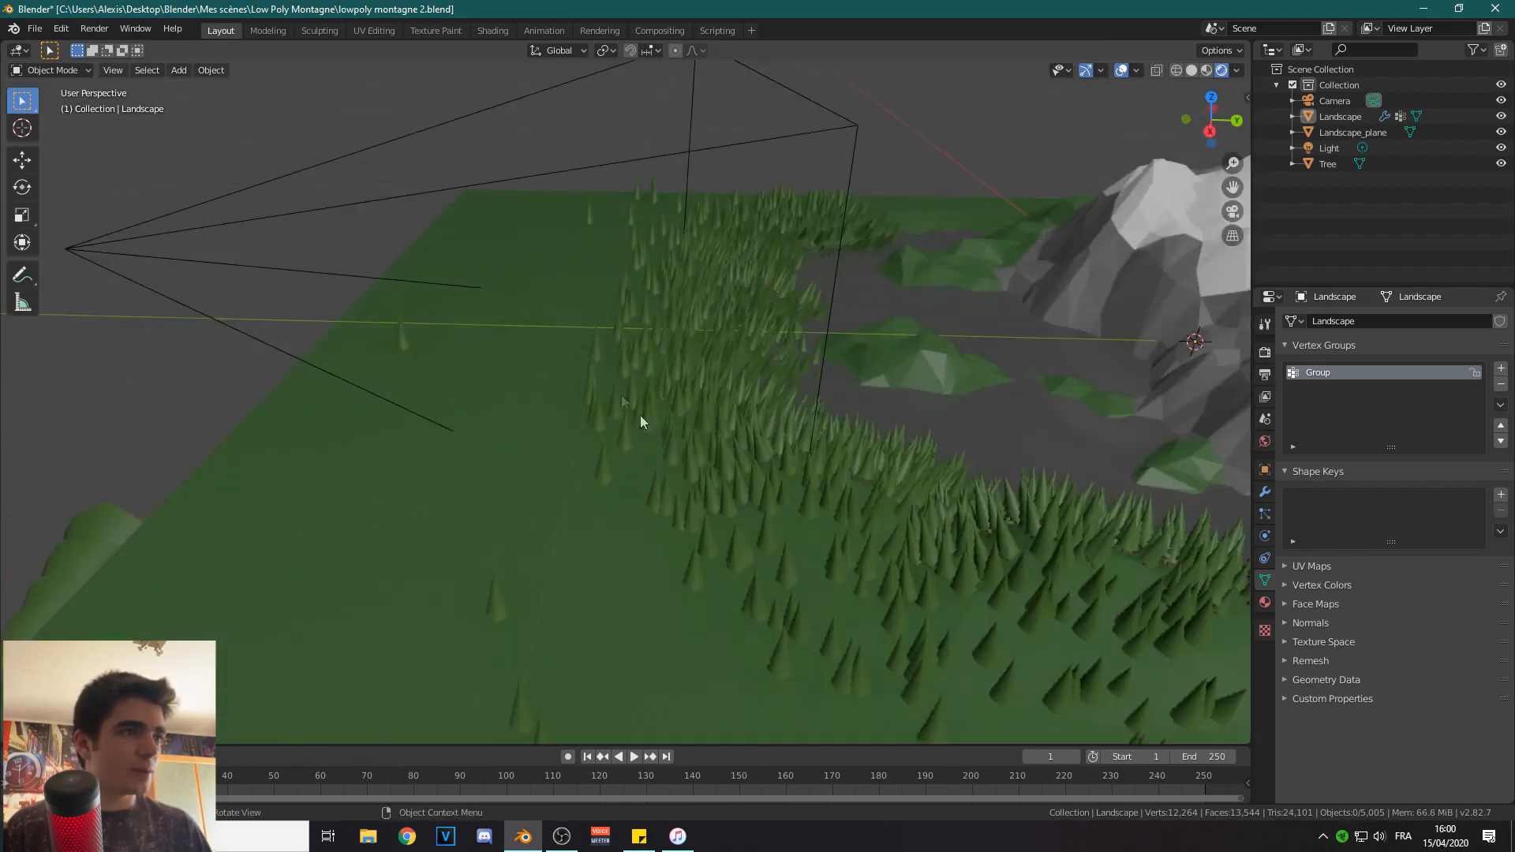
scroll(641, 422, down, 5)
click(547, 371)
scroll(547, 371, up, 8)
key(Tab)
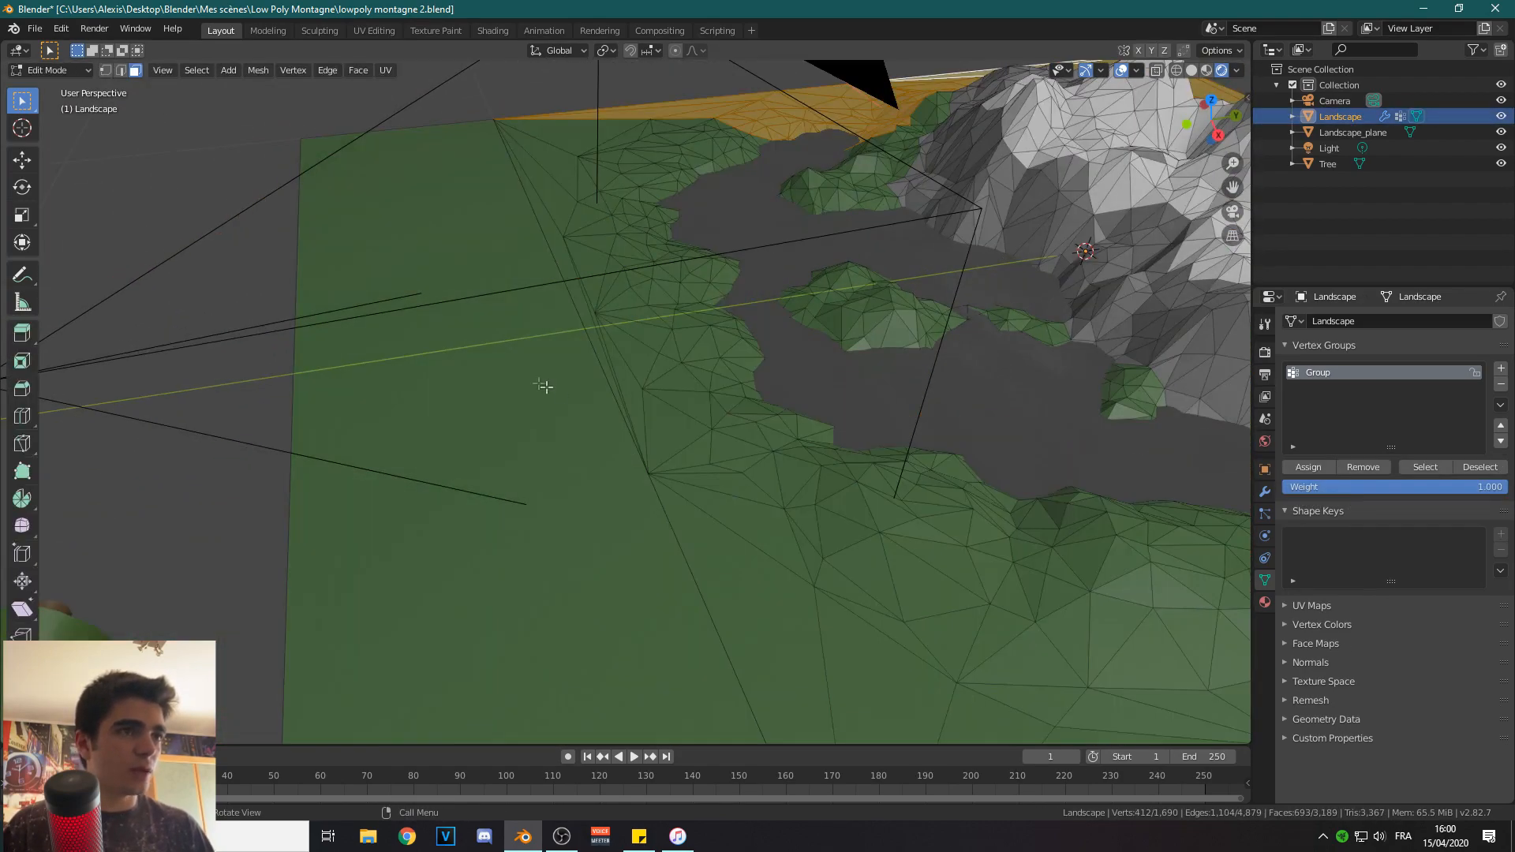
scroll(543, 386, down, 8)
key(Tab)
scroll(570, 404, up, 8)
key(Tab)
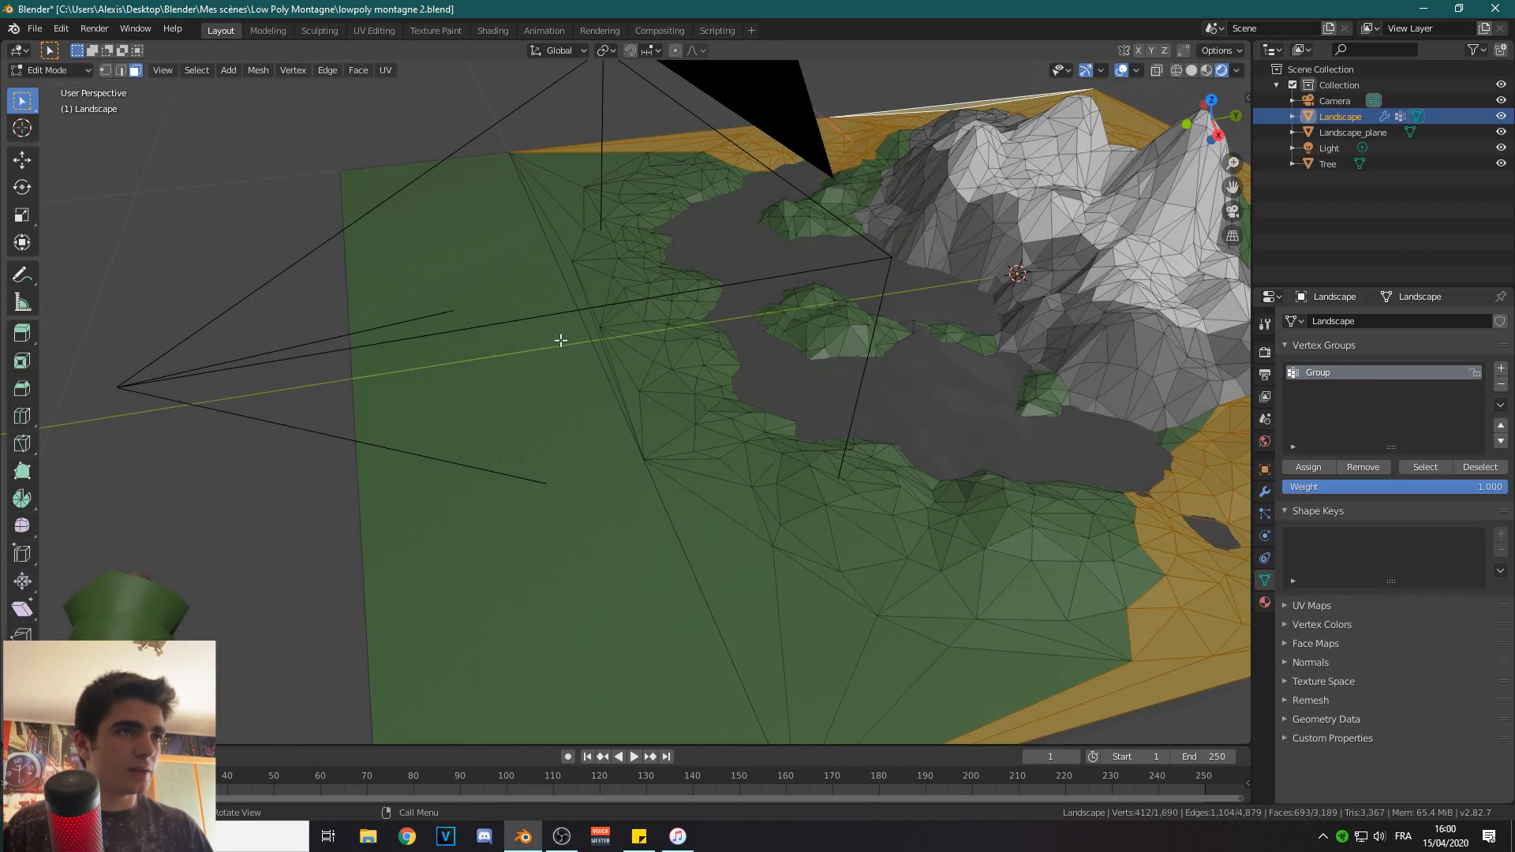
Subdivide the landscape's large flat foreground face with 20 cuts after trying 30.
click(558, 344)
scroll(555, 395, down, 8)
right_click(556, 394)
click(555, 395)
scroll(572, 403, up, 8)
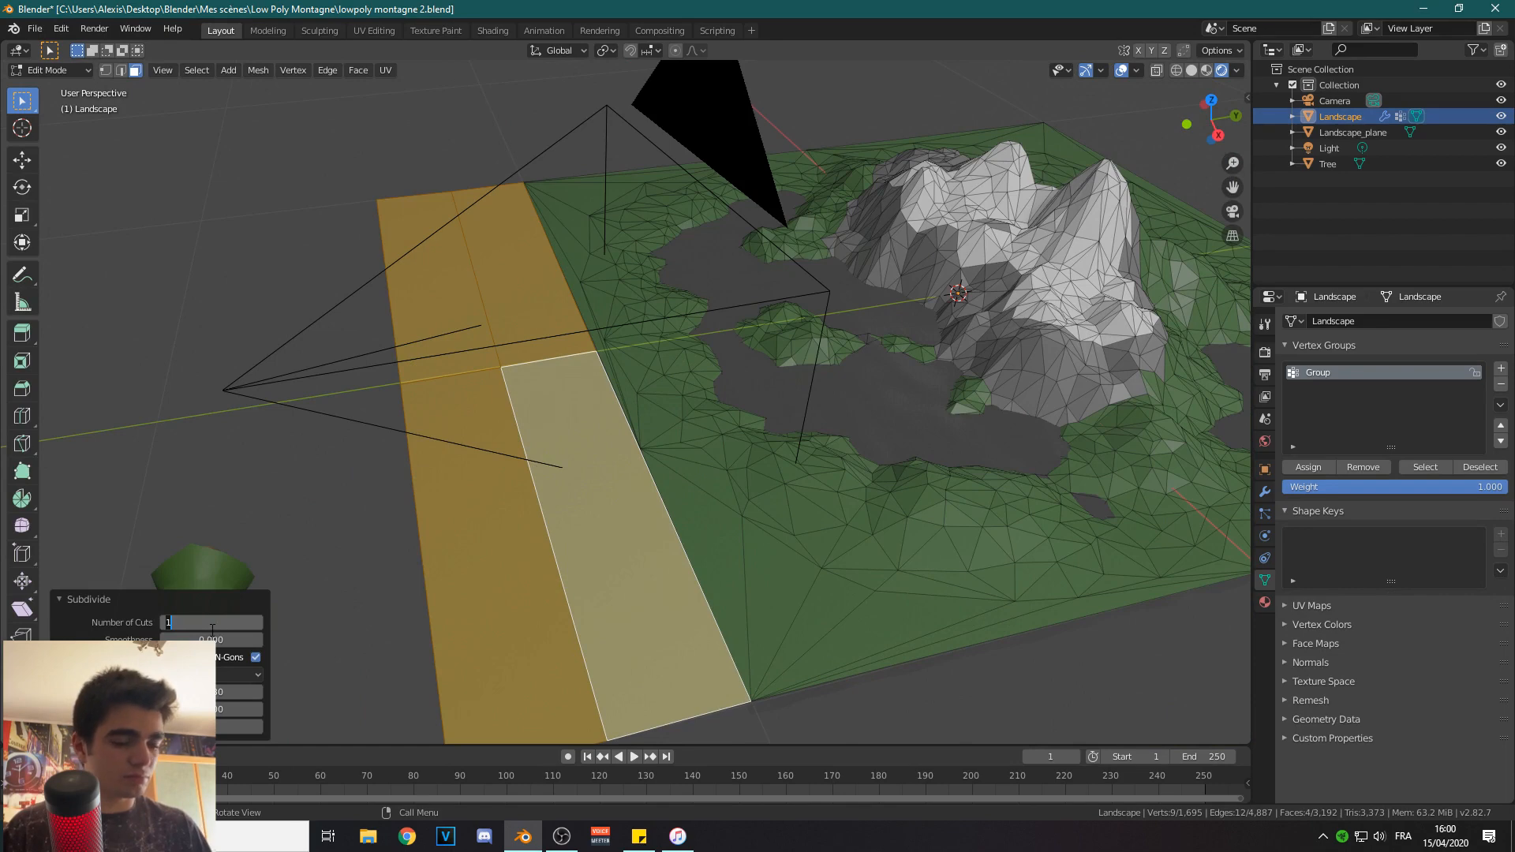
key(Return)
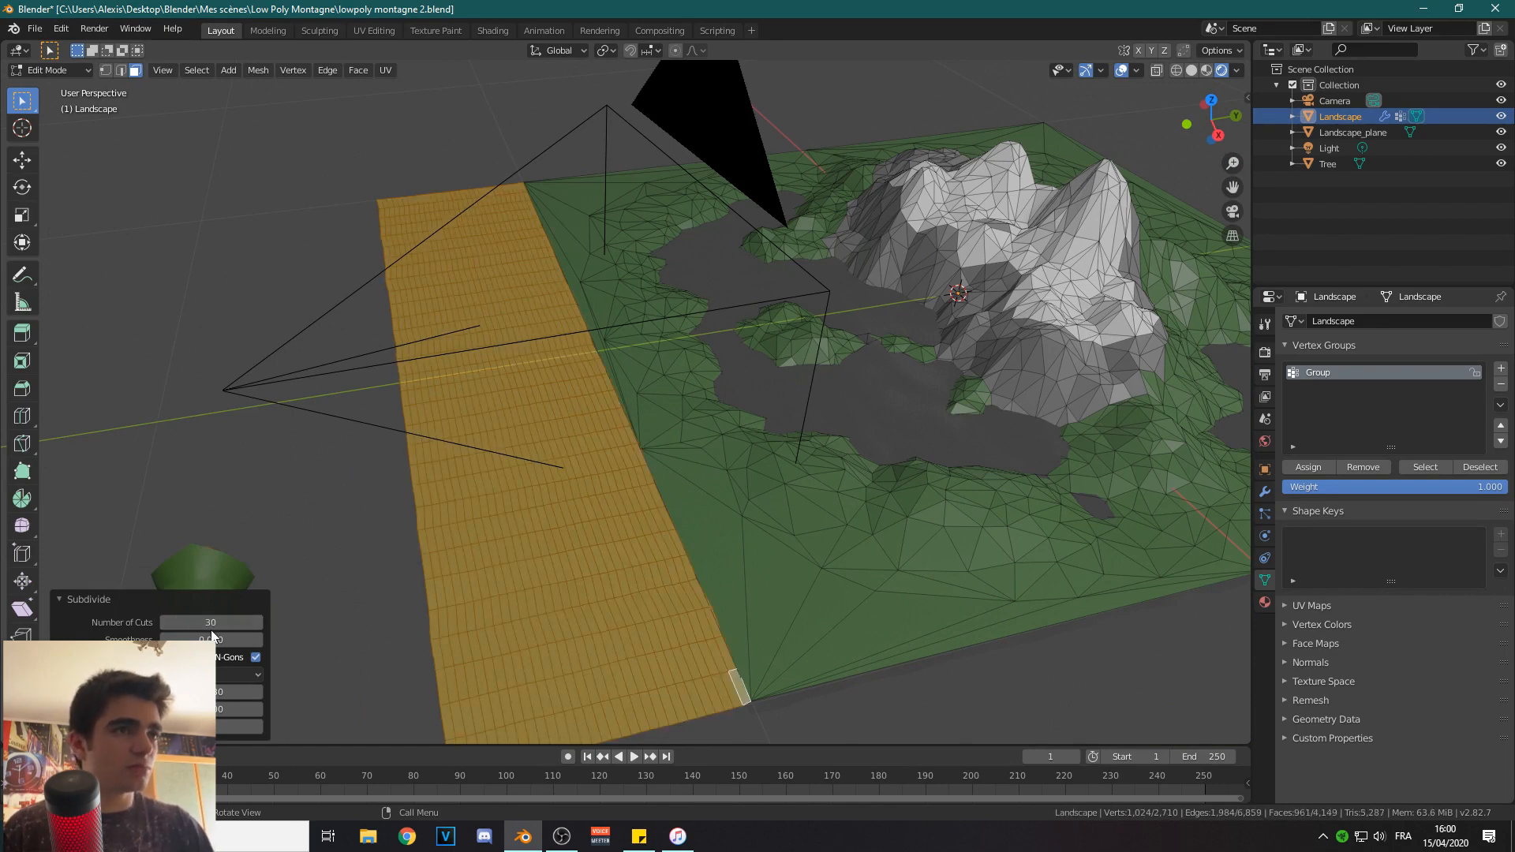
click(217, 622)
text(20)
key(Return)
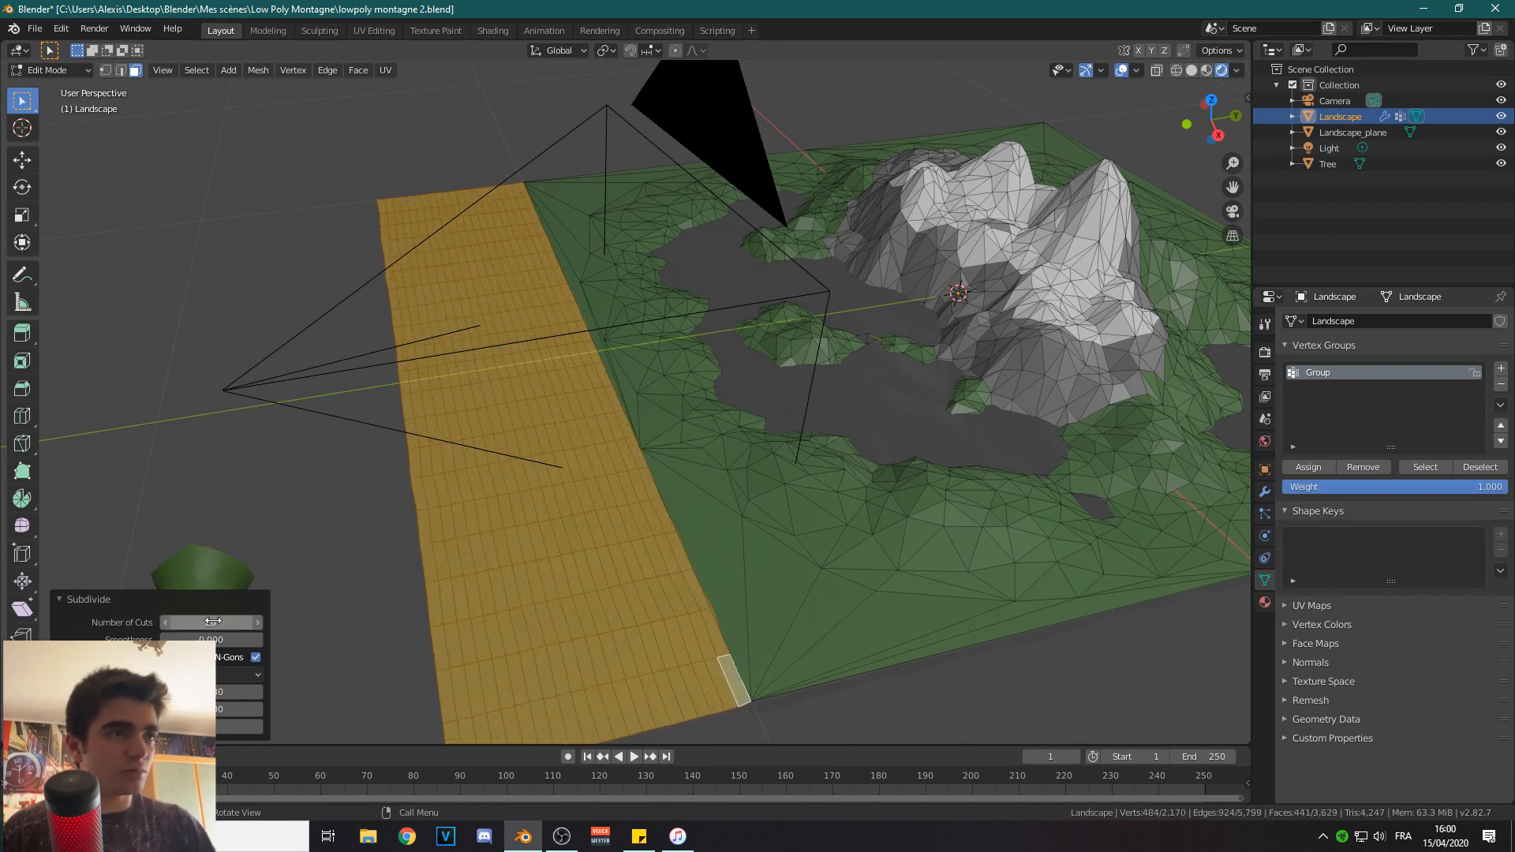
Inspect how the trees cover the foreground strip in Object Mode, from a free view and through the camera.
key(Tab)
scroll(473, 544, down, 4)
middle_drag(447, 560, 517, 513)
scroll(608, 600, up, 4)
scroll(603, 597, down, 4)
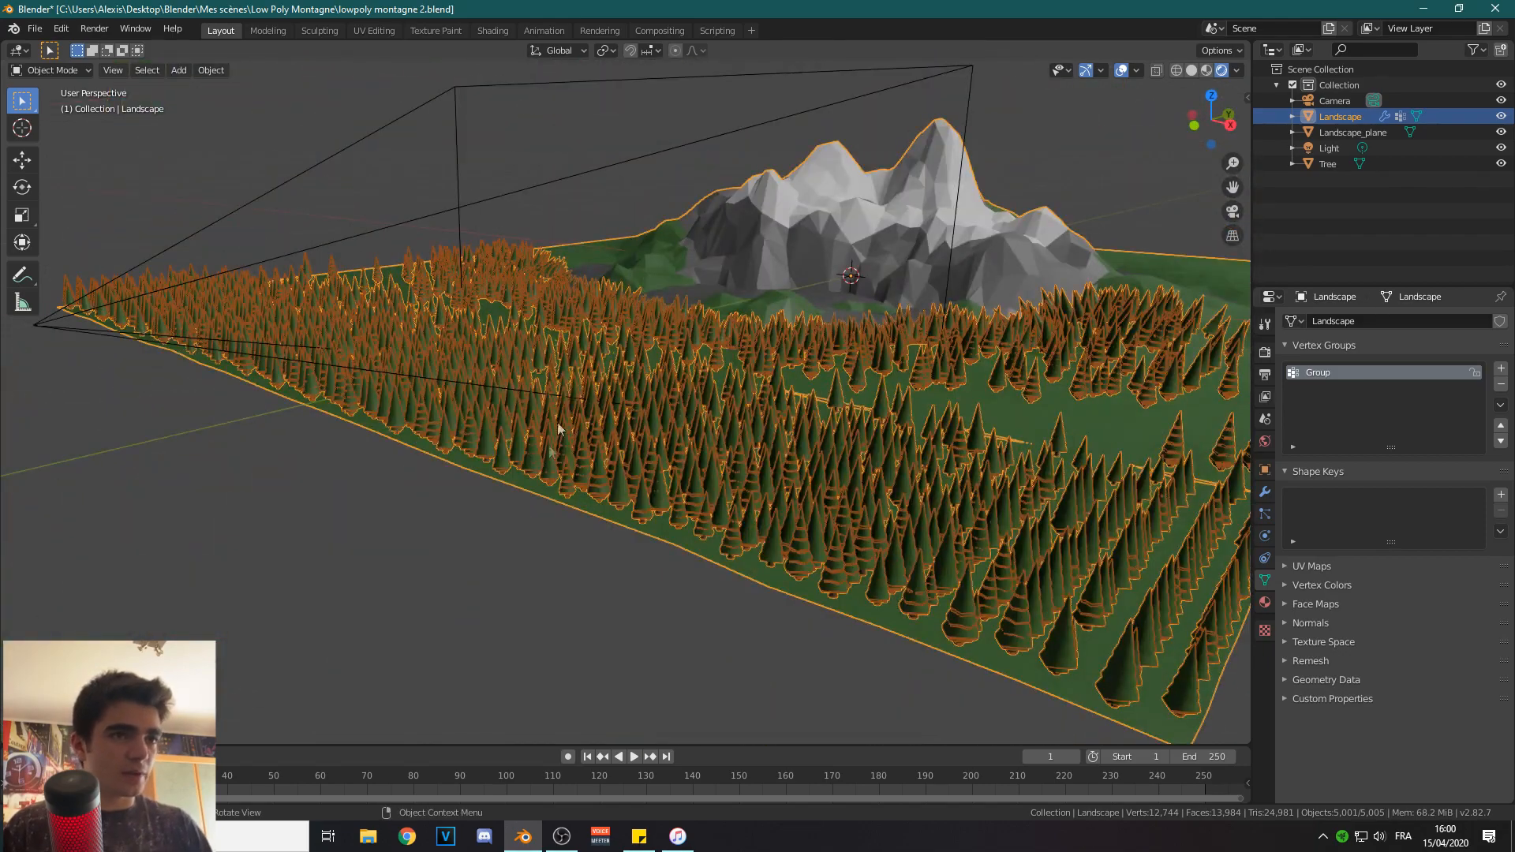
scroll(565, 342, up, 4)
key(KP_0)
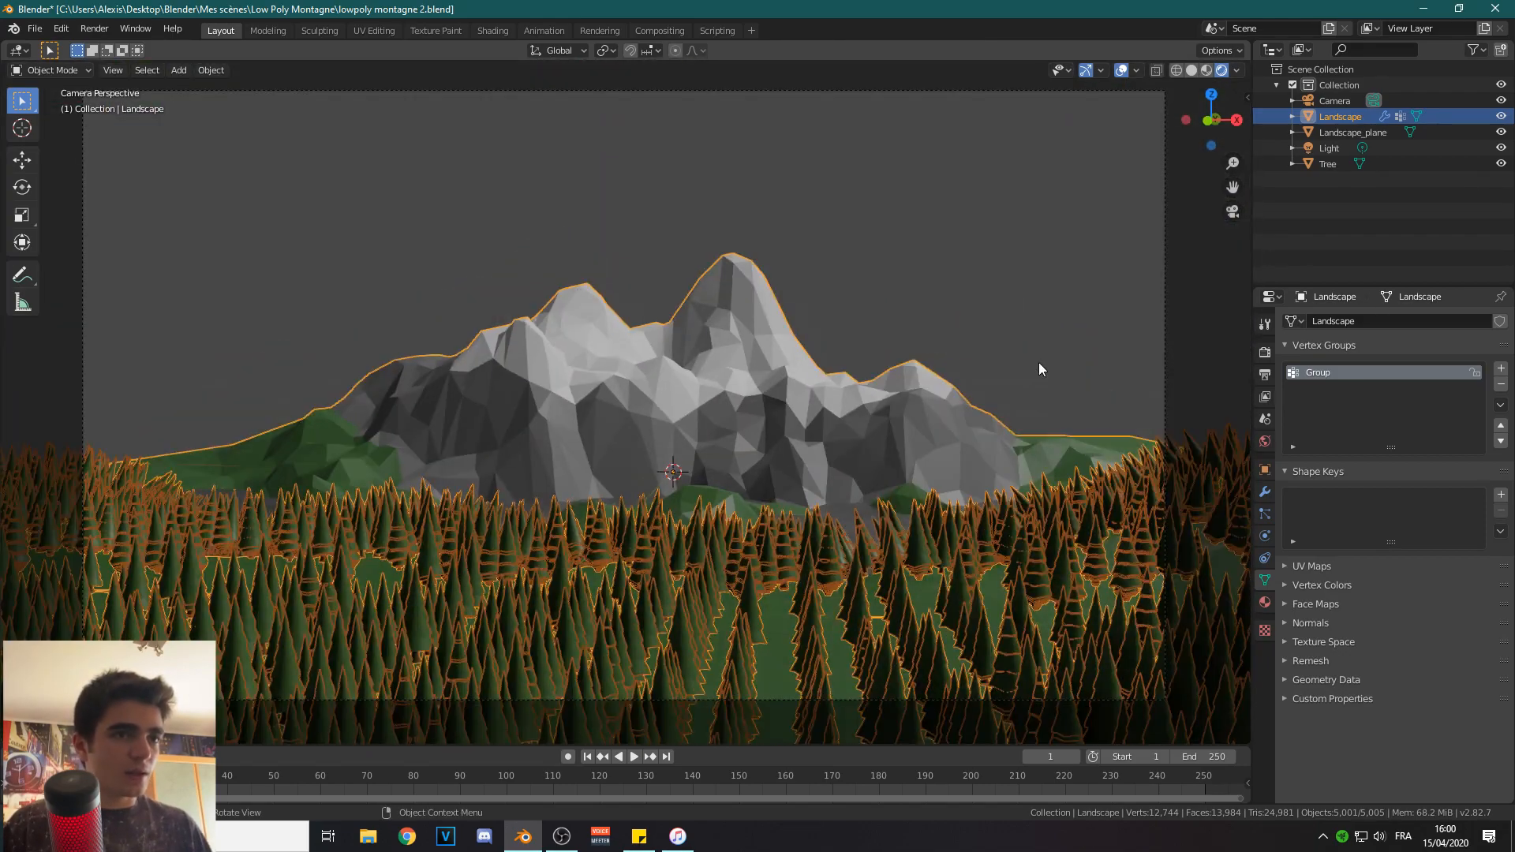
Go back to Edit Mode and undo the subdivision of the foreground face.
middle_drag(698, 588, 441, 568)
key(Tab)
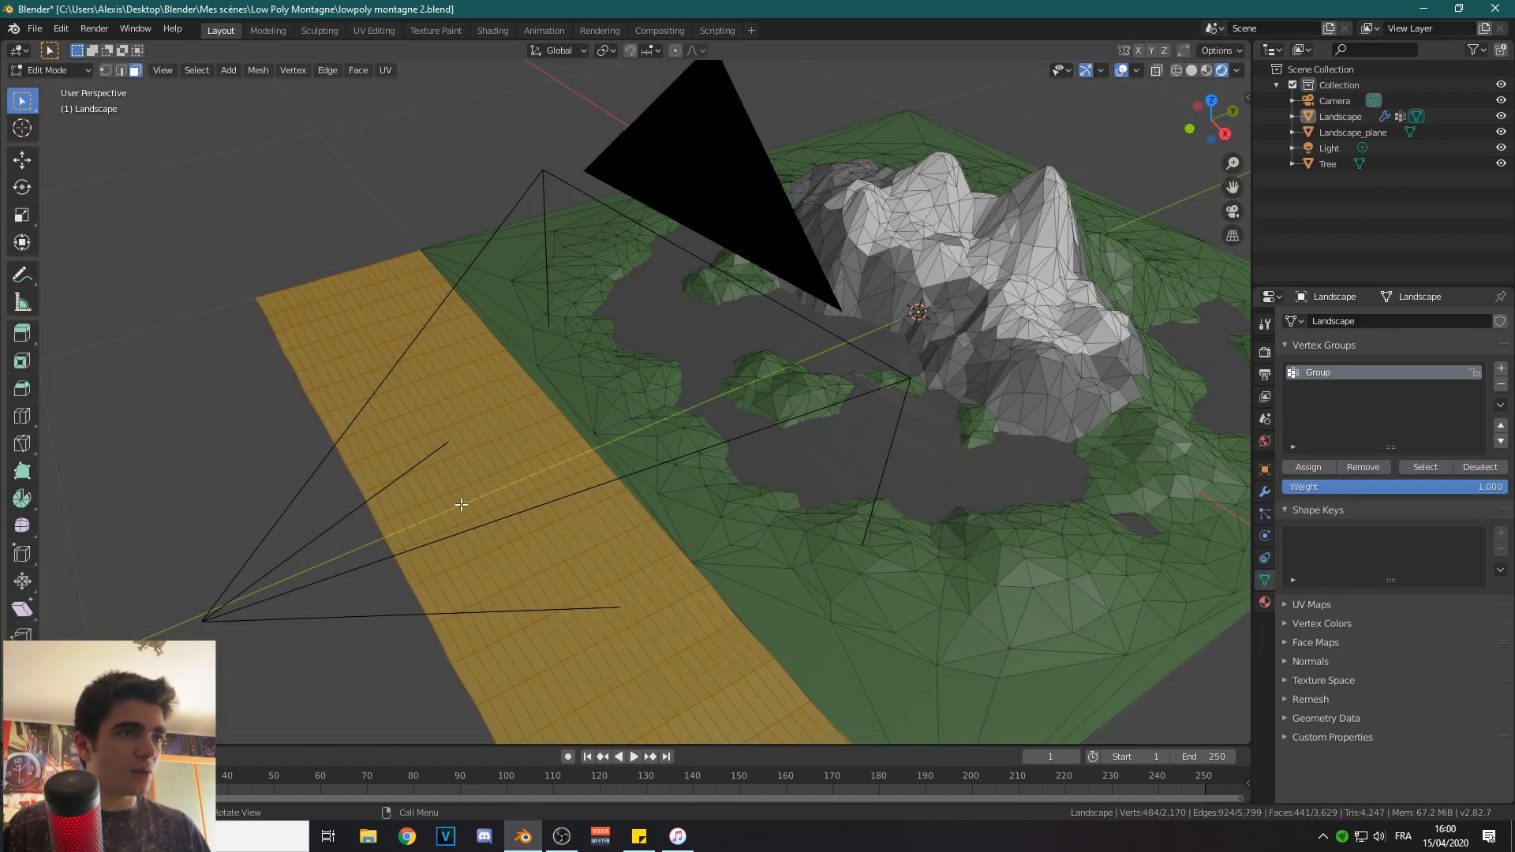
middle_drag(350, 544, 486, 570)
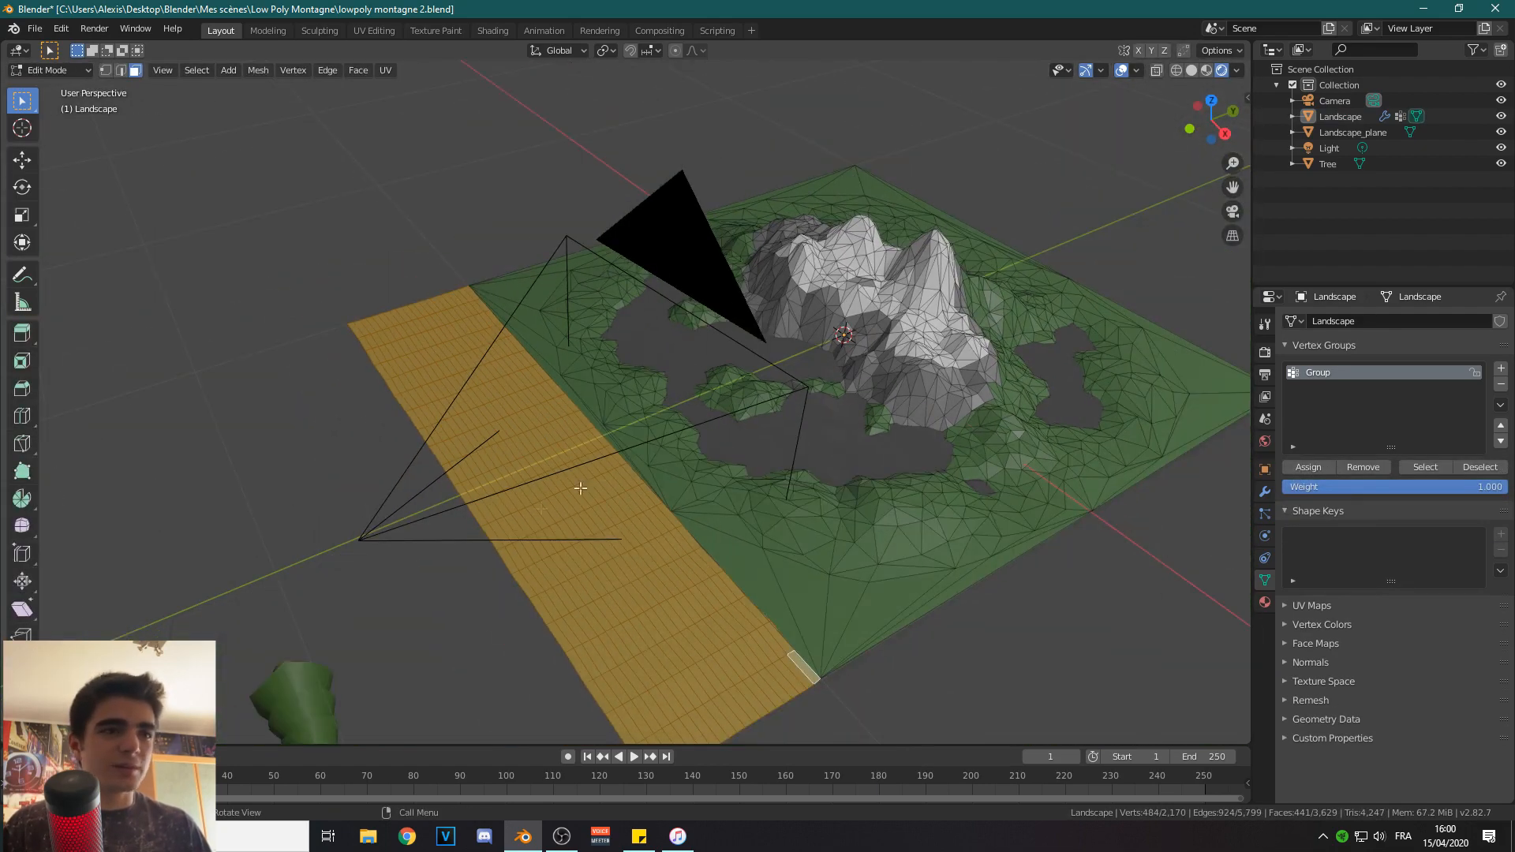
right_click(554, 504)
key(Escape)
key(ctrl+z)
key(ctrl+z)
key(ctrl+z)
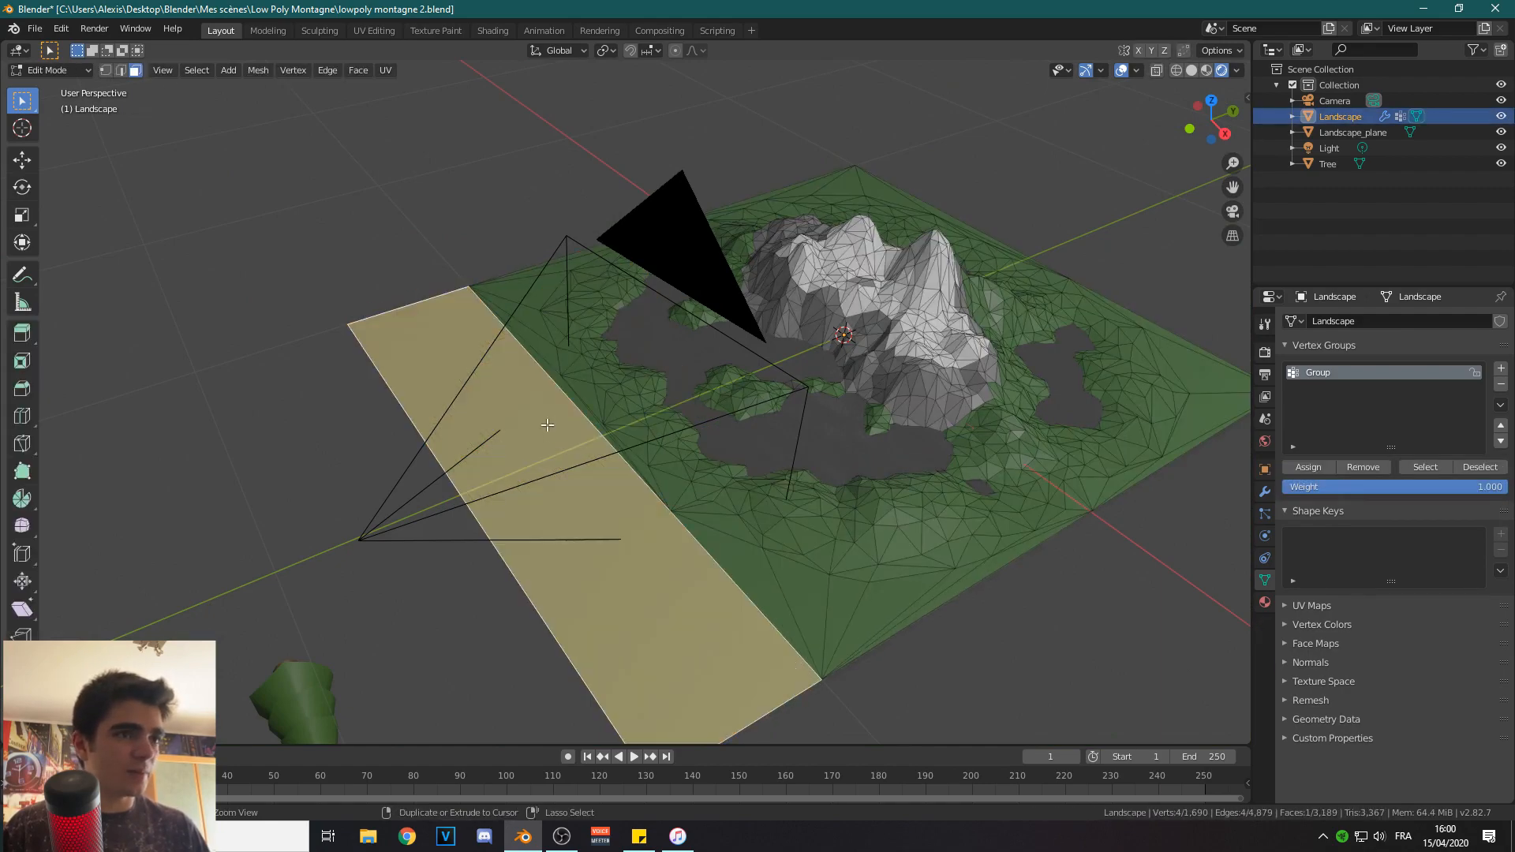
Deselect the foreground face and return to the camera view in Object Mode.
click(426, 235)
middle_drag(412, 426, 554, 372)
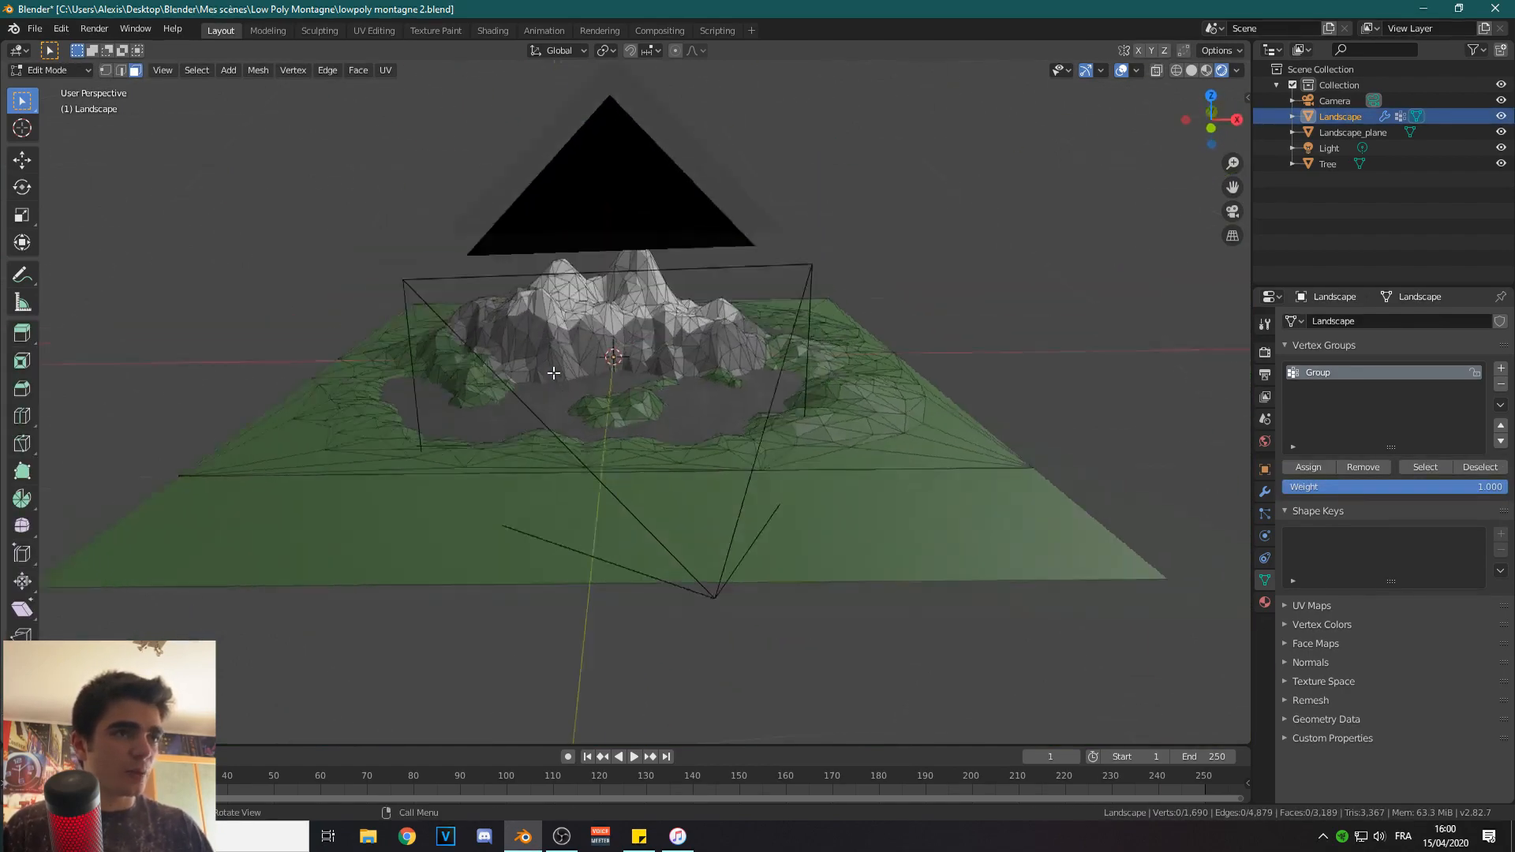
key(KP_0)
key(z)
click(576, 242)
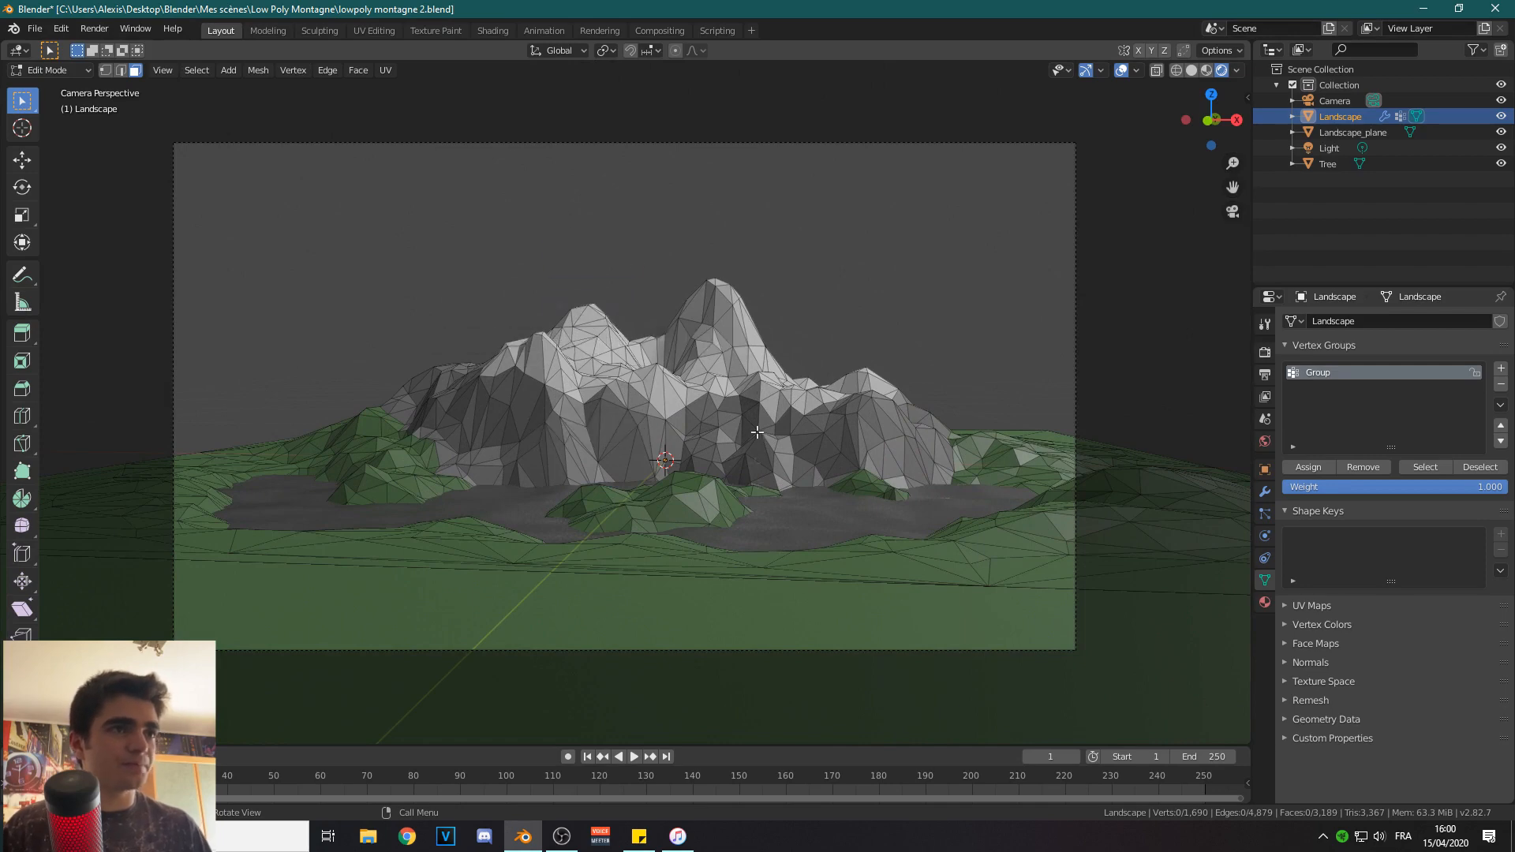
key(Tab)
scroll(771, 442, down, 1)
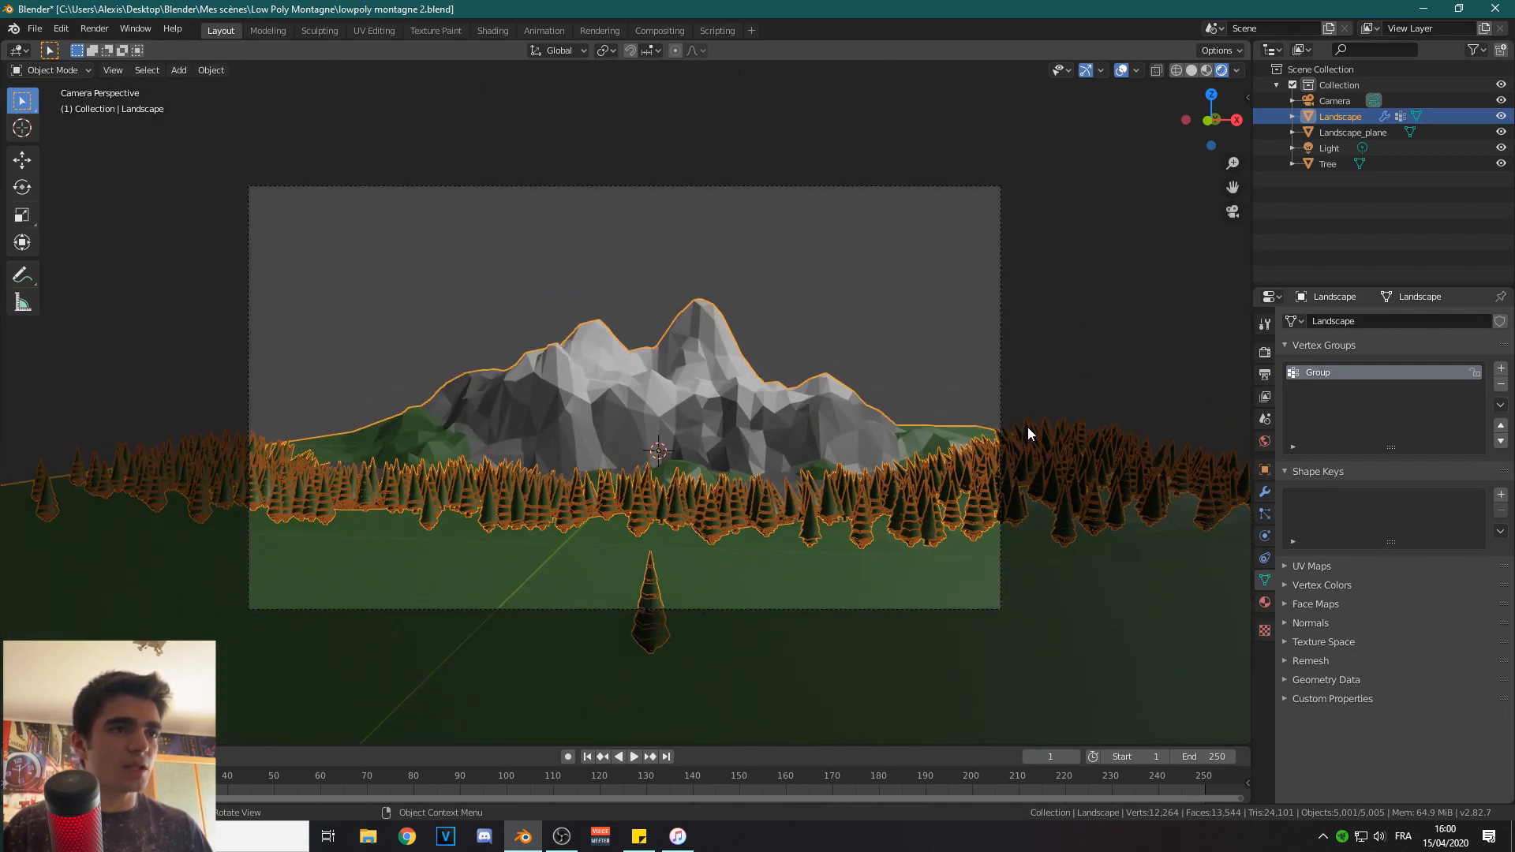
Scale the landscape up uniformly so the mountain and trees fill more of the camera frame, and deselect it.
click(1000, 246)
click(708, 392)
key(s)
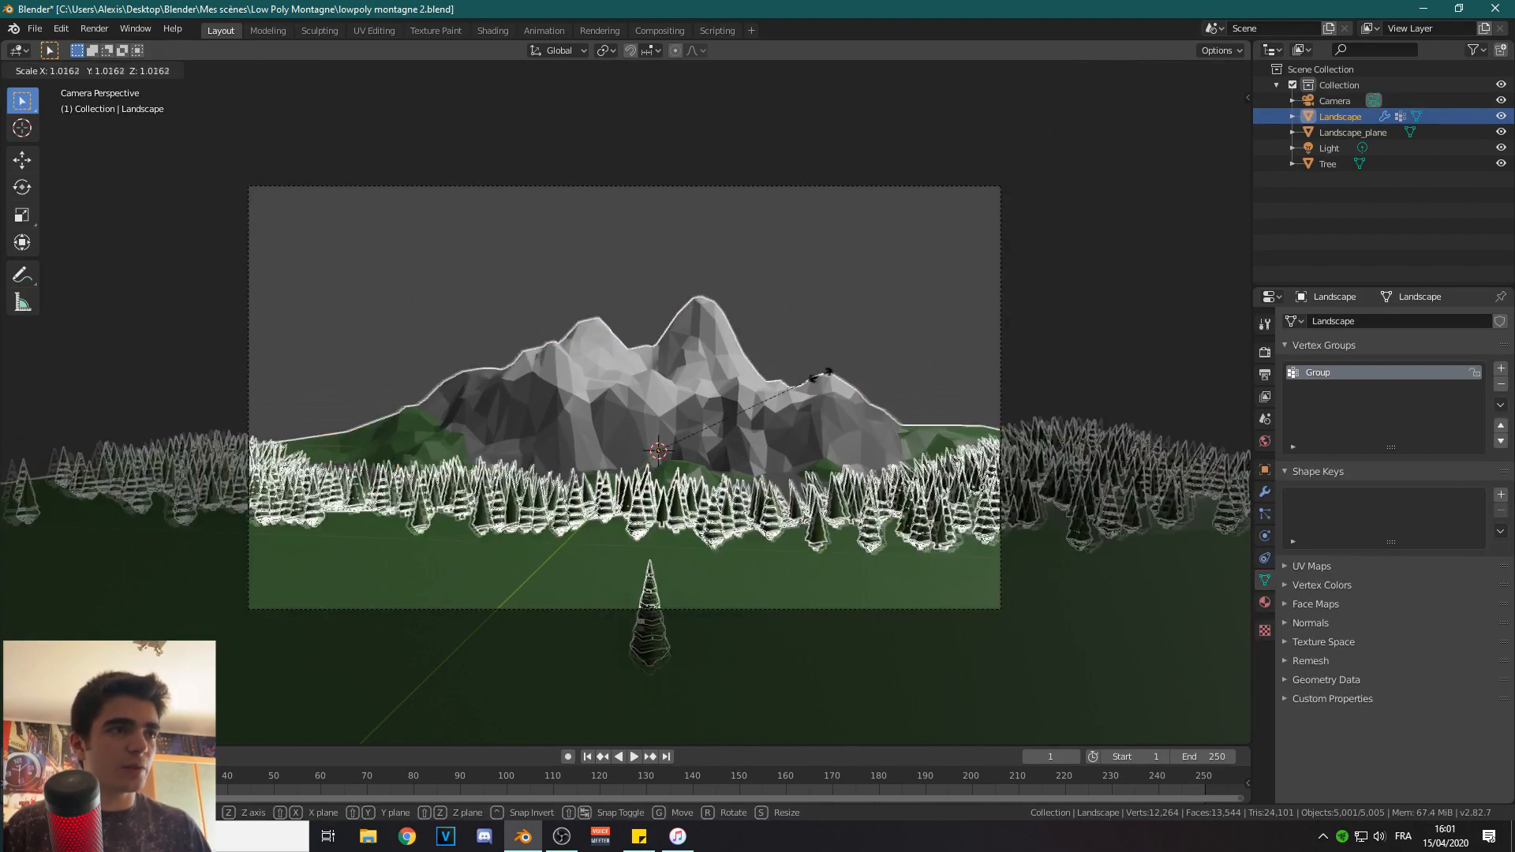
click(860, 369)
click(1090, 206)
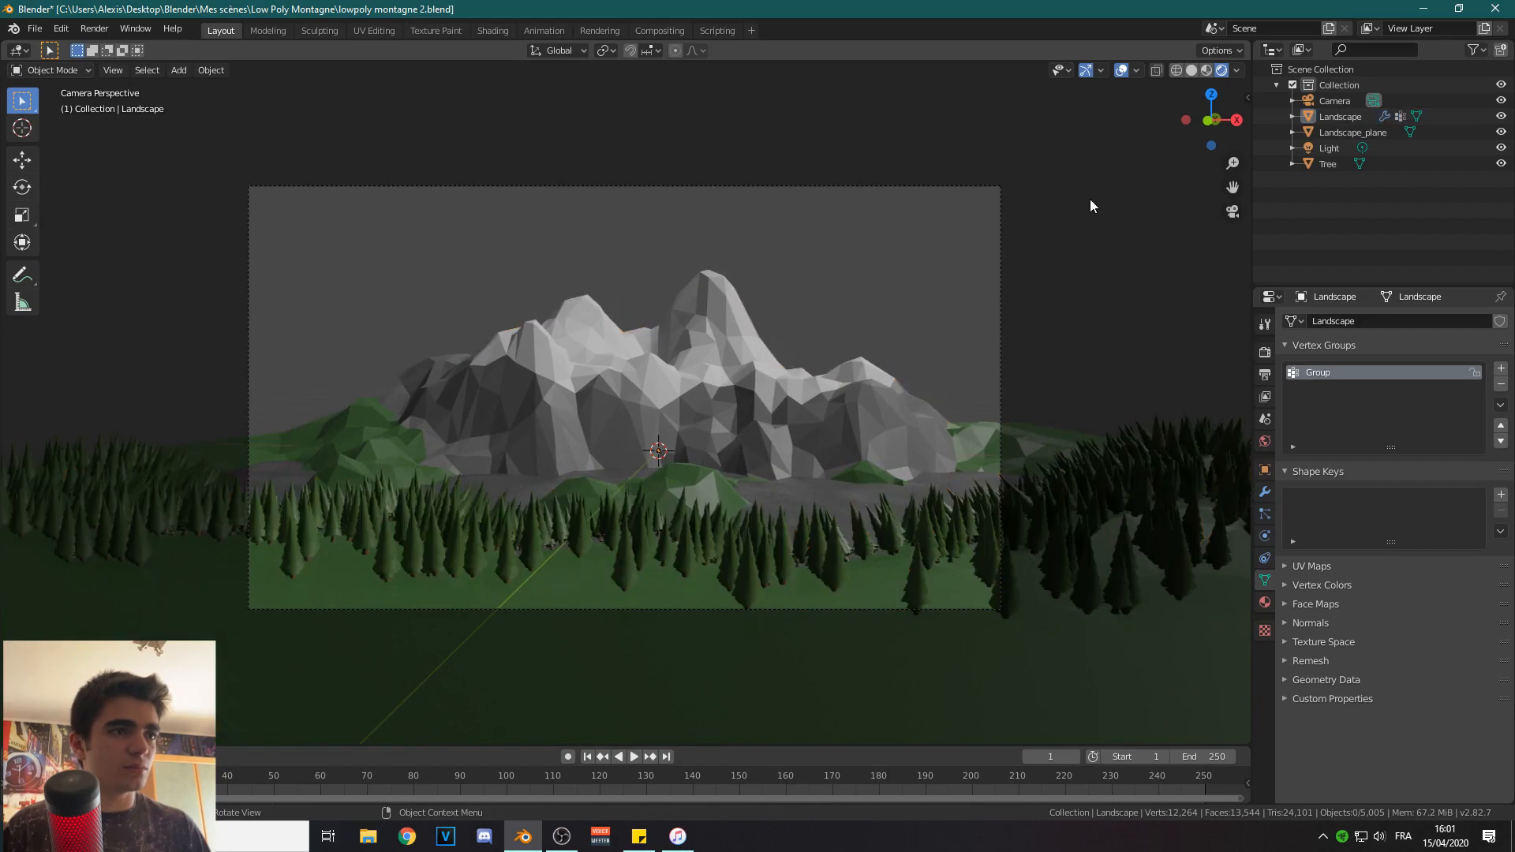
scroll(778, 451, up, 2)
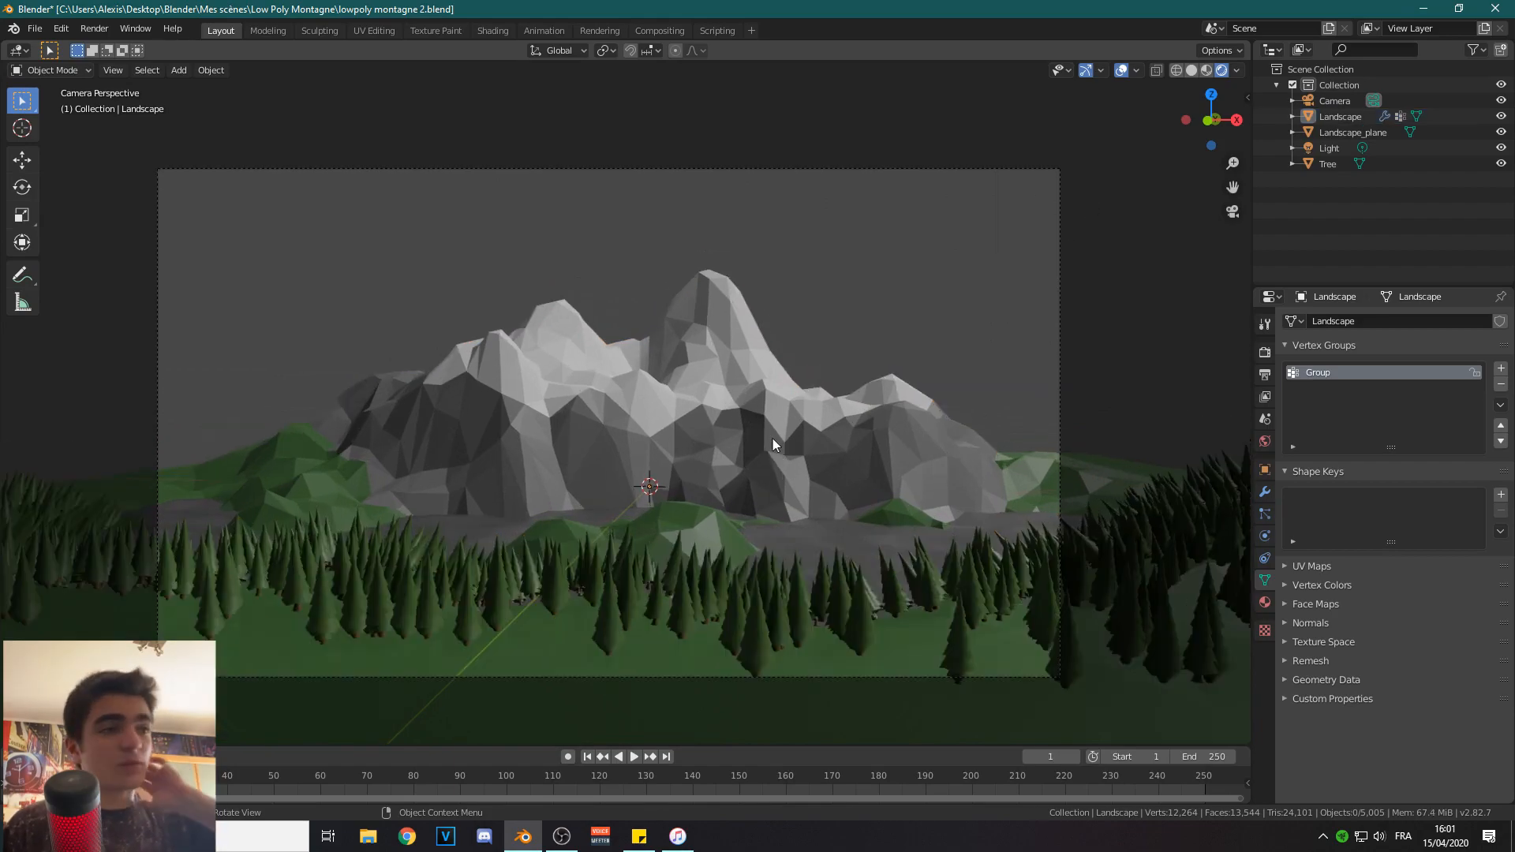
Open the landscape in Edit Mode with solid shading, viewed from above the foreground shore.
middle_drag(636, 549, 658, 479)
key(z)
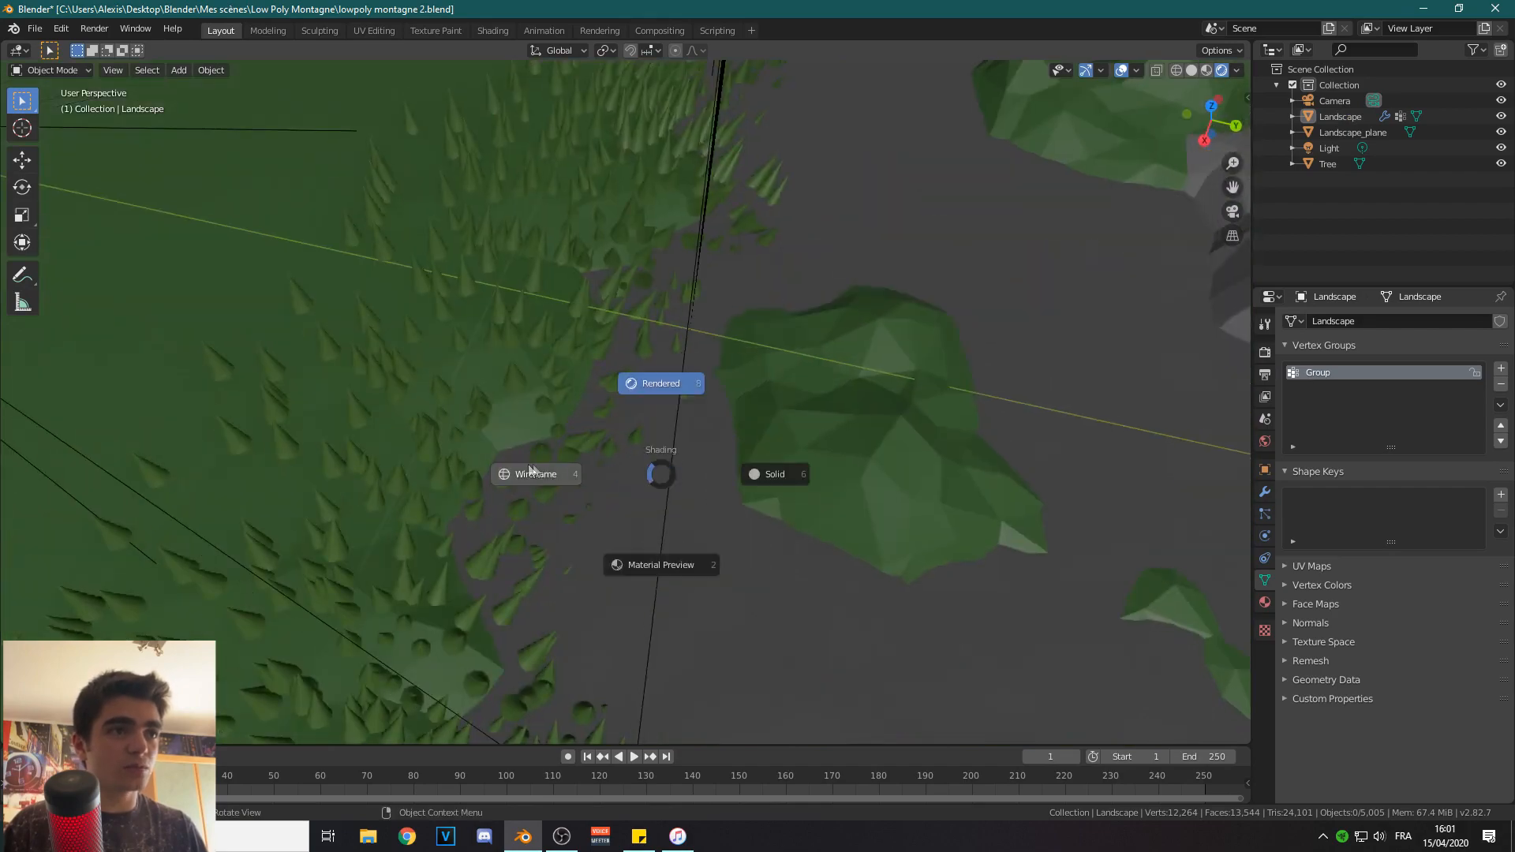
click(685, 401)
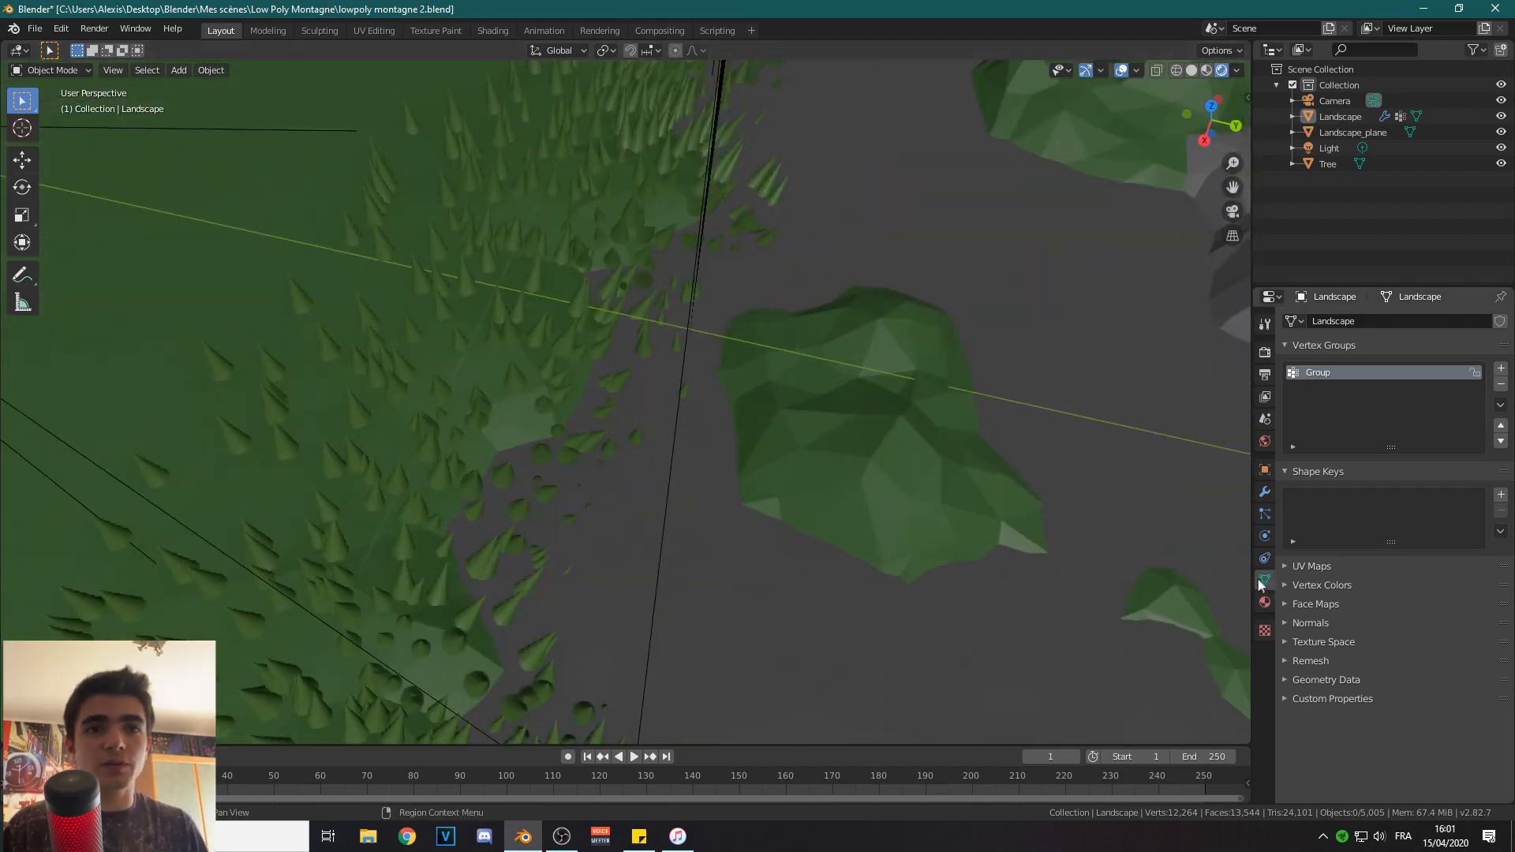
key(z)
click(1040, 550)
key(Tab)
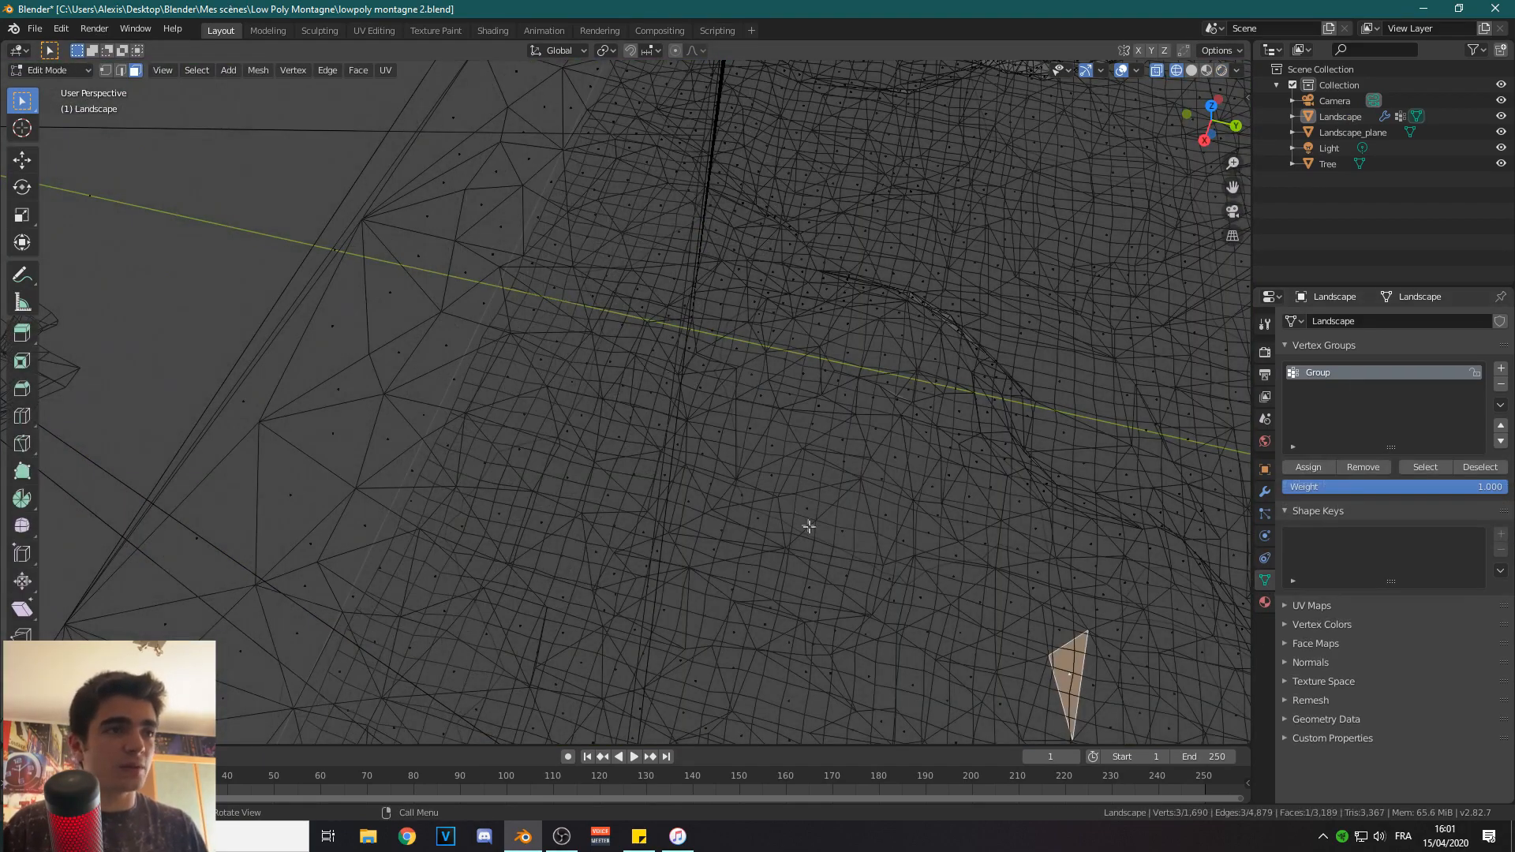
key(z)
click(901, 493)
mouse_move(546, 347)
middle_down()
mouse_move(546, 363)
mouse_move(637, 360)
middle_up()
scroll(546, 363, down, 3)
key(e)
right_click(636, 359)
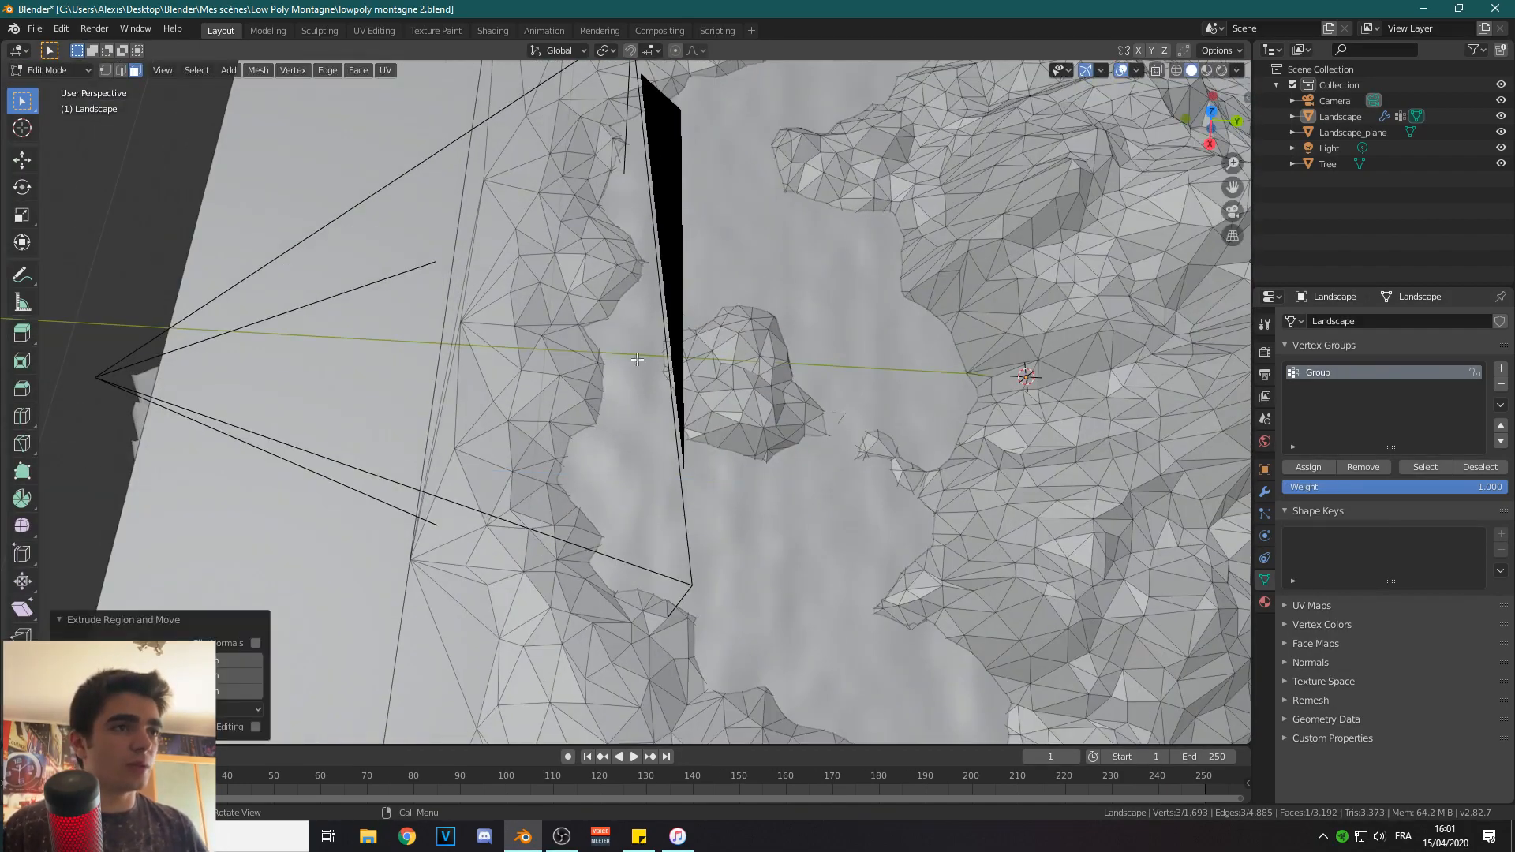
key(z)
click(505, 364)
middle_drag(660, 409, 666, 449)
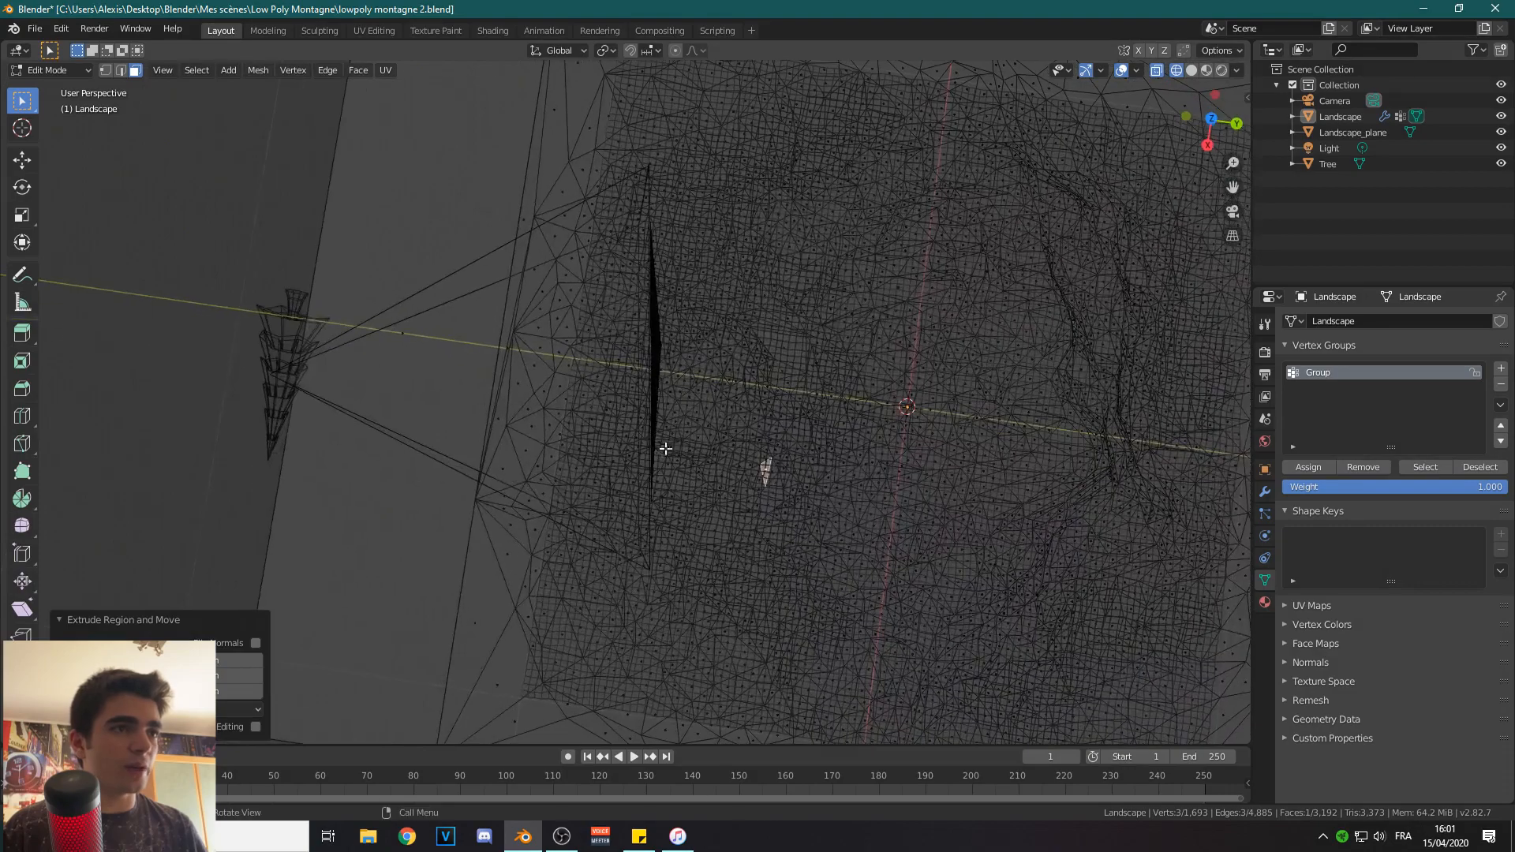
key(KP_7)
scroll(541, 369, up, 2)
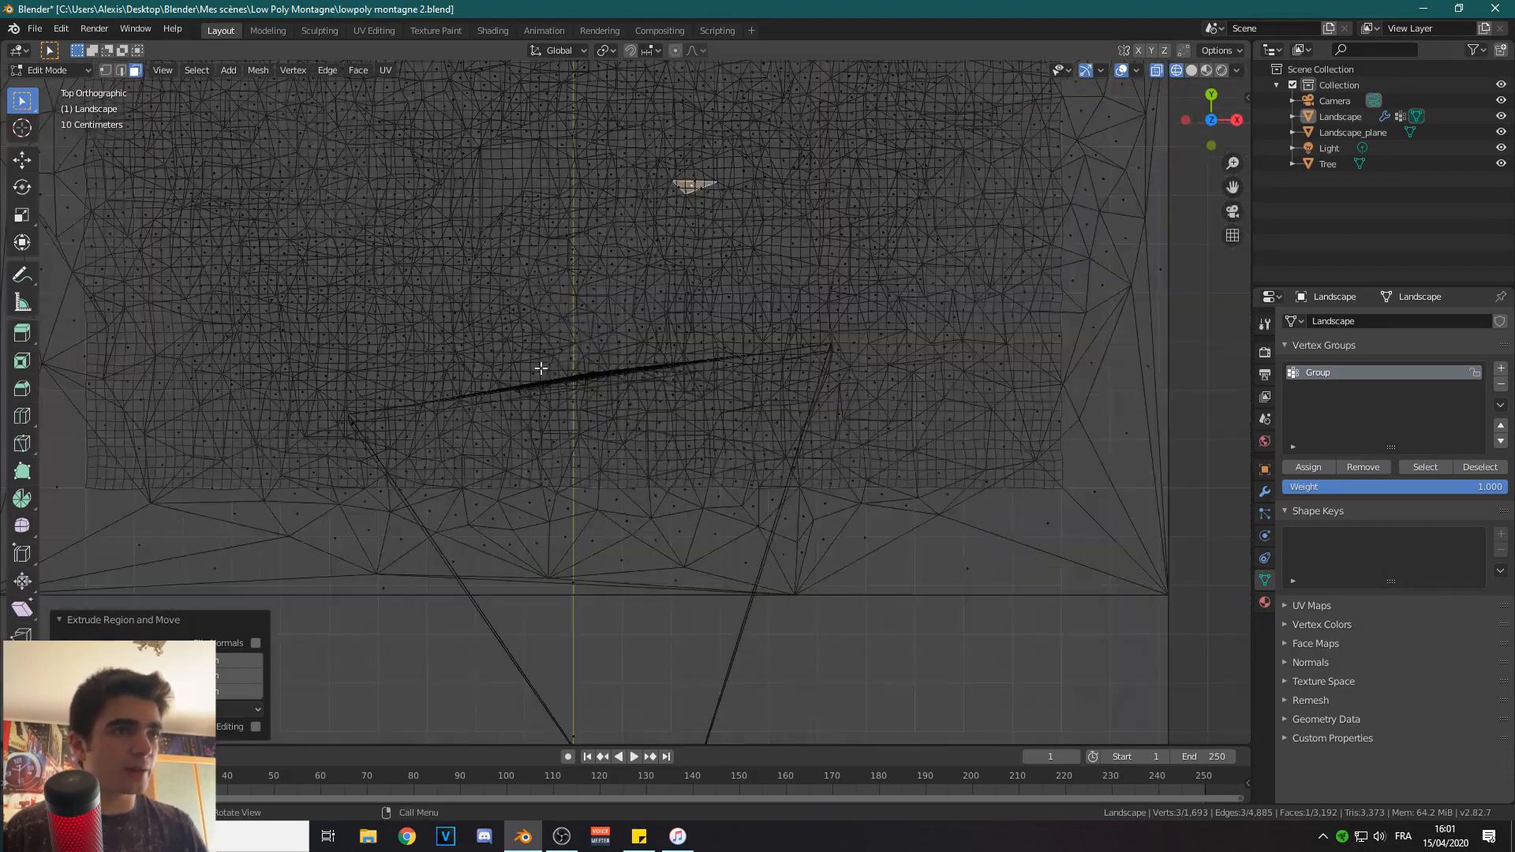
scroll(553, 375, down, 4)
shift+middle_drag(558, 379, 578, 397)
scroll(681, 417, up, 3)
key(c)
scroll(517, 434, down, 5)
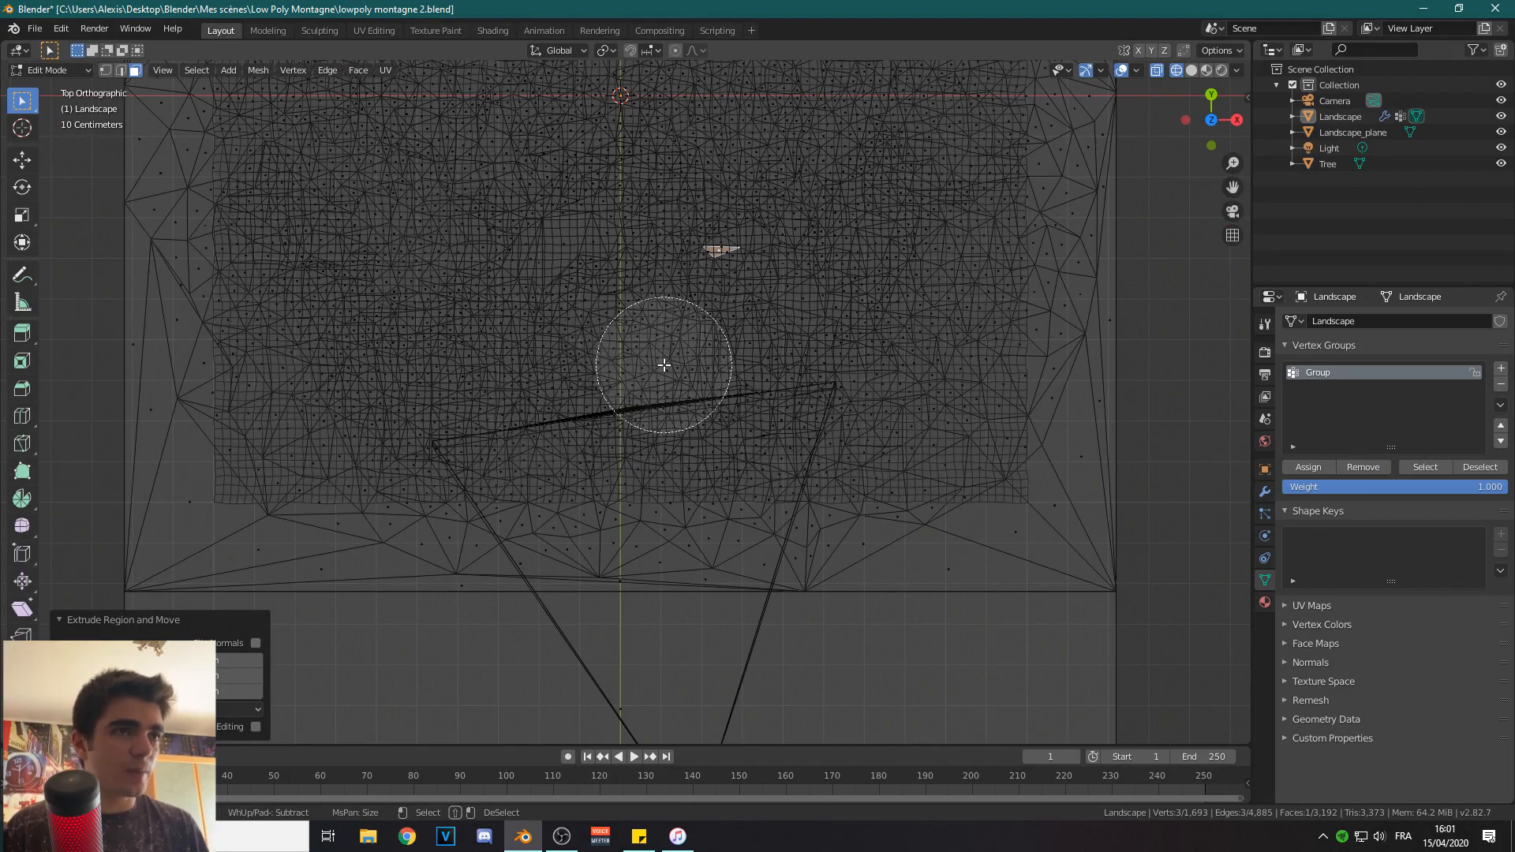
key(Escape)
Circle-select the faces along the lake's foreground shoreline and remove them from the vertex group "Group".
mouse_move(663, 365)
middle_down()
mouse_move(771, 507)
mouse_move(667, 291)
middle_up()
click(813, 288)
key(c)
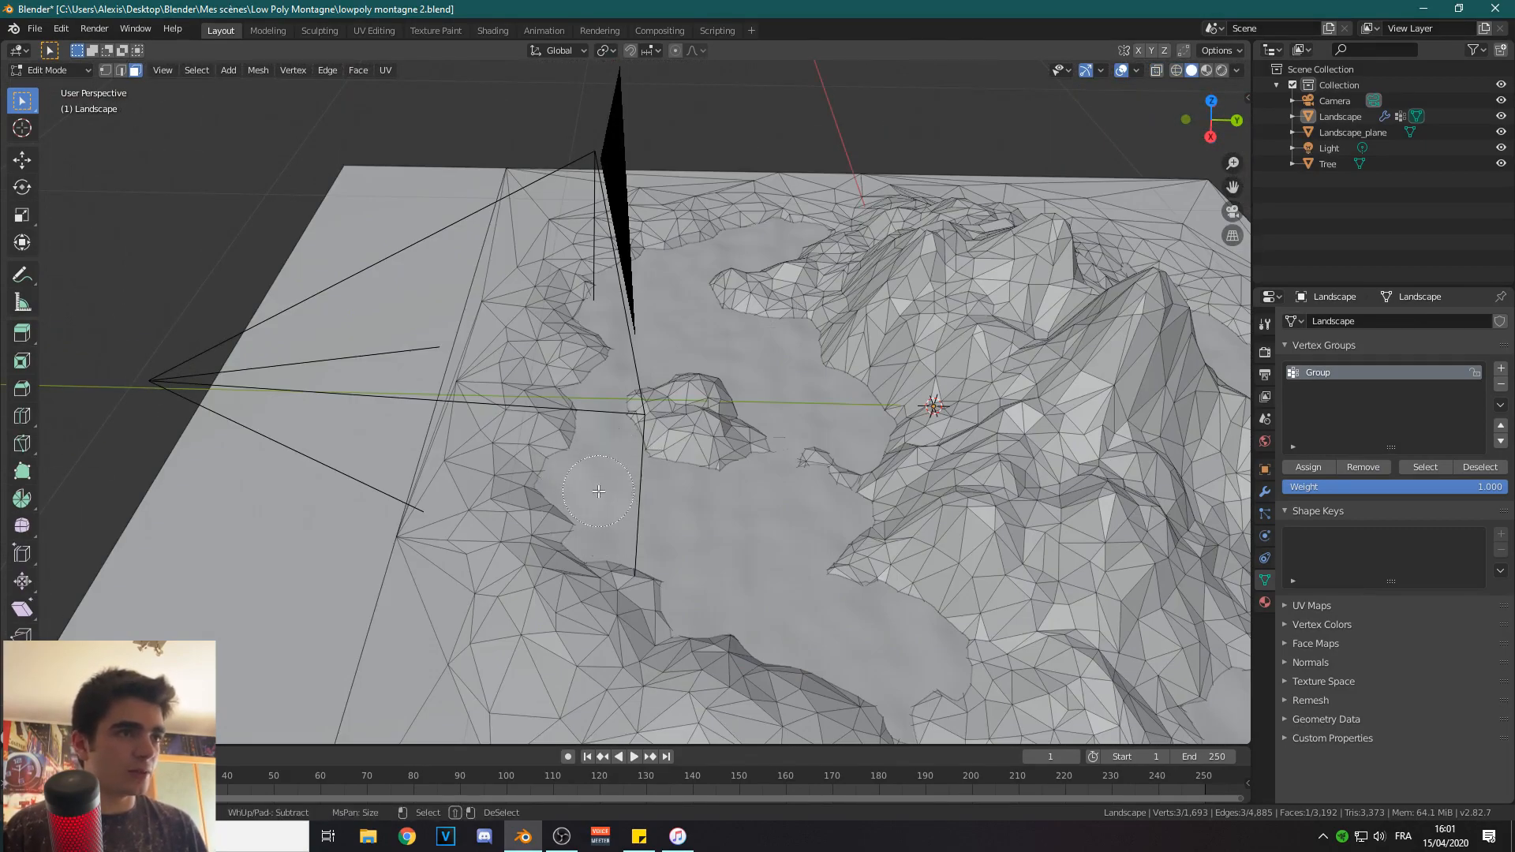
mouse_move(610, 474)
mouse_down()
mouse_move(595, 468)
mouse_move(603, 521)
mouse_move(693, 578)
mouse_up()
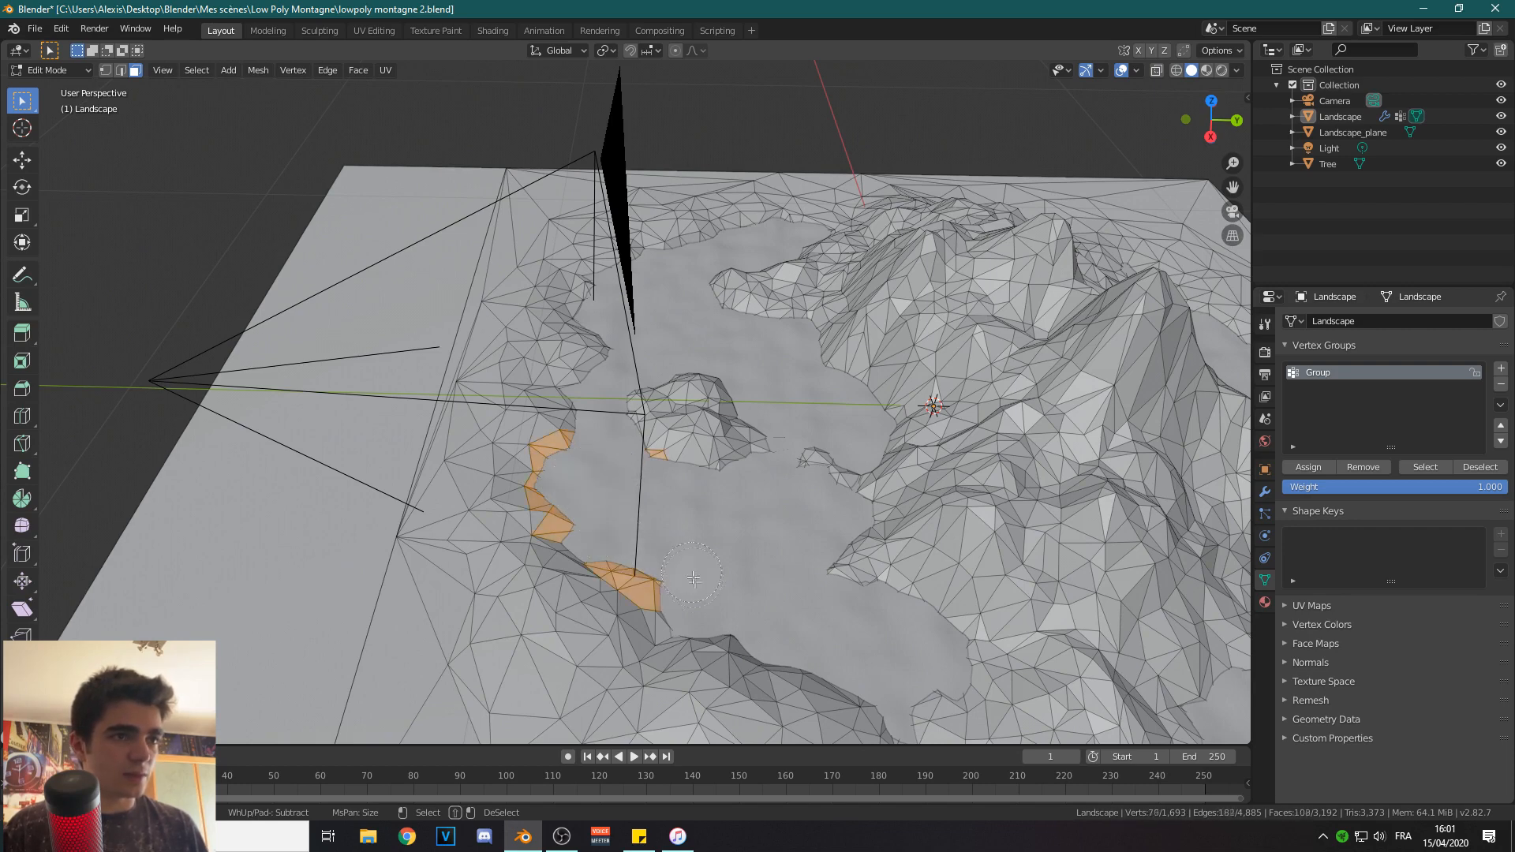
middle_drag(850, 655, 829, 500)
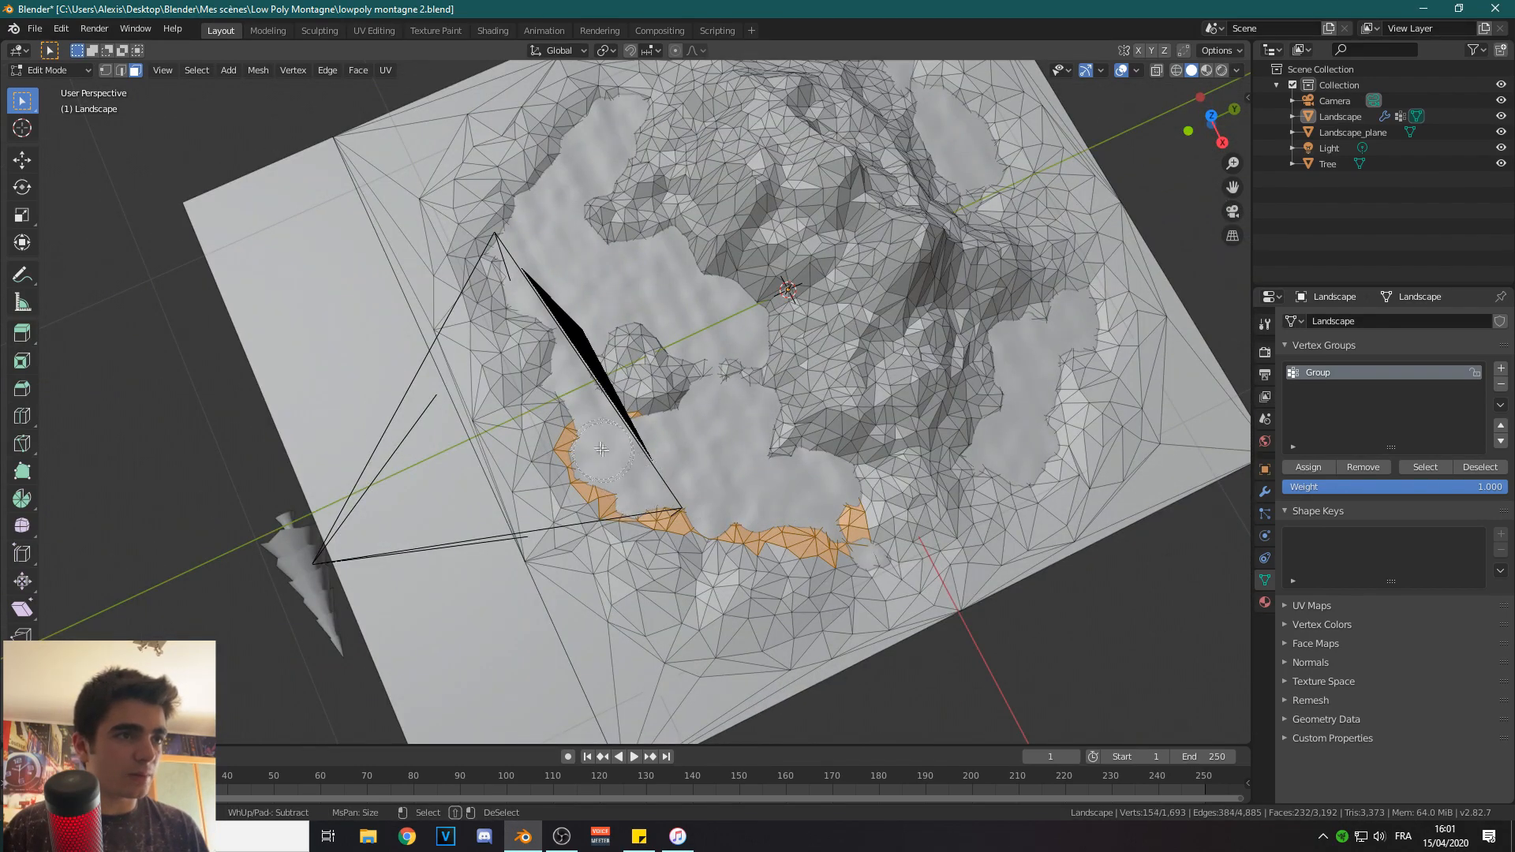
right_click(568, 211)
scroll(568, 212, down, 4)
middle_drag(568, 211, 695, 193)
scroll(695, 193, up, 5)
click(1368, 473)
scroll(686, 292, down, 1)
Return to Object Mode and show the scene through the camera in rendered shading.
key(Tab)
middle_drag(673, 286, 672, 284)
key(KP_0)
key(z)
click(723, 293)
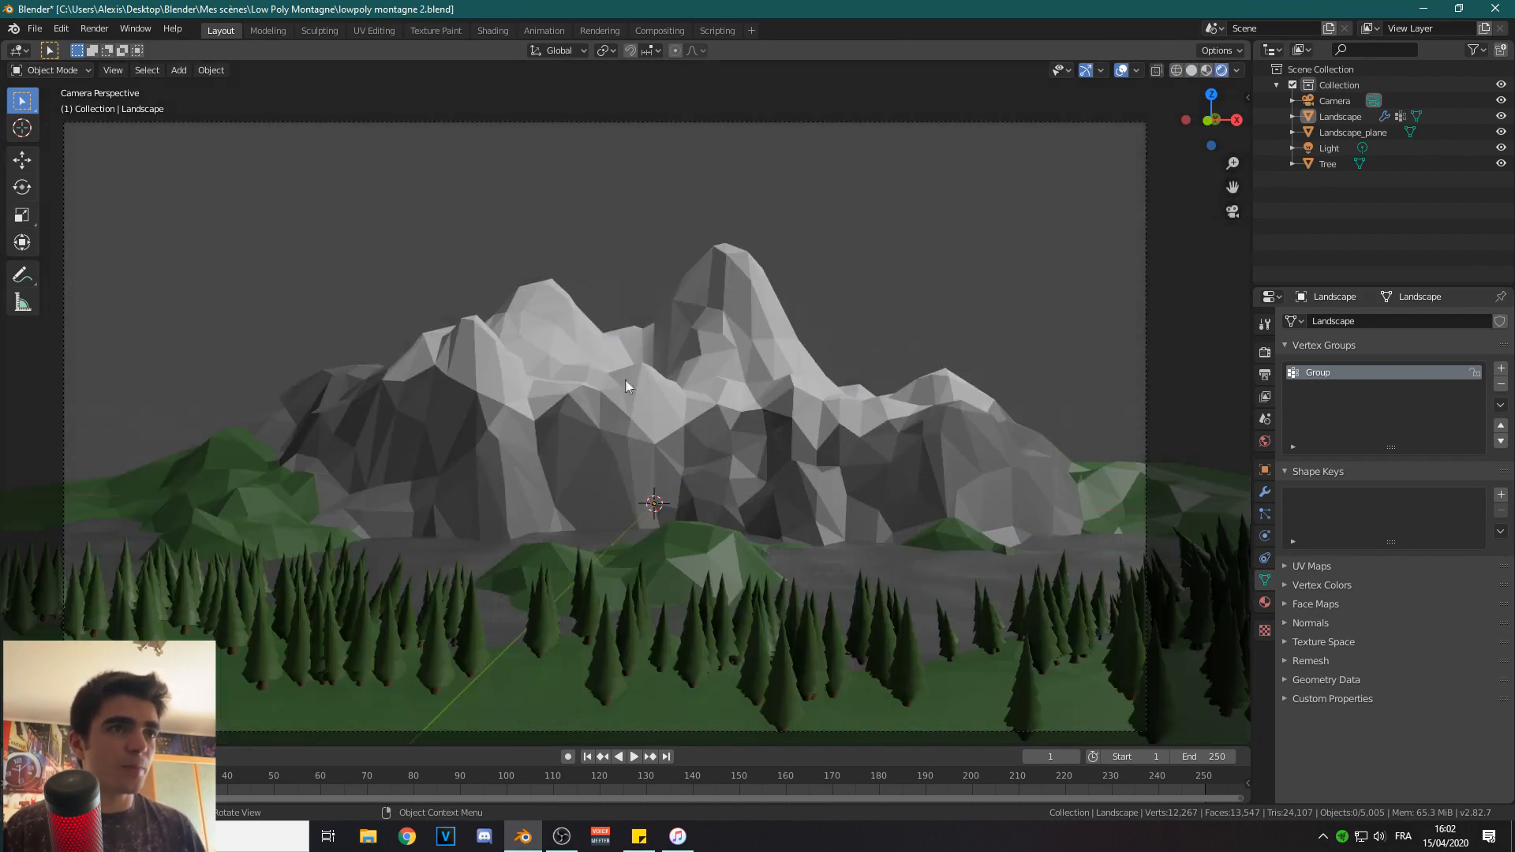
scroll(624, 377, down, 2)
scroll(623, 377, up, 1)
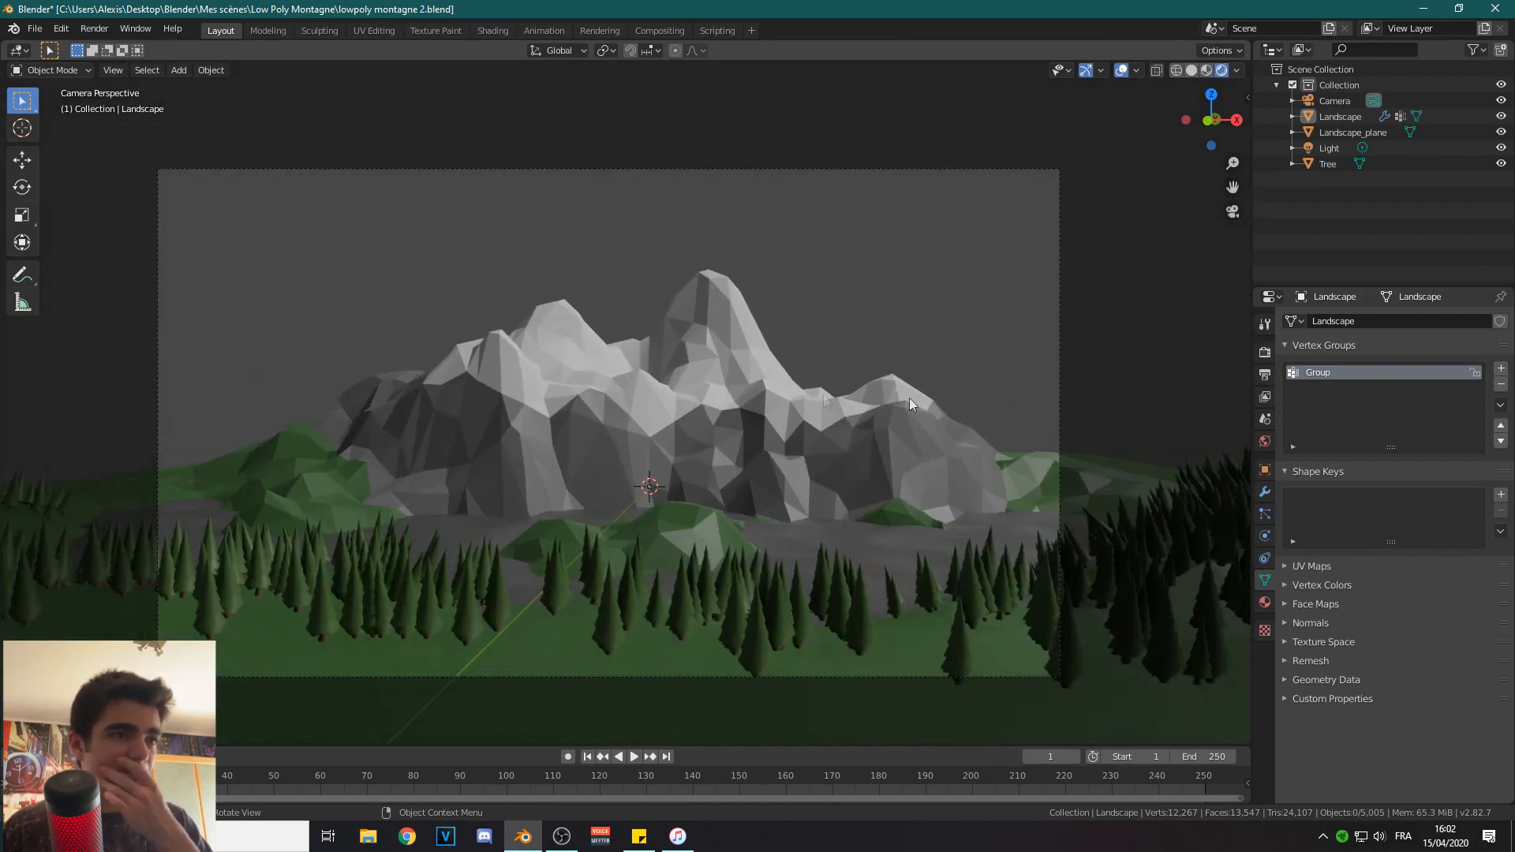
Set the landscape's tree particle number to 7000 and its seed to 27.
click(1265, 513)
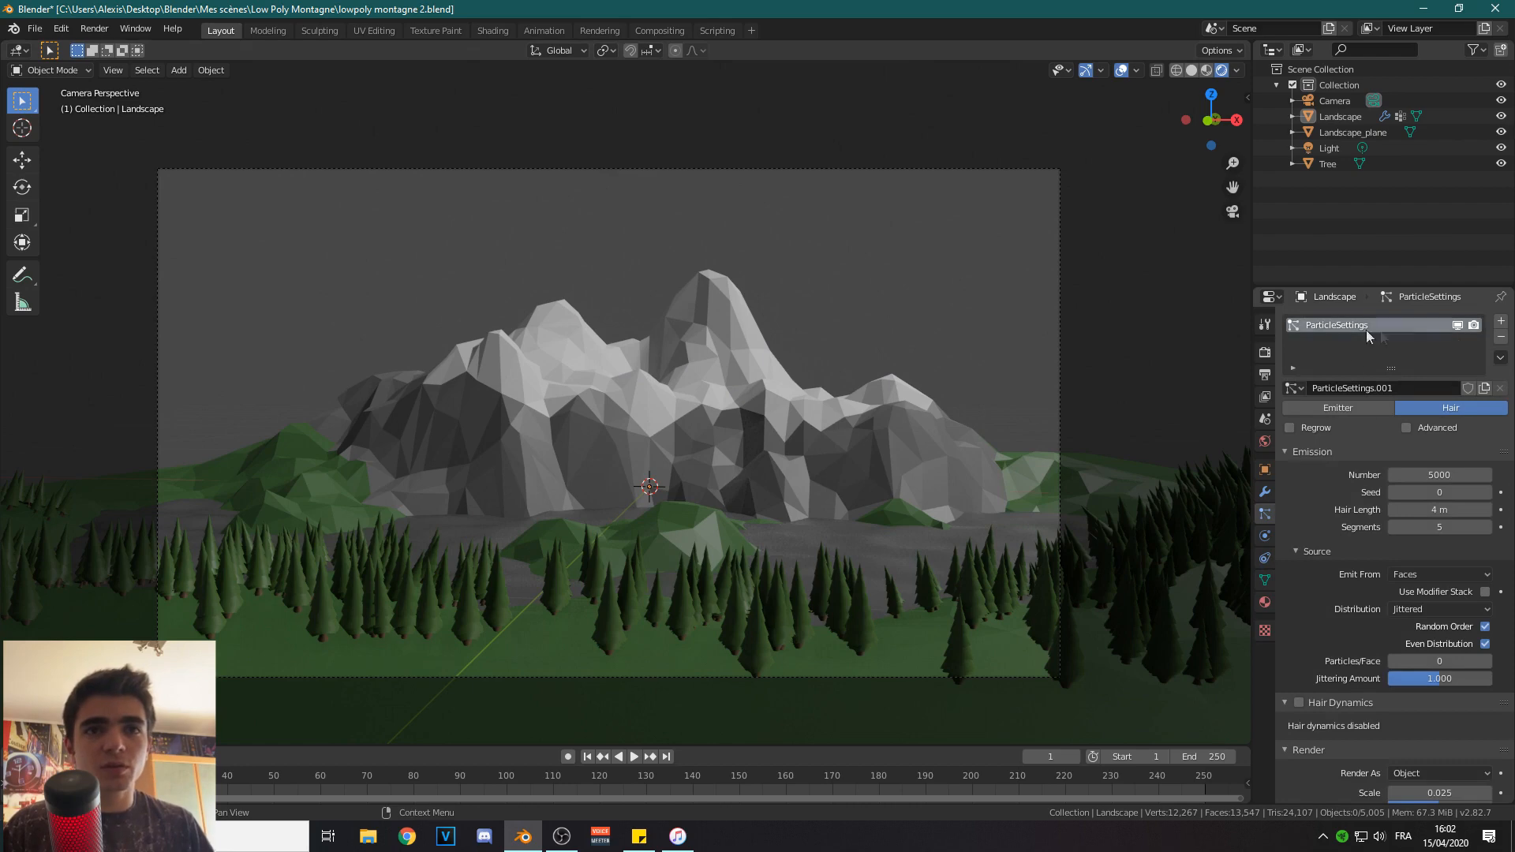
click(1423, 474)
text(700)
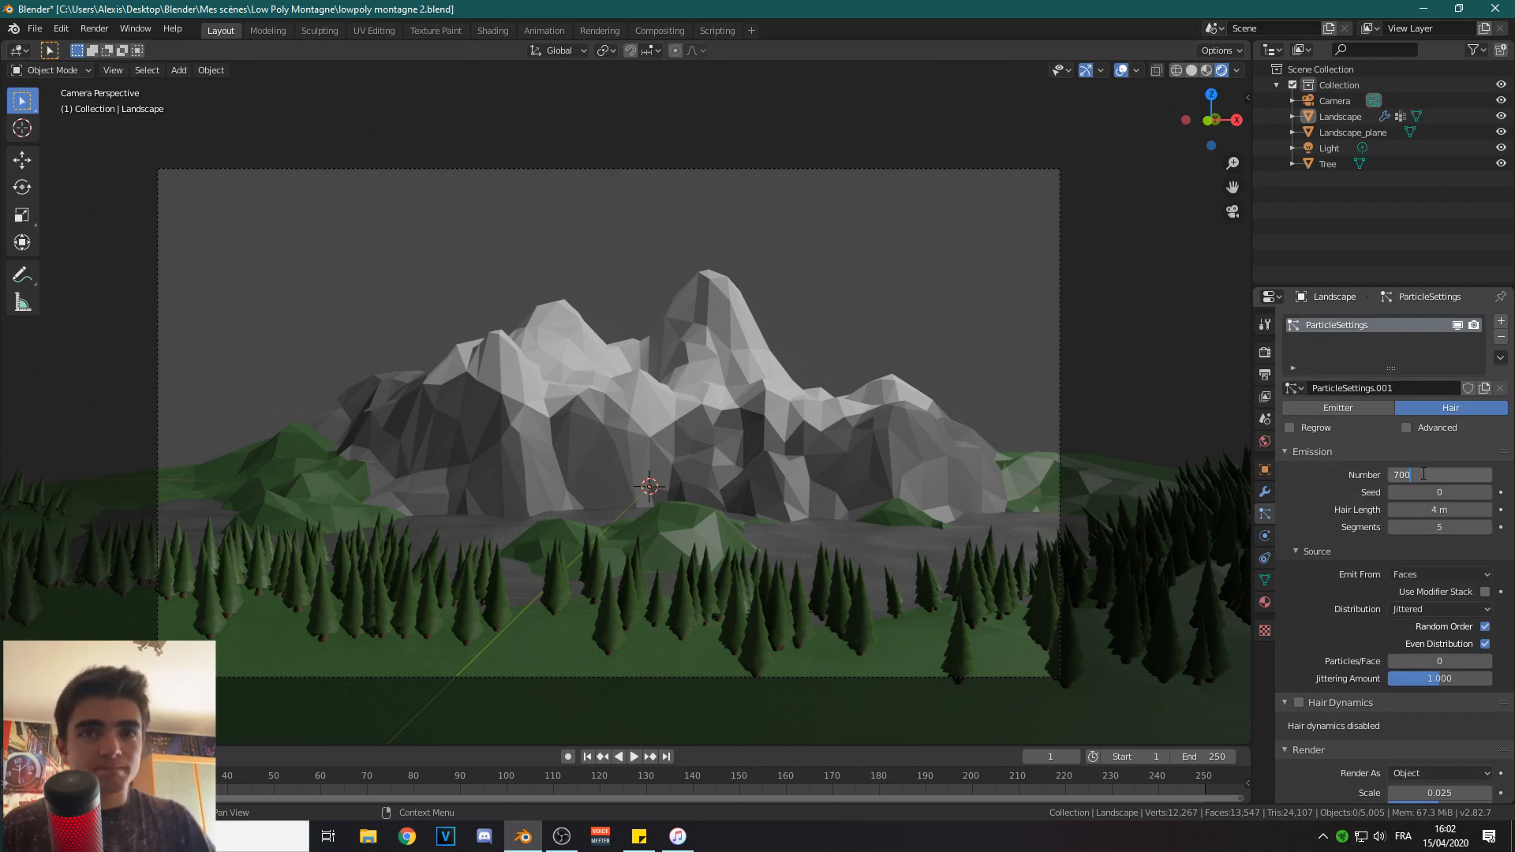
text(0)
key(Return)
drag(1453, 494, 1494, 495)
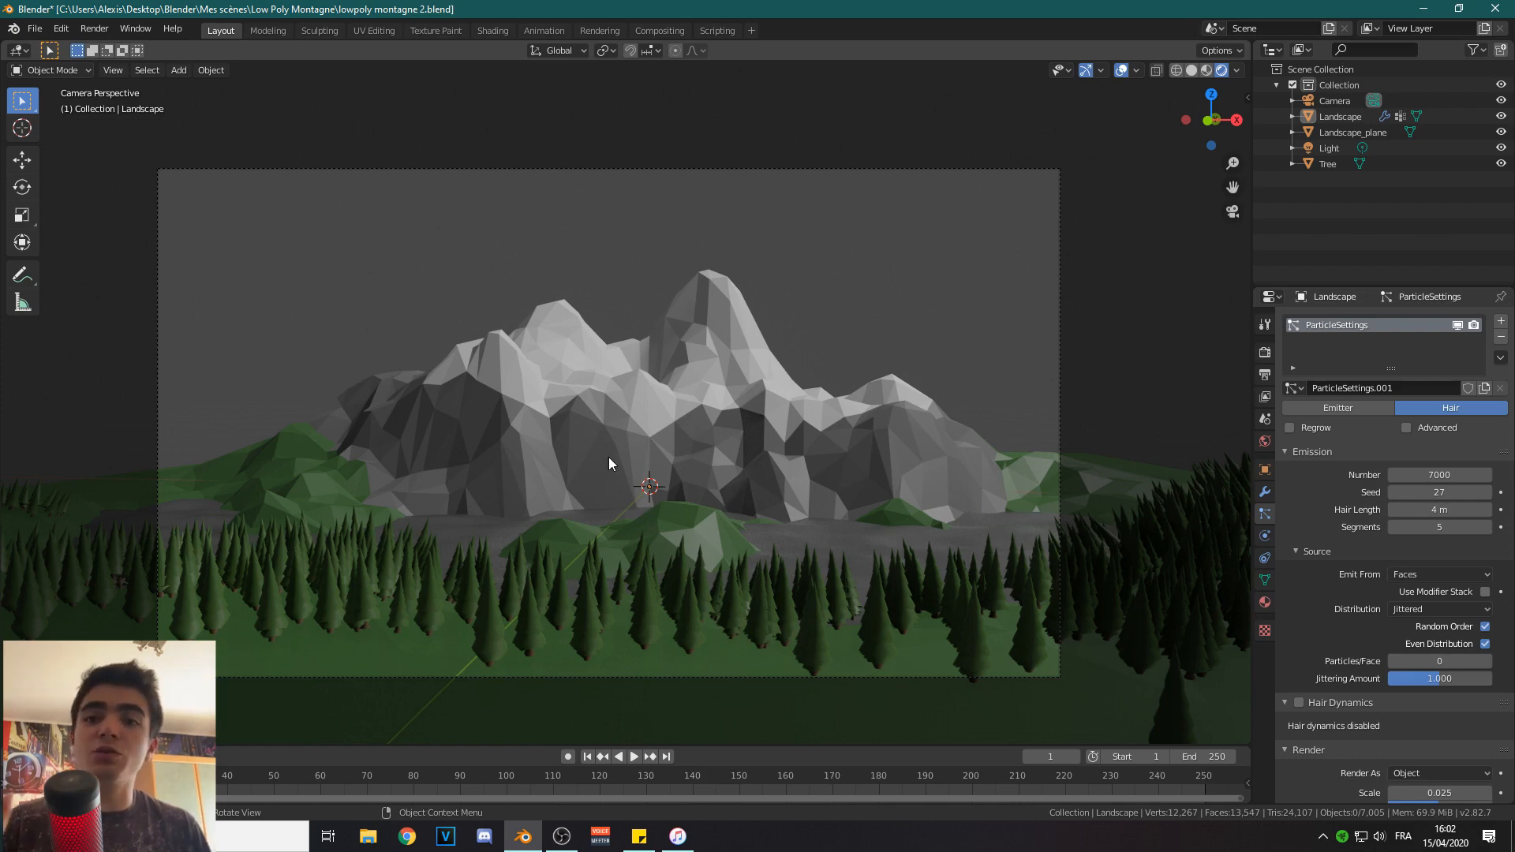
key(shift+a)
mouse_move(612, 460)
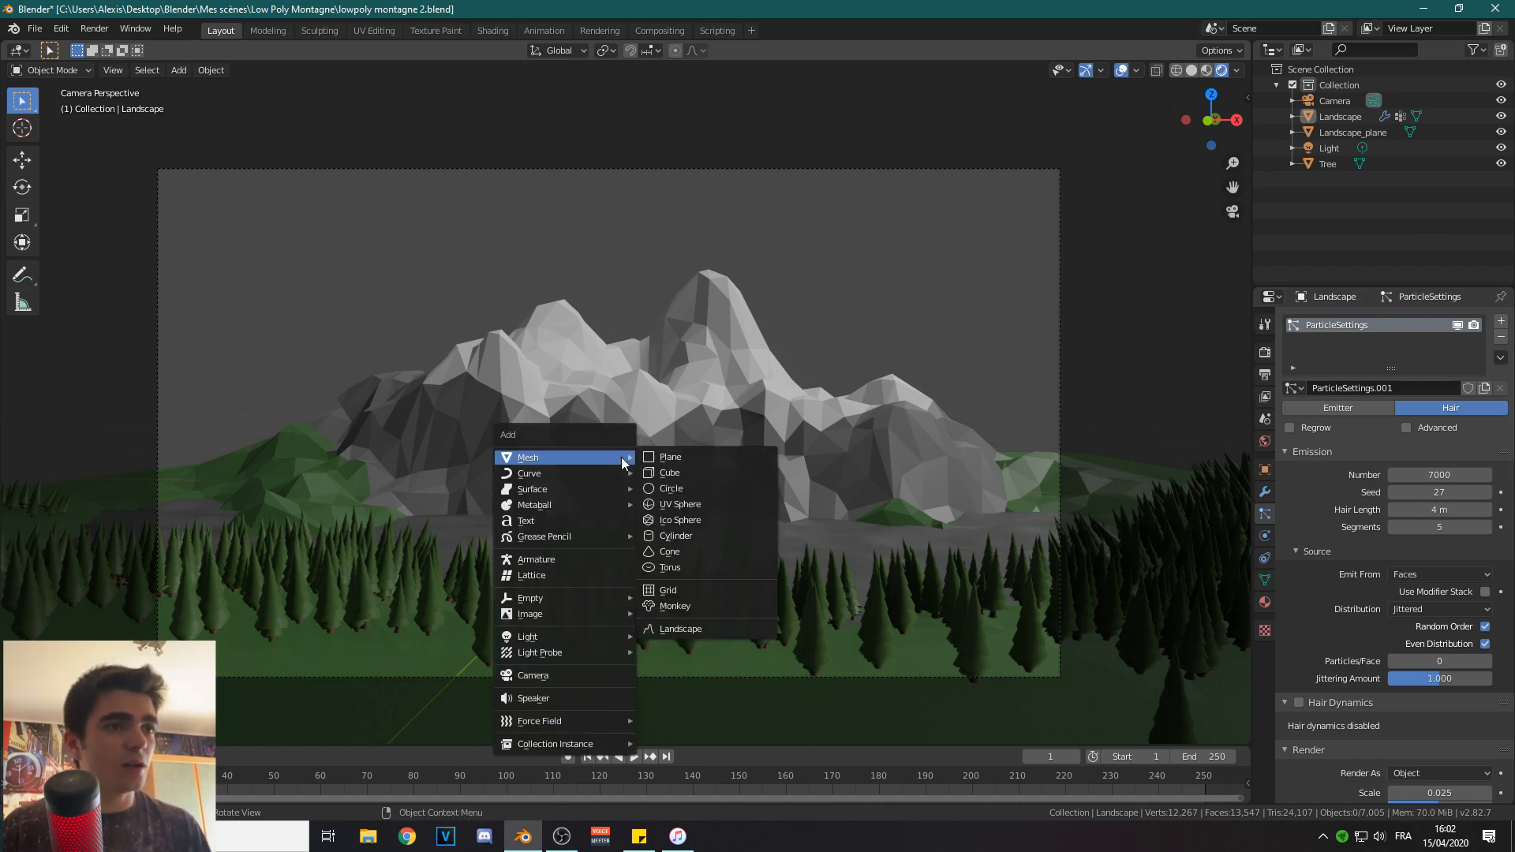
click(677, 520)
key(Delete)
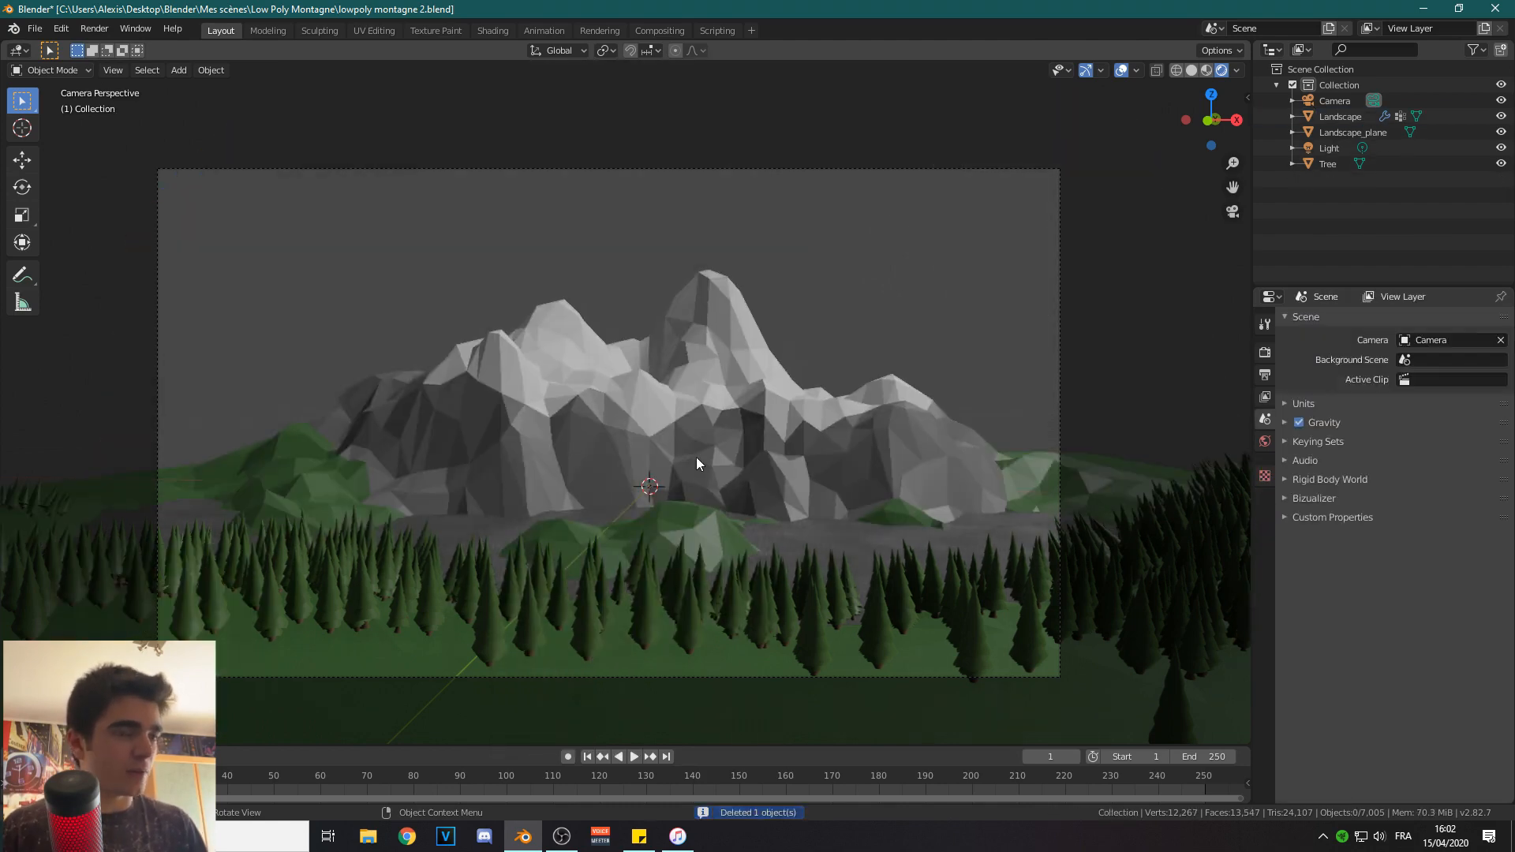
Add a UV sphere at the centre of the landscape, scale it down to partly cover the mountain, and shade it smooth.
key(shift+a)
mouse_move(696, 458)
click(783, 506)
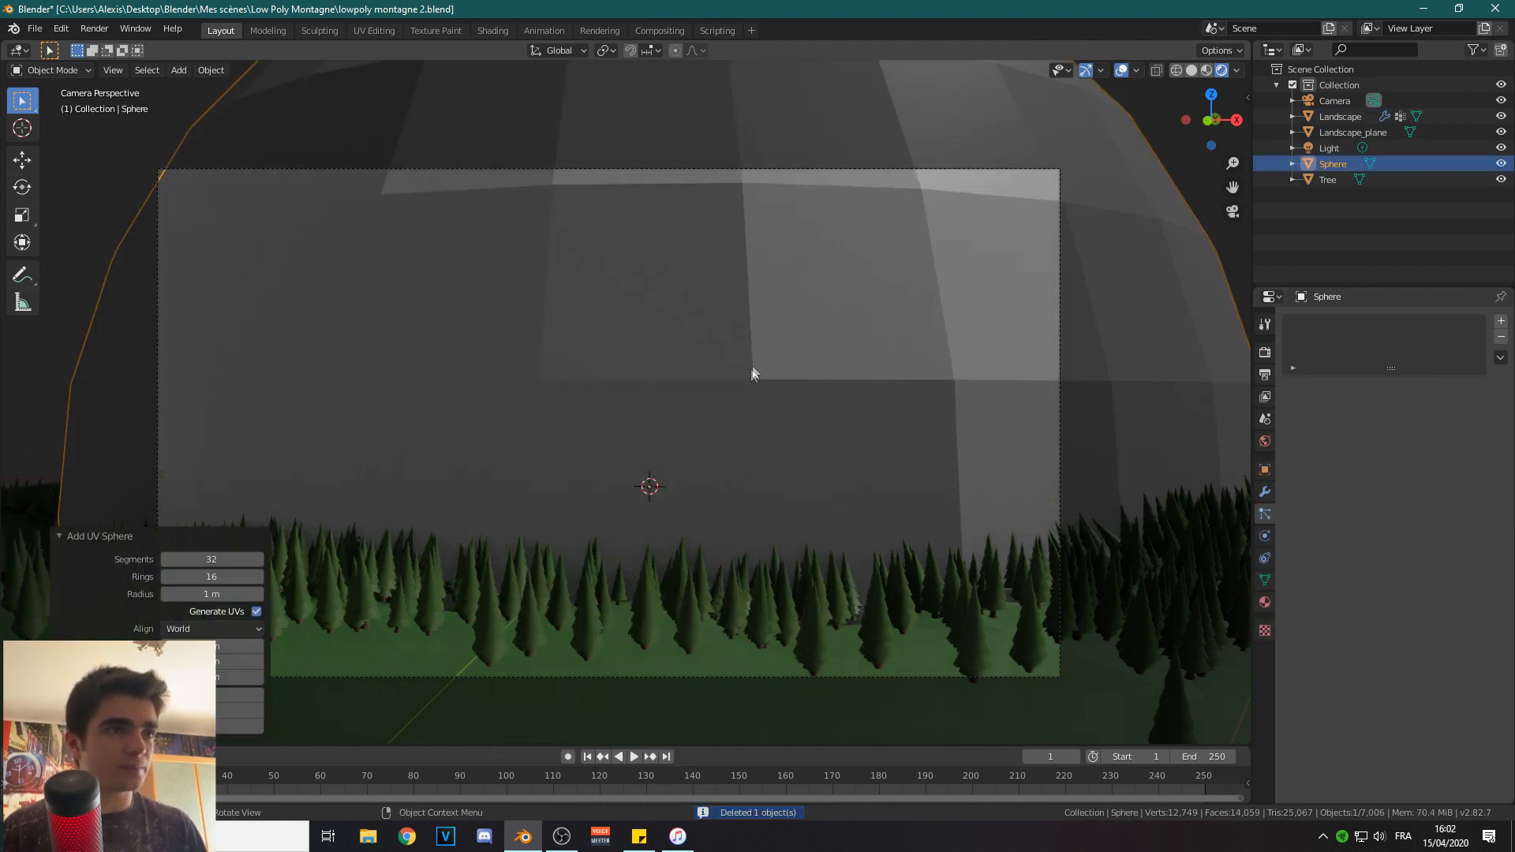
key(s)
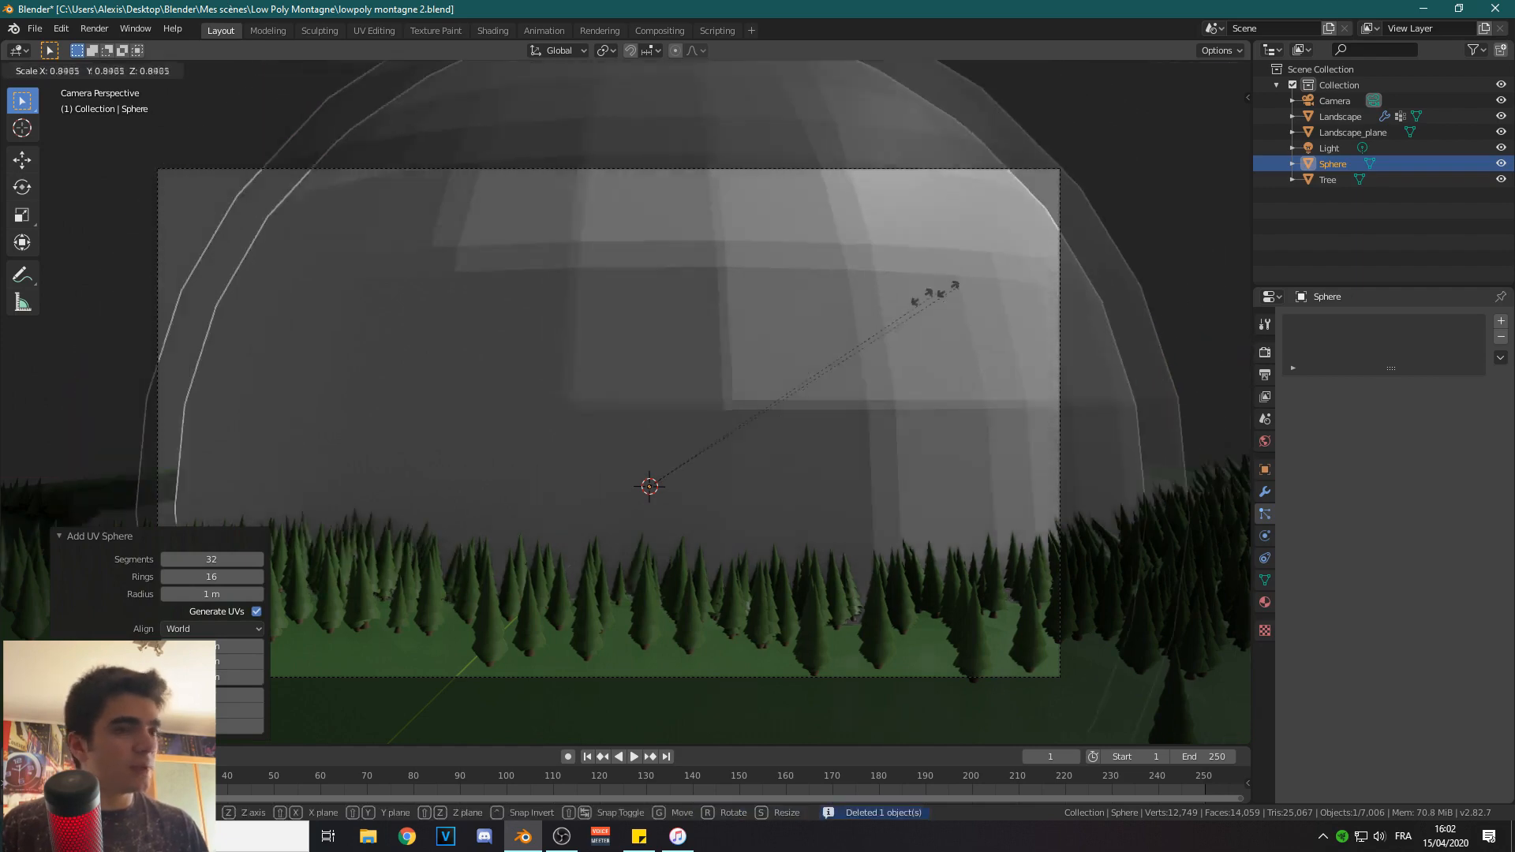
click(708, 389)
right_click(703, 390)
click(703, 386)
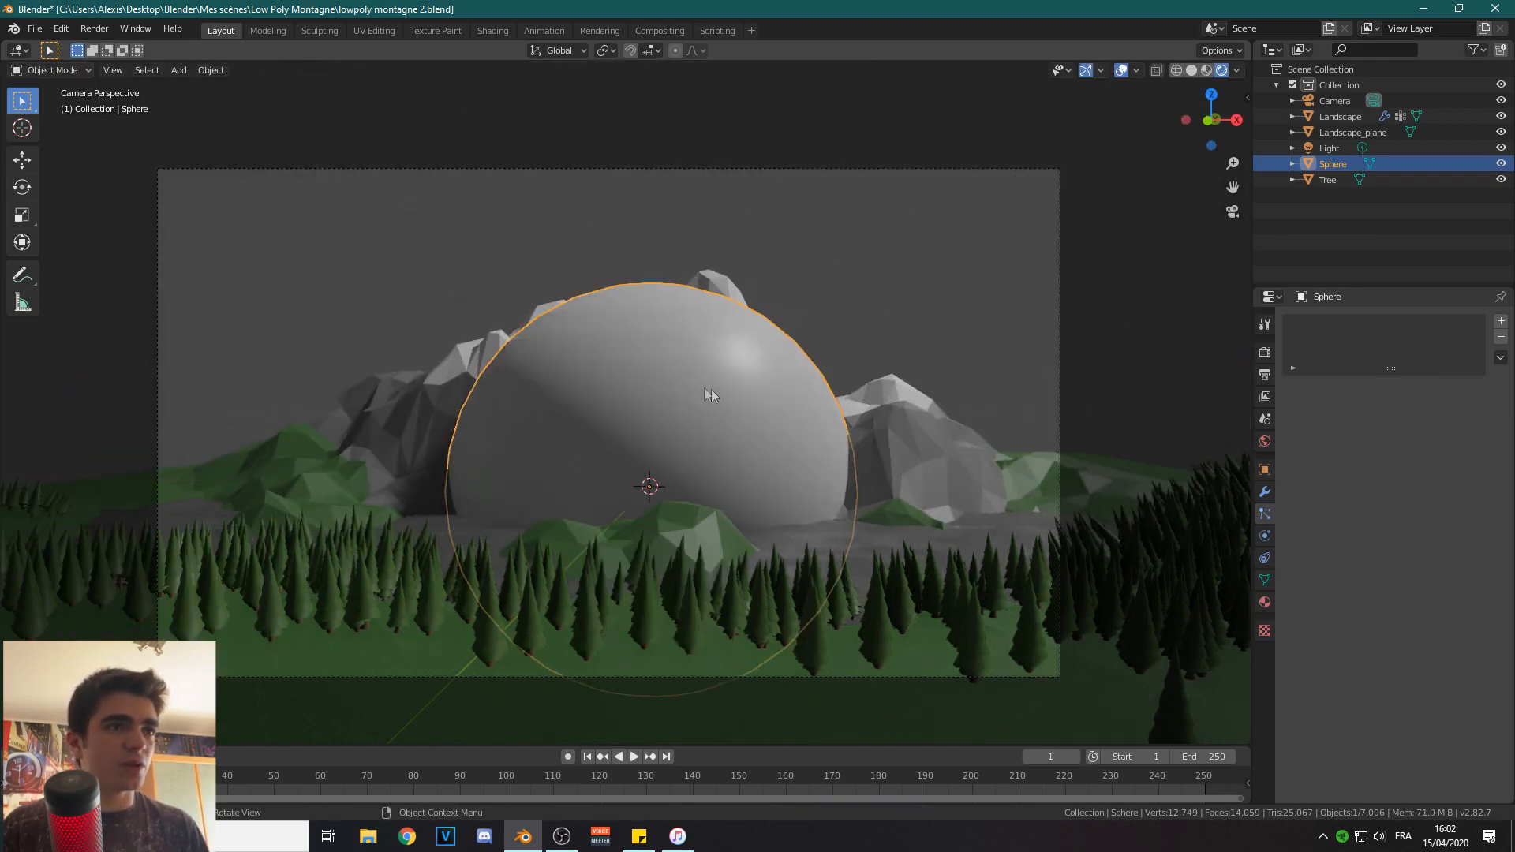
Add a Subdivision Surface modifier to the sphere with 2 viewport levels and apply it.
click(1265, 492)
click(1337, 322)
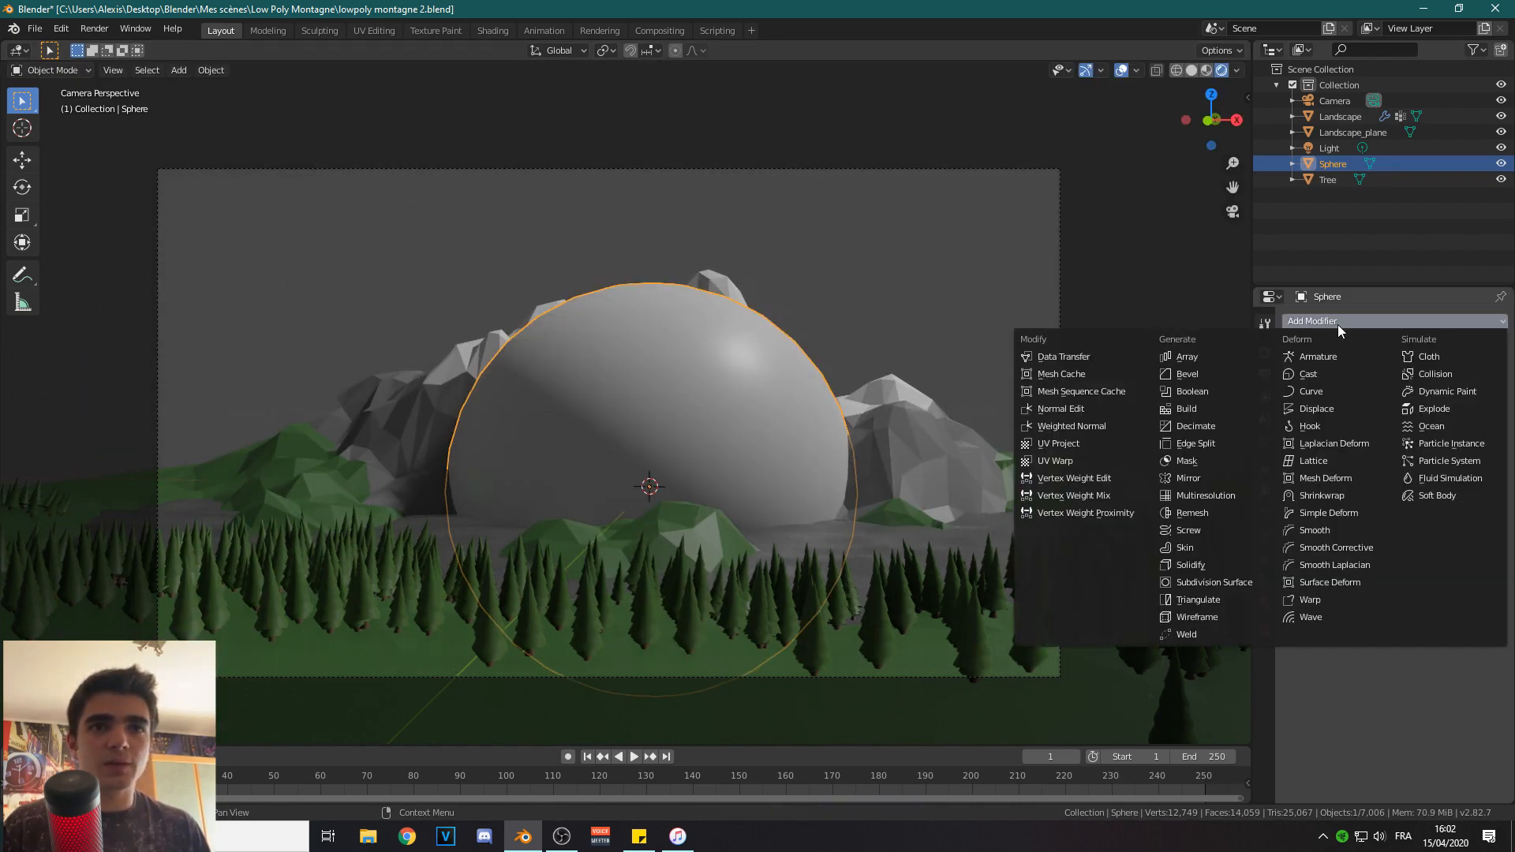
click(1212, 582)
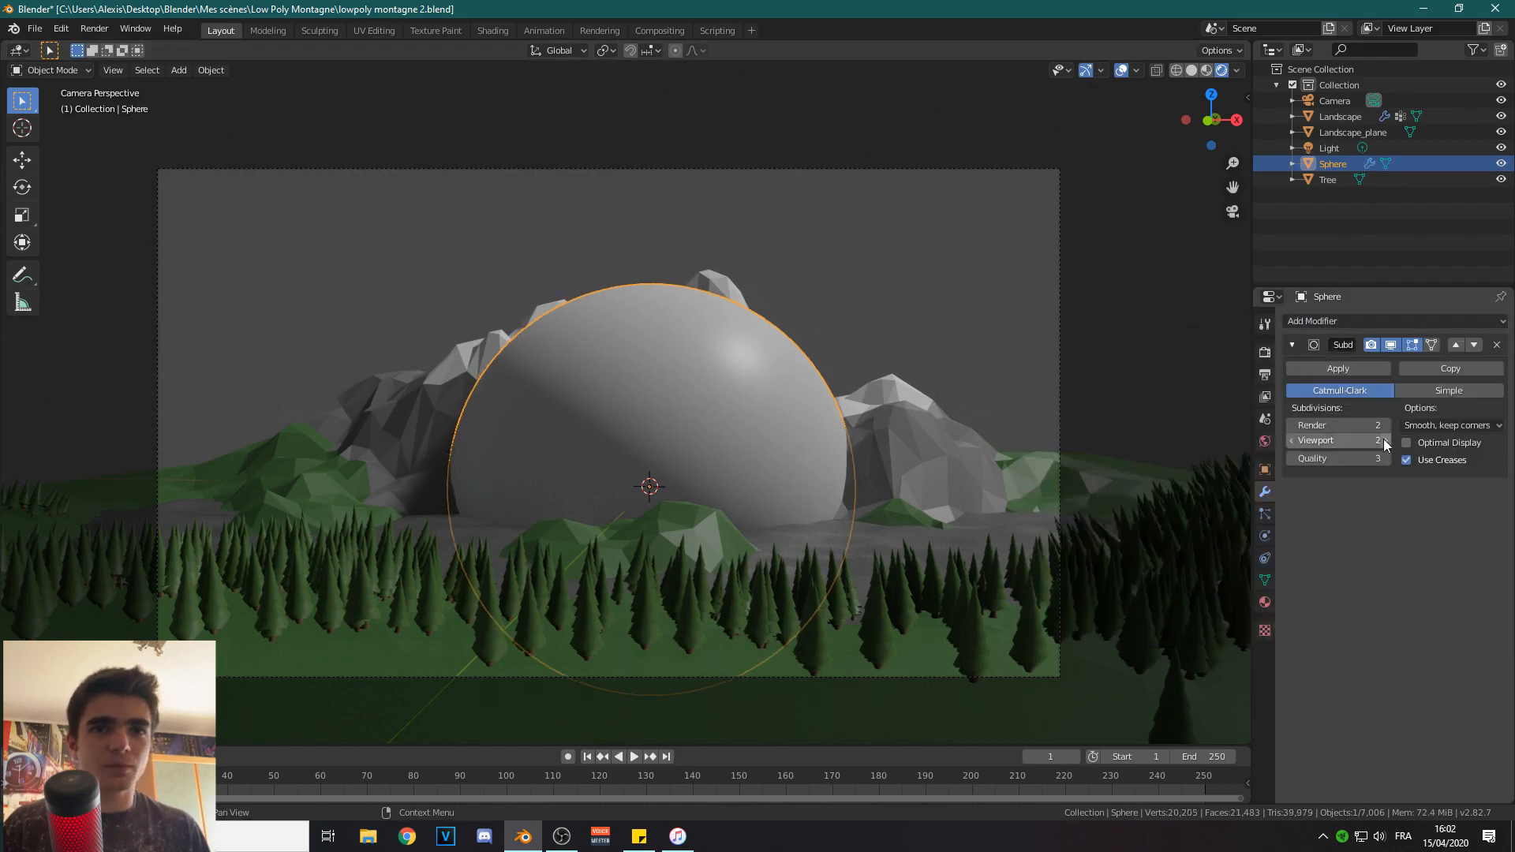
click(1337, 369)
scroll(750, 478, up, 2)
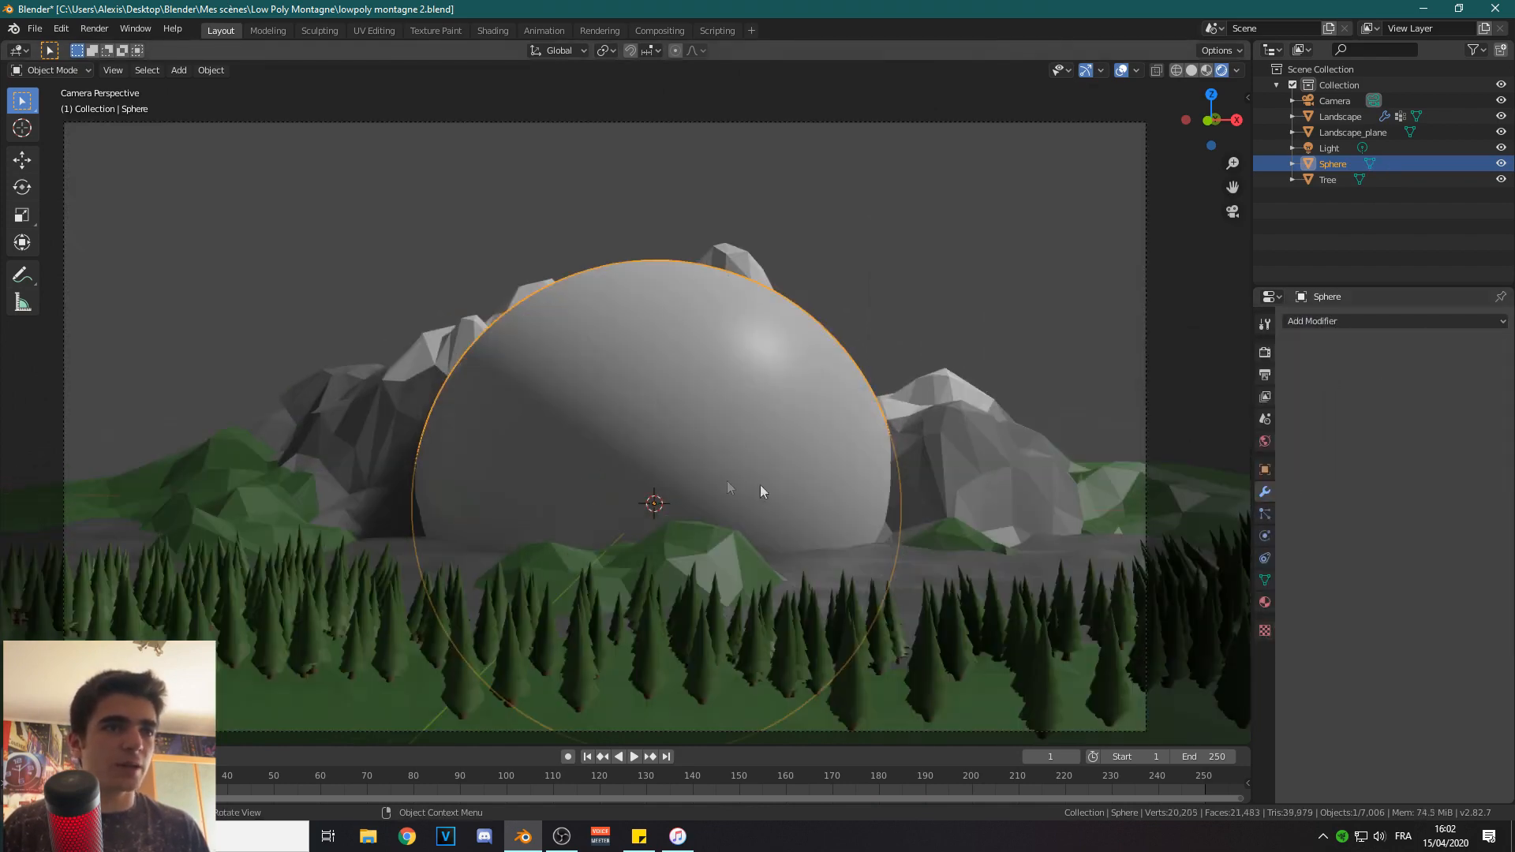
Give the sphere a new material with an Emission surface and a saturated orange colour.
click(1265, 602)
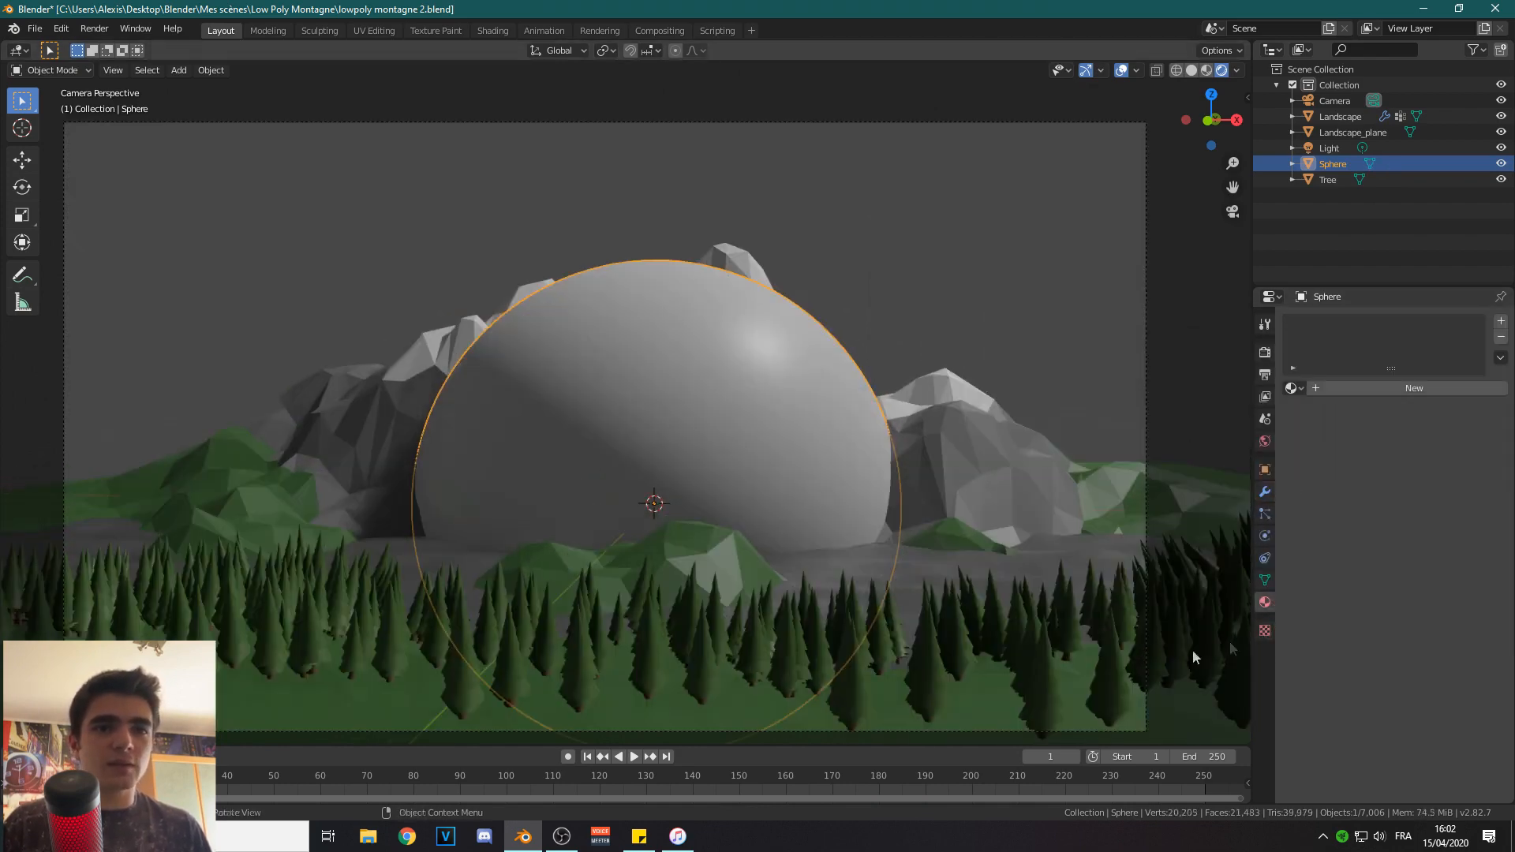
click(1380, 388)
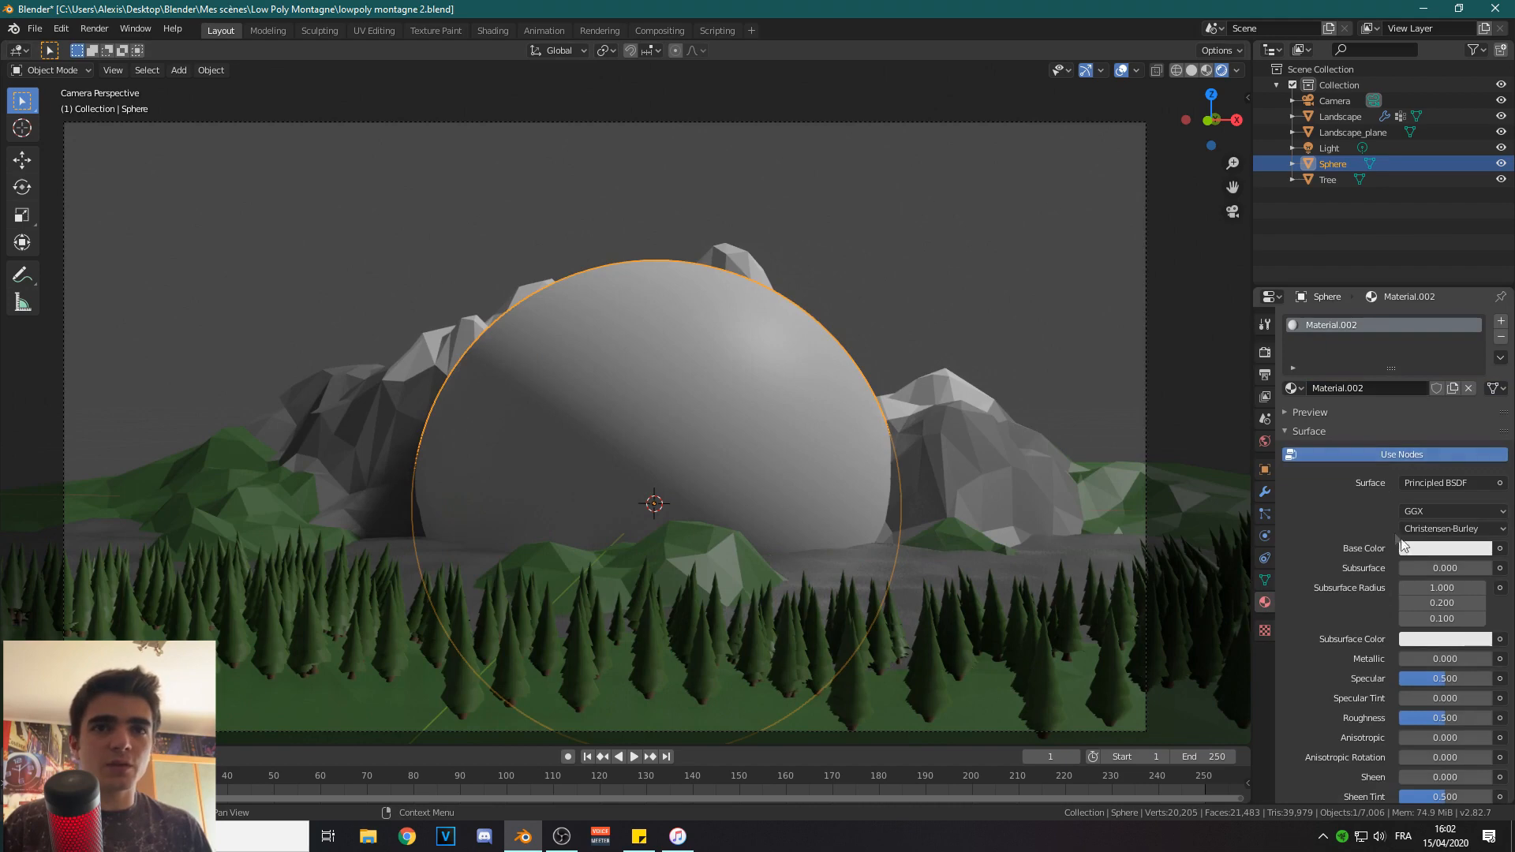
click(1436, 483)
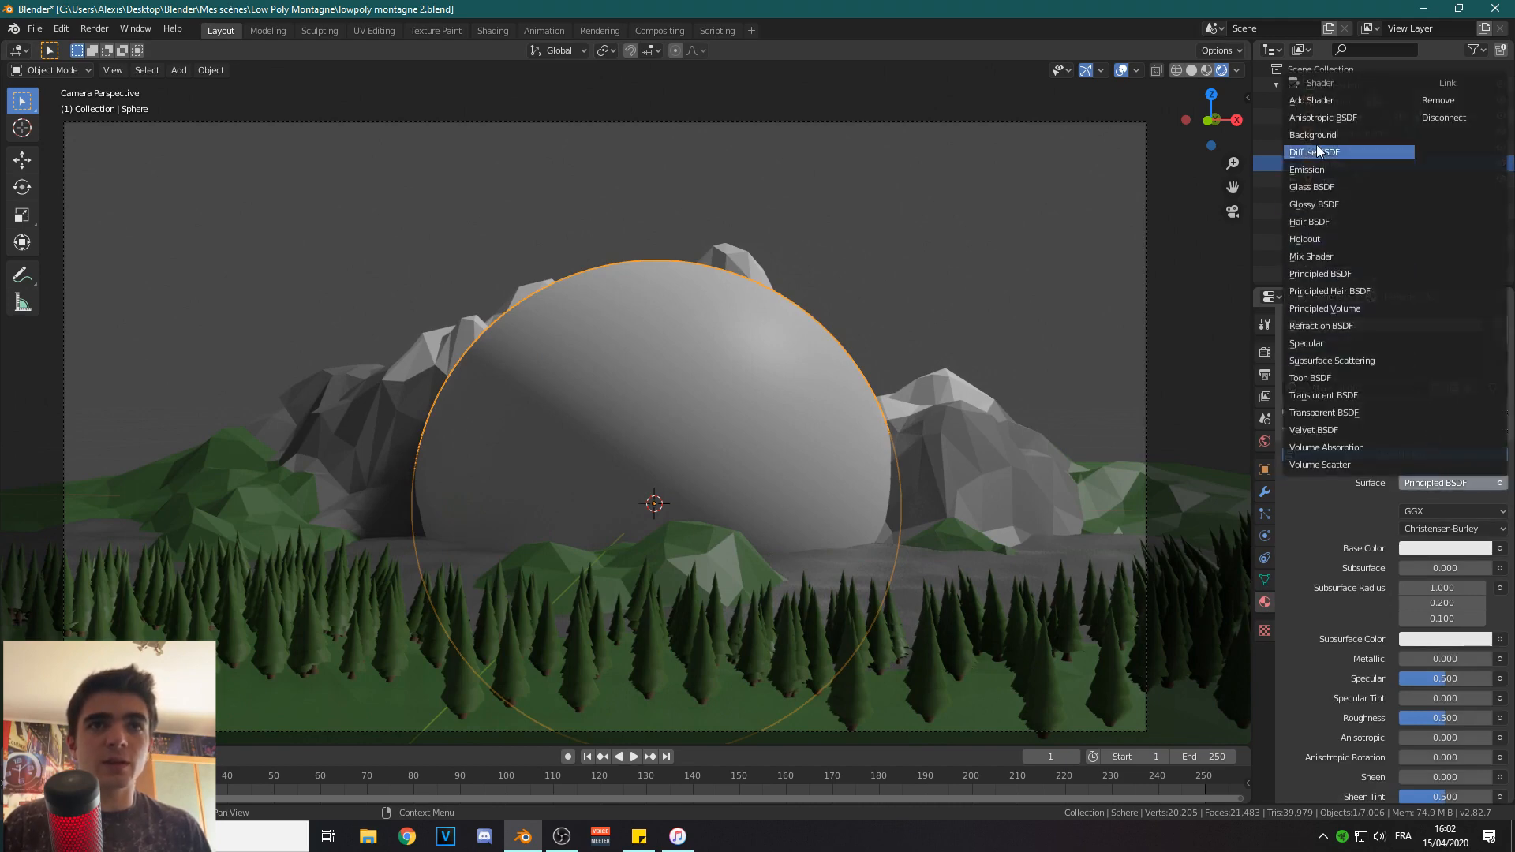
click(1313, 168)
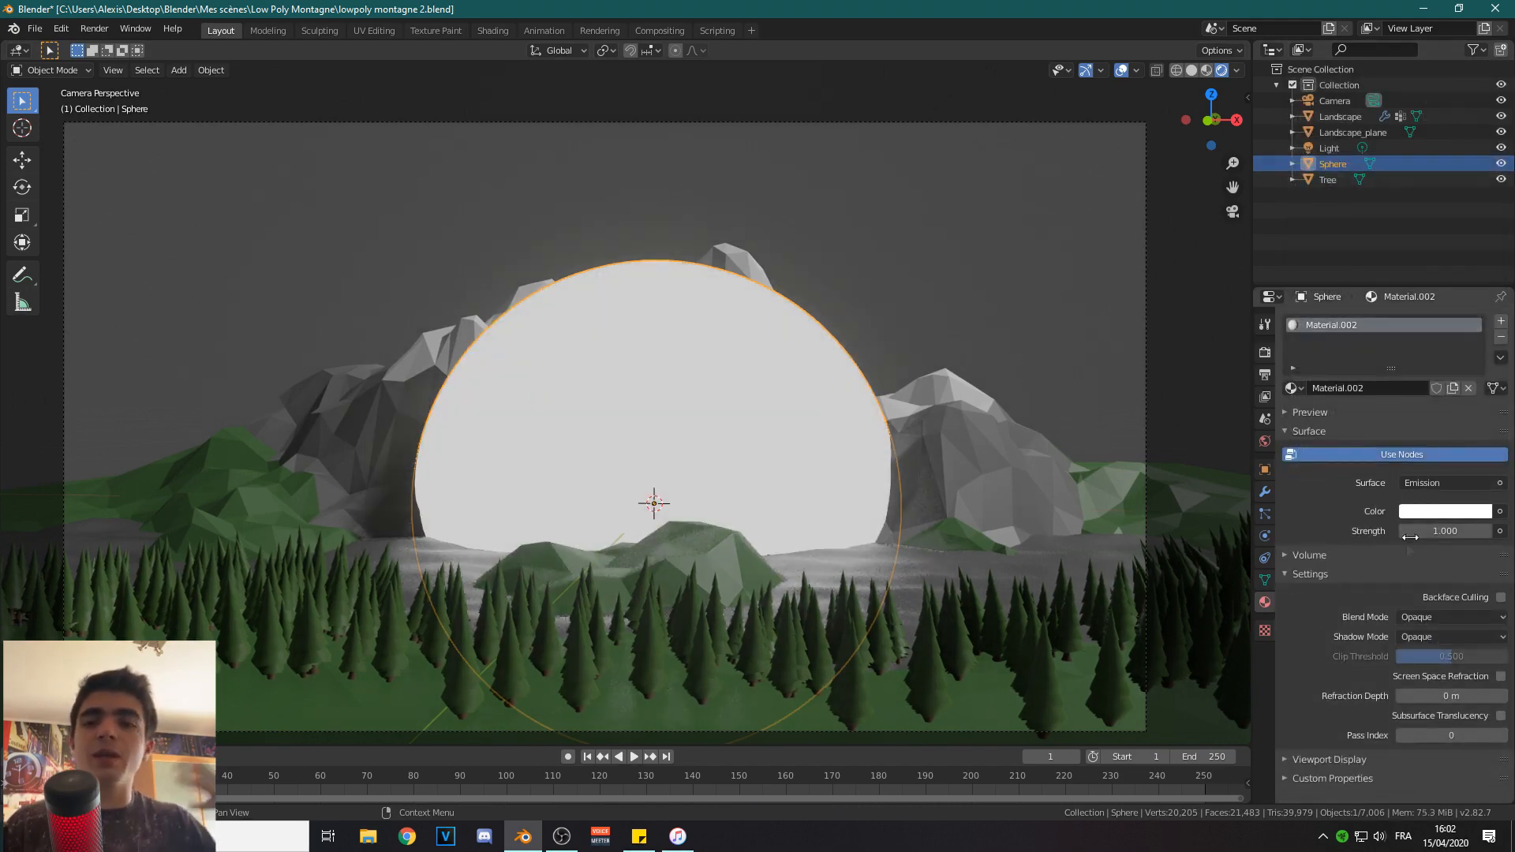
click(1445, 511)
mouse_move(1403, 342)
mouse_down()
mouse_move(1385, 395)
mouse_move(1364, 381)
mouse_move(1384, 395)
mouse_up()
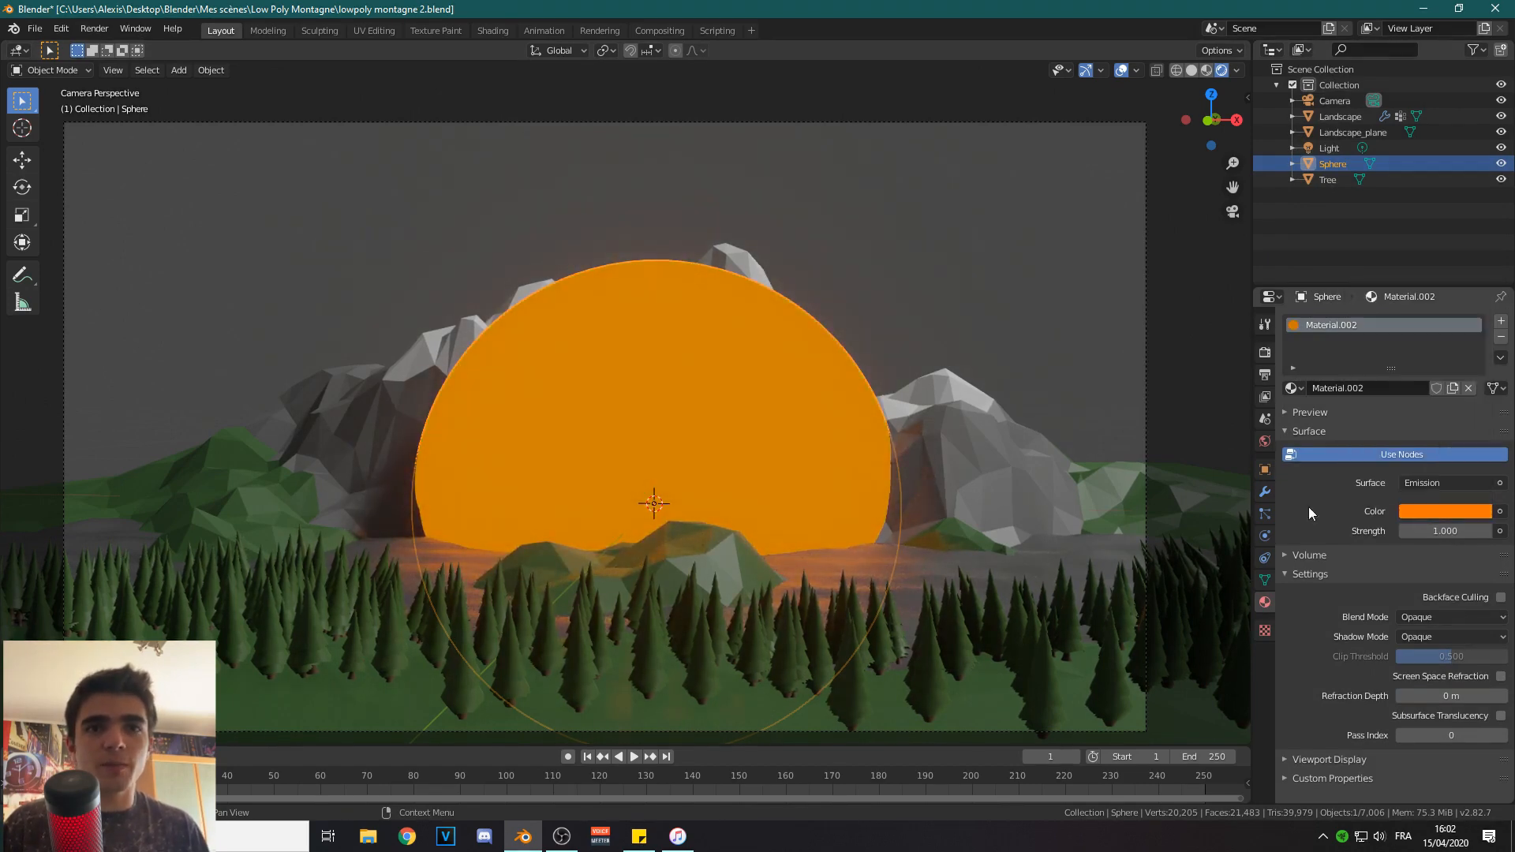
Set the sphere's emission strength to 30 and shift its colour to a yellower orange.
click(1442, 533)
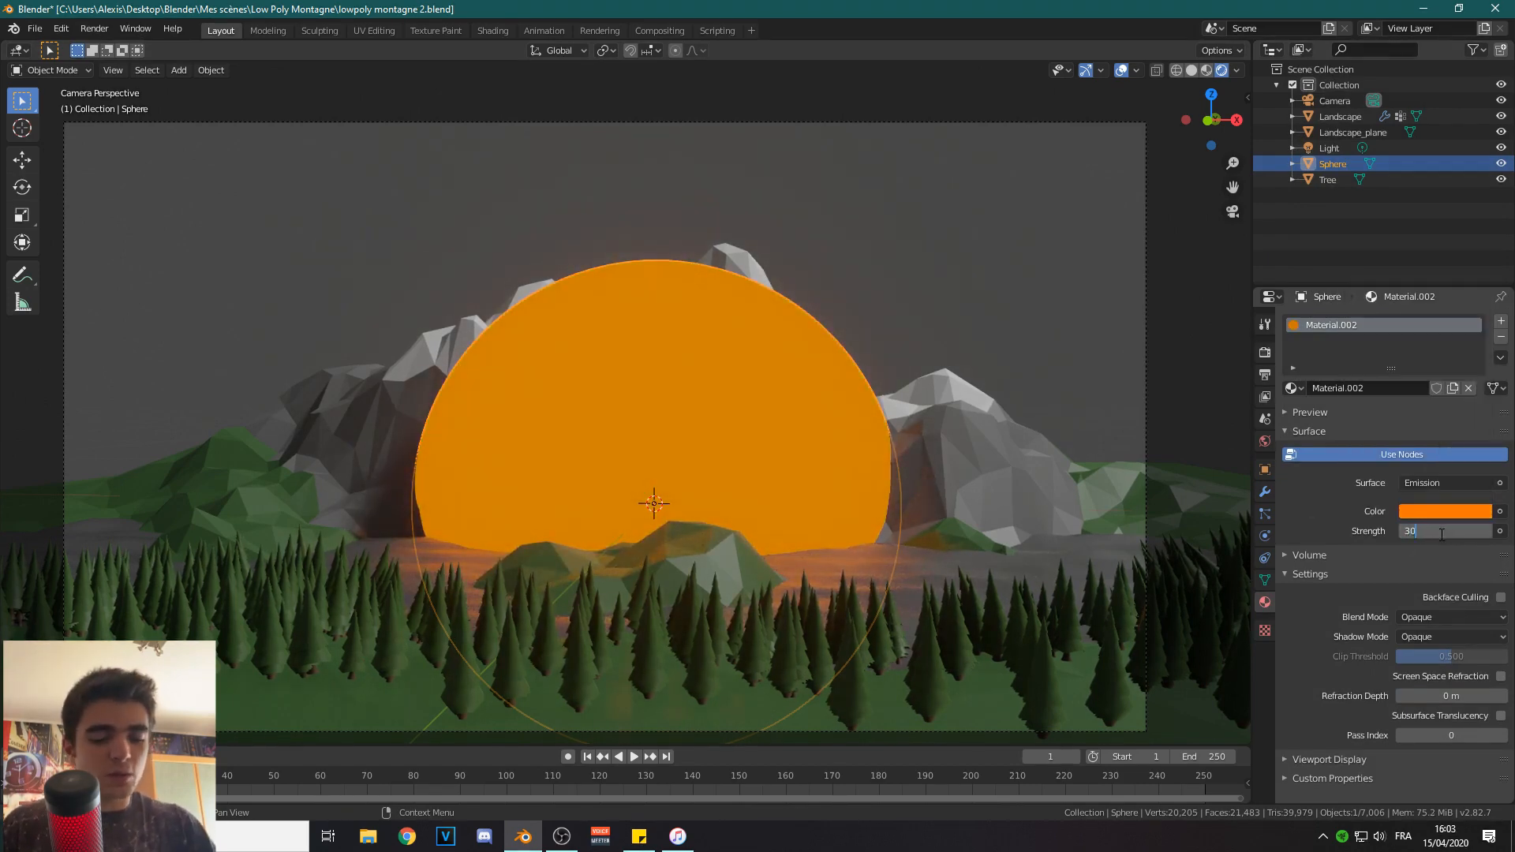
text(30)
key(Return)
scroll(642, 473, down, 2)
scroll(686, 414, up, 2)
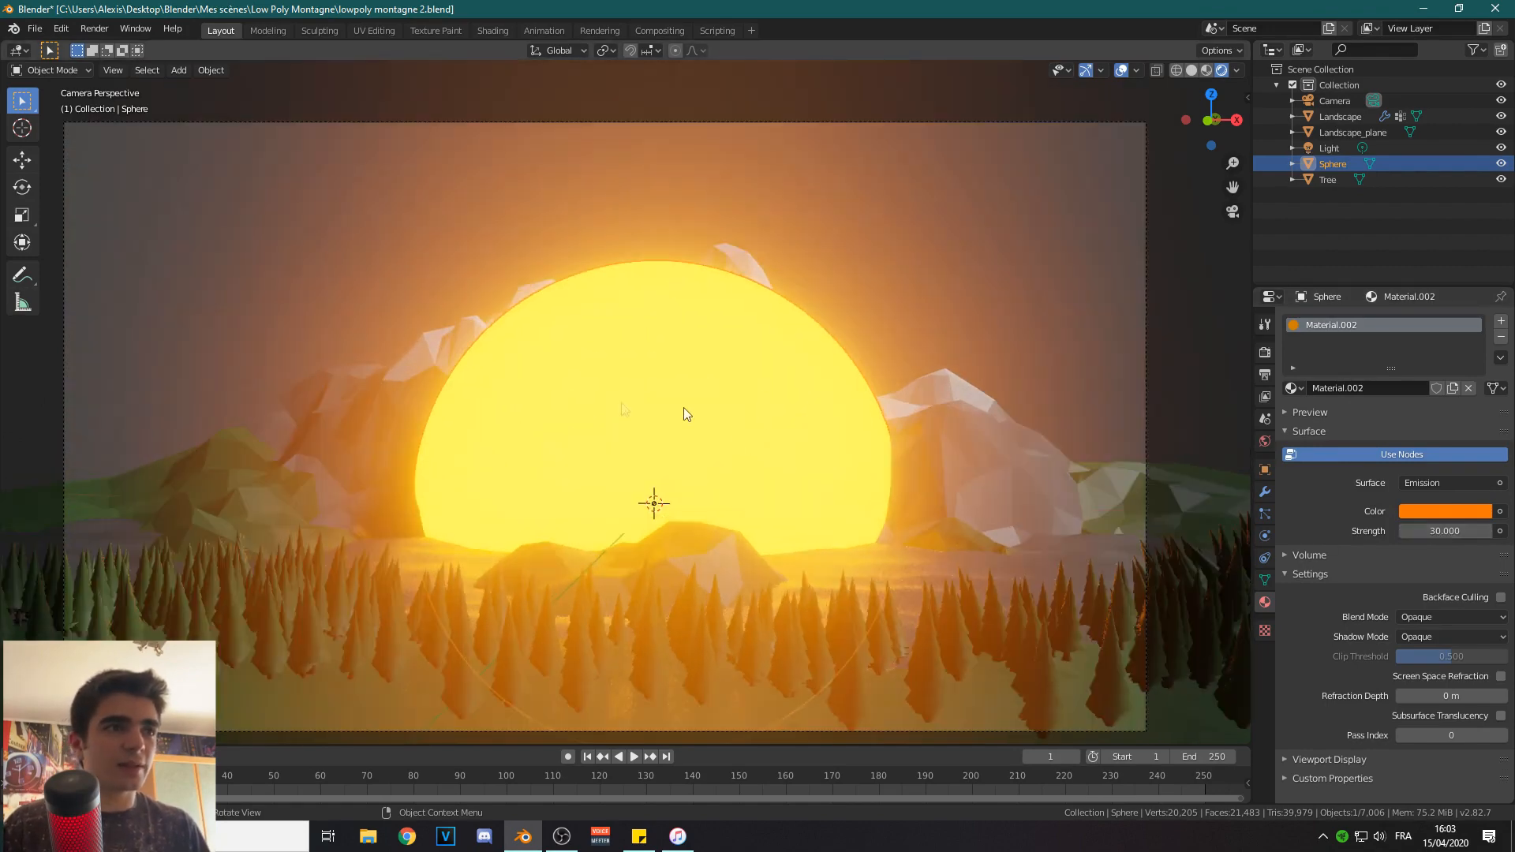
click(1426, 511)
drag(1384, 393, 1376, 390)
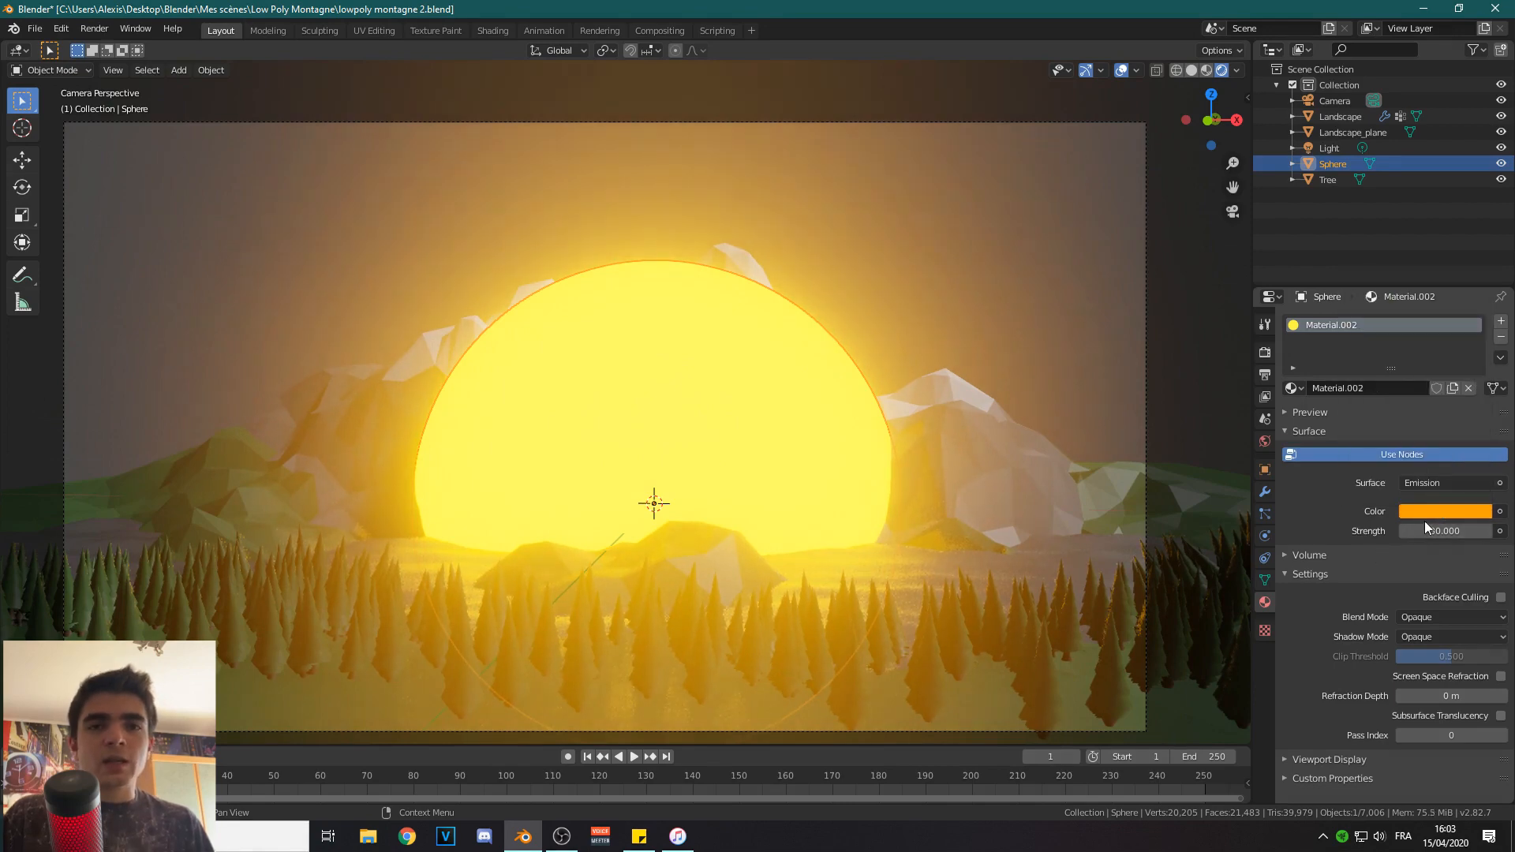
Turn off Bloom in the Eevee render settings and change the Outliner area into a second 3D Viewport.
click(1266, 351)
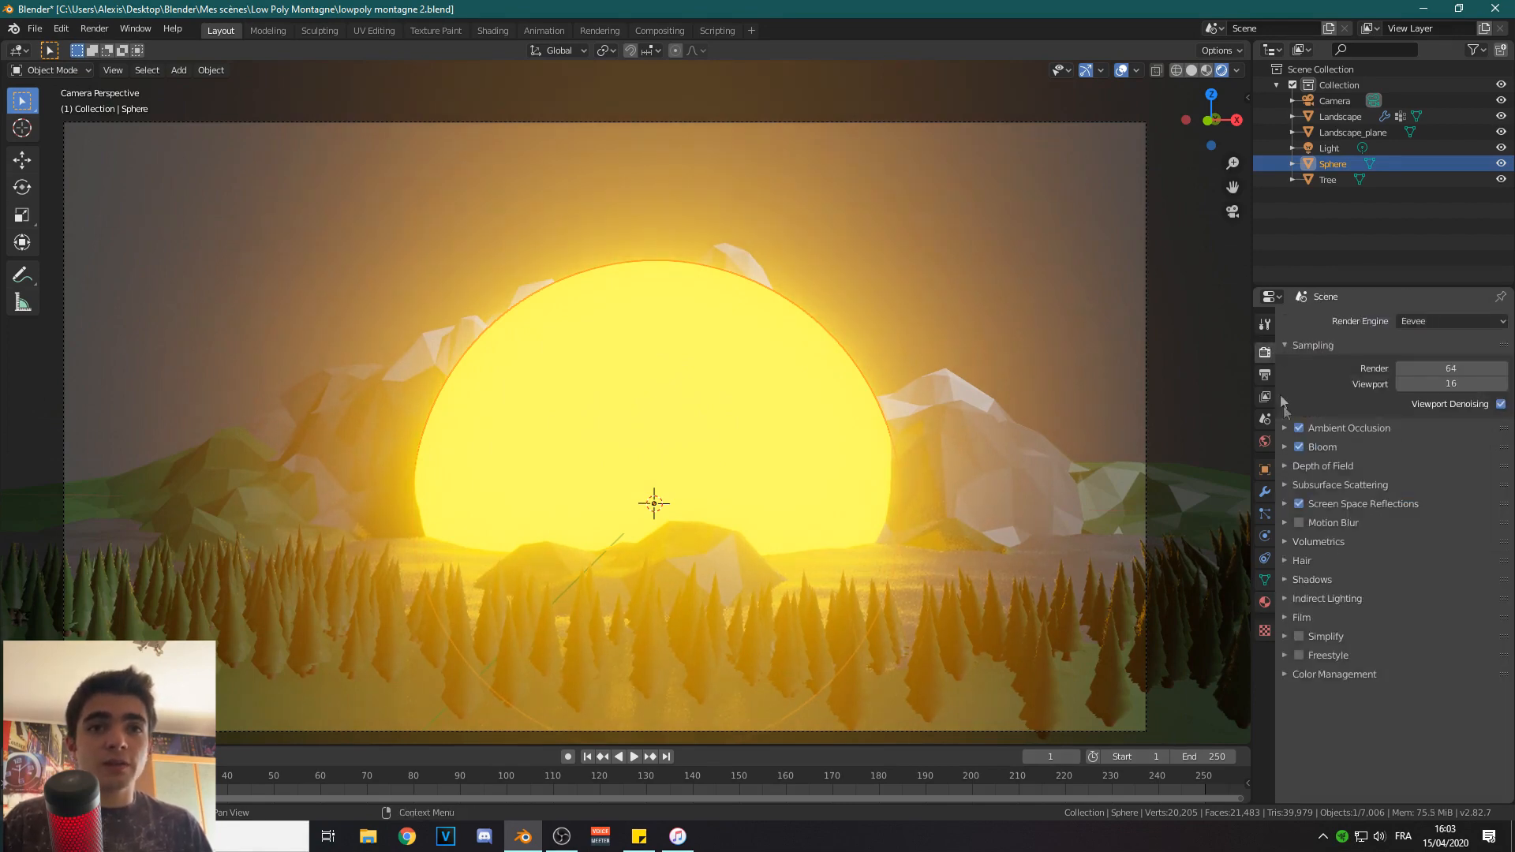
click(1298, 447)
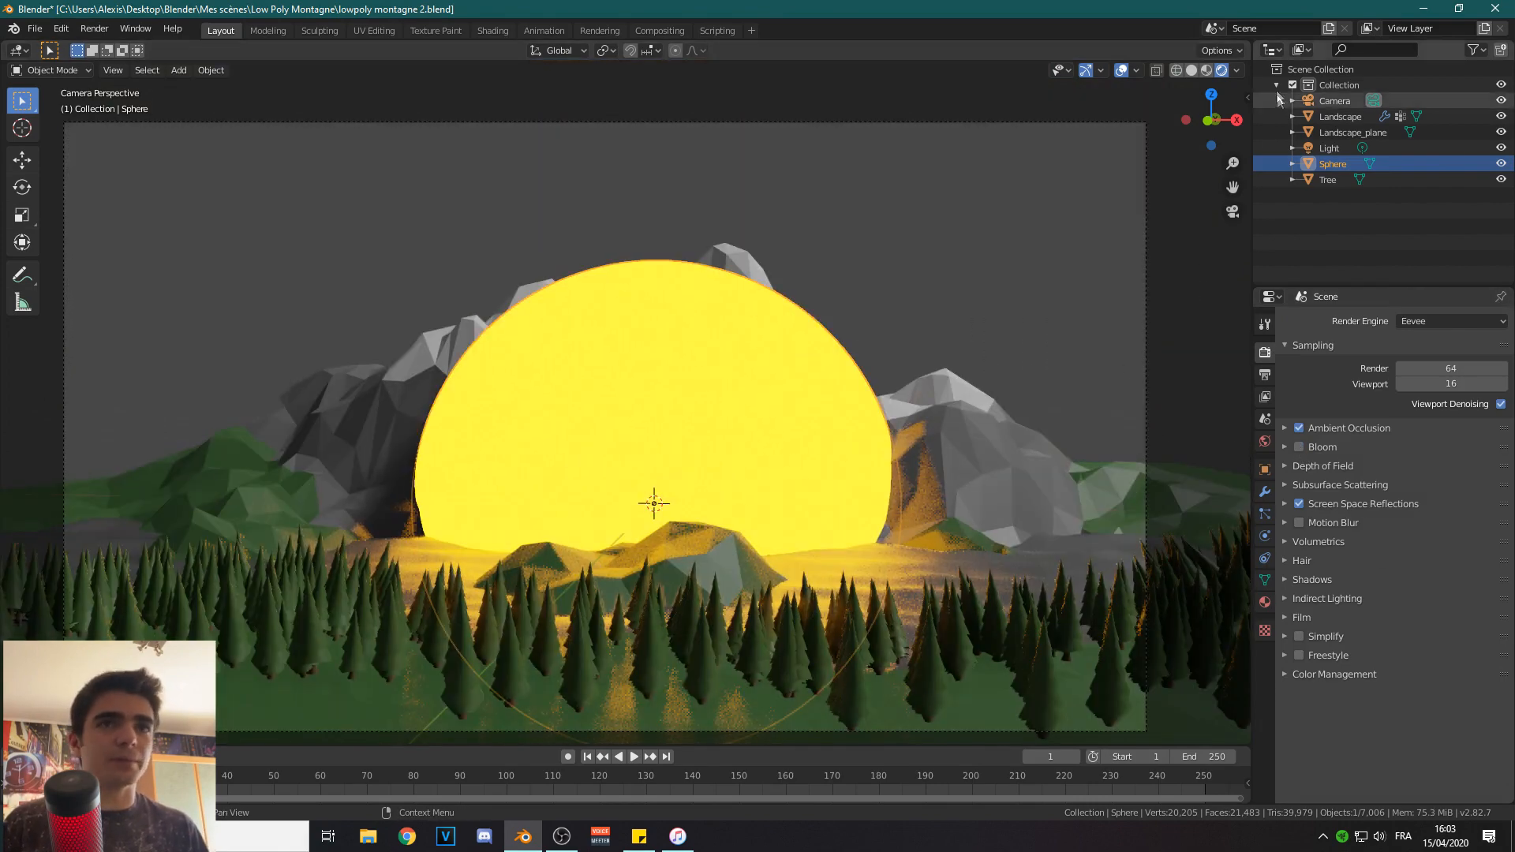
click(1271, 50)
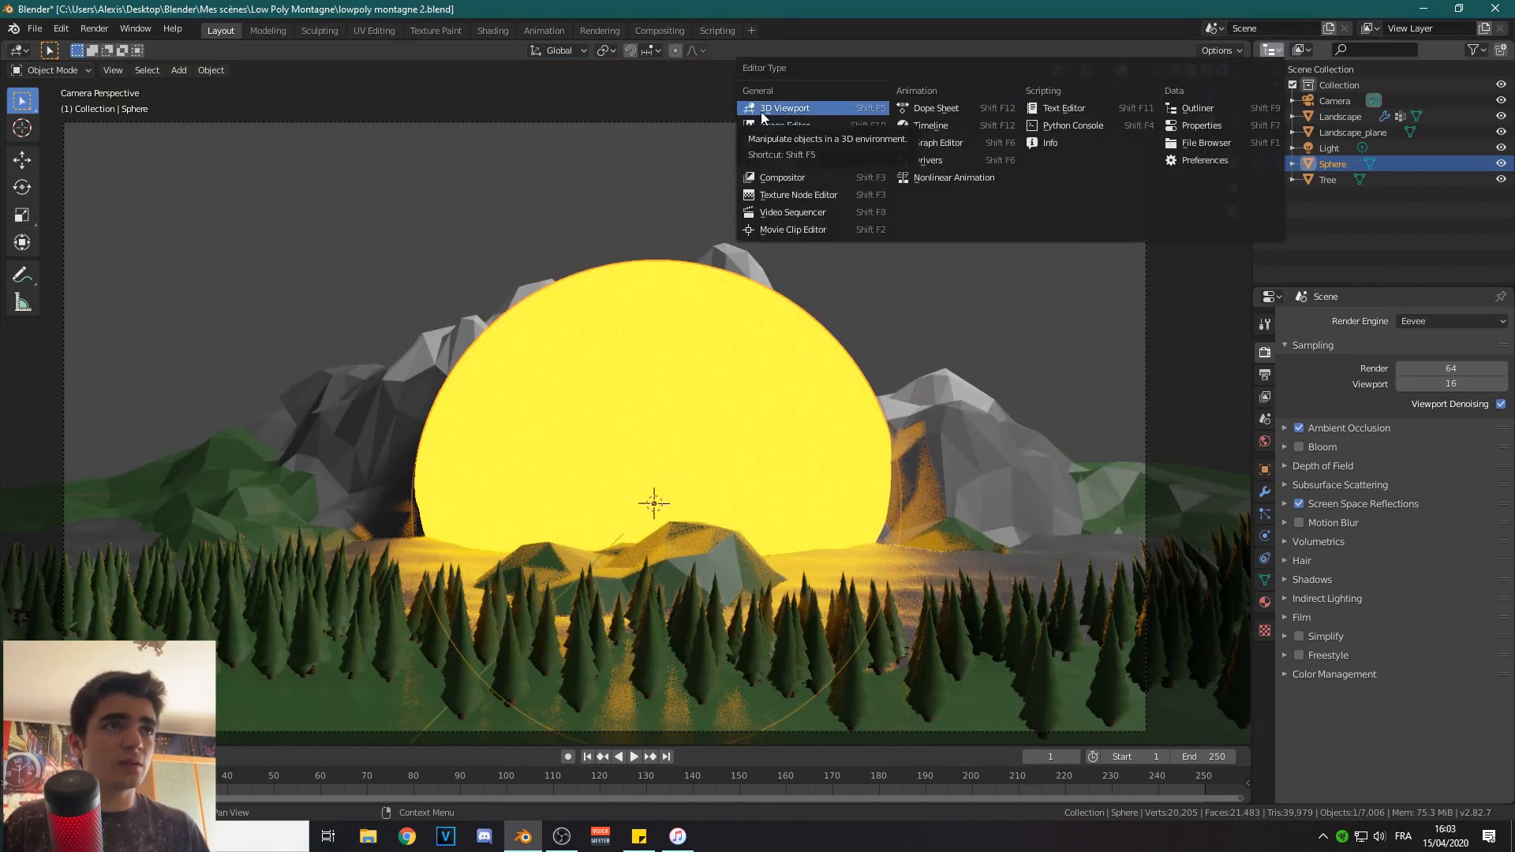
click(1272, 49)
click(785, 109)
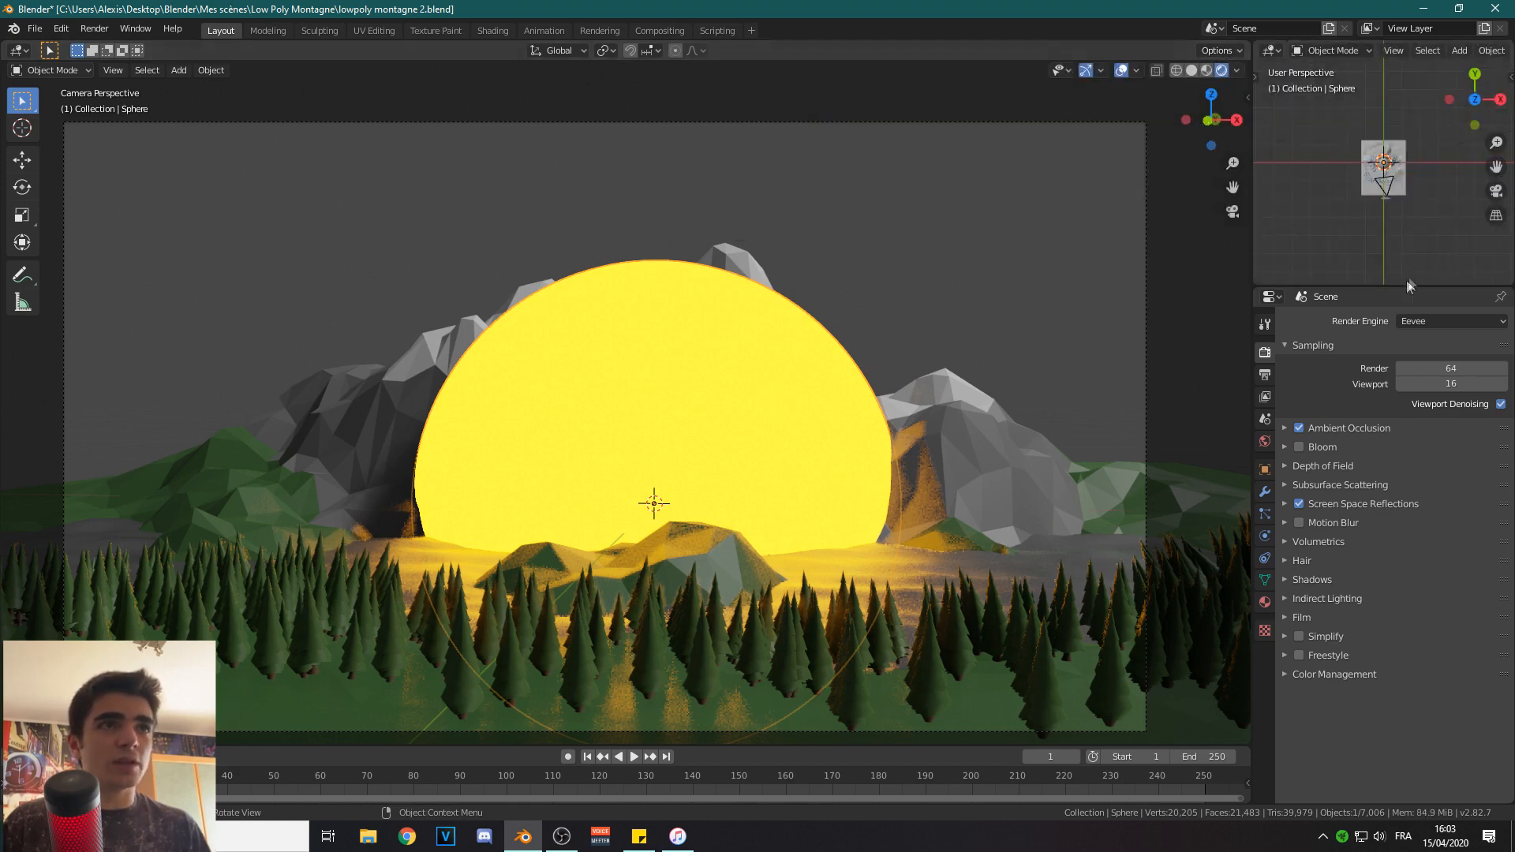
Move the sun sphere behind the mountain and raise it so that it rises above the peaks.
key(g)
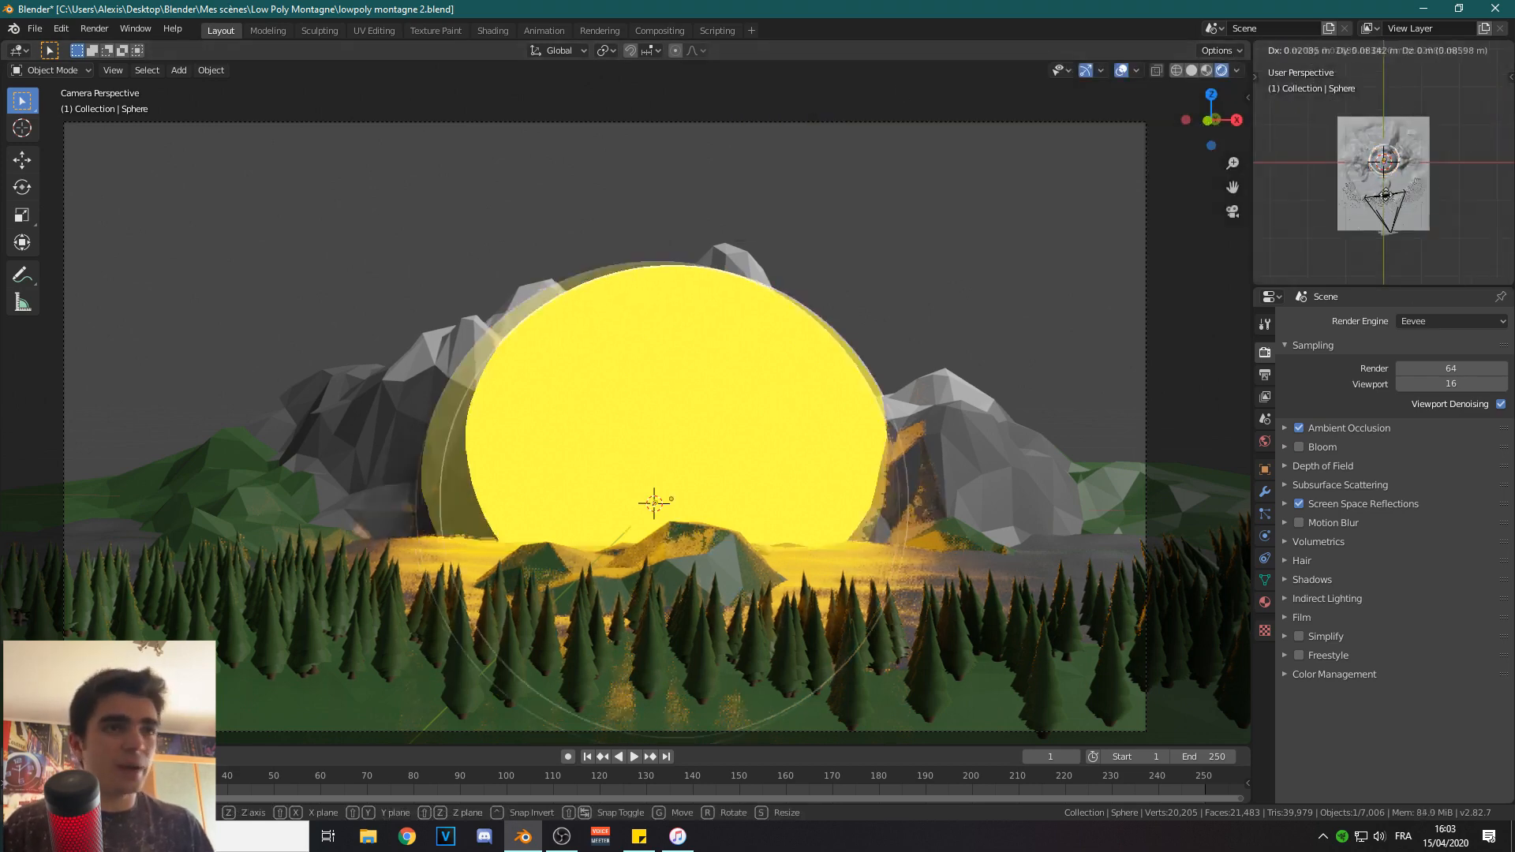
click(1382, 162)
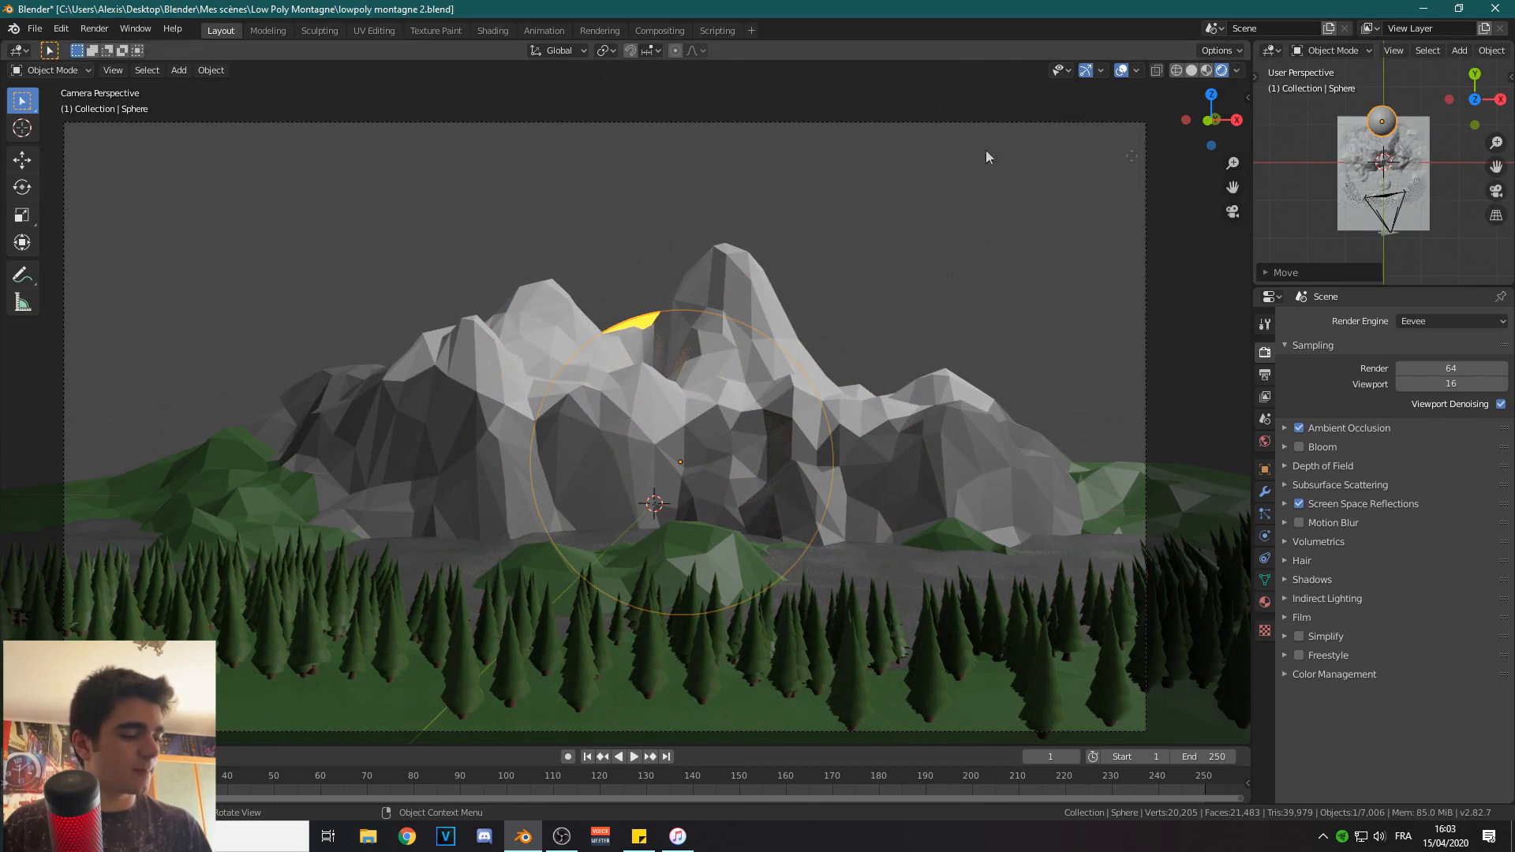
click(22, 159)
drag(685, 399, 684, 297)
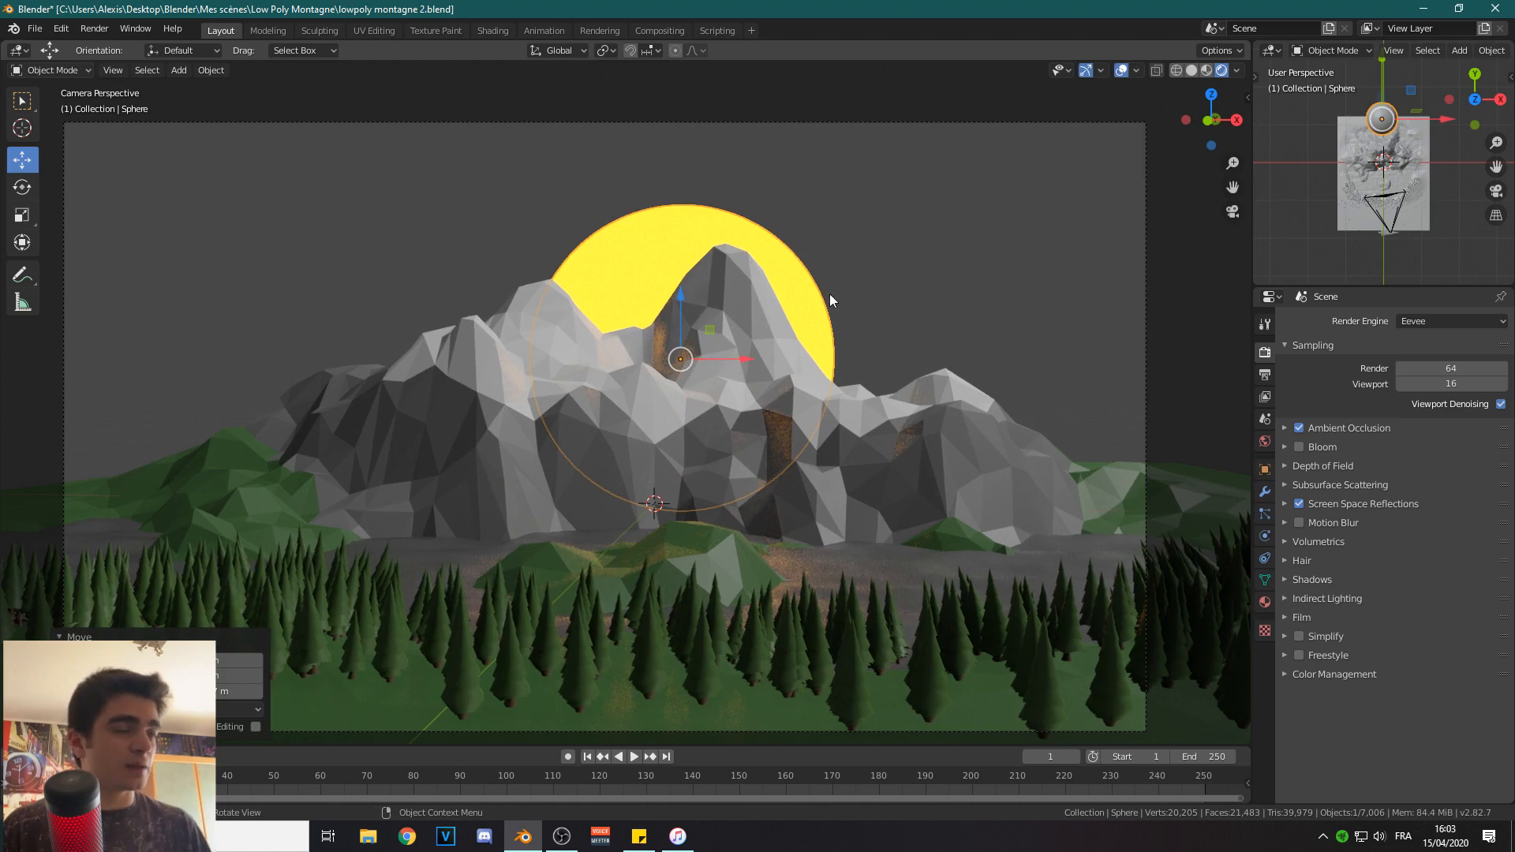
Enlarge the sun sphere to about 1.2 times its size, shift it slightly left and down behind the peaks, and deselect it.
key(s)
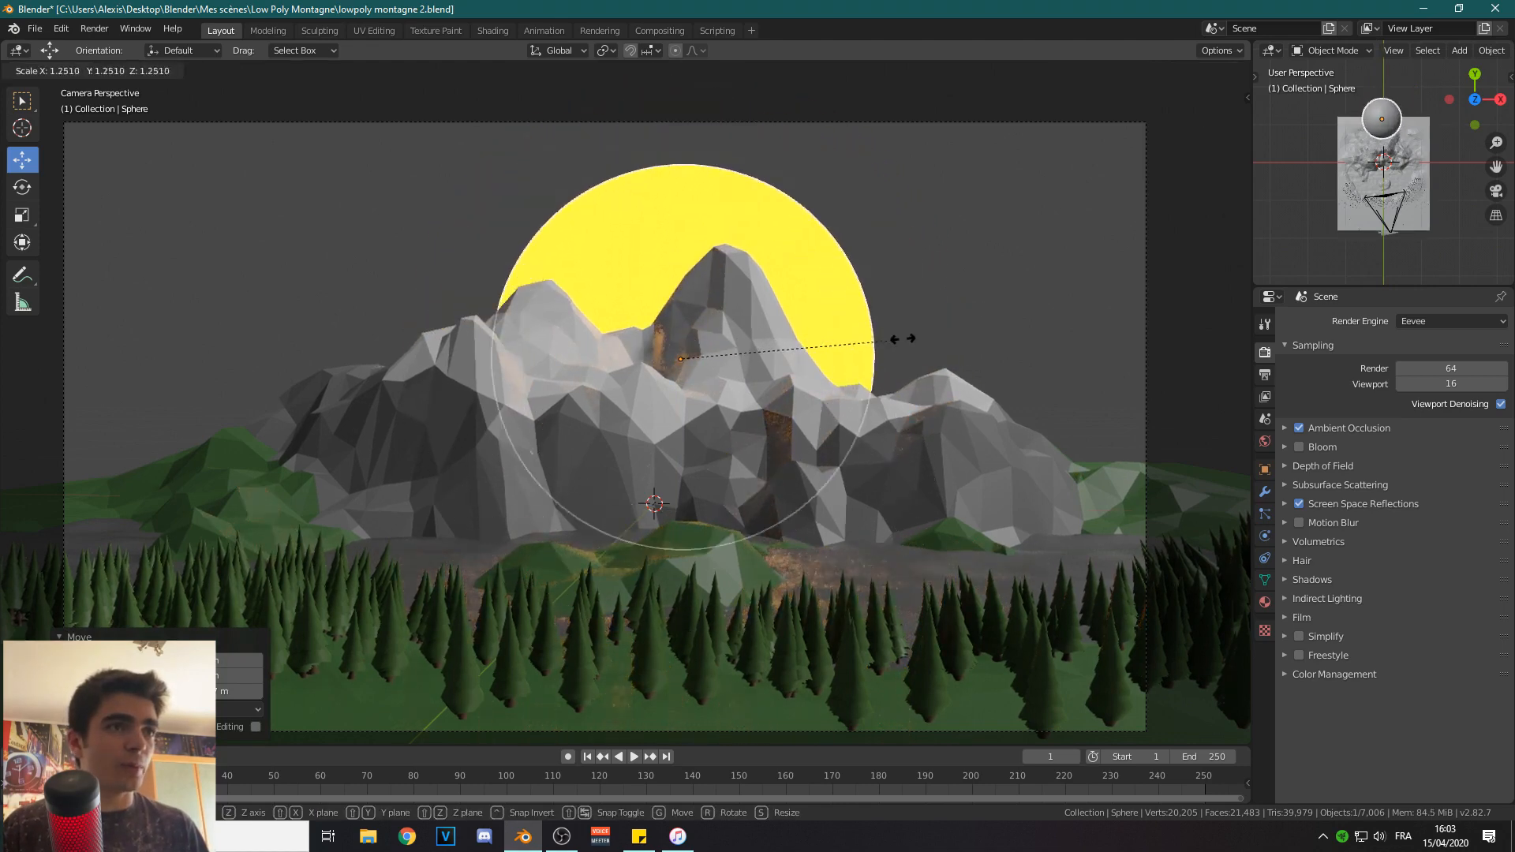
click(862, 346)
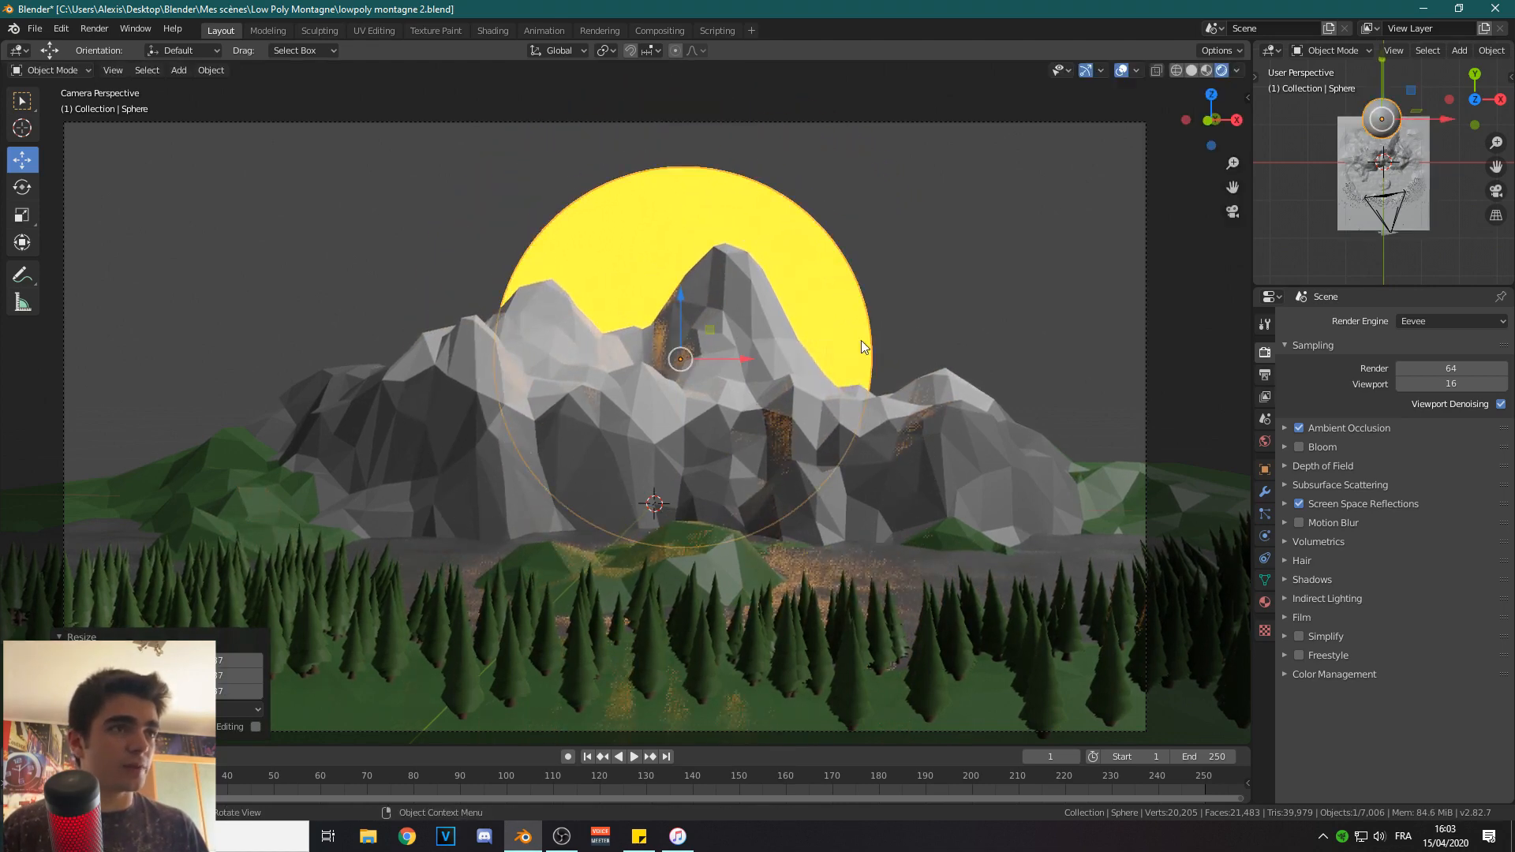
key(g)
click(813, 361)
click(1026, 219)
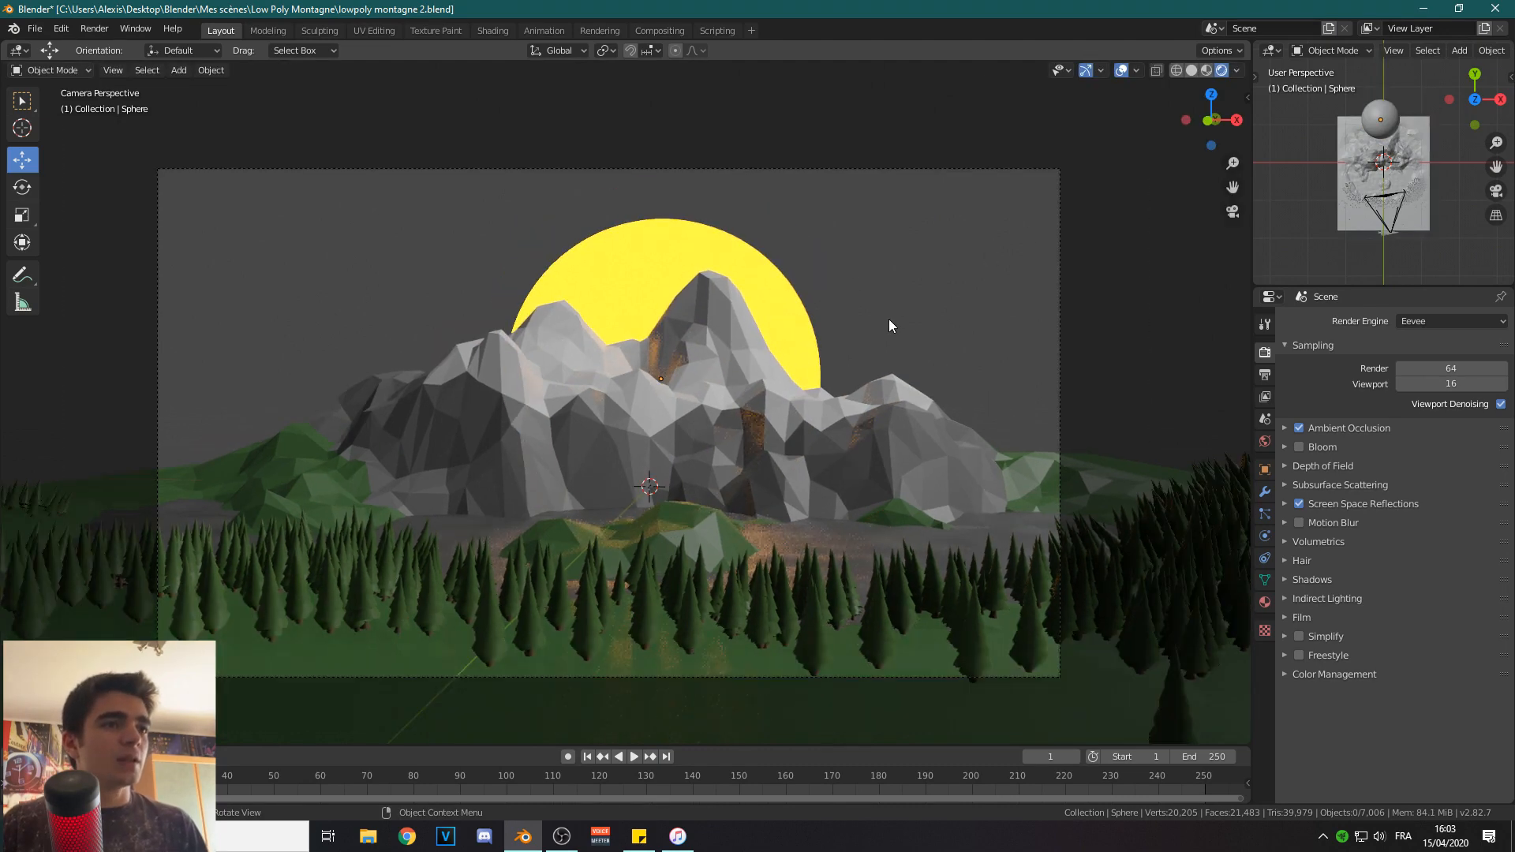
Set the roughness of the lake plane's material to 0 so the water becomes fully reflective.
key(a)
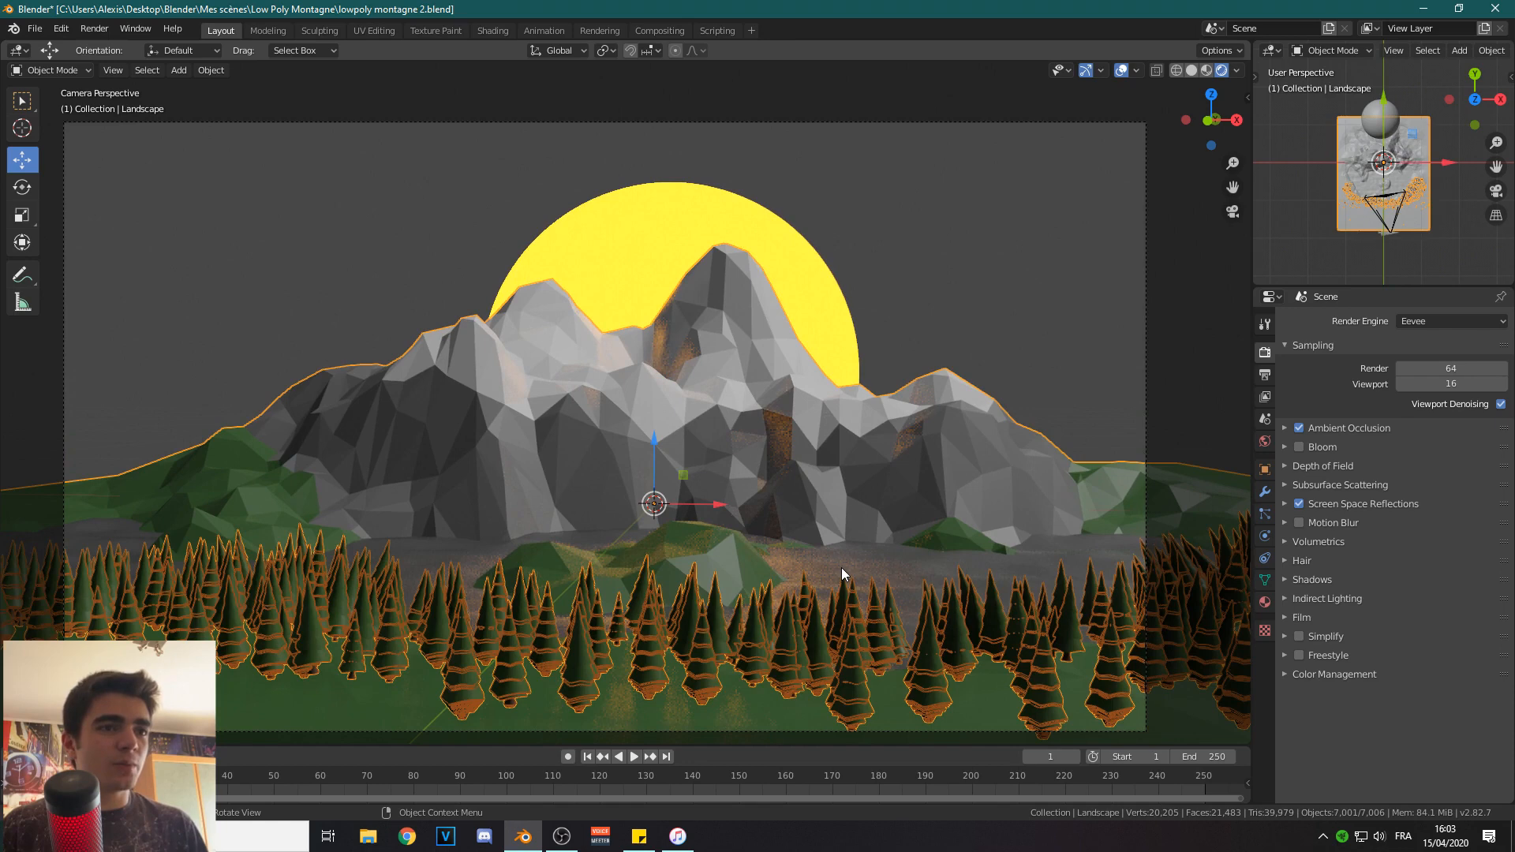
click(1265, 602)
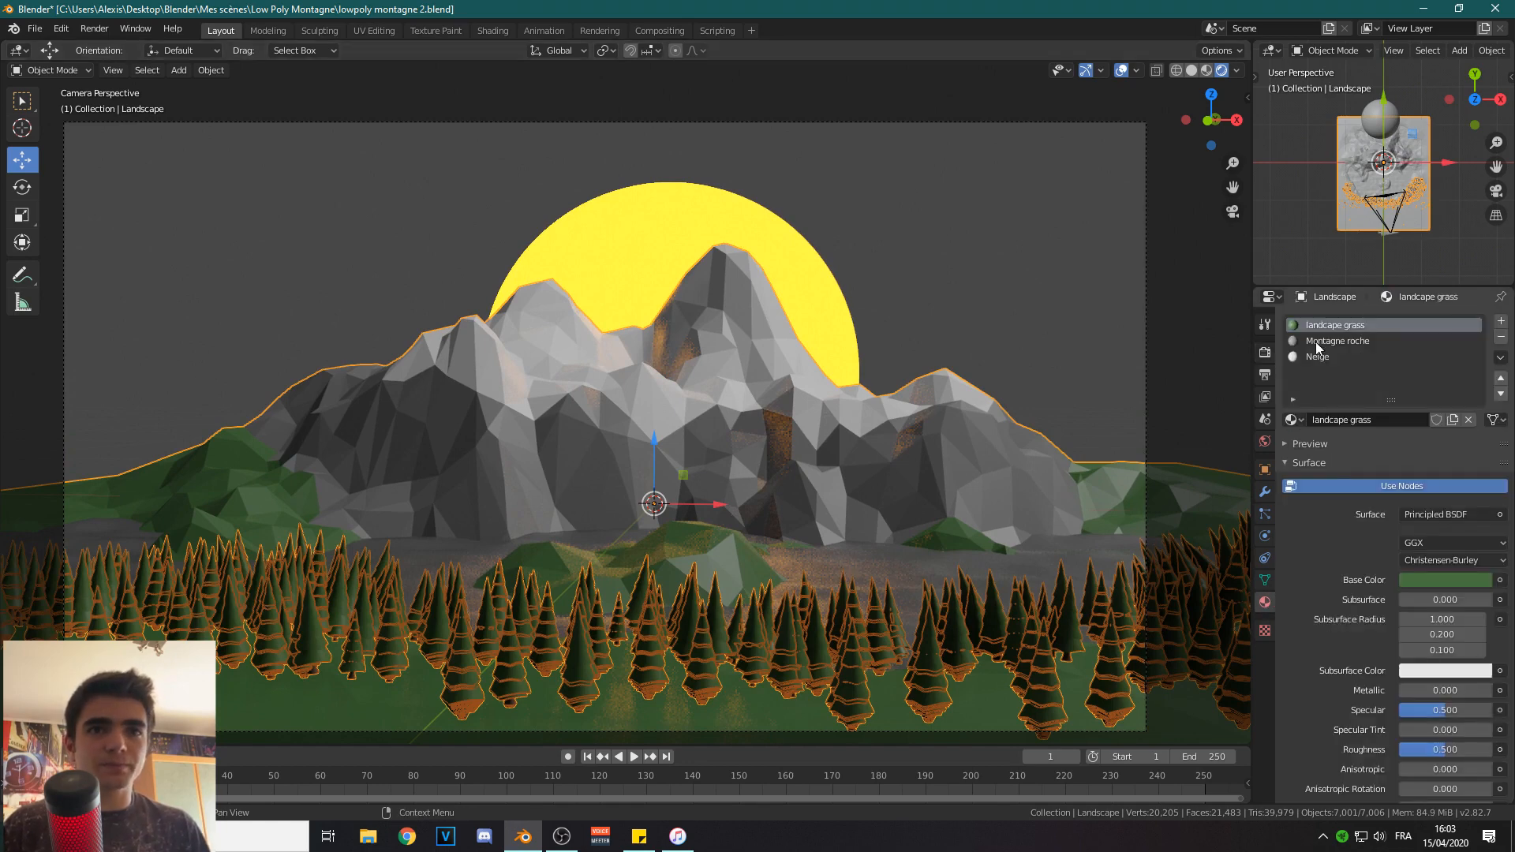
click(840, 556)
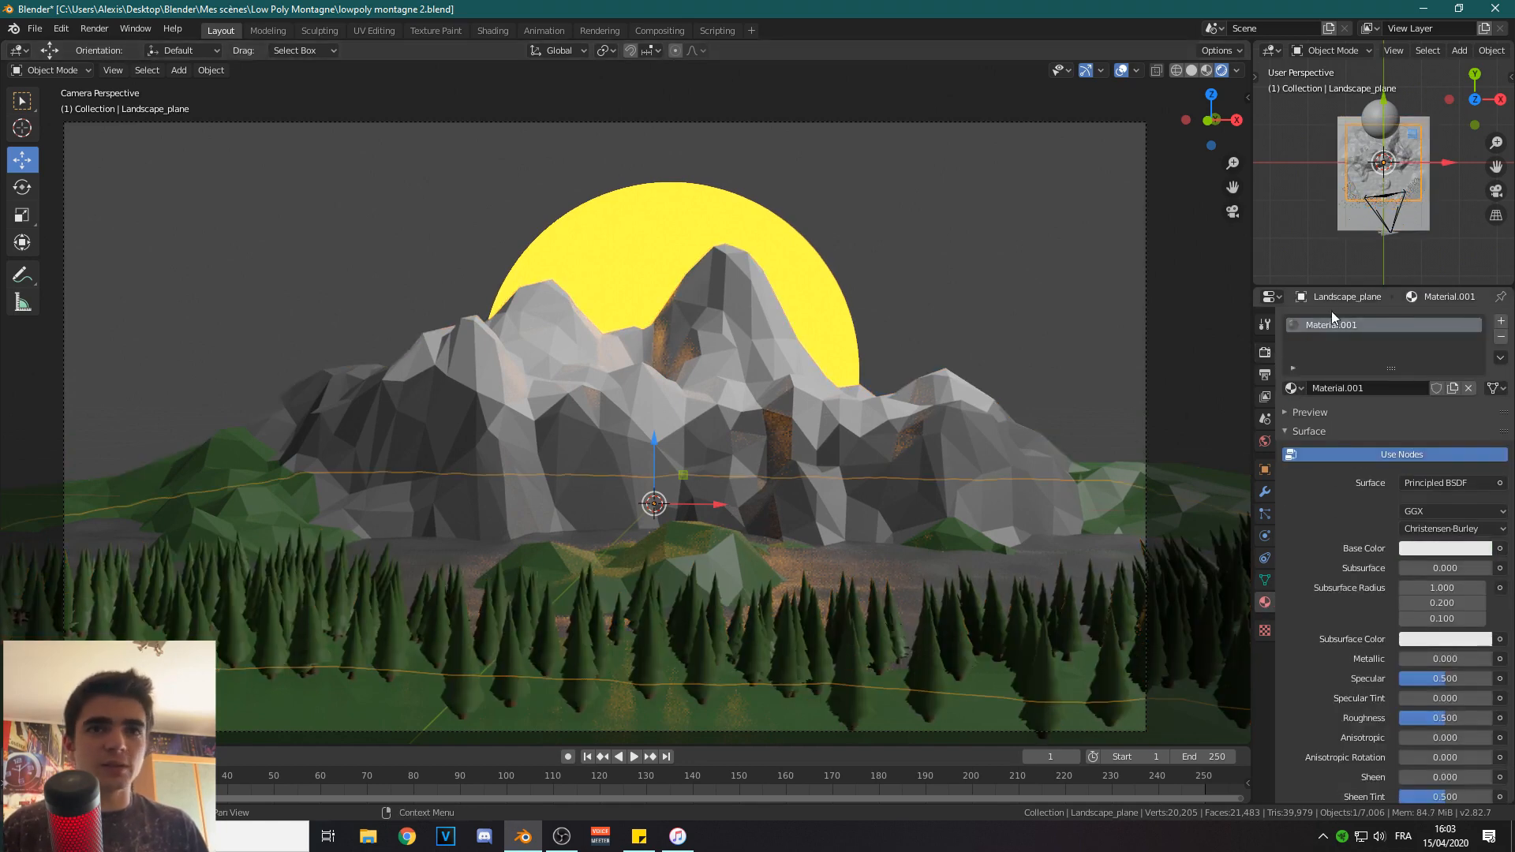
scroll(1357, 614, down, 5)
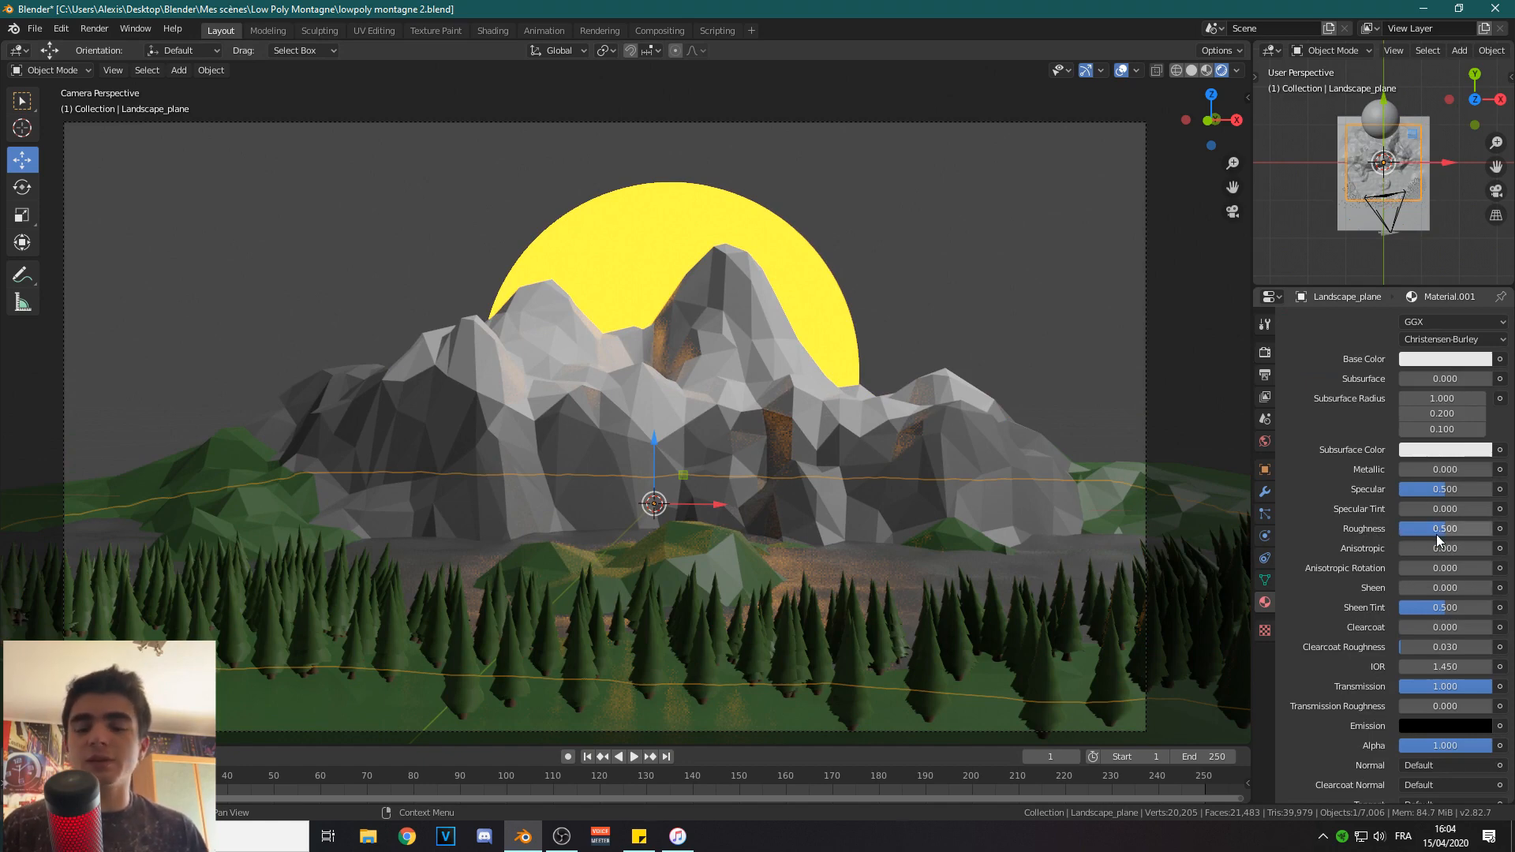
drag(1446, 532, 1389, 529)
middle_drag(893, 590, 895, 544)
scroll(868, 481, down, 2)
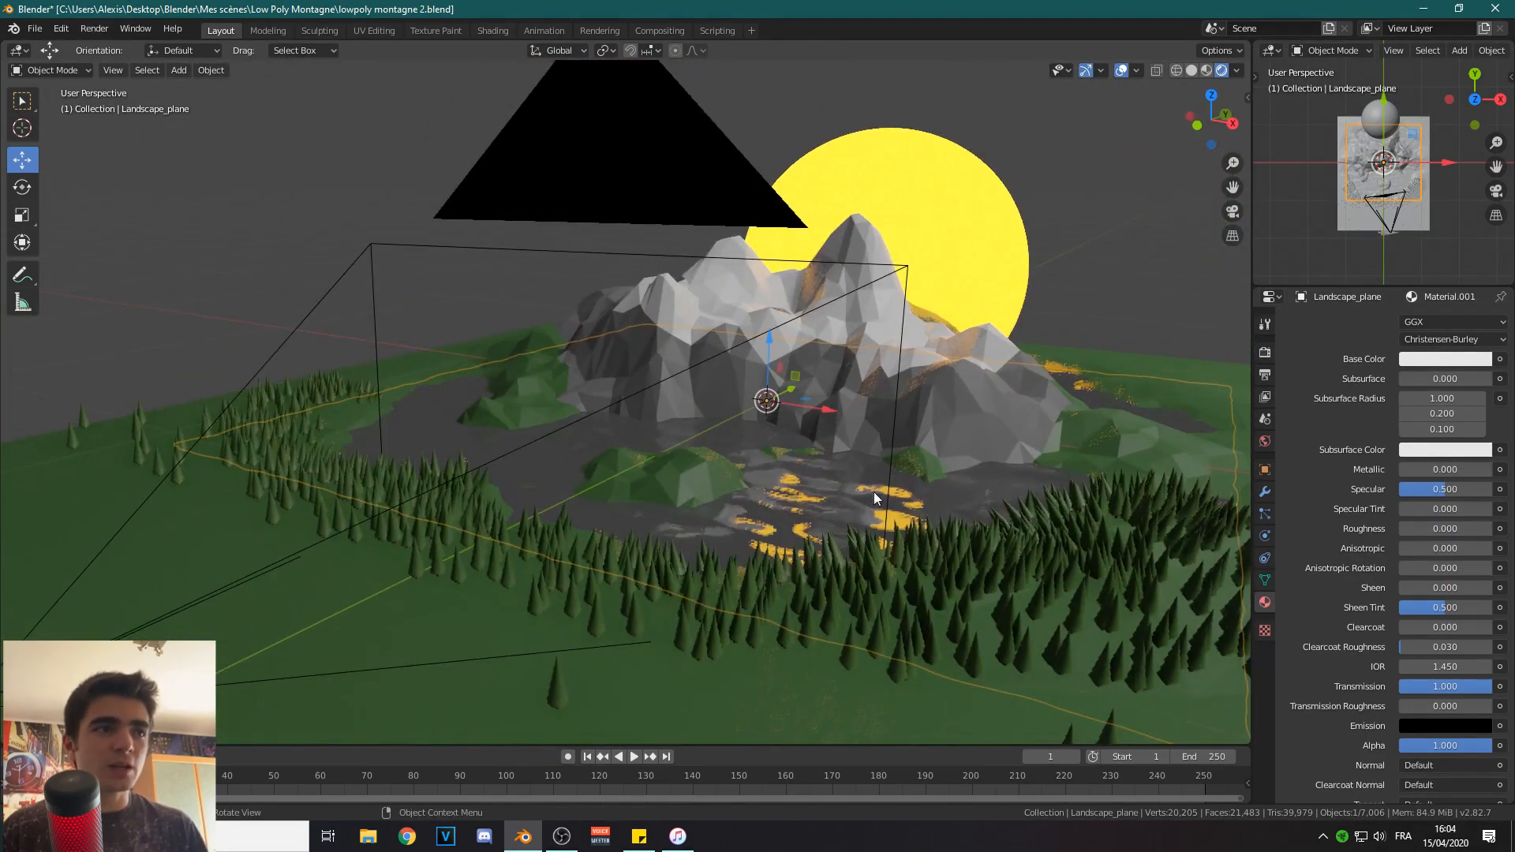
key(KP_0)
scroll(794, 423, down, 3)
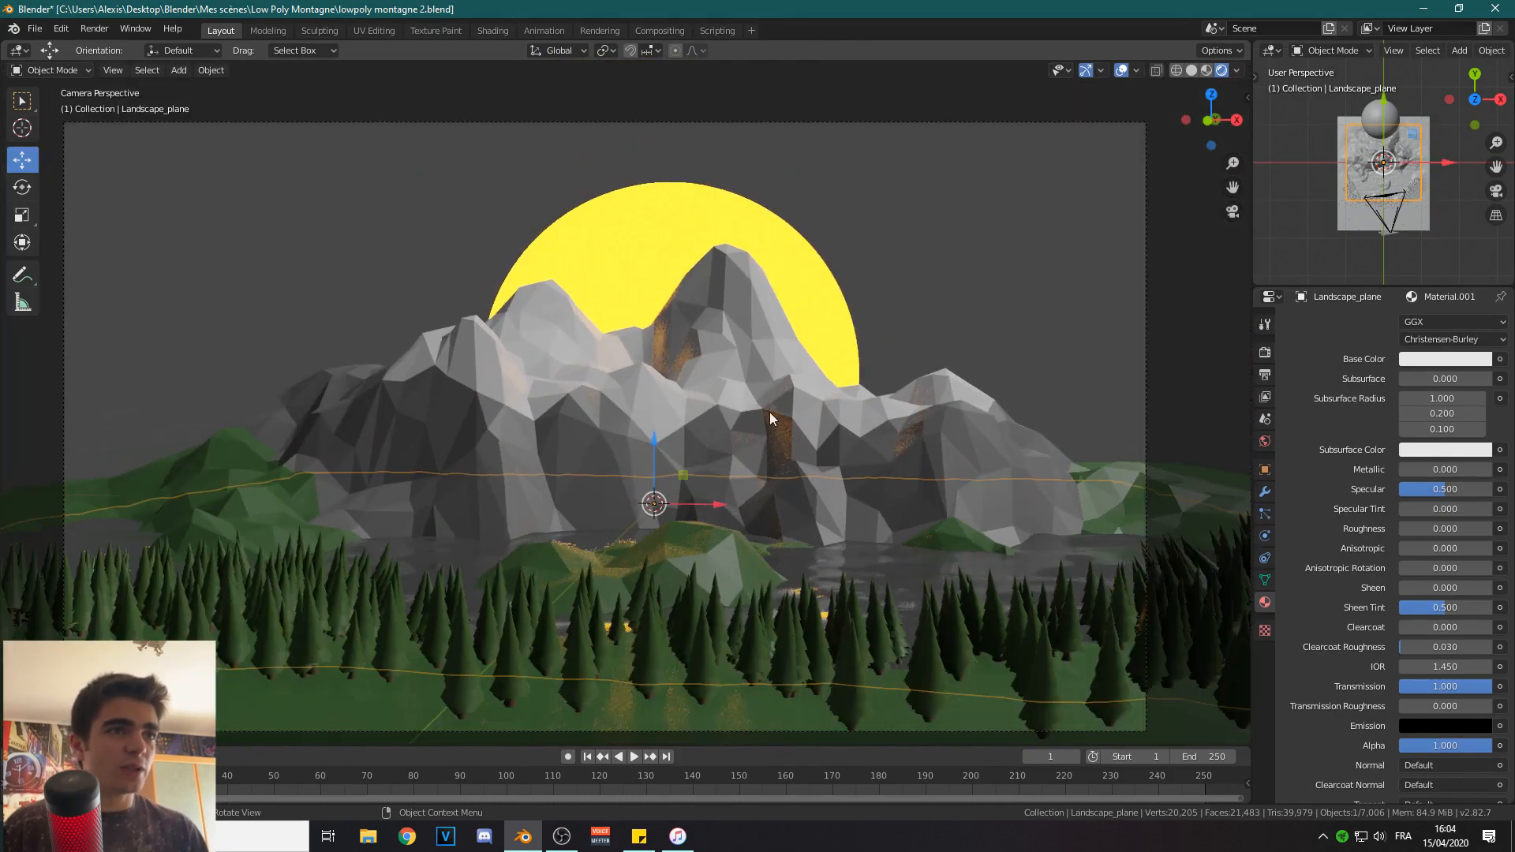
Set the roughness of the landscape's rock material "Montagne roche" to 0.700.
click(774, 440)
scroll(763, 397, up, 2)
scroll(762, 396, down, 2)
scroll(1414, 509, up, 5)
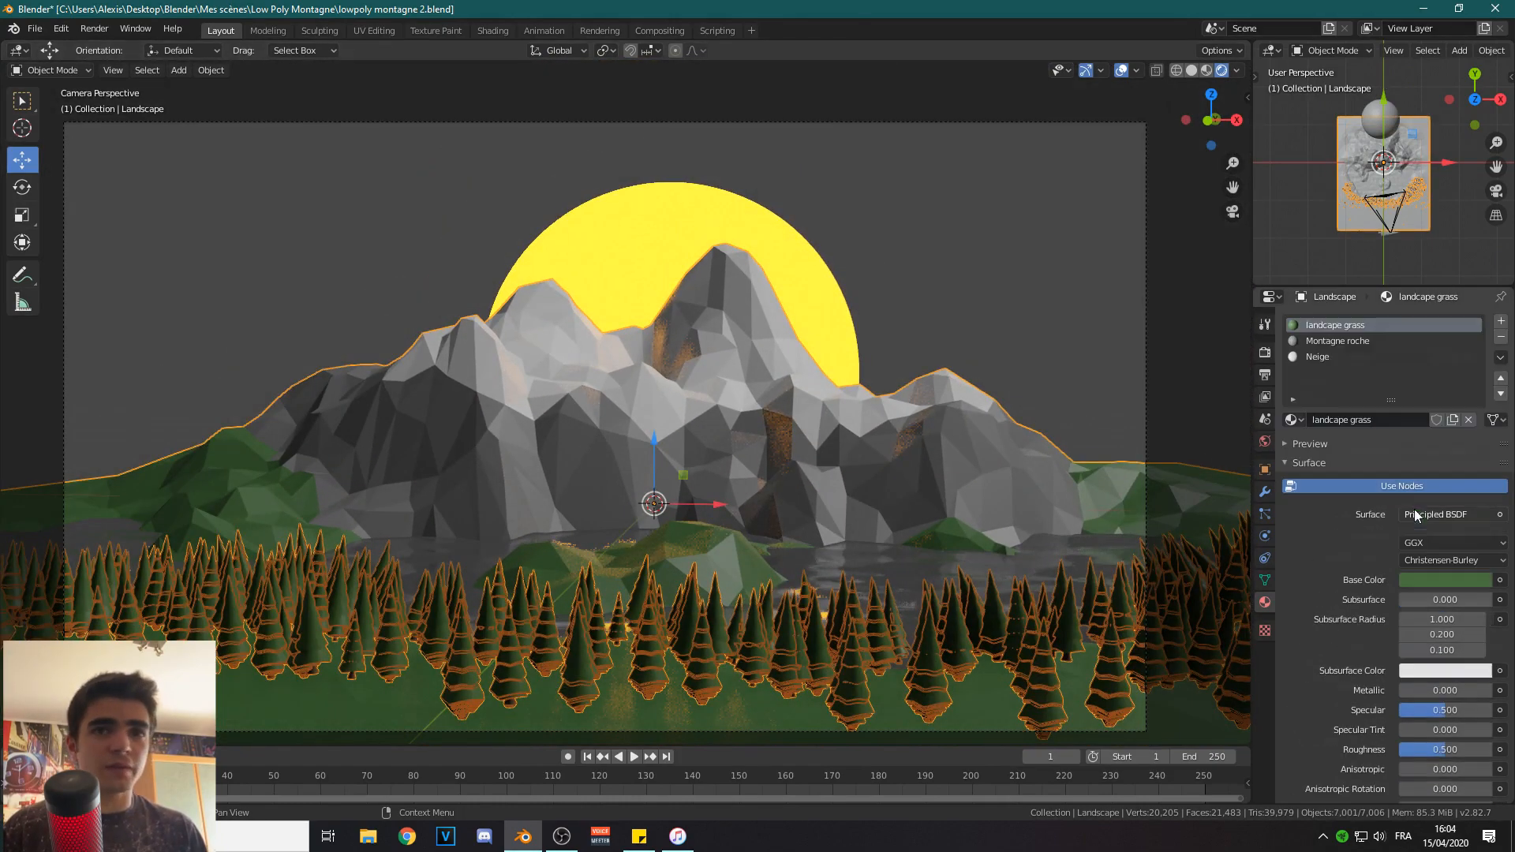
click(1319, 339)
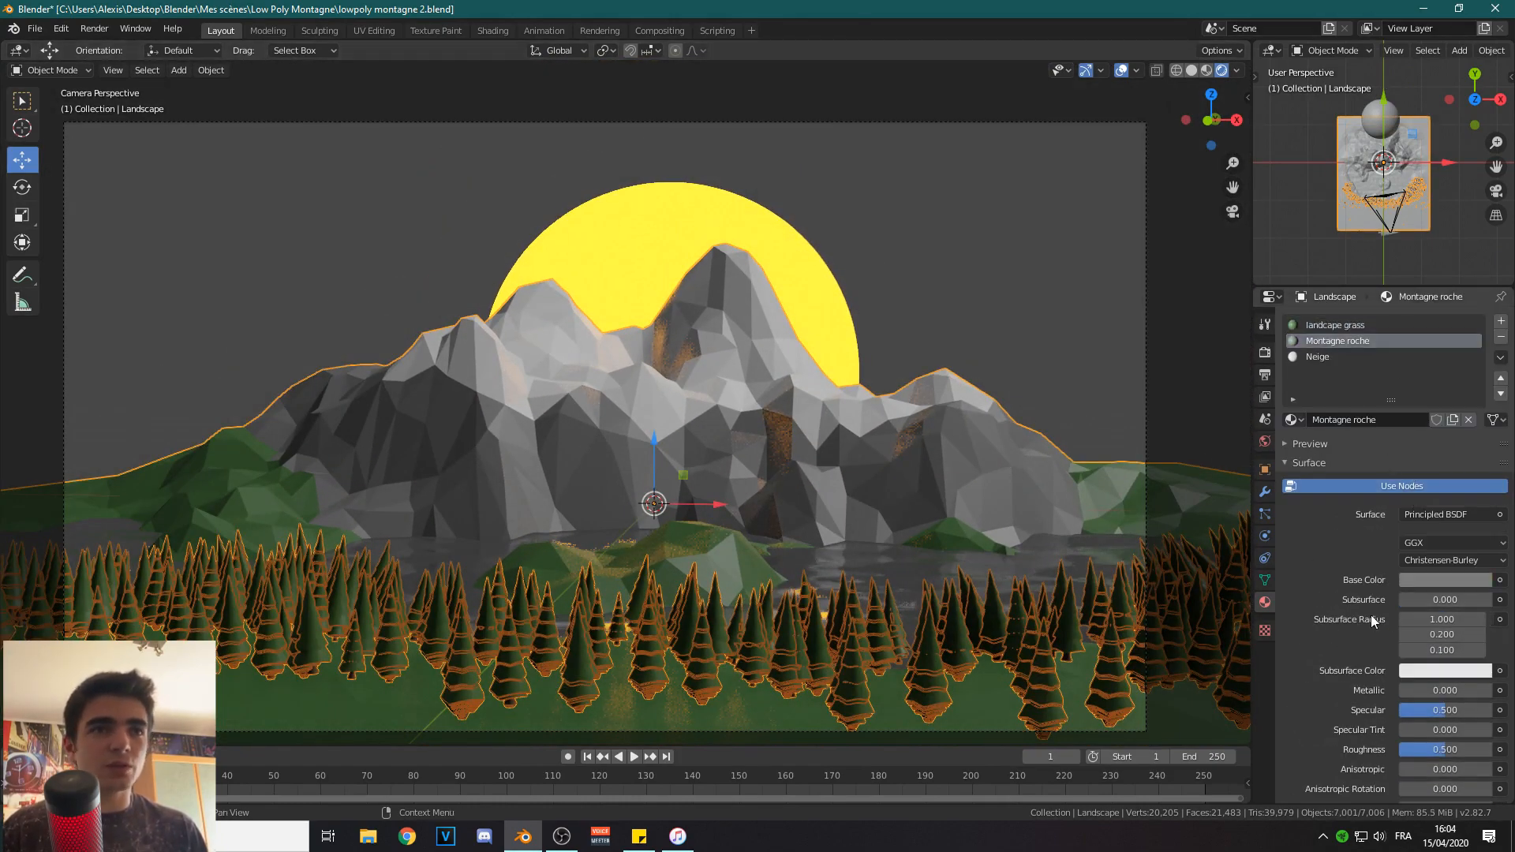
scroll(1377, 617, down, 5)
mouse_move(1445, 592)
mouse_down()
mouse_move(1399, 592)
mouse_move(1491, 592)
mouse_move(1440, 592)
mouse_move(1463, 592)
mouse_up()
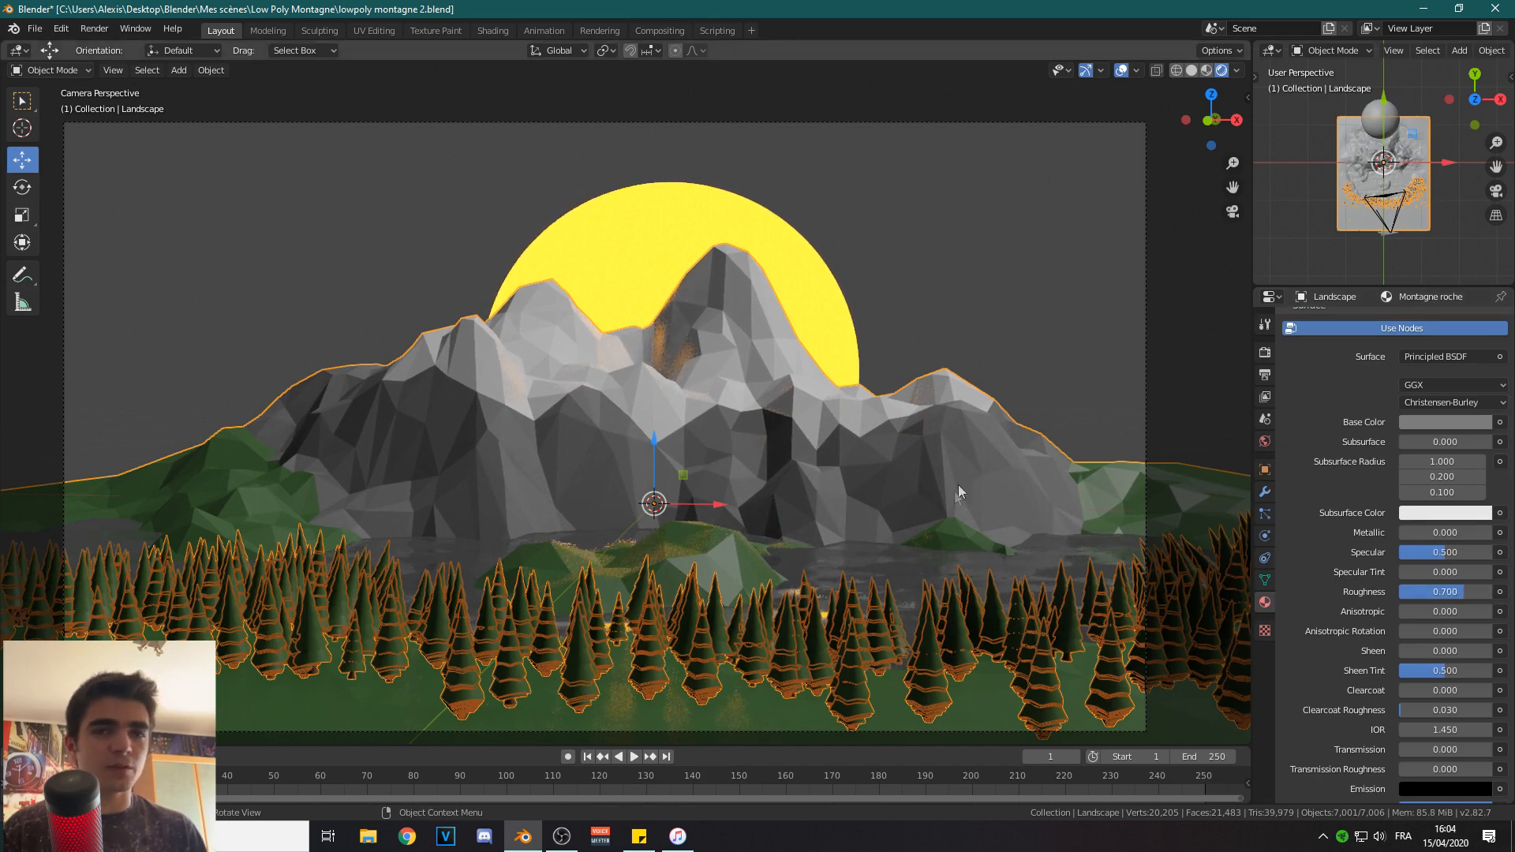
Set the roughness of the landscape's snow material "Neige" to about 0.617.
scroll(1426, 453, up, 5)
click(1315, 357)
scroll(1392, 600, down, 3)
mouse_move(1432, 656)
mouse_down()
mouse_move(1467, 656)
mouse_move(1446, 656)
mouse_up()
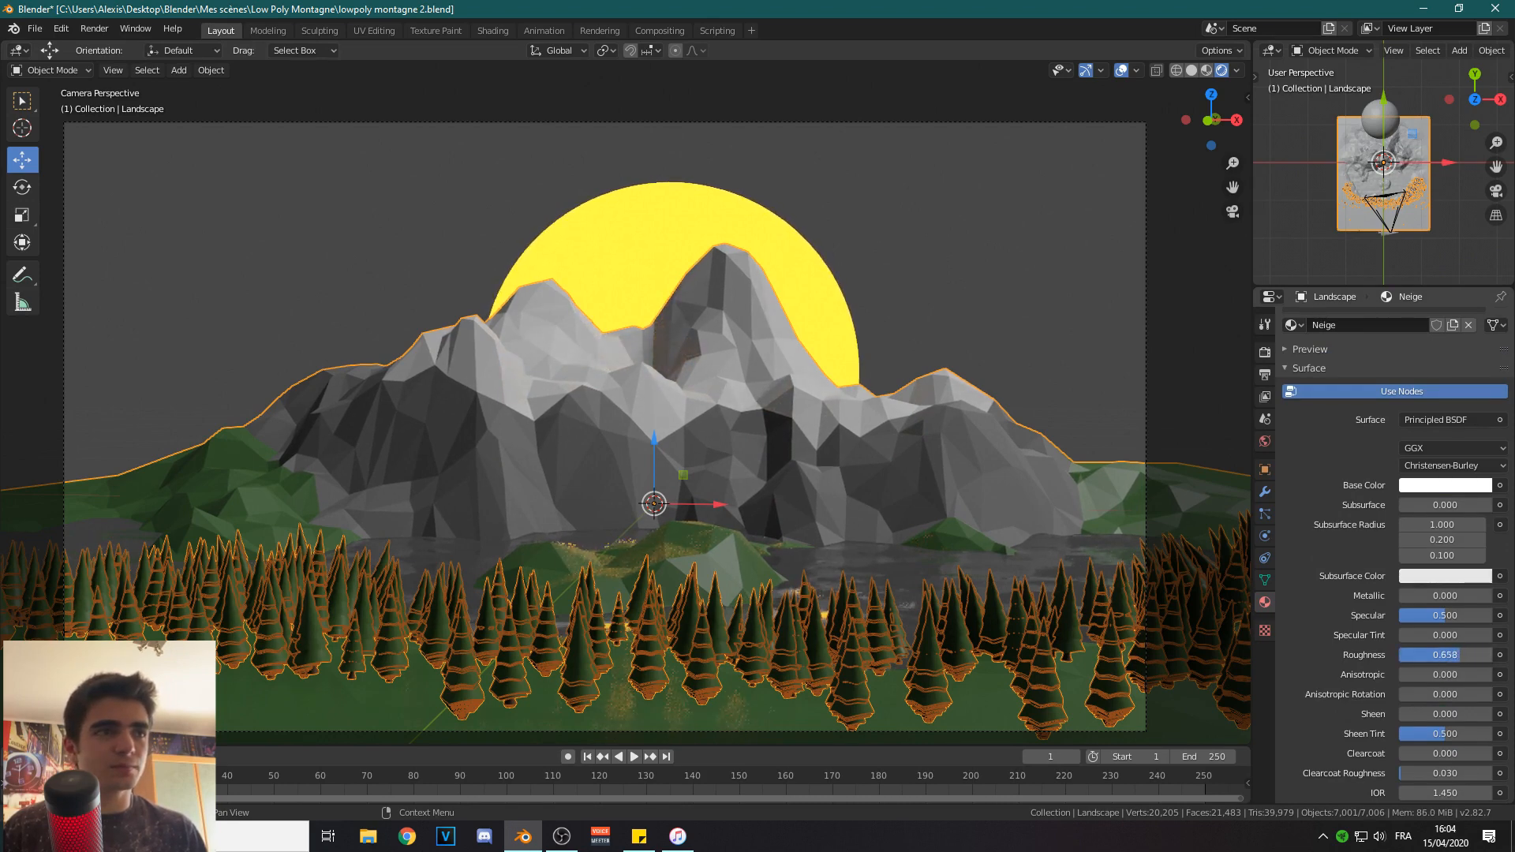
Set the roughness of the landscape's grass material to about 0.642 and deselect the landscape.
scroll(1342, 378, up, 3)
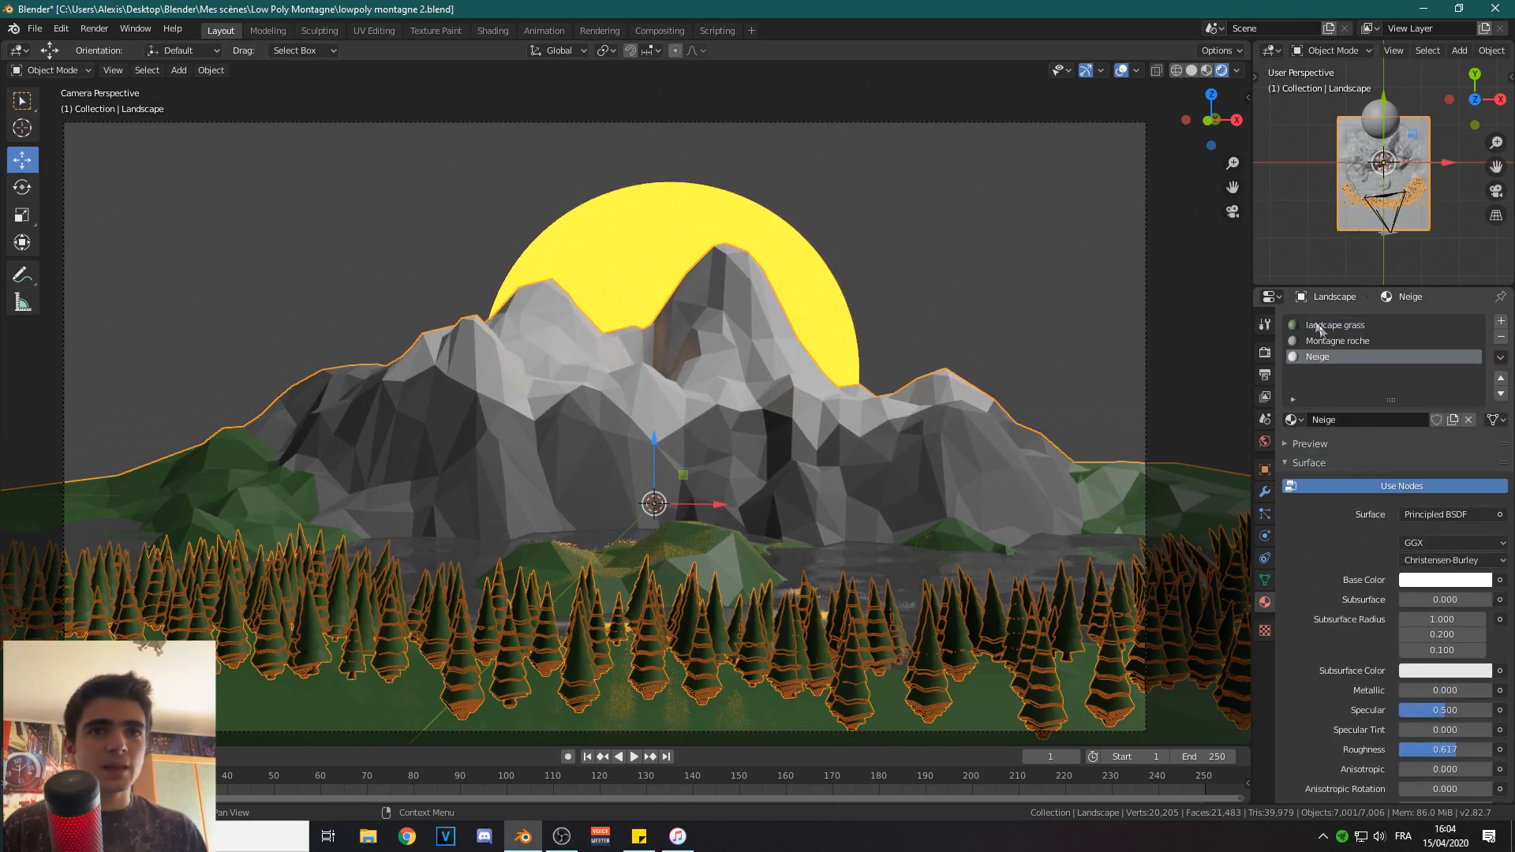
click(1321, 325)
scroll(1426, 684, down, 4)
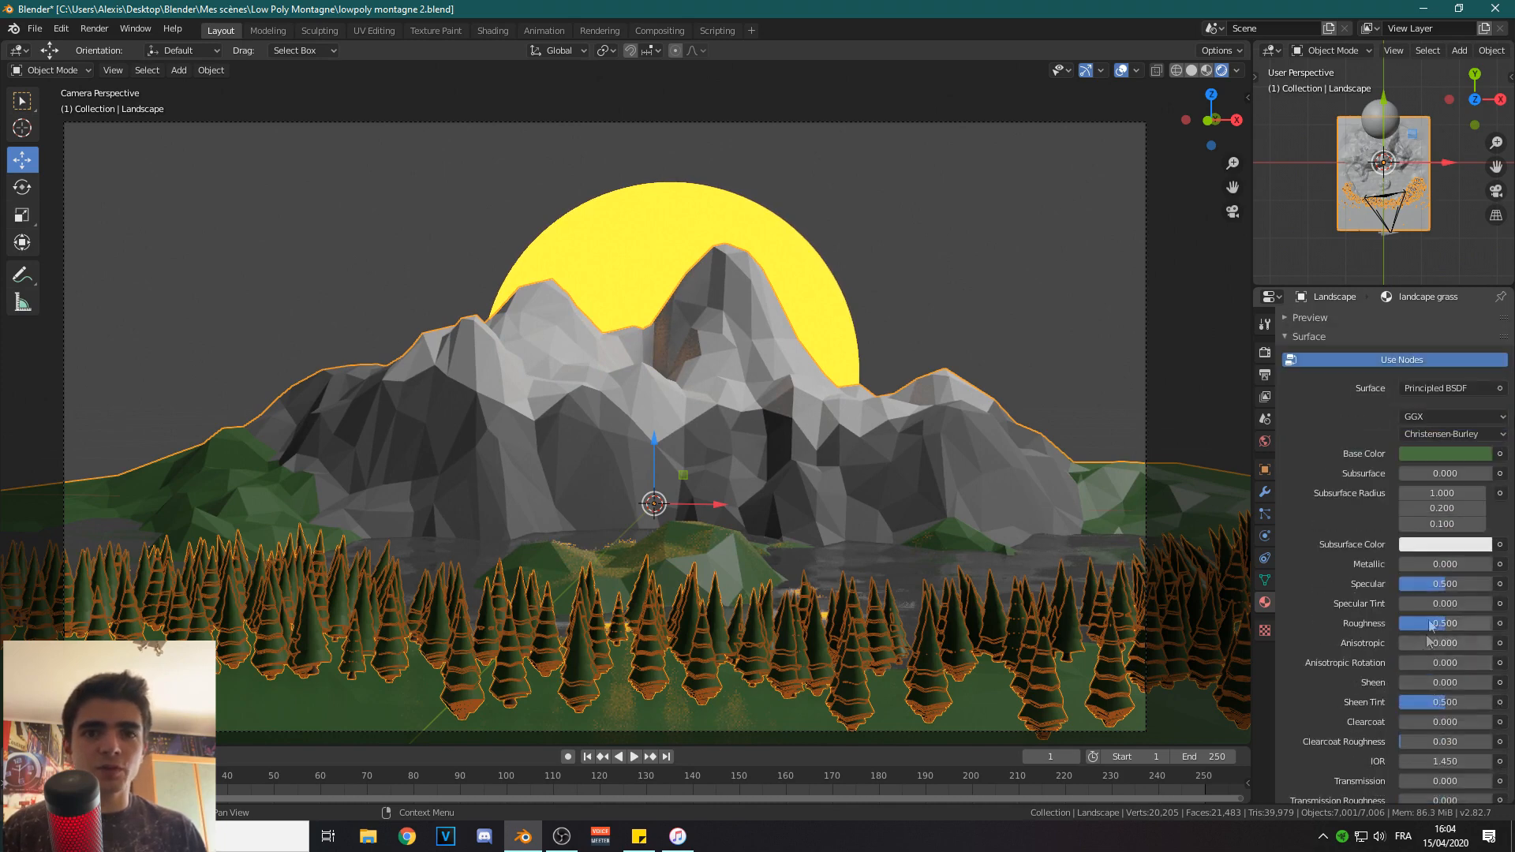
drag(1438, 625, 1445, 625)
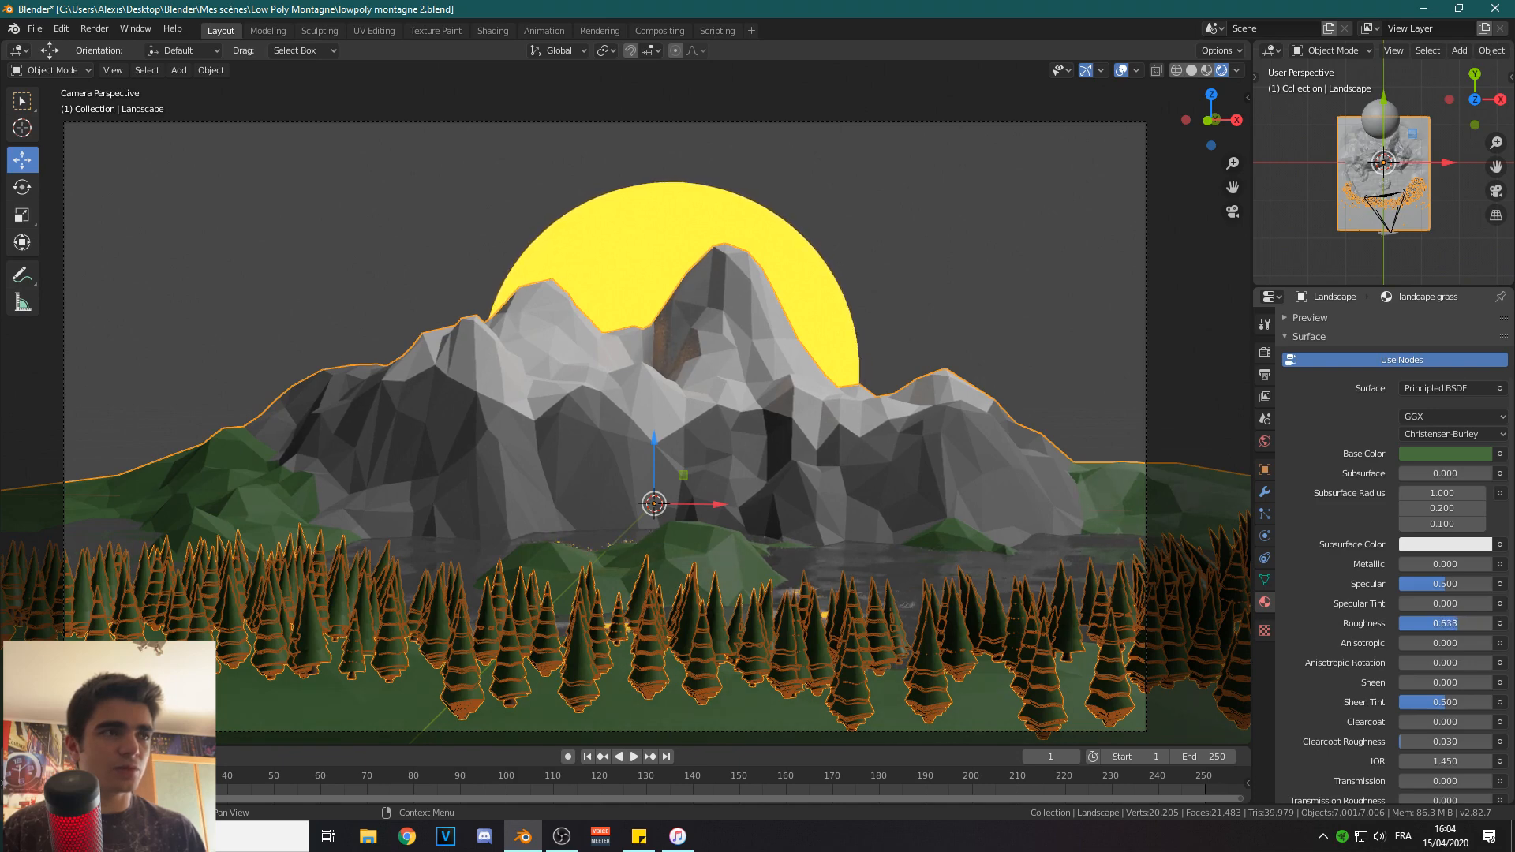
scroll(846, 472, down, 2)
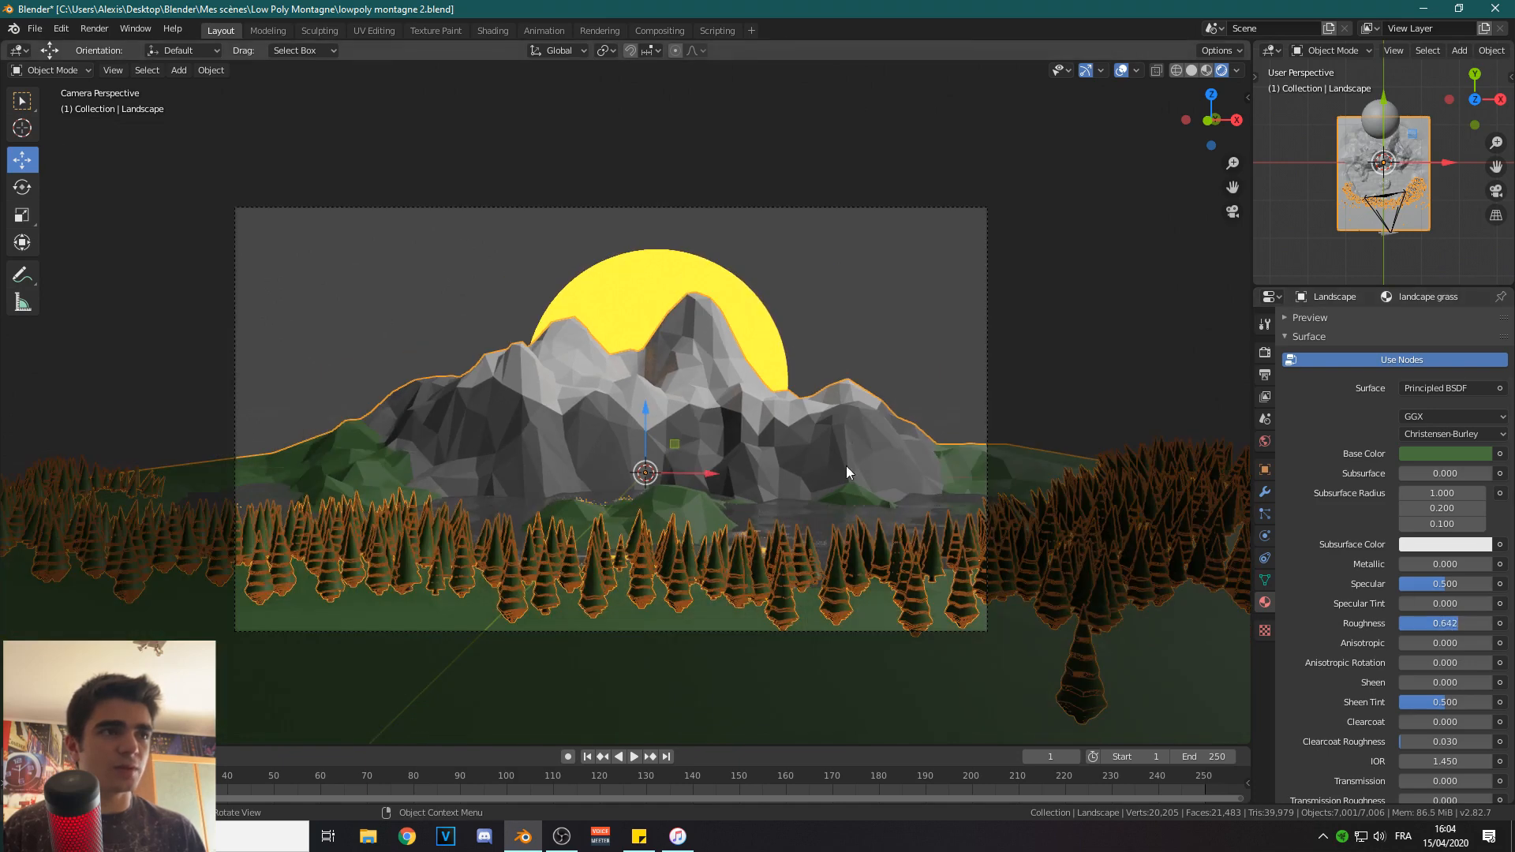
click(887, 305)
scroll(829, 443, up, 2)
scroll(798, 446, down, 3)
scroll(806, 442, up, 3)
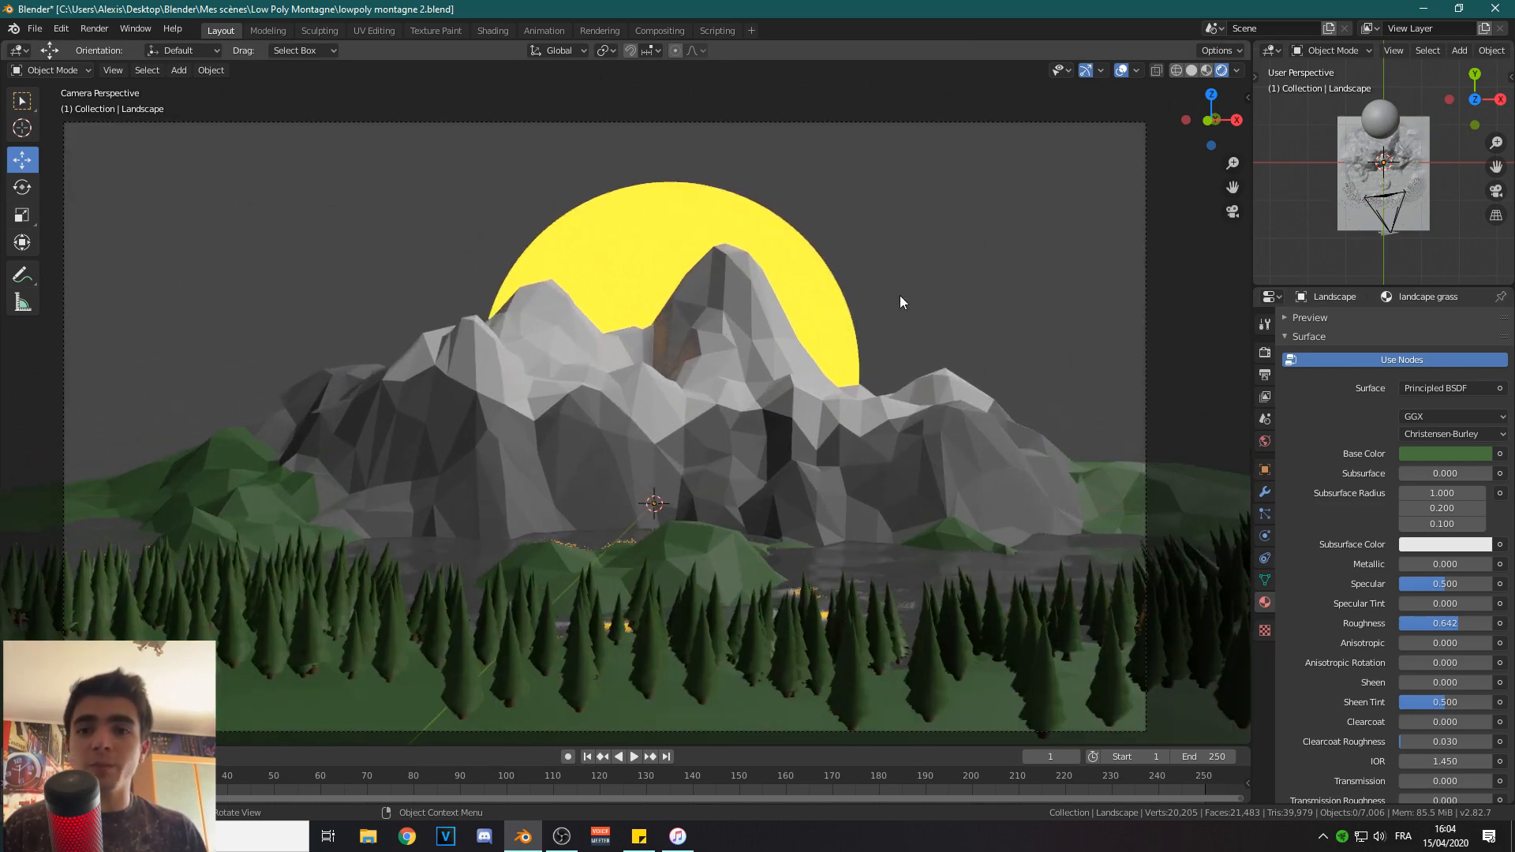
Assign an Environment Texture to the world background colour and load spruit_sunrise_4k.hdr from the HDRI folder.
click(1264, 440)
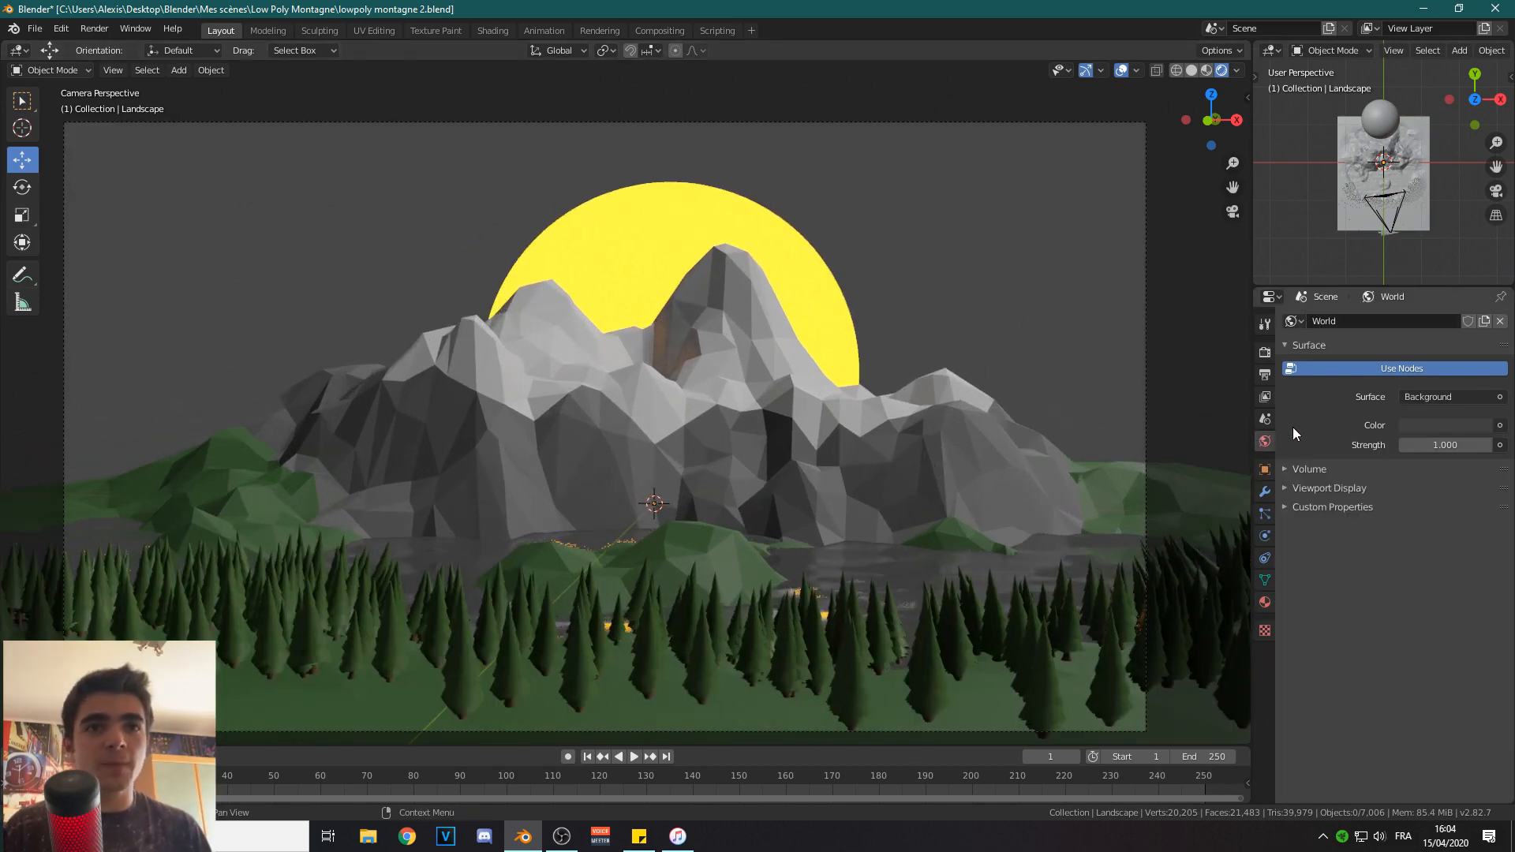
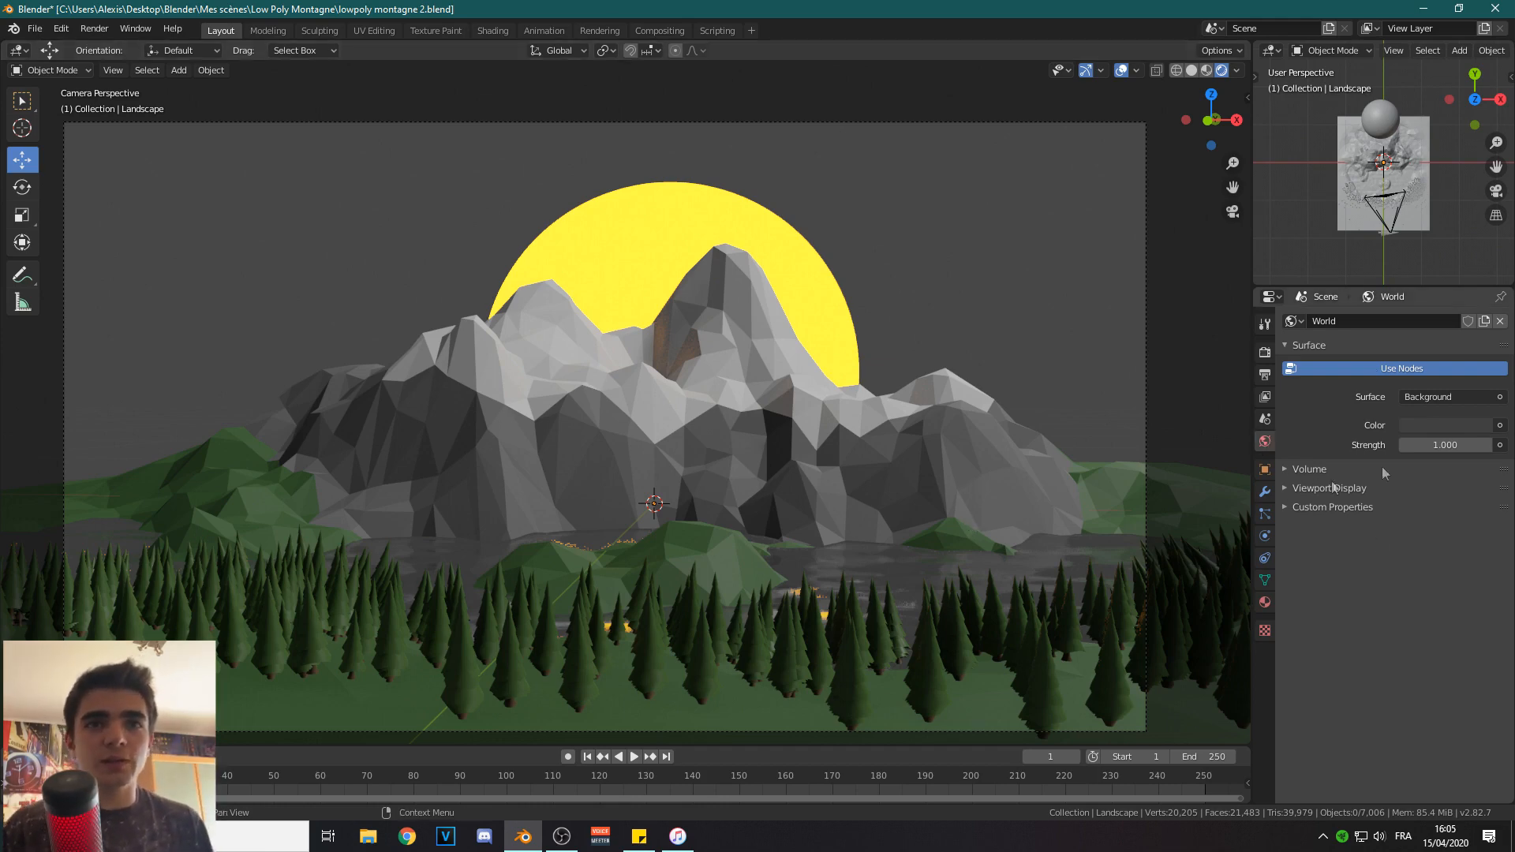
click(1500, 426)
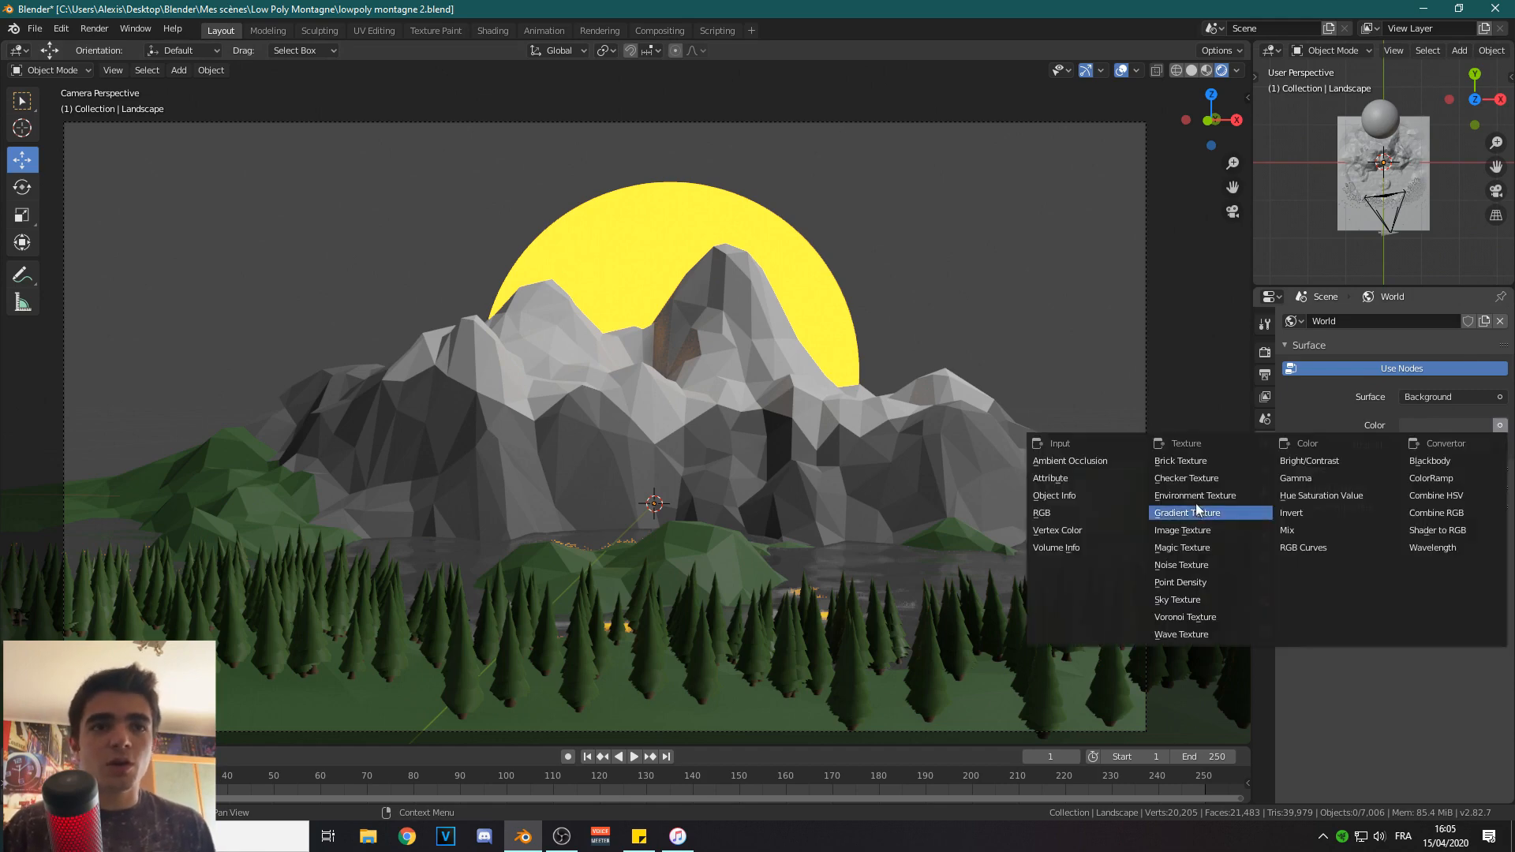
click(1219, 509)
click(1488, 445)
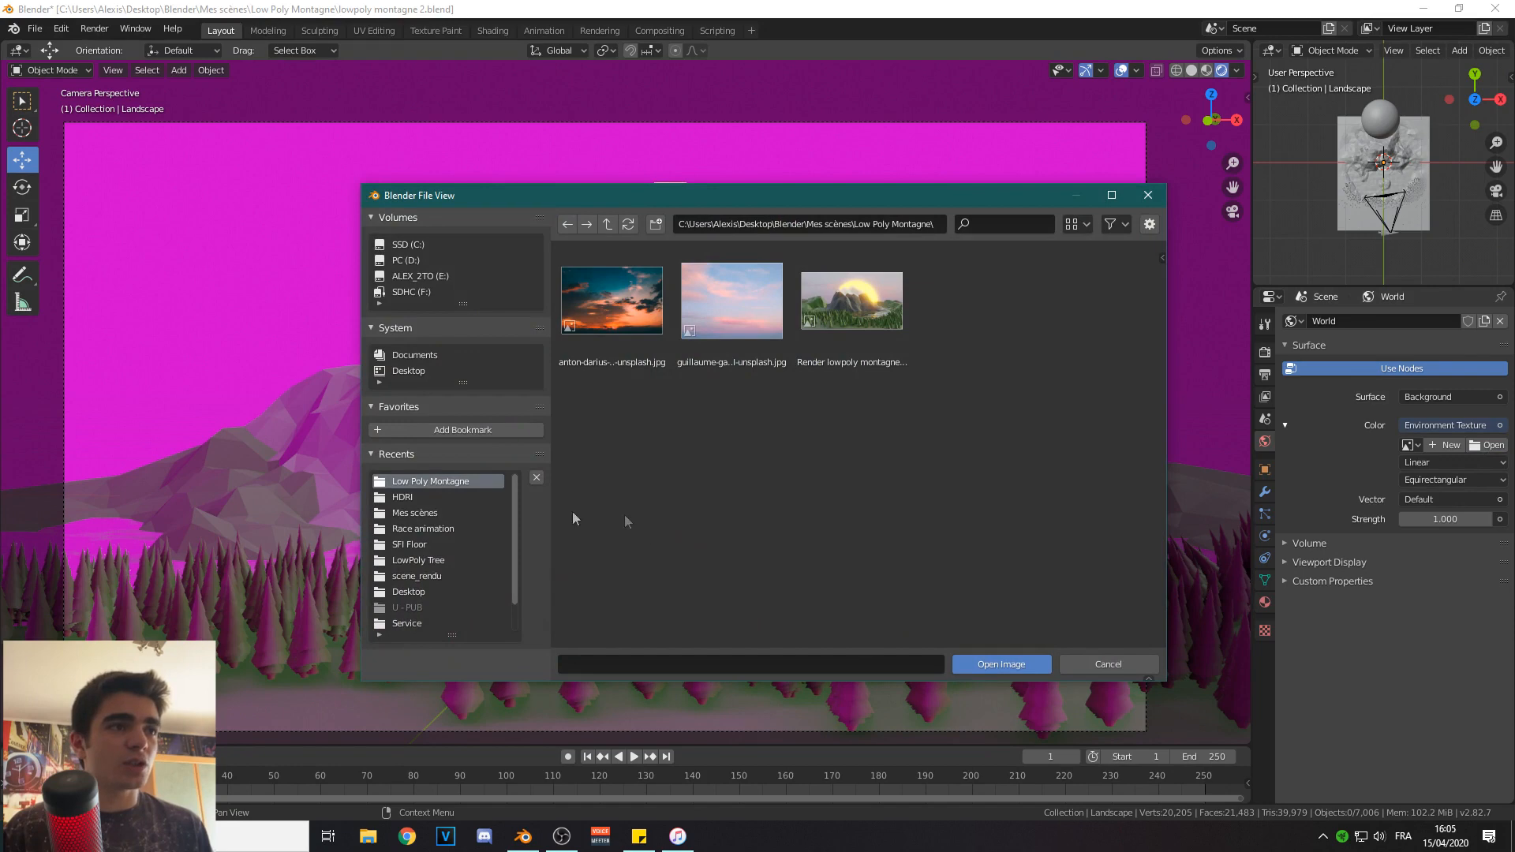
click(404, 498)
click(1114, 447)
click(1010, 664)
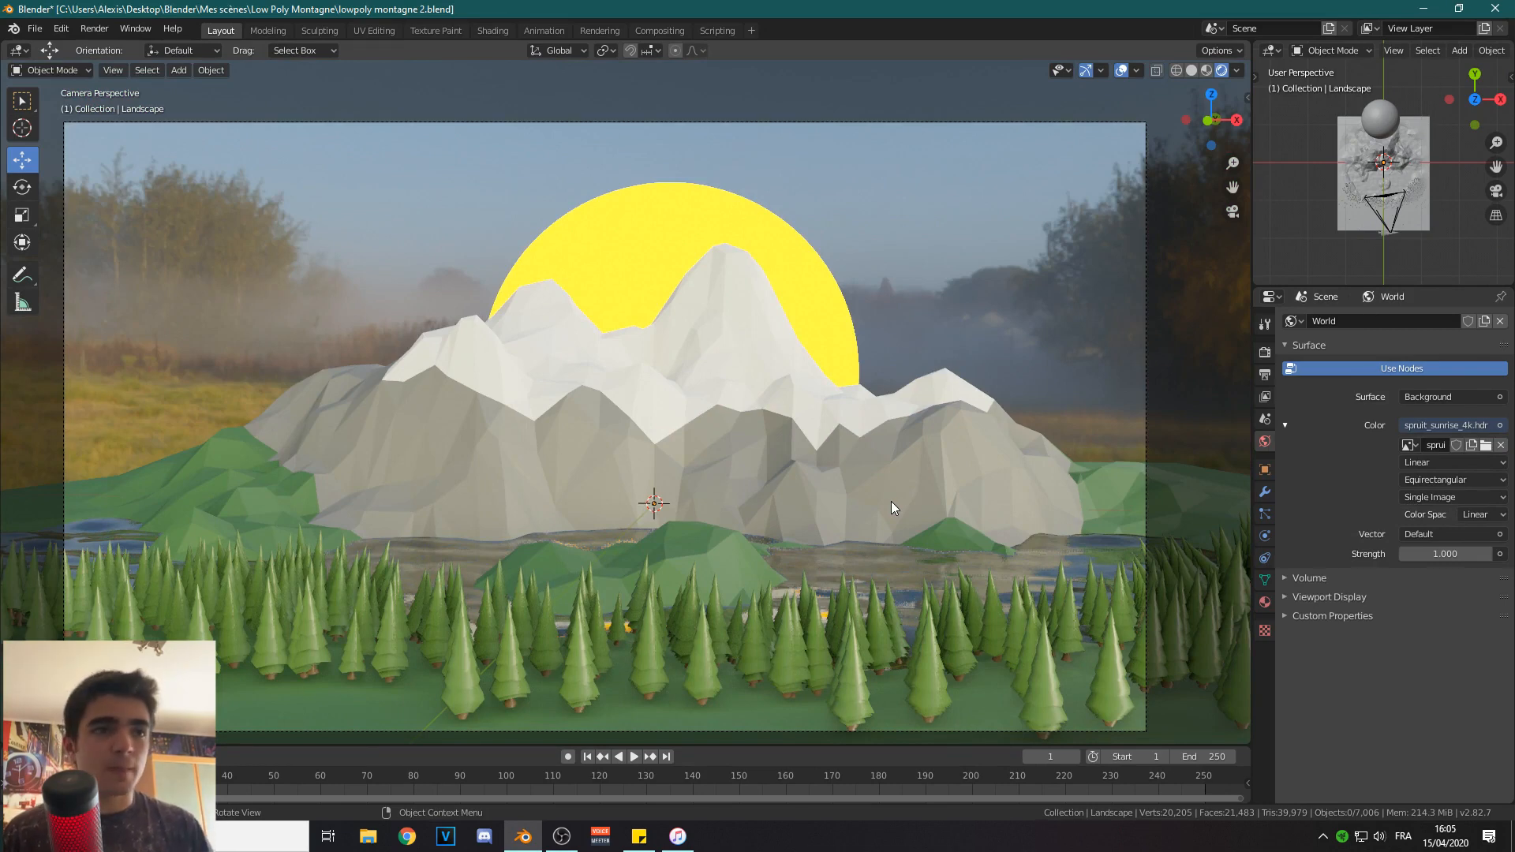
Lower the world background strength to 0.300.
drag(1405, 556, 1369, 556)
click(1405, 557)
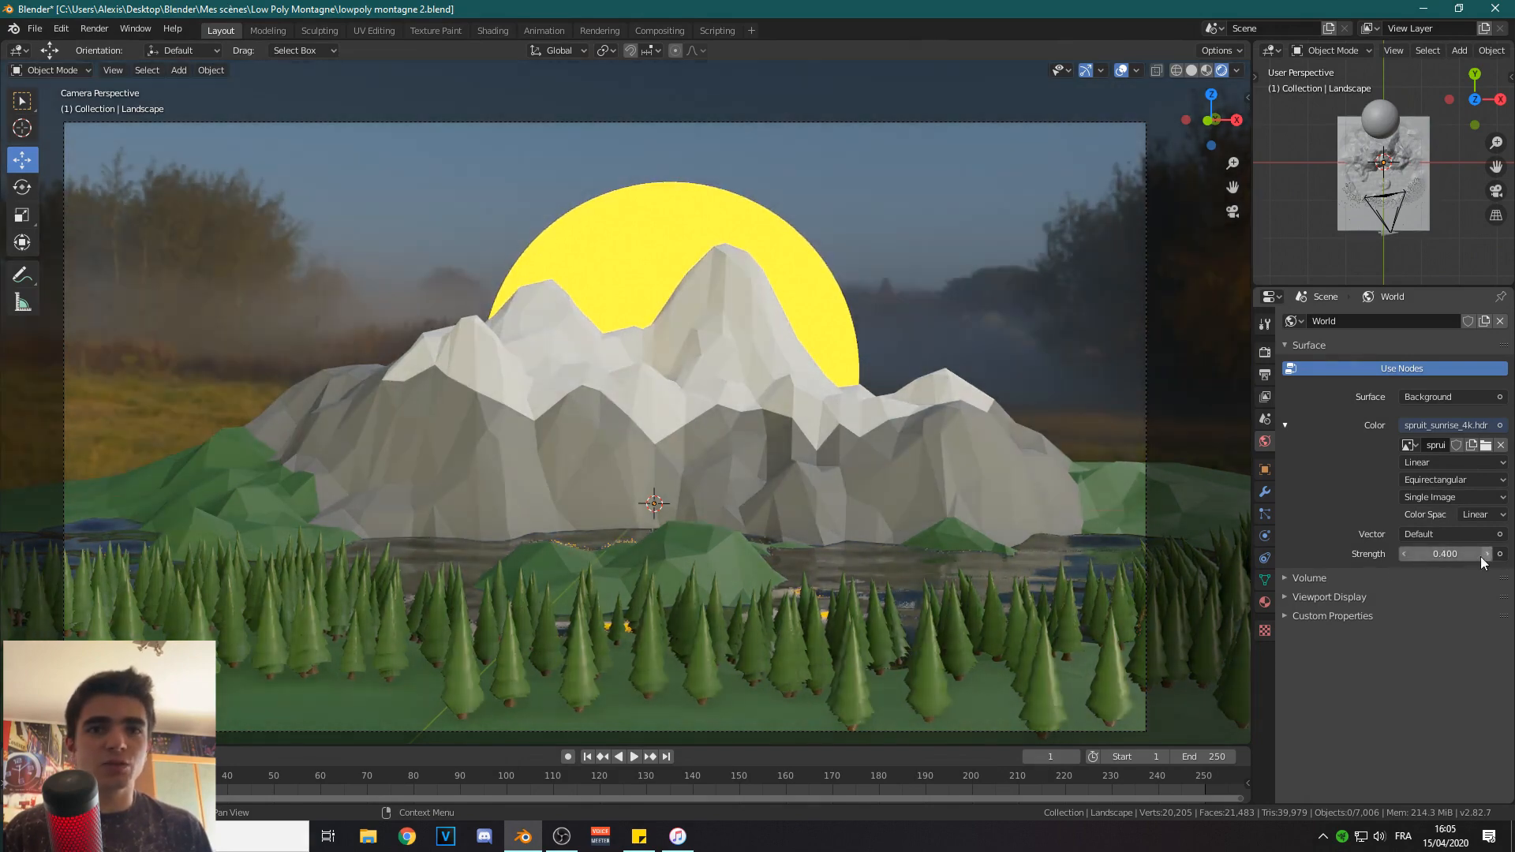
click(1488, 556)
scroll(994, 320, down, 2)
scroll(978, 321, up, 2)
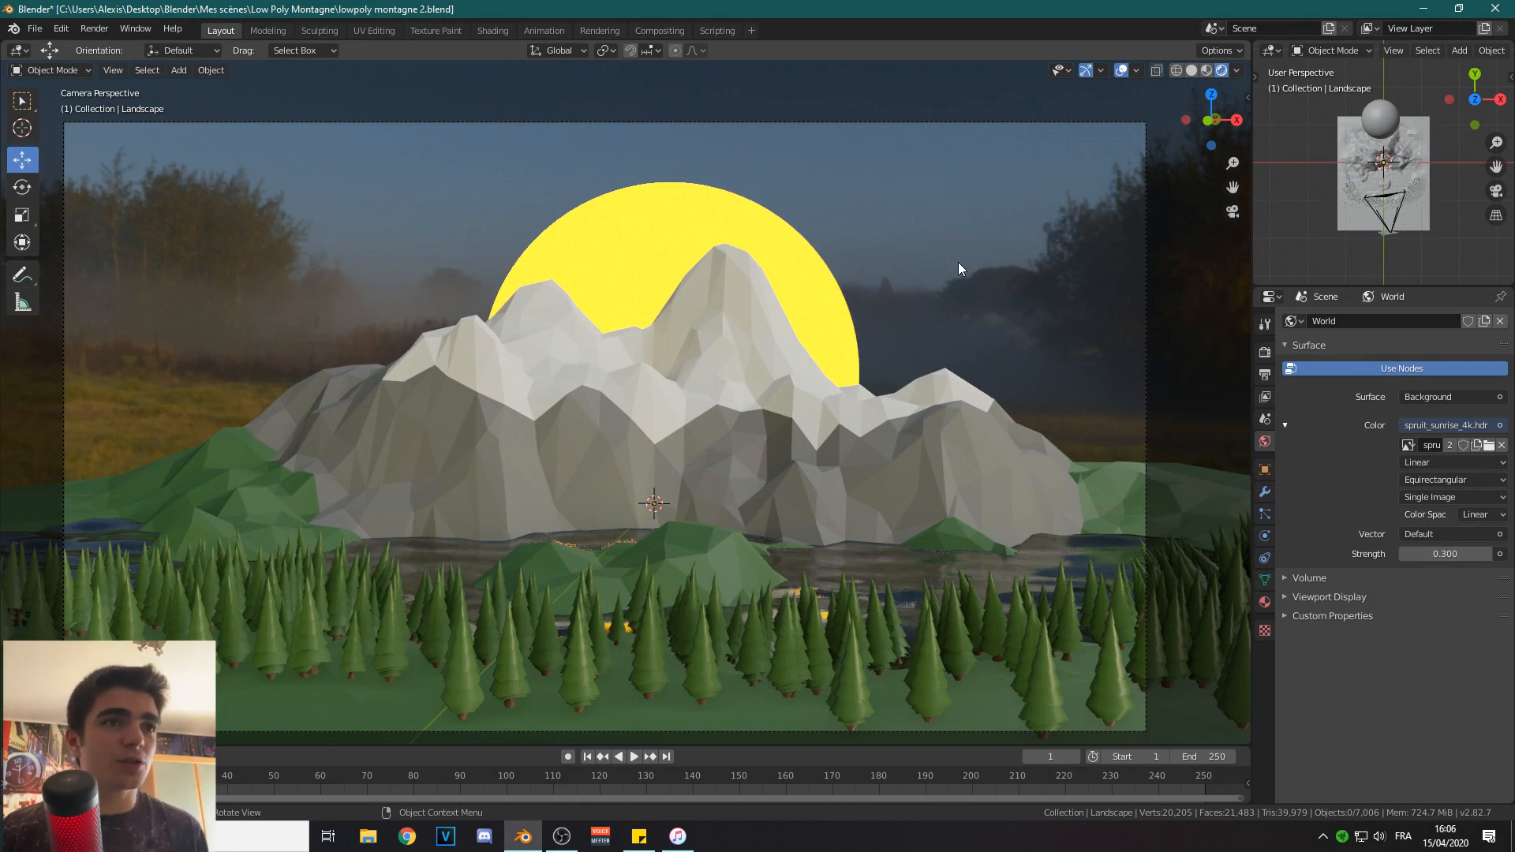
scroll(852, 237, down, 1)
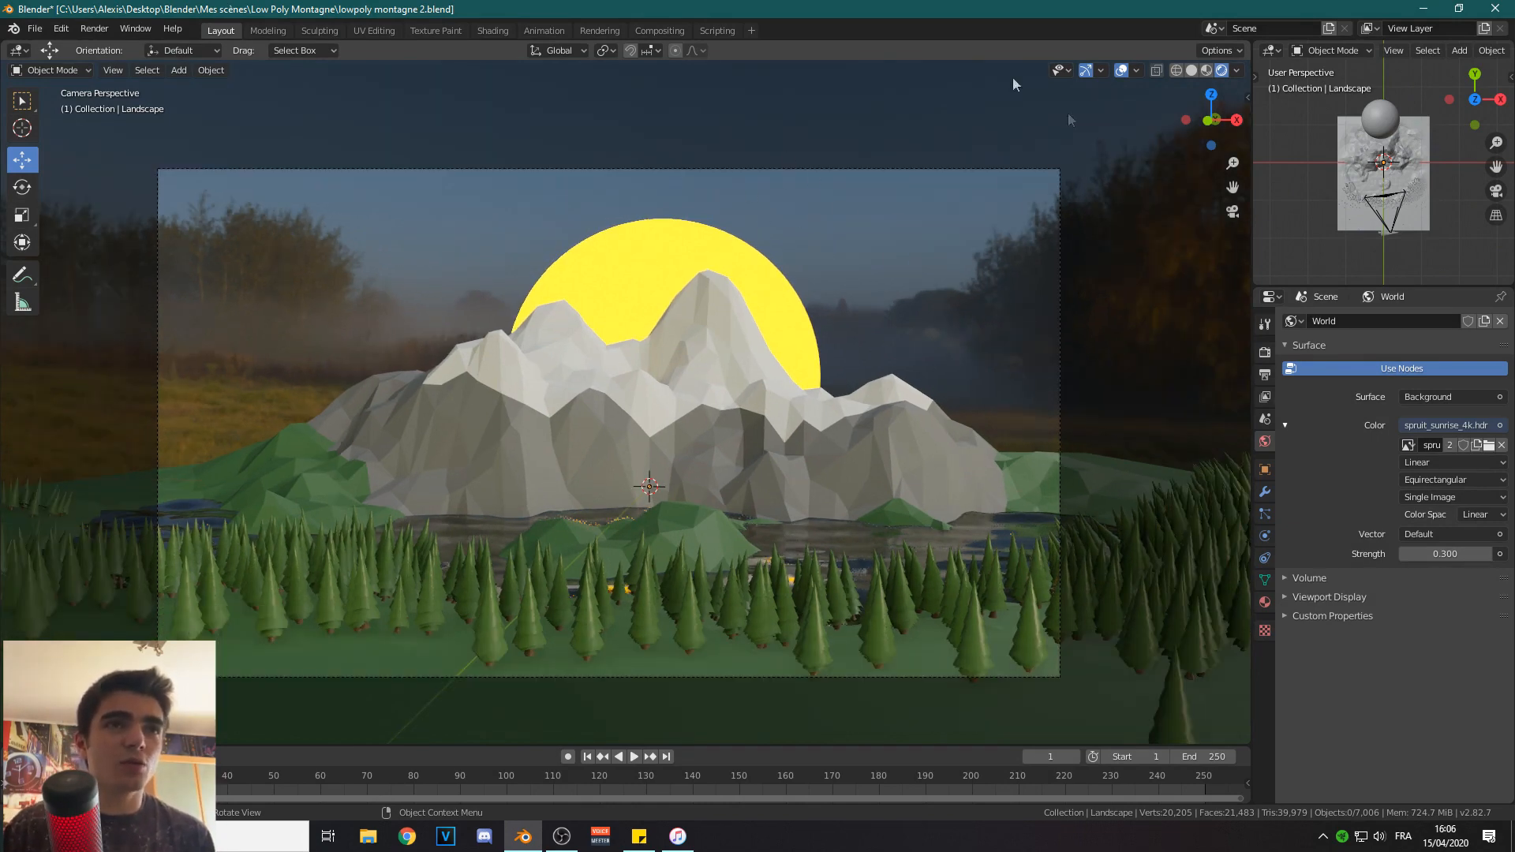
scroll(693, 286, up, 2)
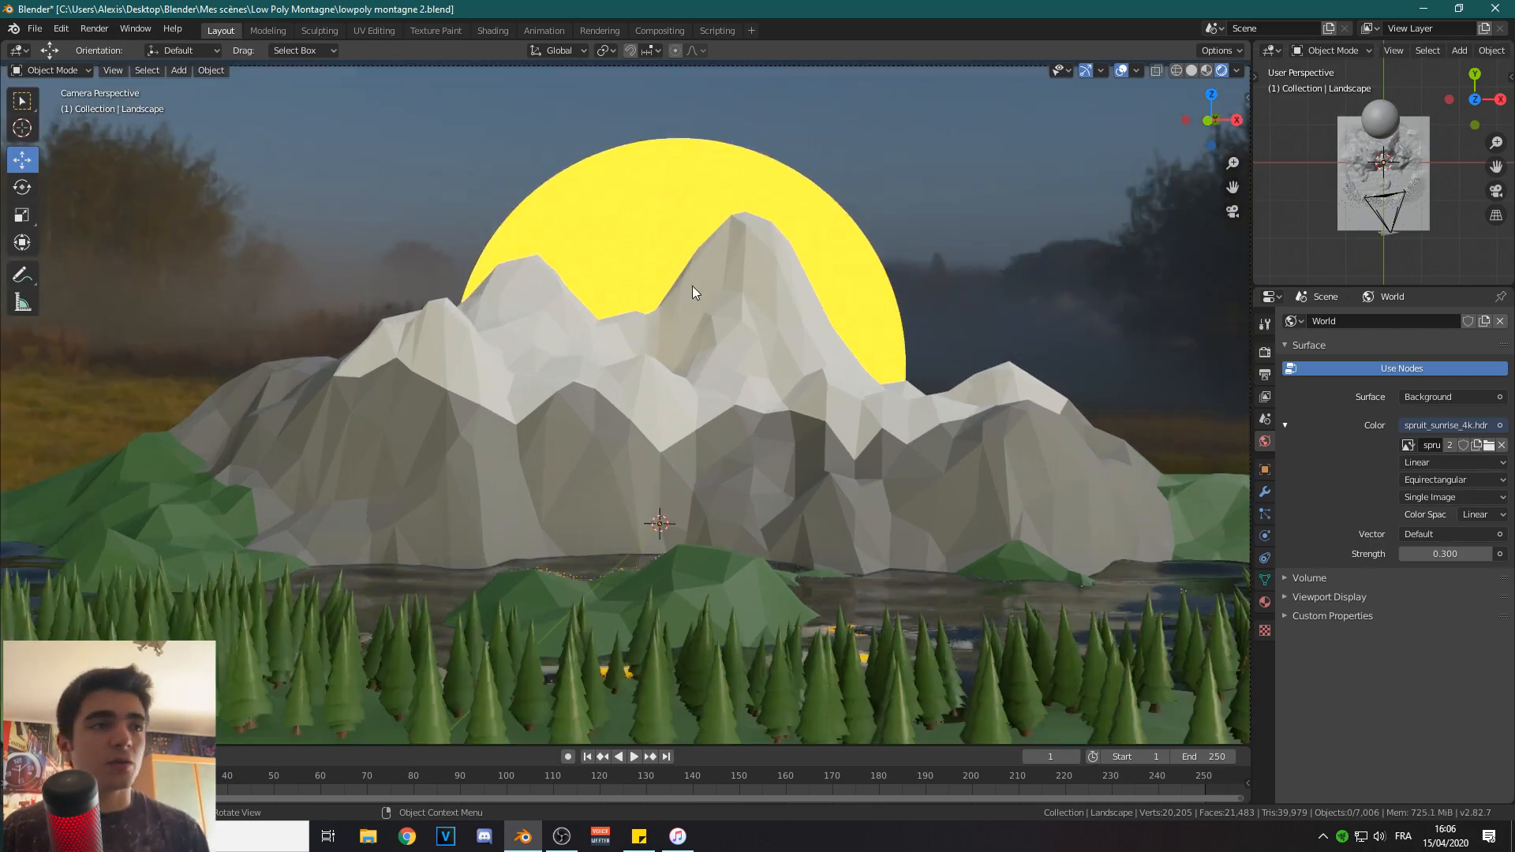
middle_drag(830, 315, 699, 337)
key(KP_0)
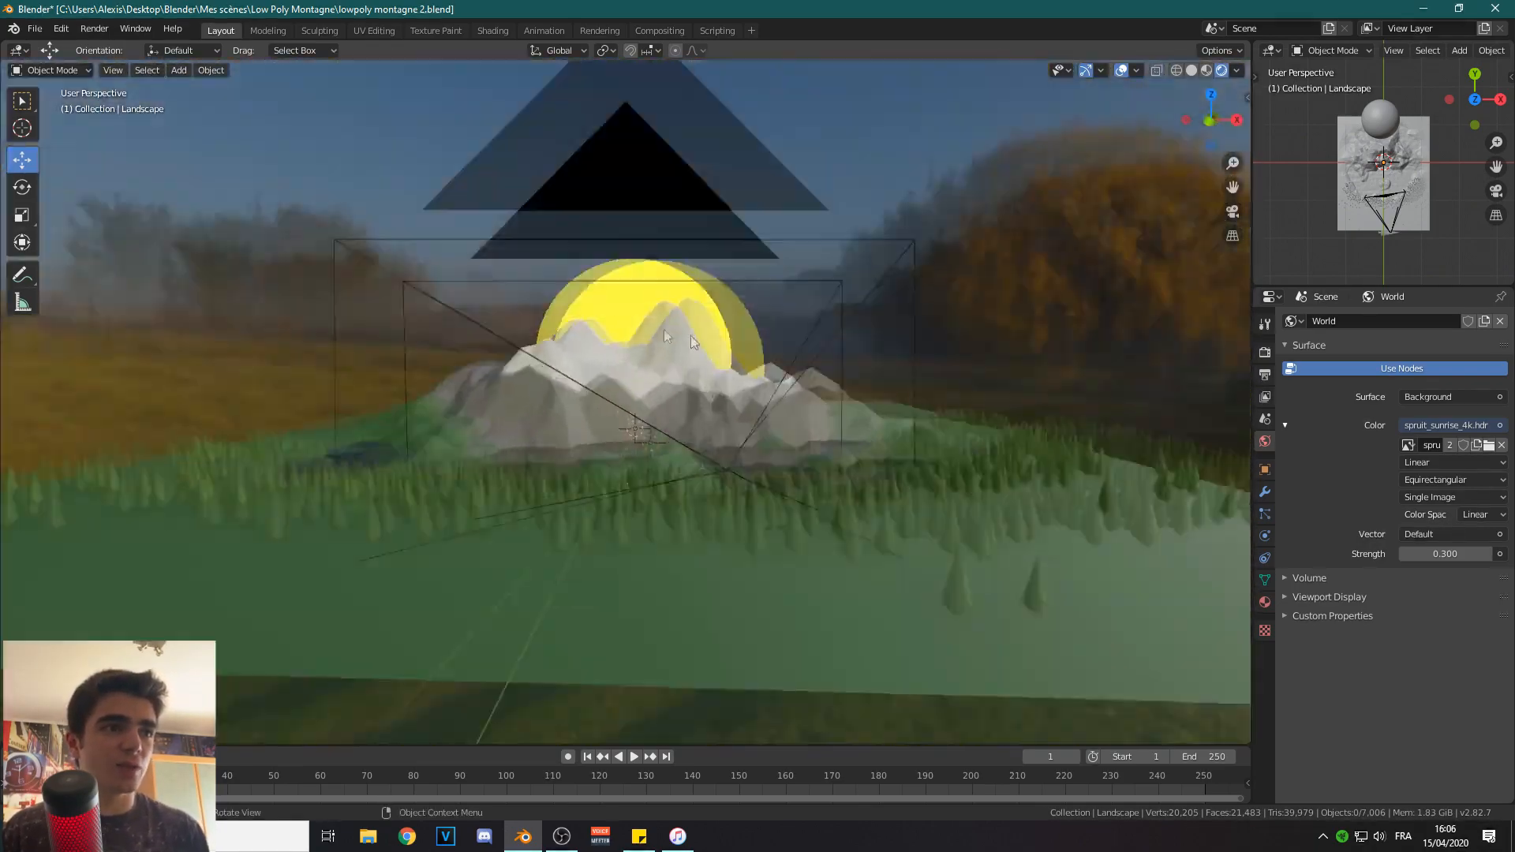
scroll(698, 325, up, 2)
scroll(824, 295, down, 1)
scroll(826, 293, up, 1)
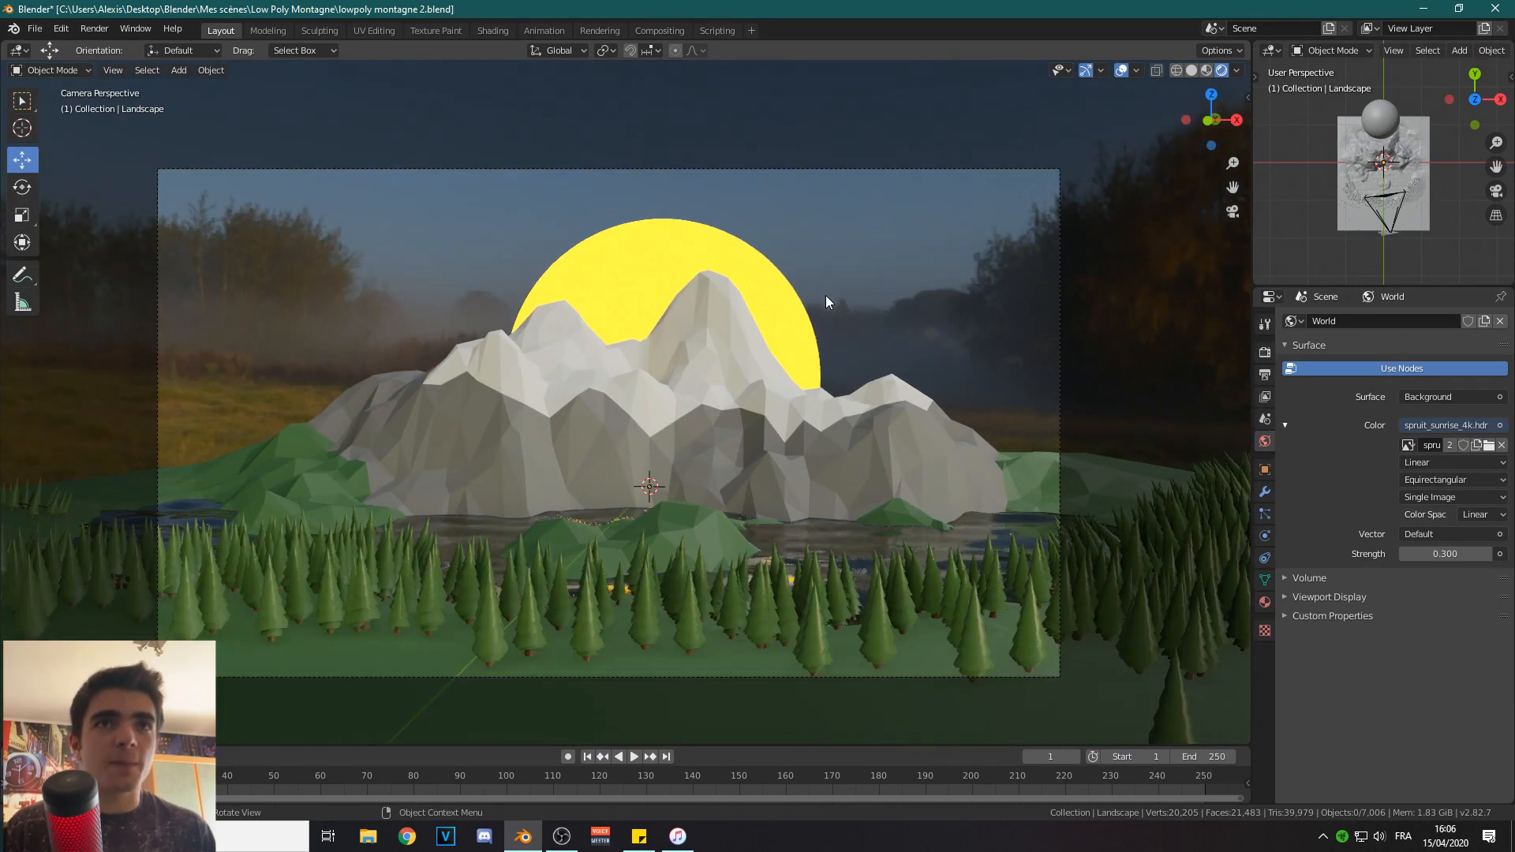
Select every object except the source tree and rotate them together about 58° in the top view to change the HDRI backdrop.
key(a)
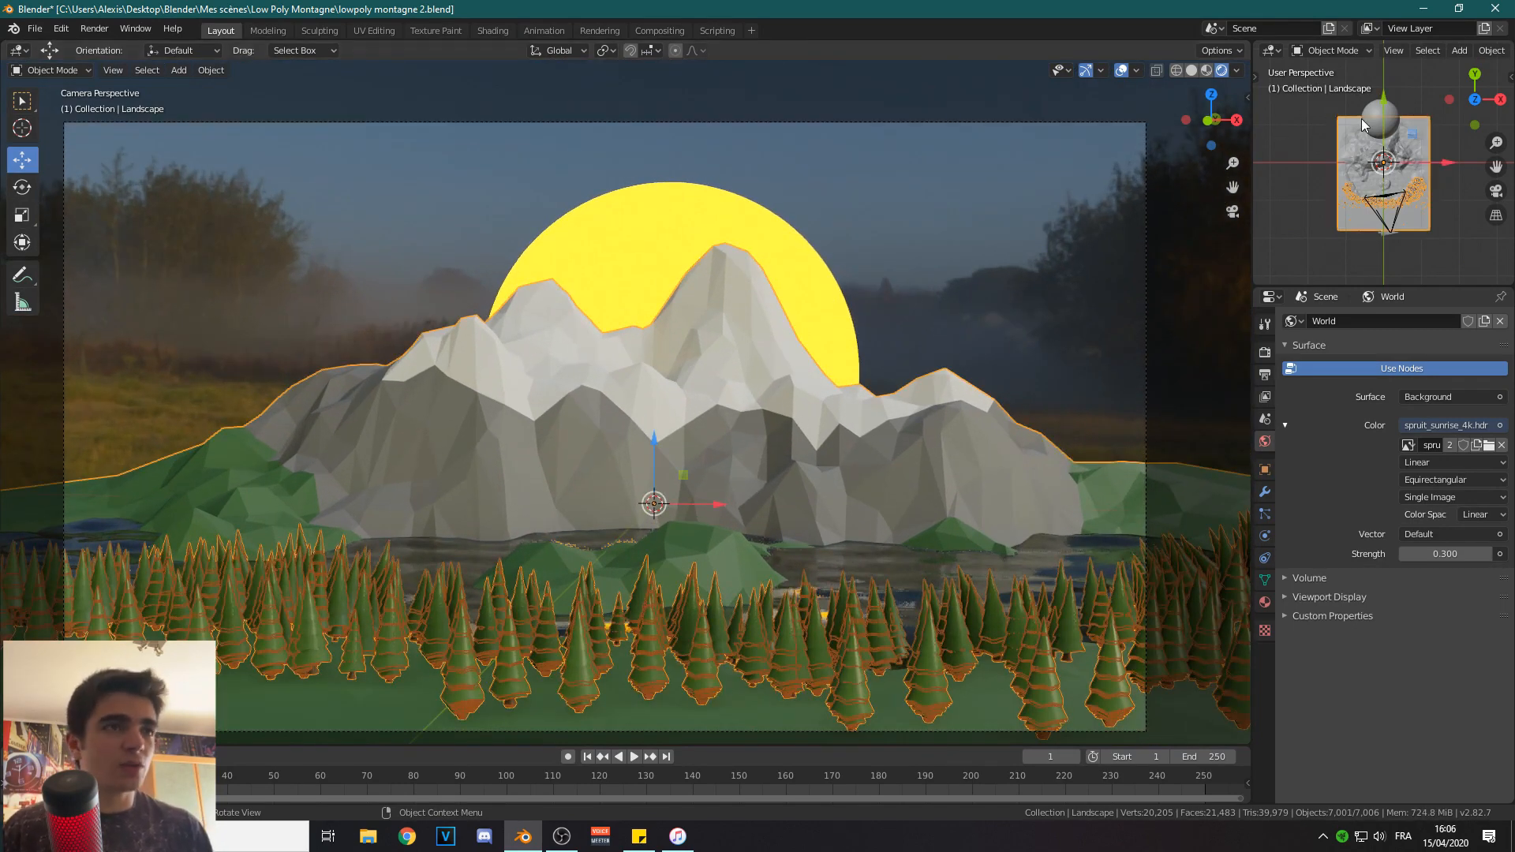
key(a)
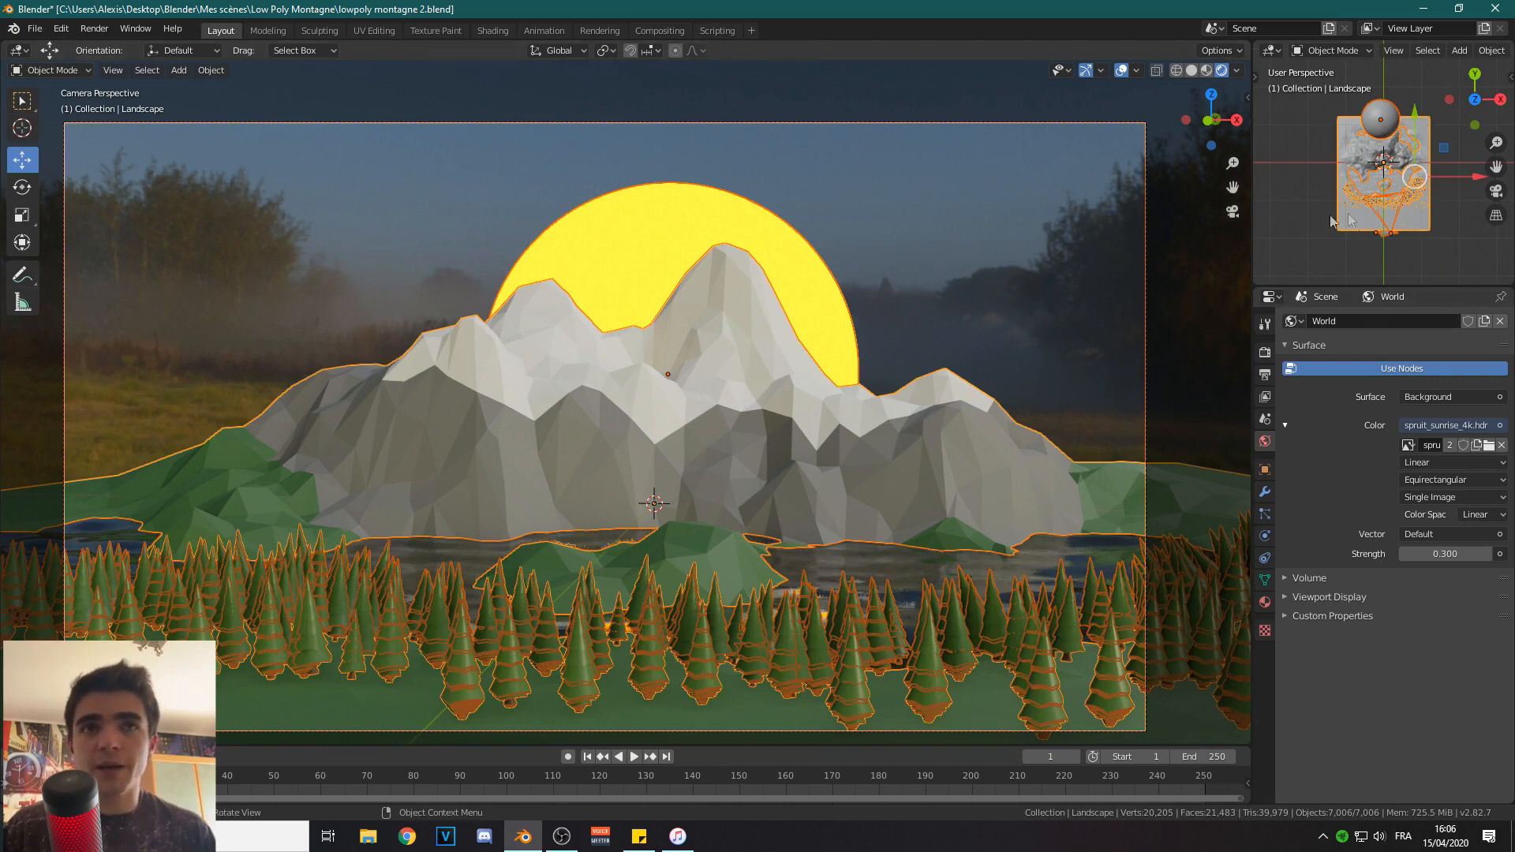
scroll(1375, 225, up, 6)
shift+middle_drag(1374, 217, 1376, 148)
shift+click(1400, 165)
shift+click(1398, 167)
scroll(1404, 184, down, 4)
scroll(1404, 183, down, 2)
mouse_move(1337, 168)
shift+middle_down()
mouse_move(1338, 235)
mouse_move(1317, 178)
shift+middle_up()
scroll(1337, 203, down, 3)
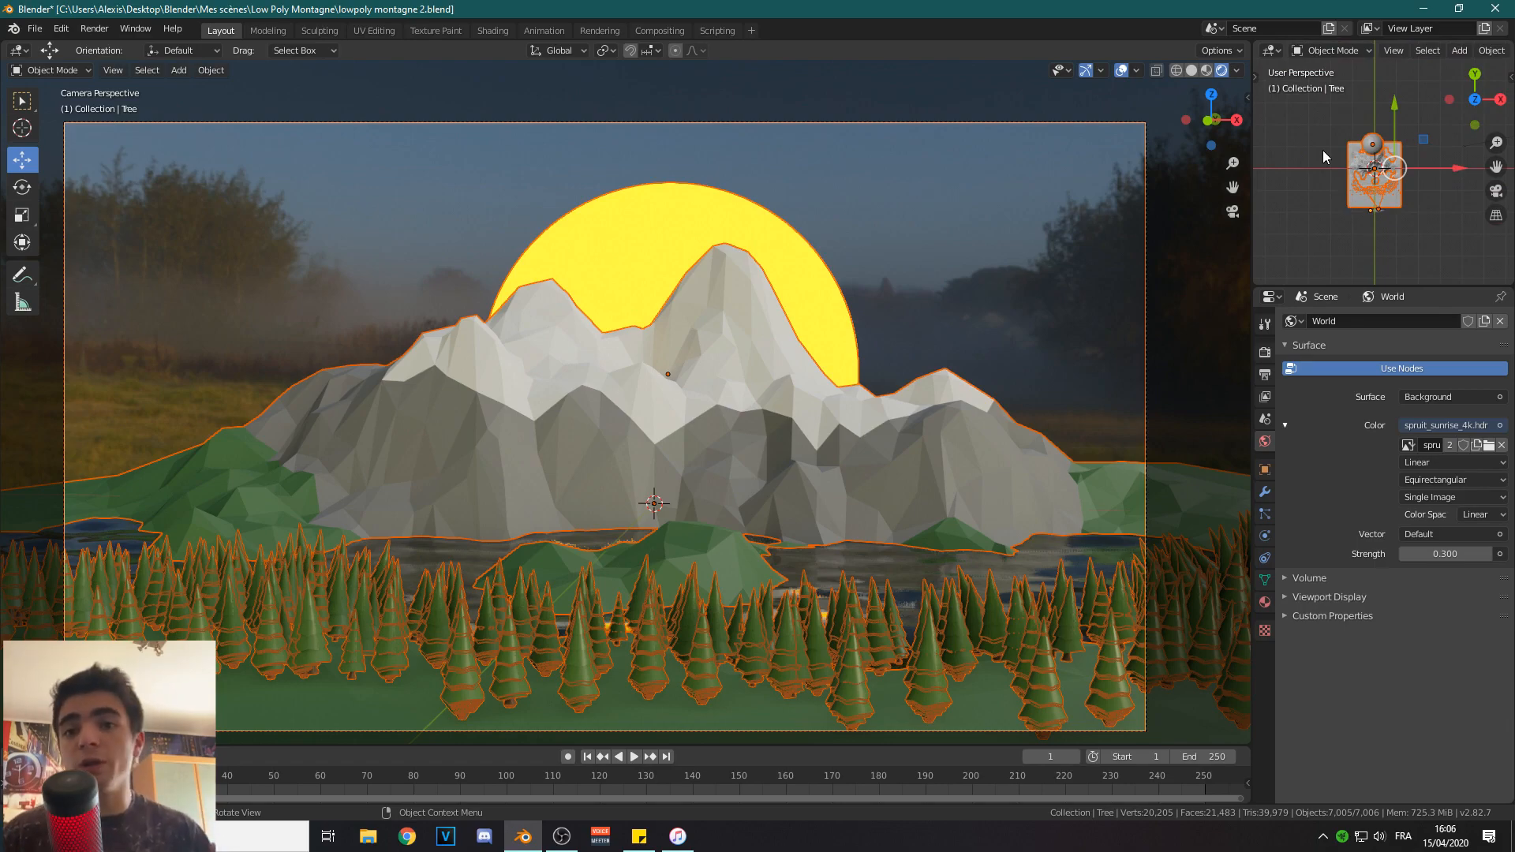
key(r)
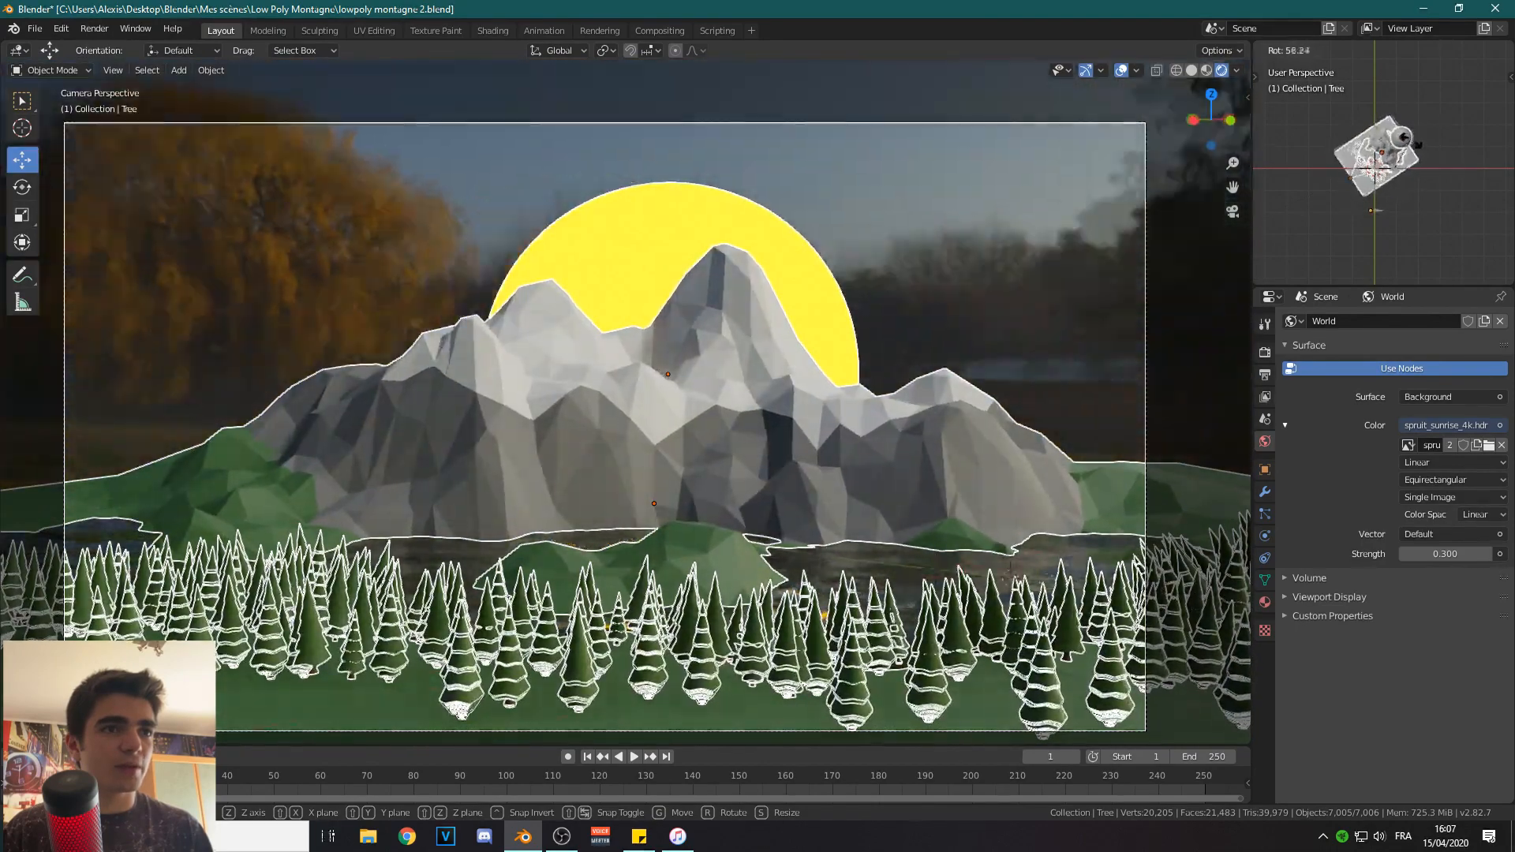
click(1412, 144)
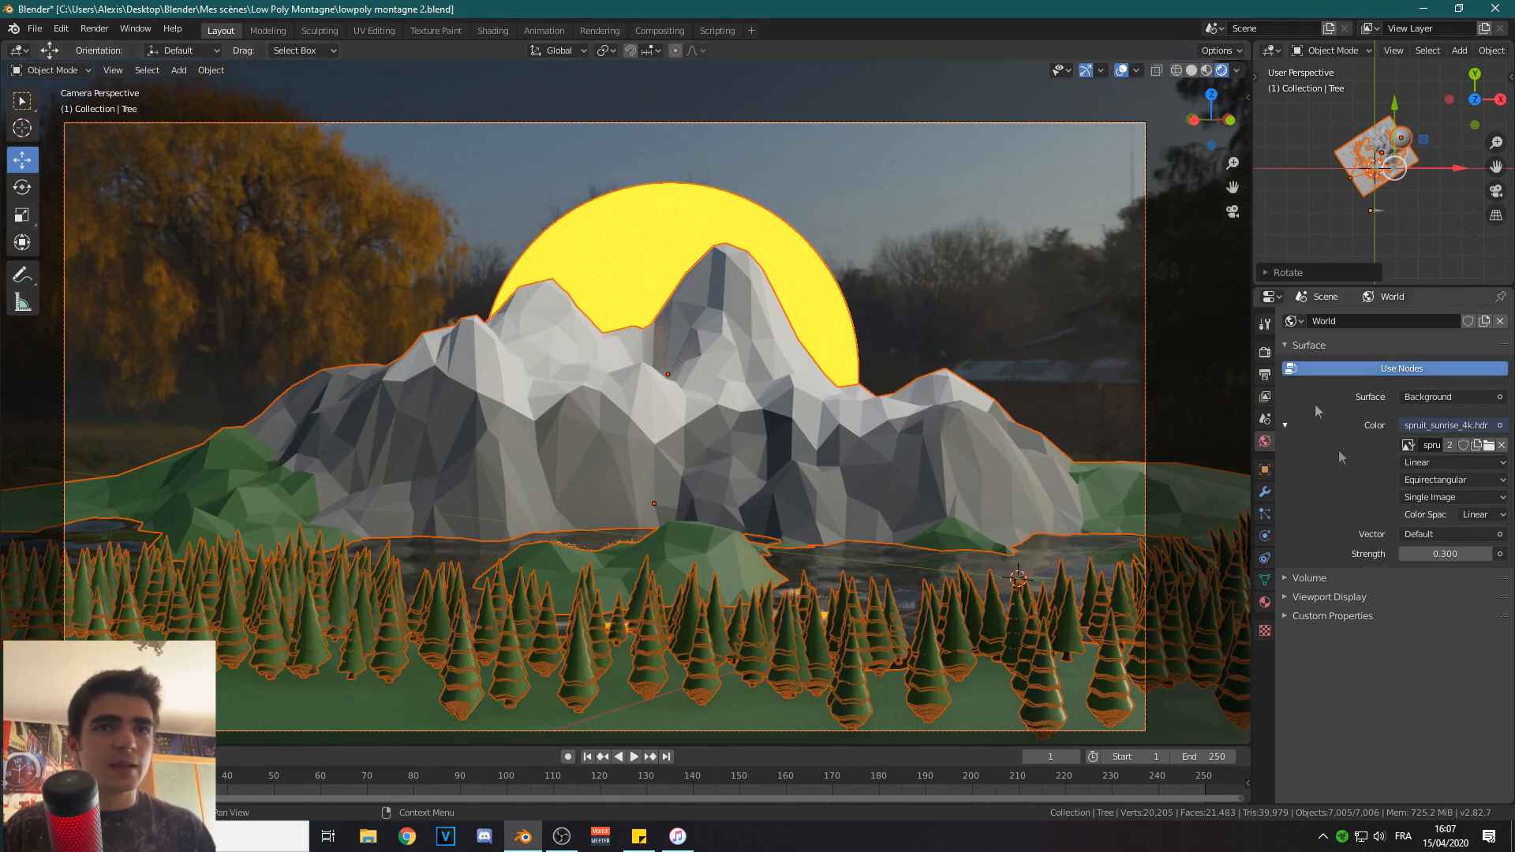
Set the world background strength to 0.200 and deselect all objects.
click(1404, 555)
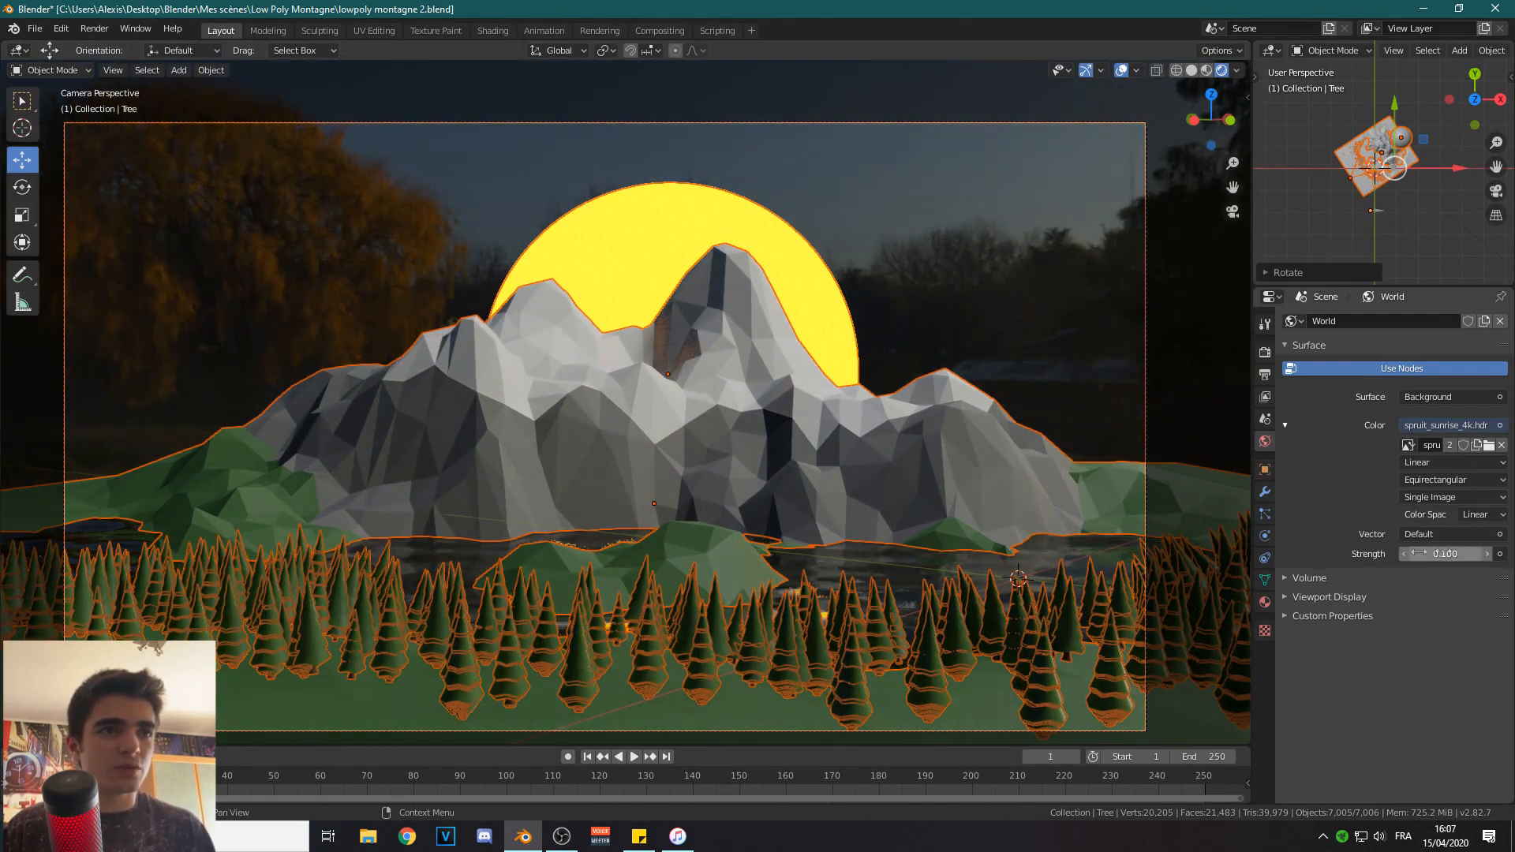
click(1151, 358)
click(1201, 225)
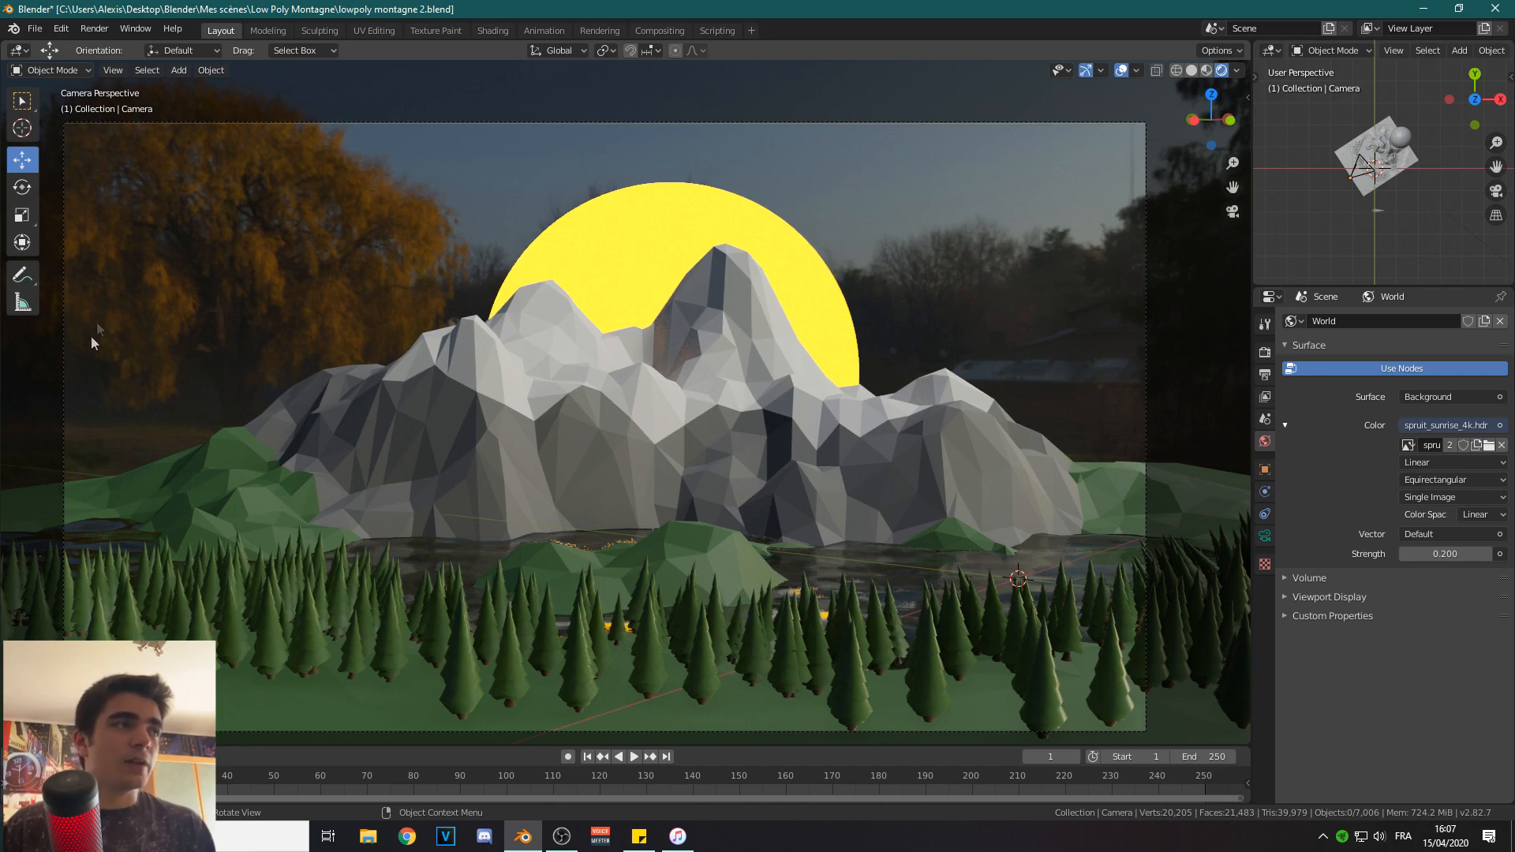
Search the add-ons for "image" and check that Import Images as Planes is enabled.
scroll(475, 382, down, 1)
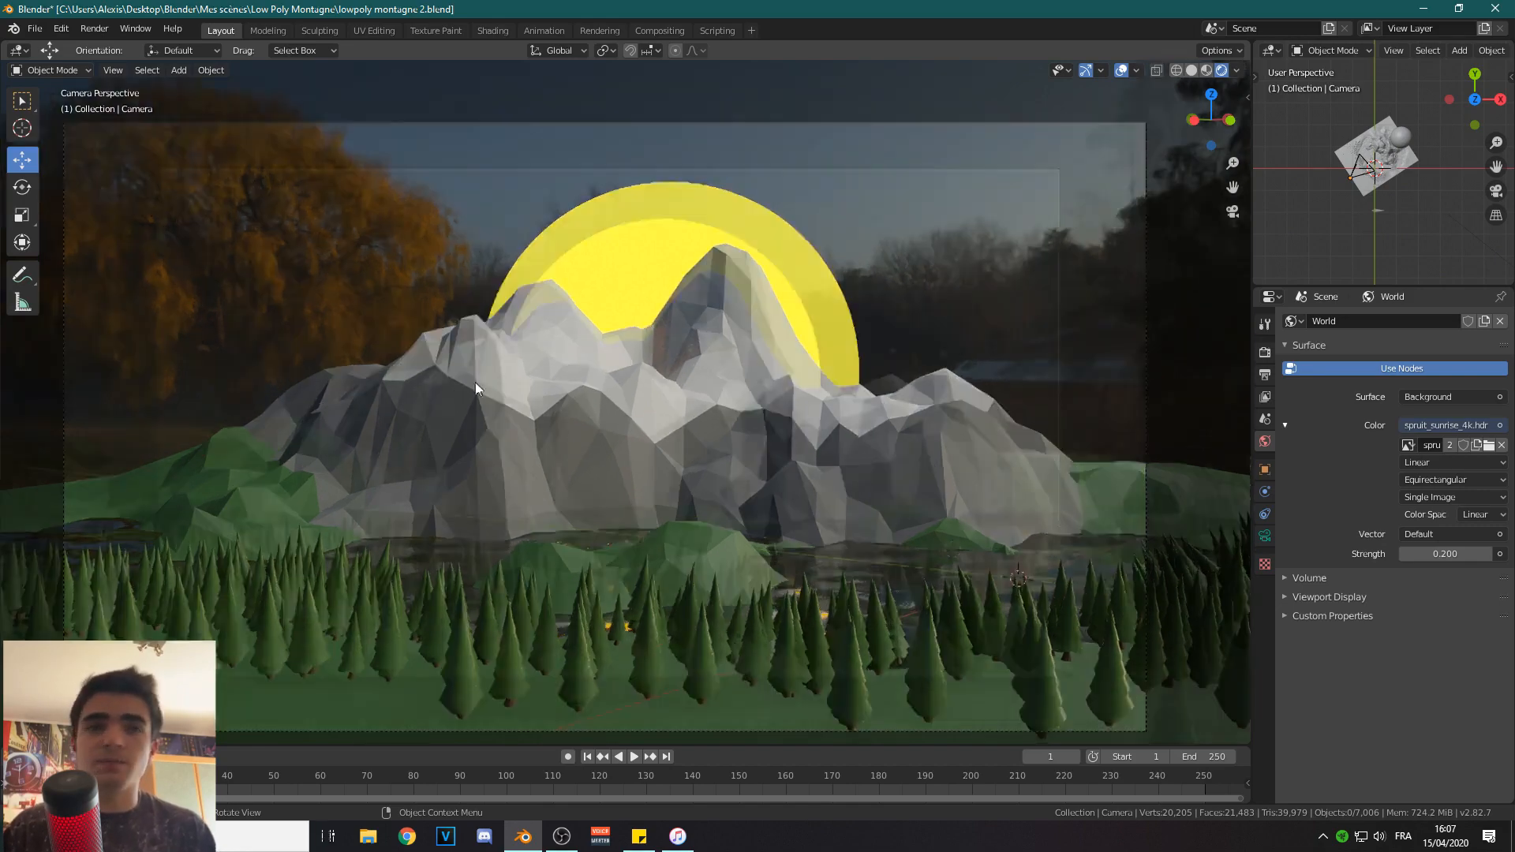
scroll(475, 382, up, 3)
click(60, 29)
click(84, 252)
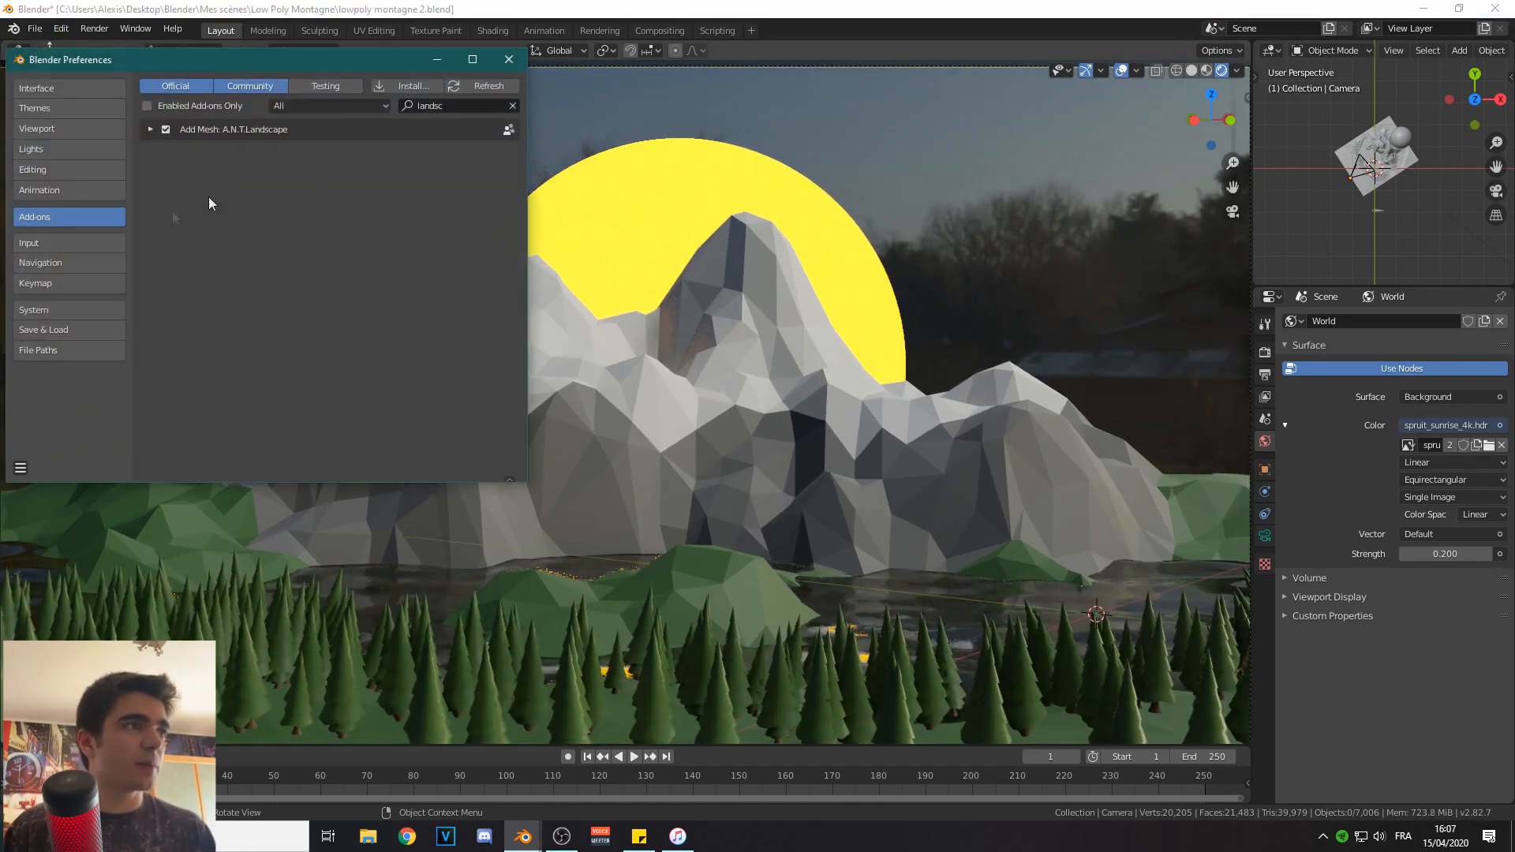
drag(175, 60, 436, 90)
click(773, 134)
click(730, 137)
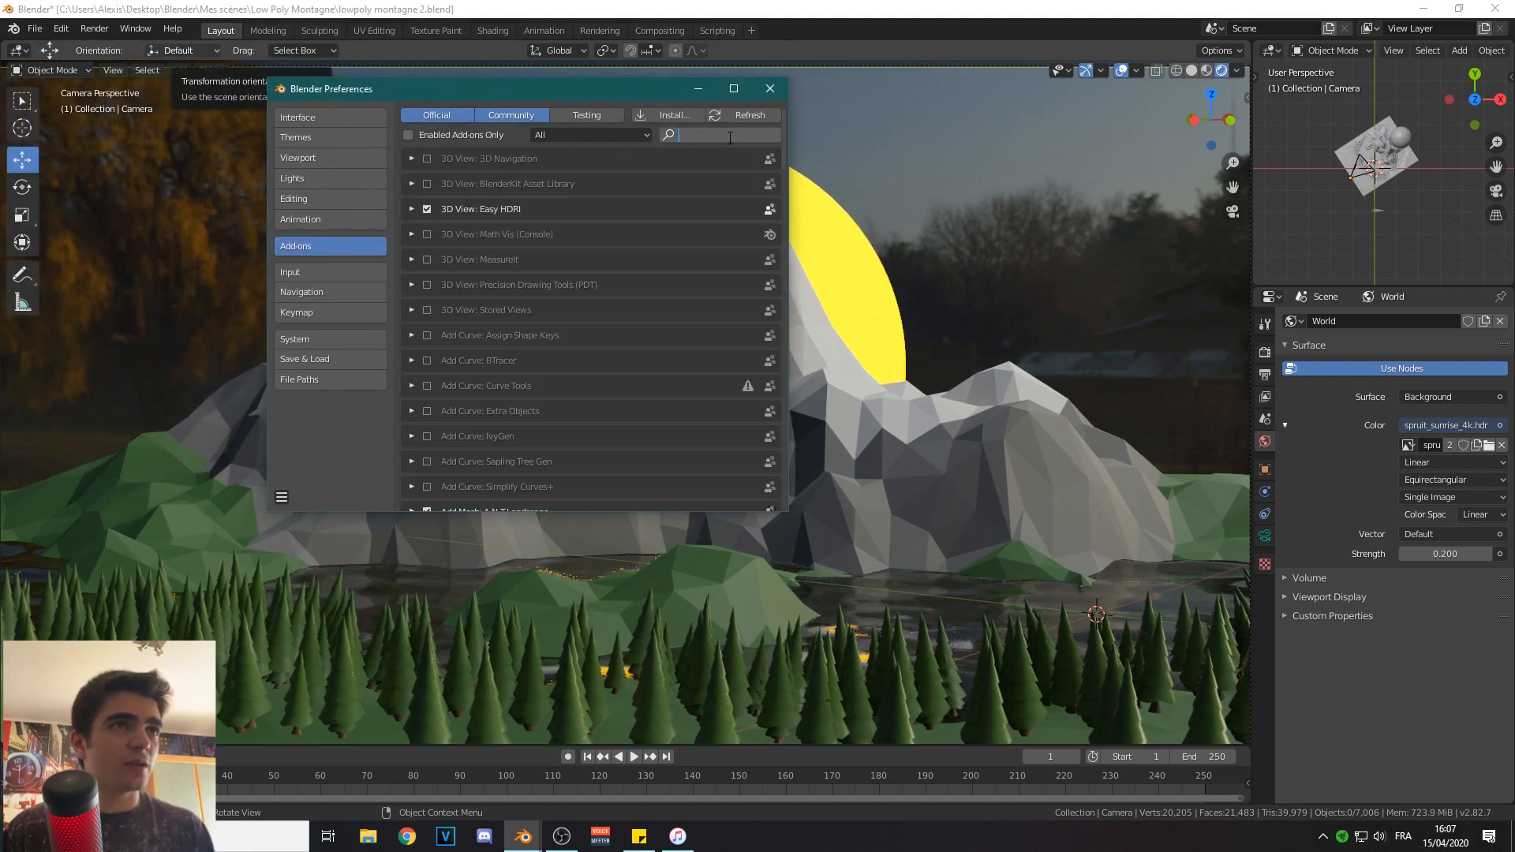
text(image)
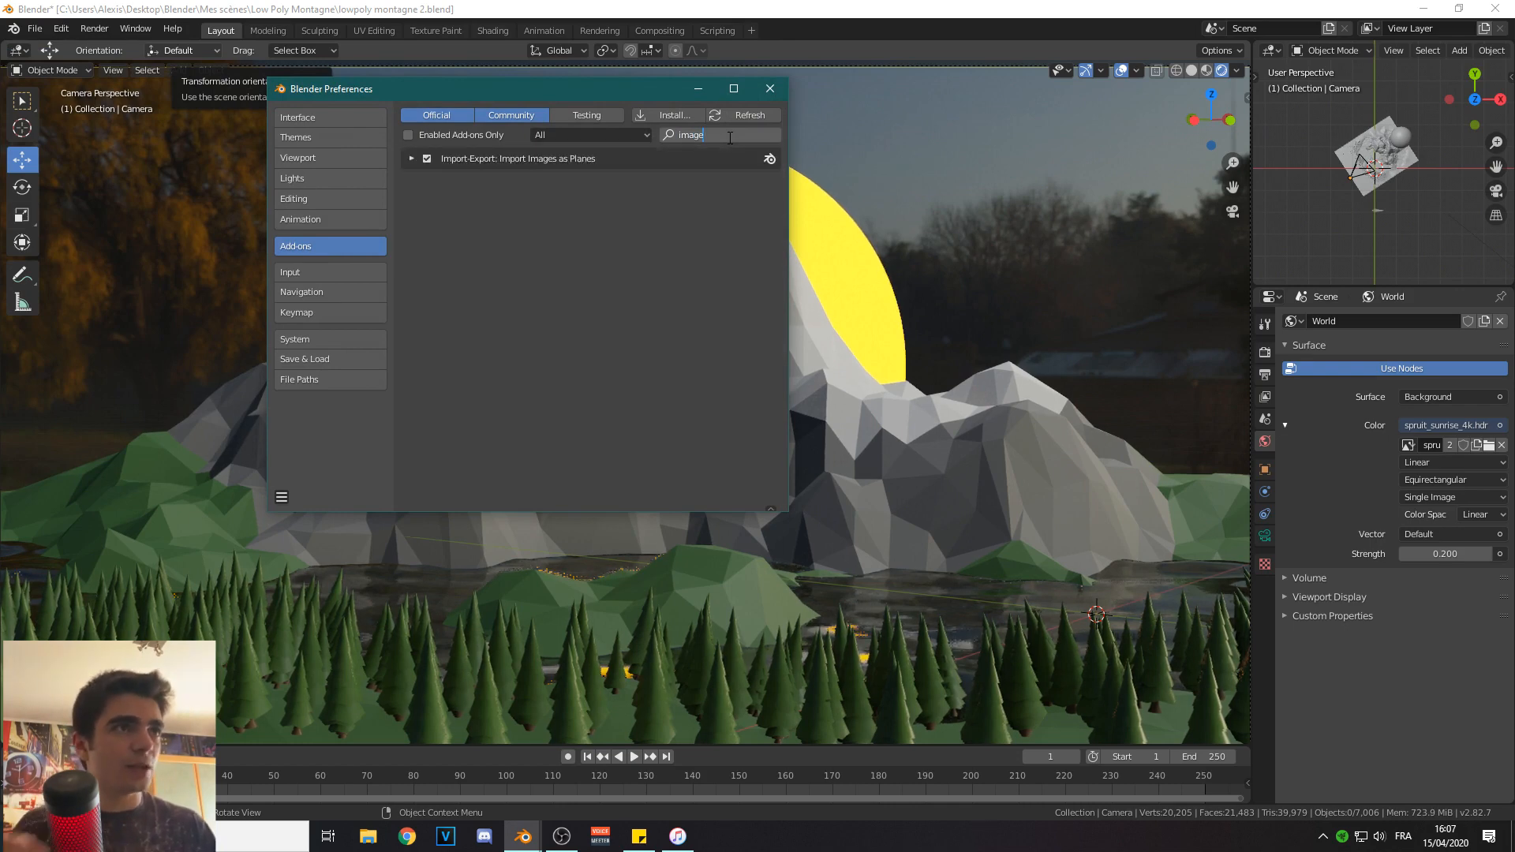
key(Return)
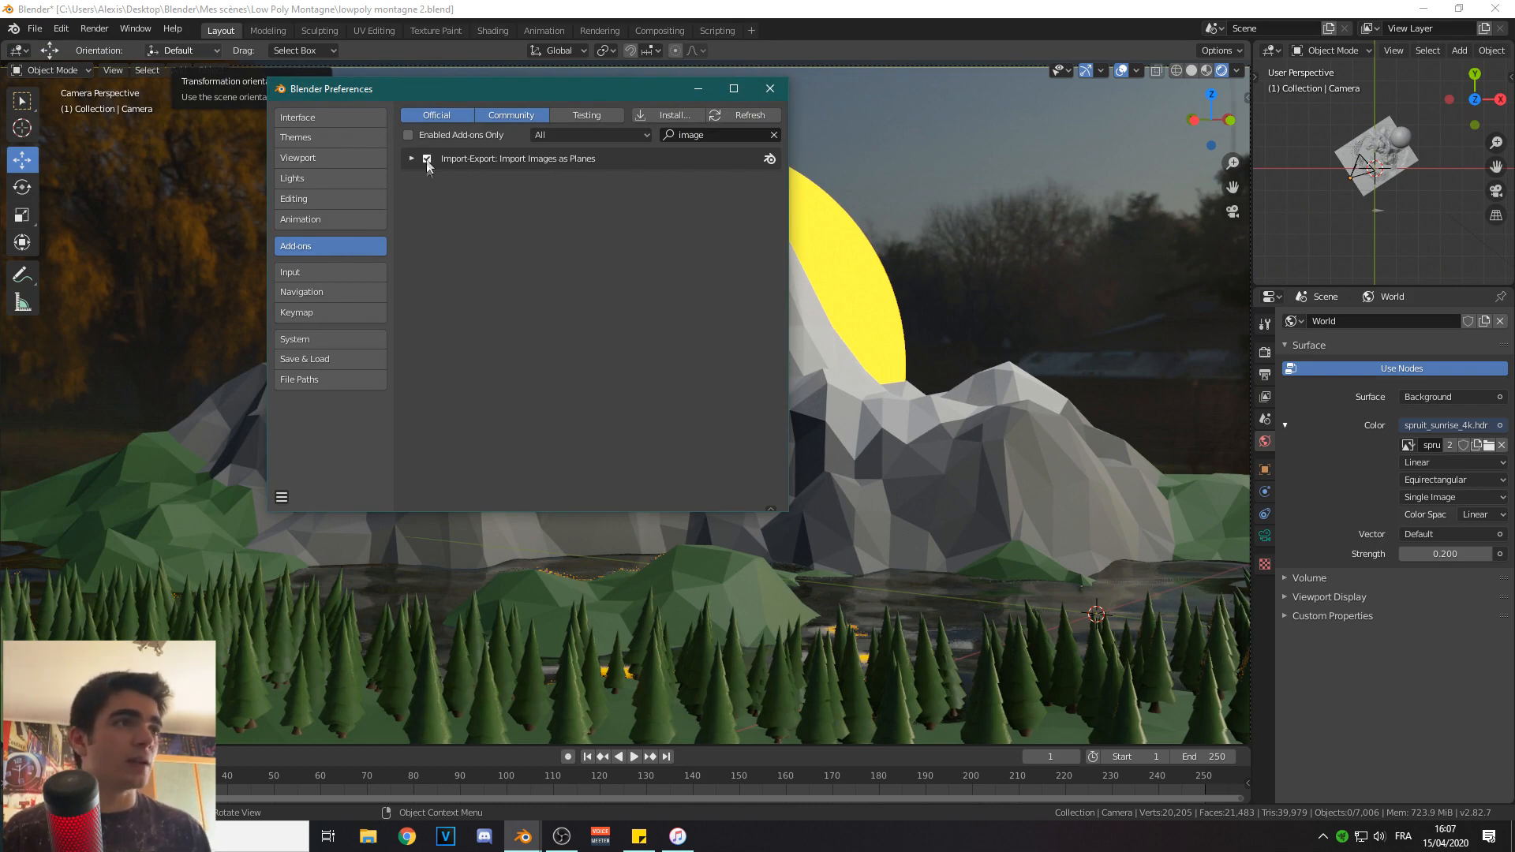
click(770, 88)
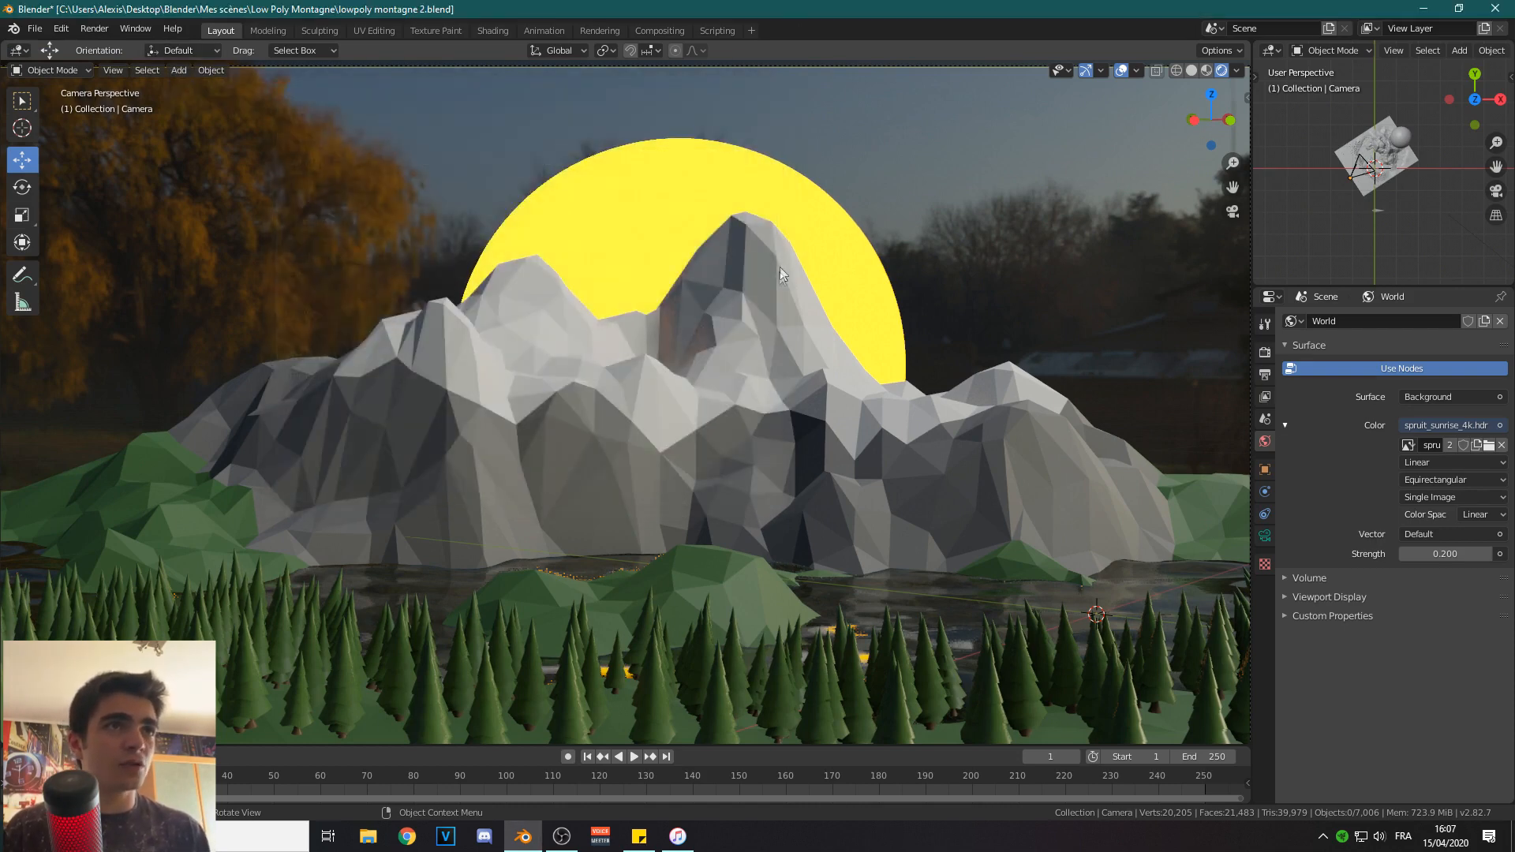
Import the orange sunset clouds photo as an image plane with the Principled material setting.
key(shift+a)
mouse_move(778, 272)
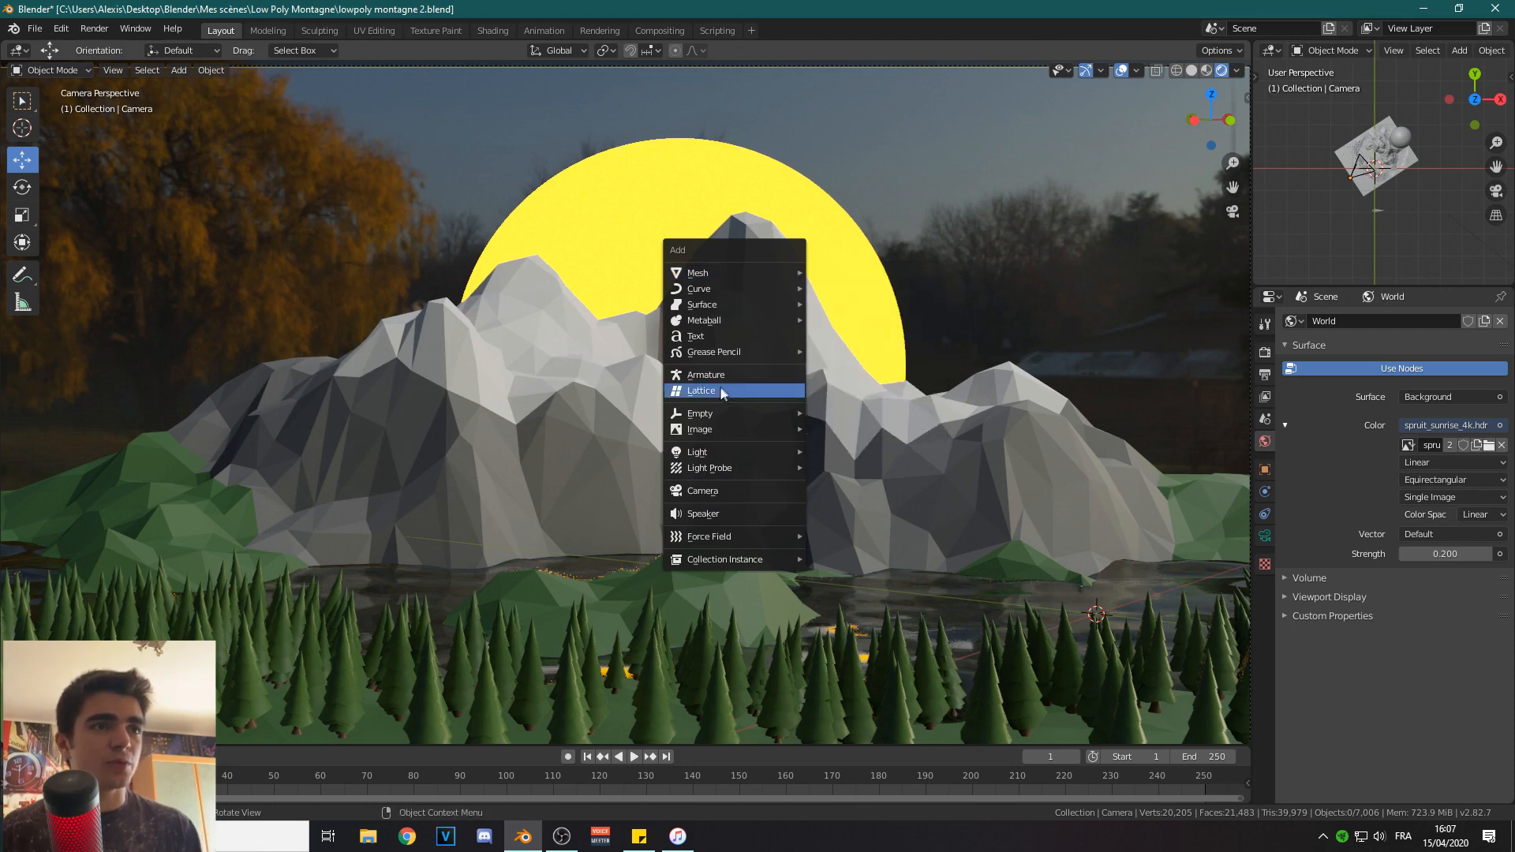
mouse_move(726, 429)
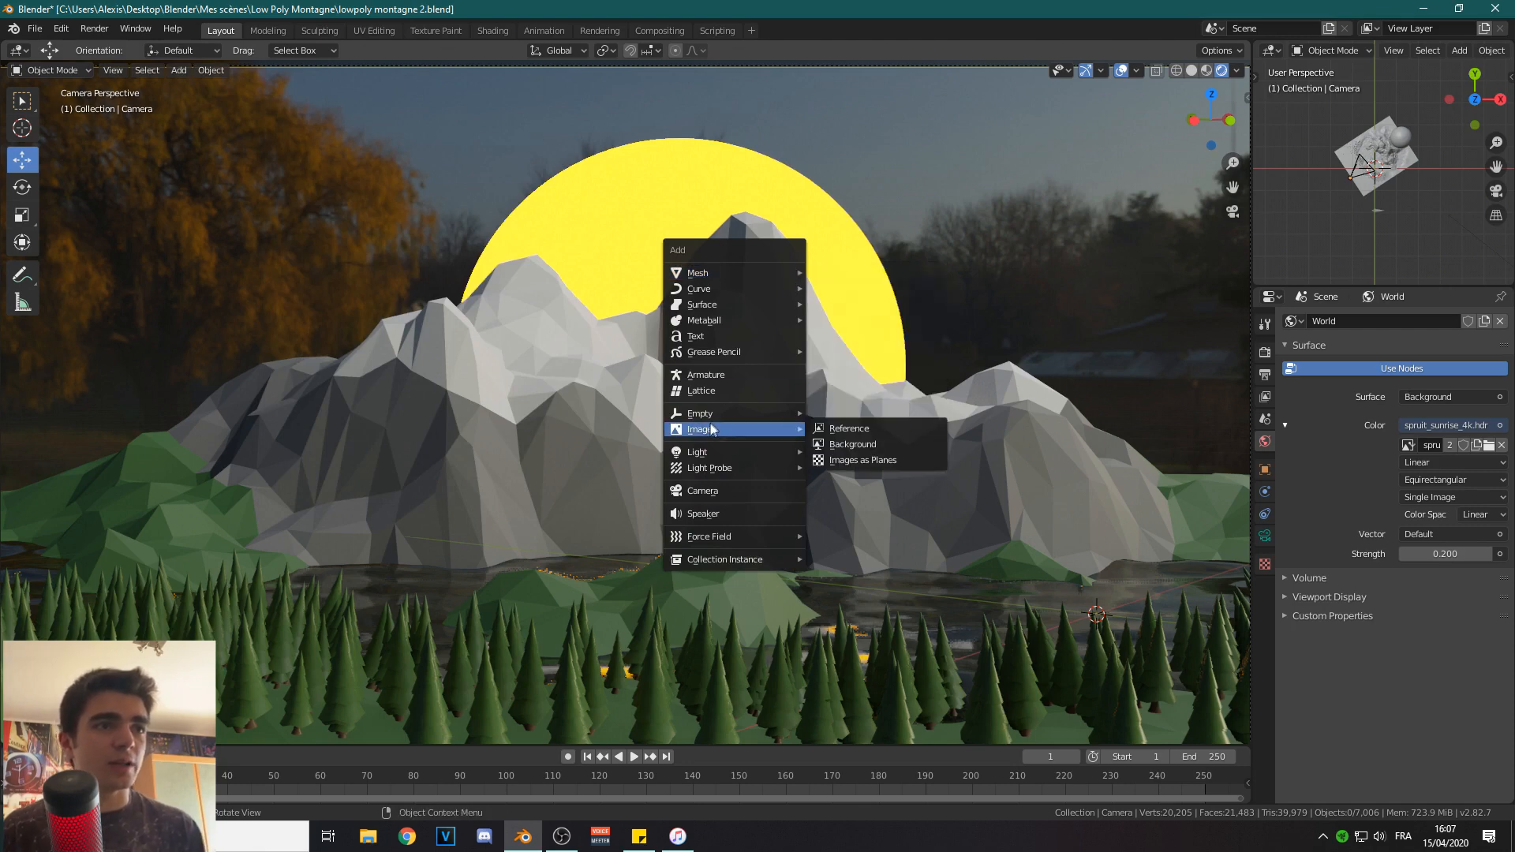
click(854, 468)
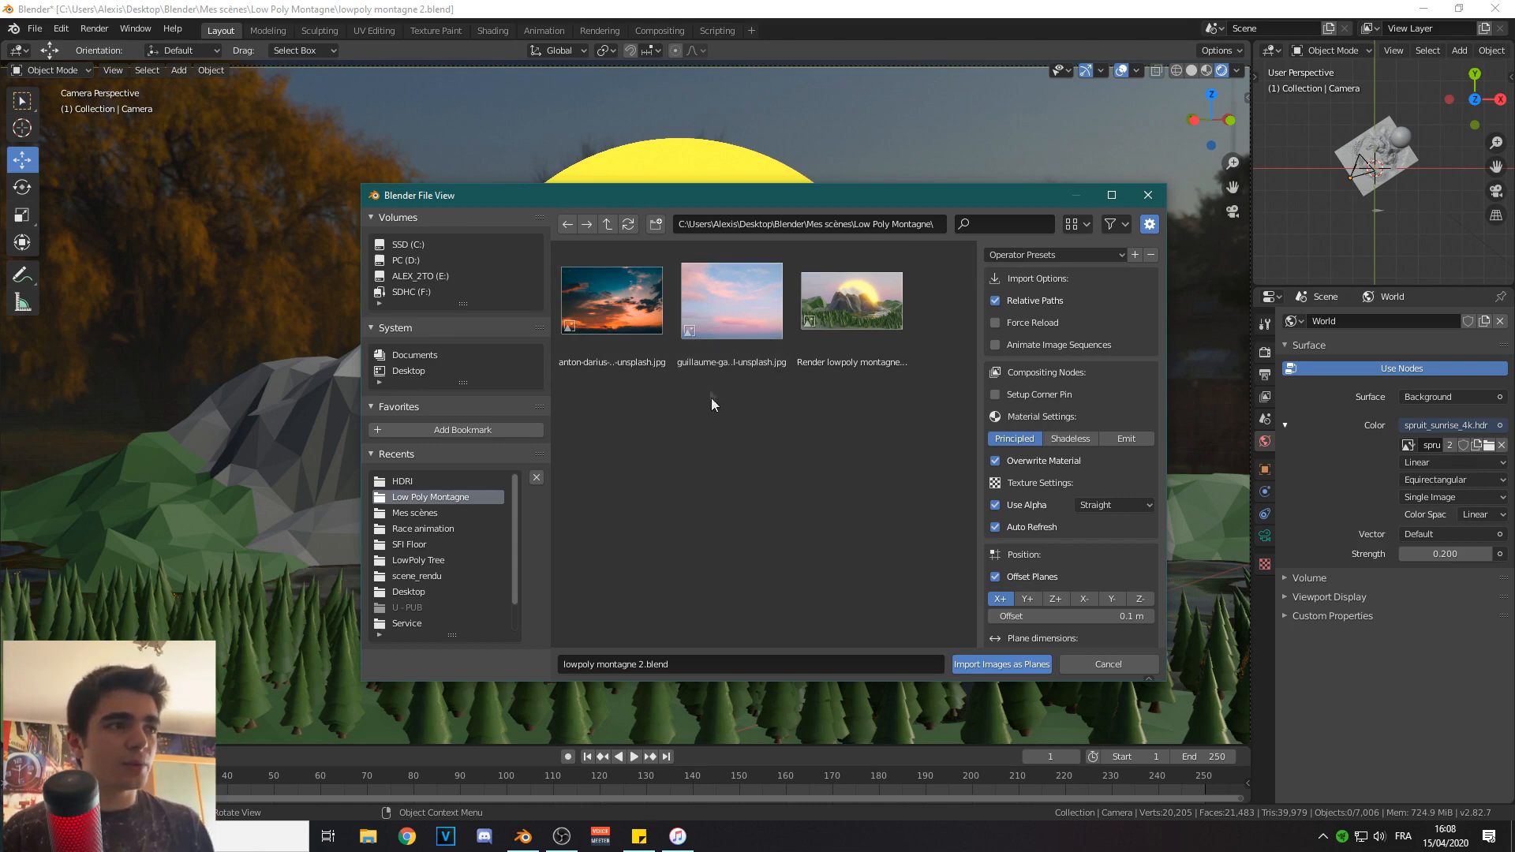
click(623, 306)
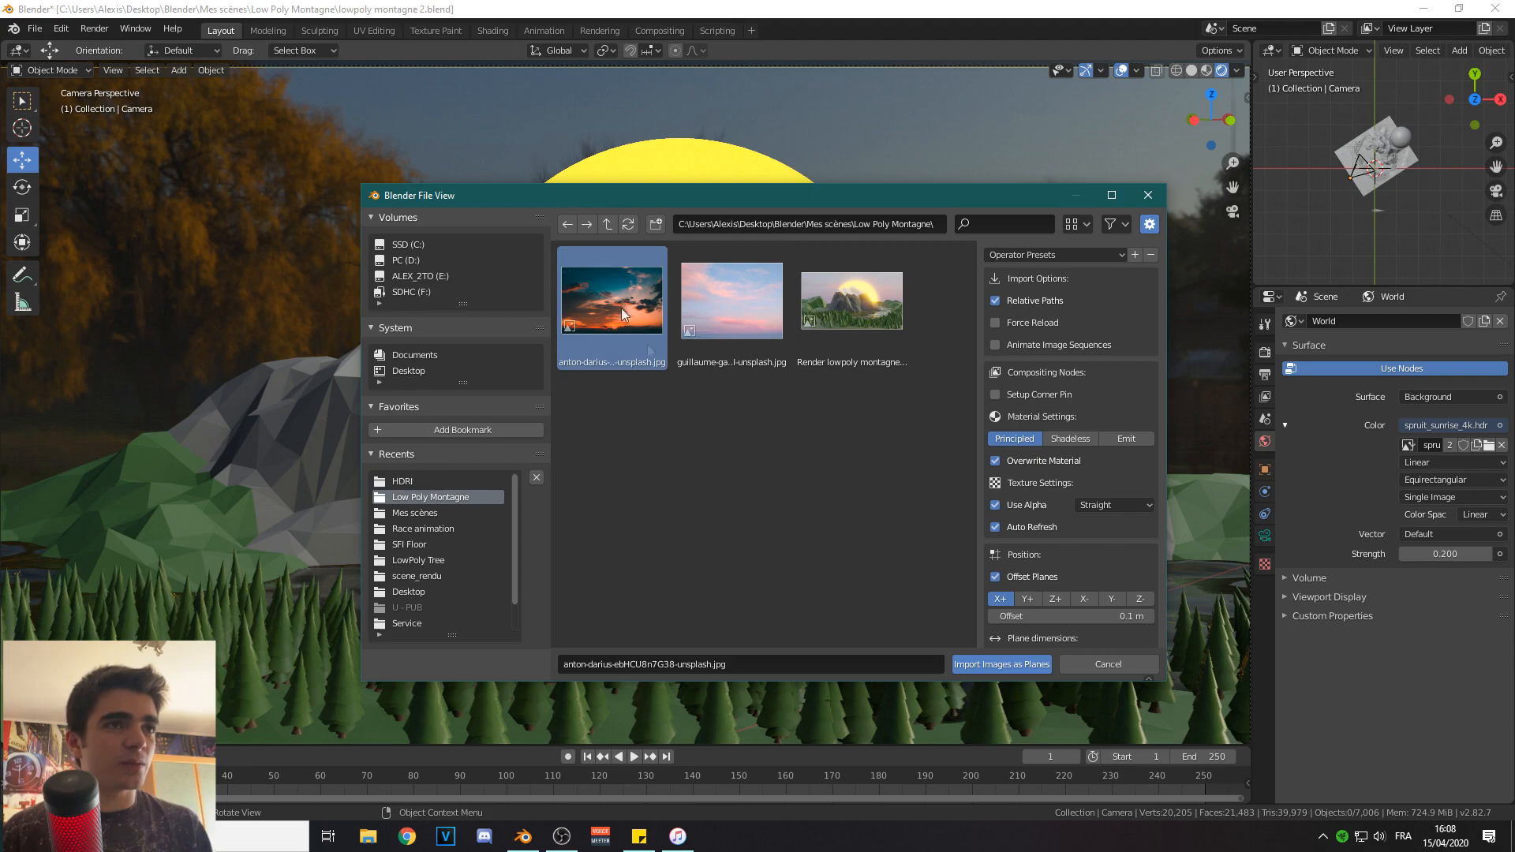
click(1001, 665)
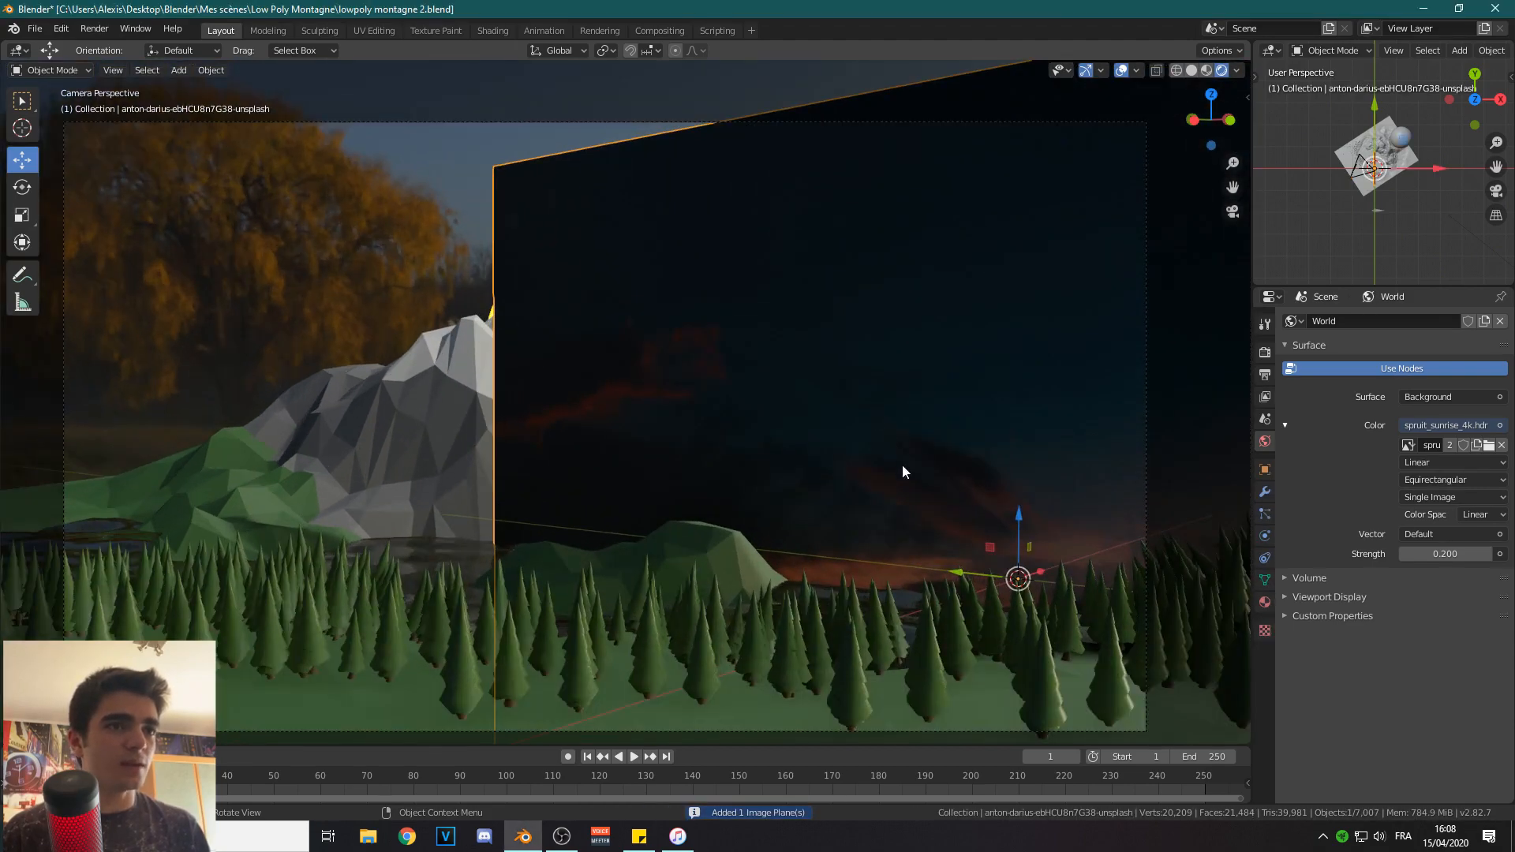
Reimport the orange sunset clouds photo as an image plane, using the Emit material setting.
key(shift+a)
mouse_move(921, 376)
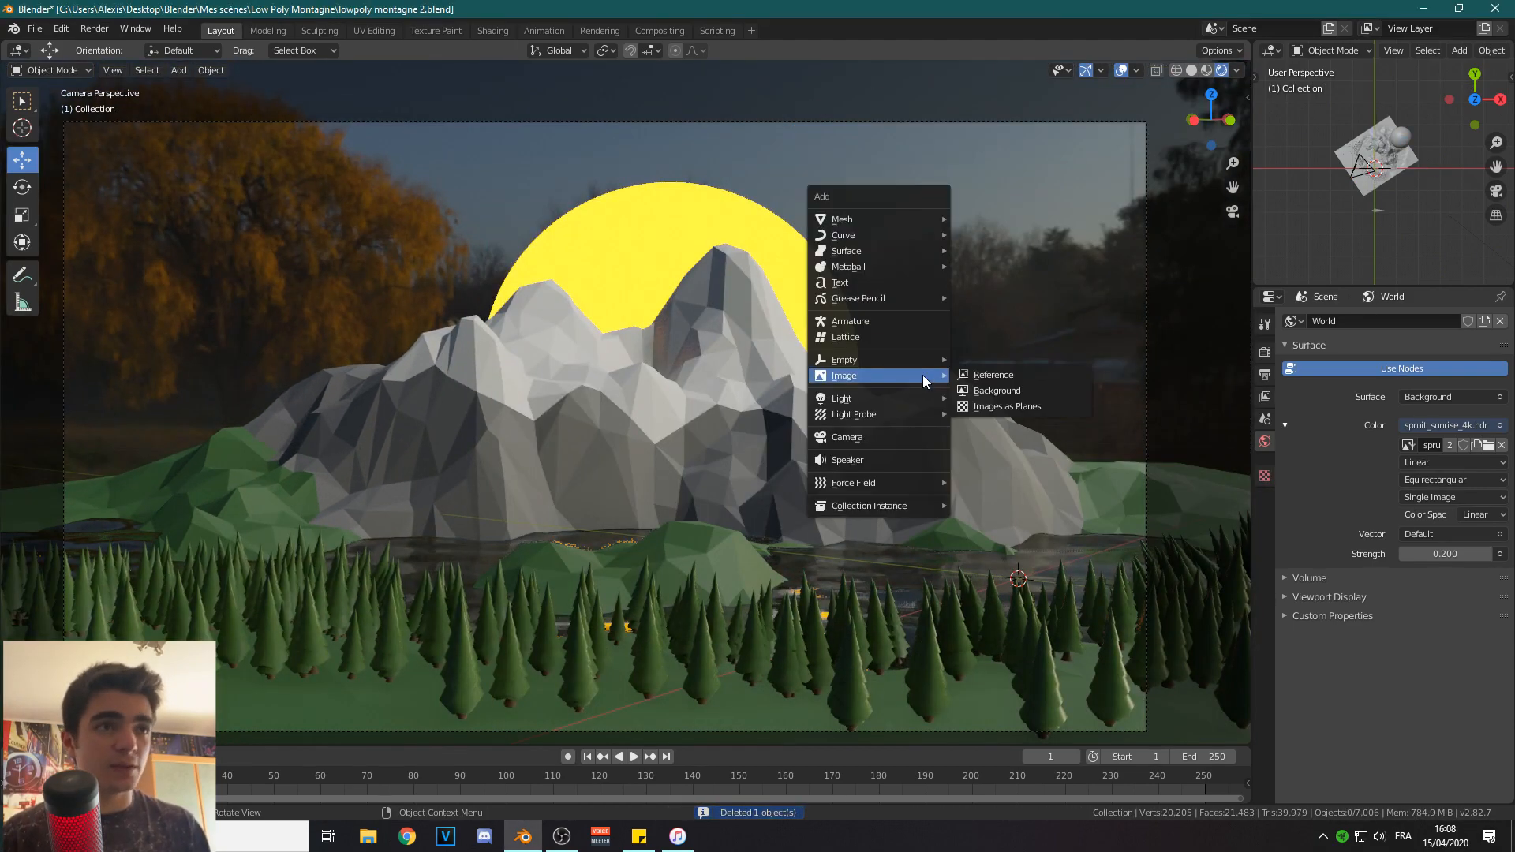
click(1017, 406)
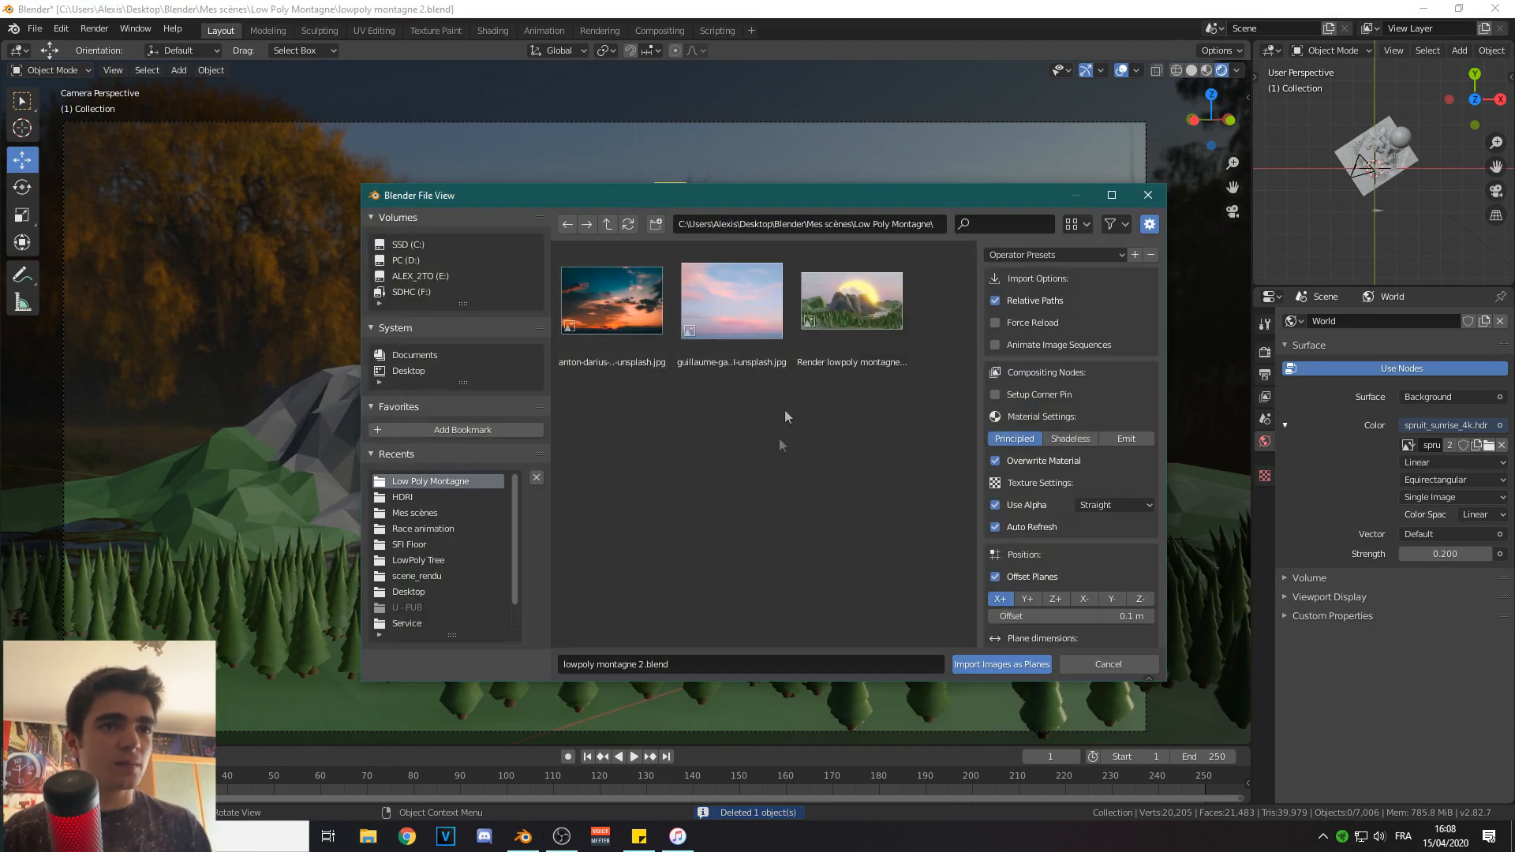
click(1134, 440)
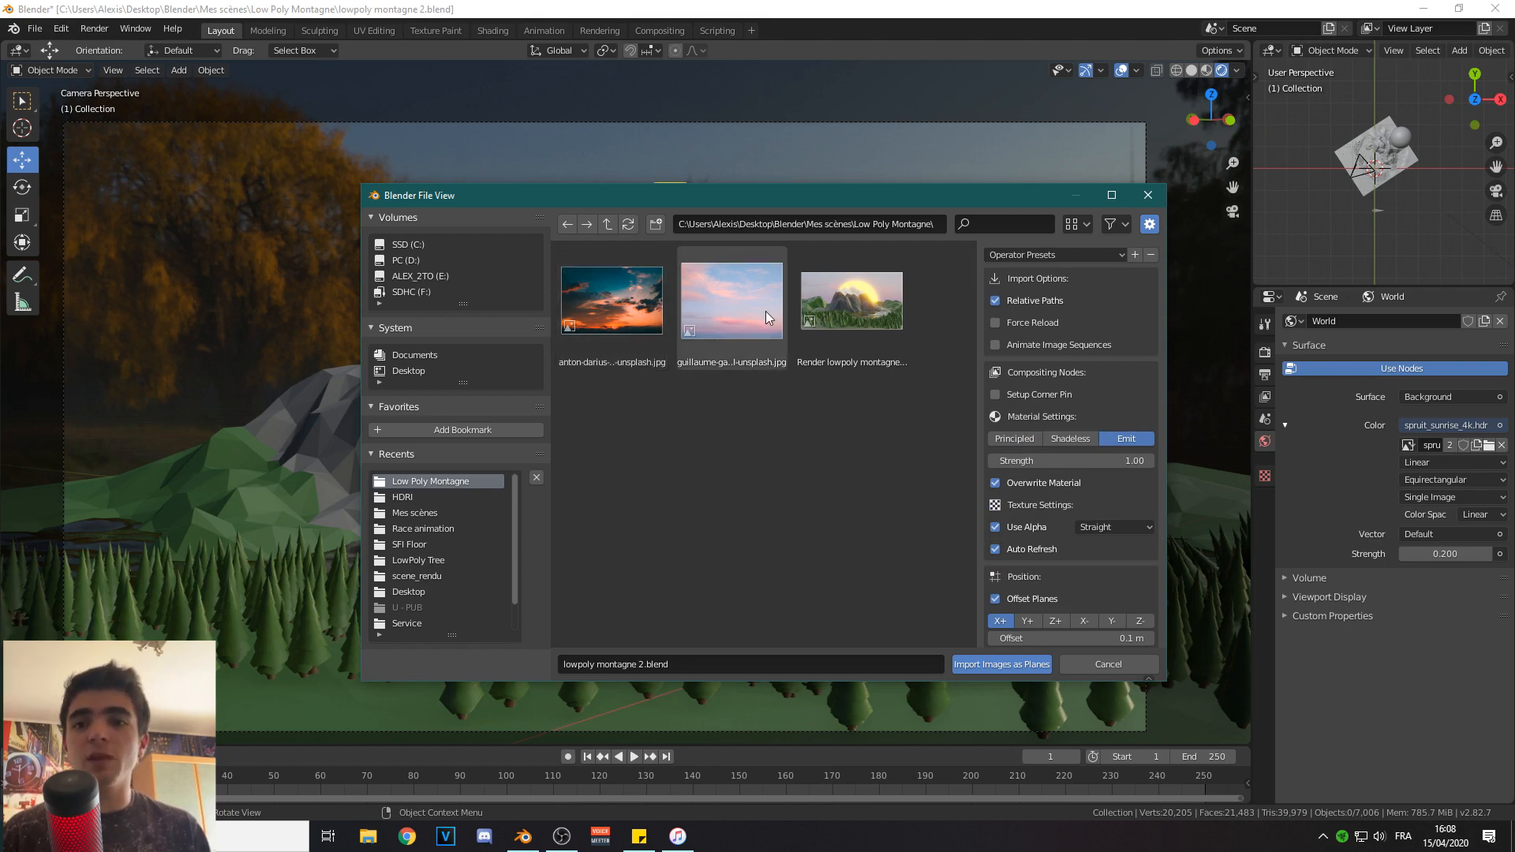
click(612, 304)
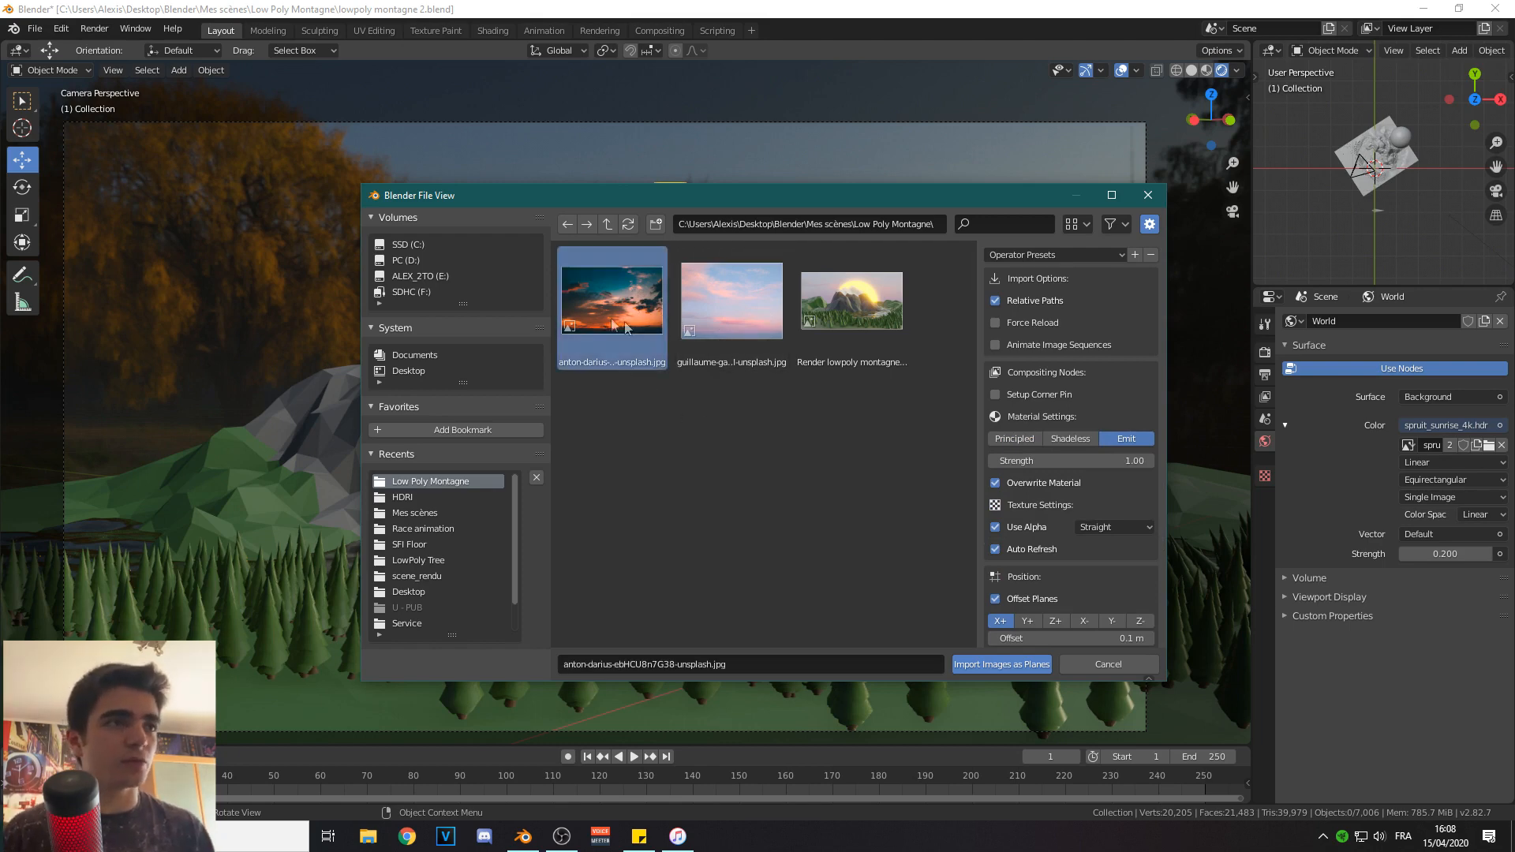
click(996, 664)
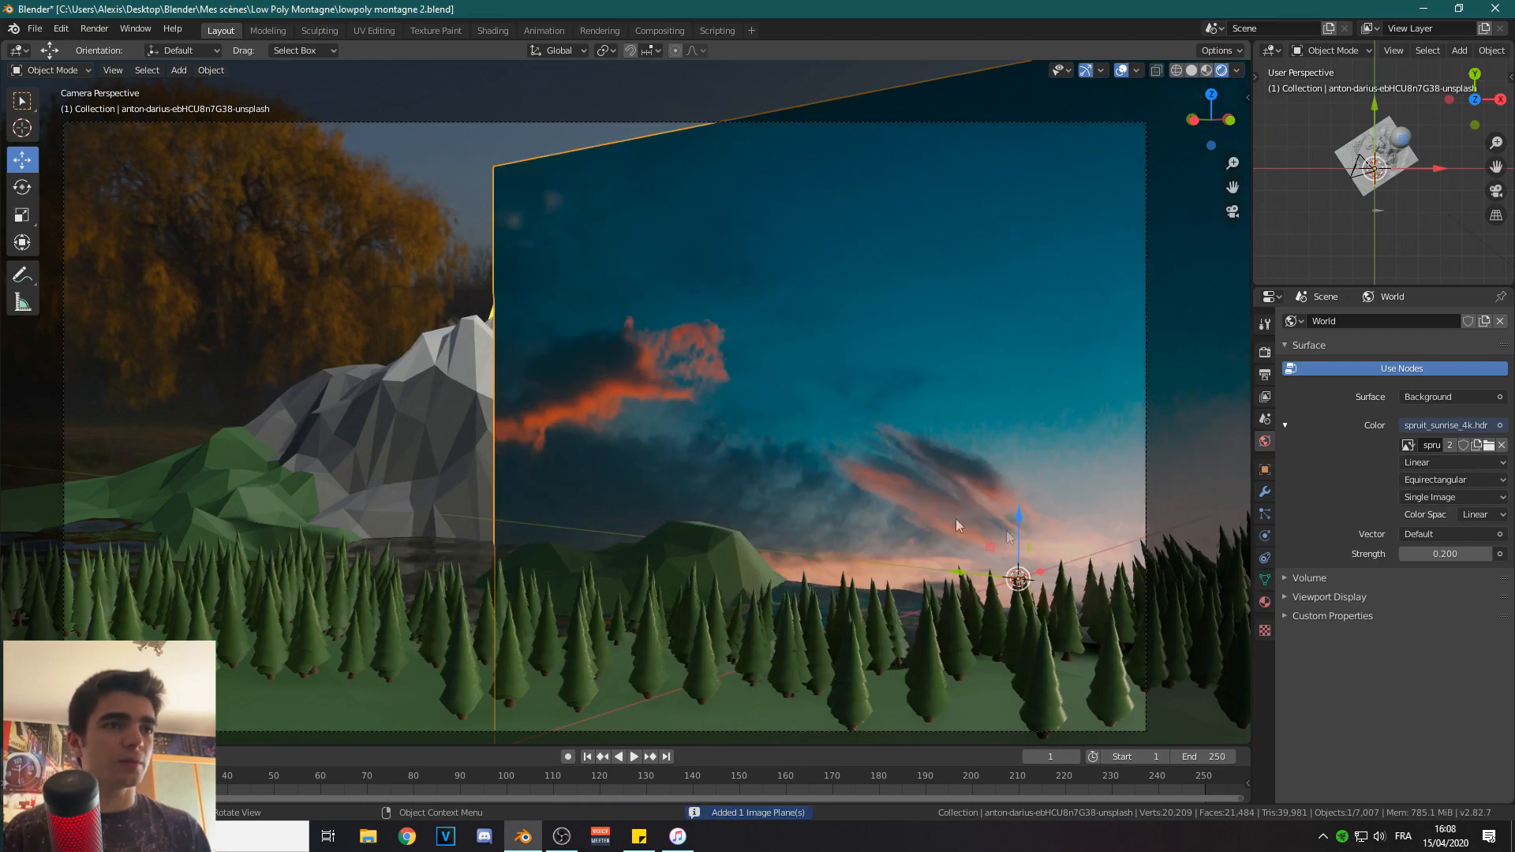
Move the sunset plane across the camera view and rotate it about 36° around the global Z axis.
drag(939, 486, 395, 88)
drag(827, 353, 730, 353)
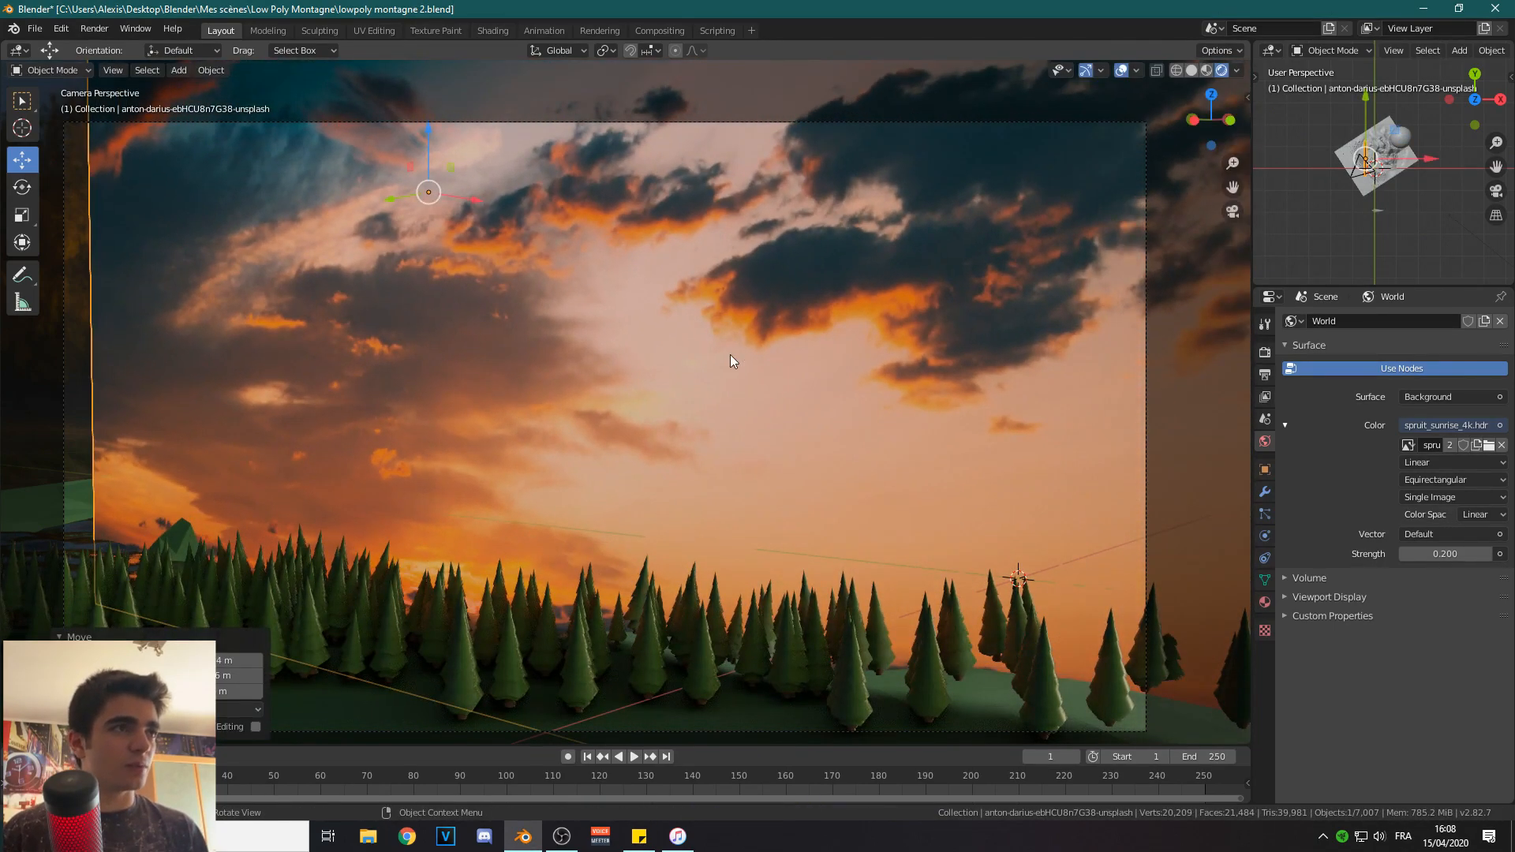
key(r)
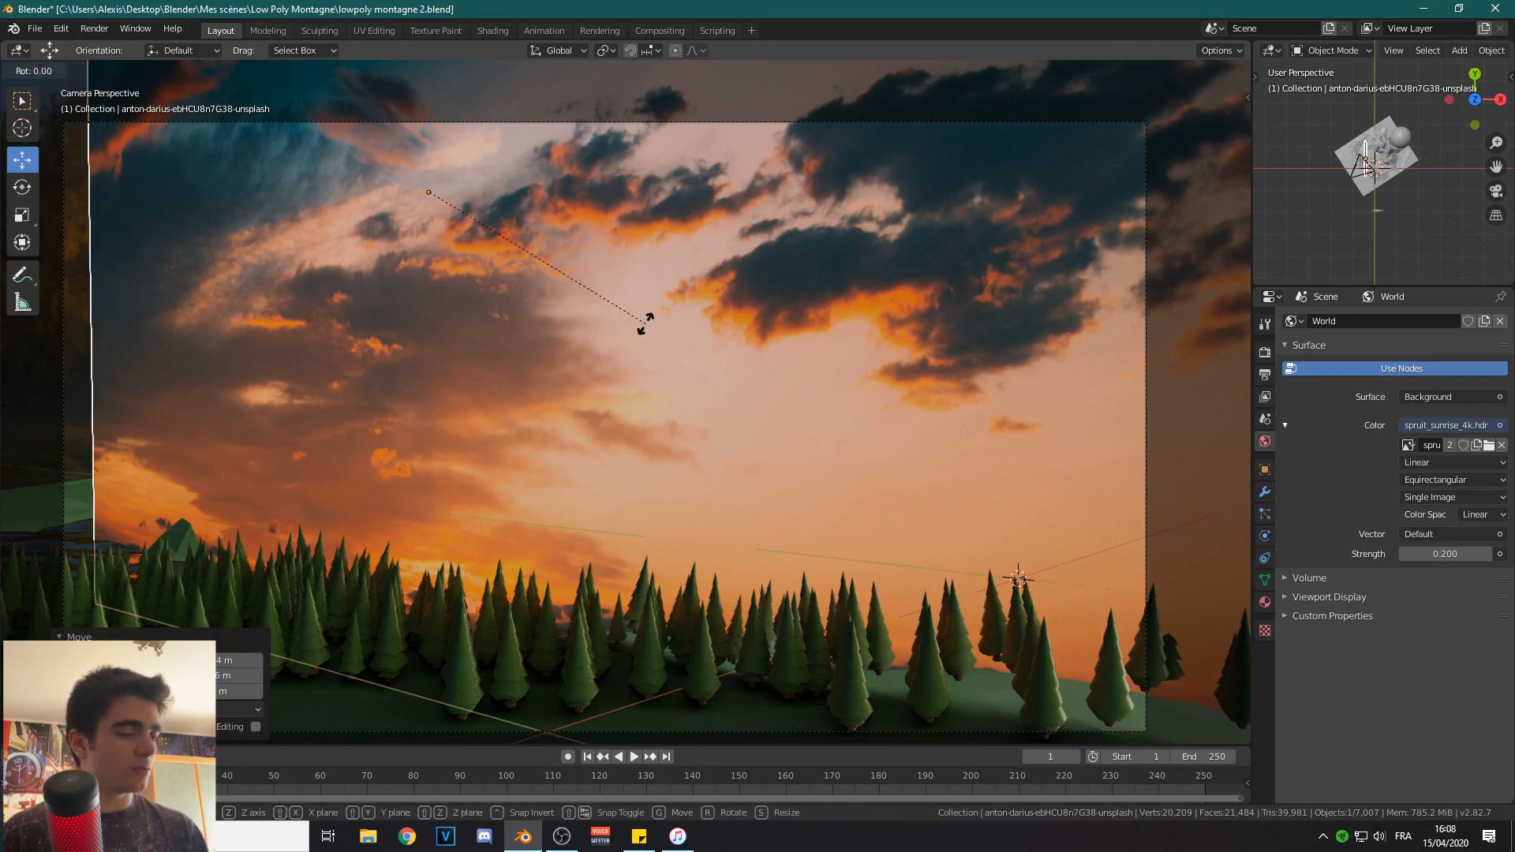
key(z)
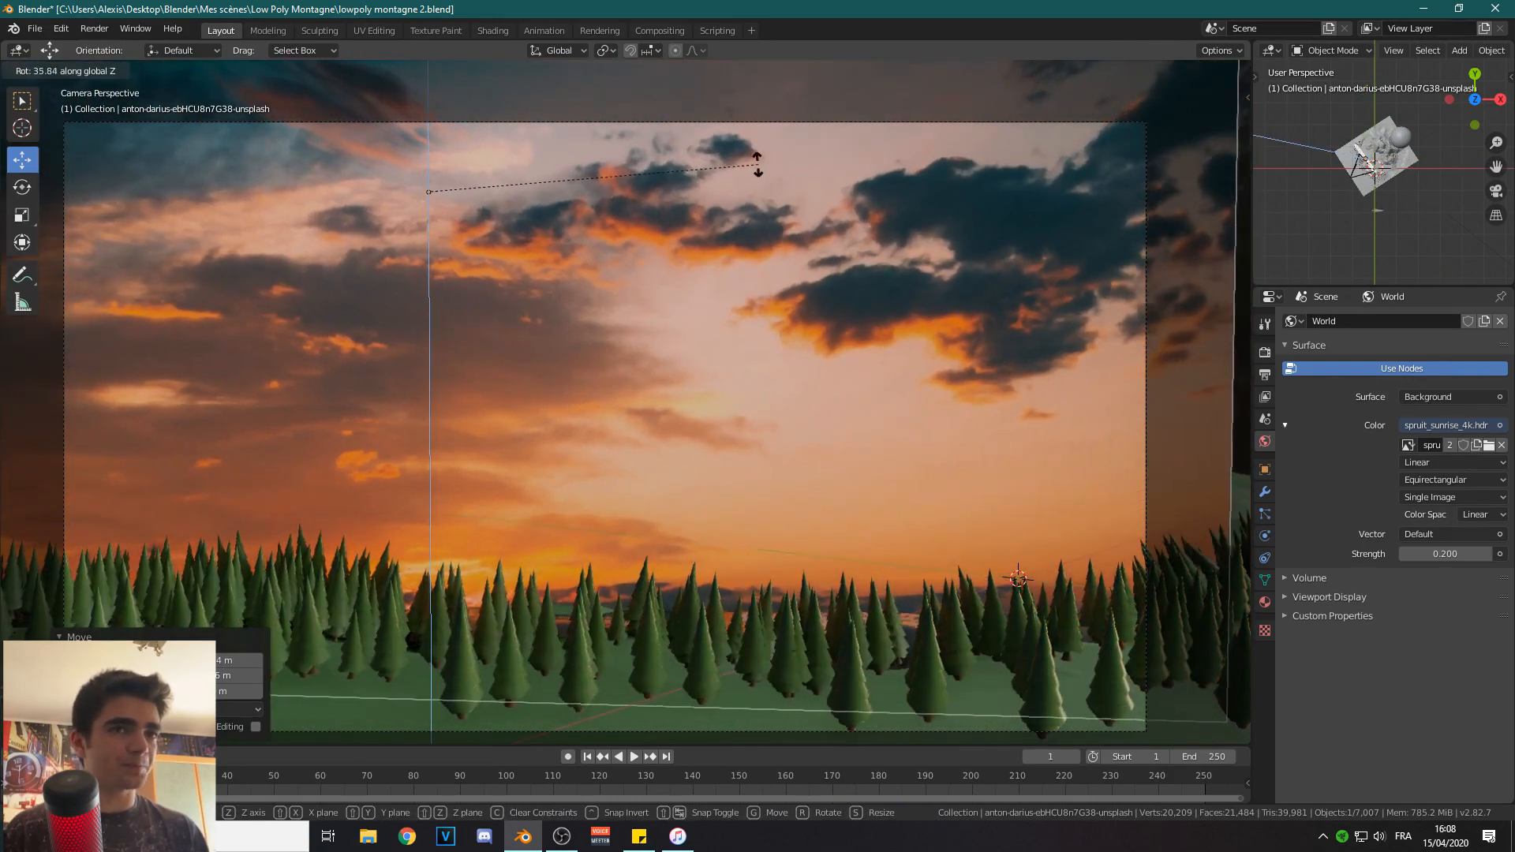
click(758, 164)
Move the sunset plane back along its local Z axis behind the sun and rotate it about 9° around global Z.
key(g)
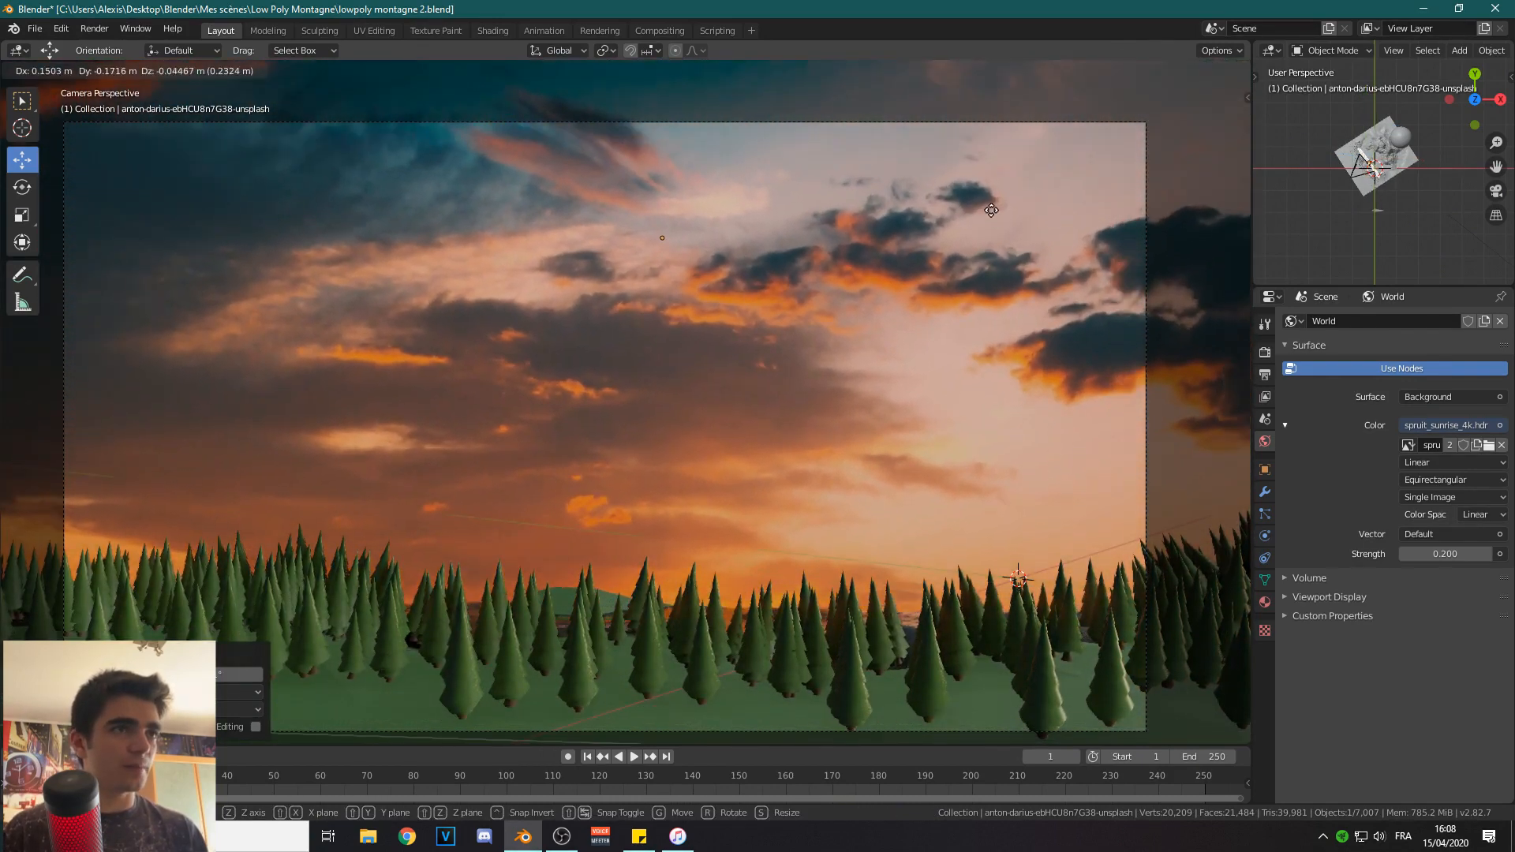
key(z)
key(z)
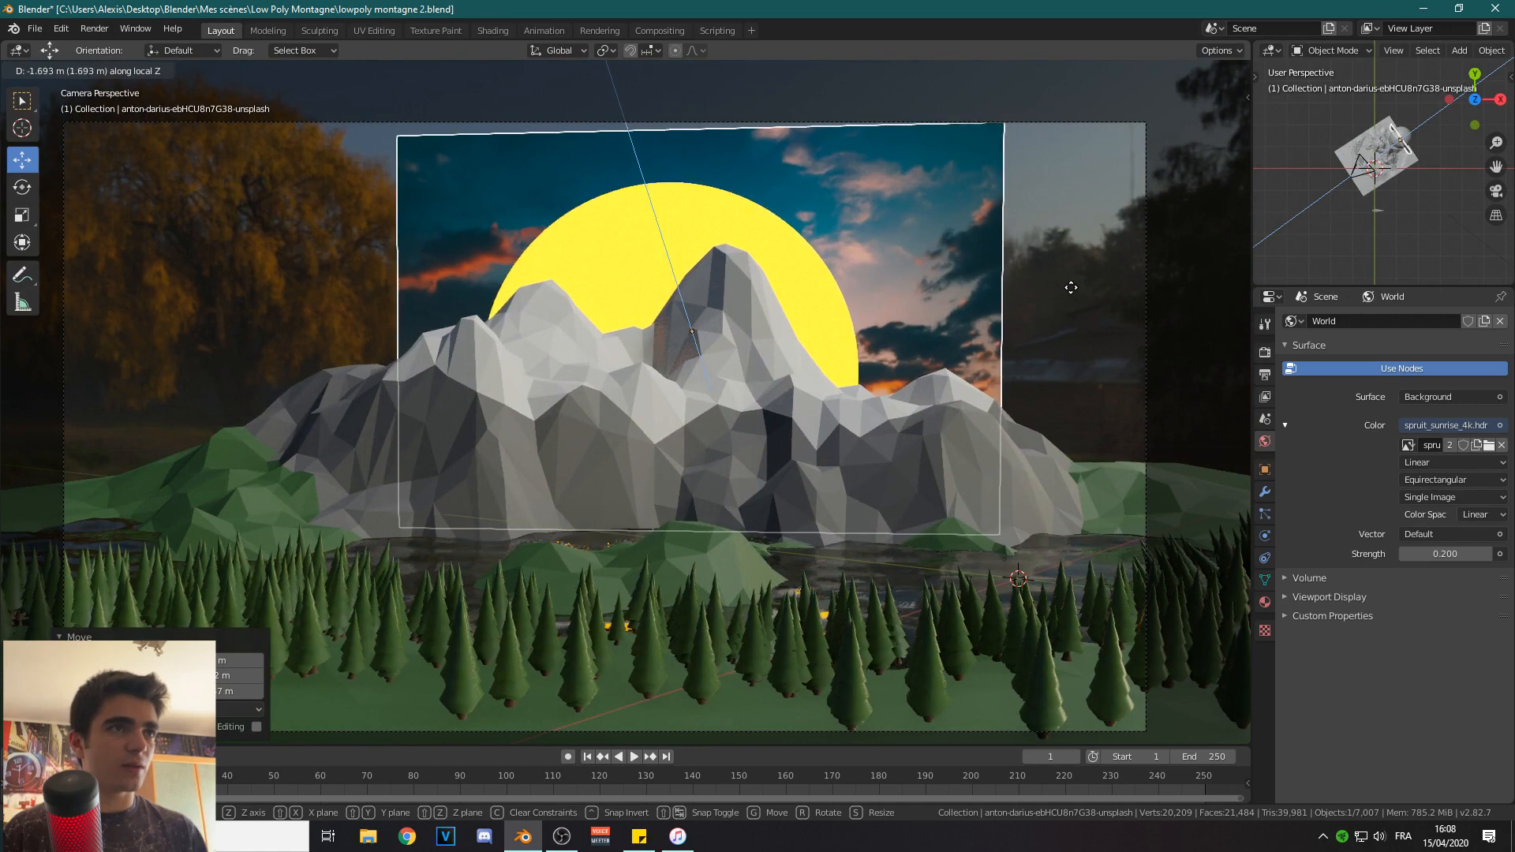
click(1071, 287)
key(r)
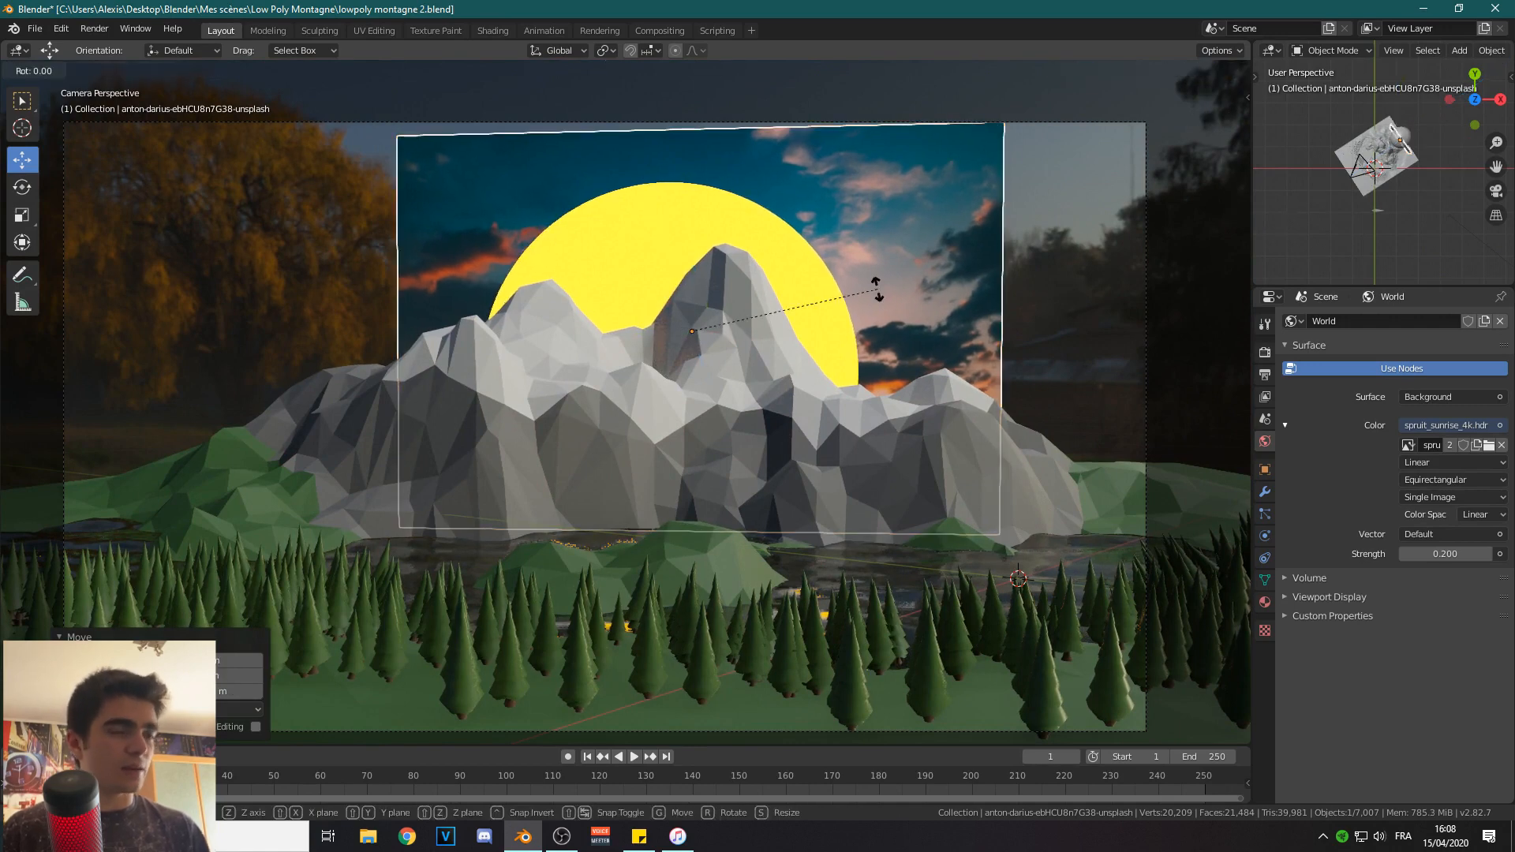
key(z)
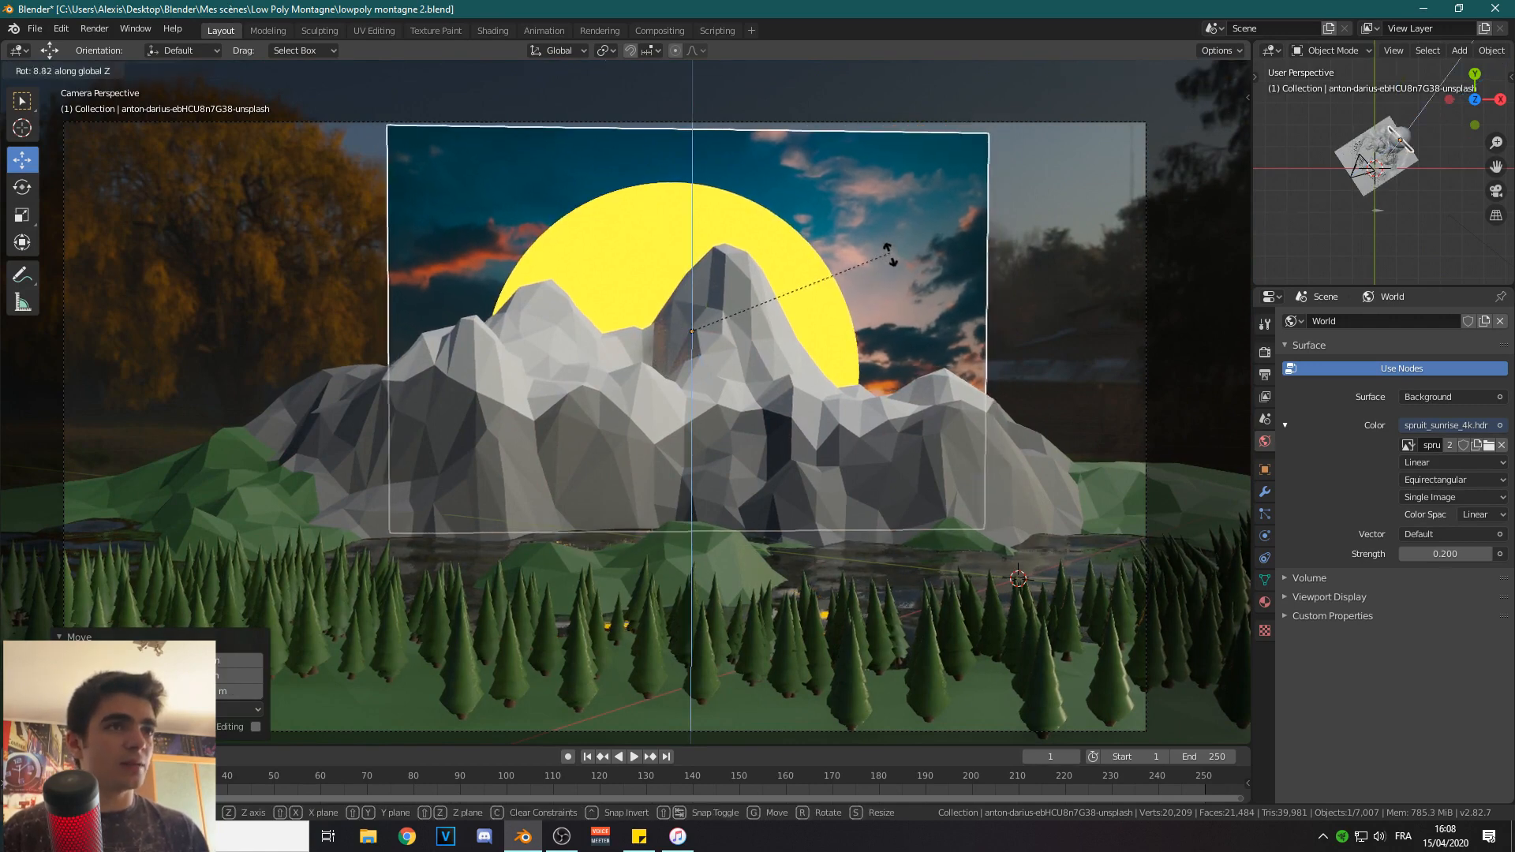
click(894, 266)
Enlarge the sunset plane and reposition it so it fills the camera frame behind the mountain.
key(s)
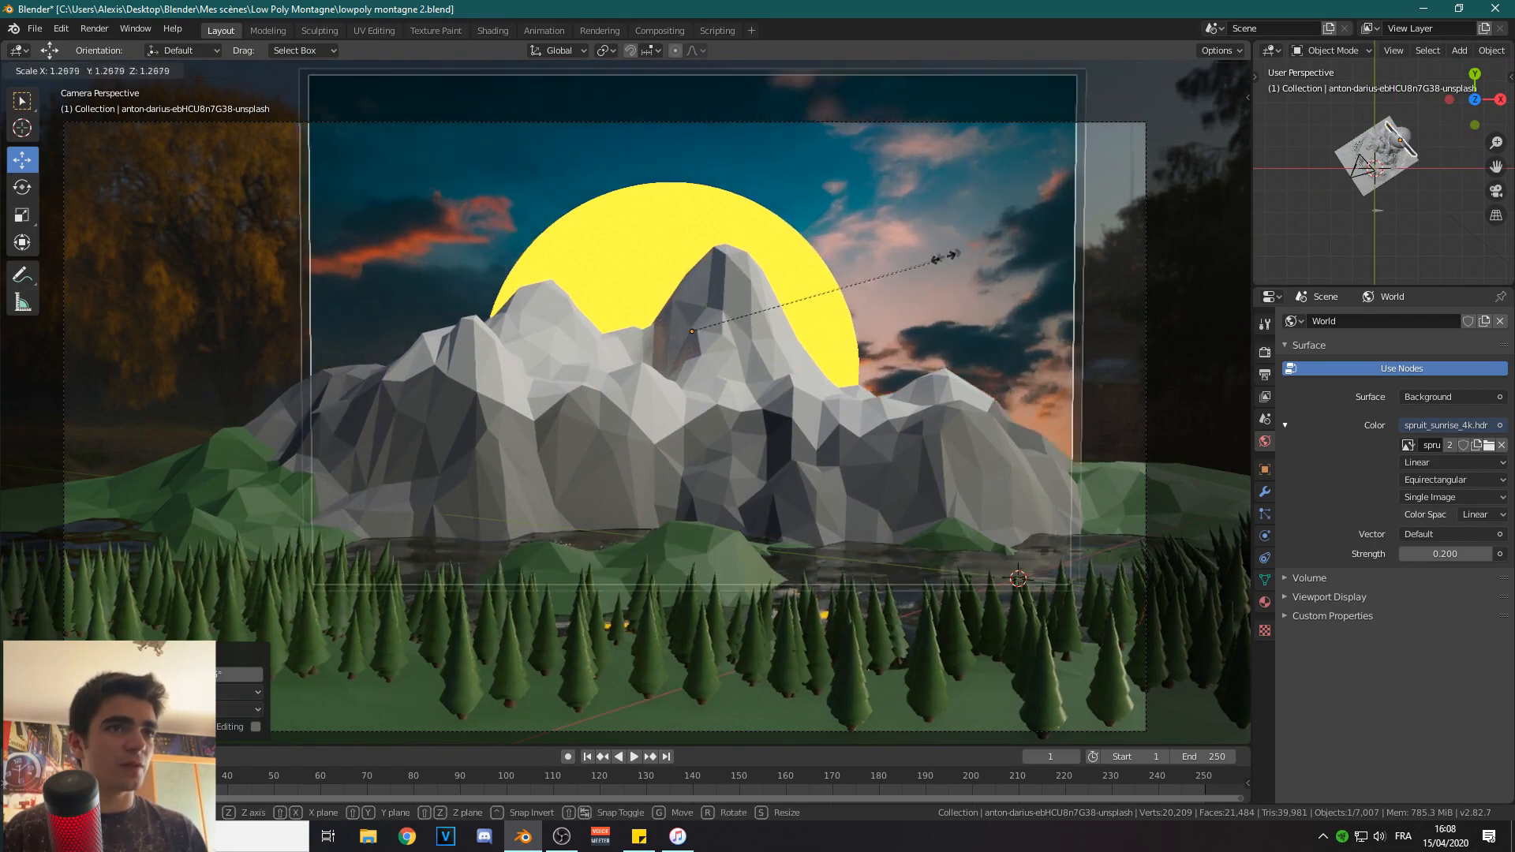
click(1066, 225)
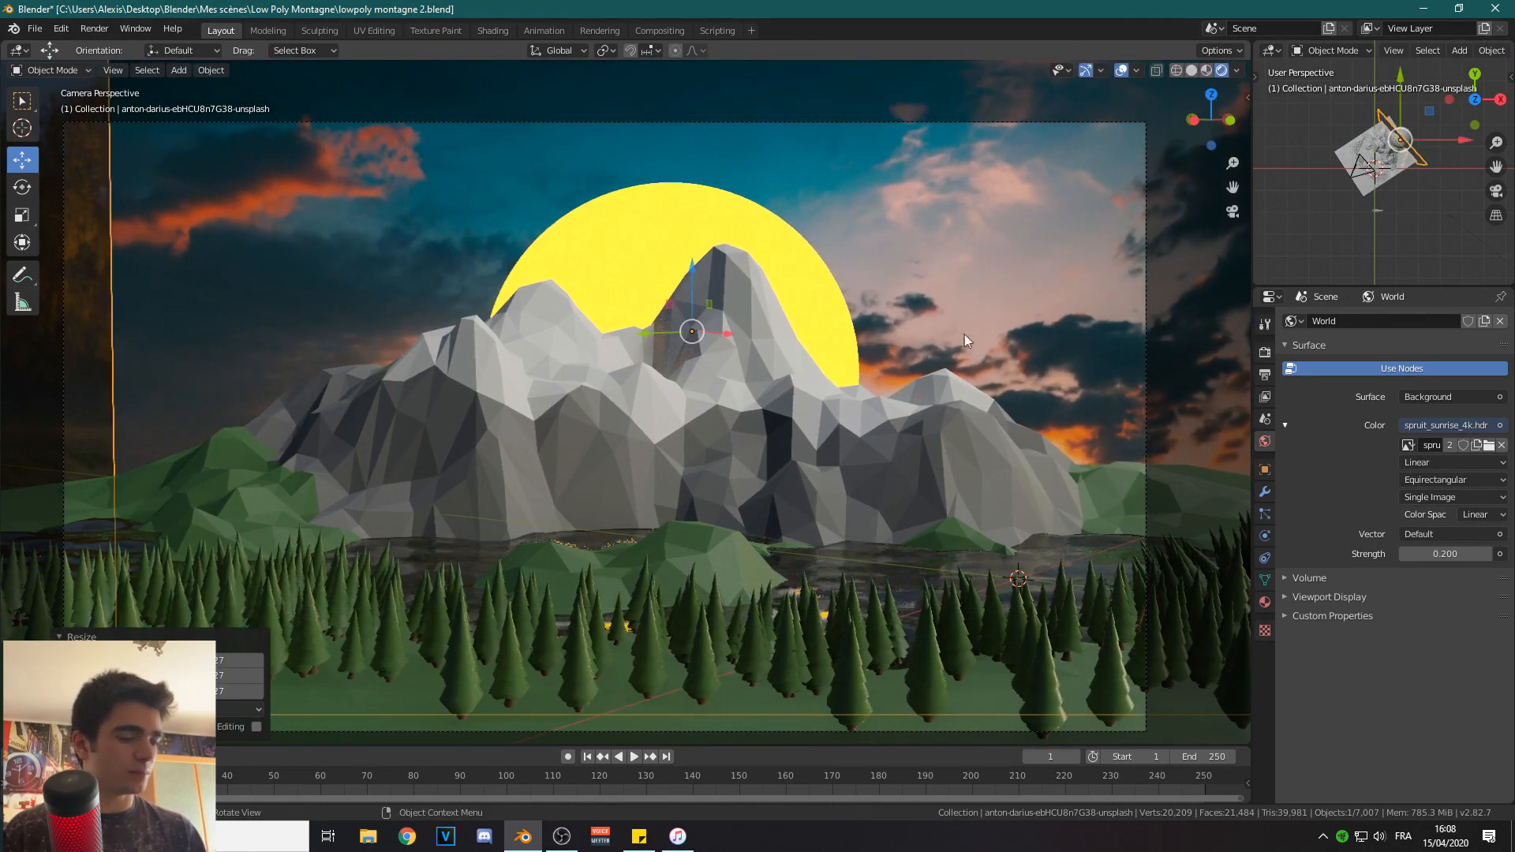
key(g)
click(909, 211)
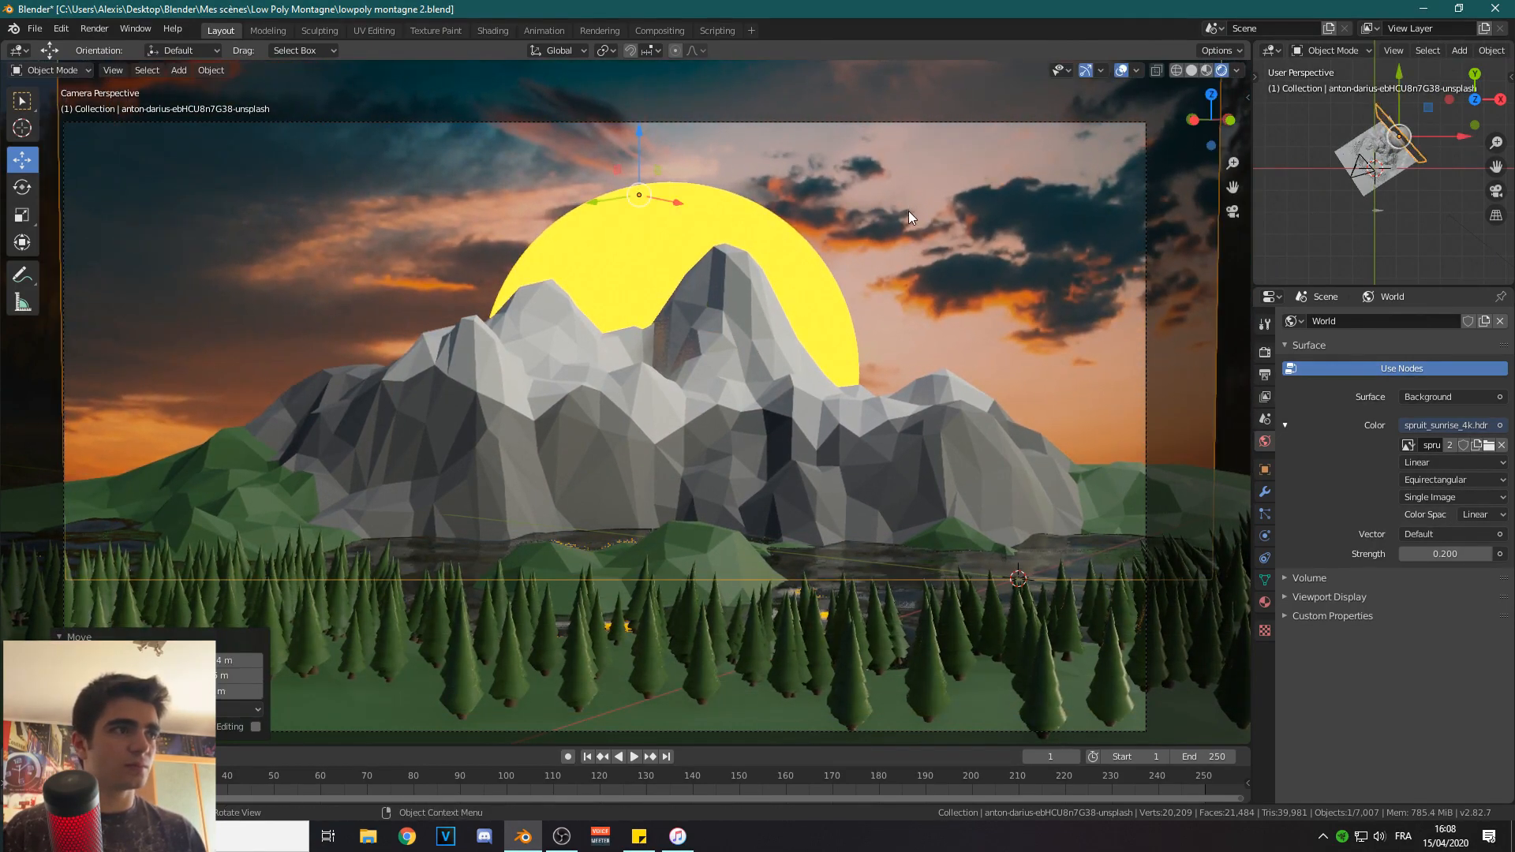
key(s)
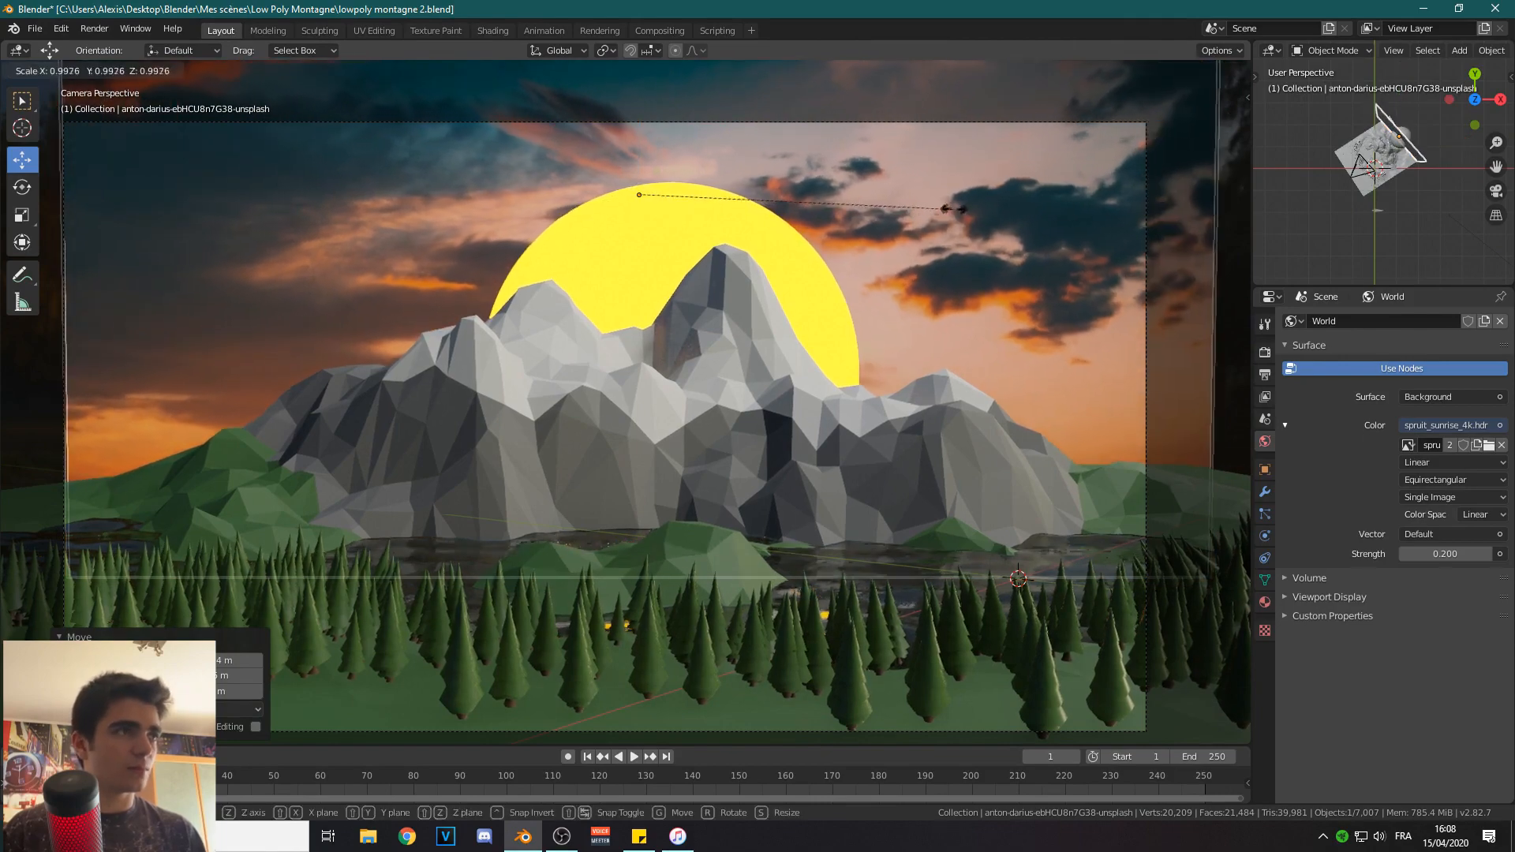
click(971, 211)
click(1190, 375)
Delete the sunset image plane behind the mountain.
scroll(882, 443, down, 2)
scroll(810, 437, up, 2)
click(566, 473)
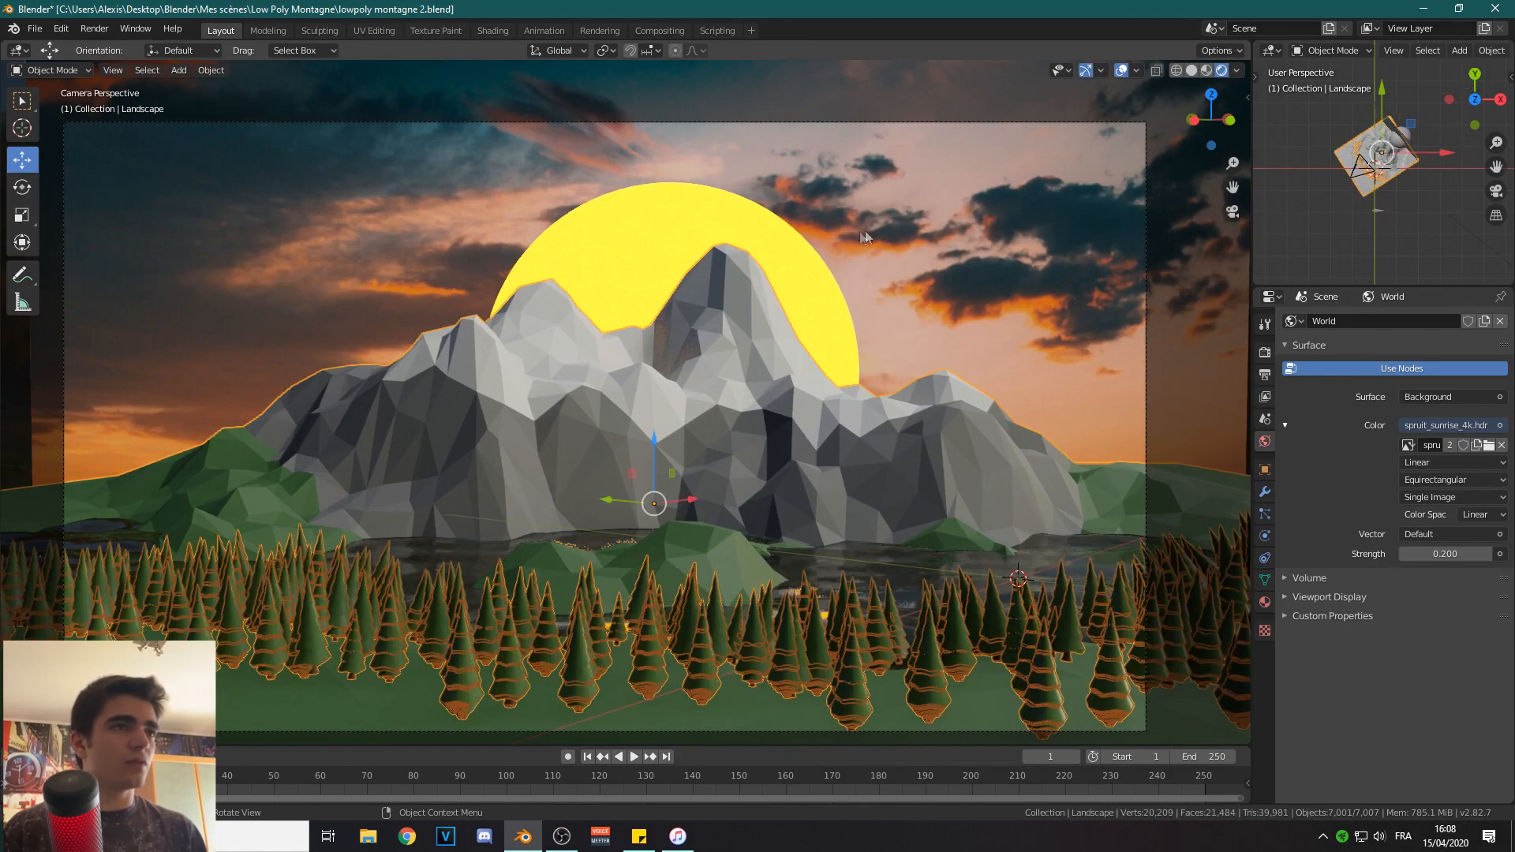
click(1332, 225)
scroll(713, 311, down, 2)
scroll(769, 205, up, 2)
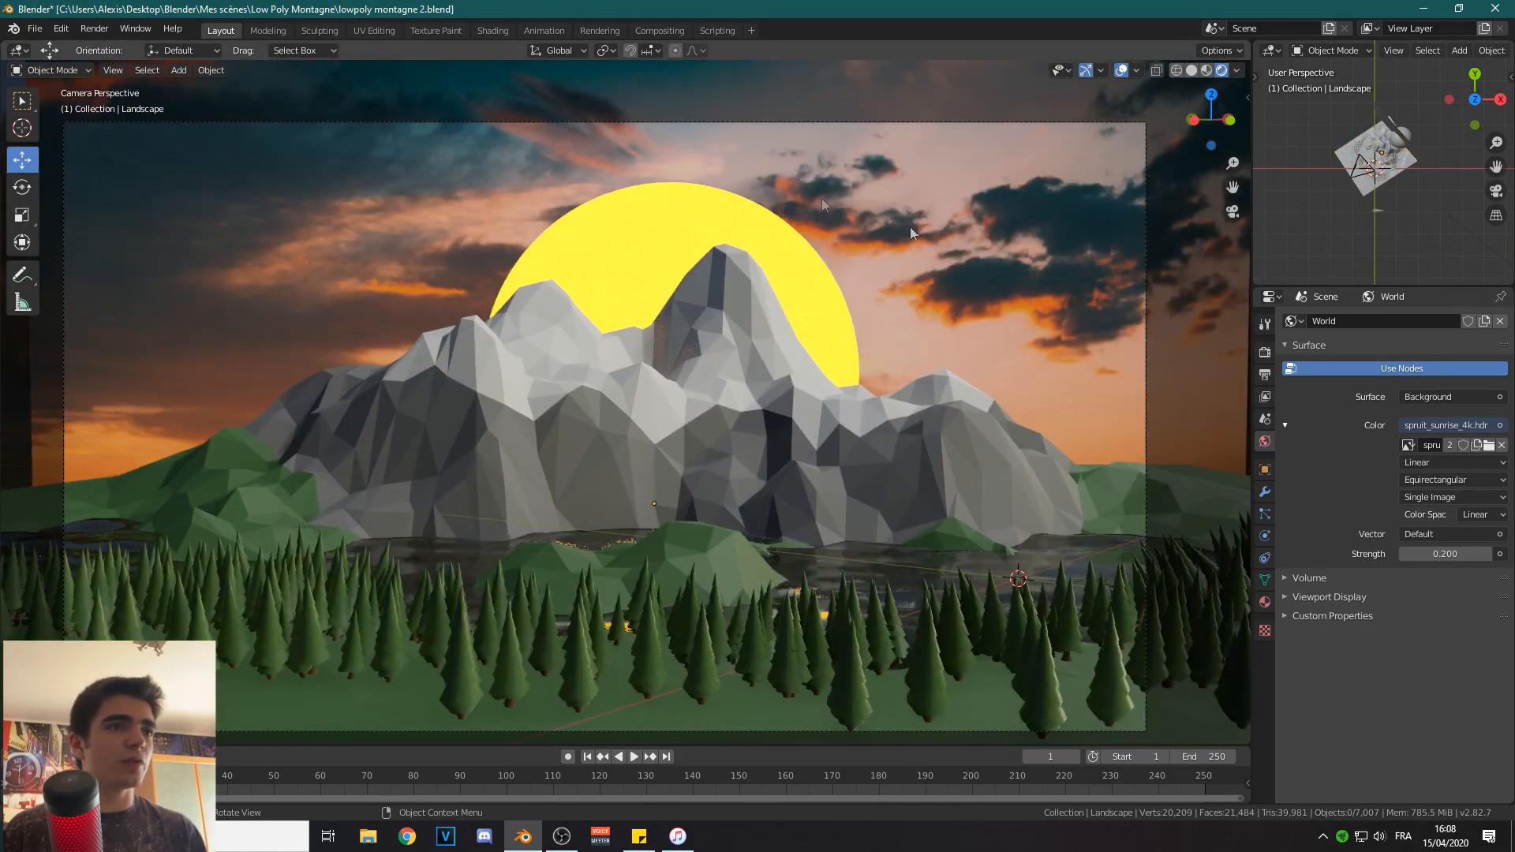
click(1029, 309)
key(Delete)
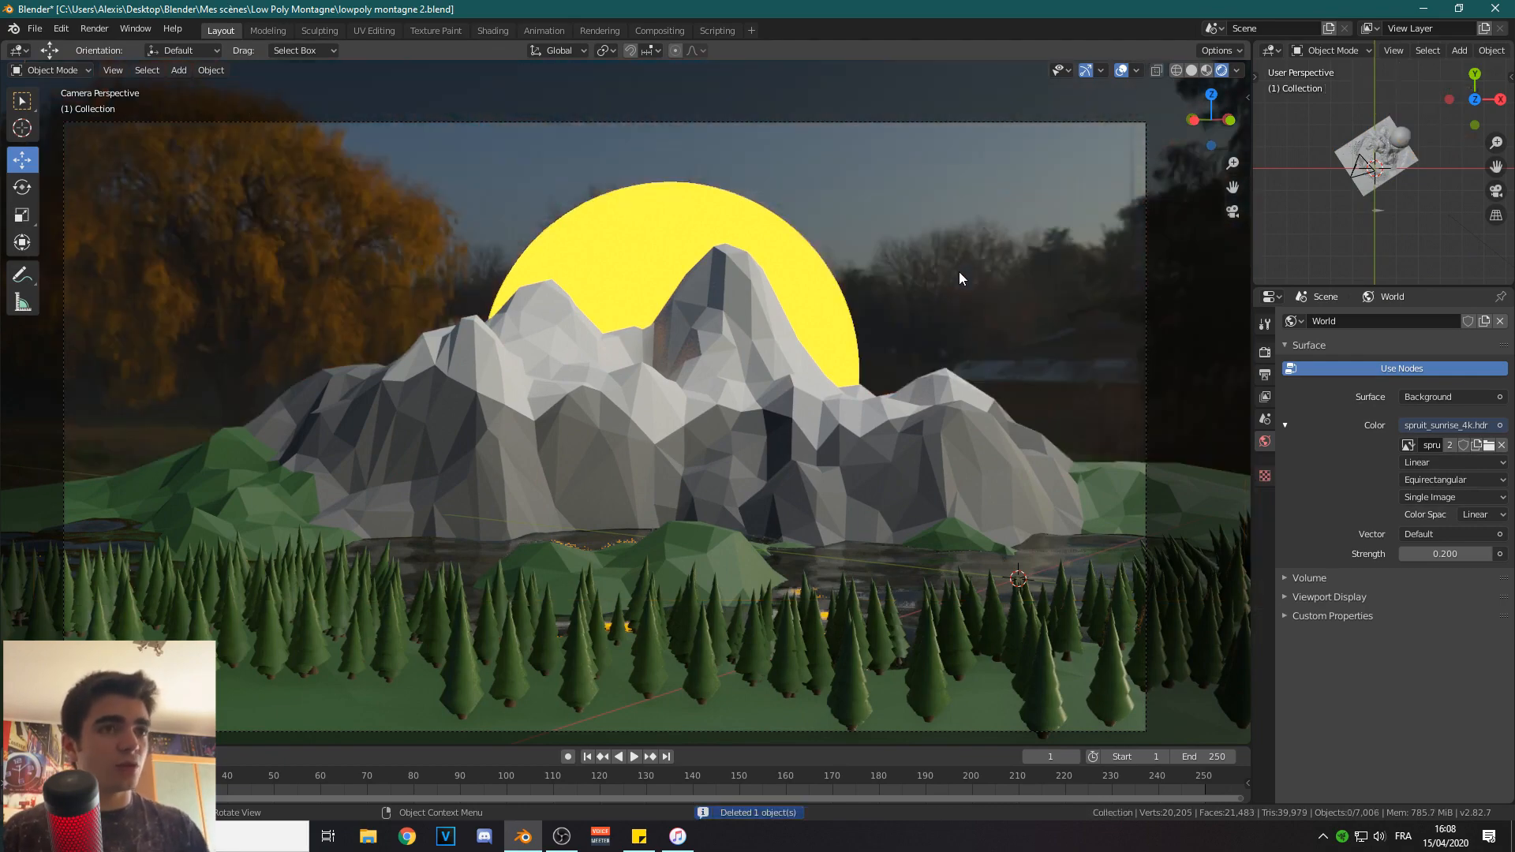
Import the pastel pink and blue sky photo as an image plane with the Emit material setting.
key(shift+a)
mouse_move(959, 273)
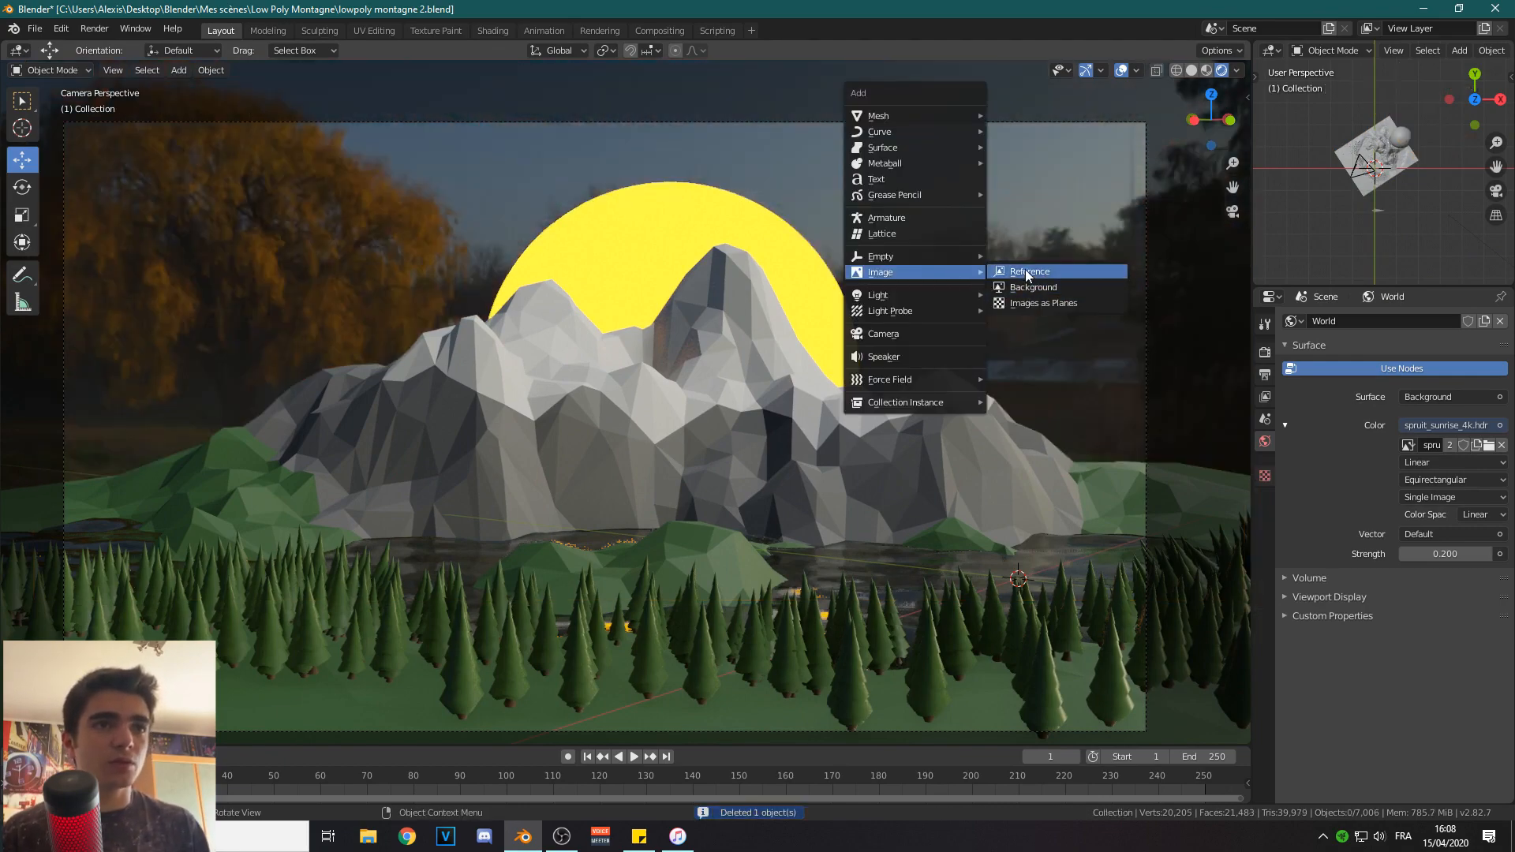
click(1027, 302)
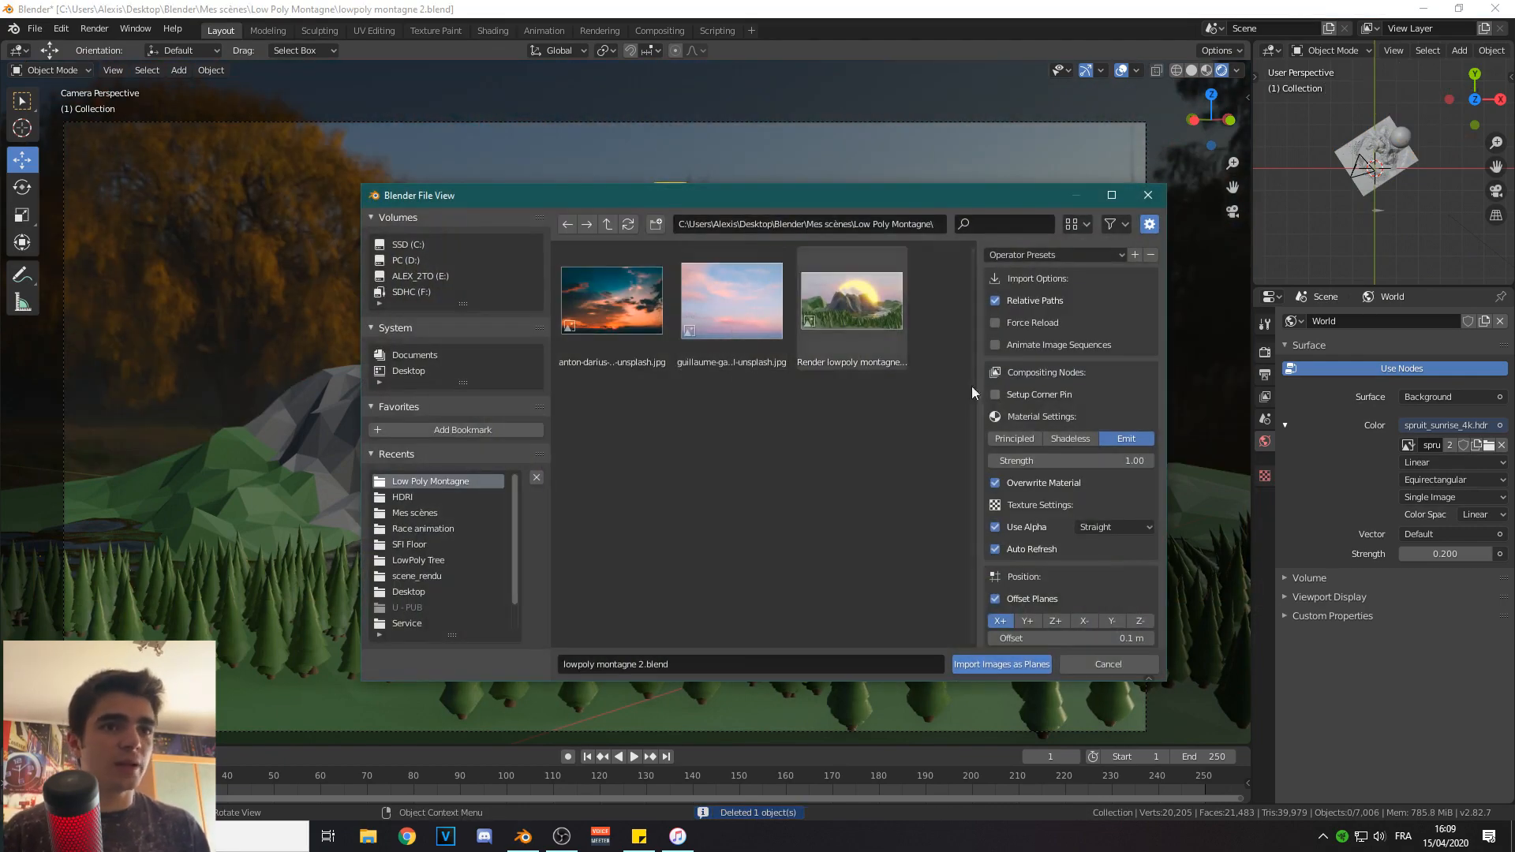
click(685, 301)
click(1001, 665)
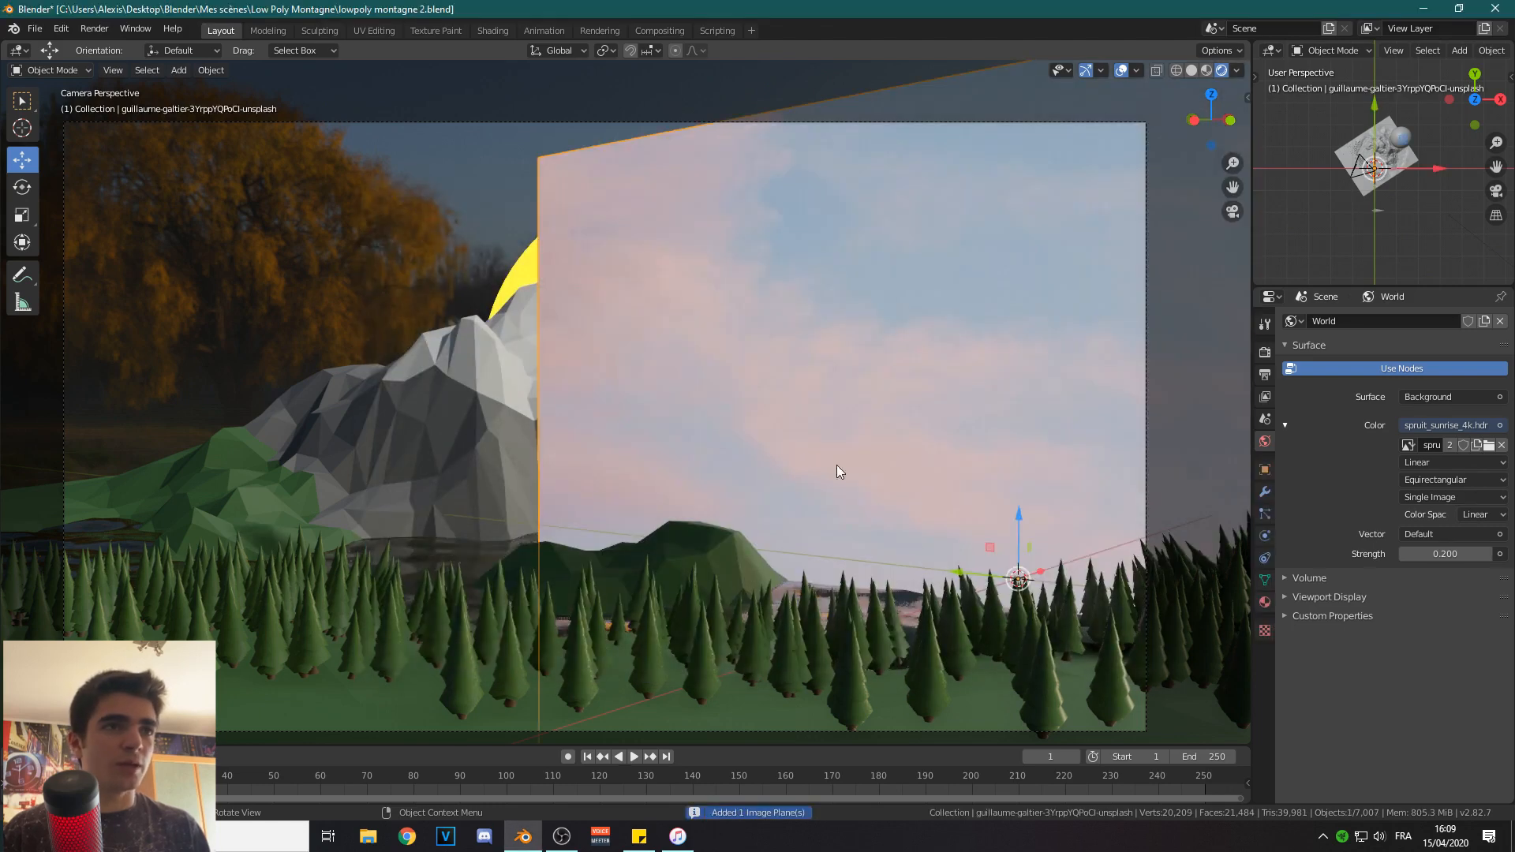
Move the pastel sky plane into the camera view and rotate it around global Z to face the camera.
key(g)
click(582, 328)
key(r)
key(z)
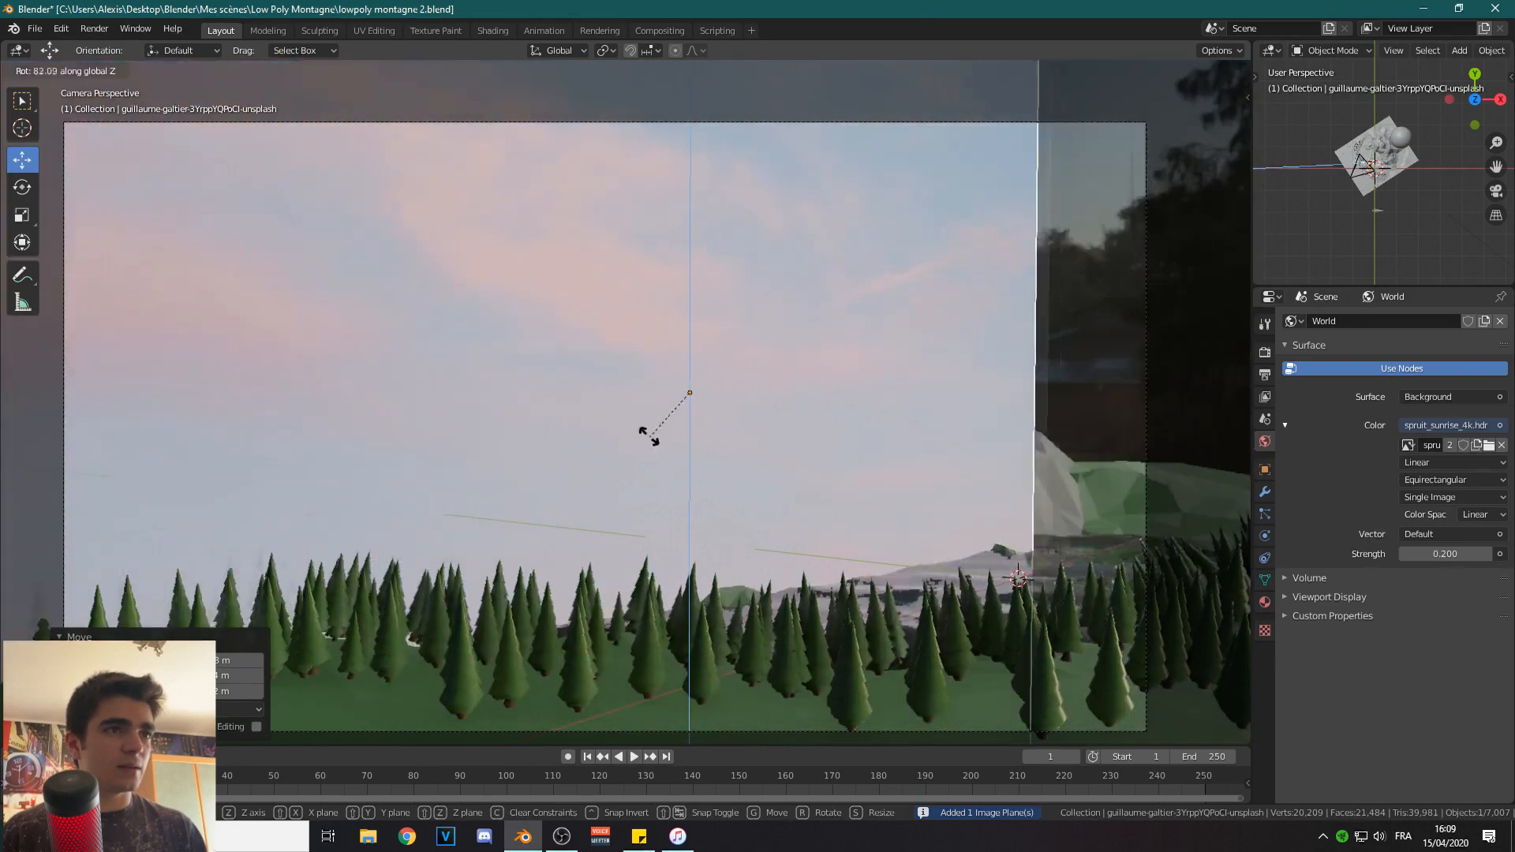
click(578, 409)
Push the pastel sky plane back along its local Z axis behind the sun and enlarge it to span the camera frame.
key(g)
key(z)
key(z)
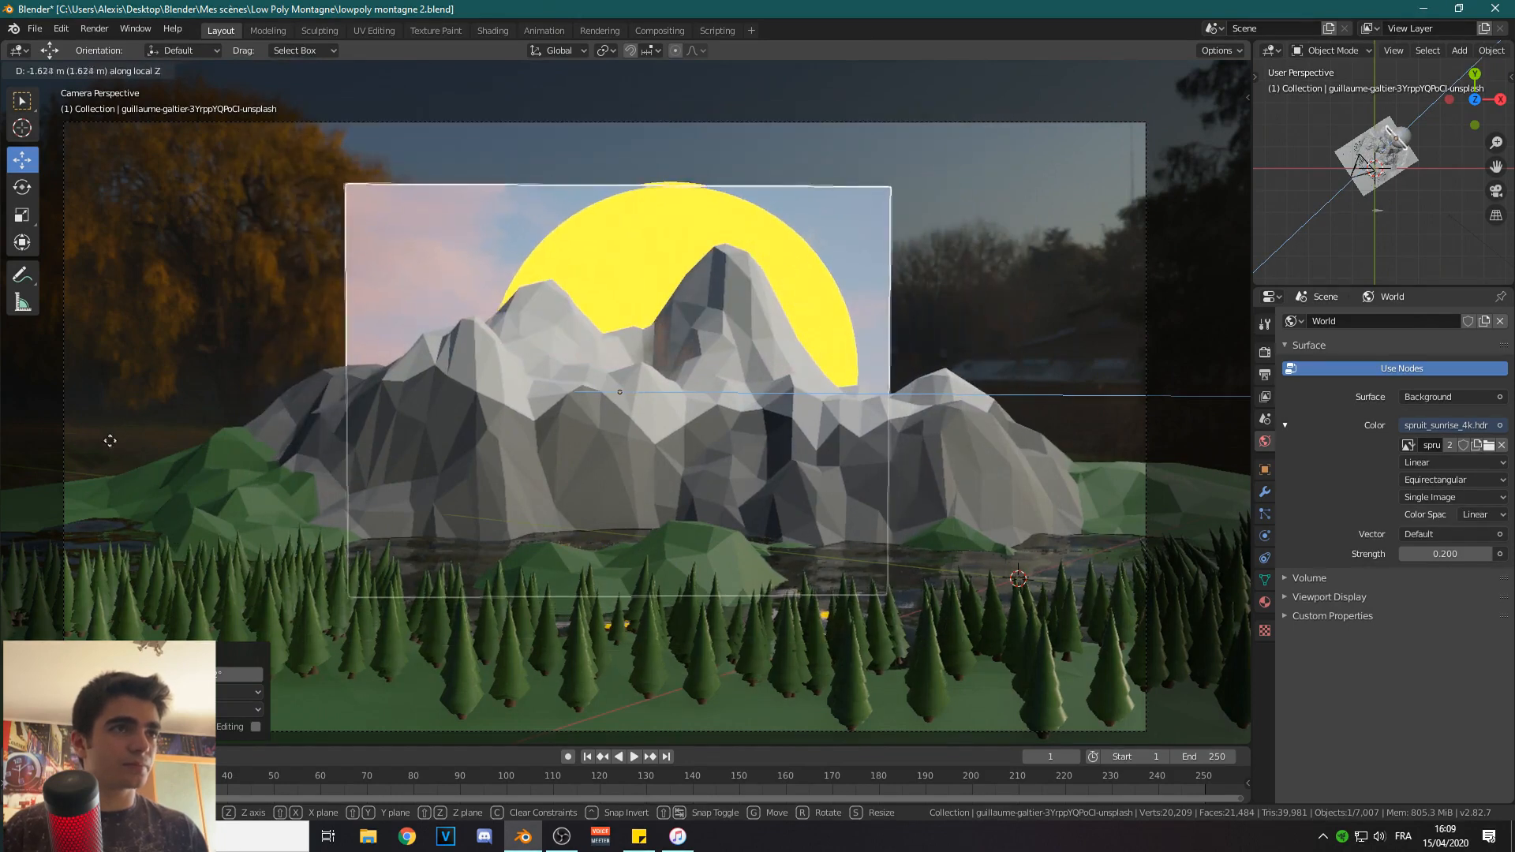
click(94, 432)
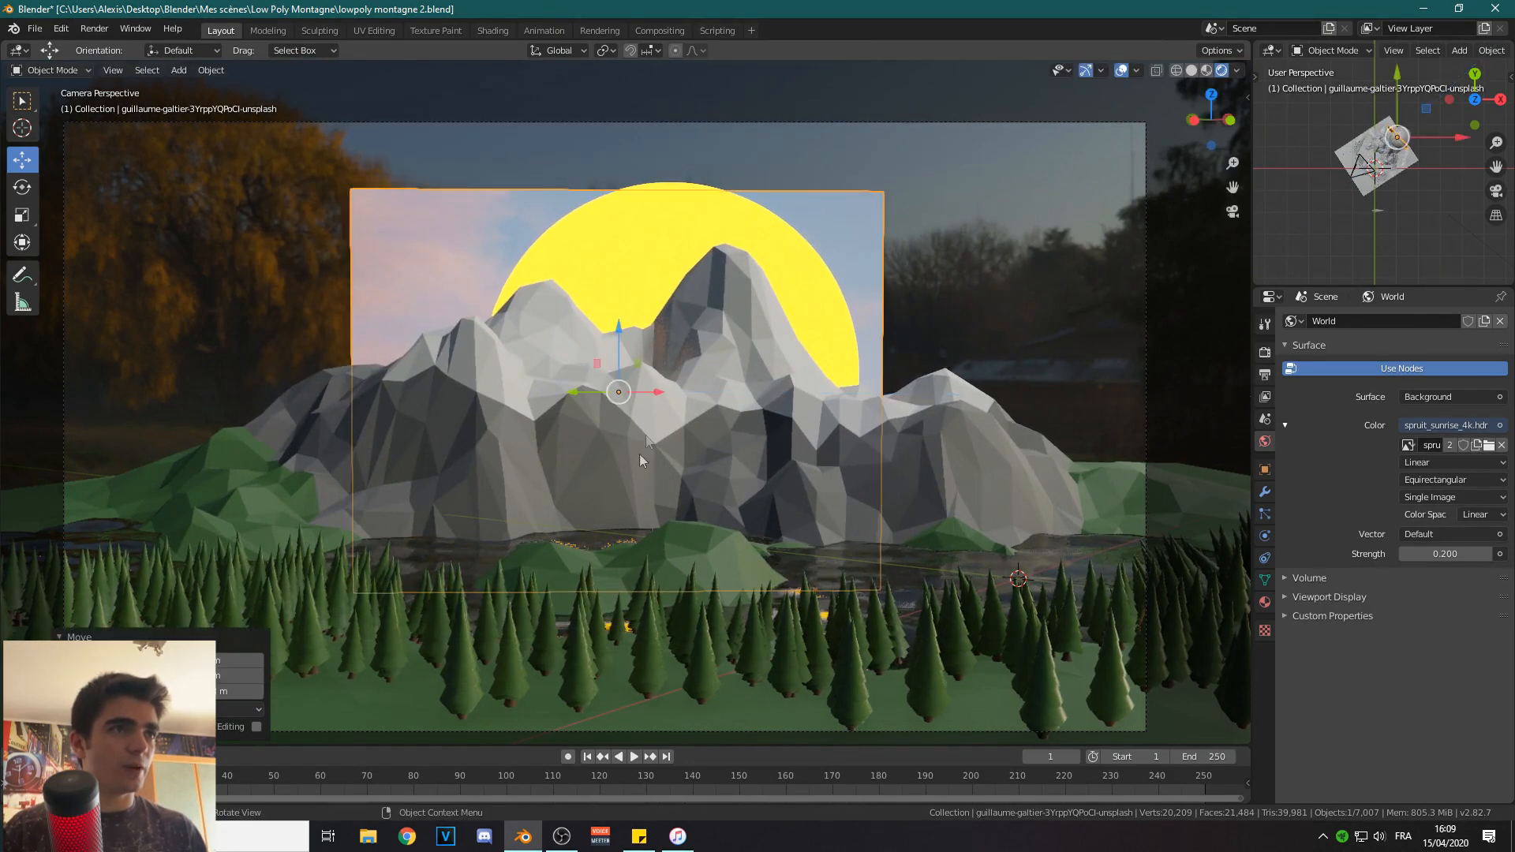
key(s)
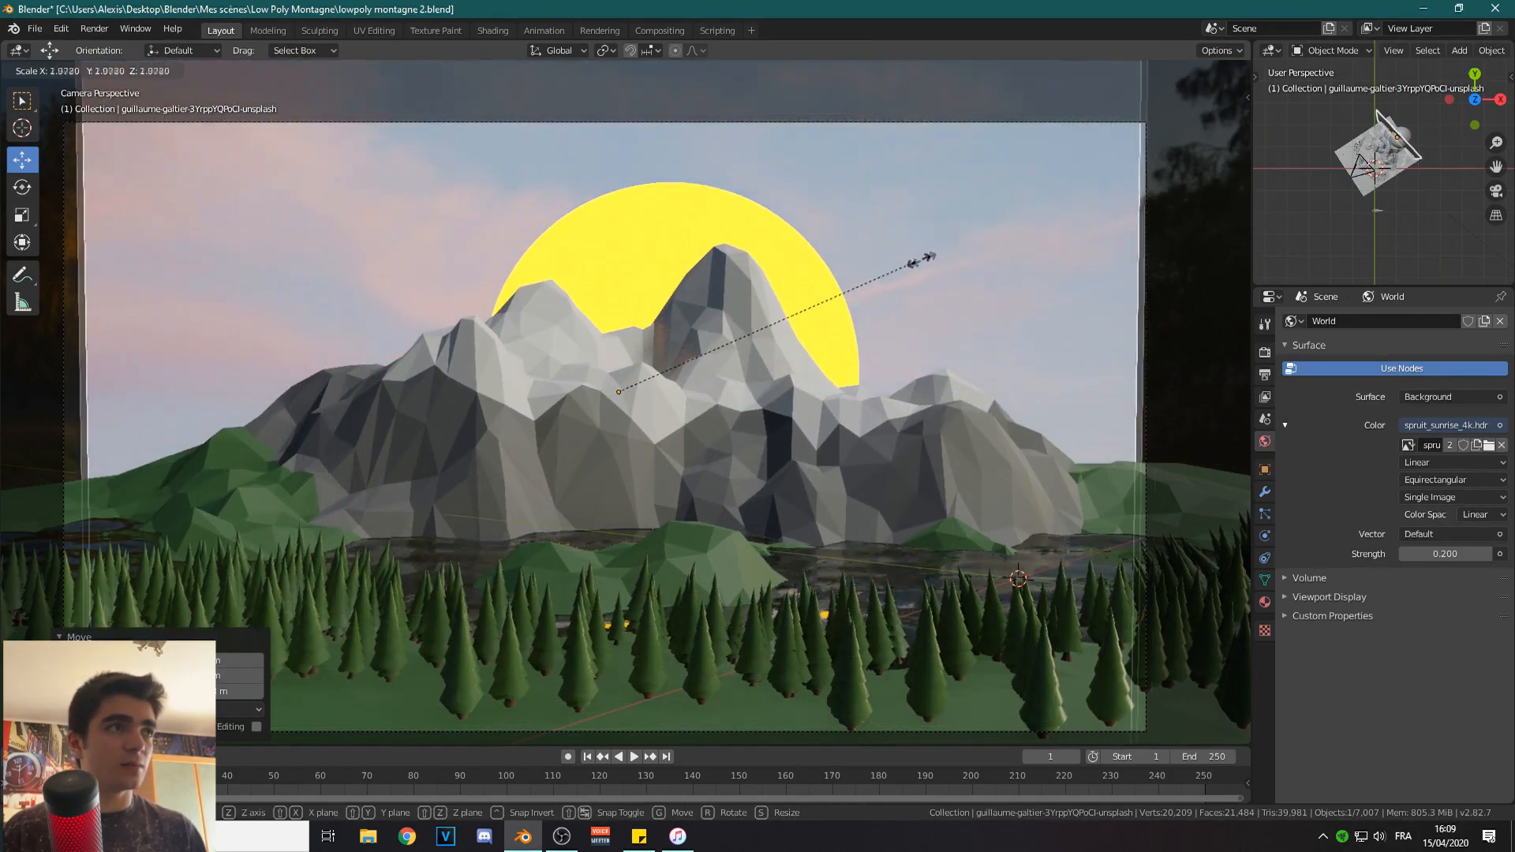
click(930, 261)
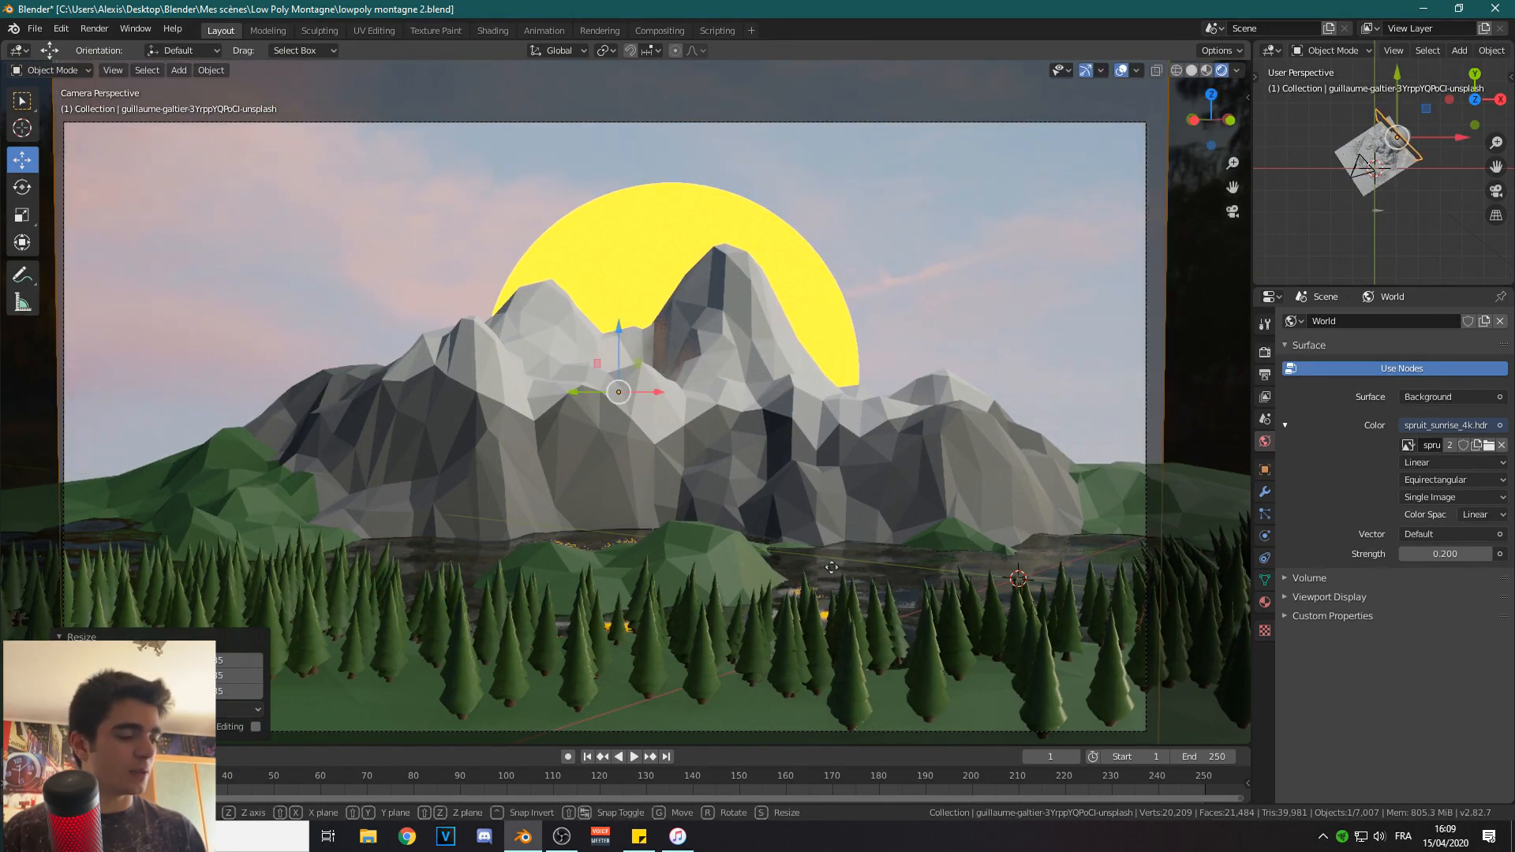
Raise the sky plane about 0.78 m so its lower pink and blue clouds sit behind the mountain, and clear the selection.
key(g)
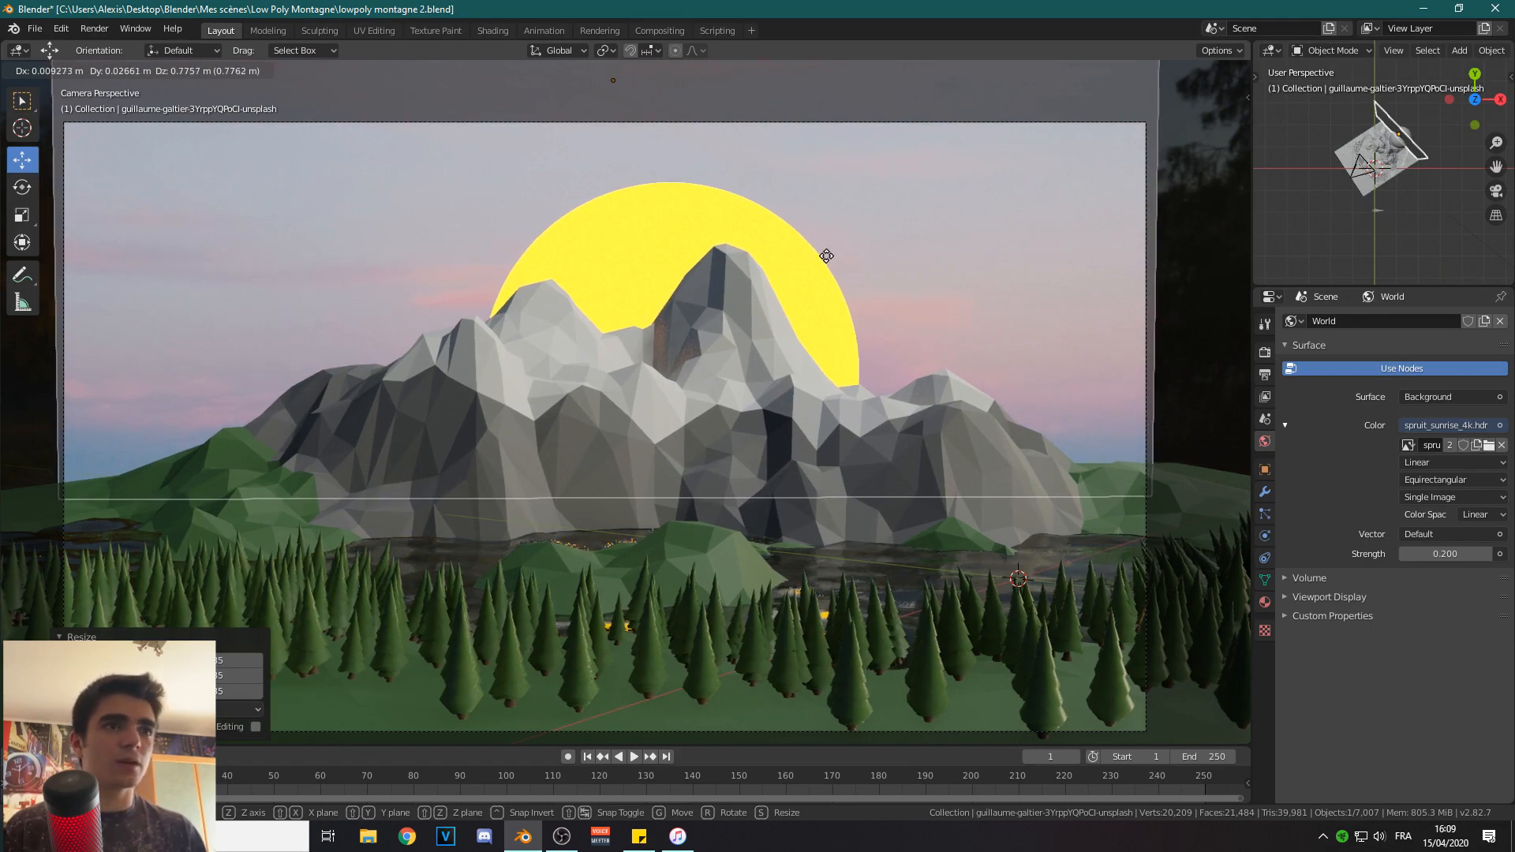
click(825, 253)
click(1193, 529)
click(761, 612)
scroll(786, 537, down, 2)
scroll(809, 517, up, 2)
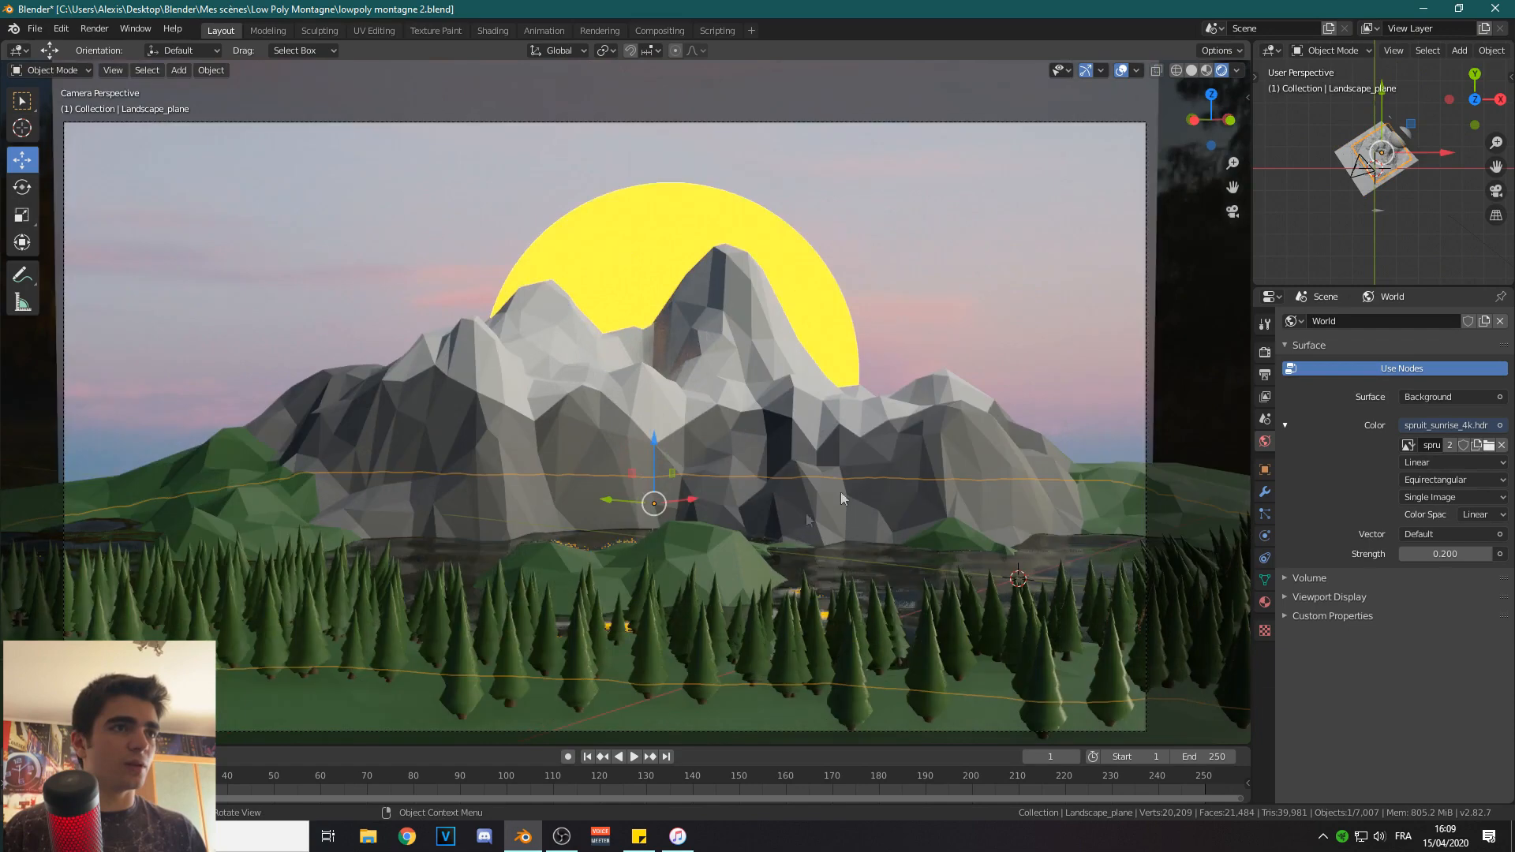
click(1190, 311)
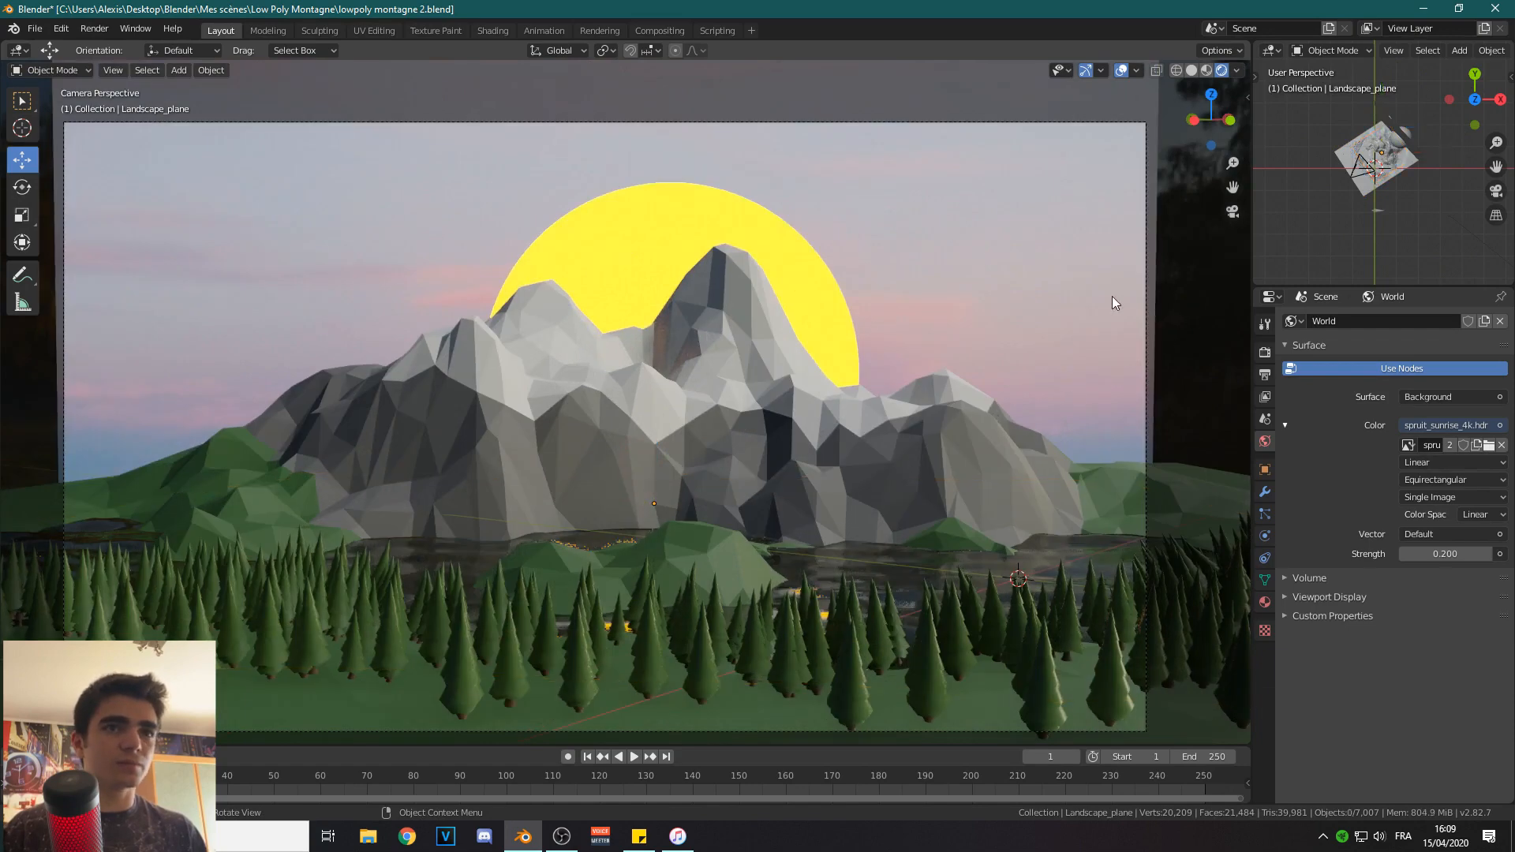
click(1159, 416)
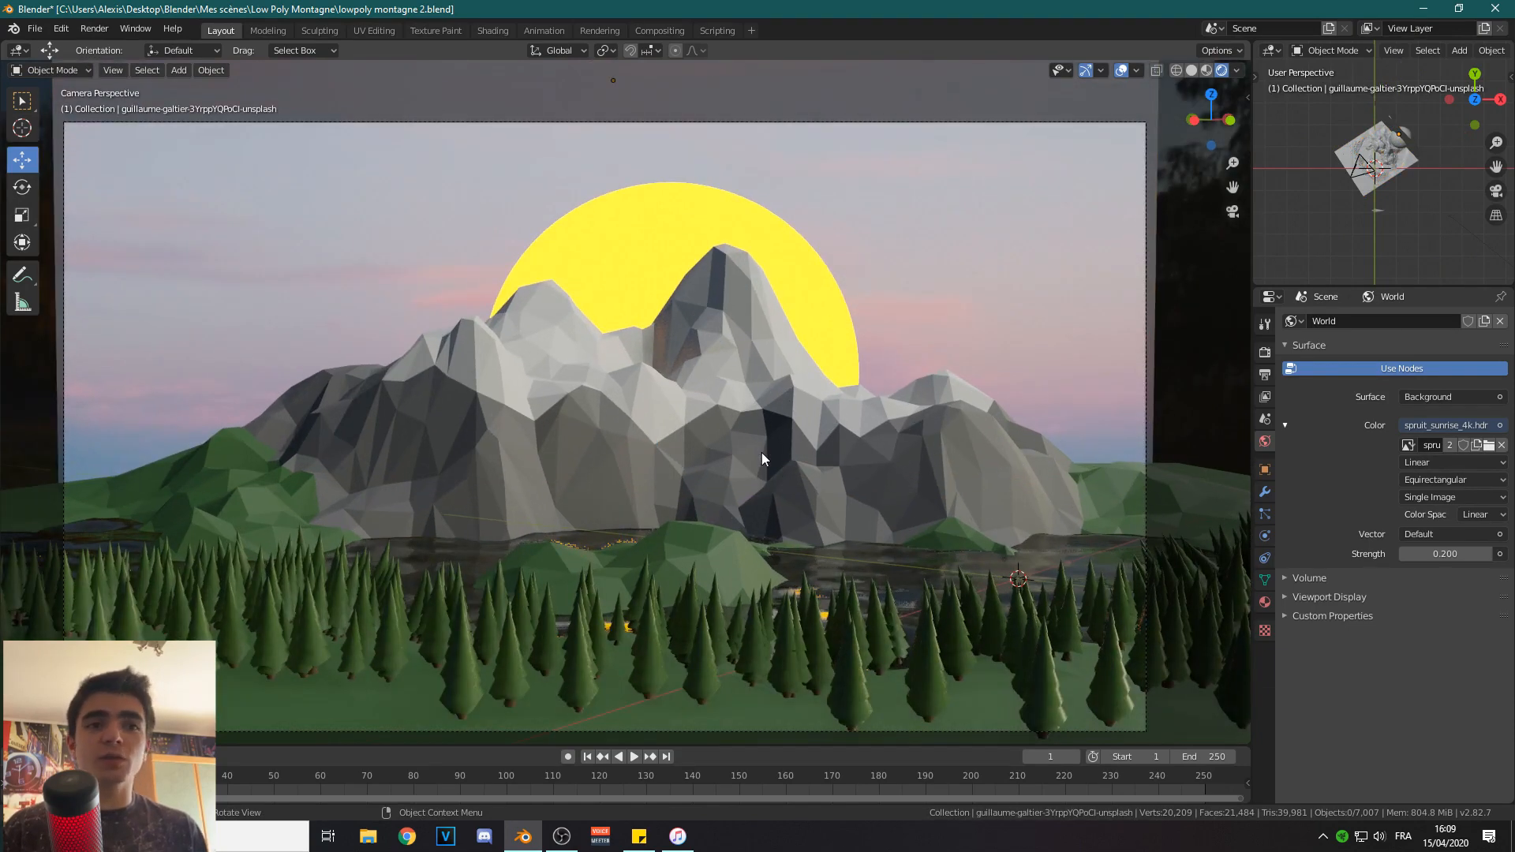
scroll(766, 466, down, 1)
scroll(841, 474, up, 1)
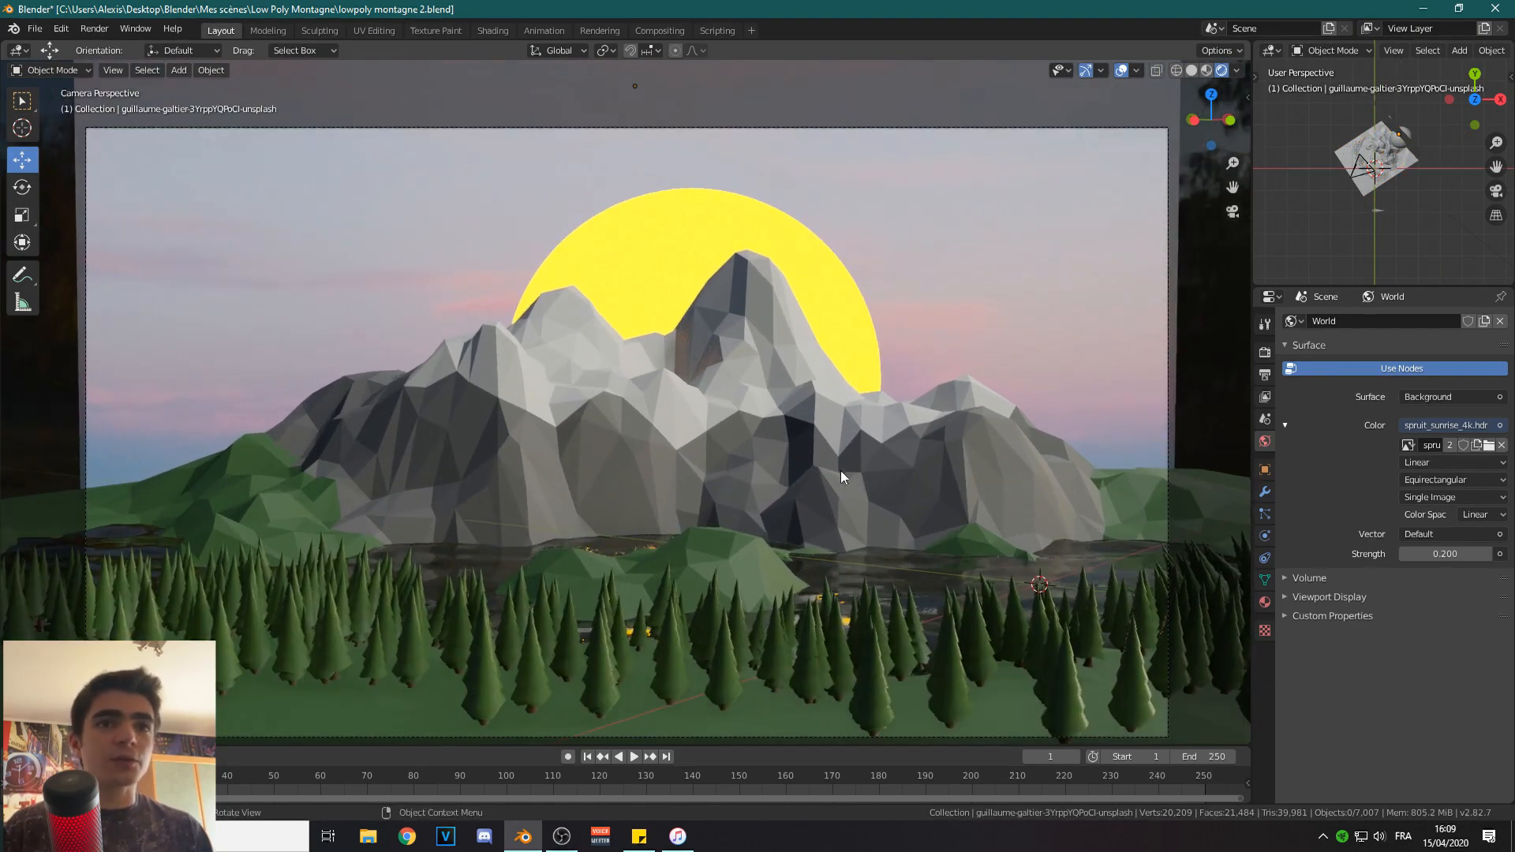
Enable Bloom for the Eevee render with threshold 4.457, radius 3.590 and intensity 0.037.
click(1265, 353)
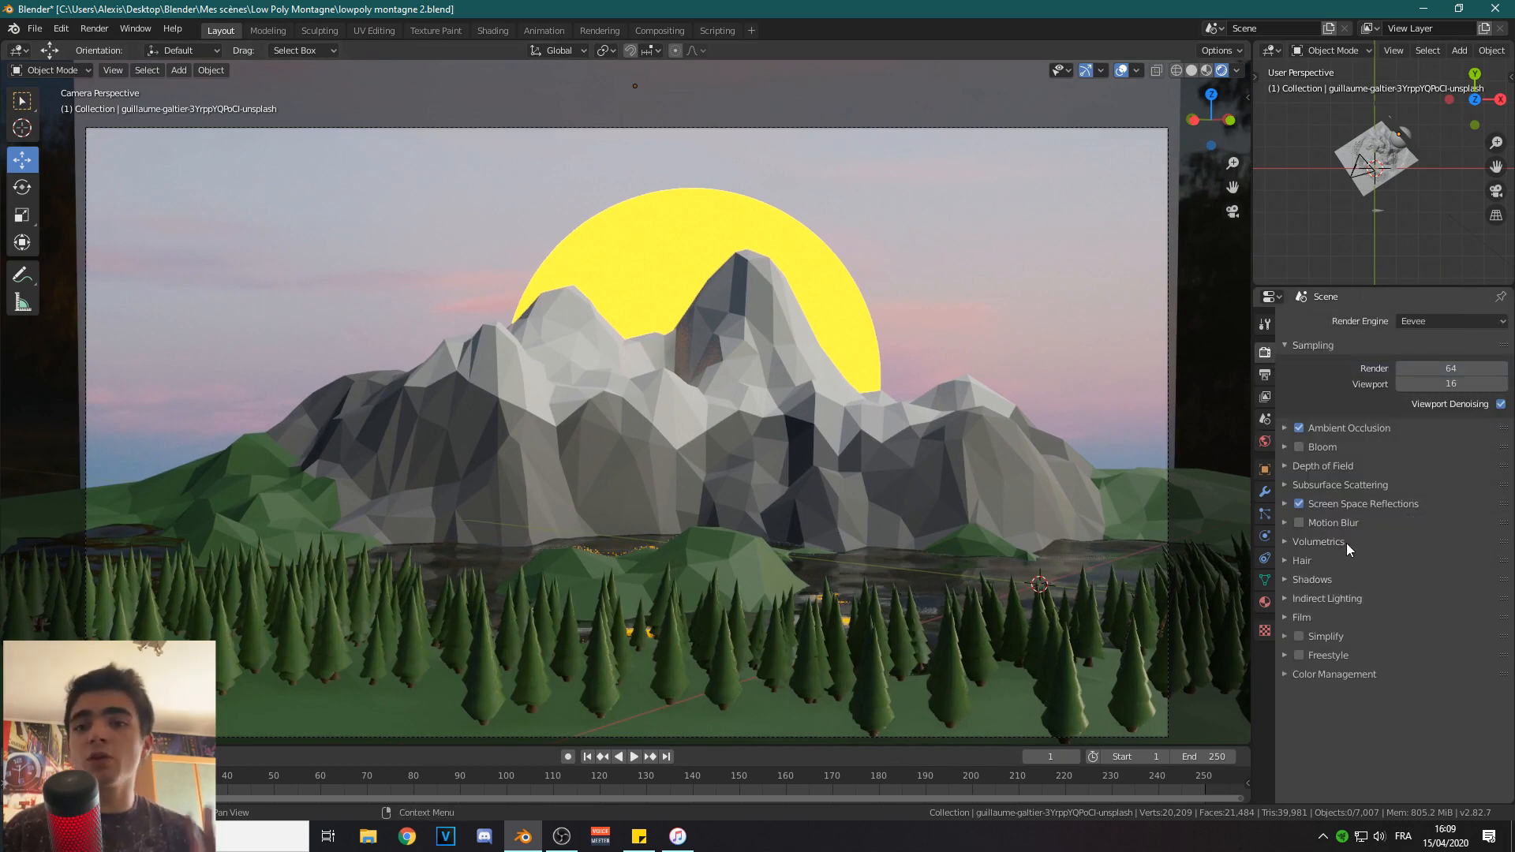
click(1299, 448)
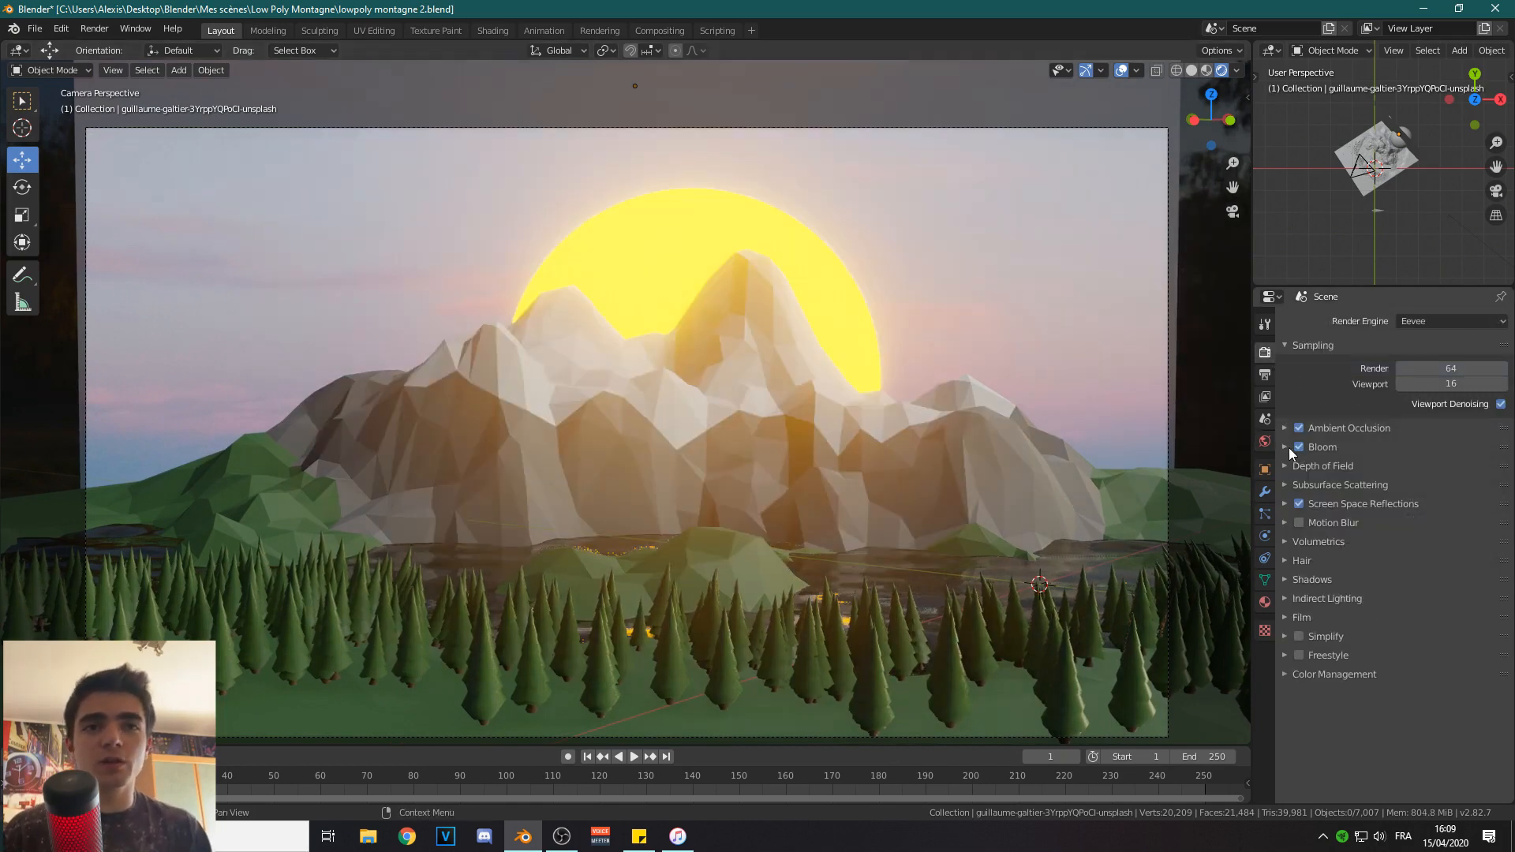
click(1285, 447)
drag(1392, 469, 1437, 505)
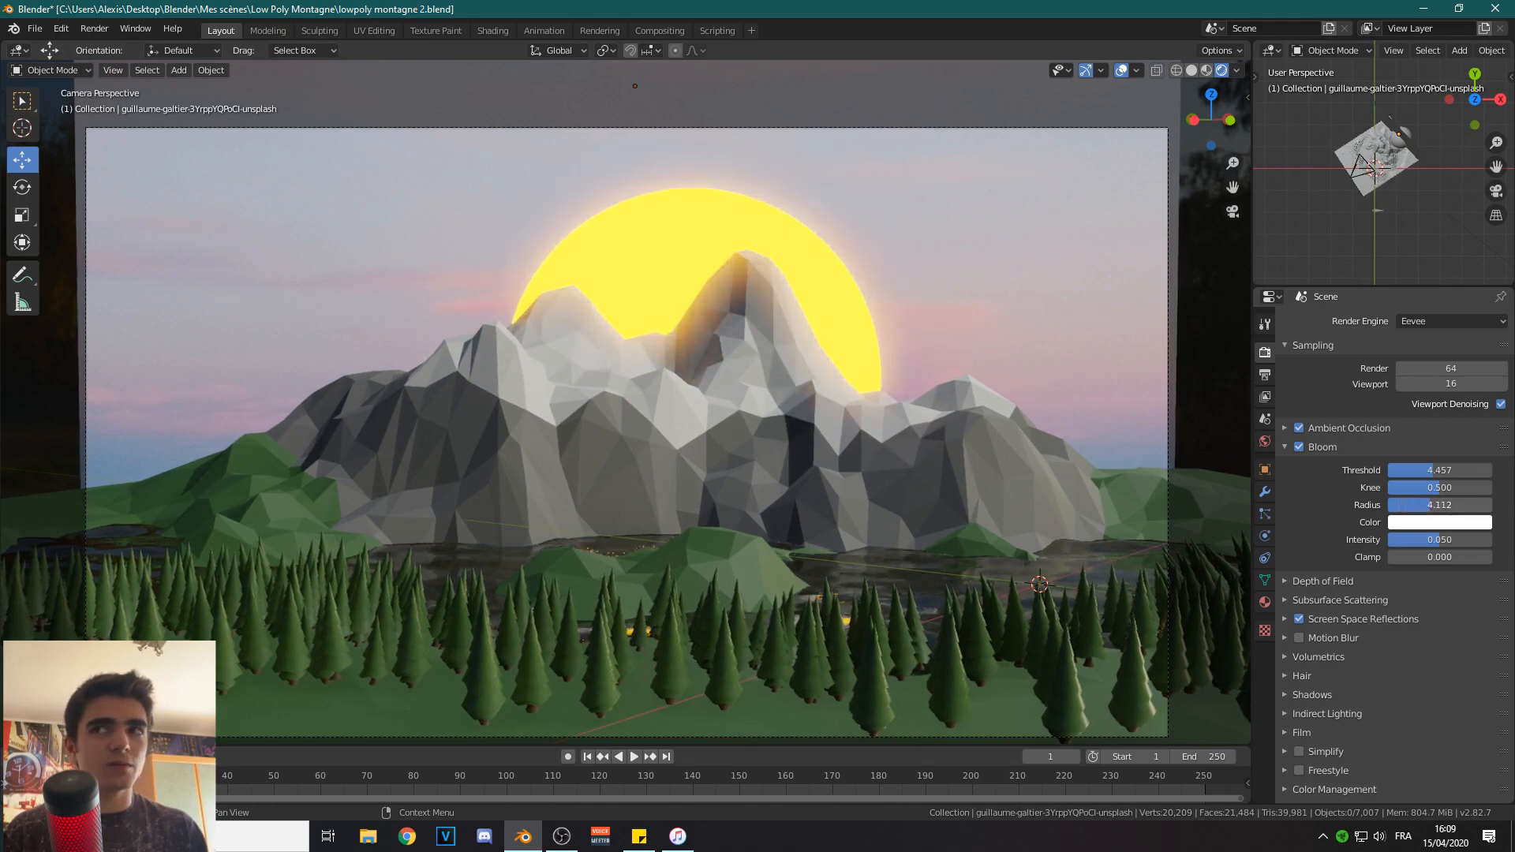
mouse_move(1444, 542)
mouse_down()
mouse_move(1471, 541)
mouse_move(1437, 541)
mouse_up()
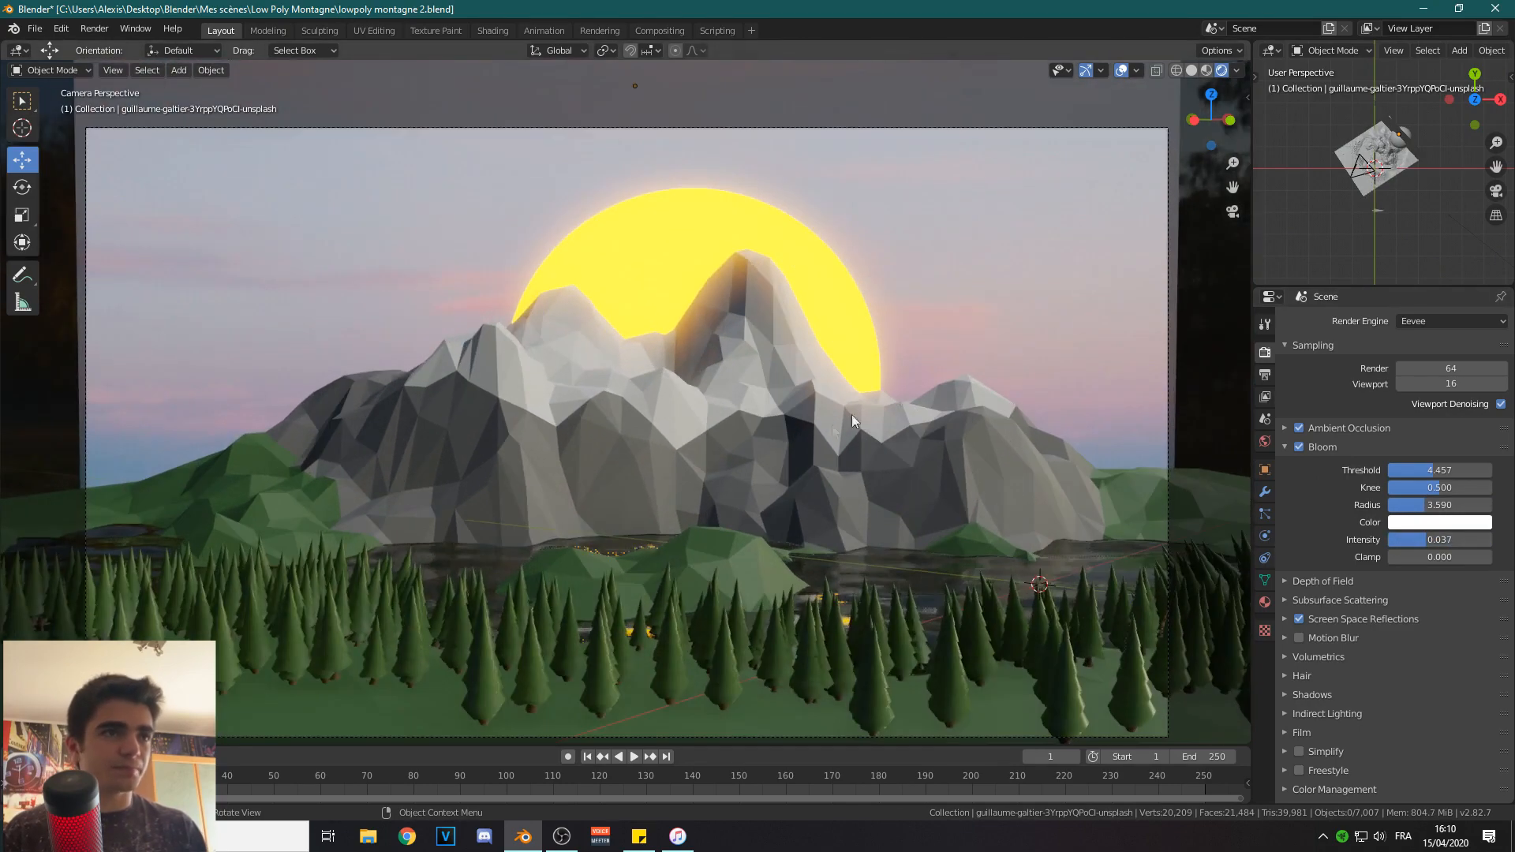
Render the current frame from the camera as a still image.
click(1105, 333)
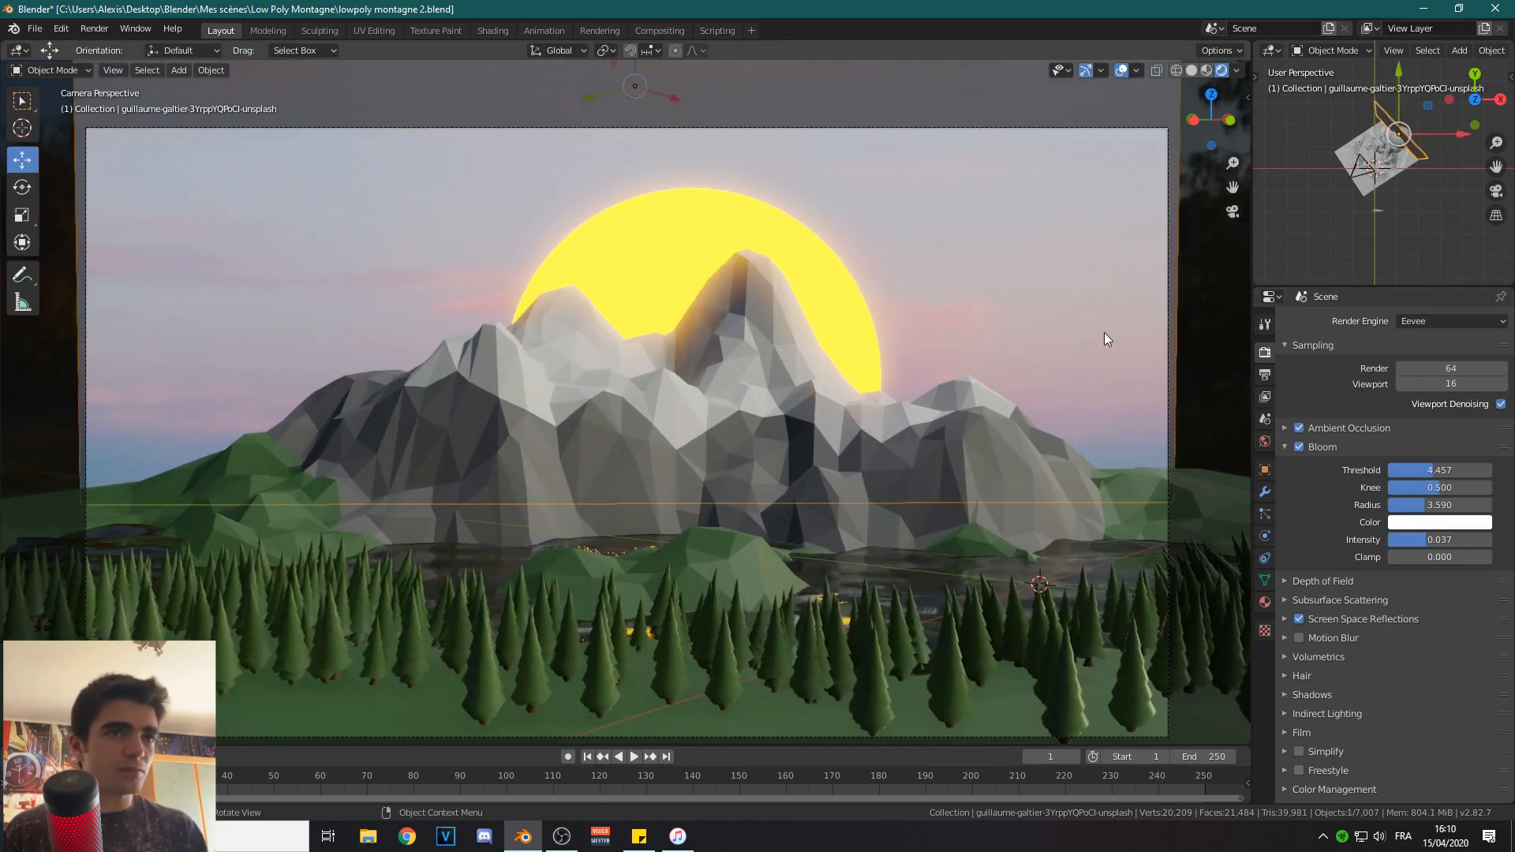
key(F12)
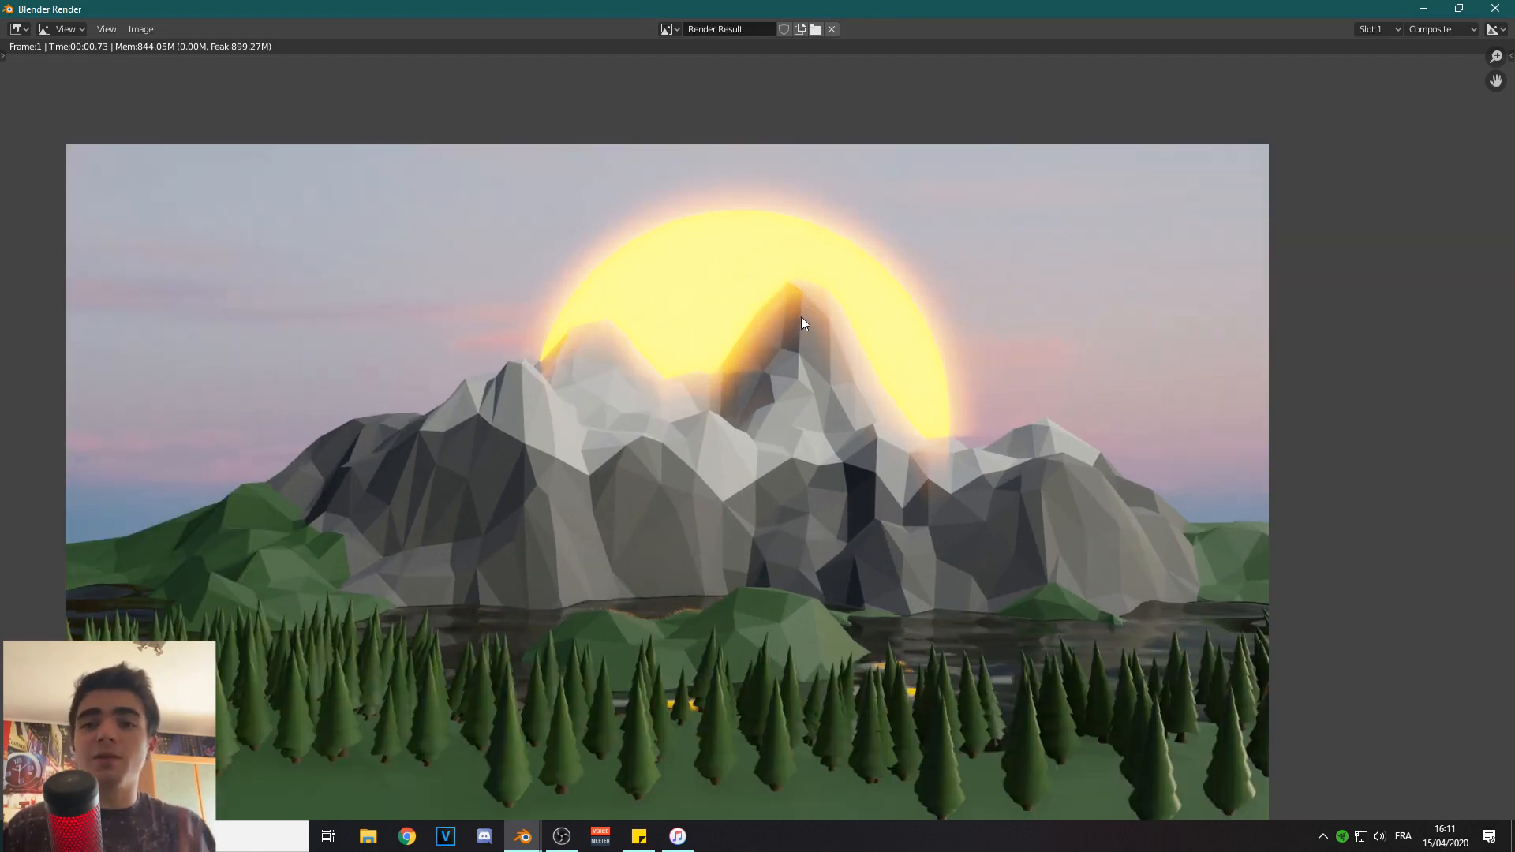